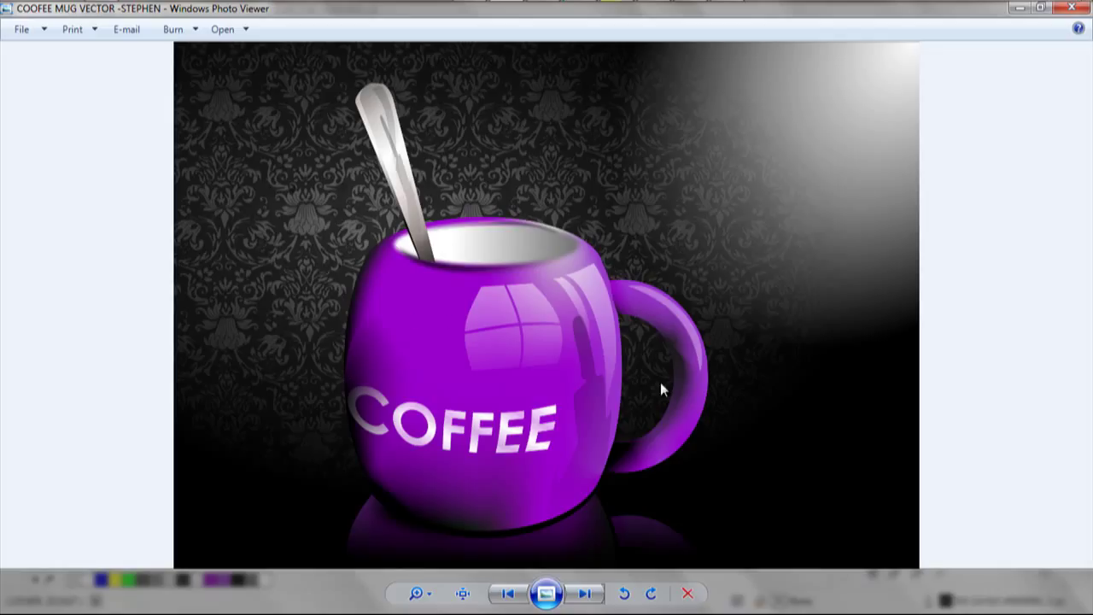
Switch from Windows Photo Viewer to the mug .cdr file open in CorelDRAW X7.
{"action": "left_click", "coordinate": [725, 13]}
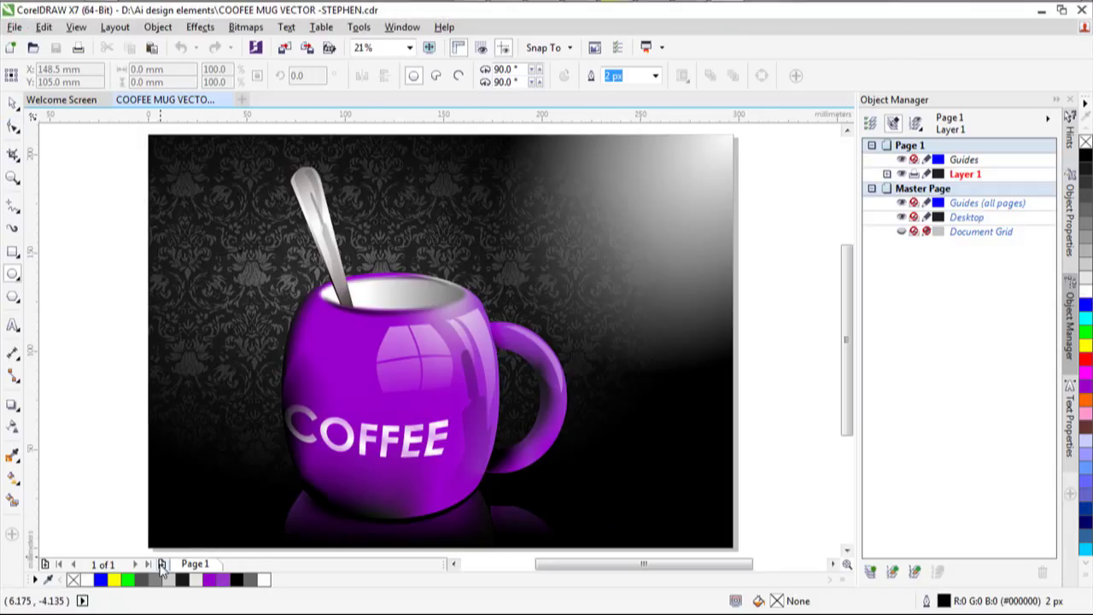
Add a new Page 2 and set it to A4 landscape, 297 × 210 mm.
{"action": "left_click", "coordinate": [161, 563]}
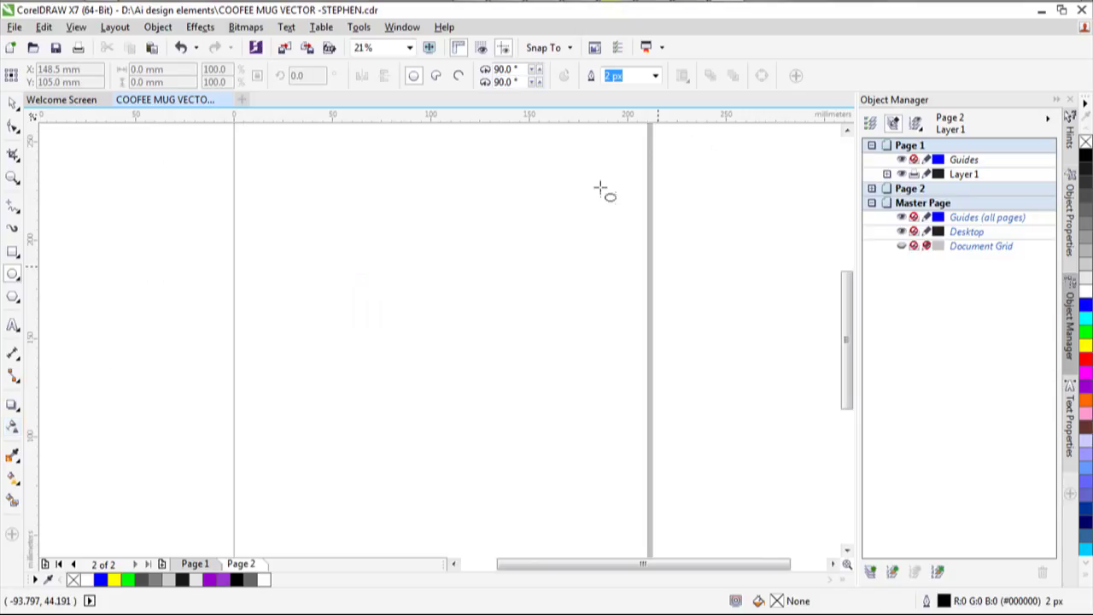
{"action": "key", "text": "space"}
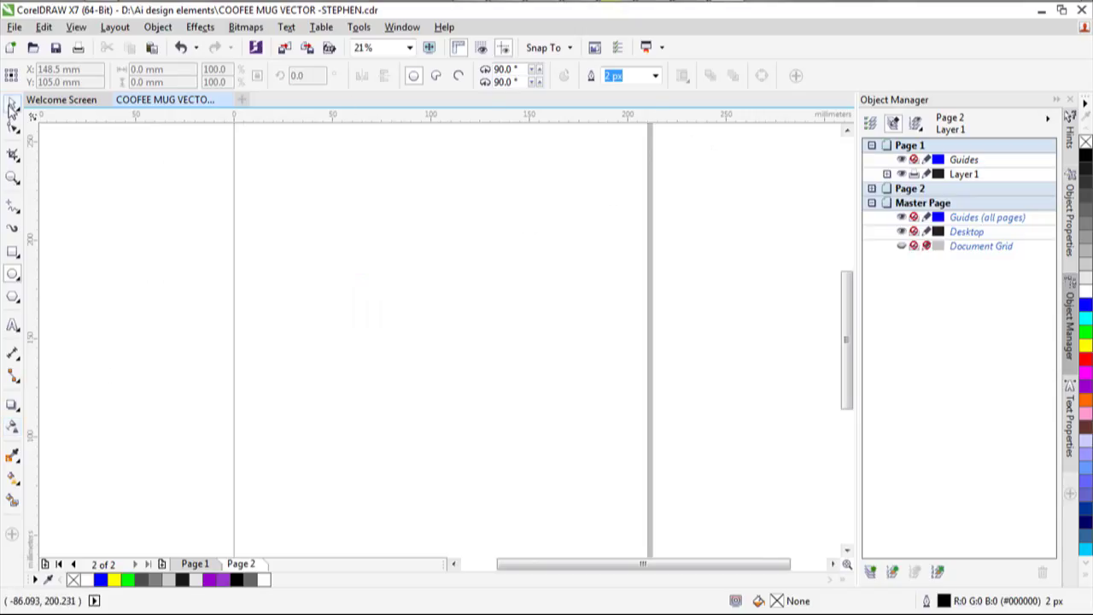
{"action": "left_click", "coordinate": [264, 75]}
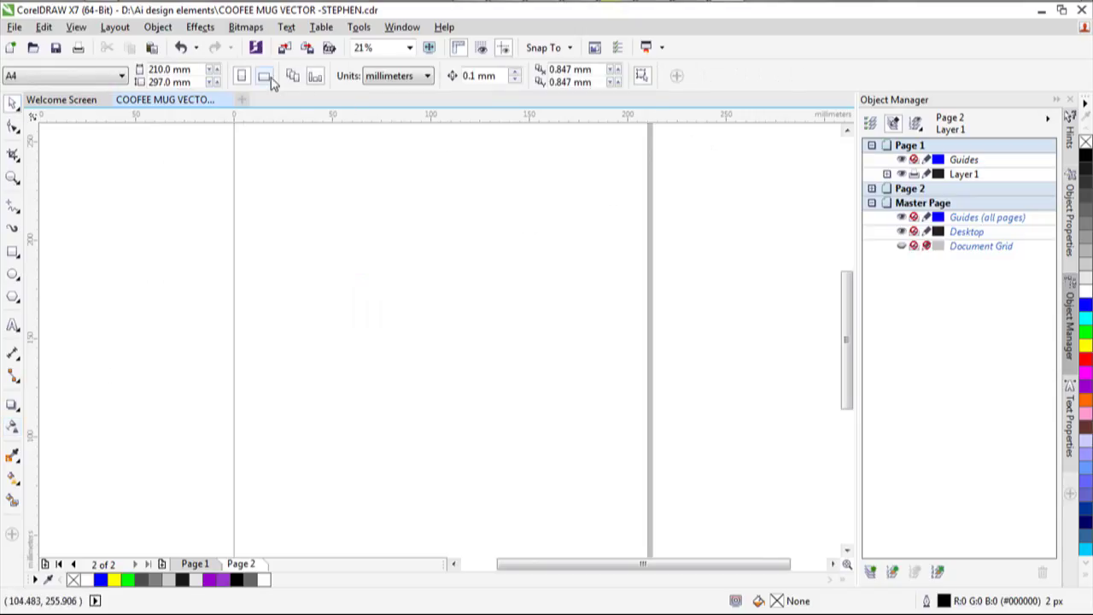
Draw a nearly square rectangle in the middle of Page 2.
{"action": "scroll", "coordinate": [227, 174], "scroll_direction": "up", "scroll_amount": 5}
{"action": "scroll", "coordinate": [604, 234], "scroll_direction": "down", "scroll_amount": 5}
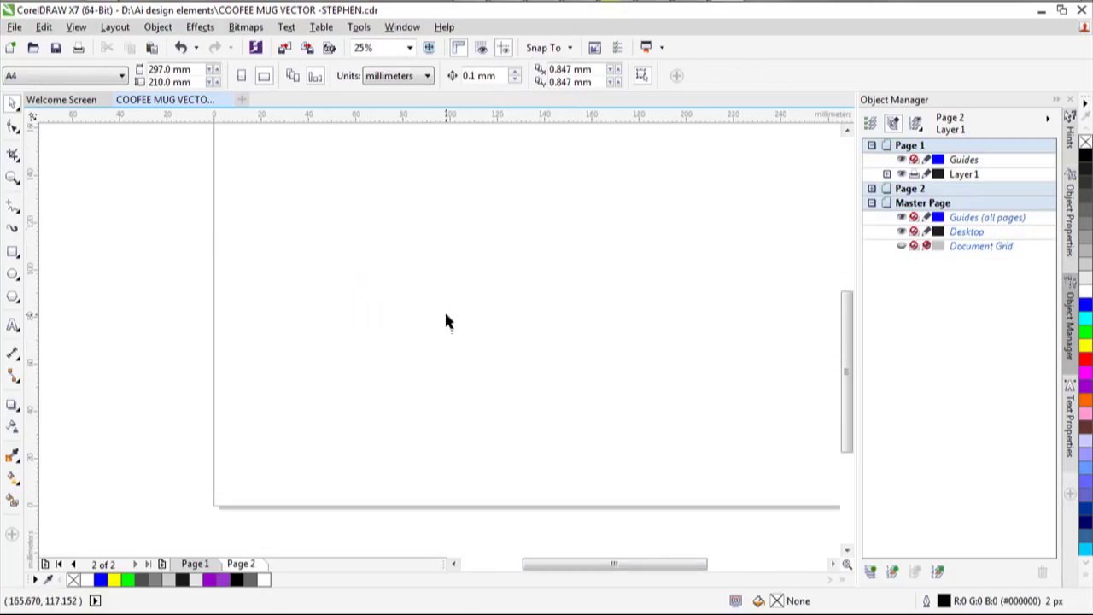
{"action": "scroll", "coordinate": [588, 257], "scroll_direction": "up", "scroll_amount": 5}
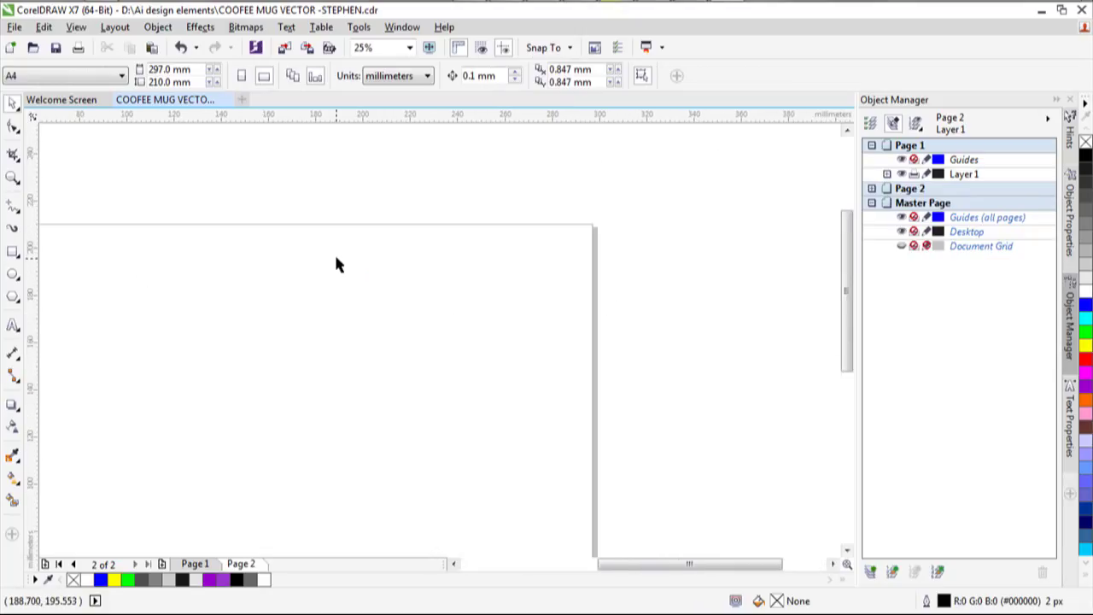
{"action": "scroll", "coordinate": [333, 266], "scroll_direction": "down", "scroll_amount": 3}
{"action": "left_click", "coordinate": [17, 255]}
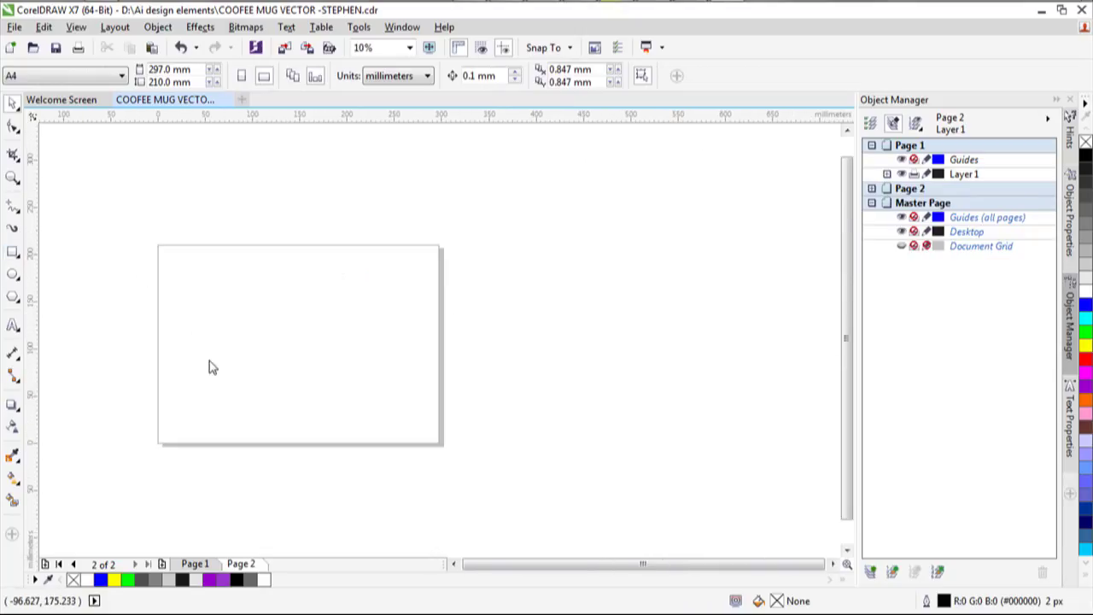
{"action": "left_click_drag", "start_coordinate": [268, 296], "coordinate": [359, 394]}
Trim the rectangle's top slightly to 97 × 99 mm and draw a circle overlapping its top half.
{"action": "scroll", "coordinate": [233, 344], "scroll_direction": "down", "scroll_amount": 1}
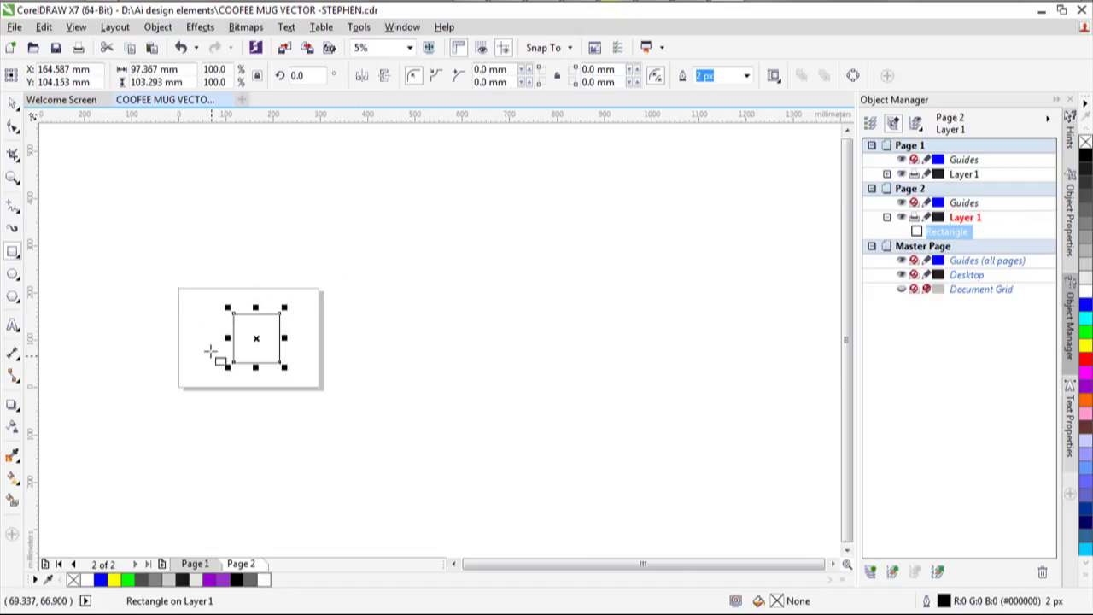
{"action": "scroll", "coordinate": [210, 352], "scroll_direction": "up", "scroll_amount": 2}
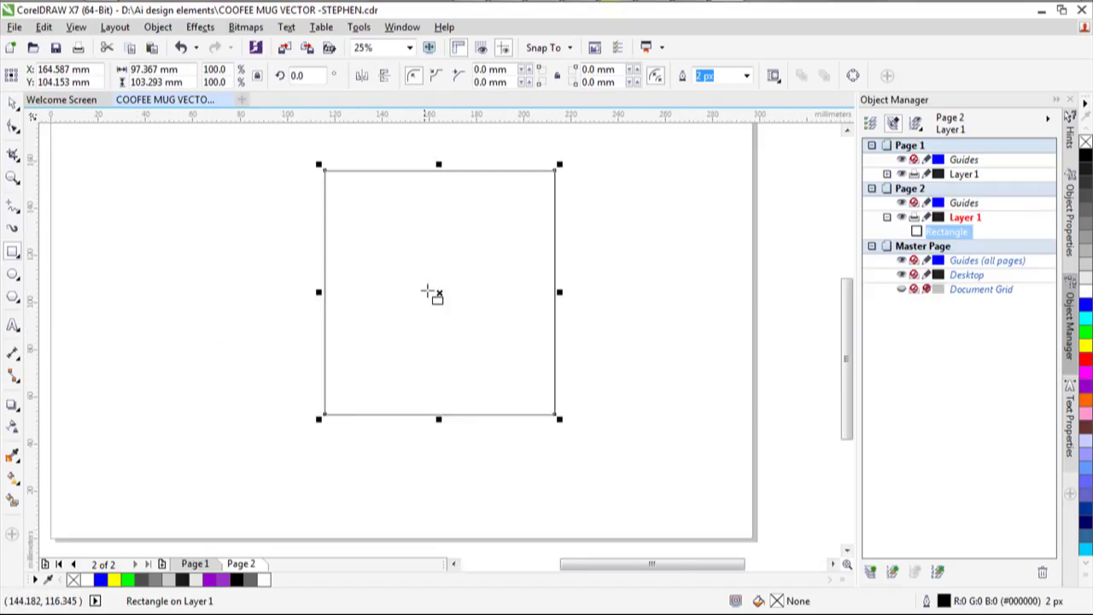
{"action": "left_click_drag", "start_coordinate": [438, 164], "coordinate": [443, 176]}
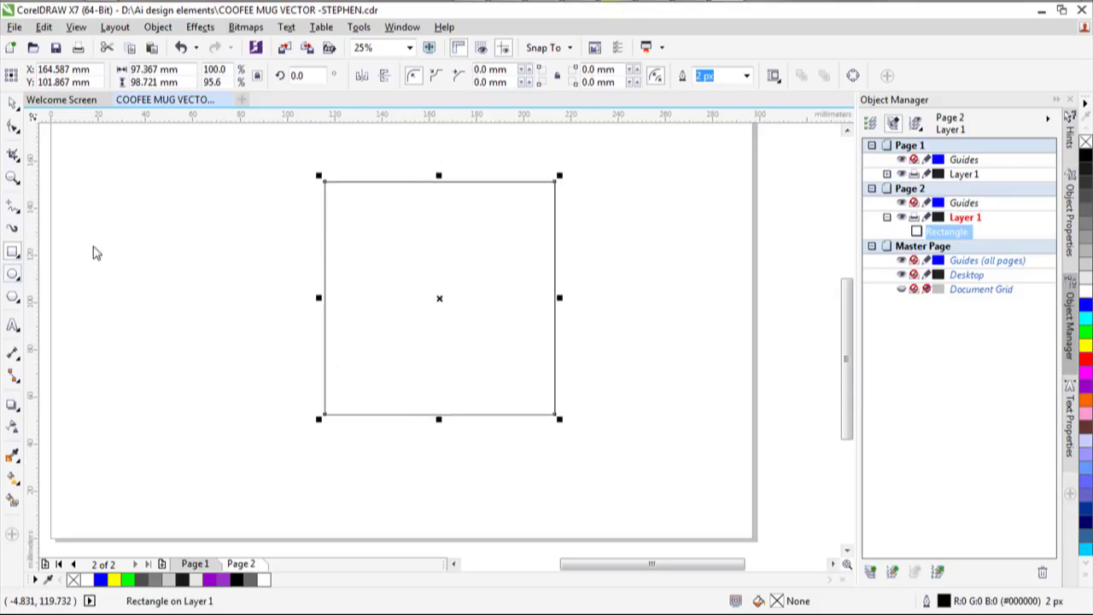
{"action": "key", "text": "F7"}
{"action": "mouse_move", "coordinate": [318, 133]}
{"action": "left_mouse_down"}
{"action": "mouse_move", "coordinate": [429, 268]}
{"action": "mouse_move", "coordinate": [558, 325]}
{"action": "mouse_move", "coordinate": [559, 365]}
{"action": "left_mouse_up"}
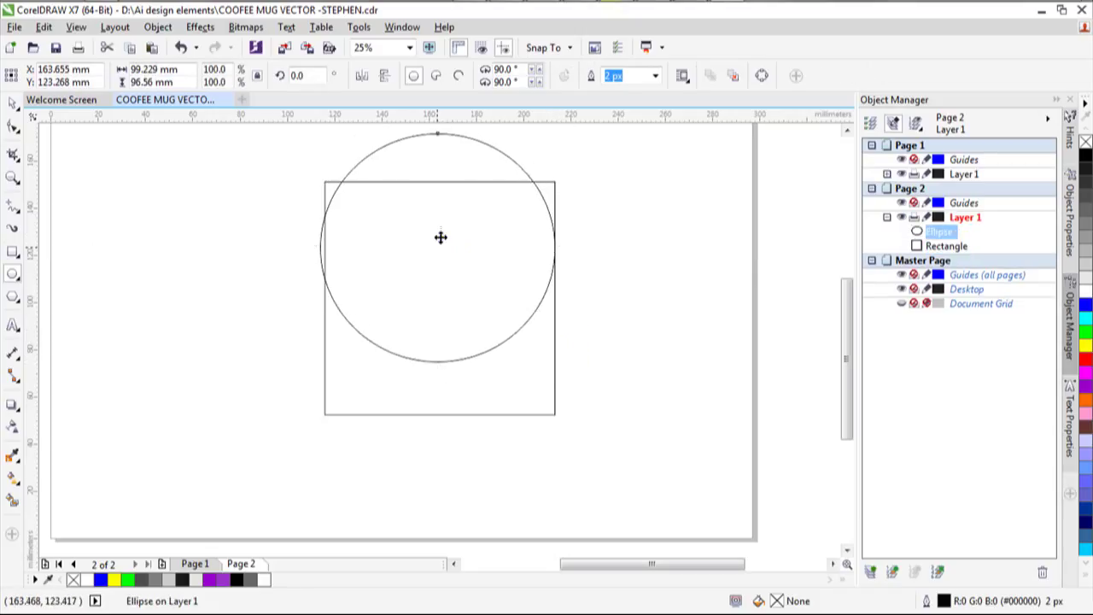
Move the circle up and squash it into an ellipse matching the rectangle's width.
{"action": "left_click_drag", "start_coordinate": [440, 236], "coordinate": [438, 204]}
{"action": "scroll", "coordinate": [851, 275], "scroll_direction": "up", "scroll_amount": 2}
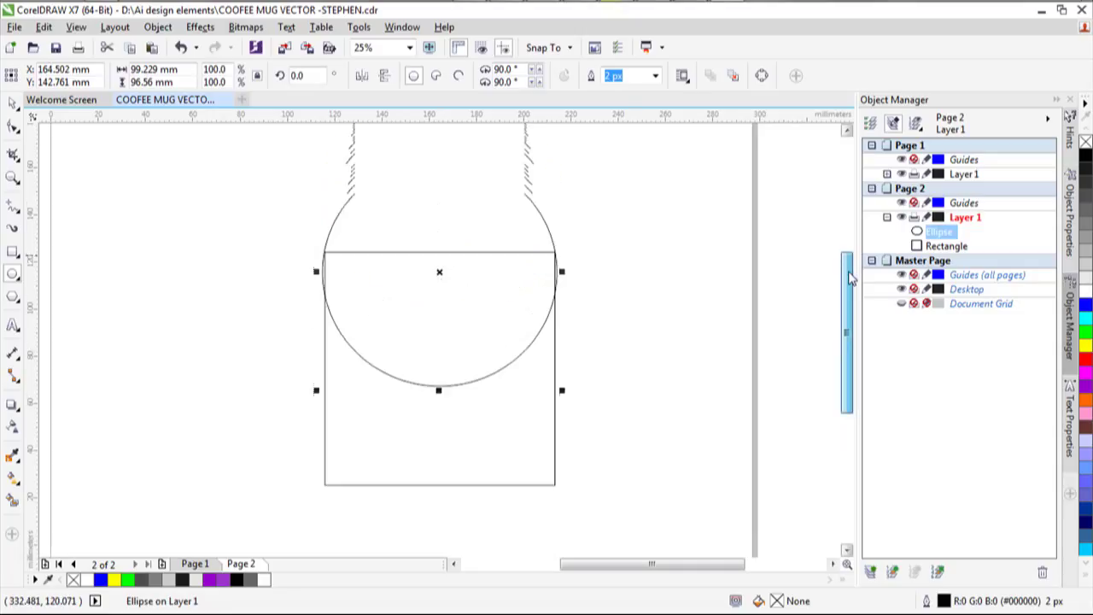
{"action": "scroll", "coordinate": [851, 275], "scroll_direction": "up", "scroll_amount": 1}
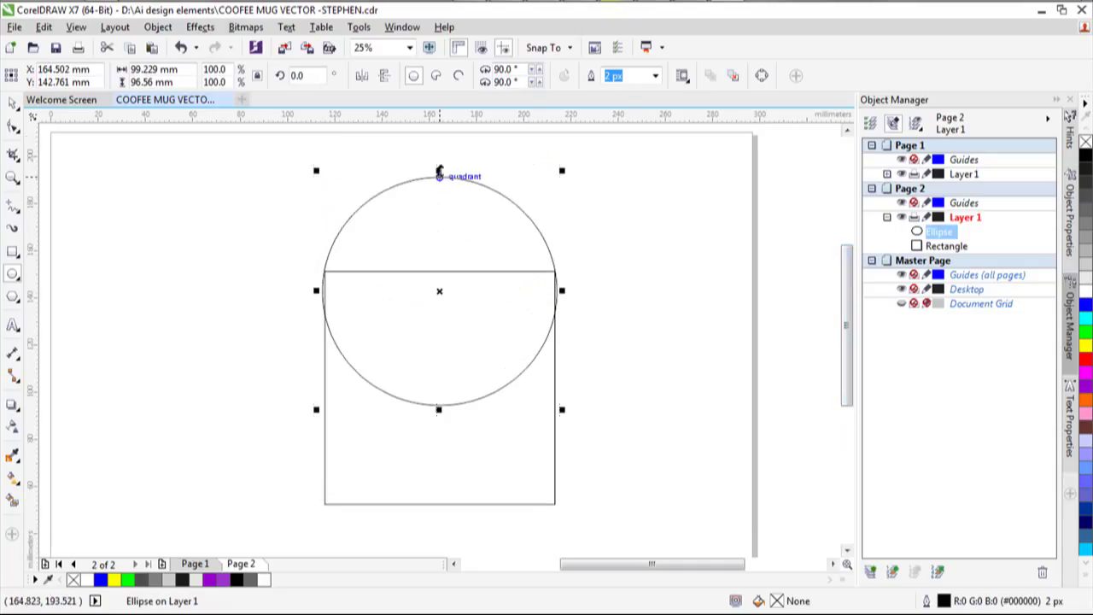
{"action": "left_click_drag", "start_coordinate": [439, 171], "coordinate": [439, 202]}
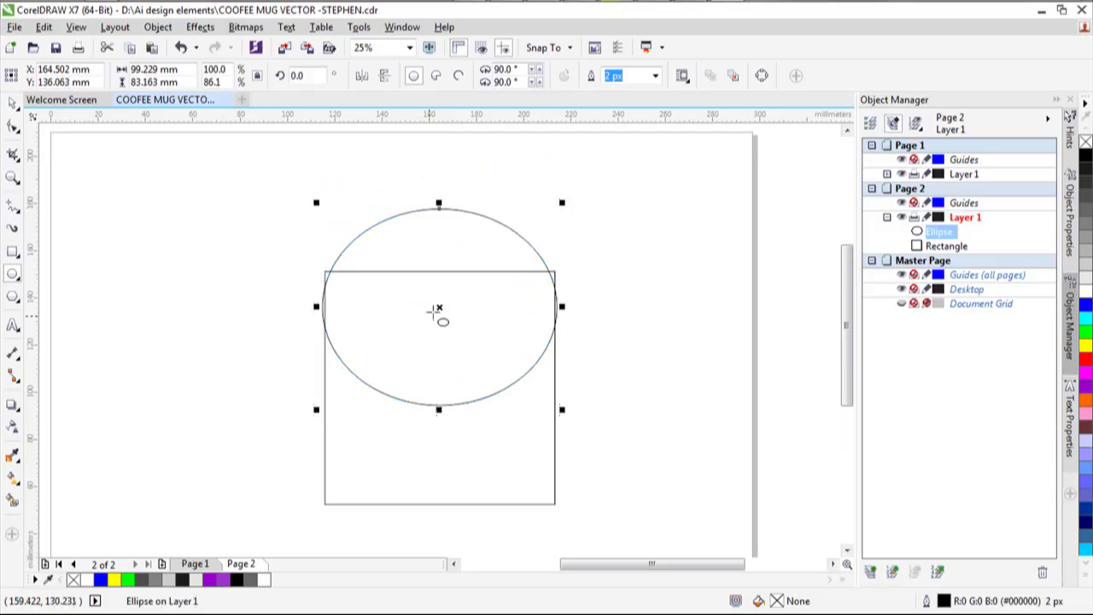
{"action": "left_click_drag", "start_coordinate": [437, 309], "coordinate": [436, 284]}
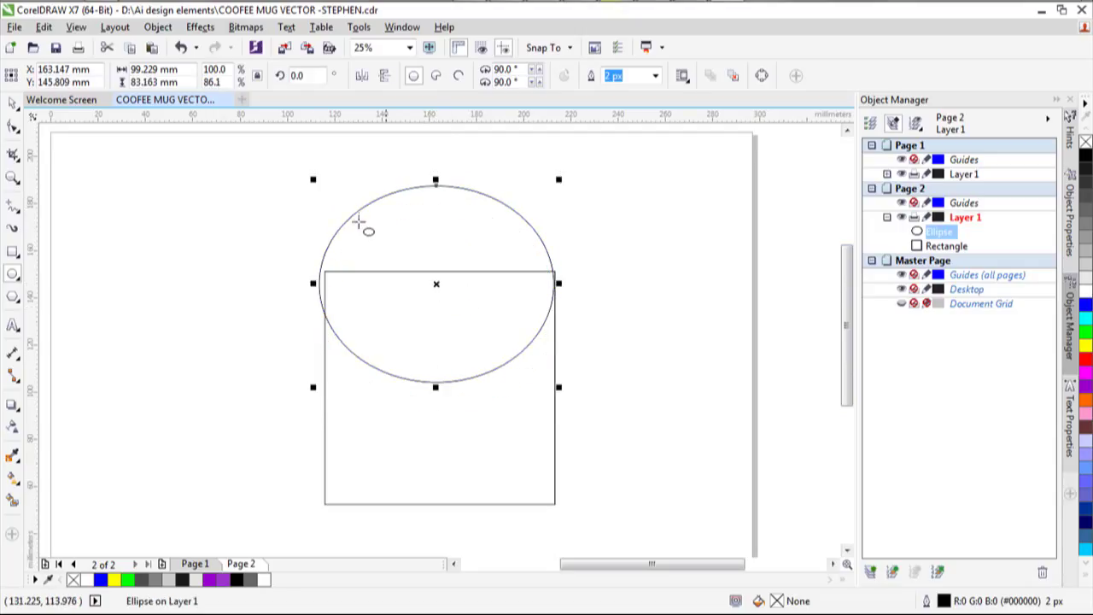
{"action": "mouse_move", "coordinate": [312, 387]}
{"action": "left_mouse_down"}
{"action": "mouse_move", "coordinate": [325, 372]}
{"action": "mouse_move", "coordinate": [318, 383]}
{"action": "left_mouse_up"}
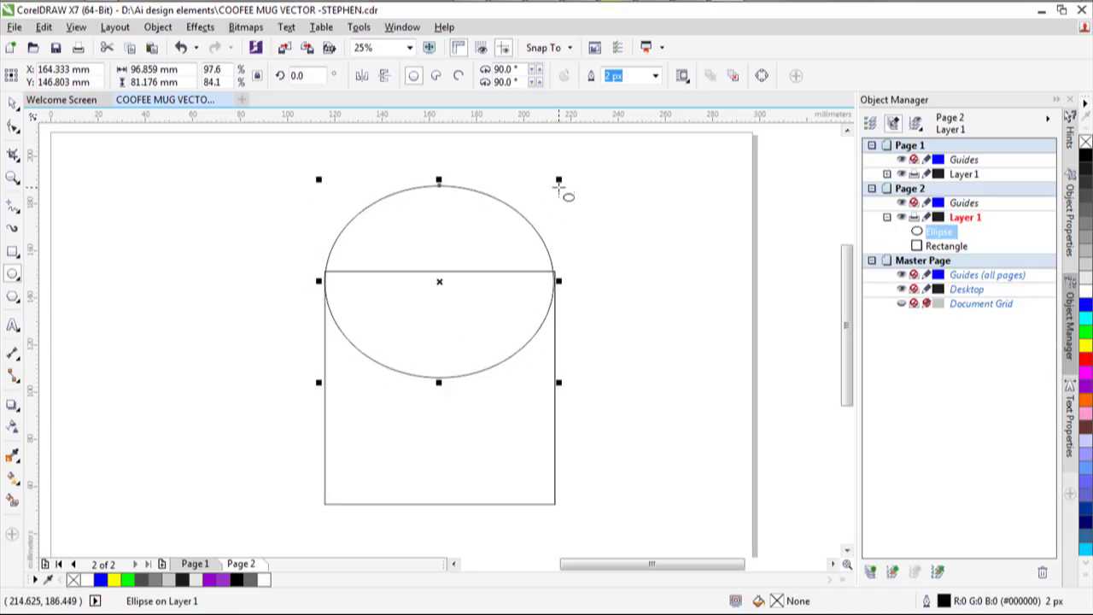
{"action": "left_click_drag", "start_coordinate": [559, 178], "coordinate": [559, 178]}
{"action": "left_click_drag", "start_coordinate": [438, 177], "coordinate": [448, 230]}
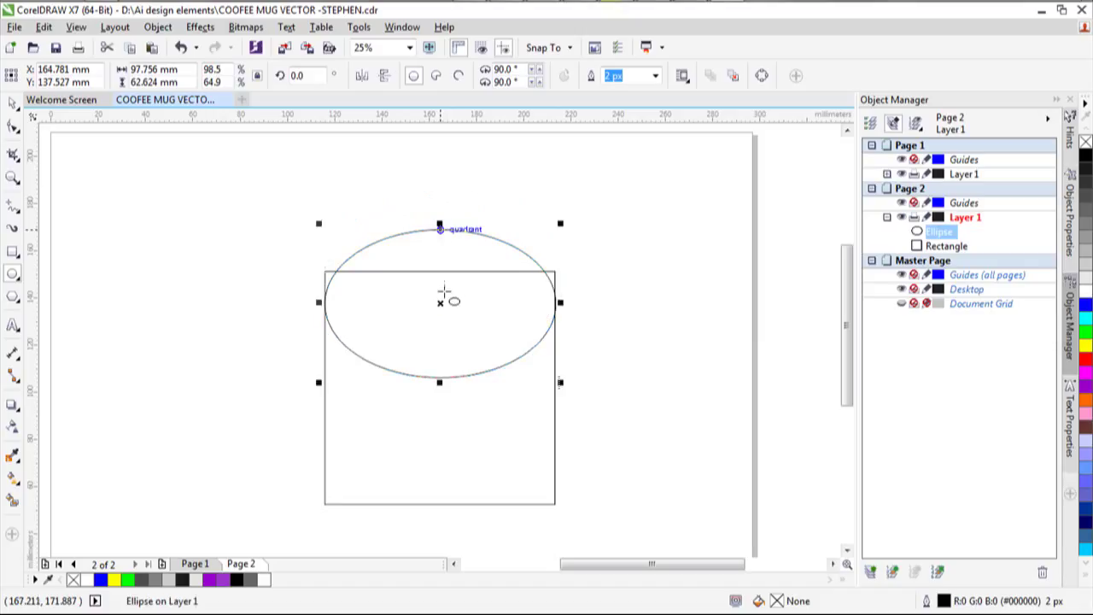
Centre the ellipse on the rectangle's top edge, flattened to 97.756 × 47.229 mm.
{"action": "left_click_drag", "start_coordinate": [439, 302], "coordinate": [441, 275]}
{"action": "left_click_drag", "start_coordinate": [439, 193], "coordinate": [444, 232]}
{"action": "left_click_drag", "start_coordinate": [438, 290], "coordinate": [439, 273]}
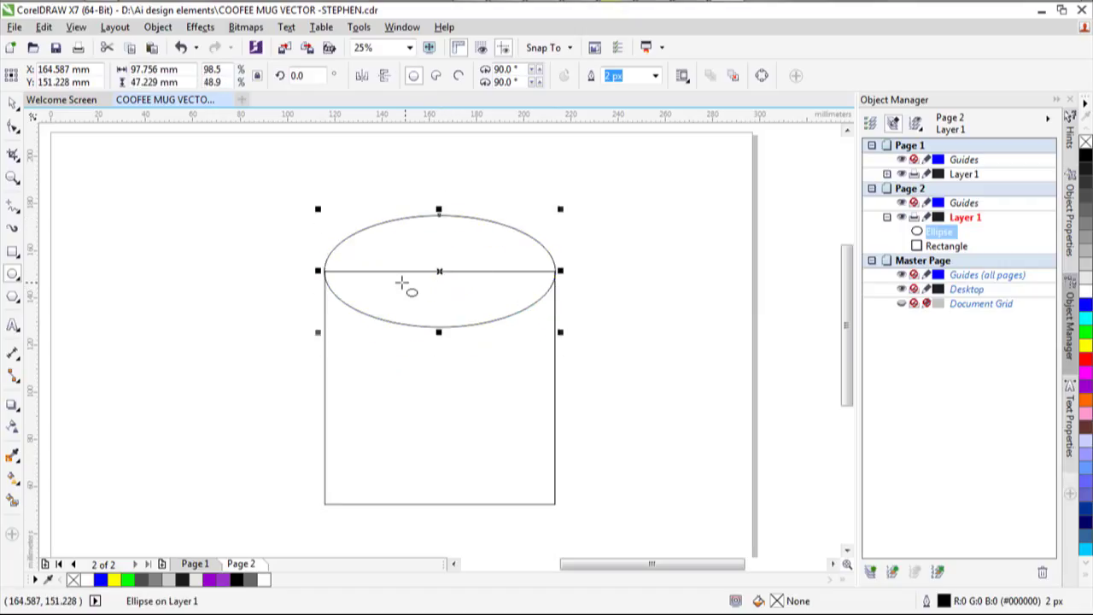
{"action": "scroll", "coordinate": [398, 329], "scroll_direction": "down", "scroll_amount": 2}
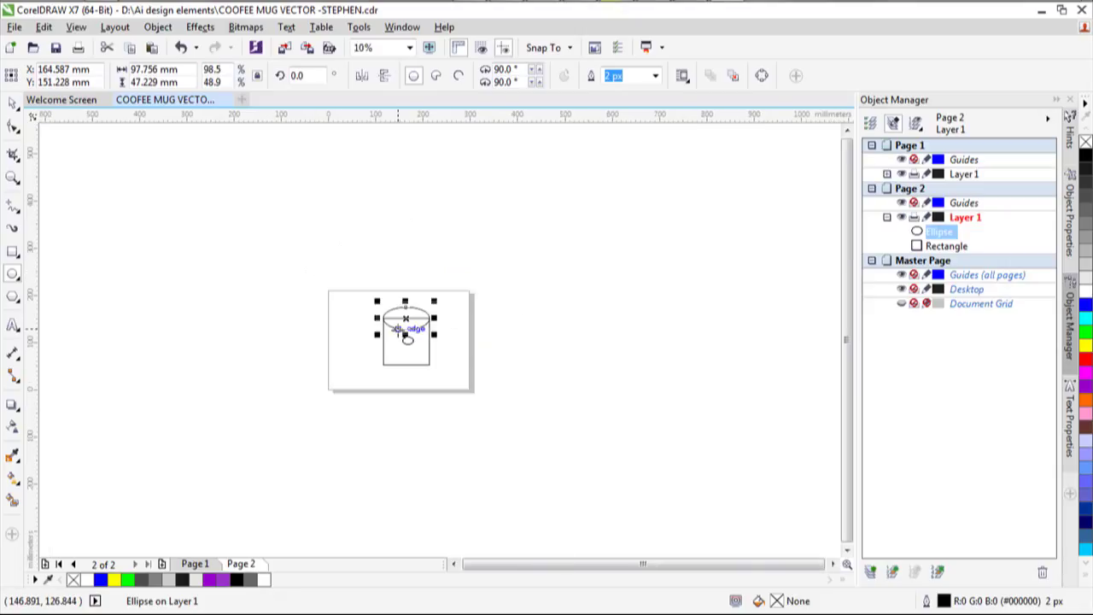
{"action": "scroll", "coordinate": [342, 311], "scroll_direction": "up", "scroll_amount": 3}
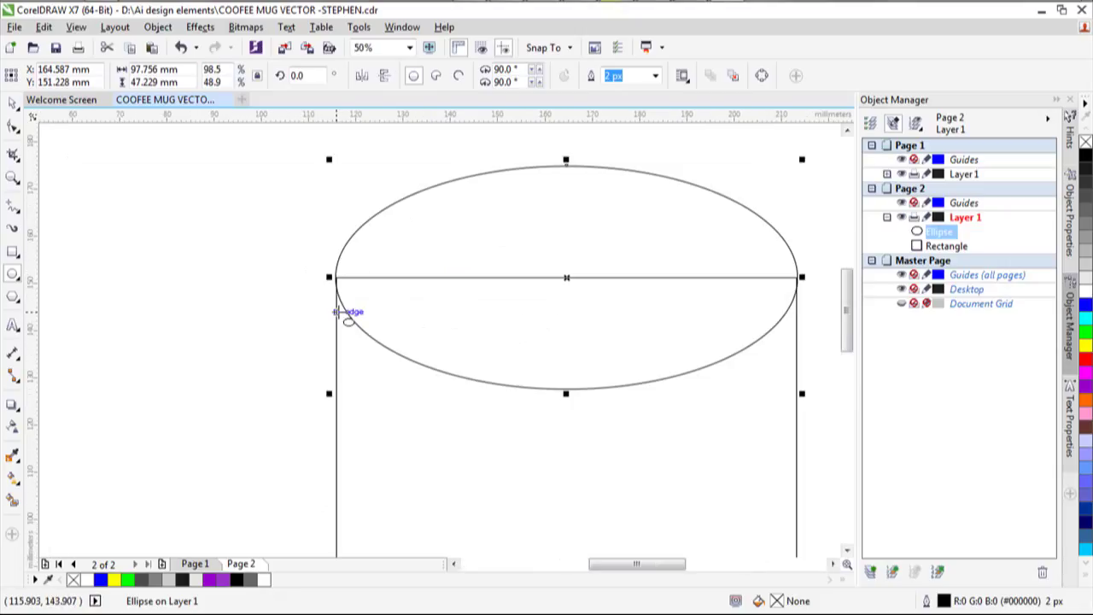
{"action": "scroll", "coordinate": [342, 313], "scroll_direction": "down", "scroll_amount": 1}
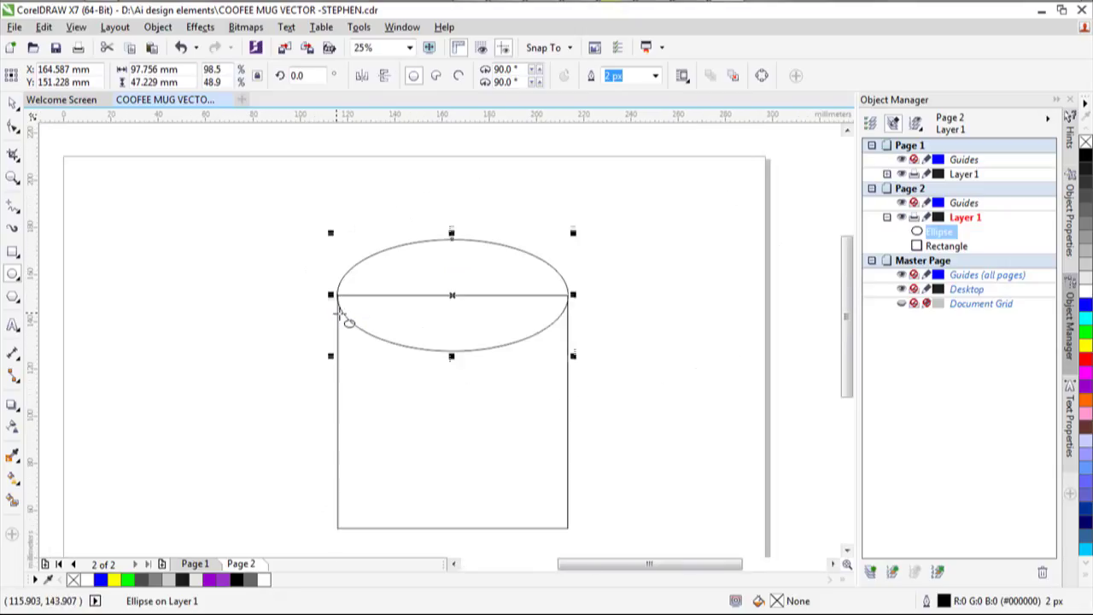
{"action": "left_click", "coordinate": [11, 103]}
{"action": "scroll", "coordinate": [690, 391], "scroll_direction": "down", "scroll_amount": 1}
{"action": "scroll", "coordinate": [720, 464], "scroll_direction": "up", "scroll_amount": 1}
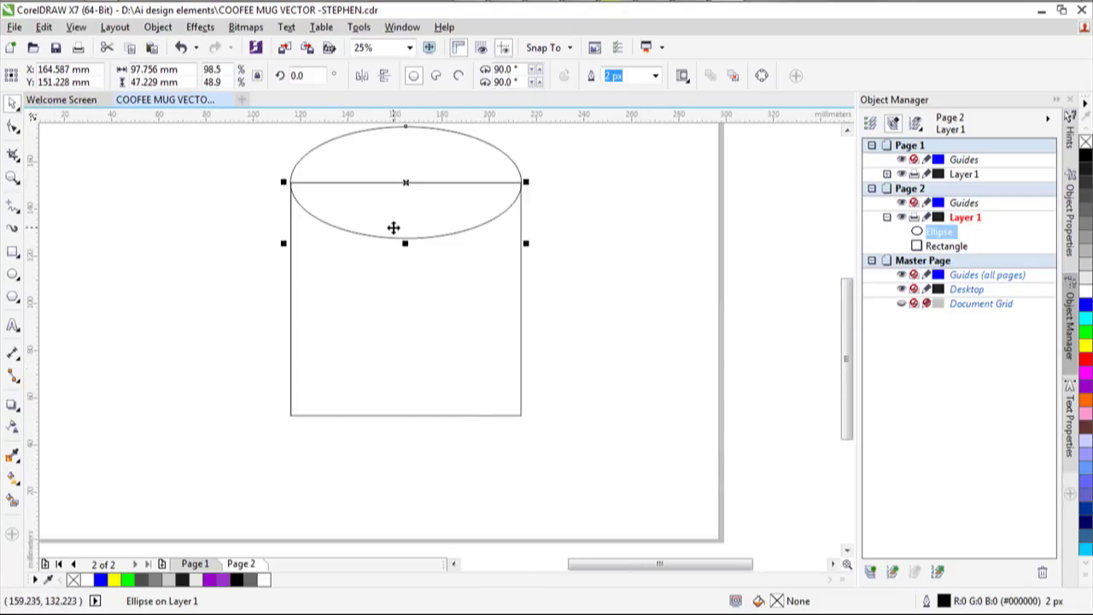
Duplicate the rim ellipse and centre the copy on the rectangle's bottom edge.
{"action": "key", "text": "ctrl+c"}
{"action": "key", "text": "ctrl+v"}
{"action": "left_click_drag", "start_coordinate": [405, 183], "coordinate": [405, 417]}
{"action": "scroll", "coordinate": [622, 350], "scroll_direction": "down", "scroll_amount": 2}
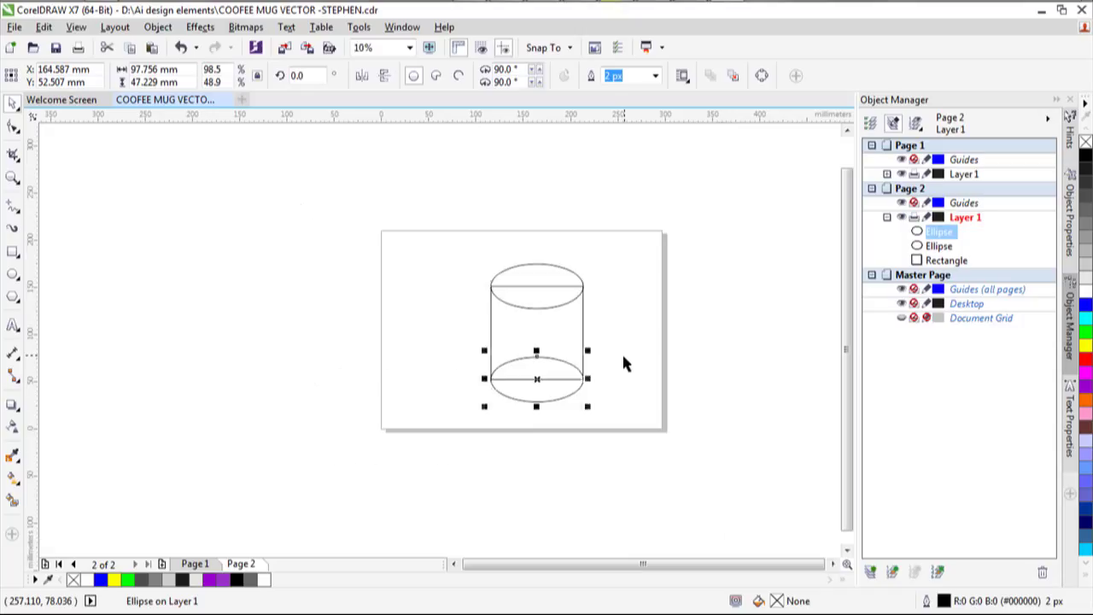
{"action": "scroll", "coordinate": [634, 352], "scroll_direction": "up", "scroll_amount": 2}
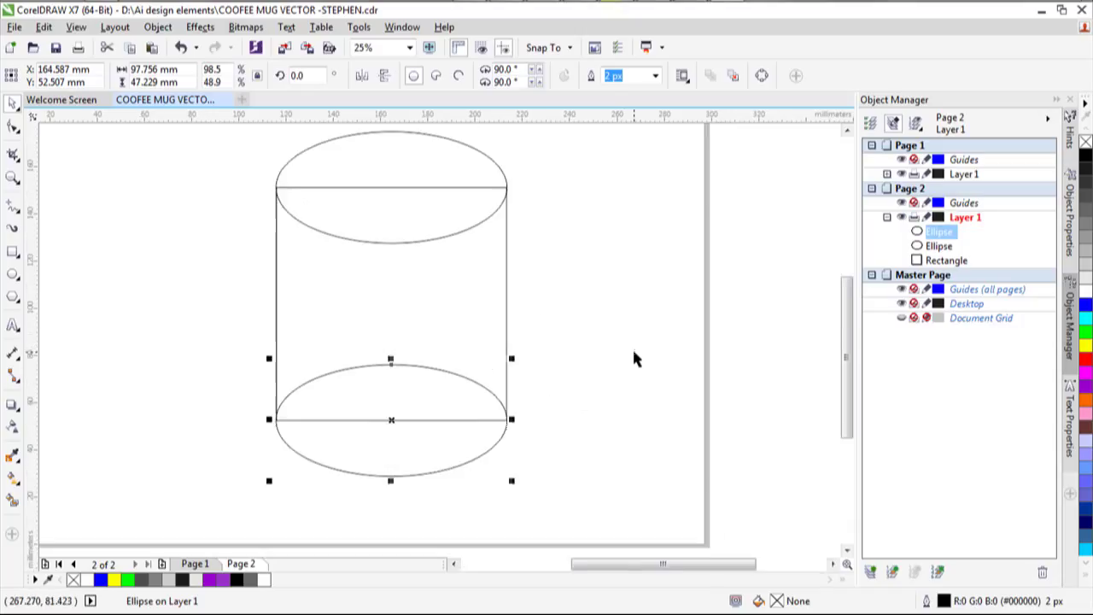
{"action": "left_click", "coordinate": [759, 259]}
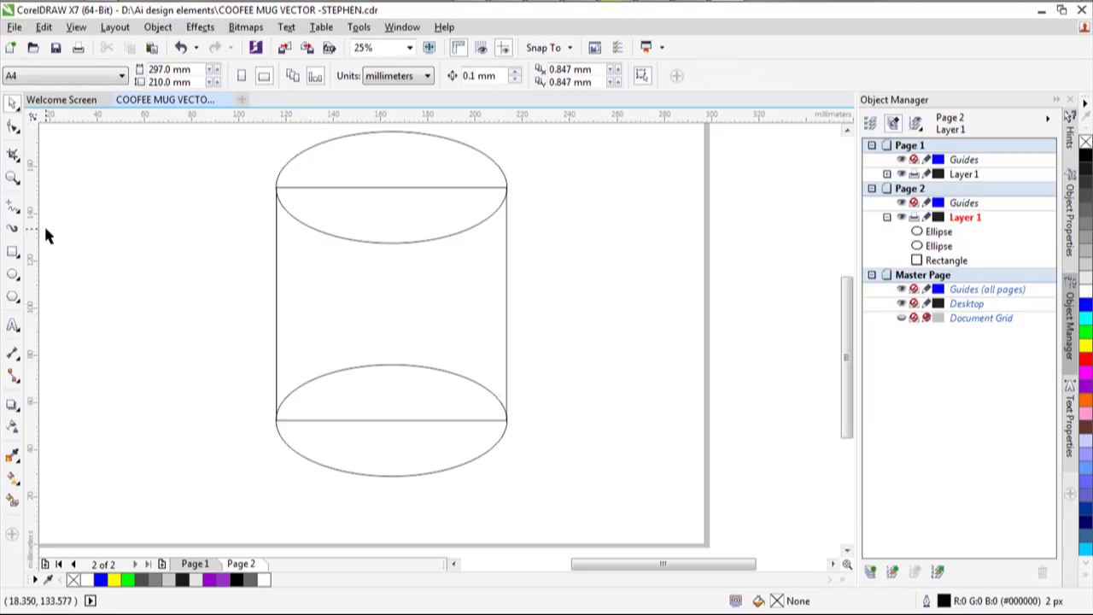
{"action": "left_click", "coordinate": [13, 273]}
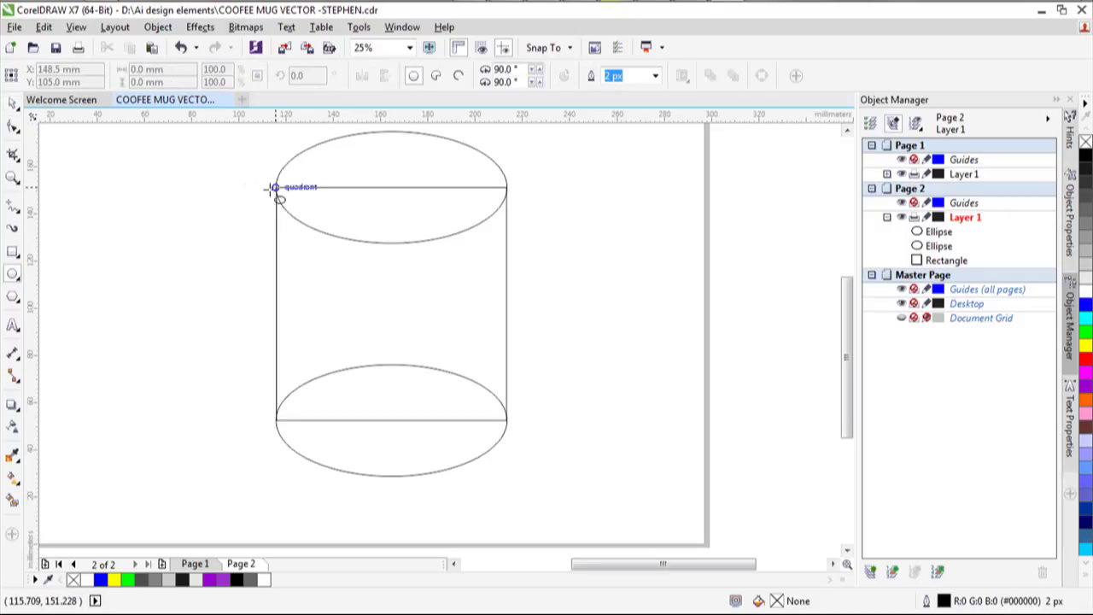
Draw a tall ellipse down the cylinder's left side, checking the finished mug on Page 1.
{"action": "left_click_drag", "start_coordinate": [275, 187], "coordinate": [373, 447]}
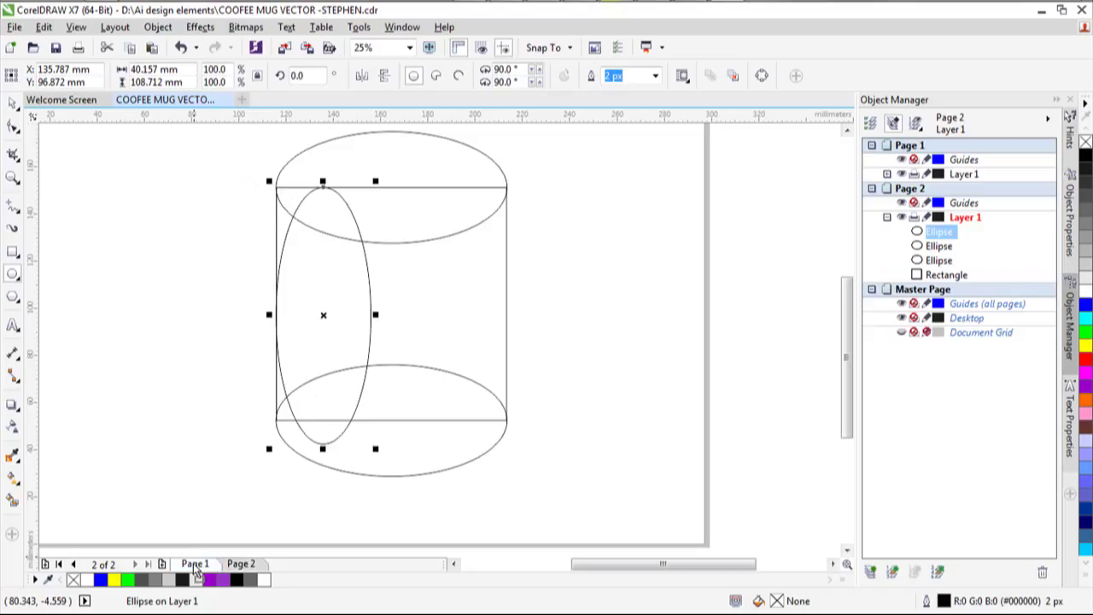
{"action": "left_click", "coordinate": [198, 566]}
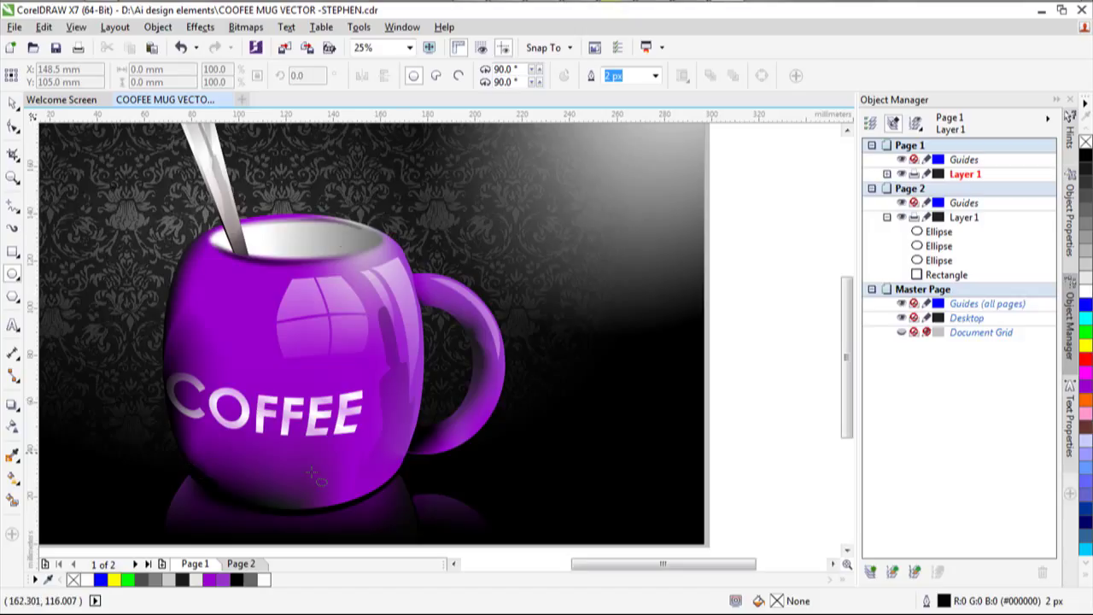
{"action": "left_click", "coordinate": [242, 565]}
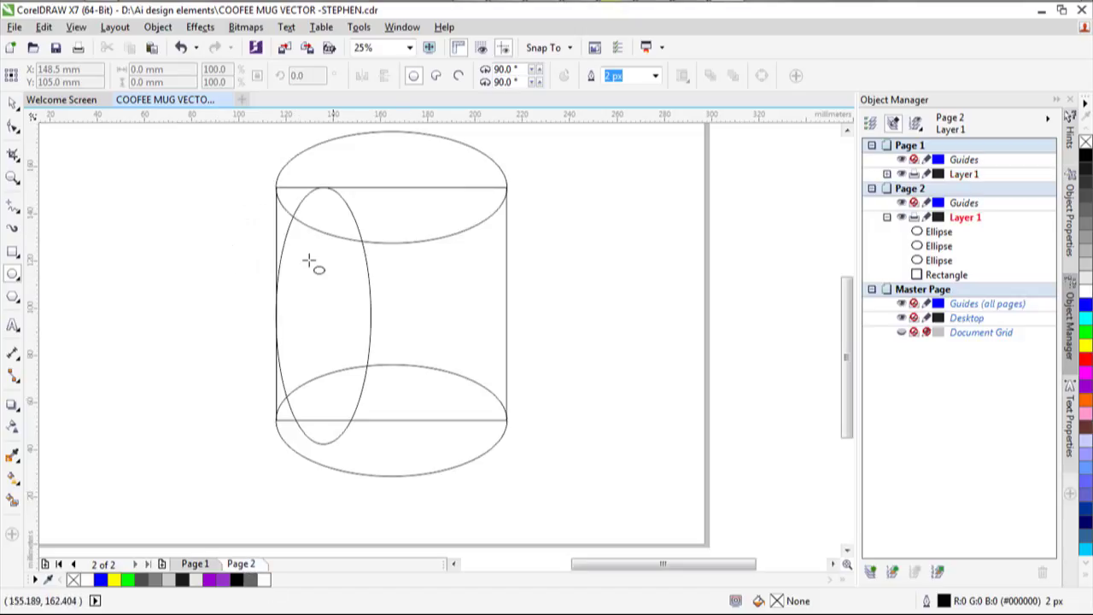
Move and stretch the tall ellipse to 68.072 × 118.872 mm, spanning between both rims.
{"action": "left_click", "coordinate": [11, 102]}
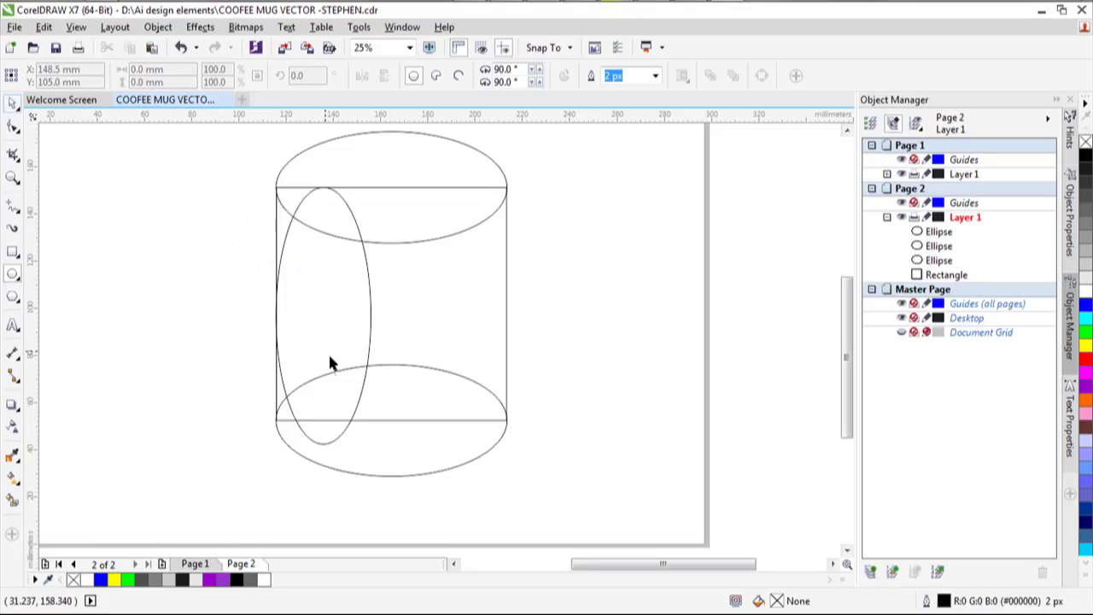
{"action": "left_click", "coordinate": [288, 334]}
{"action": "left_click_drag", "start_coordinate": [325, 318], "coordinate": [269, 340]}
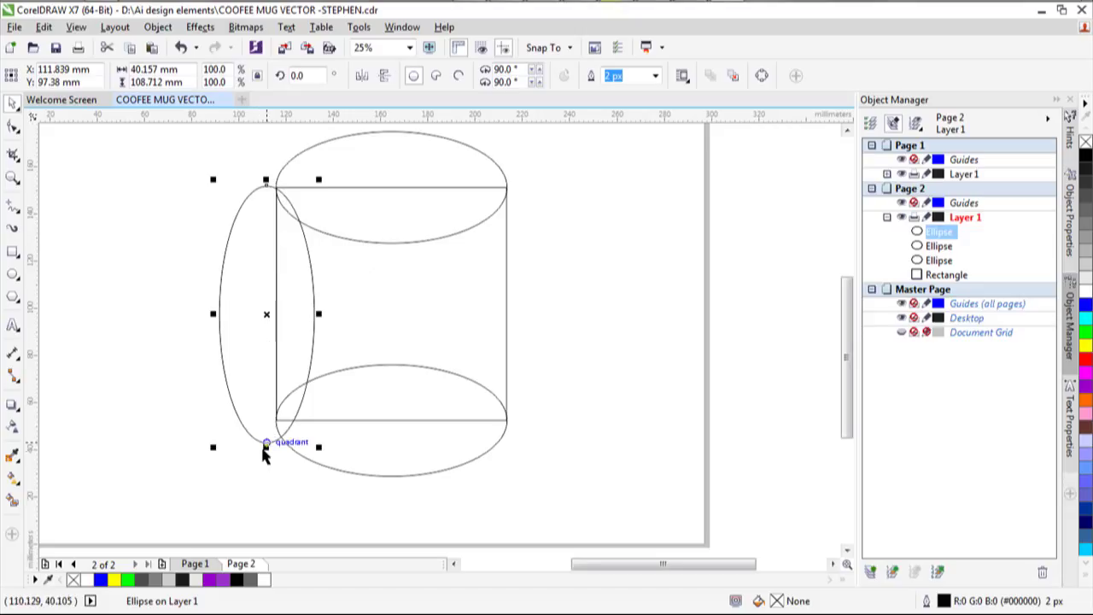
{"action": "left_click_drag", "start_coordinate": [265, 447], "coordinate": [270, 424]}
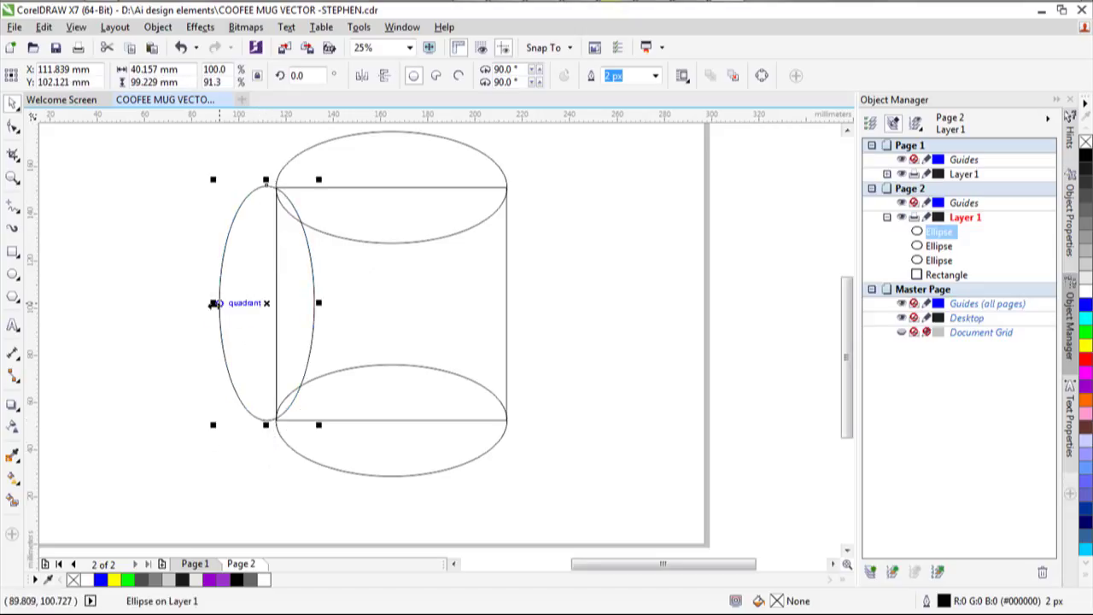
{"action": "left_click_drag", "start_coordinate": [214, 303], "coordinate": [236, 304]}
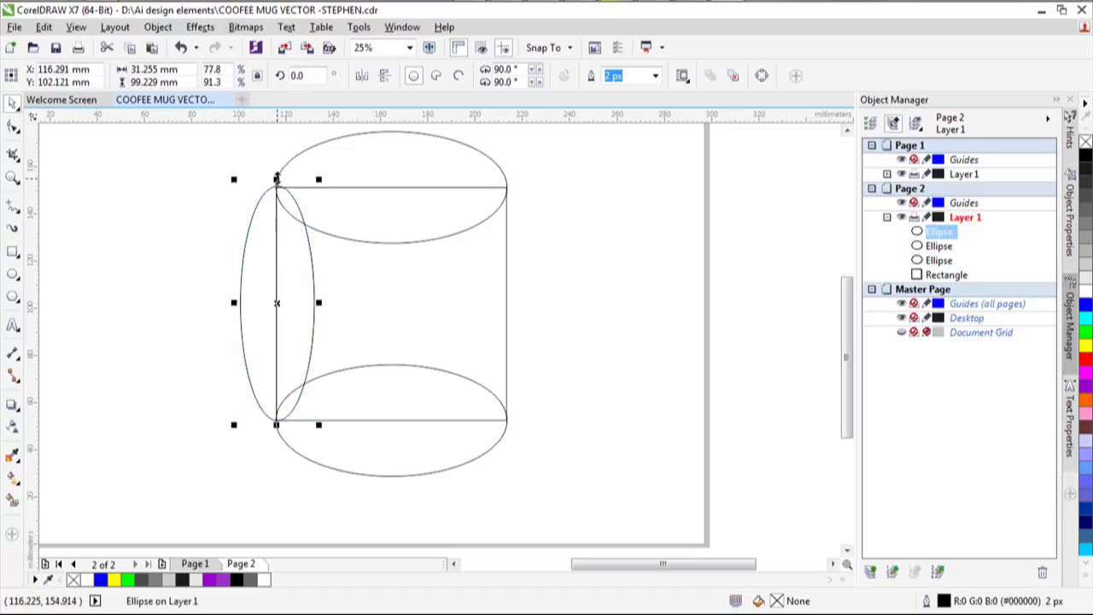
{"action": "left_click_drag", "start_coordinate": [277, 178], "coordinate": [280, 156]}
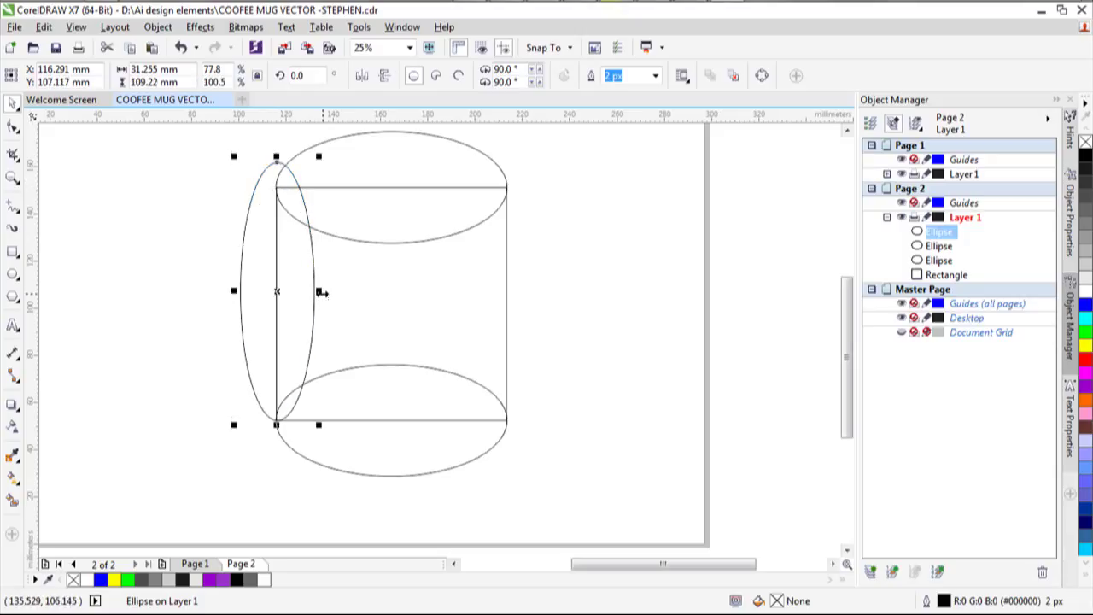
{"action": "left_click_drag", "start_coordinate": [318, 290], "coordinate": [342, 294]}
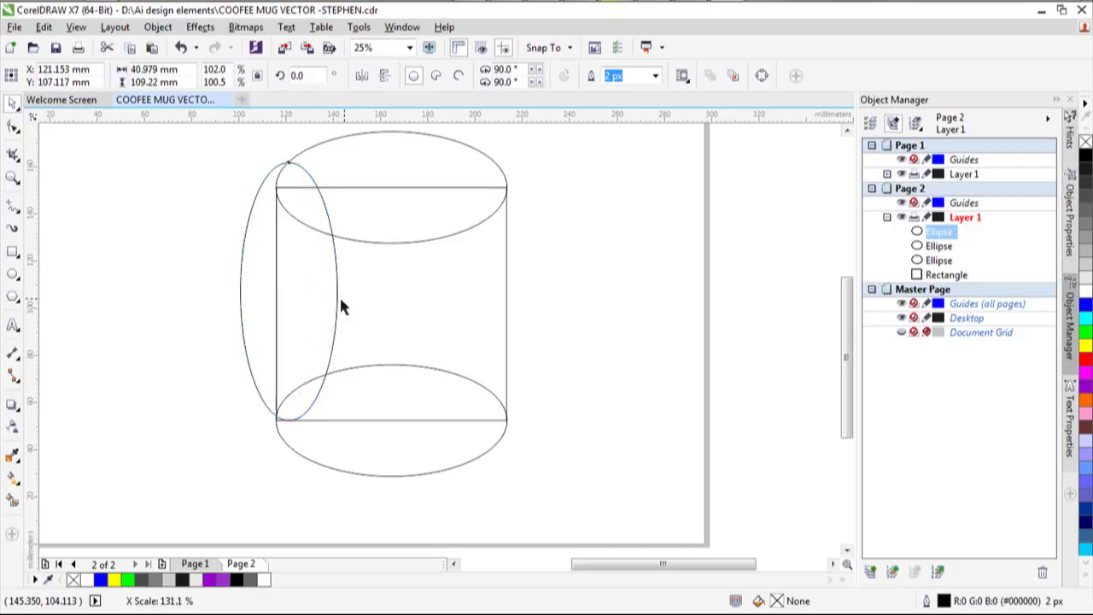
{"action": "mouse_move", "coordinate": [287, 423]}
{"action": "left_mouse_down"}
{"action": "mouse_move", "coordinate": [298, 453]}
{"action": "mouse_move", "coordinate": [301, 432]}
{"action": "left_mouse_up"}
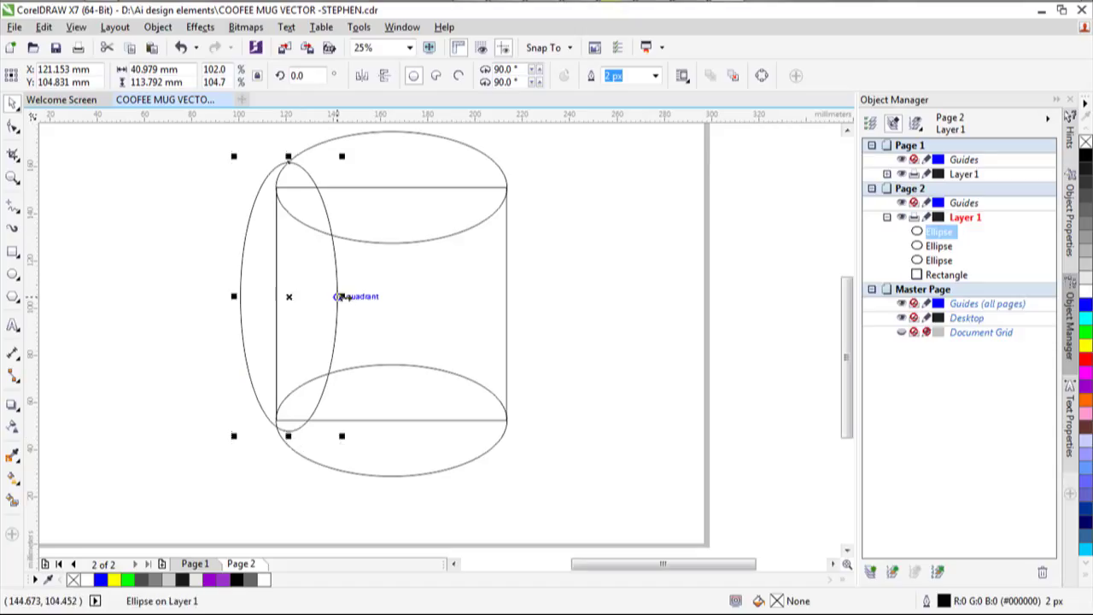
{"action": "left_click_drag", "start_coordinate": [342, 296], "coordinate": [406, 314]}
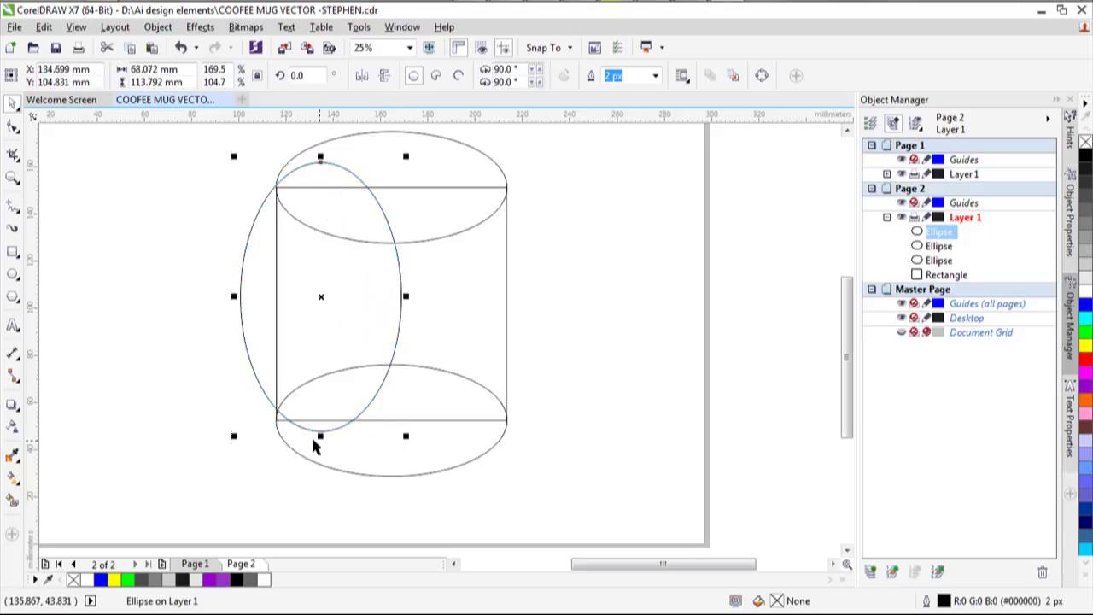
{"action": "left_click_drag", "start_coordinate": [321, 435], "coordinate": [326, 448]}
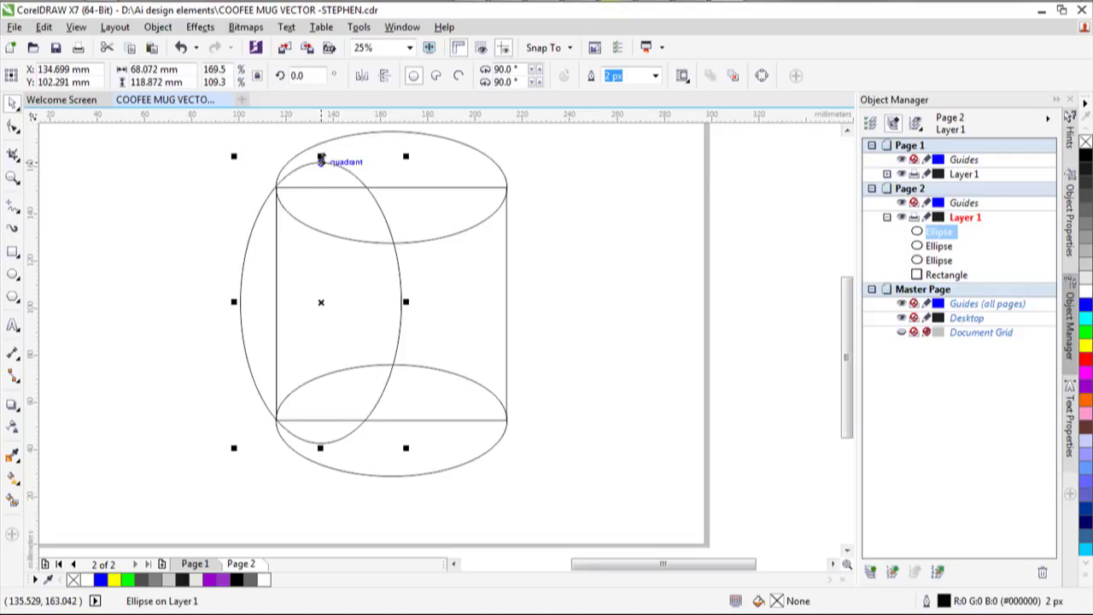
Flatten the top and bottom rim ellipses and duplicate the tall left-side ellipse.
{"action": "left_click", "coordinate": [390, 129]}
{"action": "left_click_drag", "start_coordinate": [390, 127], "coordinate": [393, 157]}
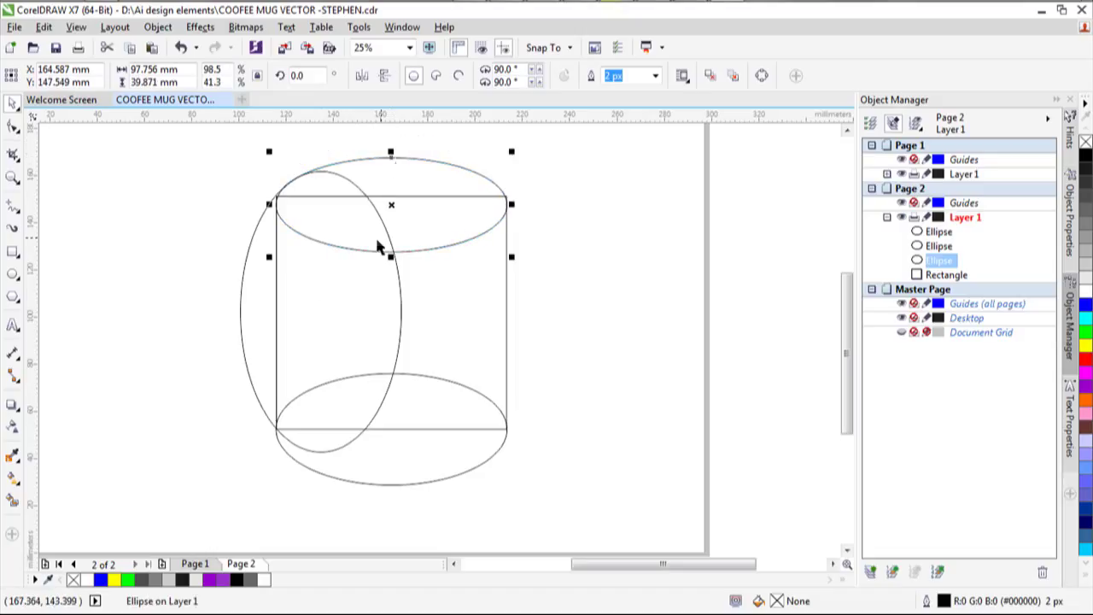
{"action": "left_click", "coordinate": [391, 484]}
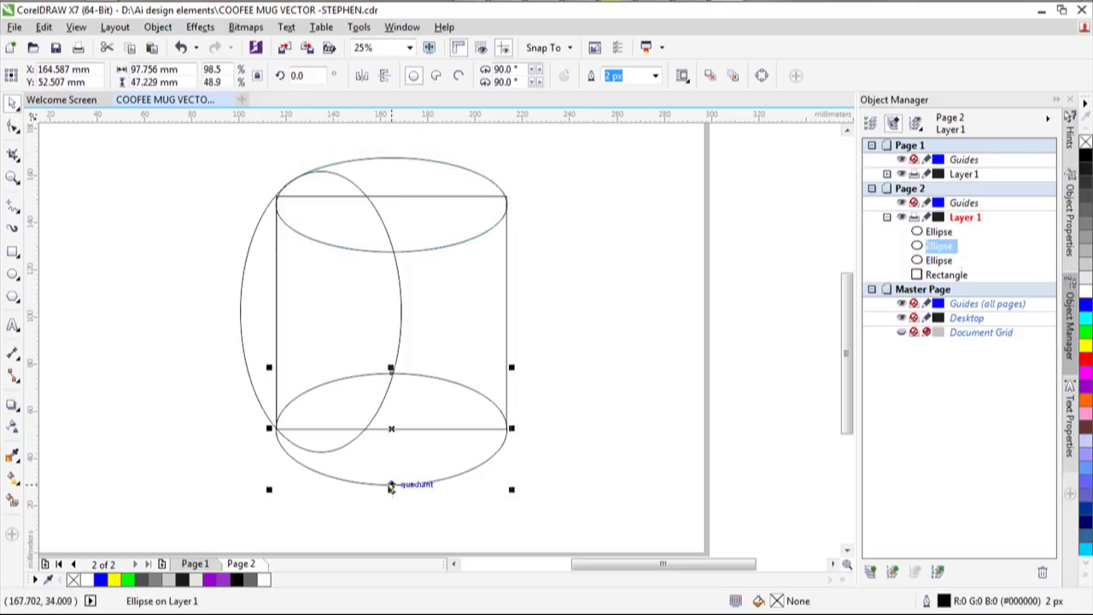
{"action": "left_click_drag", "start_coordinate": [392, 489], "coordinate": [392, 470]}
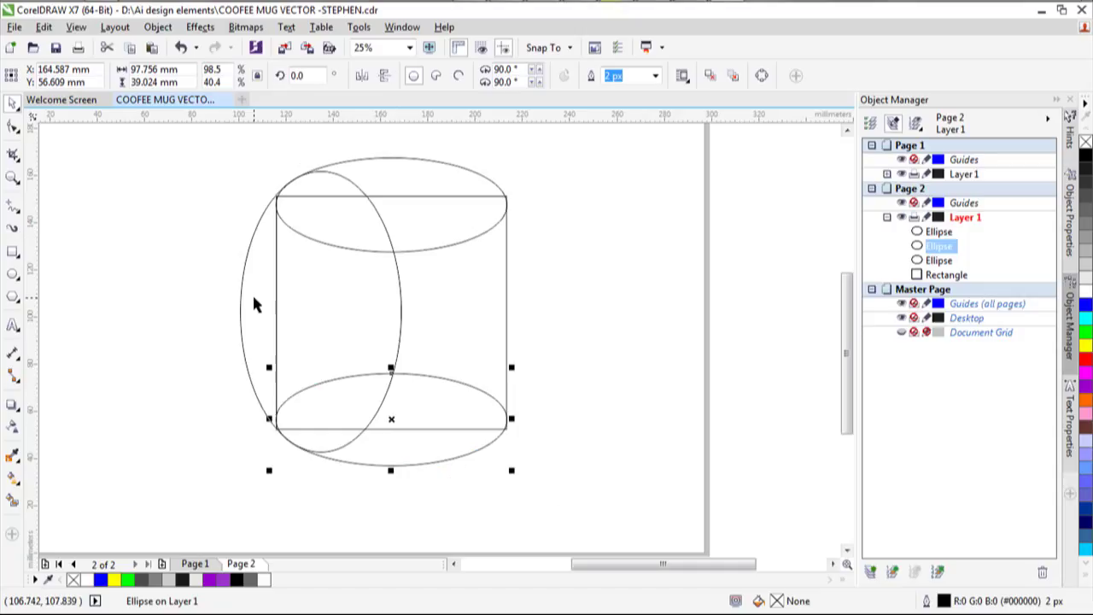
{"action": "left_click", "coordinate": [236, 310]}
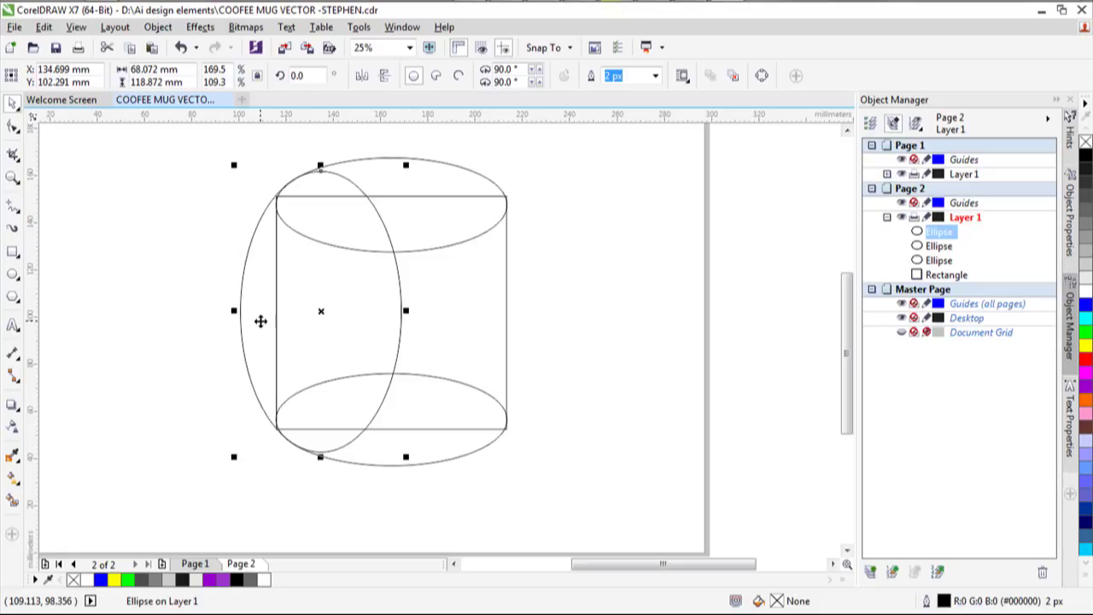
{"action": "left_click_drag", "start_coordinate": [261, 320], "coordinate": [263, 318]}
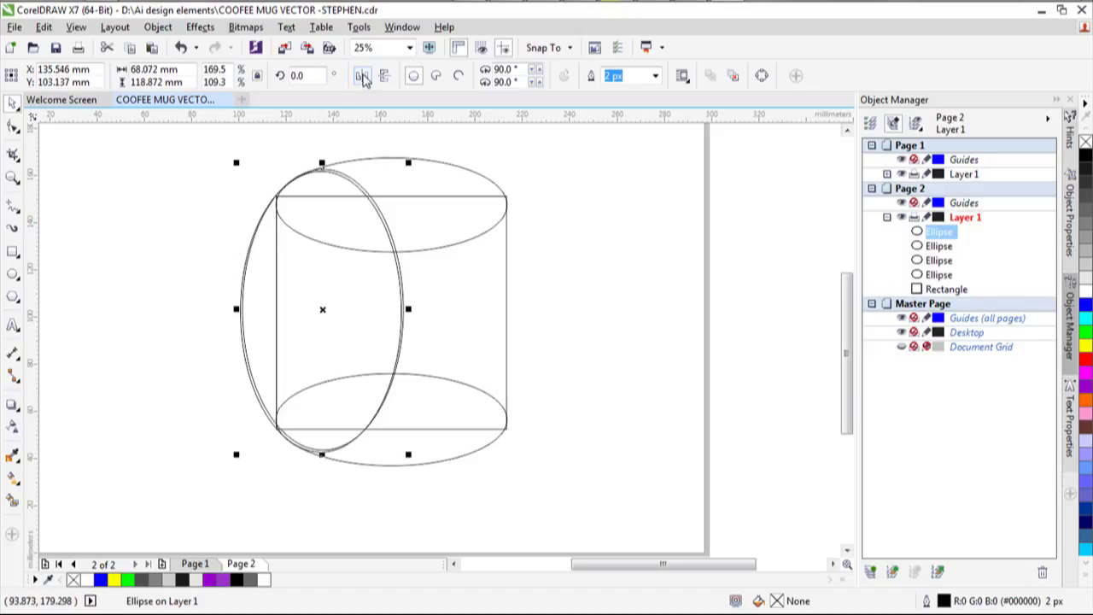
Mirror the copied ellipse horizontally and place it on the rectangle's right side.
{"action": "left_click", "coordinate": [362, 77]}
{"action": "left_click_drag", "start_coordinate": [323, 309], "coordinate": [465, 314]}
{"action": "left_click", "coordinate": [773, 319]}
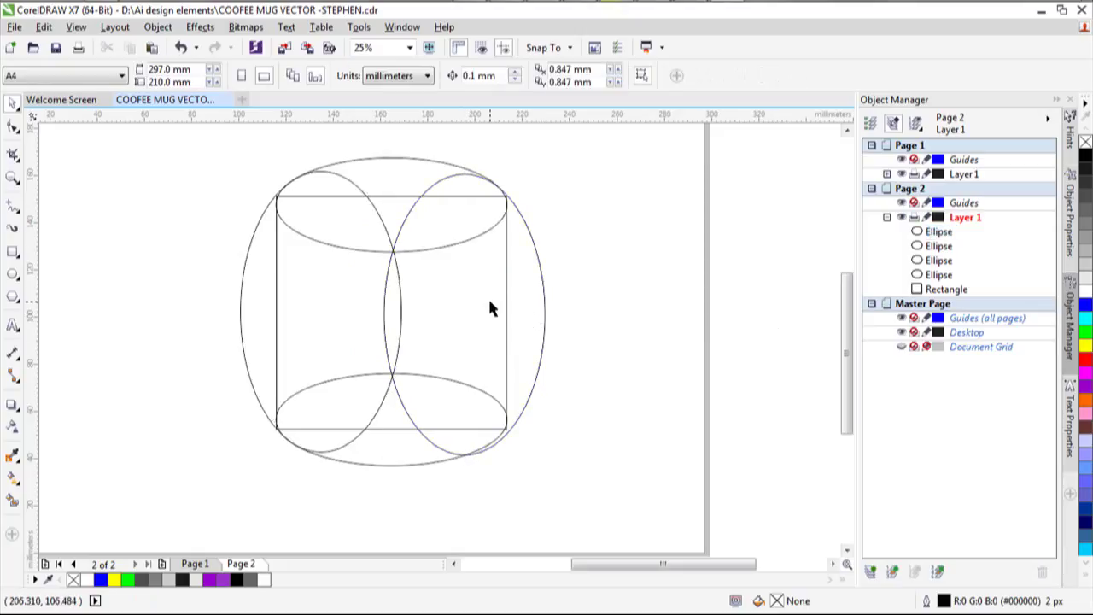
{"action": "left_click", "coordinate": [540, 321]}
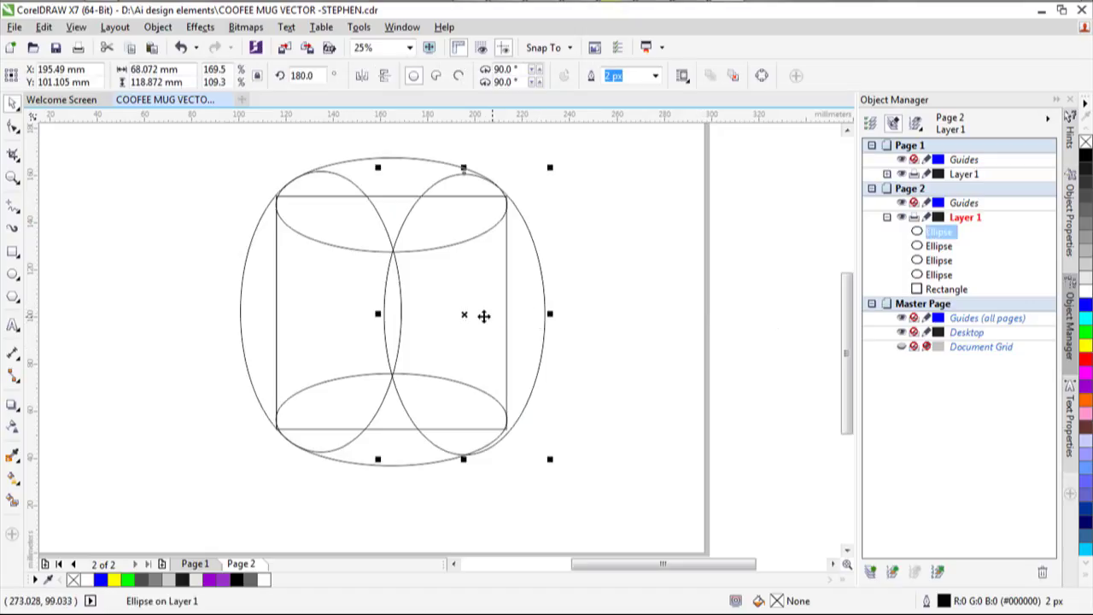
{"action": "left_click_drag", "start_coordinate": [483, 315], "coordinate": [456, 313]}
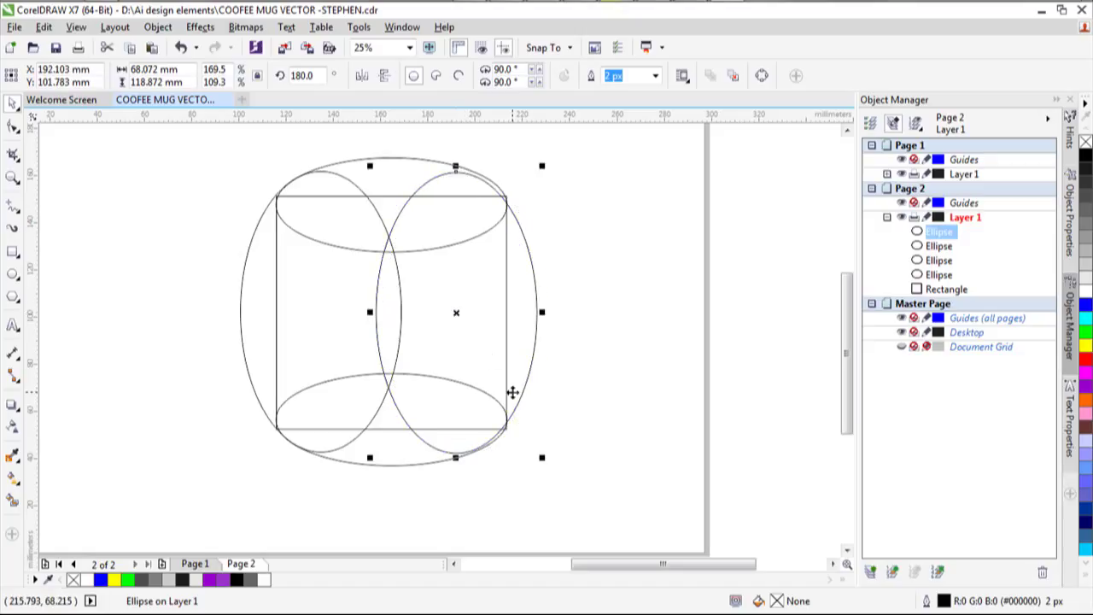
Nudge the right-side ellipse five steps to the right.
{"action": "key", "text": "Right"}
{"action": "key", "text": "Right"}
{"action": "key", "text": "Right"}
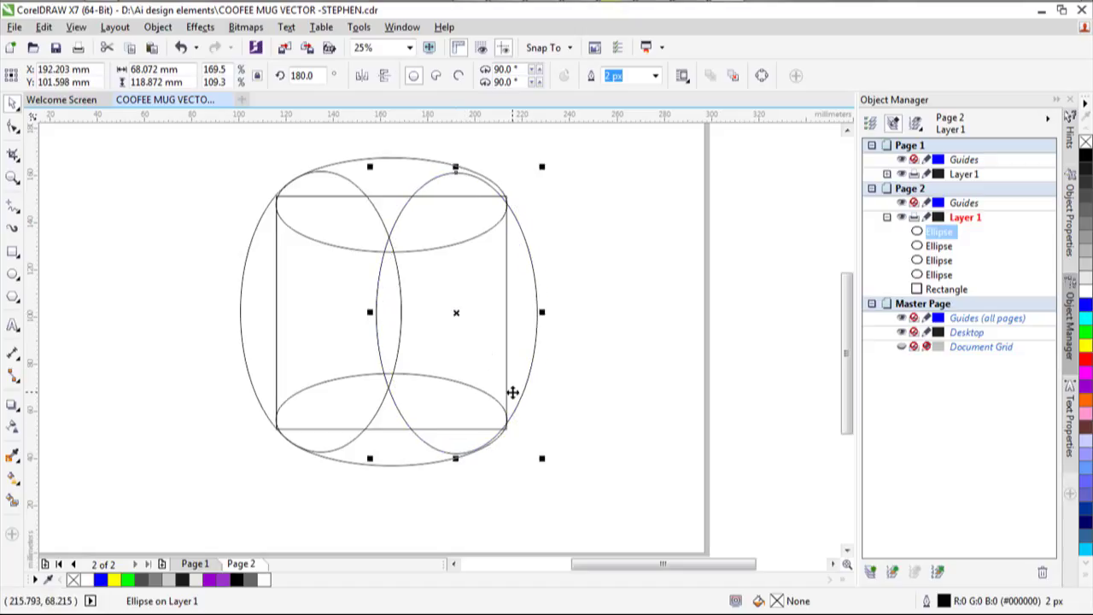
{"action": "key", "text": "Right"}
{"action": "key", "text": "Right"}
{"action": "key", "text": "Right"}
{"action": "key", "text": "Right"}
{"action": "key", "text": "Right"}
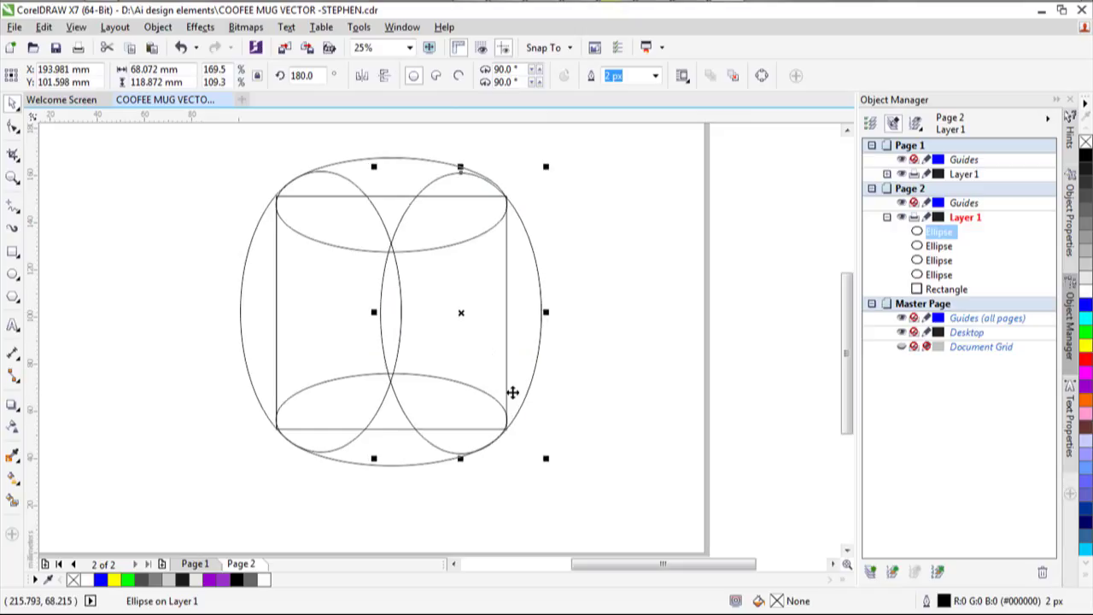
{"action": "key", "text": "Right"}
{"action": "key", "text": "Right"}
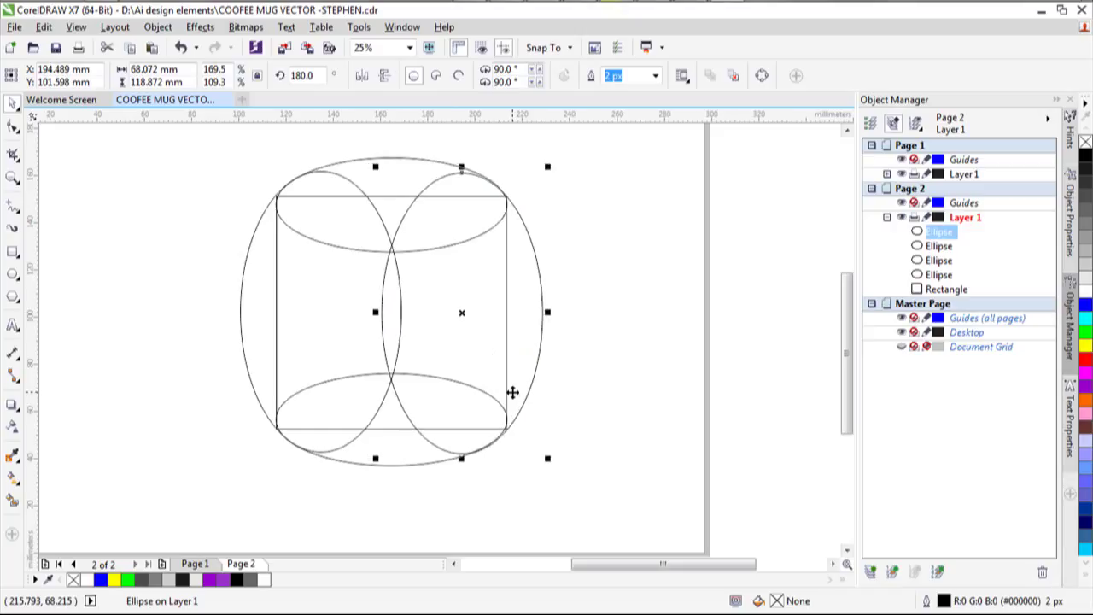
{"action": "key", "text": "Right"}
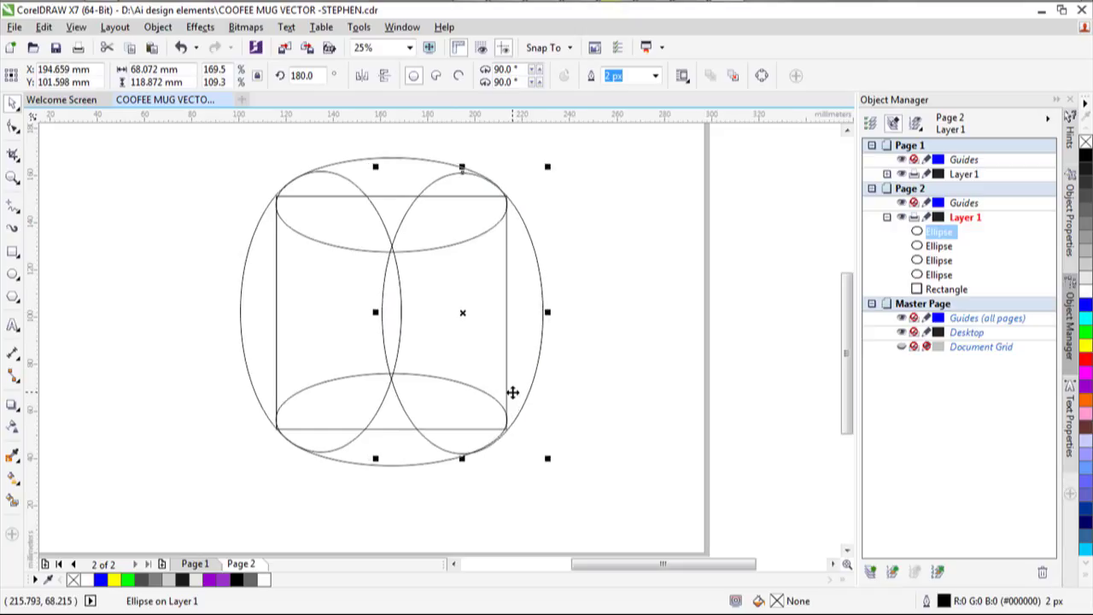
{"action": "key", "text": "Right"}
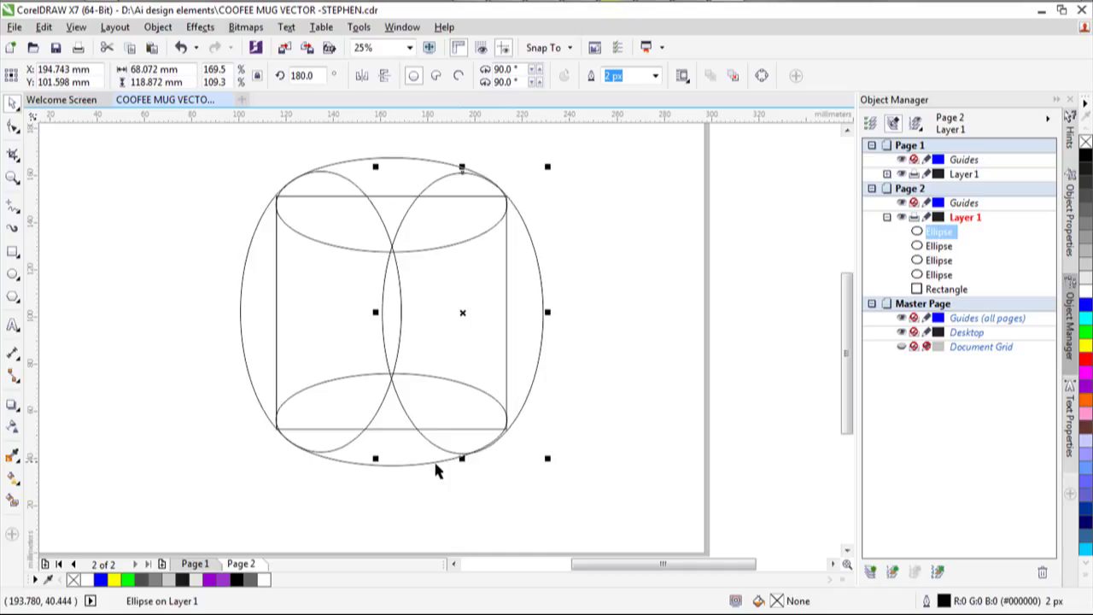
Widen the bottom ellipse slightly to the right.
{"action": "left_click", "coordinate": [411, 466]}
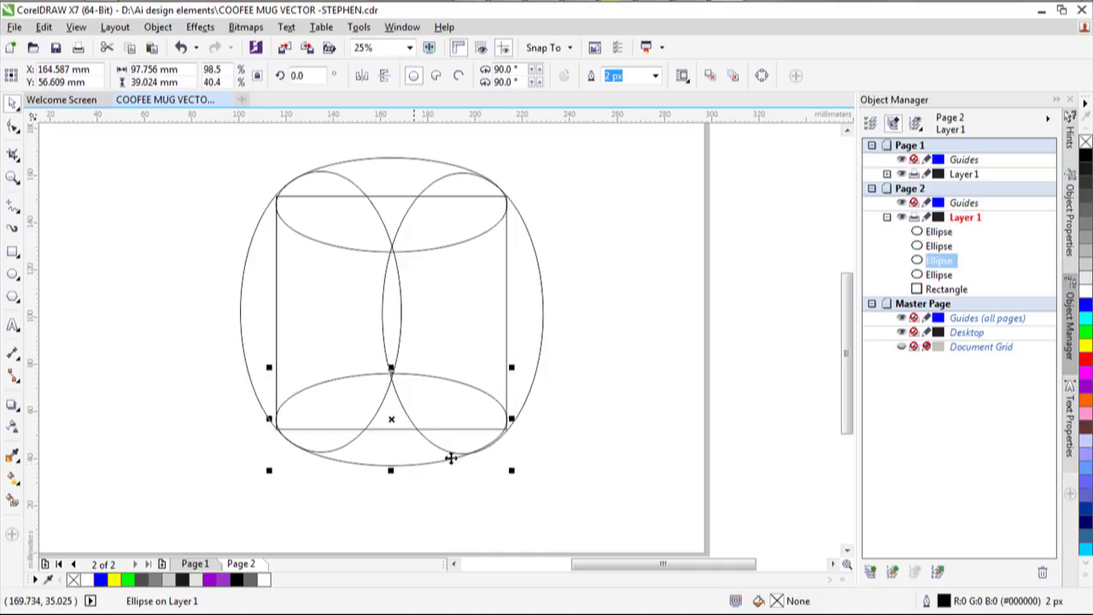
{"action": "left_click_drag", "start_coordinate": [512, 418], "coordinate": [514, 417]}
{"action": "scroll", "coordinate": [515, 417], "scroll_direction": "up", "scroll_amount": 4}
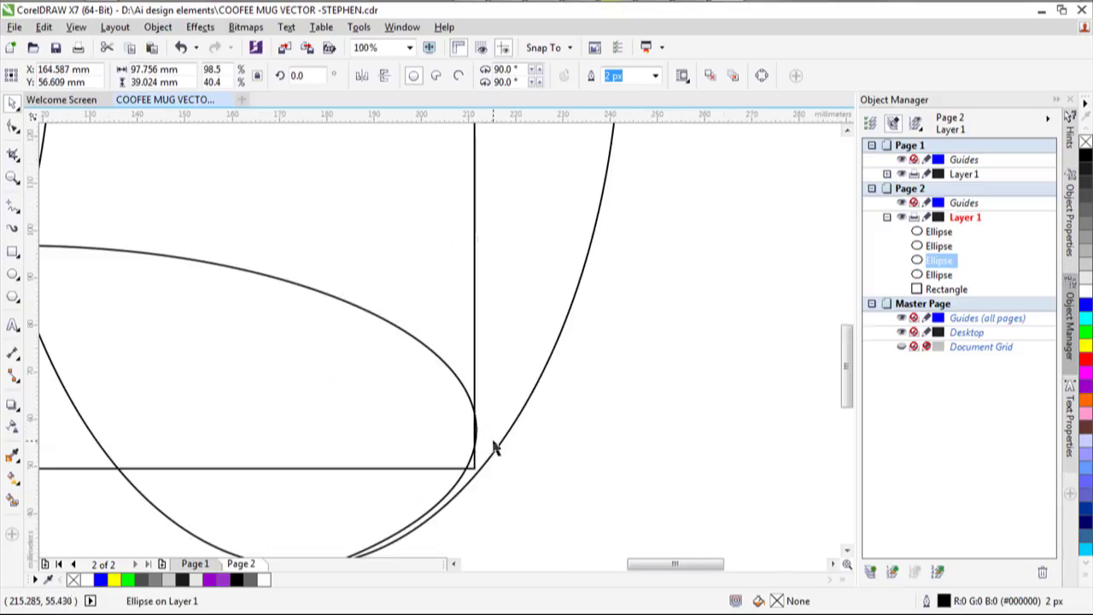
{"action": "scroll", "coordinate": [495, 444], "scroll_direction": "down", "scroll_amount": 4}
{"action": "scroll", "coordinate": [503, 399], "scroll_direction": "up", "scroll_amount": 2}
Resize the right-side ellipse to 73.252 × 120.75 mm with its top snapped to the rim's quadrant.
{"action": "left_click", "coordinate": [512, 440]}
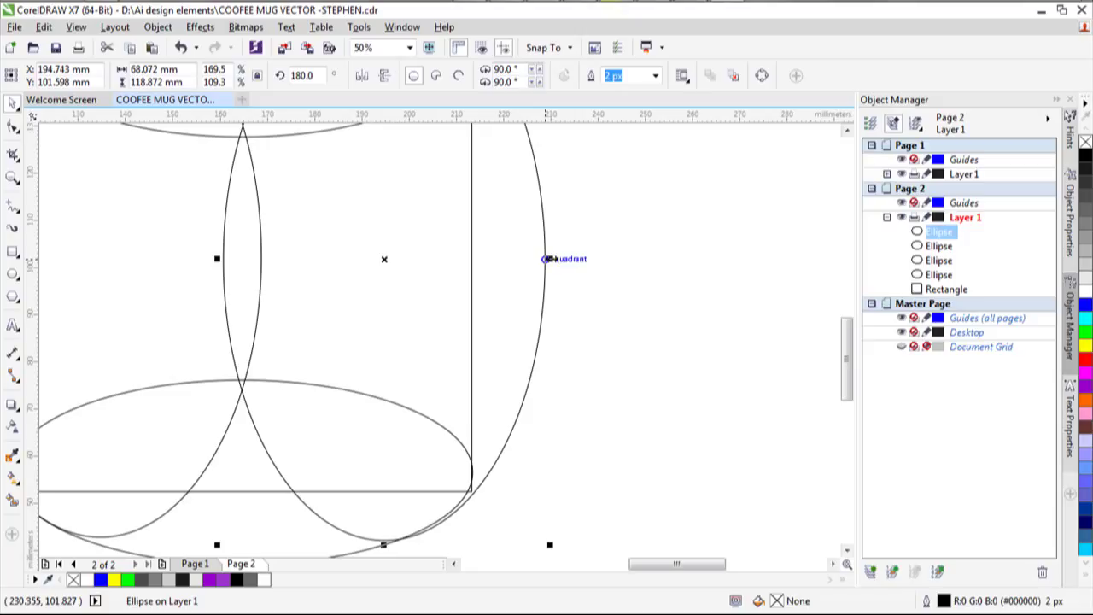
{"action": "left_click_drag", "start_coordinate": [219, 258], "coordinate": [194, 253]}
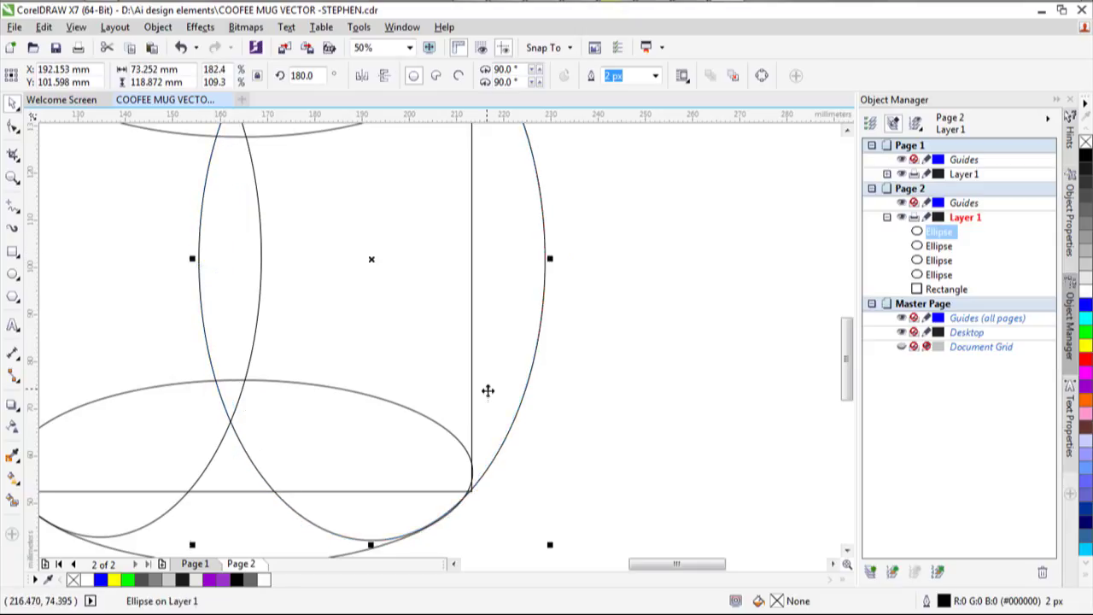
{"action": "scroll", "coordinate": [487, 390], "scroll_direction": "down", "scroll_amount": 3}
{"action": "scroll", "coordinate": [442, 294], "scroll_direction": "up", "scroll_amount": 2}
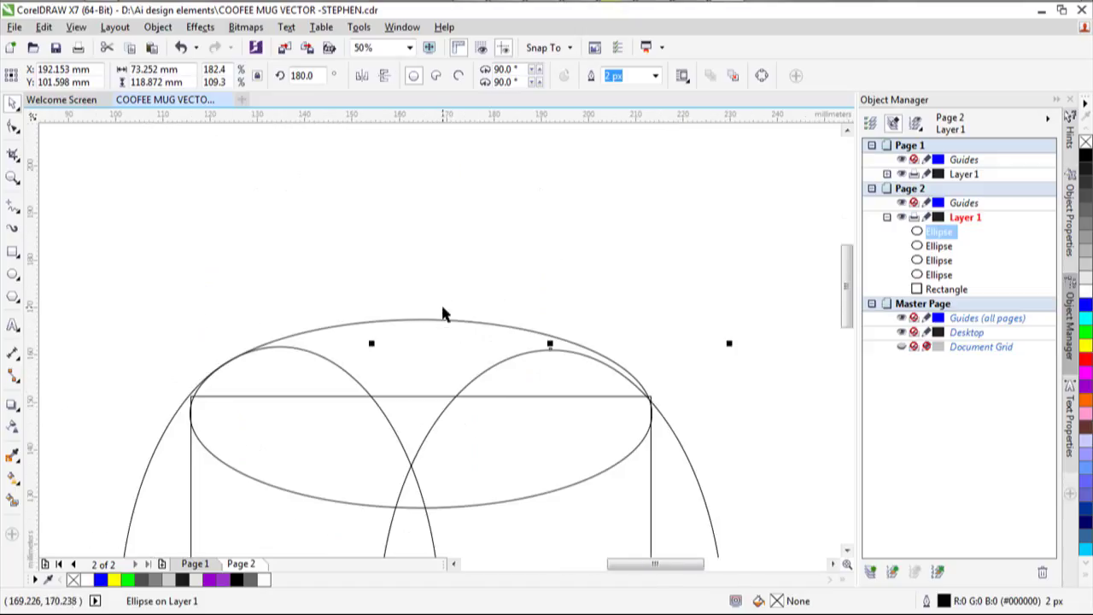
{"action": "scroll", "coordinate": [442, 303], "scroll_direction": "up", "scroll_amount": 1}
{"action": "scroll", "coordinate": [442, 314], "scroll_direction": "down", "scroll_amount": 1}
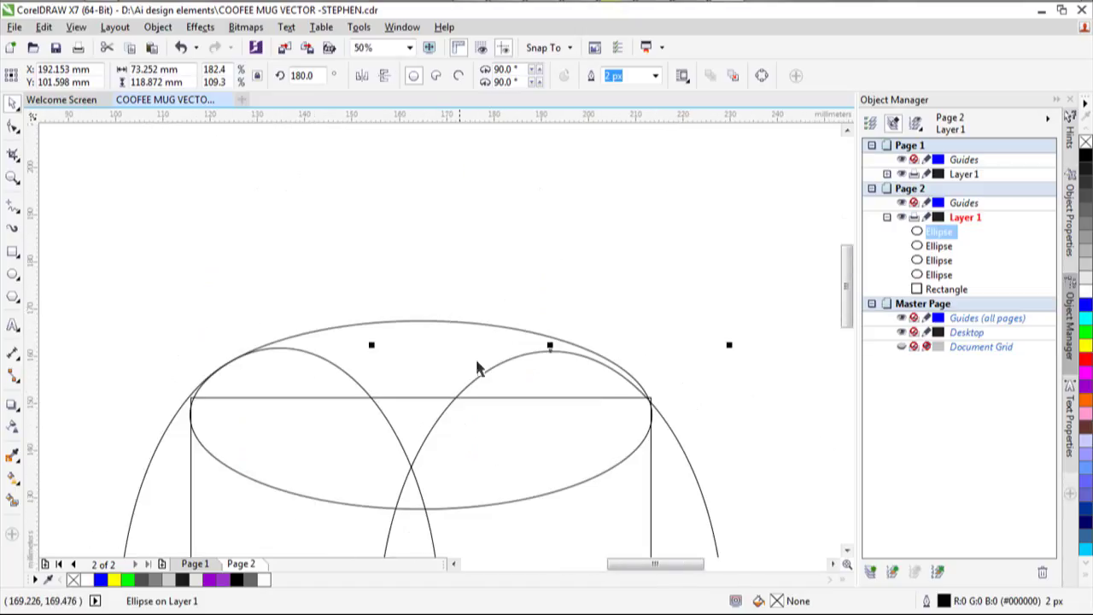
{"action": "left_click_drag", "start_coordinate": [550, 346], "coordinate": [547, 338]}
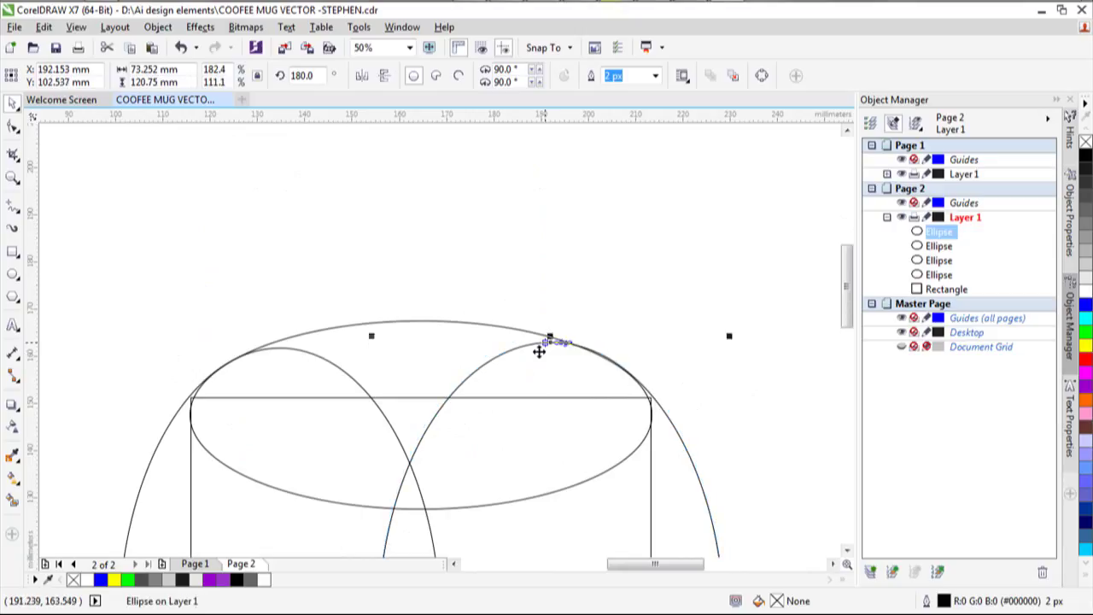
{"action": "scroll", "coordinate": [724, 374], "scroll_direction": "down", "scroll_amount": 1}
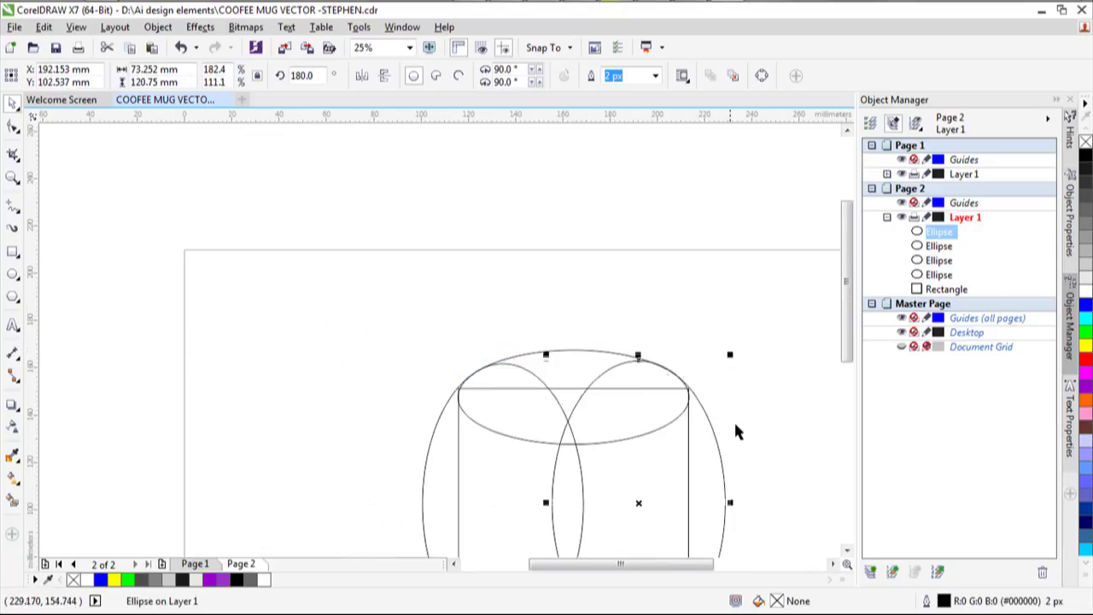
{"action": "scroll", "coordinate": [695, 428], "scroll_direction": "down", "scroll_amount": 1}
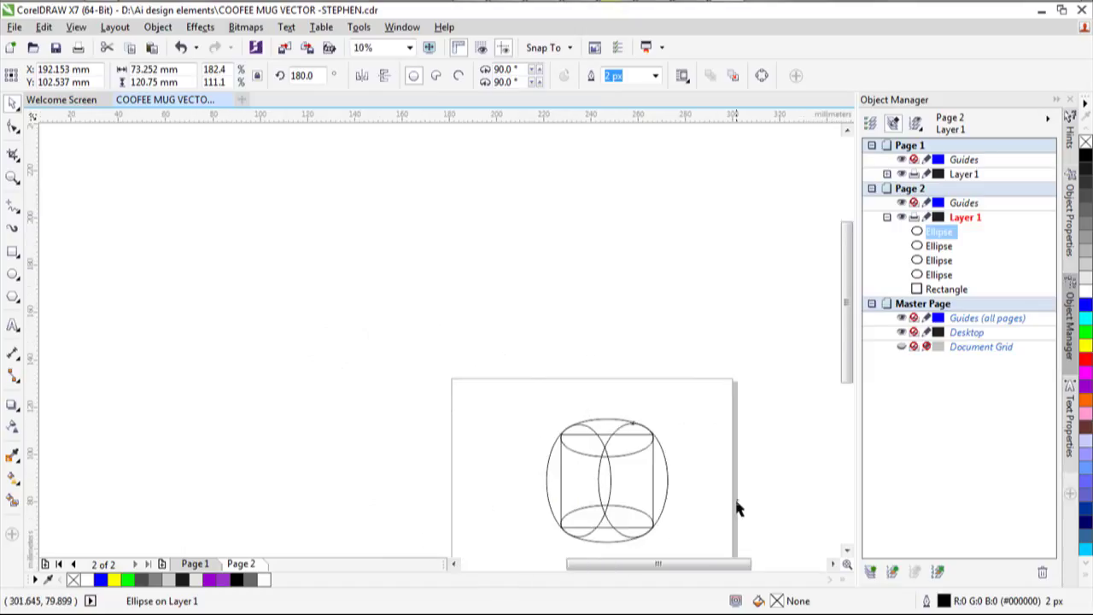
{"action": "scroll", "coordinate": [739, 508], "scroll_direction": "up", "scroll_amount": 1}
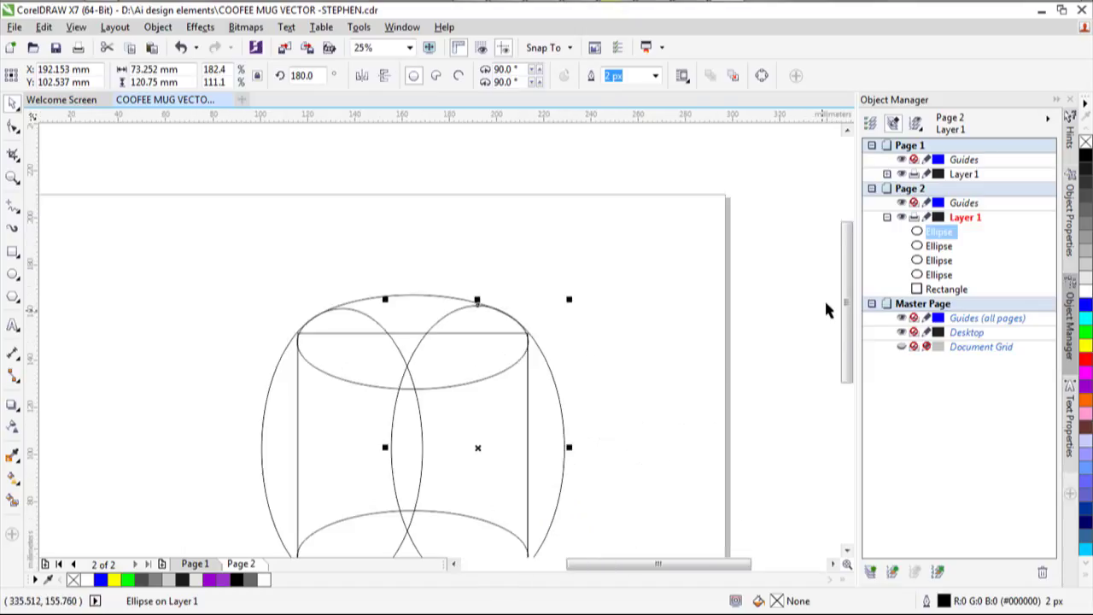
{"action": "left_click_drag", "start_coordinate": [848, 274], "coordinate": [851, 322]}
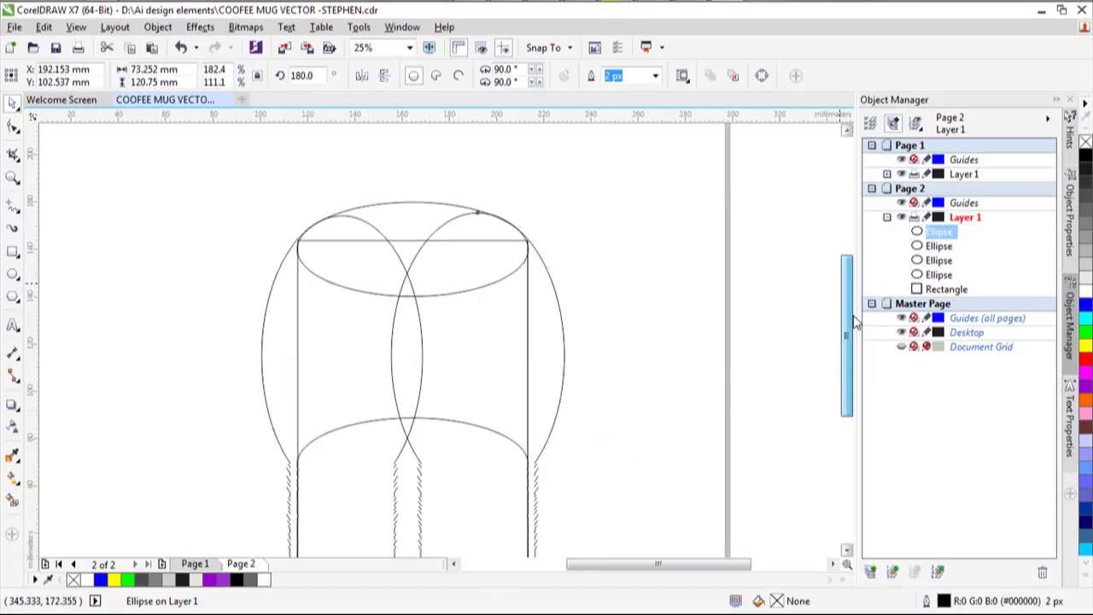
{"action": "left_click", "coordinate": [741, 333]}
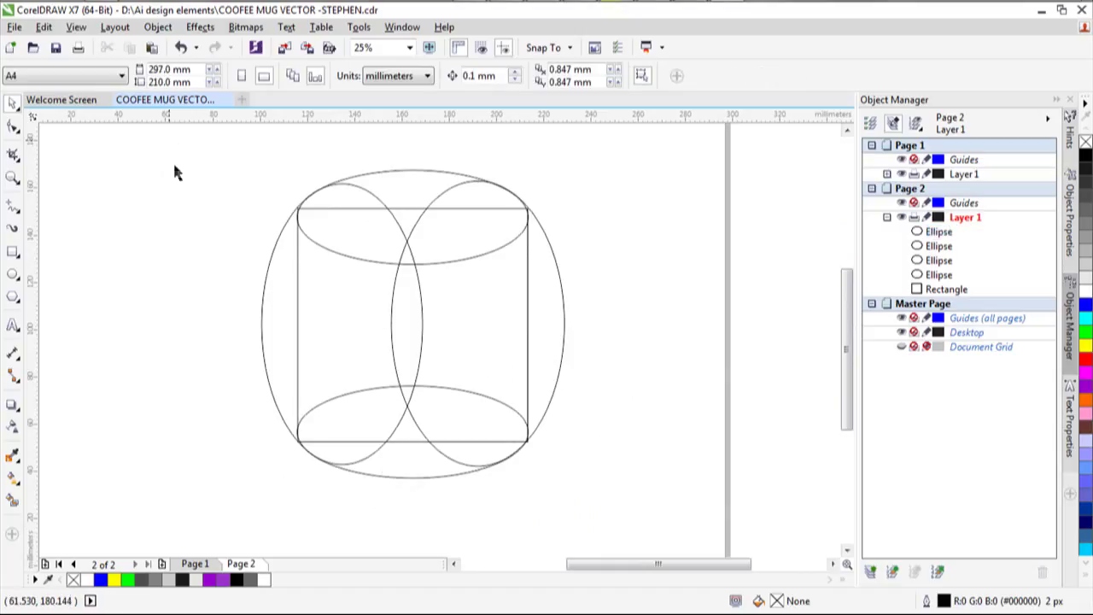
Shorten the rectangle slightly from both its top and bottom edges.
{"action": "left_click", "coordinate": [528, 393]}
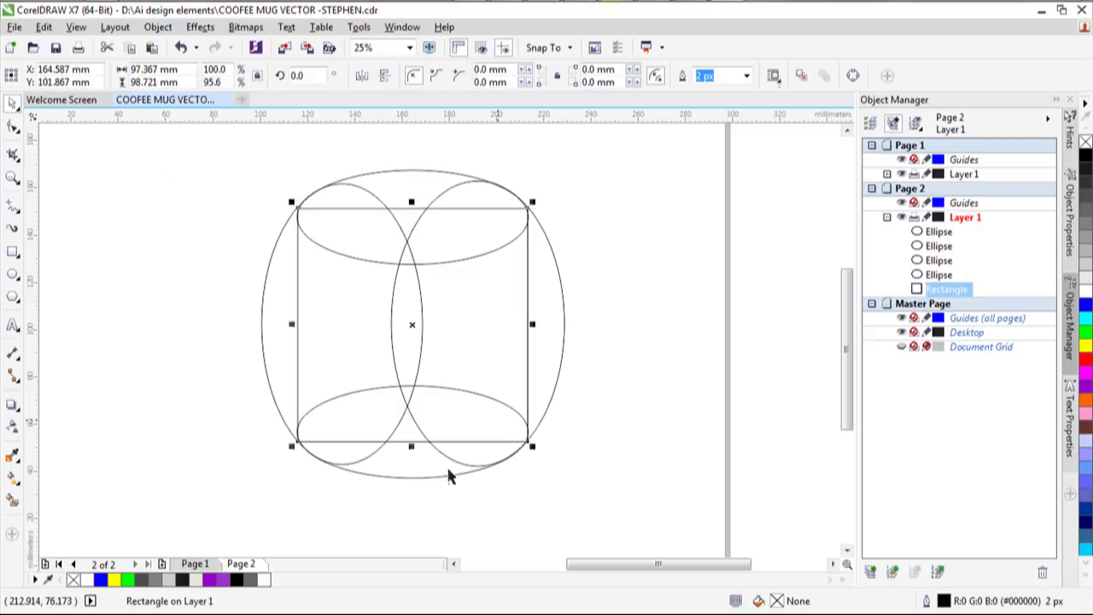
{"action": "left_click_drag", "start_coordinate": [411, 443], "coordinate": [411, 435]}
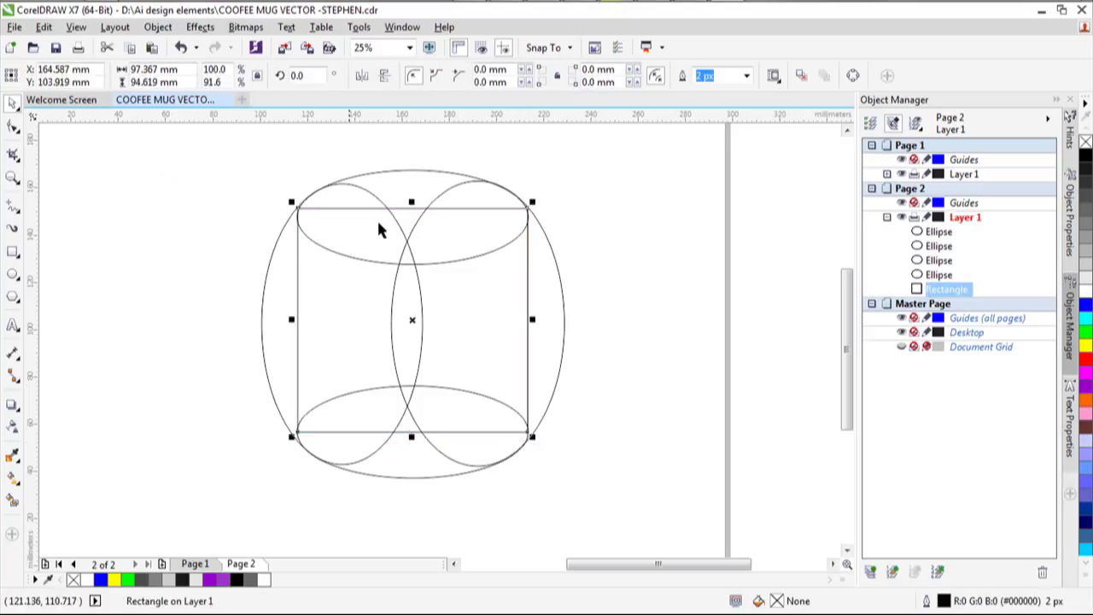
{"action": "left_click_drag", "start_coordinate": [410, 199], "coordinate": [411, 210]}
{"action": "scroll", "coordinate": [94, 329], "scroll_direction": "down", "scroll_amount": 3}
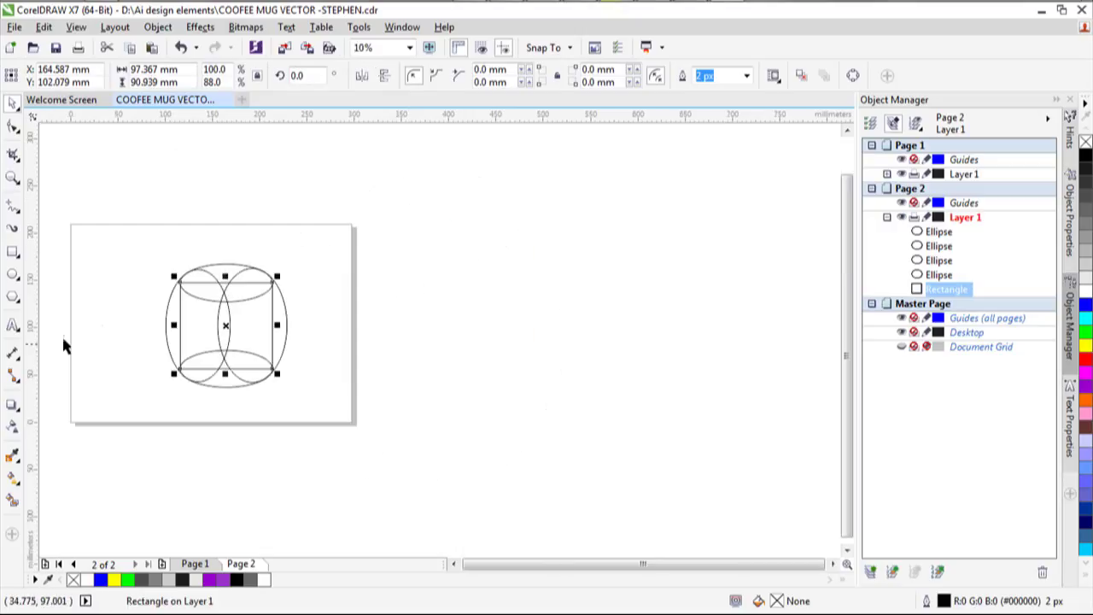
{"action": "scroll", "coordinate": [83, 260], "scroll_direction": "up", "scroll_amount": 3}
{"action": "scroll", "coordinate": [221, 252], "scroll_direction": "down", "scroll_amount": 2}
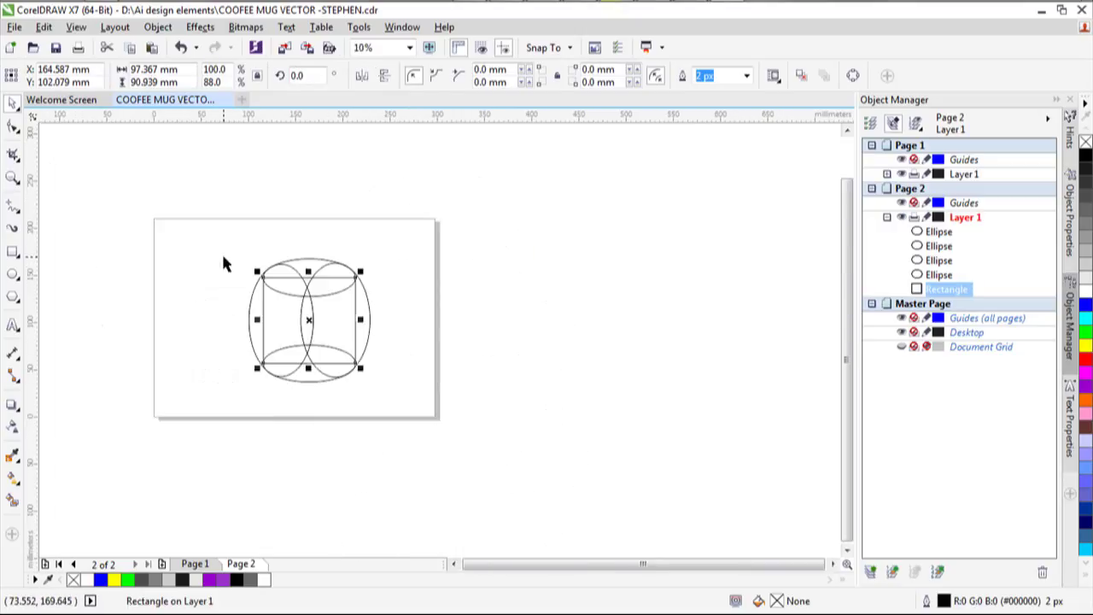
Weld the rectangle and four ellipses into one 128.116 × 130.387 mm mug-body curve.
{"action": "left_click_drag", "start_coordinate": [213, 196], "coordinate": [386, 417]}
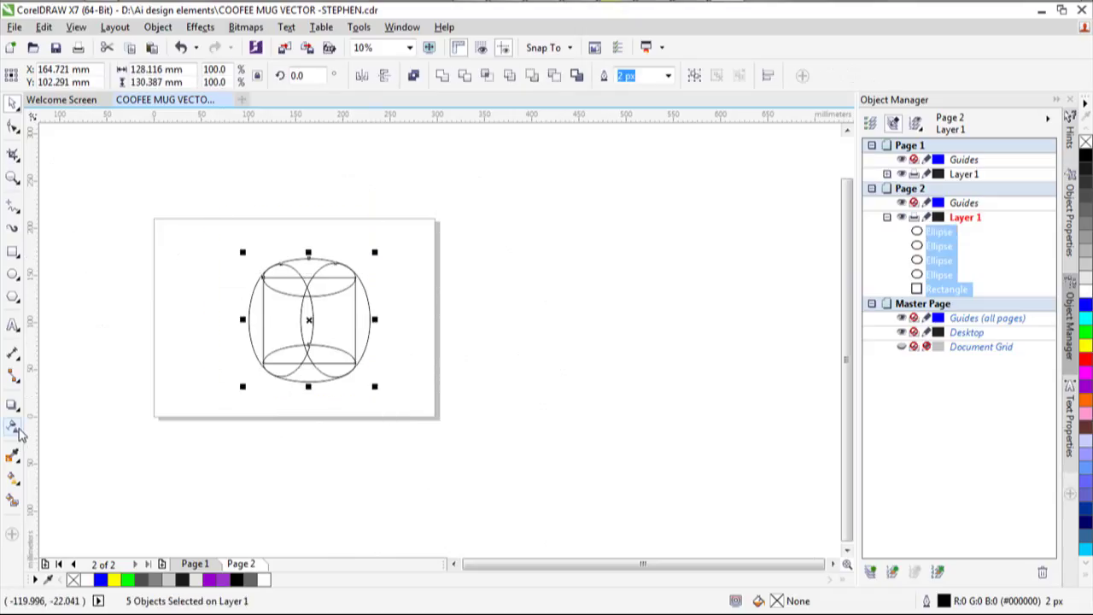
{"action": "left_click", "coordinate": [439, 80]}
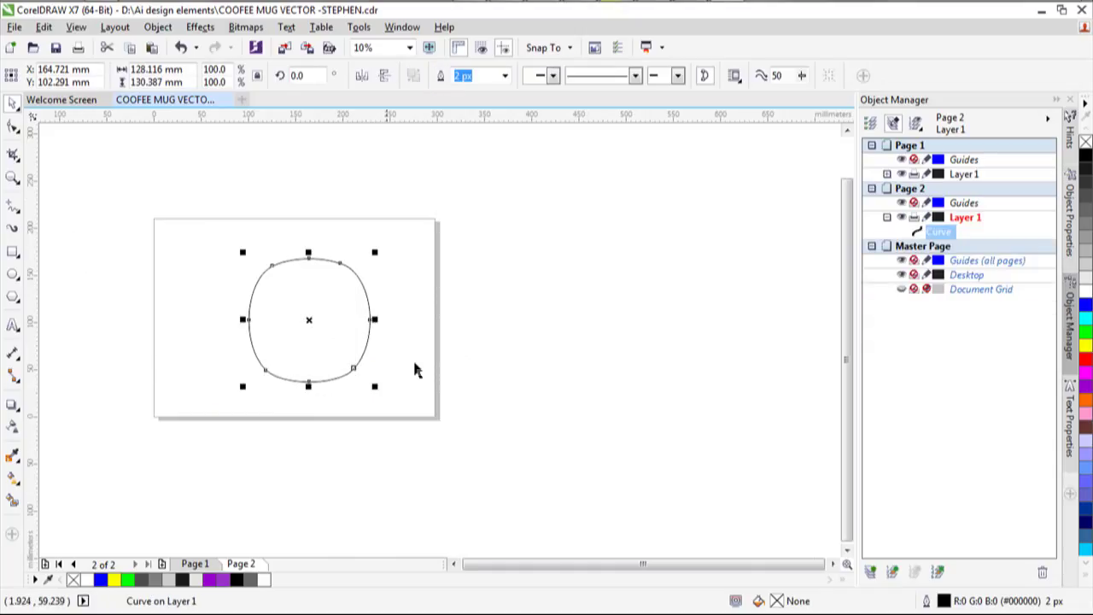
{"action": "scroll", "coordinate": [327, 370], "scroll_direction": "up", "scroll_amount": 4}
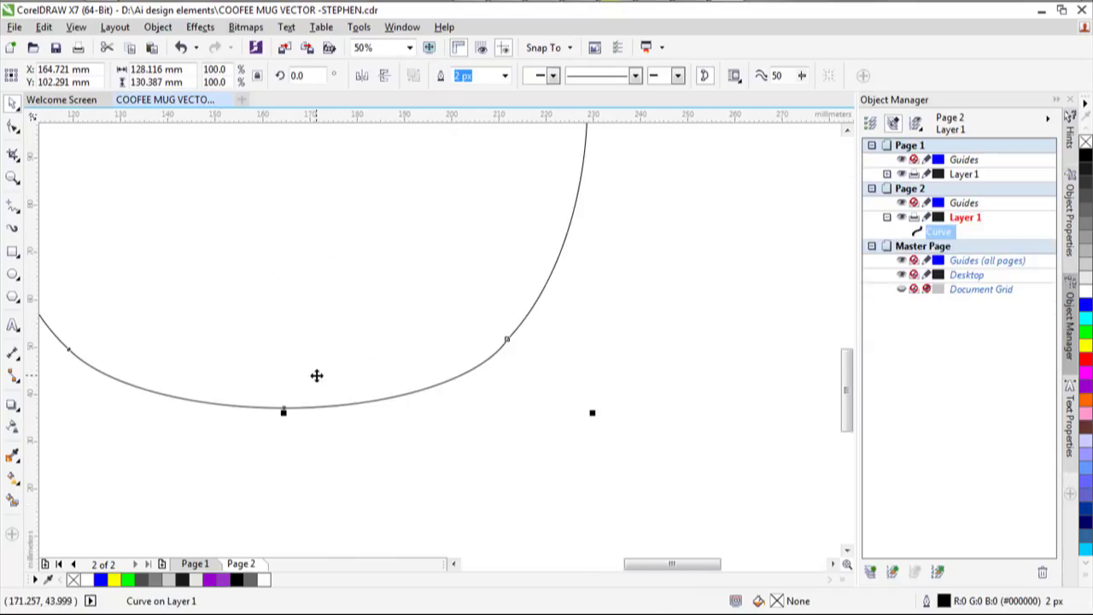
{"action": "scroll", "coordinate": [316, 377], "scroll_direction": "down", "scroll_amount": 4}
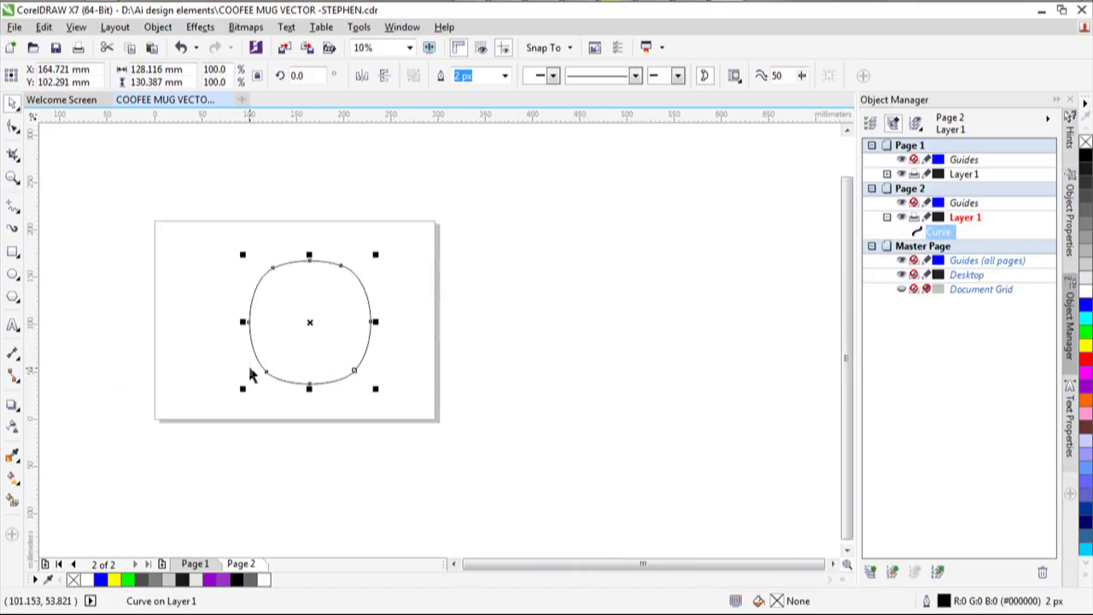
{"action": "scroll", "coordinate": [249, 373], "scroll_direction": "up", "scroll_amount": 2}
{"action": "left_click", "coordinate": [341, 359]}
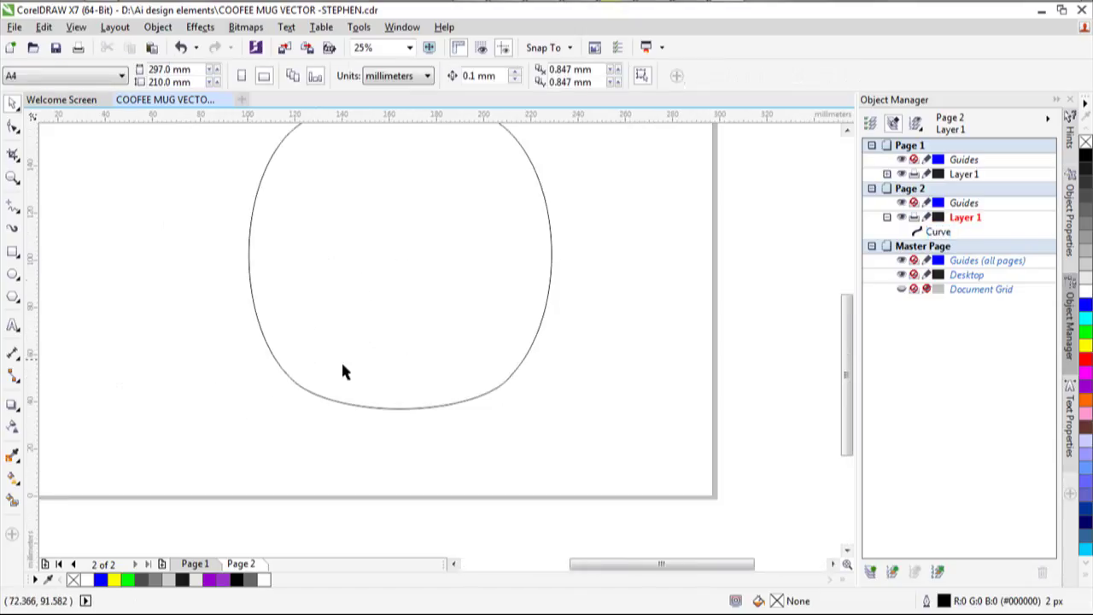
{"action": "scroll", "coordinate": [368, 371], "scroll_direction": "down", "scroll_amount": 1}
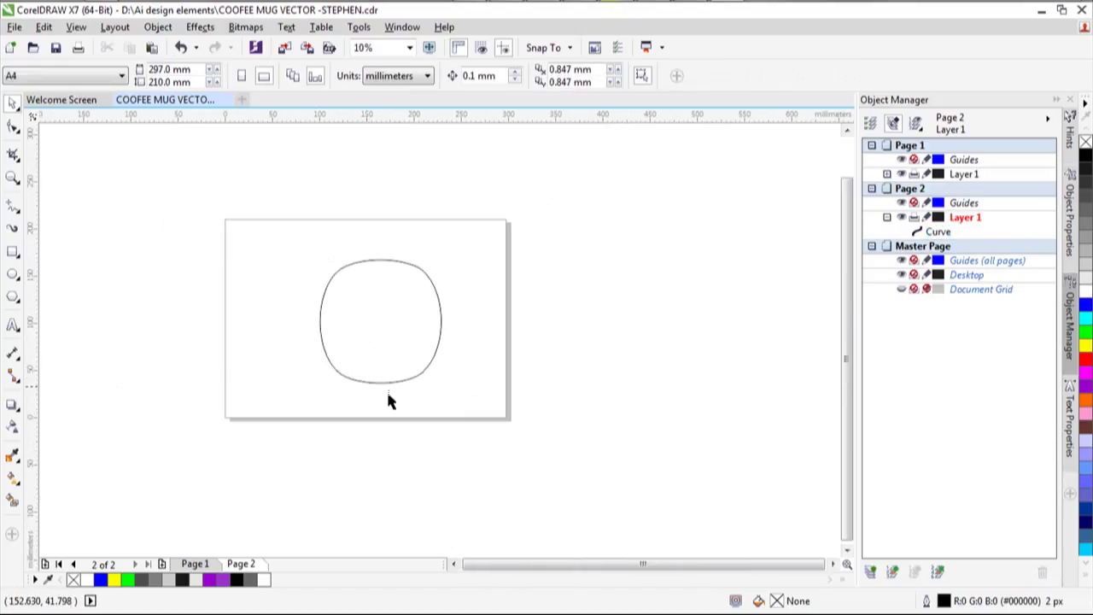
{"action": "scroll", "coordinate": [389, 399], "scroll_direction": "up", "scroll_amount": 2}
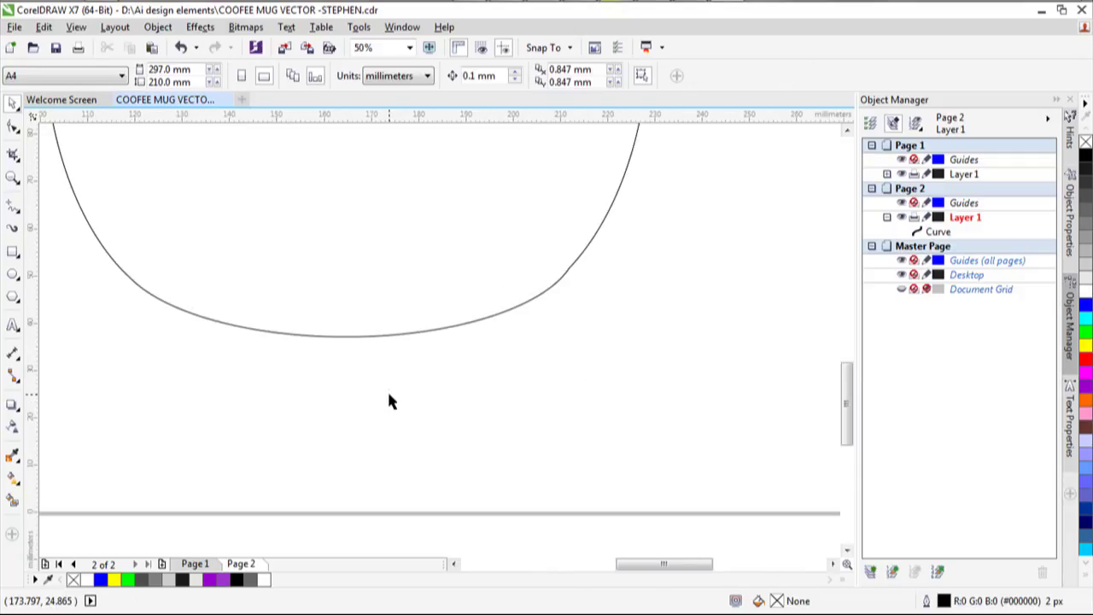
{"action": "scroll", "coordinate": [389, 401], "scroll_direction": "down", "scroll_amount": 3}
{"action": "scroll", "coordinate": [388, 402], "scroll_direction": "up", "scroll_amount": 1}
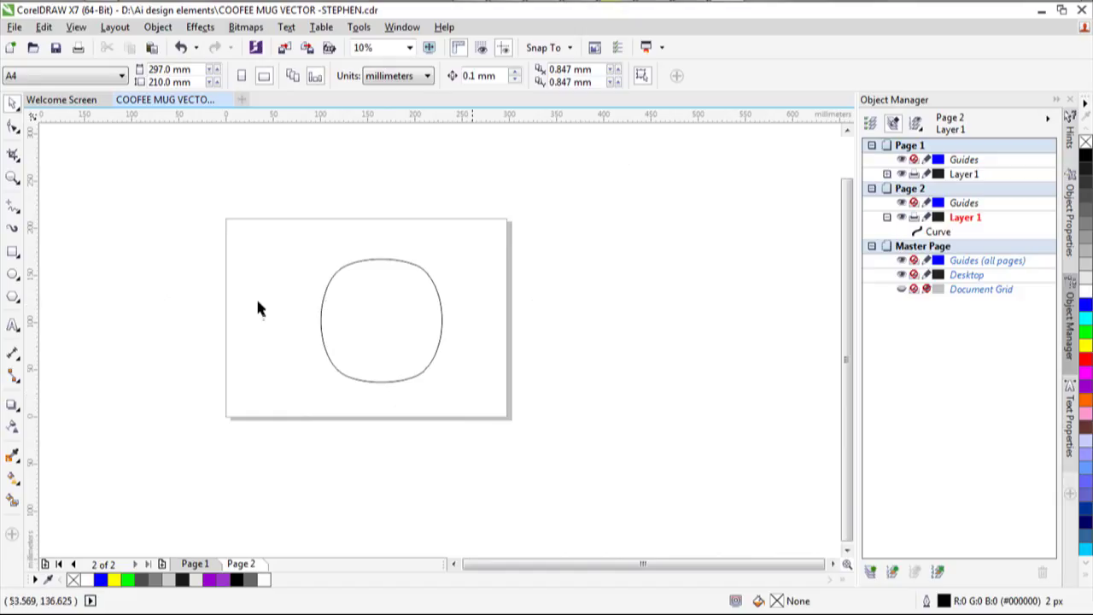
{"action": "left_click", "coordinate": [322, 316]}
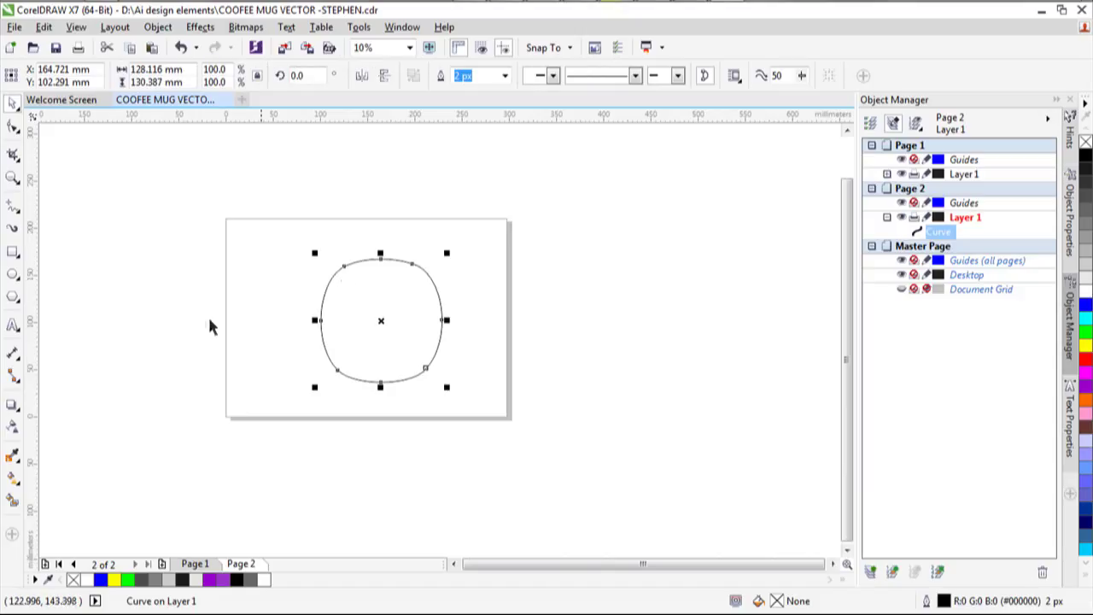
Draw a large circle right of the page and duplicate it at about 77% size.
{"action": "left_click", "coordinate": [13, 274]}
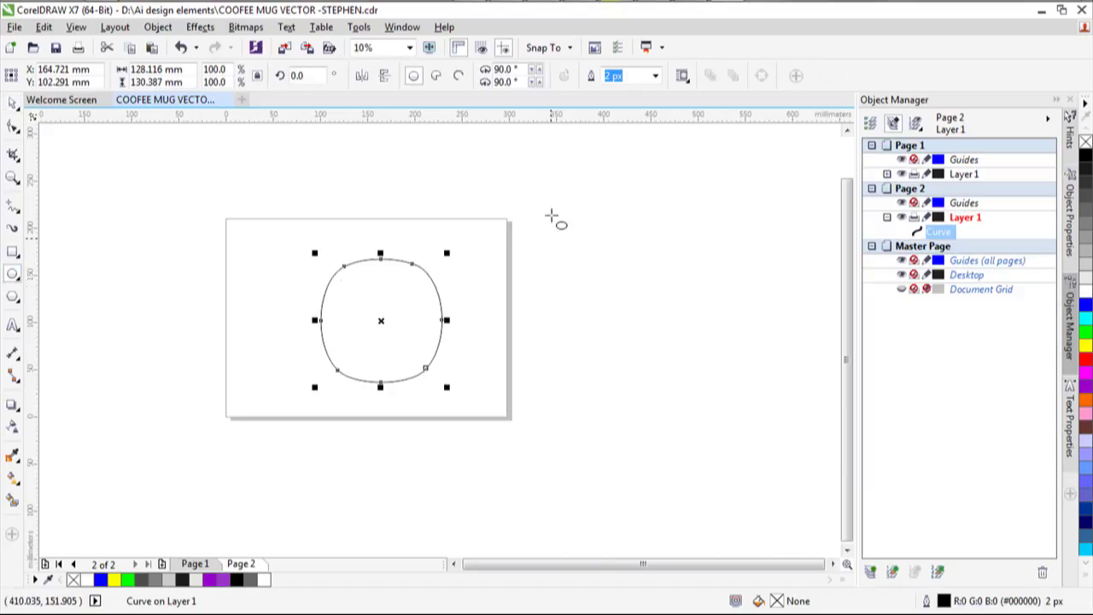
{"action": "left_click_drag", "start_coordinate": [554, 216], "coordinate": [749, 415]}
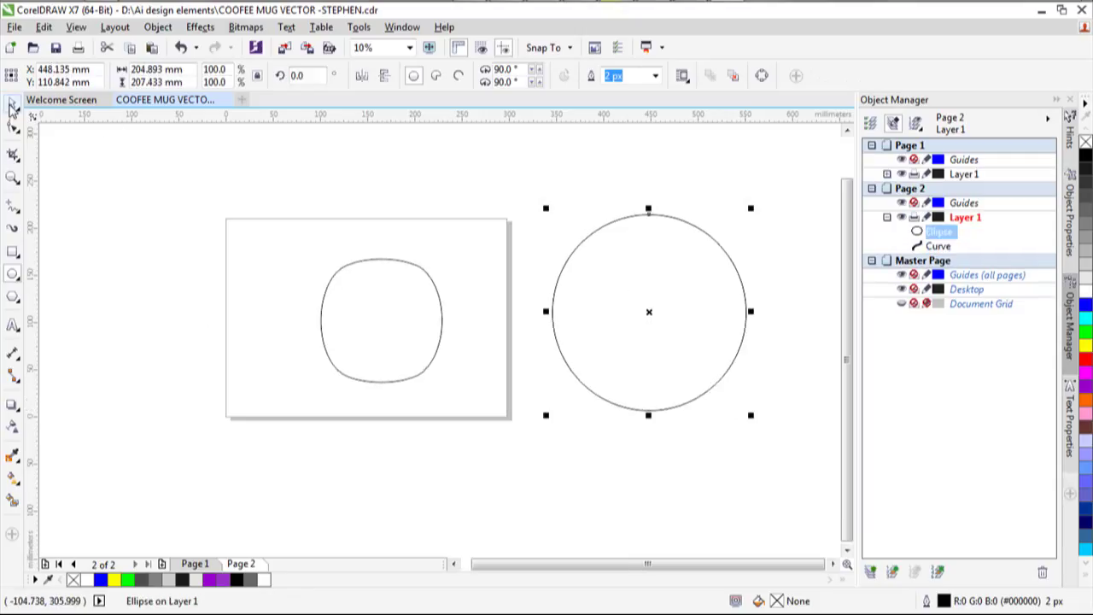
{"action": "left_click", "coordinate": [12, 105]}
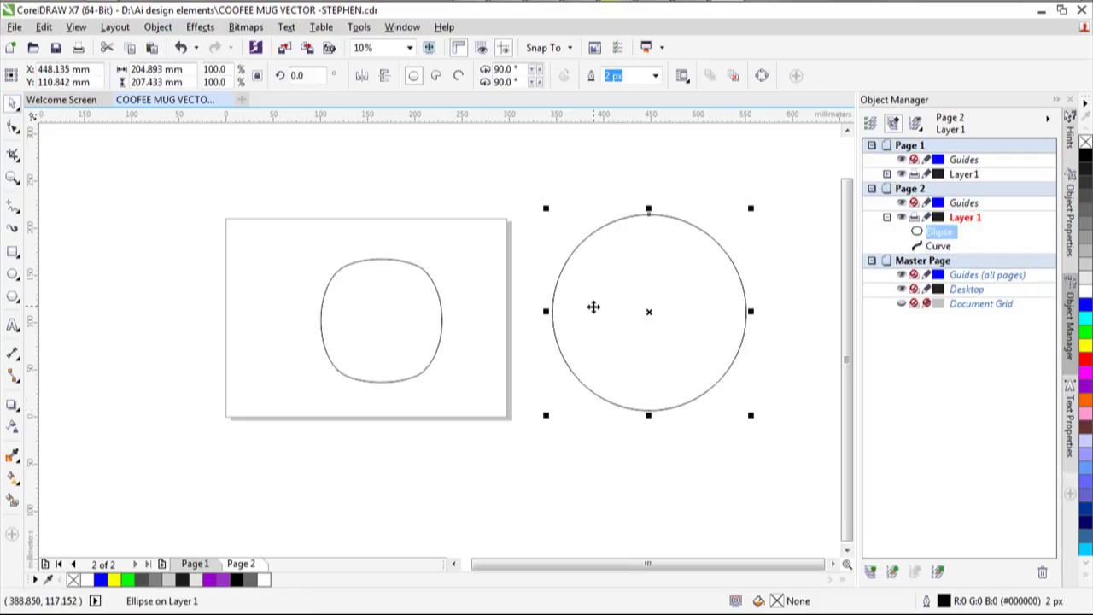
{"action": "key", "text": "plus"}
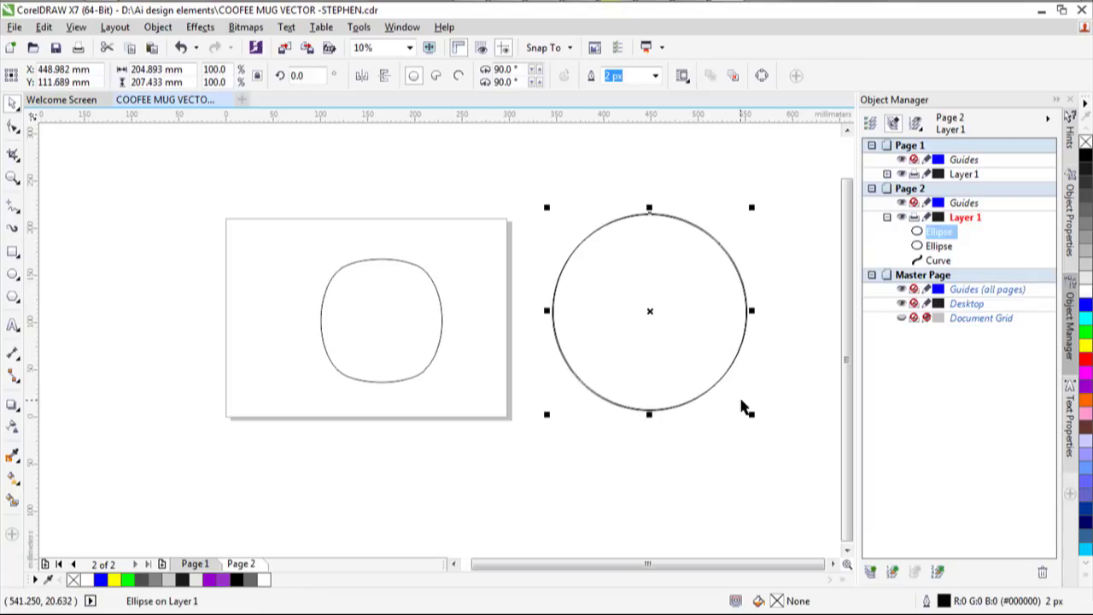
{"action": "left_click_drag", "start_coordinate": [752, 414], "coordinate": [707, 378]}
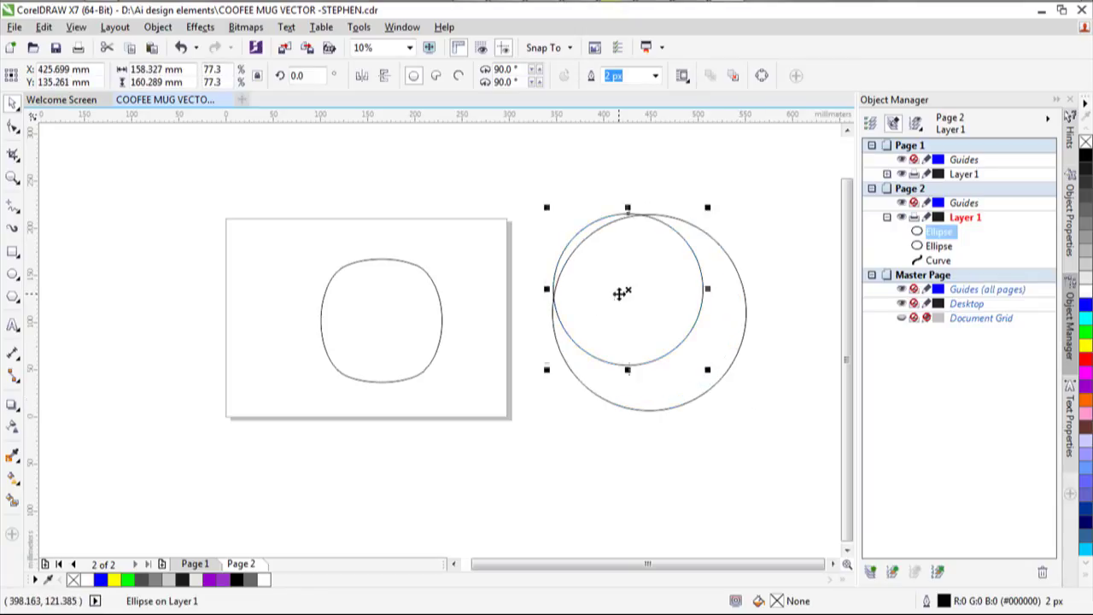
Move the smaller copy up-left, widen it to 175.683 × 160.289 mm, and select both shapes.
{"action": "left_click_drag", "start_coordinate": [629, 287], "coordinate": [621, 313]}
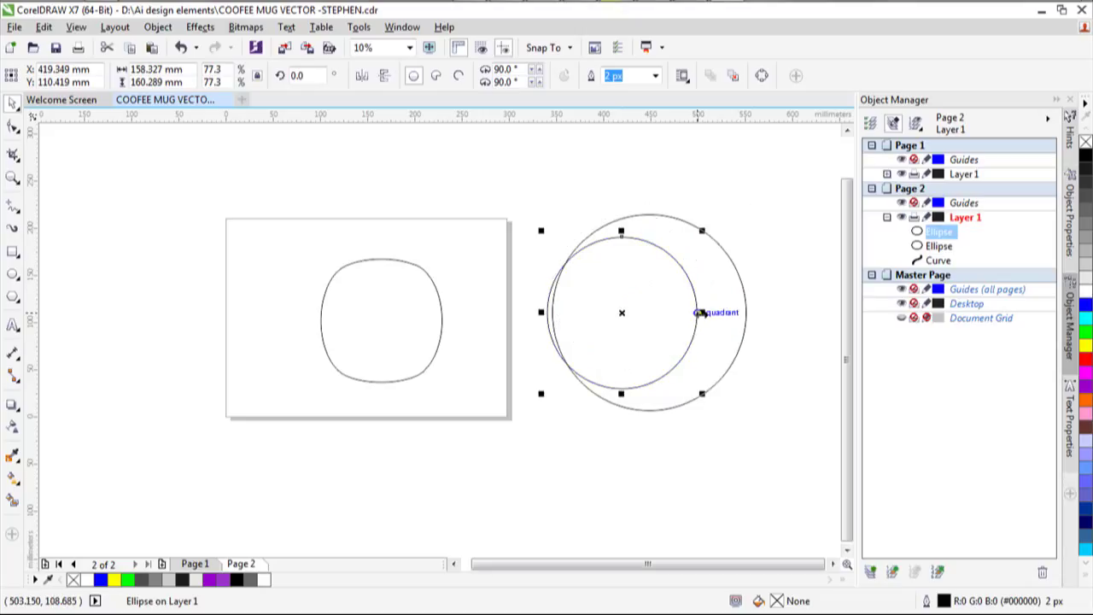
{"action": "left_click_drag", "start_coordinate": [702, 312], "coordinate": [716, 314]}
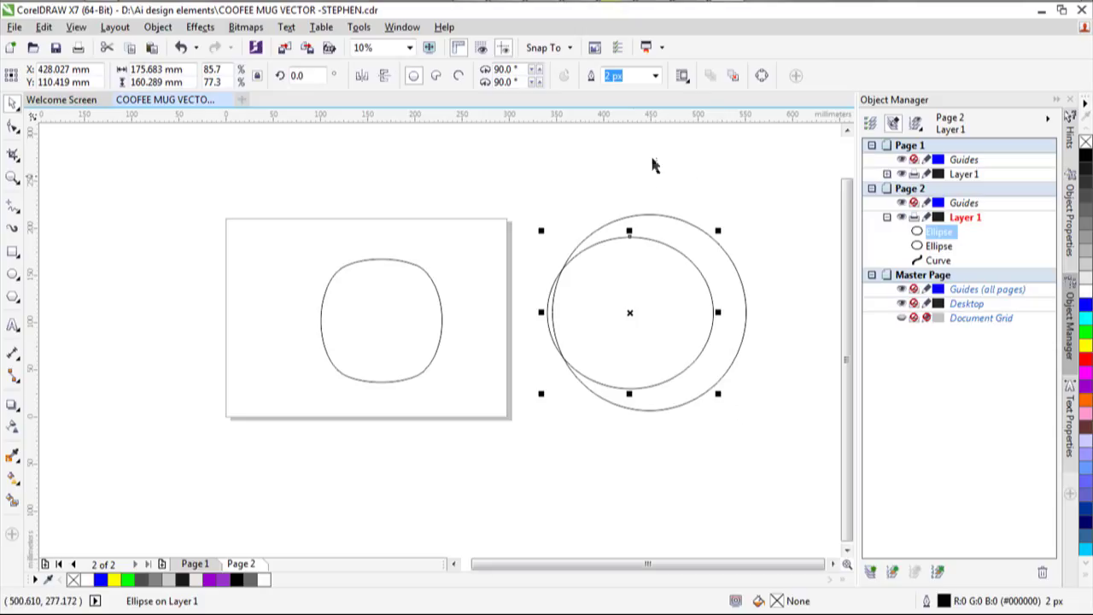
{"action": "left_click", "coordinate": [657, 198]}
{"action": "left_click_drag", "start_coordinate": [628, 146], "coordinate": [795, 453]}
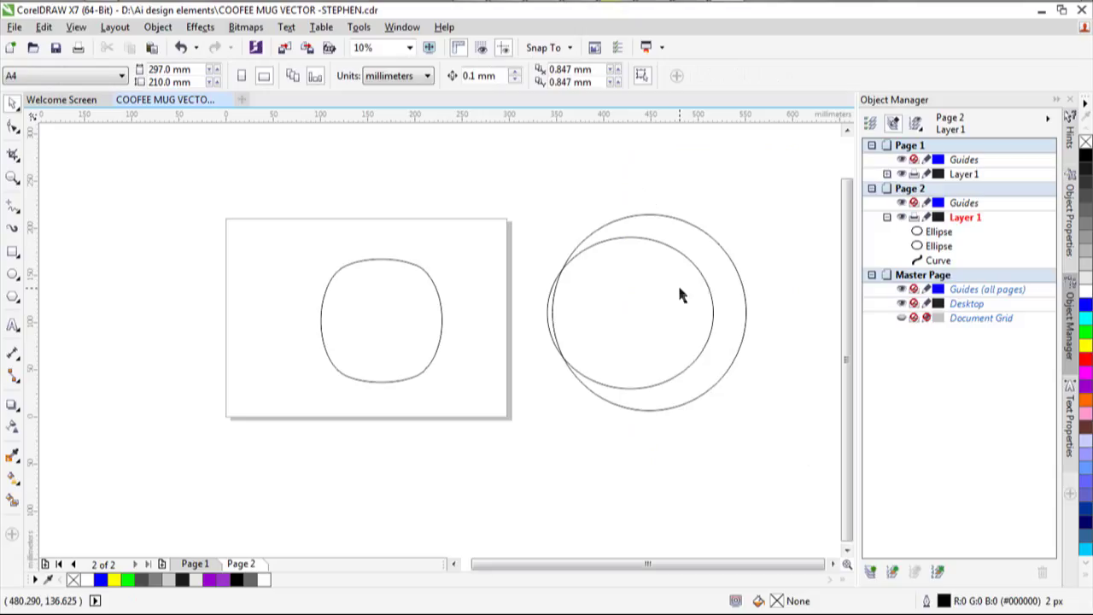
{"action": "left_click", "coordinate": [555, 299]}
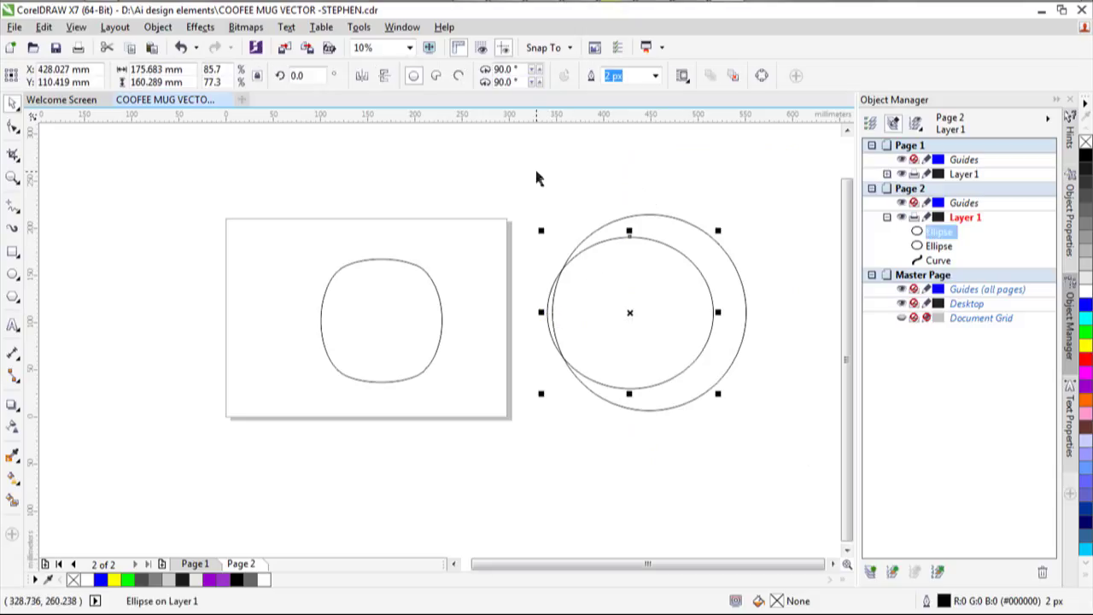
{"action": "left_click_drag", "start_coordinate": [630, 230], "coordinate": [630, 231]}
{"action": "left_click_drag", "start_coordinate": [531, 156], "coordinate": [778, 467]}
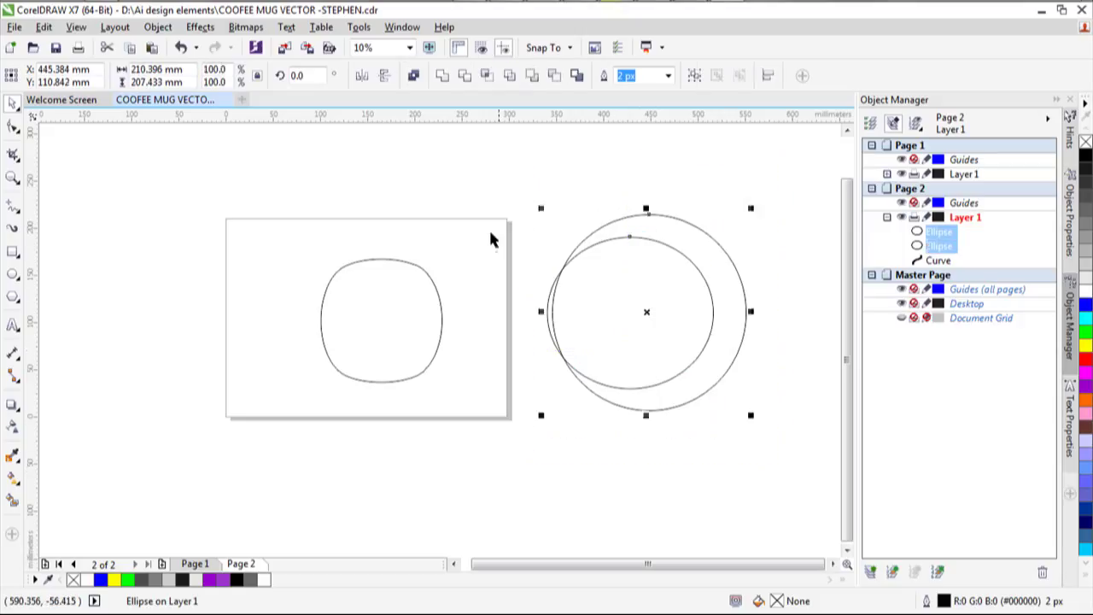
Trim the inner ellipse from the big circle and delete it, leaving a crescent.
{"action": "left_click", "coordinate": [467, 77]}
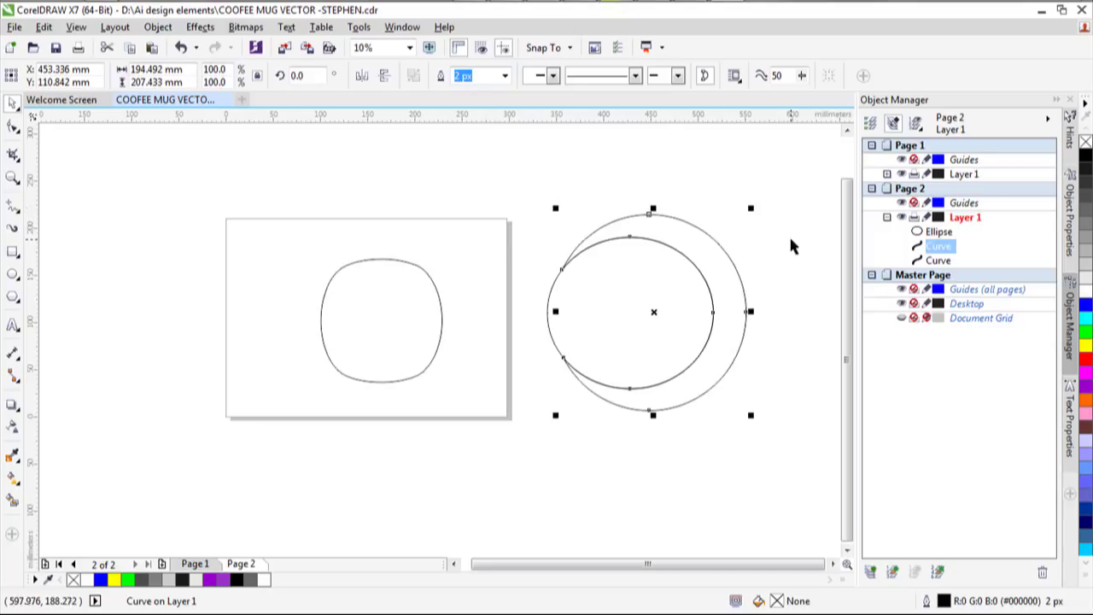
{"action": "left_click", "coordinate": [625, 327]}
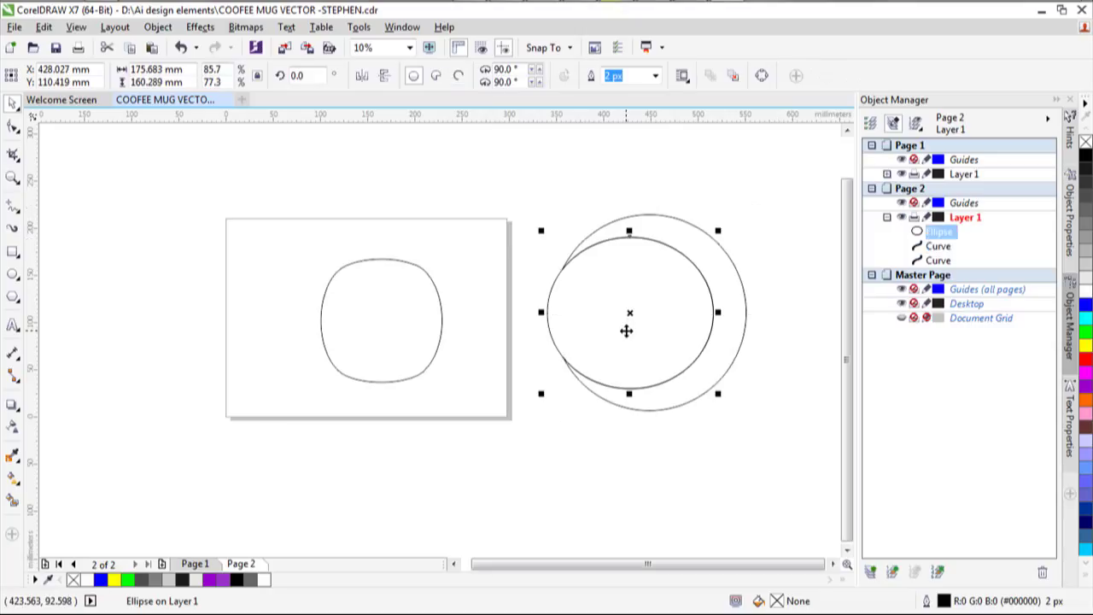
{"action": "key", "text": "Delete"}
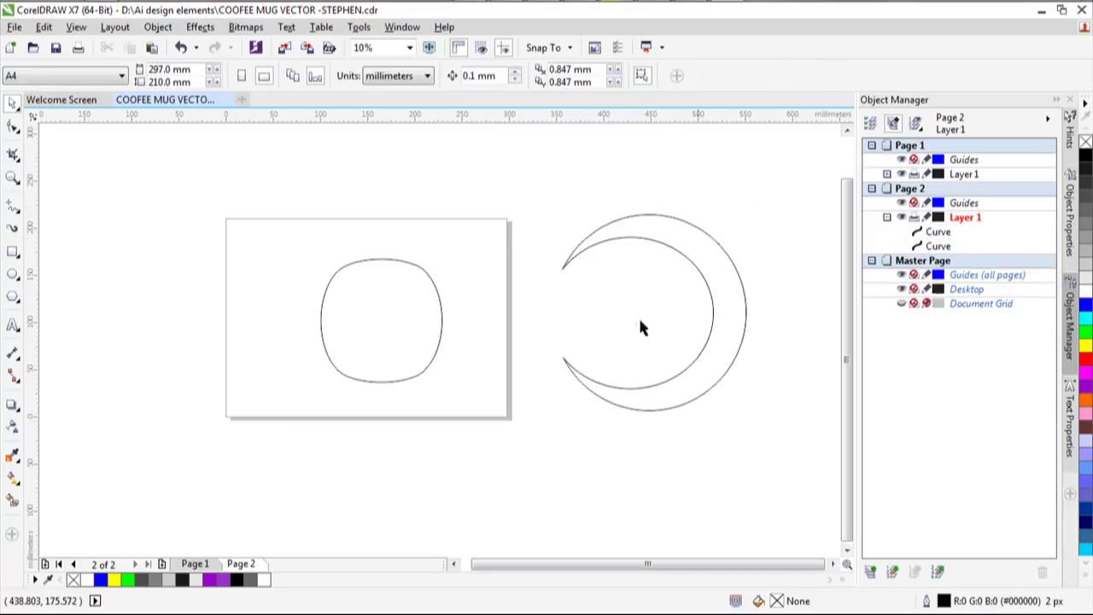
Scale the crescent to about a third (64.347 × 68.628 mm) and place it against the mug body's right side.
{"action": "left_click", "coordinate": [12, 252]}
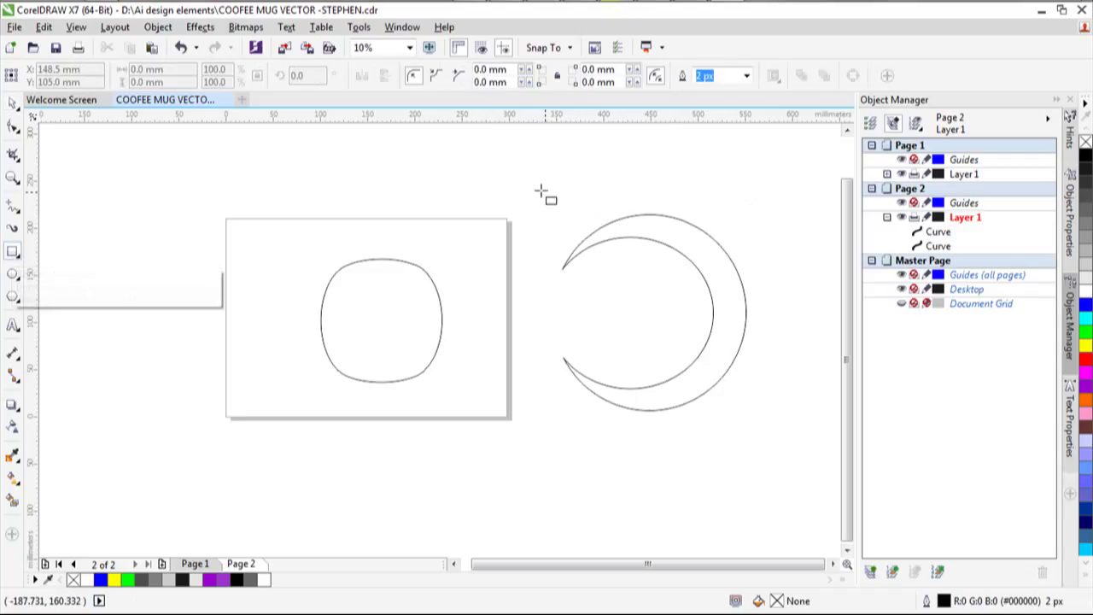
{"action": "key", "text": "space"}
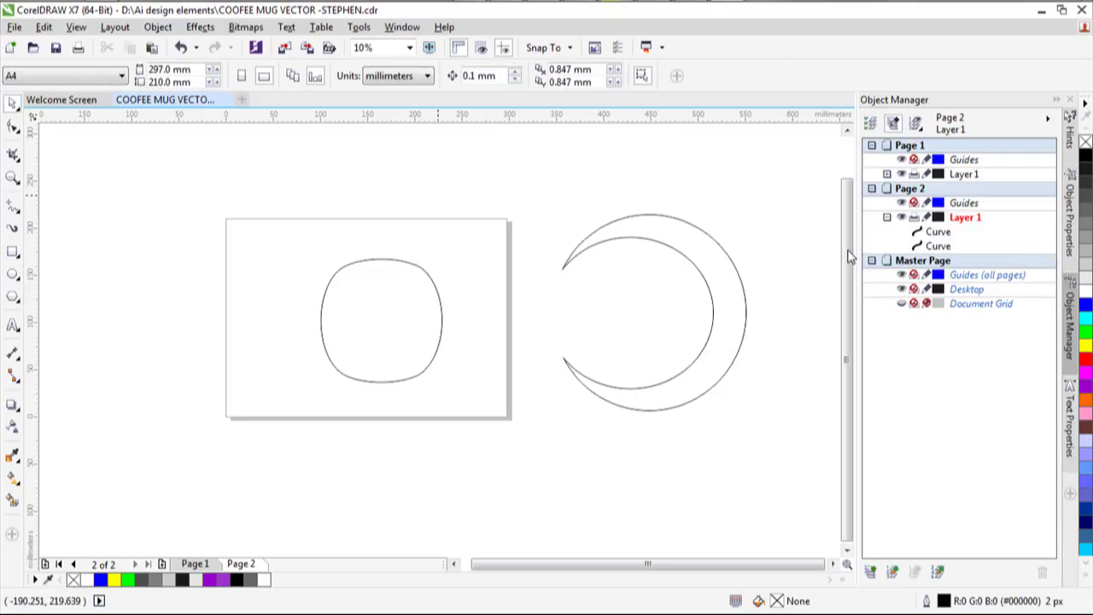
{"action": "left_click", "coordinate": [700, 277]}
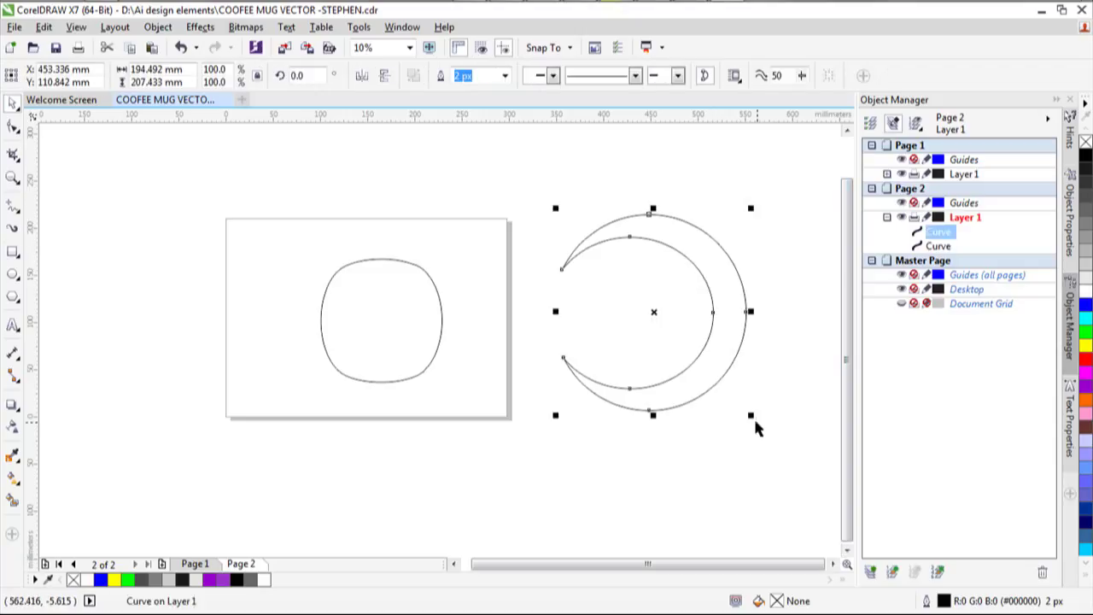
{"action": "left_click_drag", "start_coordinate": [556, 416], "coordinate": [679, 283]}
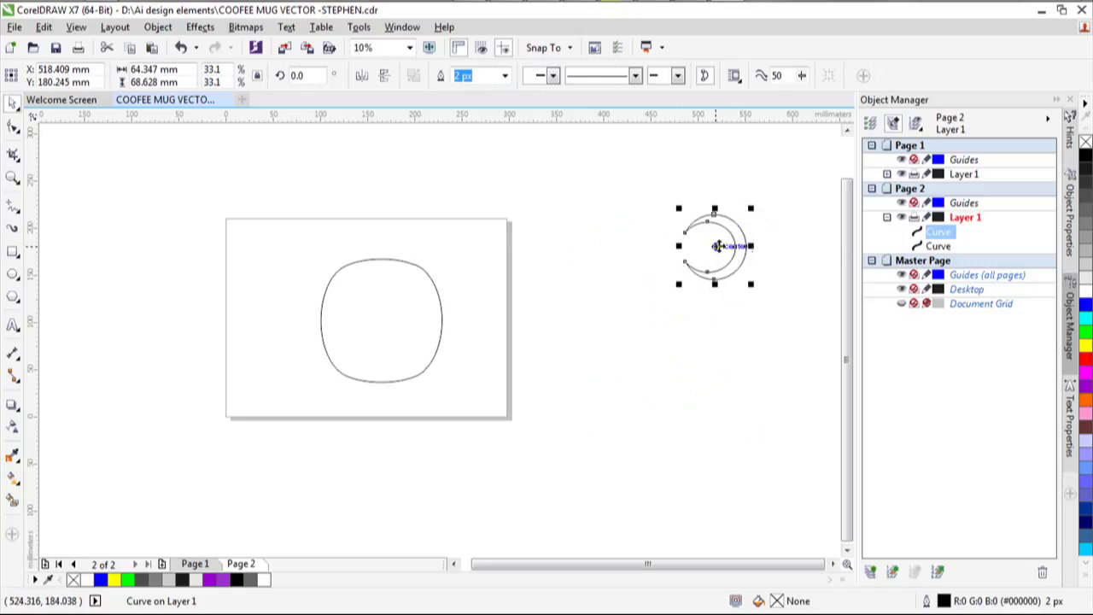
{"action": "left_click_drag", "start_coordinate": [718, 246], "coordinate": [447, 323]}
Enlarge the crescent to about 130%, stretch it taller and shift it left.
{"action": "scroll", "coordinate": [445, 316], "scroll_direction": "up", "scroll_amount": 5}
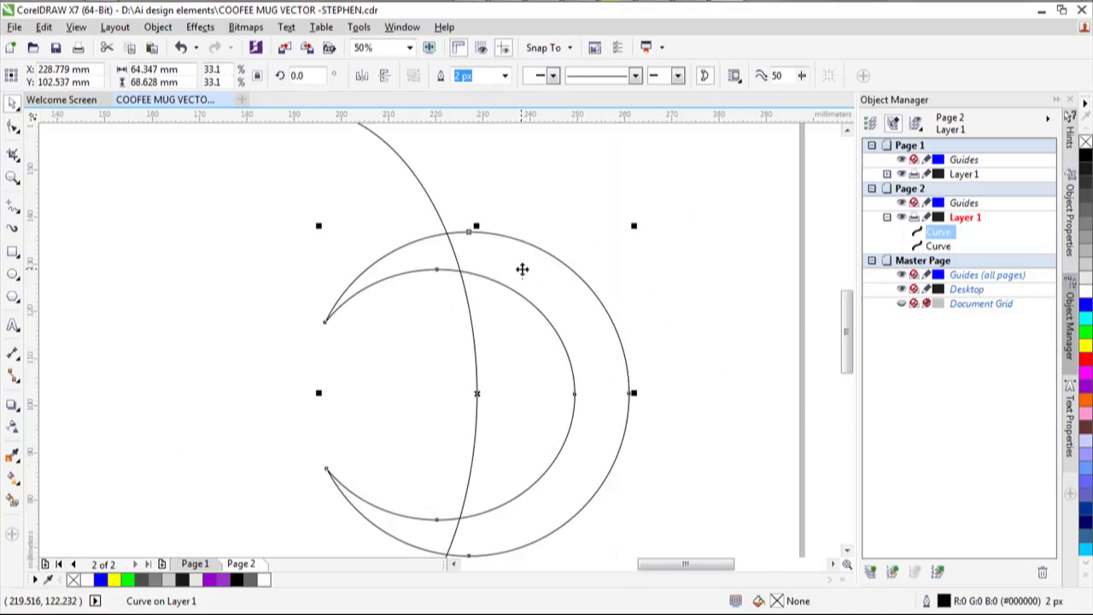
{"action": "scroll", "coordinate": [517, 265], "scroll_direction": "down", "scroll_amount": 2}
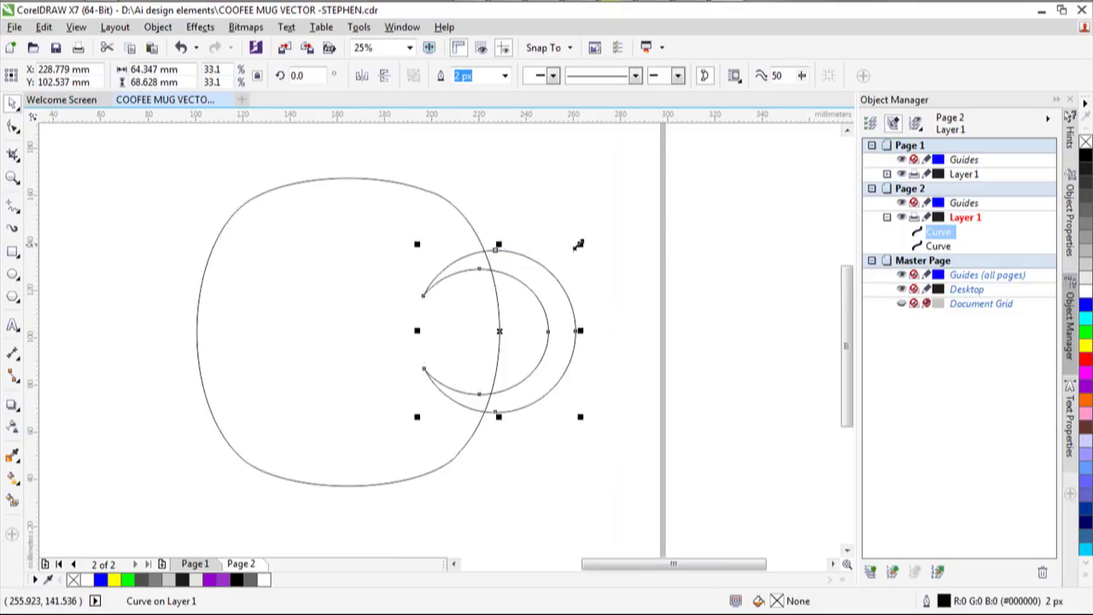
{"action": "left_click_drag", "start_coordinate": [580, 244], "coordinate": [624, 193]}
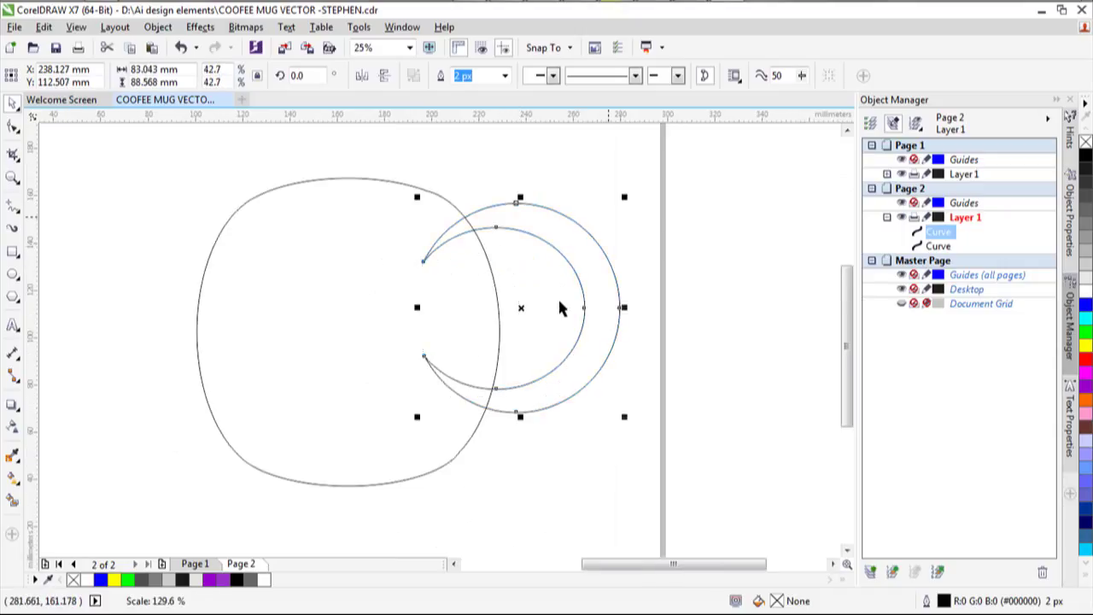
{"action": "left_click_drag", "start_coordinate": [518, 412], "coordinate": [533, 453]}
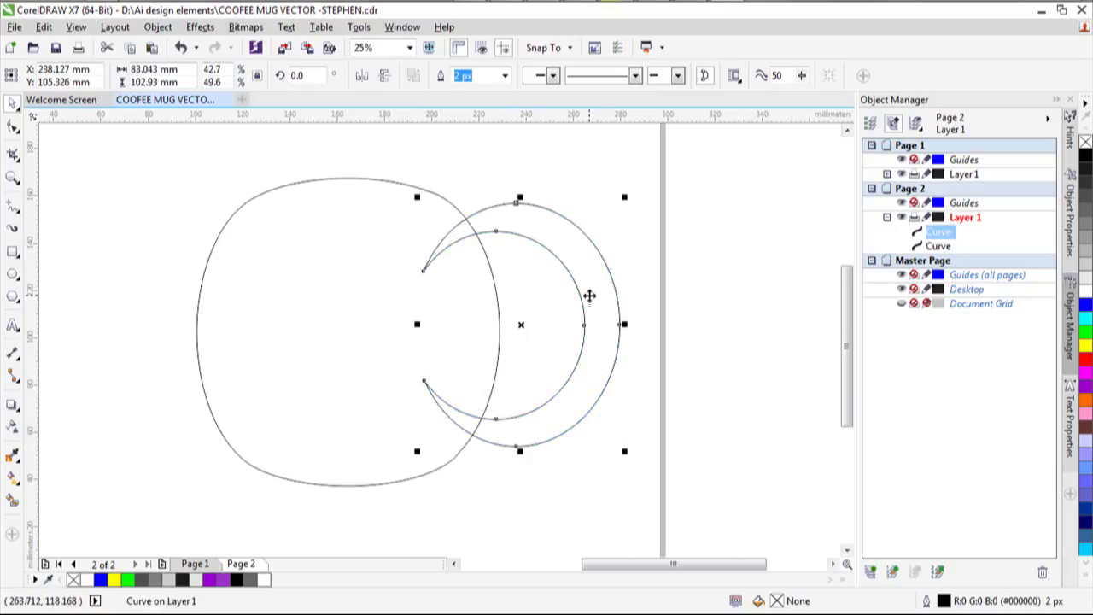
{"action": "left_click_drag", "start_coordinate": [589, 295], "coordinate": [574, 301]}
{"action": "left_click_drag", "start_coordinate": [574, 301], "coordinate": [563, 305]}
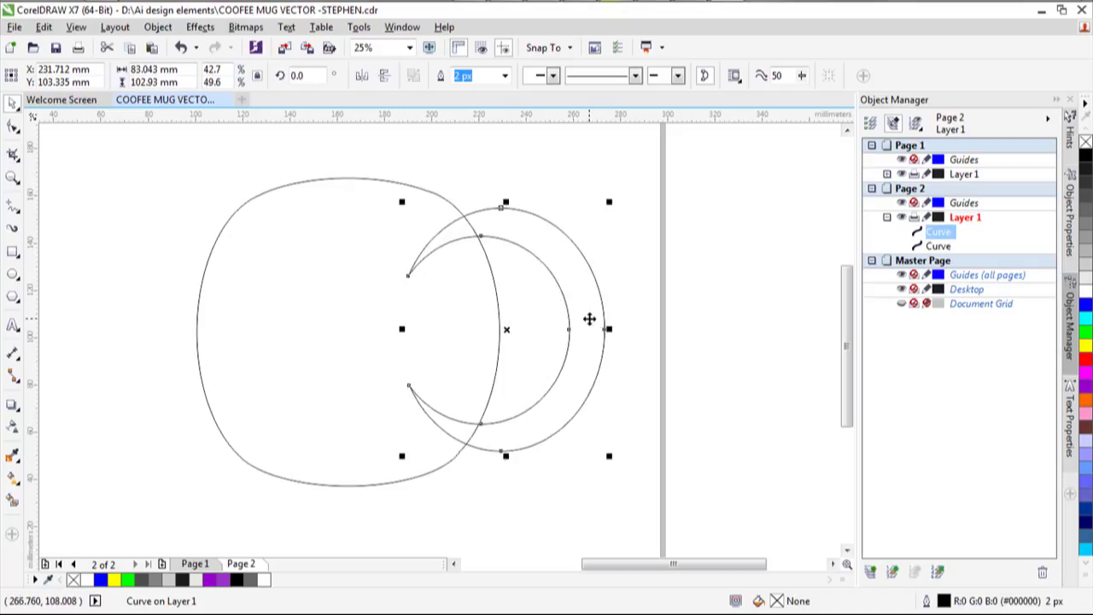
Fine-tune the crescent to 80.314 × 97.527 mm, overlapping the mug body's right edge.
{"action": "left_click", "coordinate": [756, 330]}
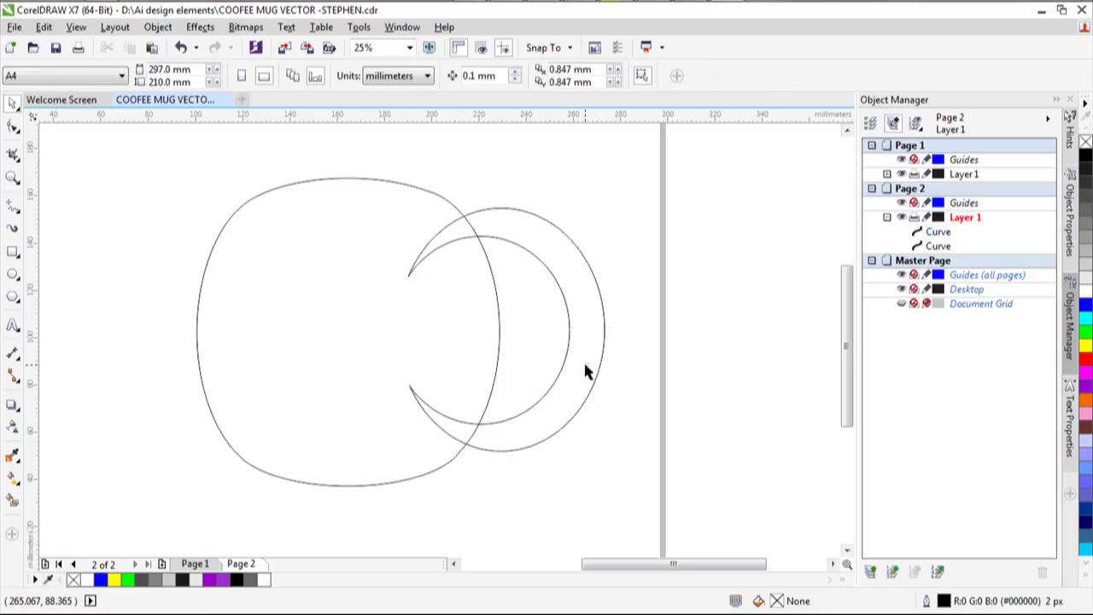
{"action": "left_click", "coordinate": [554, 263]}
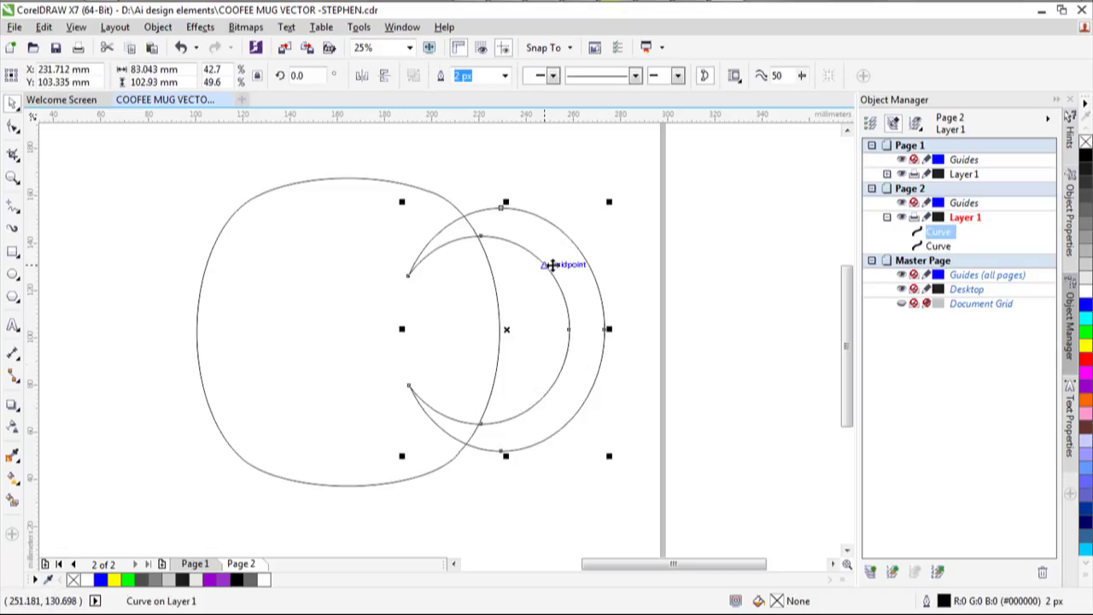
{"action": "left_click_drag", "start_coordinate": [553, 266], "coordinate": [554, 267]}
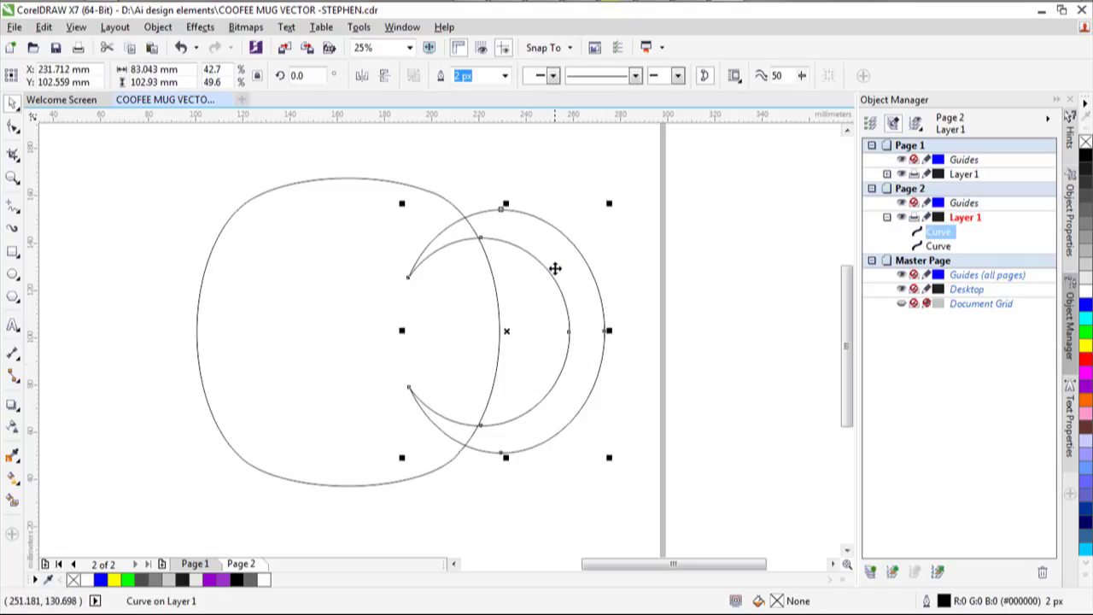
{"action": "left_click_drag", "start_coordinate": [505, 457], "coordinate": [508, 457]}
{"action": "left_click_drag", "start_coordinate": [607, 454], "coordinate": [602, 455]}
{"action": "left_click_drag", "start_coordinate": [578, 314], "coordinate": [577, 328]}
Select the crescent together with the mug body.
{"action": "left_click", "coordinate": [688, 334]}
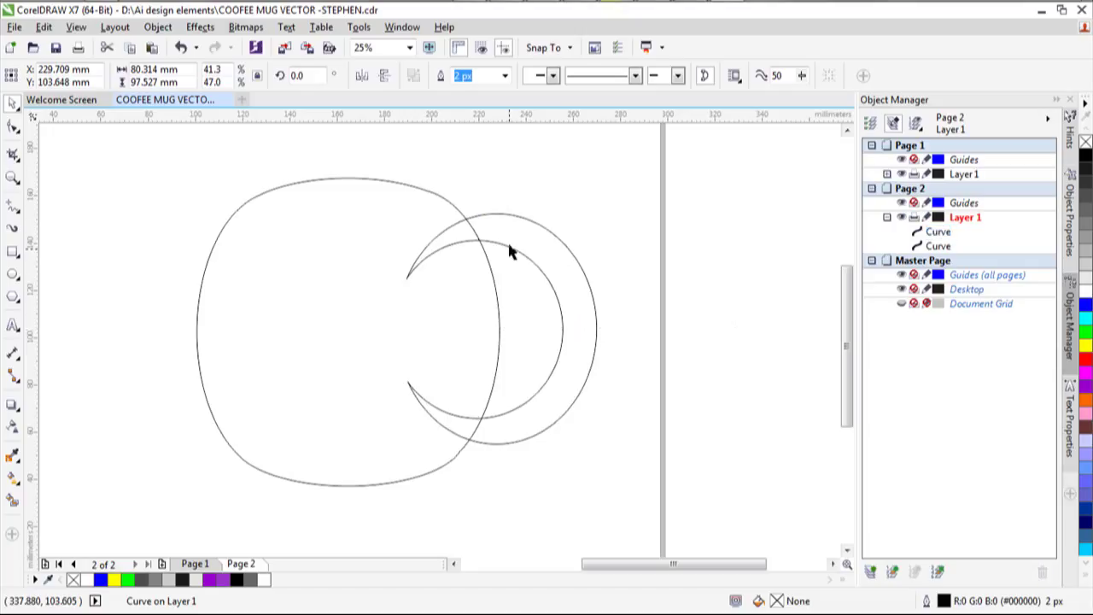
{"action": "left_click", "coordinate": [509, 251]}
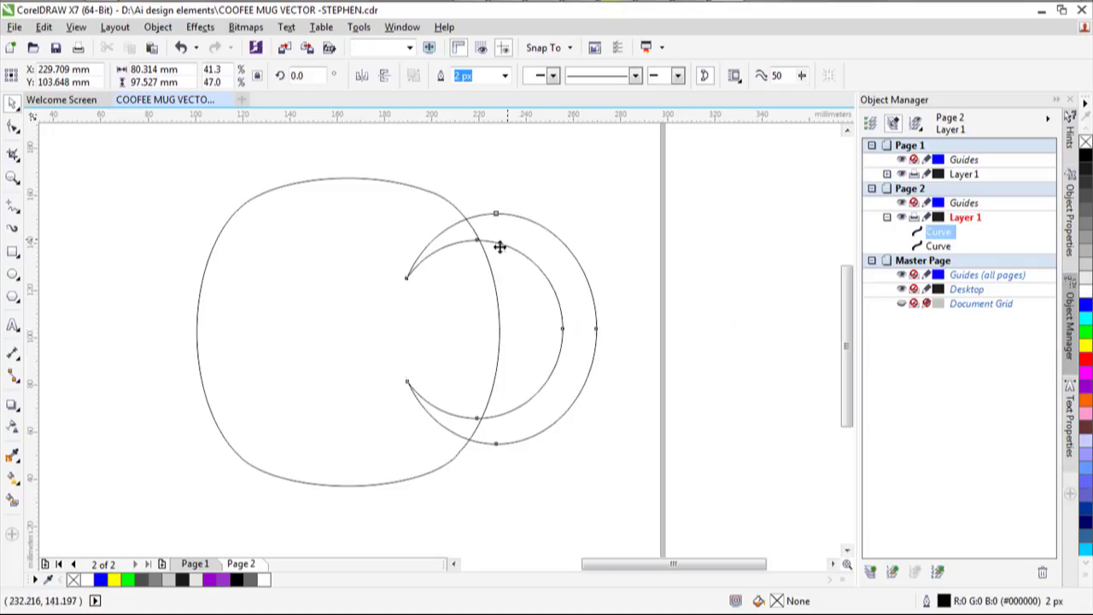
{"action": "left_click", "coordinate": [324, 281]}
{"action": "left_click", "coordinate": [572, 380]}
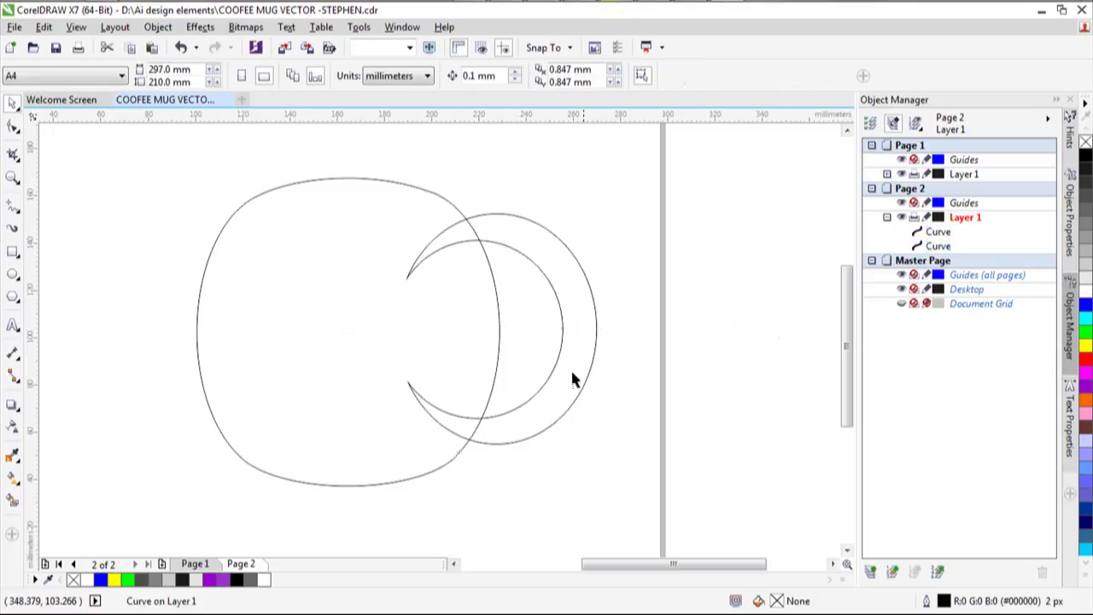
{"action": "left_click", "coordinate": [555, 309]}
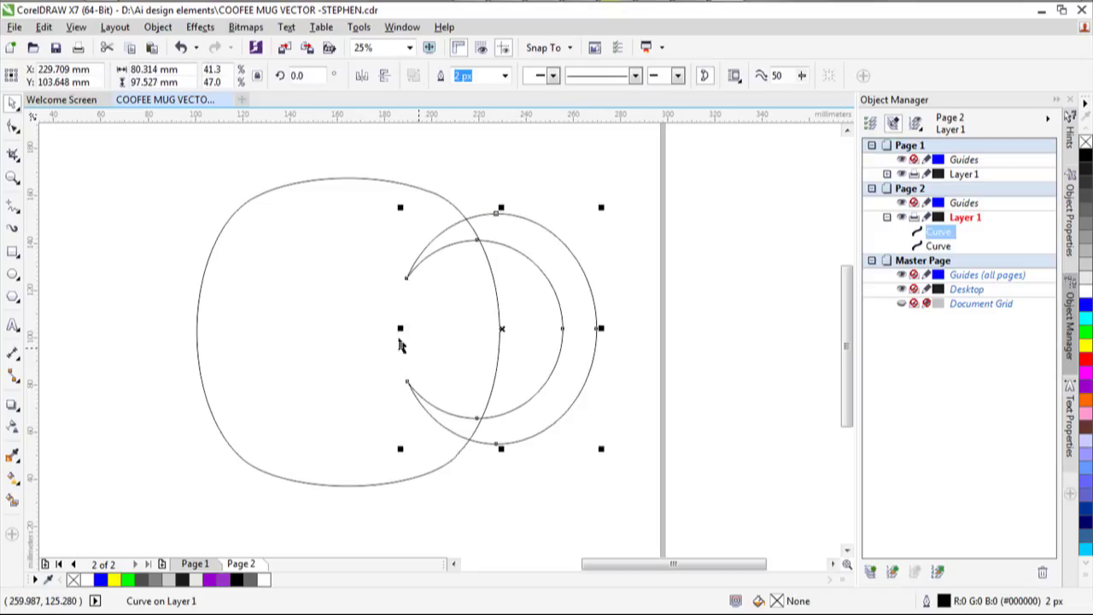
{"action": "left_click", "coordinate": [320, 200], "text": "shift"}
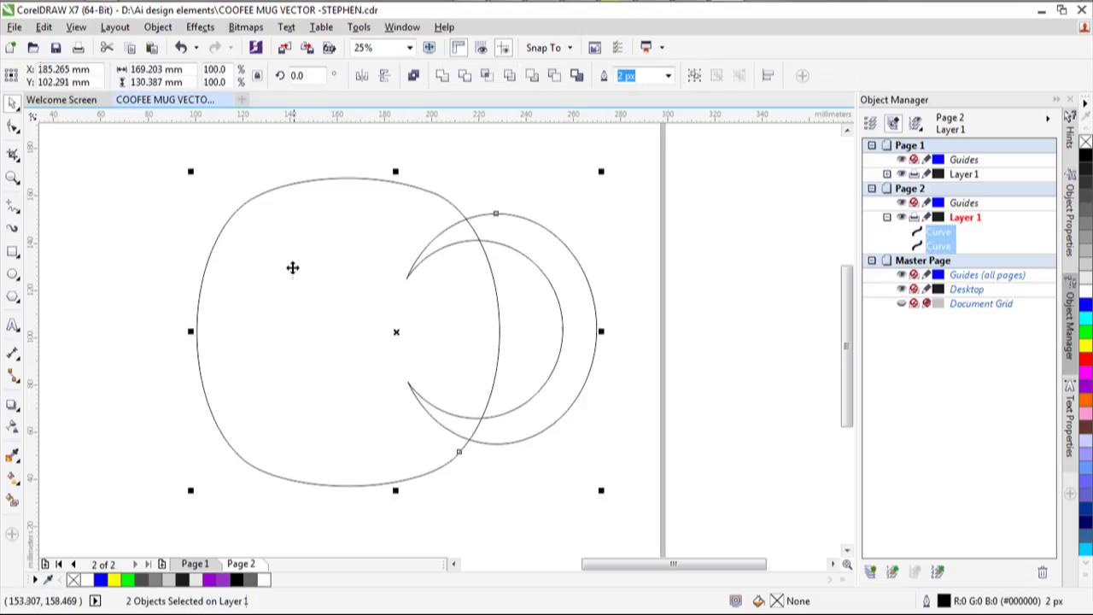
Try trimming the overlapping shapes, then undo the wrong result.
{"action": "left_click", "coordinate": [468, 78]}
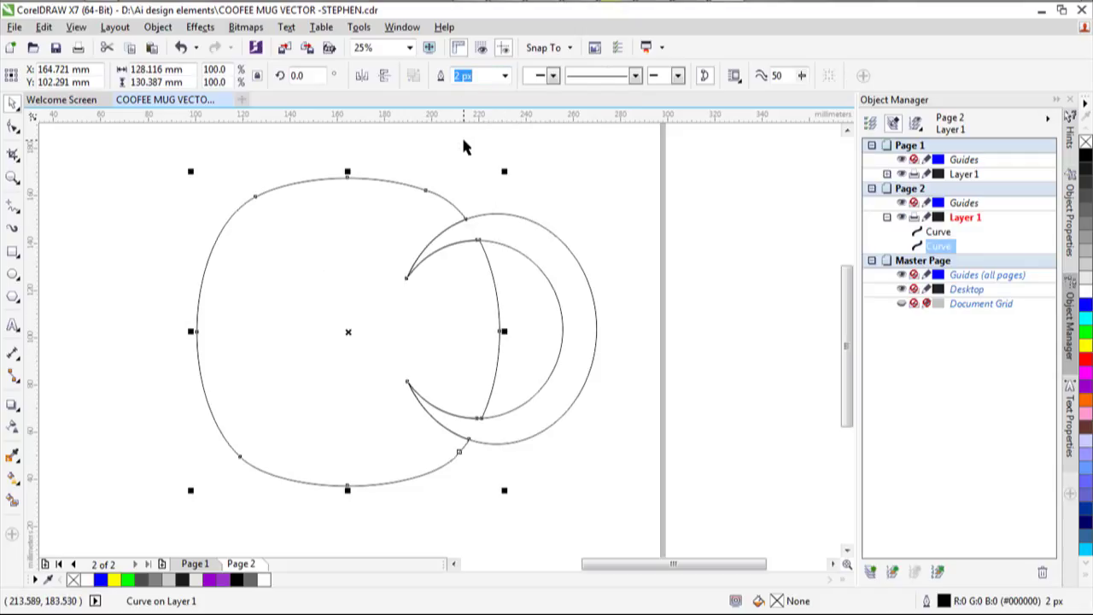
{"action": "key", "text": "ctrl+a"}
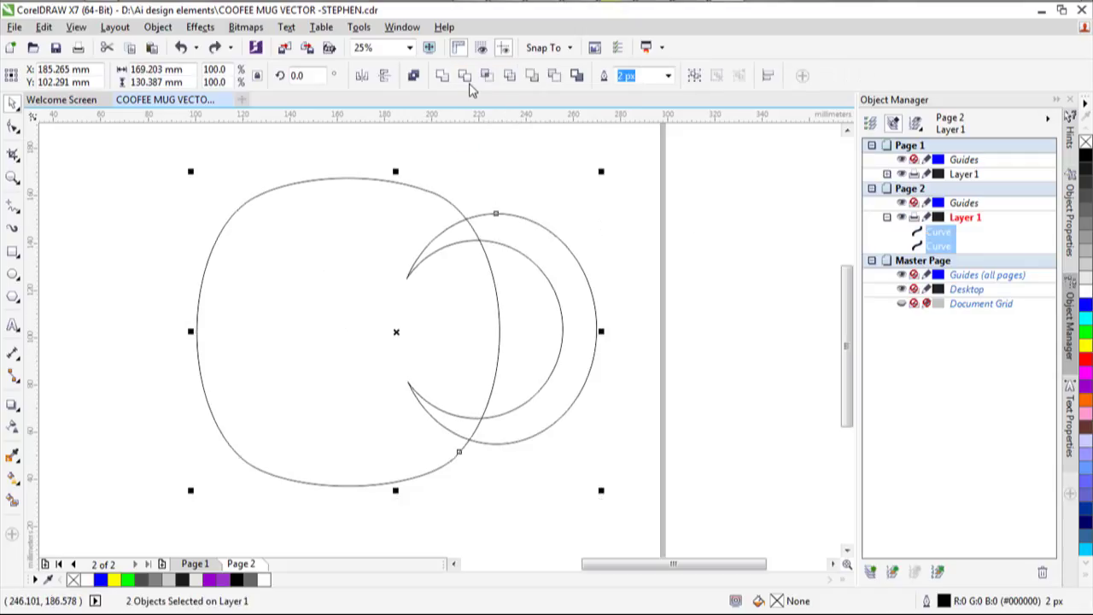
{"action": "left_click", "coordinate": [465, 77]}
{"action": "key", "text": "ctrl+z"}
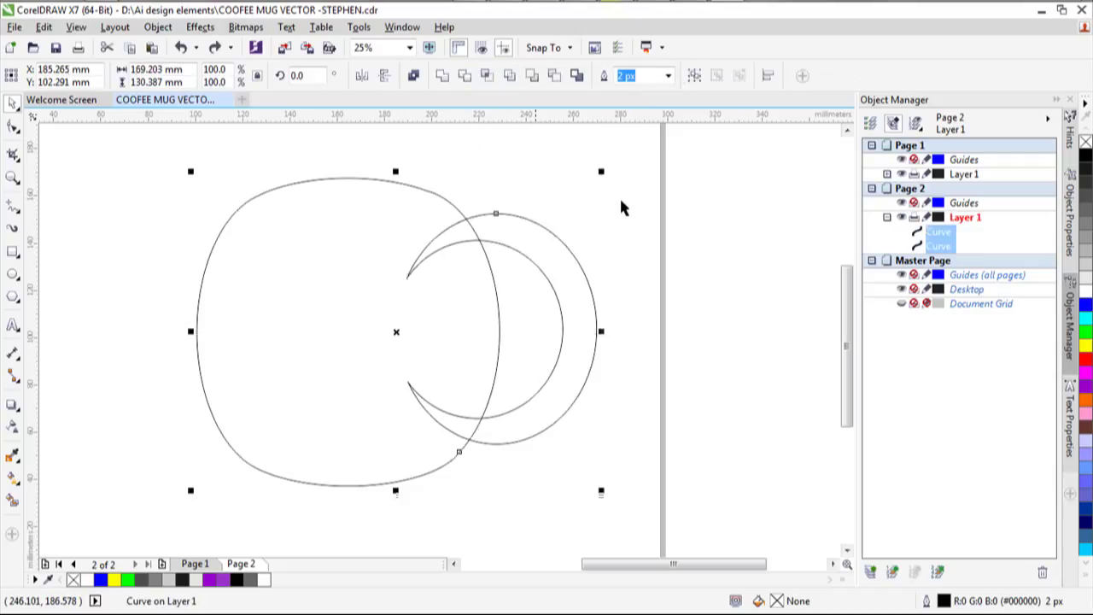
Trim the crescent against the mug body so it sits flush at 55.166 × 97.527 mm.
{"action": "left_click", "coordinate": [744, 281]}
{"action": "left_click", "coordinate": [361, 231]}
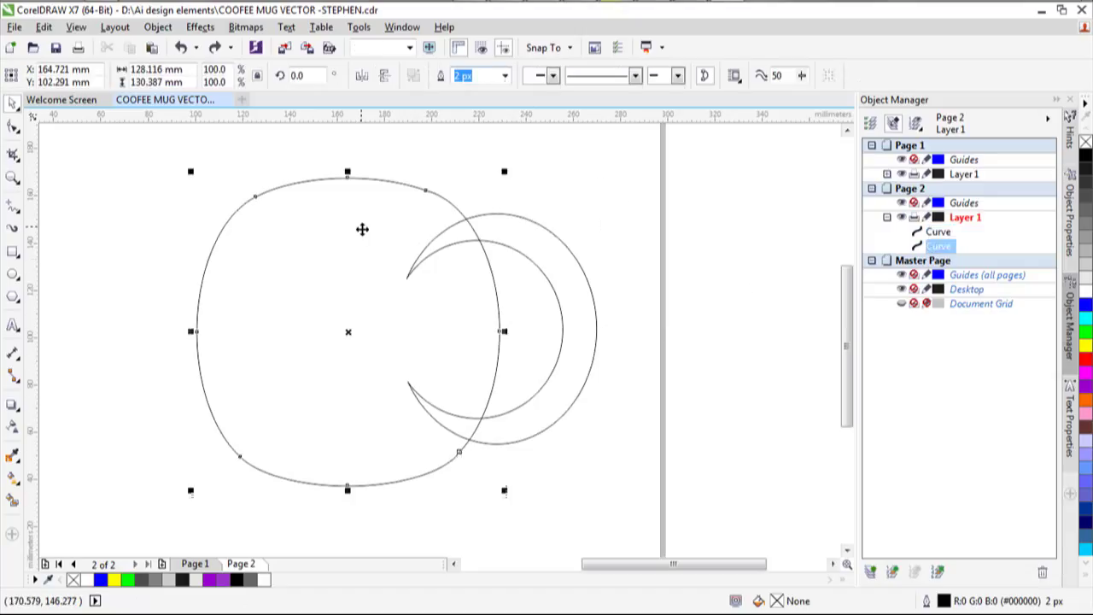
{"action": "left_click", "coordinate": [561, 239], "text": "shift"}
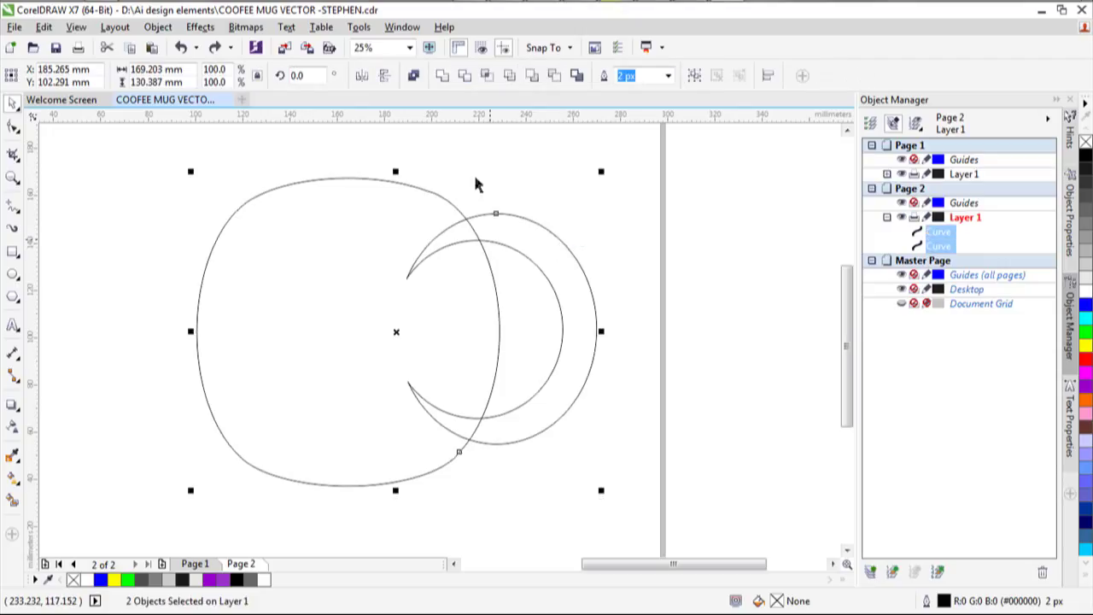
{"action": "left_click", "coordinate": [464, 77]}
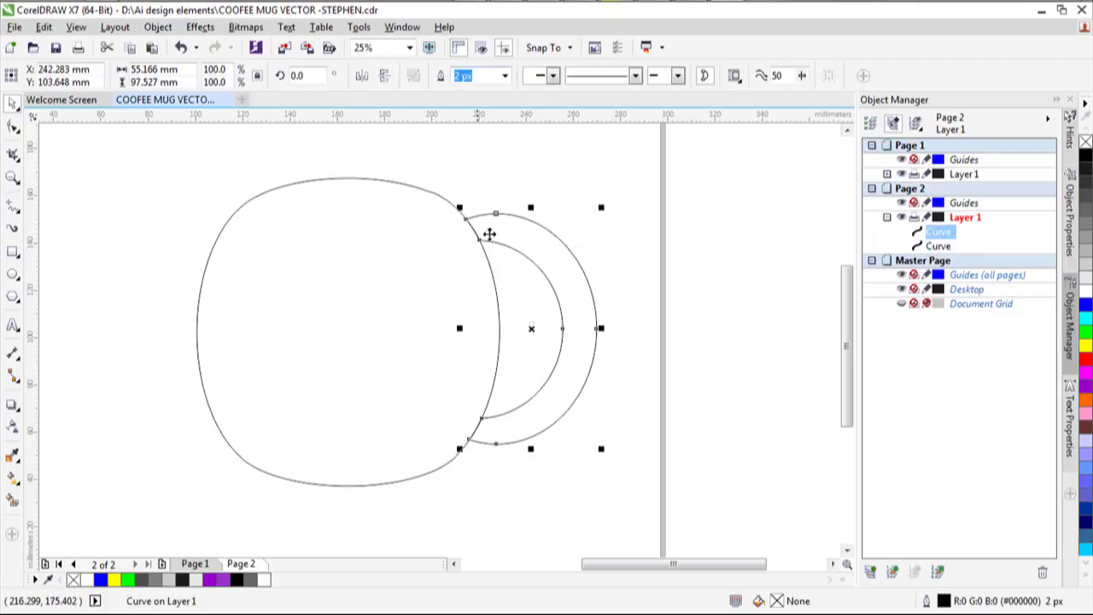
{"action": "left_click", "coordinate": [716, 328]}
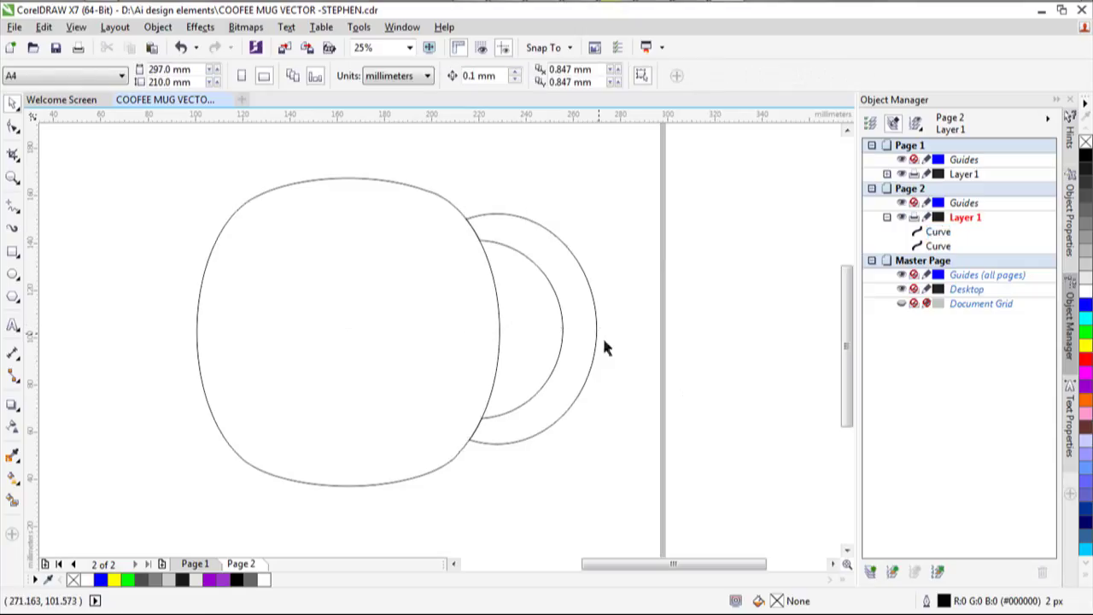
{"action": "scroll", "coordinate": [521, 202], "scroll_direction": "down", "scroll_amount": 2}
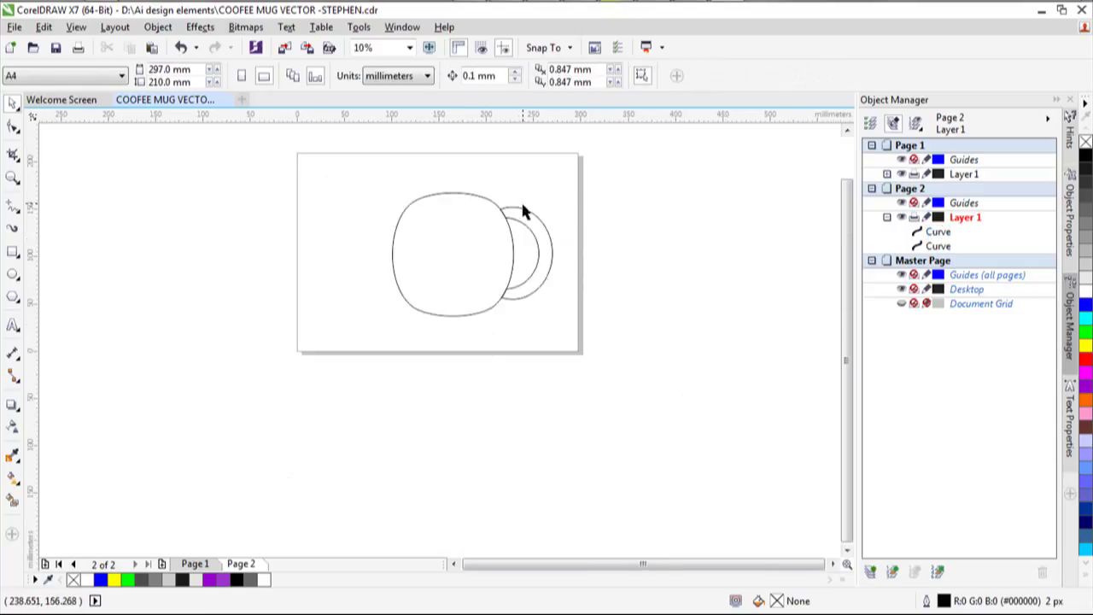
{"action": "scroll", "coordinate": [470, 222], "scroll_direction": "up", "scroll_amount": 2}
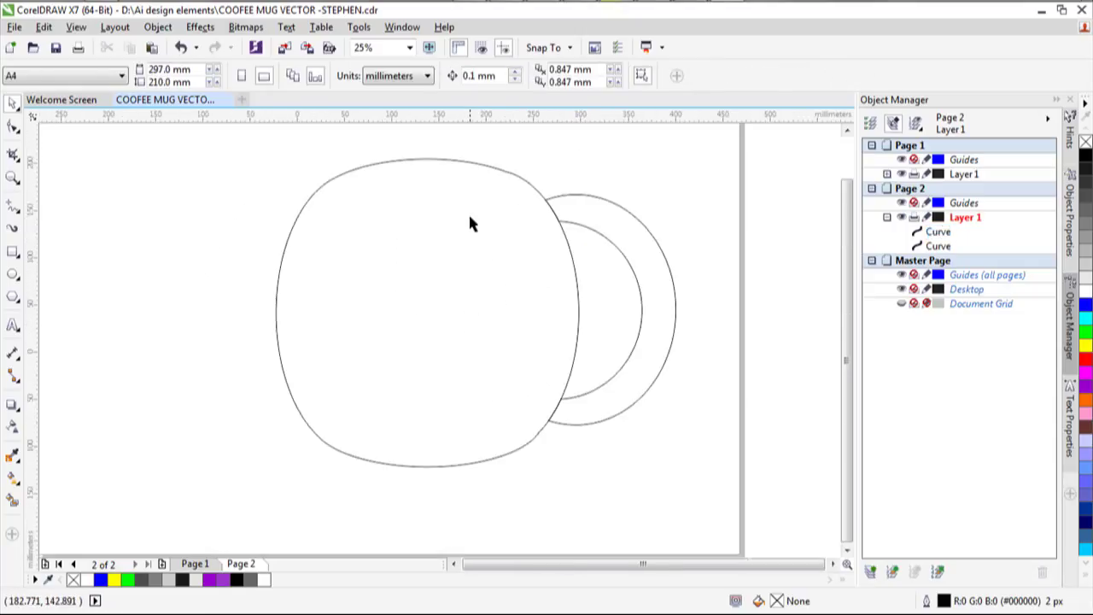
{"action": "scroll", "coordinate": [469, 222], "scroll_direction": "down", "scroll_amount": 2}
{"action": "scroll", "coordinate": [421, 210], "scroll_direction": "up", "scroll_amount": 2}
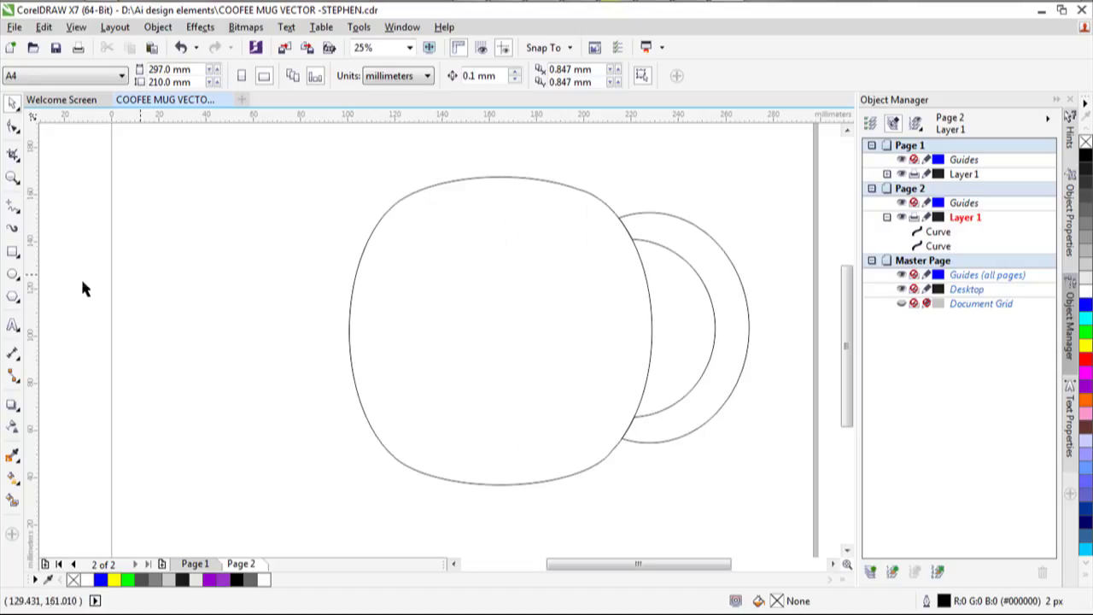
Draw a flat rim ellipse at the top of the mug body and adjust its height and width.
{"action": "left_click", "coordinate": [13, 274]}
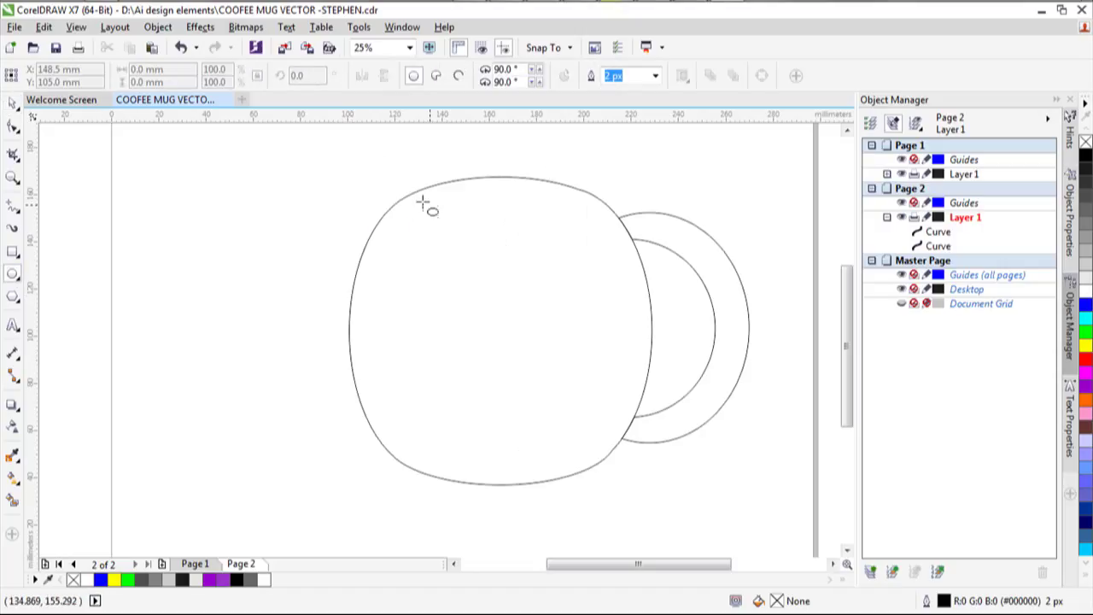
{"action": "left_click_drag", "start_coordinate": [409, 196], "coordinate": [586, 236]}
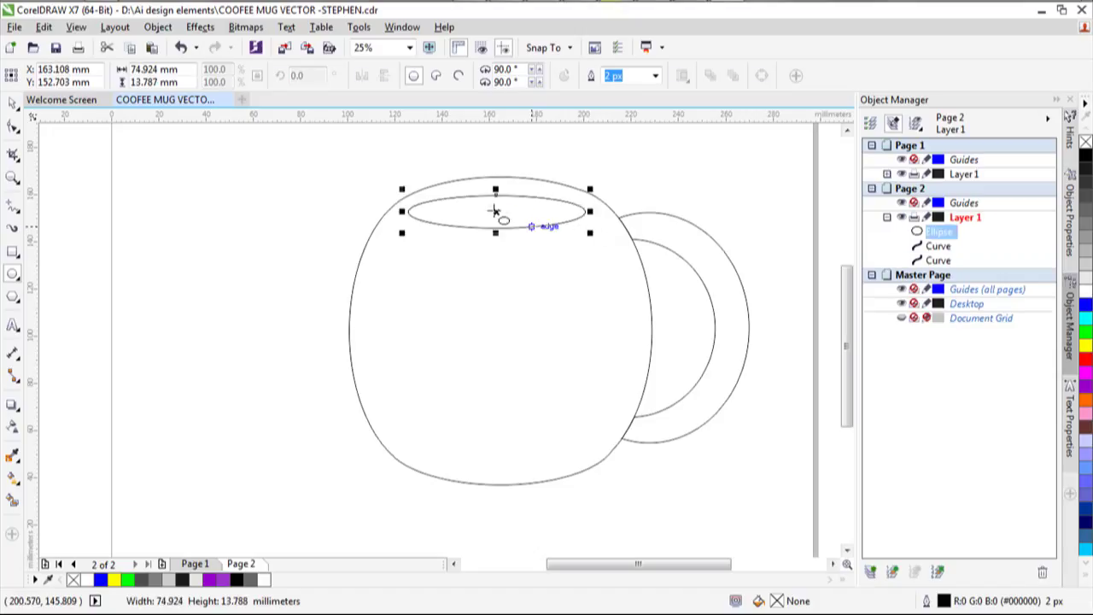
{"action": "left_click_drag", "start_coordinate": [497, 210], "coordinate": [484, 185]}
{"action": "scroll", "coordinate": [520, 175], "scroll_direction": "up", "scroll_amount": 1}
{"action": "left_click_drag", "start_coordinate": [482, 270], "coordinate": [485, 295]}
{"action": "left_click_drag", "start_coordinate": [664, 240], "coordinate": [641, 239]}
{"action": "left_click_drag", "start_coordinate": [298, 240], "coordinate": [309, 240]}
{"action": "left_click_drag", "start_coordinate": [478, 293], "coordinate": [479, 290]}
{"action": "scroll", "coordinate": [491, 308], "scroll_direction": "down", "scroll_amount": 4}
{"action": "scroll", "coordinate": [566, 215], "scroll_direction": "up", "scroll_amount": 4}
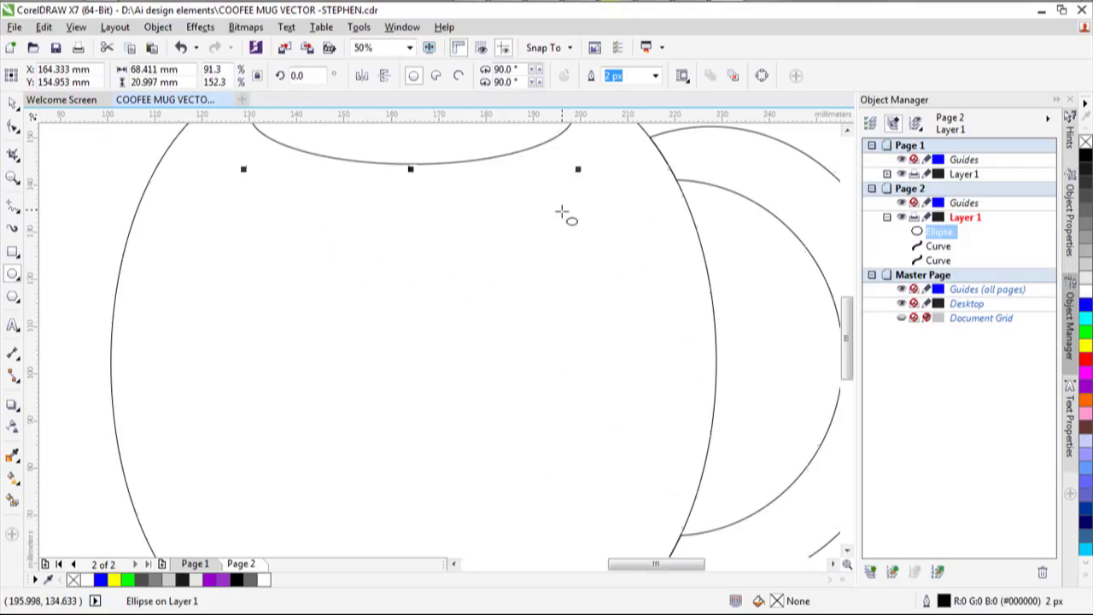
{"action": "scroll", "coordinate": [569, 214], "scroll_direction": "down", "scroll_amount": 4}
{"action": "scroll", "coordinate": [572, 186], "scroll_direction": "up", "scroll_amount": 2}
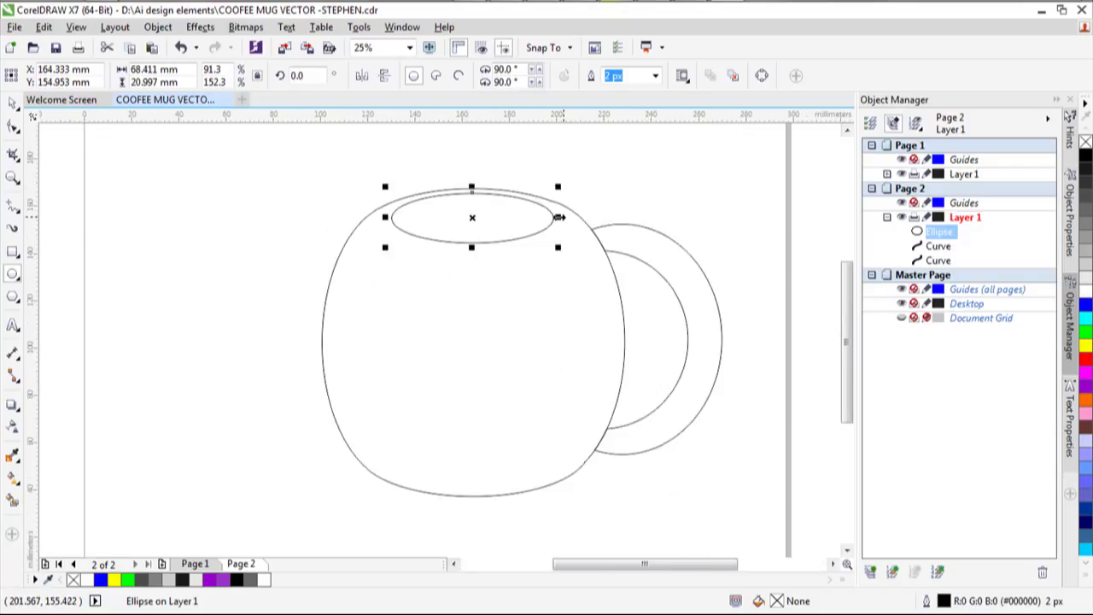
Widen the opening ellipse to 75.184 × 20.997 mm so it spans the full rim.
{"action": "left_click_drag", "start_coordinate": [389, 221], "coordinate": [388, 218]}
{"action": "scroll", "coordinate": [502, 258], "scroll_direction": "down", "scroll_amount": 2}
{"action": "scroll", "coordinate": [500, 264], "scroll_direction": "up", "scroll_amount": 2}
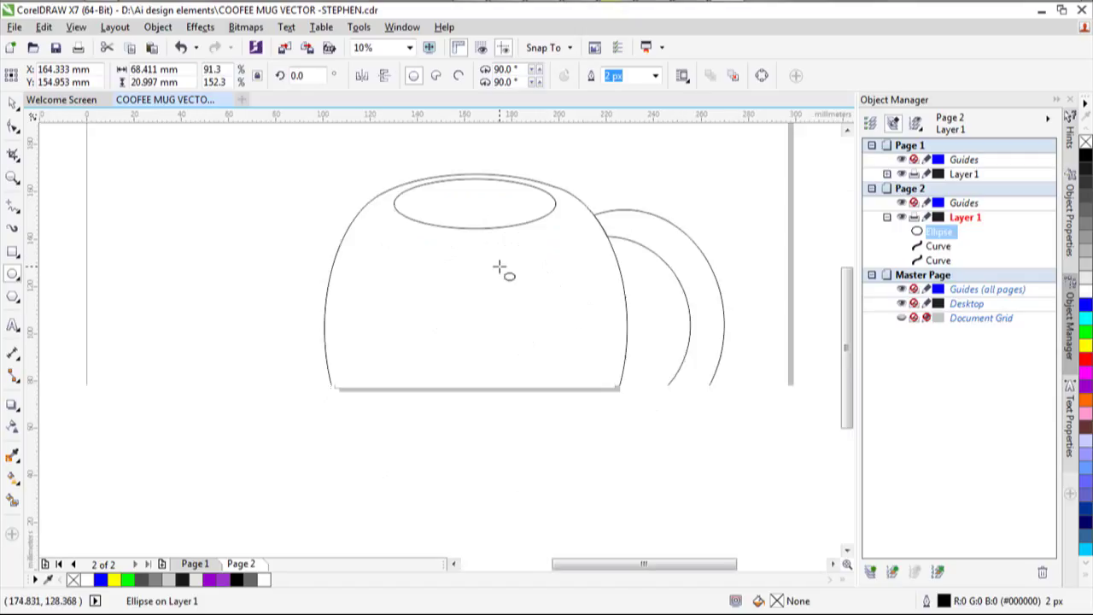
{"action": "scroll", "coordinate": [313, 273], "scroll_direction": "down", "scroll_amount": 1}
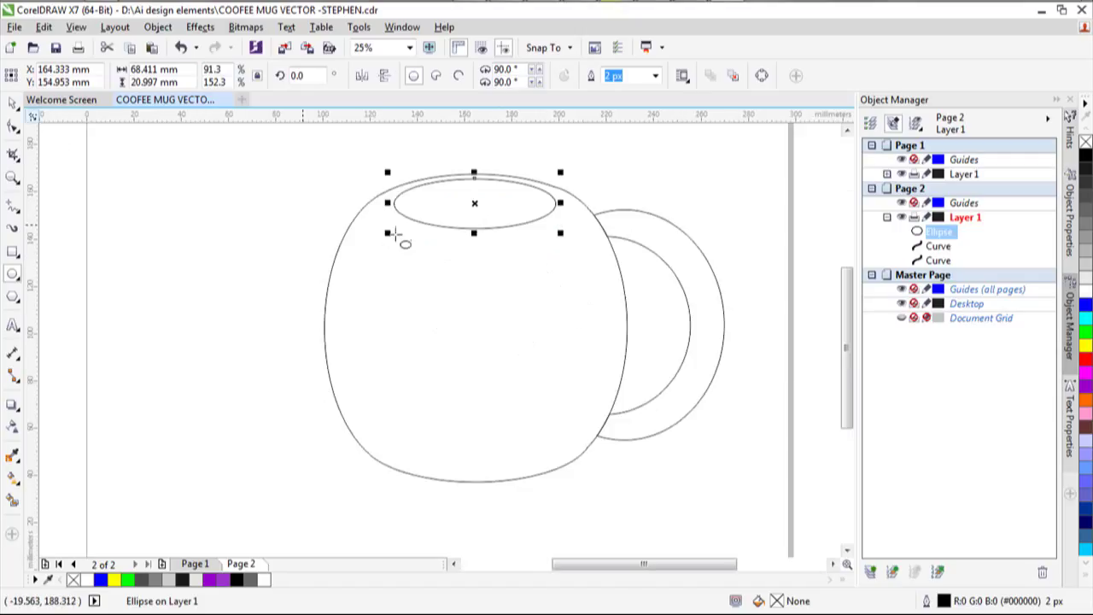
{"action": "left_click", "coordinate": [473, 233]}
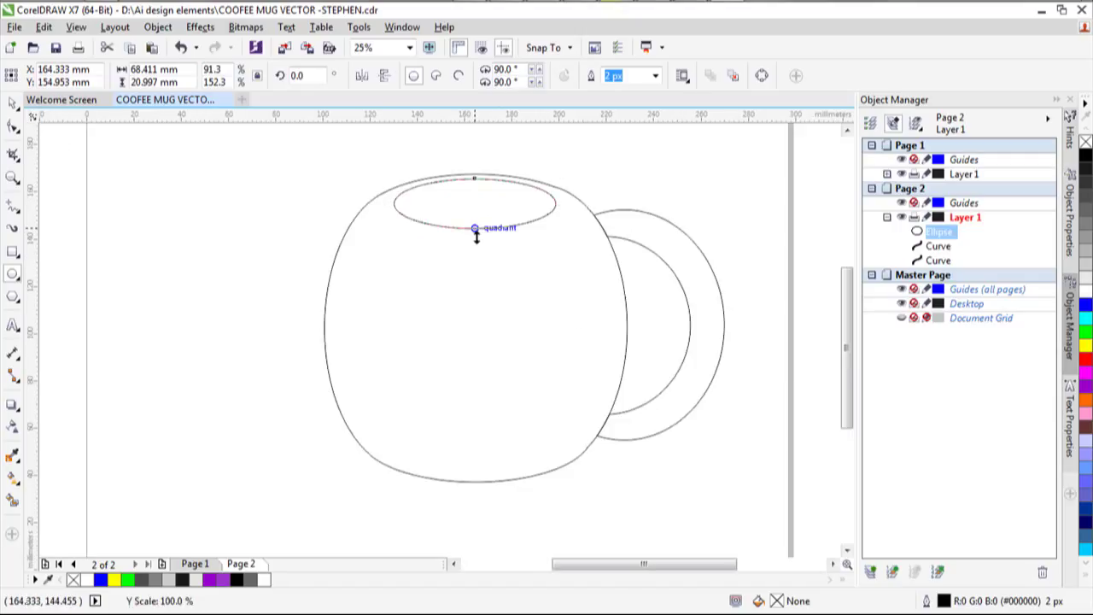
{"action": "left_click_drag", "start_coordinate": [388, 204], "coordinate": [378, 206]}
{"action": "mouse_move", "coordinate": [558, 202]}
{"action": "left_mouse_down"}
{"action": "mouse_move", "coordinate": [569, 201]}
{"action": "mouse_move", "coordinate": [551, 212]}
{"action": "left_mouse_up"}
{"action": "scroll", "coordinate": [567, 201], "scroll_direction": "up", "scroll_amount": 1}
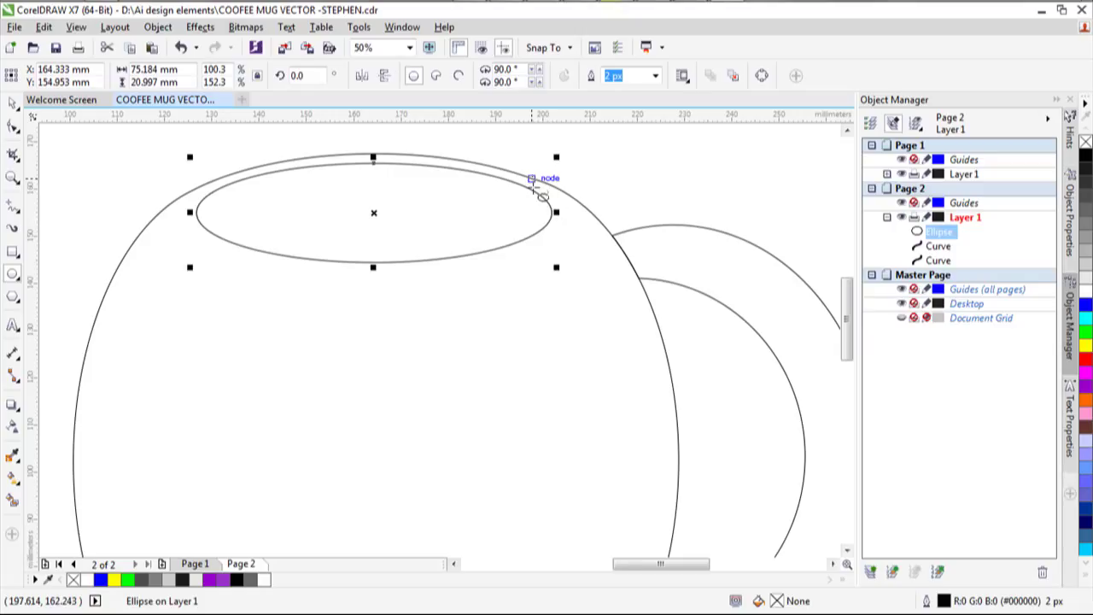
{"action": "scroll", "coordinate": [430, 288], "scroll_direction": "down", "scroll_amount": 1}
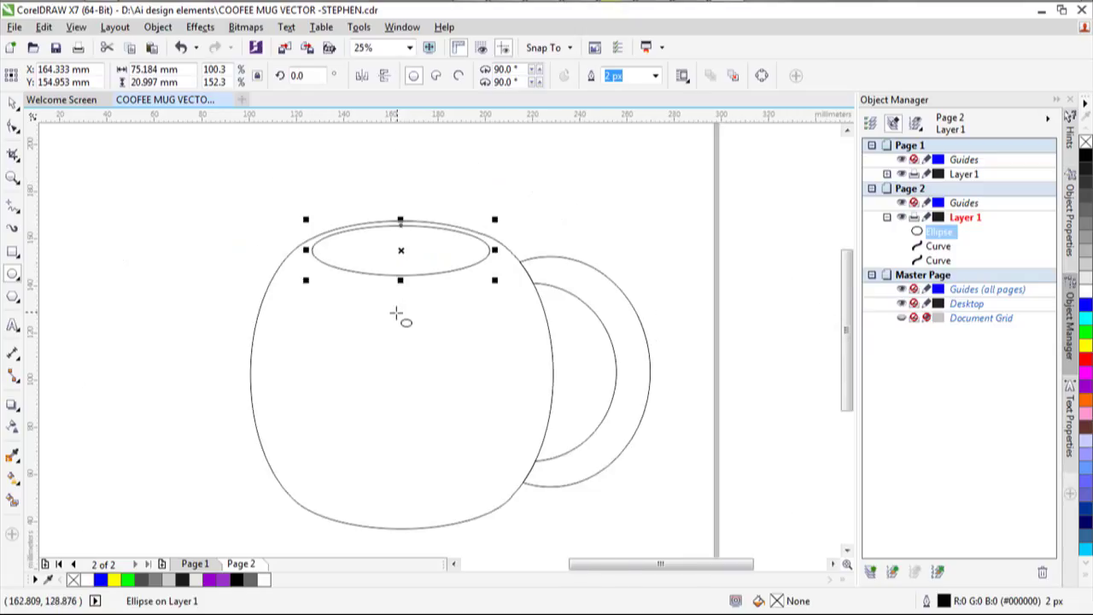
{"action": "scroll", "coordinate": [362, 413], "scroll_direction": "down", "scroll_amount": 1}
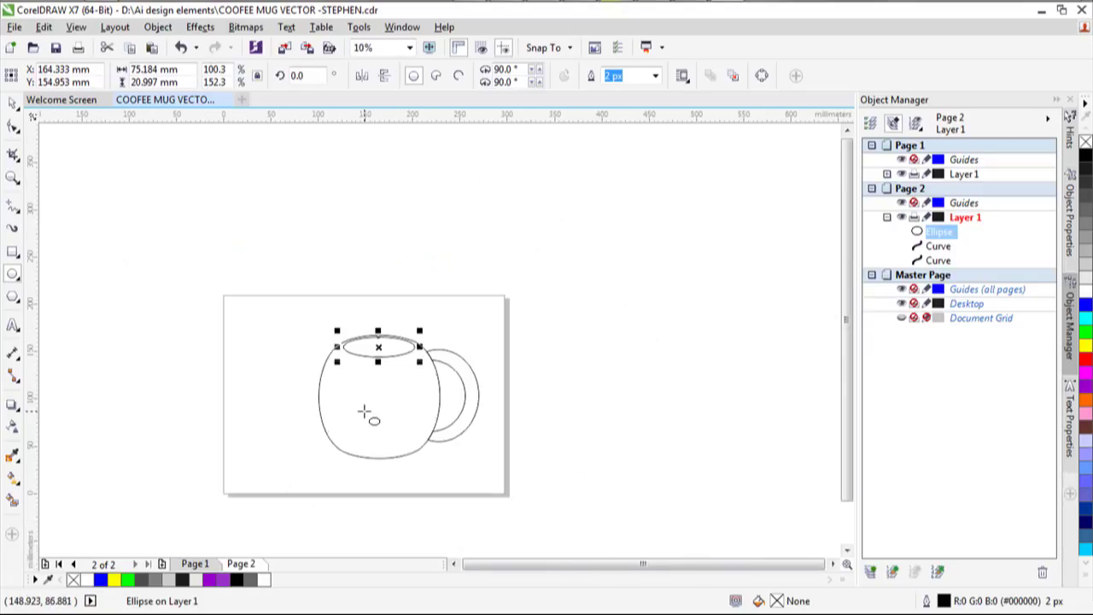
{"action": "scroll", "coordinate": [362, 413], "scroll_direction": "up", "scroll_amount": 2}
{"action": "scroll", "coordinate": [330, 256], "scroll_direction": "down", "scroll_amount": 1}
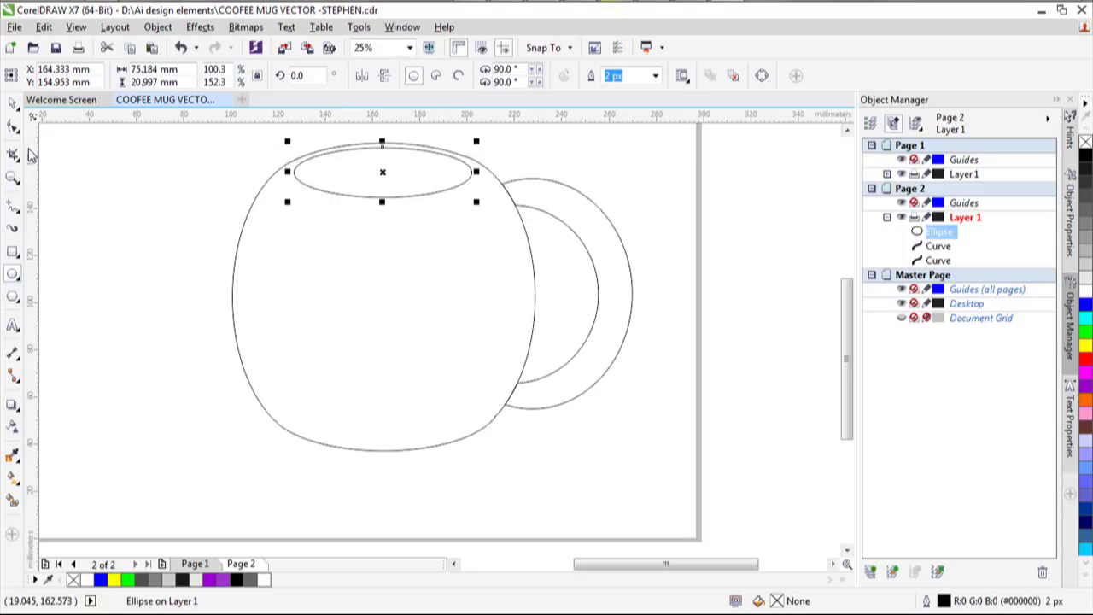
Place two copies of the opening ellipse left of the mug, the second slightly higher.
{"action": "key", "text": "ctrl+d"}
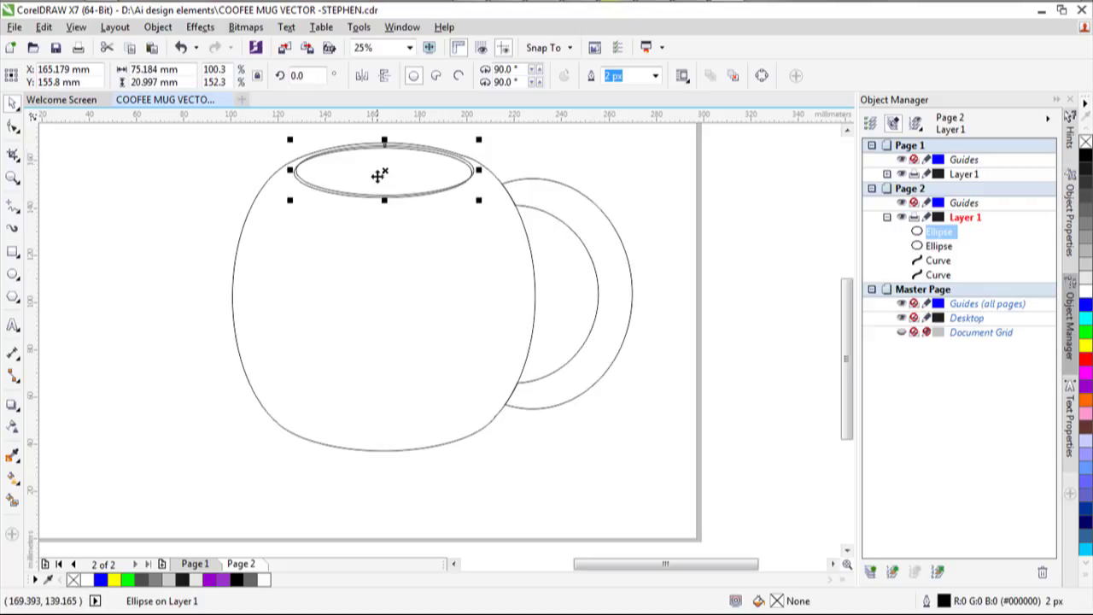
{"action": "left_click_drag", "start_coordinate": [385, 173], "coordinate": [134, 273]}
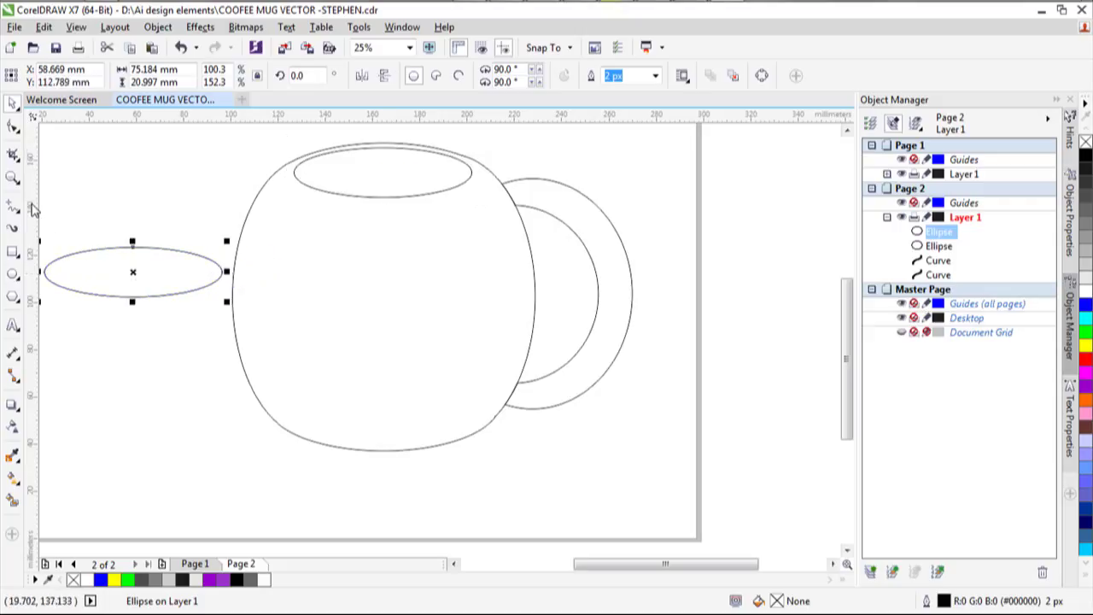
{"action": "left_click", "coordinate": [96, 265]}
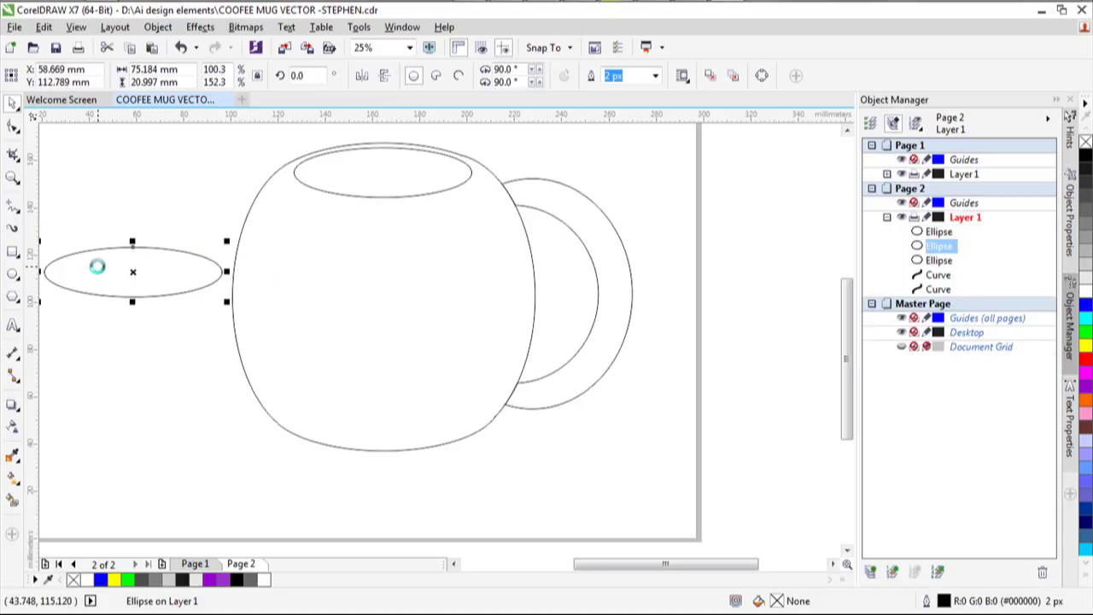
{"action": "key", "text": "ctrl+d"}
{"action": "left_click_drag", "start_coordinate": [135, 271], "coordinate": [132, 259]}
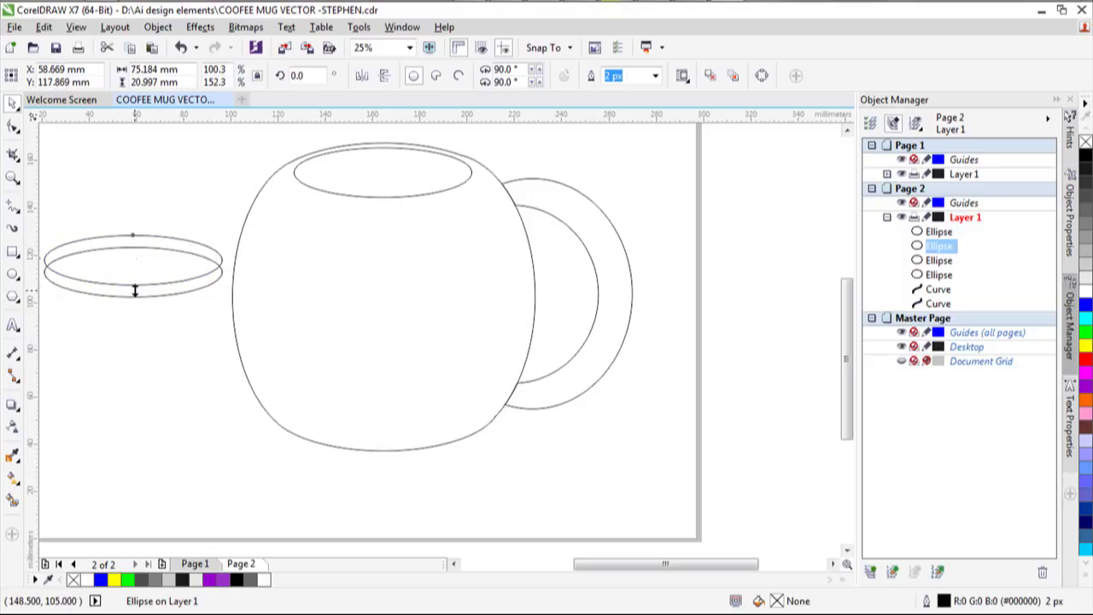
Resize the upper copy to a slightly narrower 70.273 × 19.558 mm, then show Page 1.
{"action": "left_click_drag", "start_coordinate": [134, 290], "coordinate": [134, 296]}
{"action": "scroll", "coordinate": [61, 289], "scroll_direction": "up", "scroll_amount": 1}
{"action": "scroll", "coordinate": [62, 289], "scroll_direction": "up", "scroll_amount": 1}
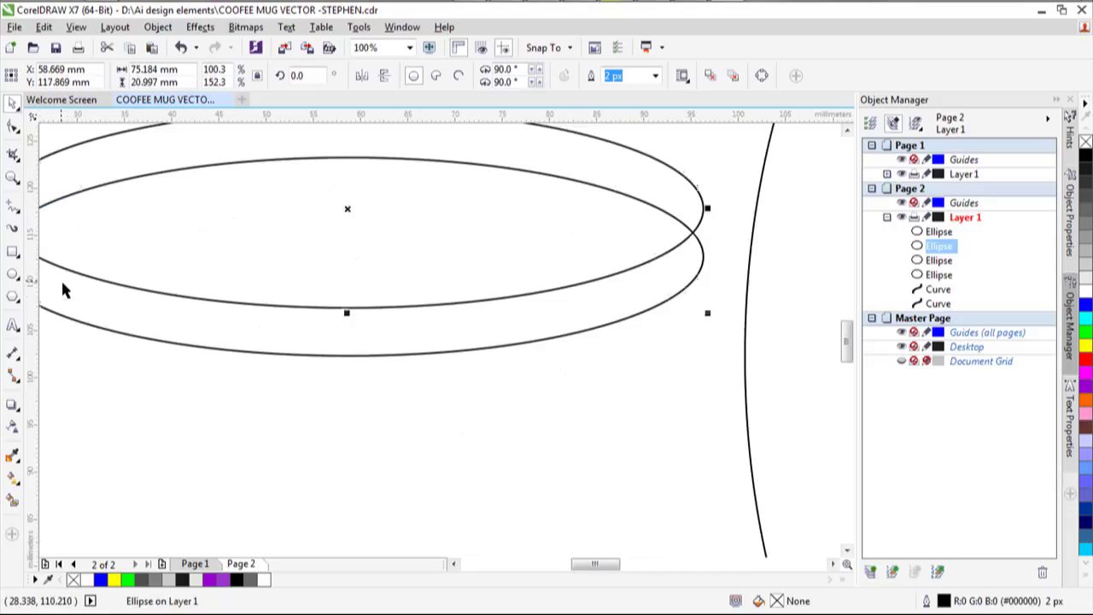
{"action": "left_click_drag", "start_coordinate": [347, 313], "coordinate": [344, 332]}
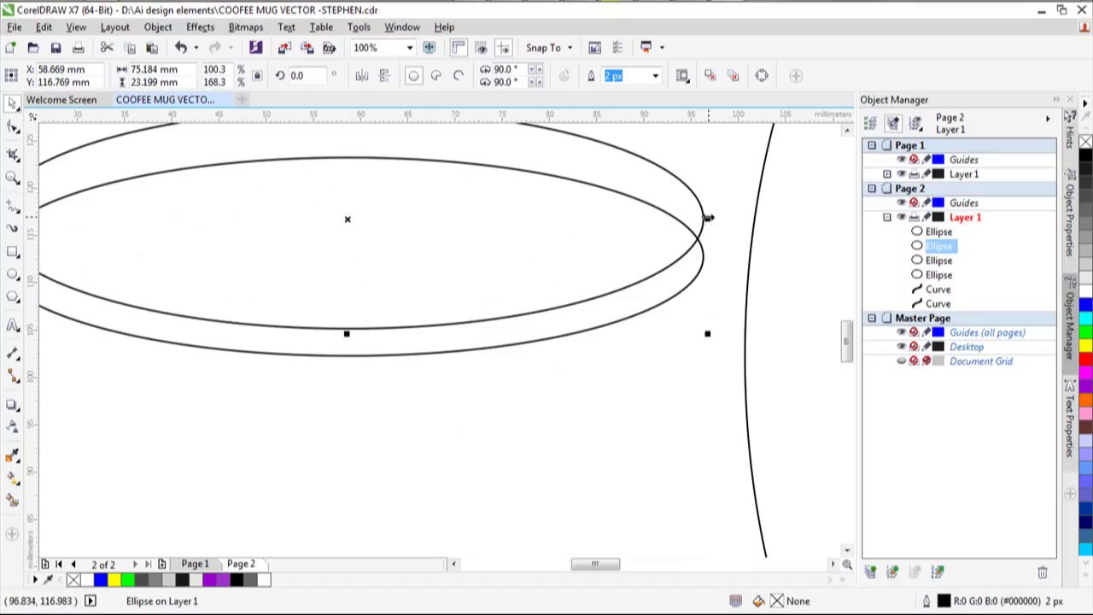
{"action": "left_click_drag", "start_coordinate": [707, 219], "coordinate": [674, 224]}
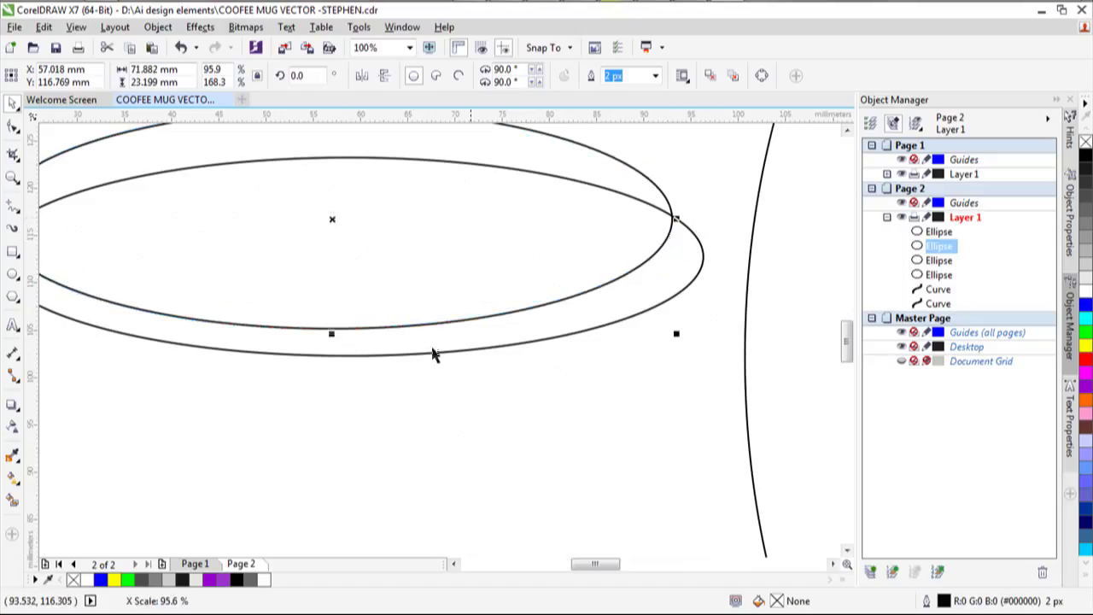
{"action": "left_click_drag", "start_coordinate": [332, 331], "coordinate": [333, 347]}
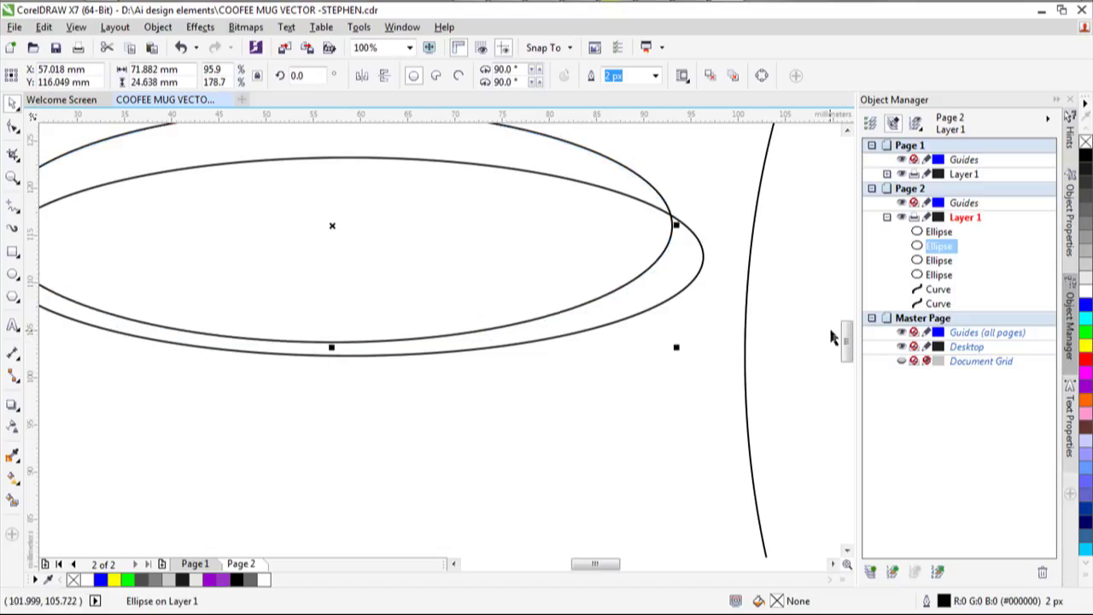
{"action": "left_click_drag", "start_coordinate": [848, 342], "coordinate": [848, 317]}
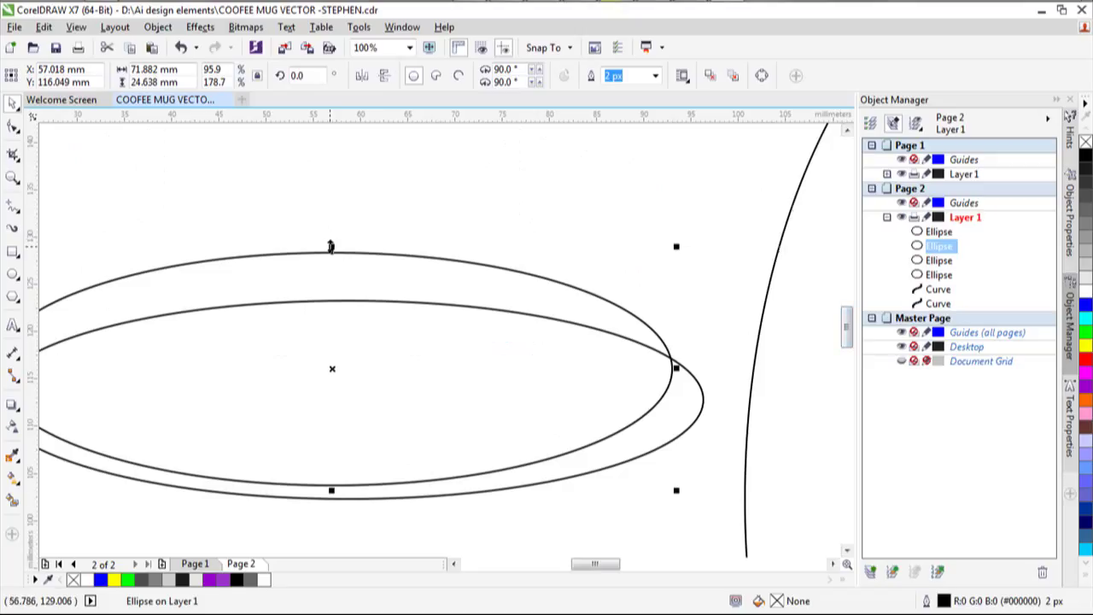
{"action": "left_click_drag", "start_coordinate": [332, 245], "coordinate": [348, 285]}
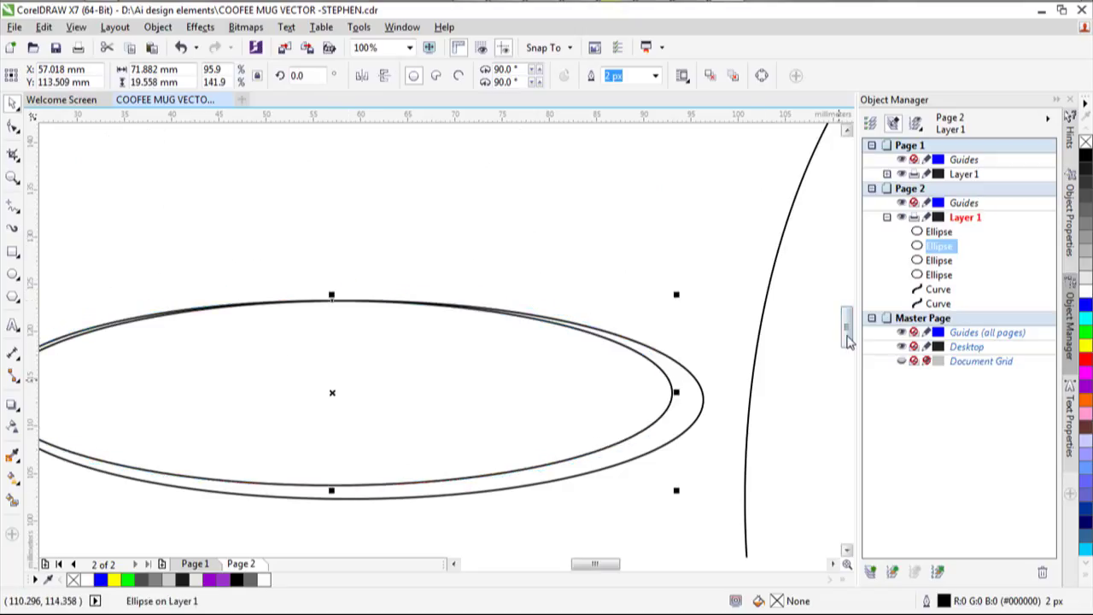
{"action": "scroll", "coordinate": [847, 338], "scroll_direction": "down", "scroll_amount": 3}
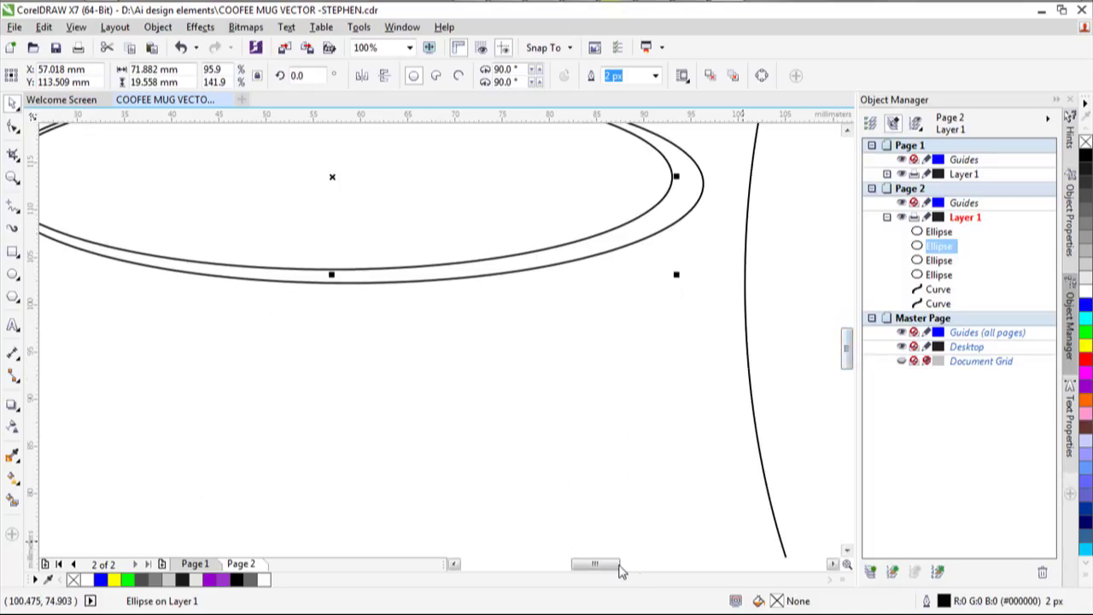
{"action": "left_click_drag", "start_coordinate": [611, 570], "coordinate": [599, 570]}
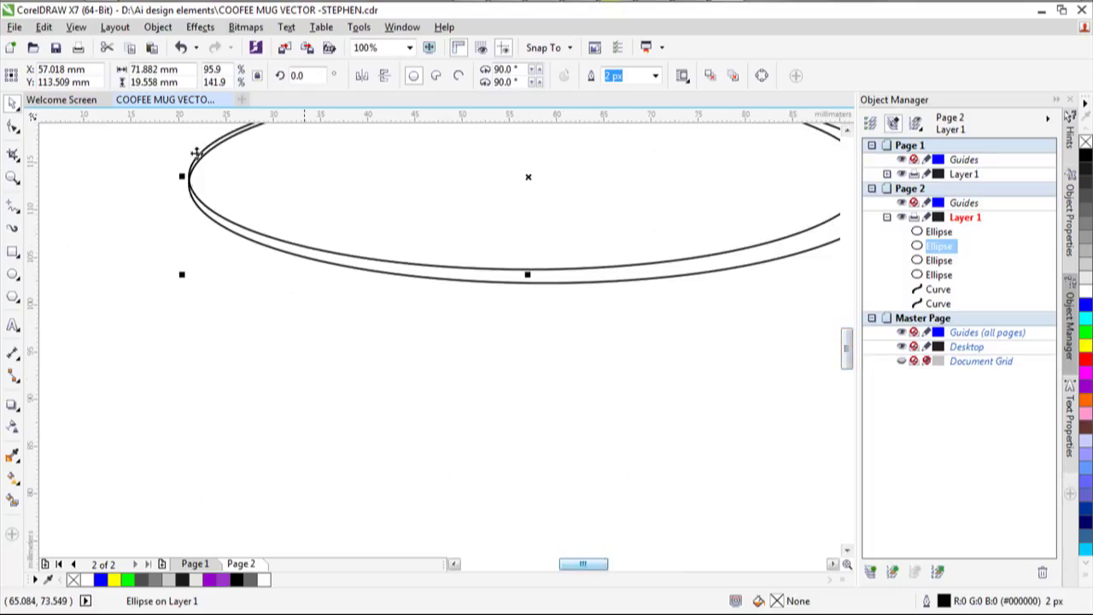
{"action": "left_click_drag", "start_coordinate": [183, 176], "coordinate": [199, 177]}
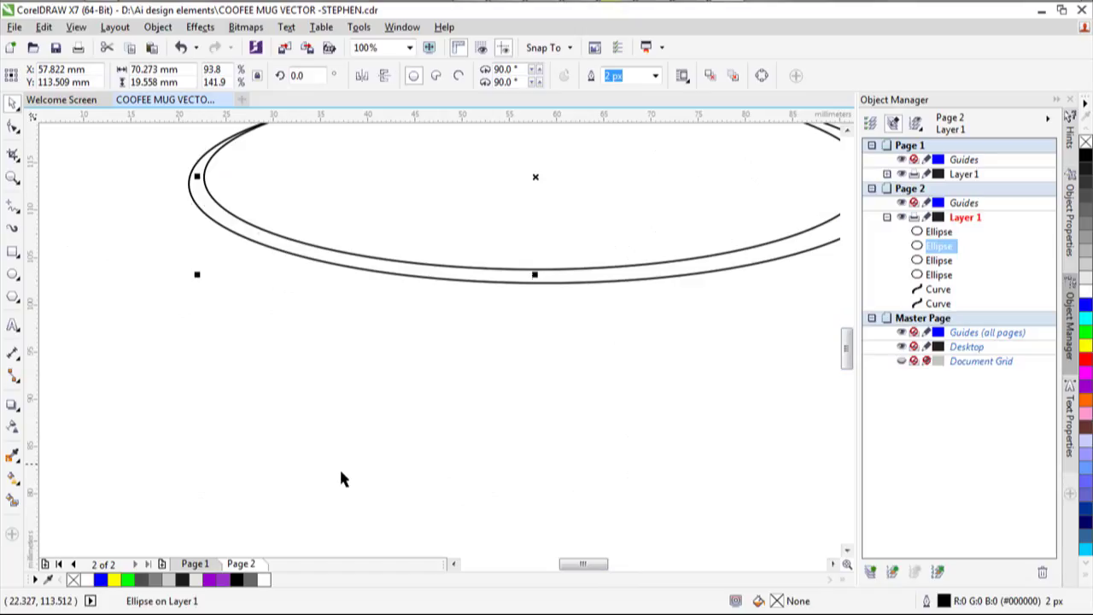
{"action": "left_click", "coordinate": [195, 566]}
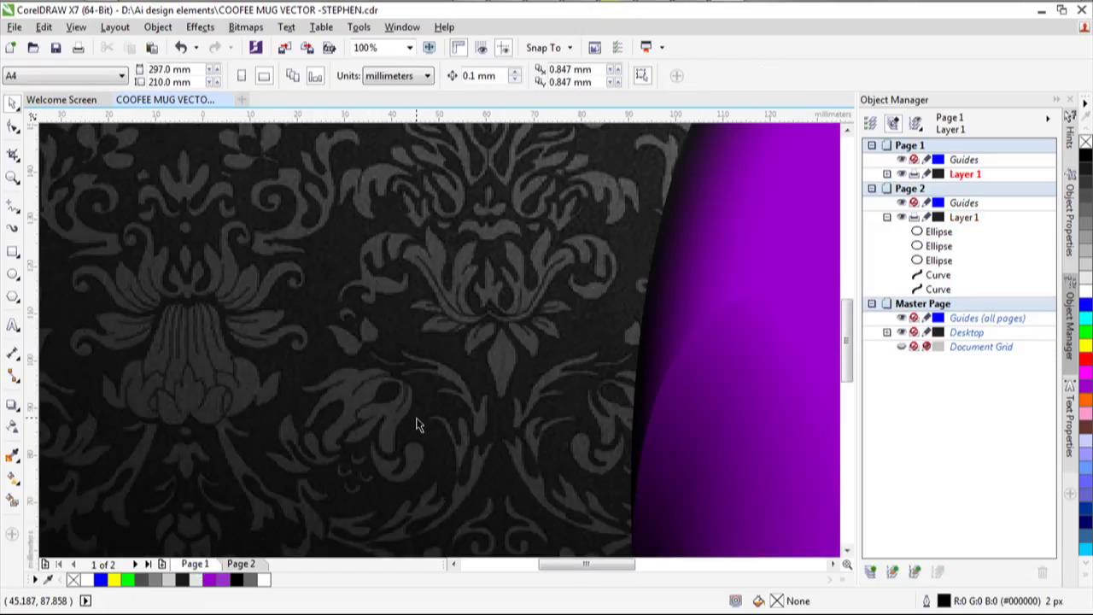
Zoom in on the finished purple mug's rim on Page 1, then return to Page 2.
{"action": "scroll", "coordinate": [417, 425], "scroll_direction": "down", "scroll_amount": 3}
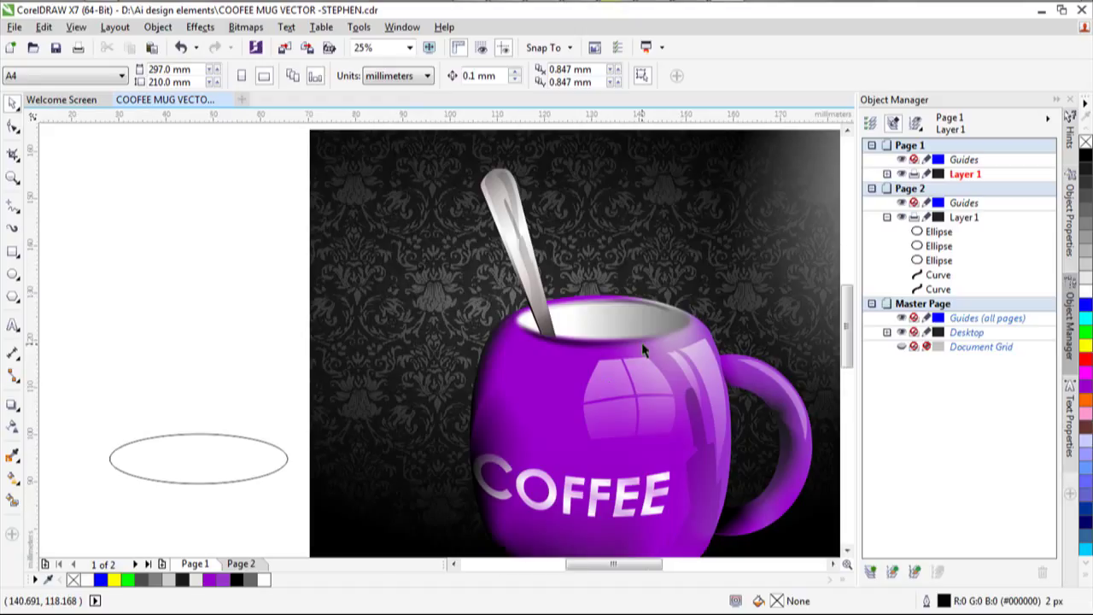
{"action": "scroll", "coordinate": [491, 365], "scroll_direction": "up", "scroll_amount": 3}
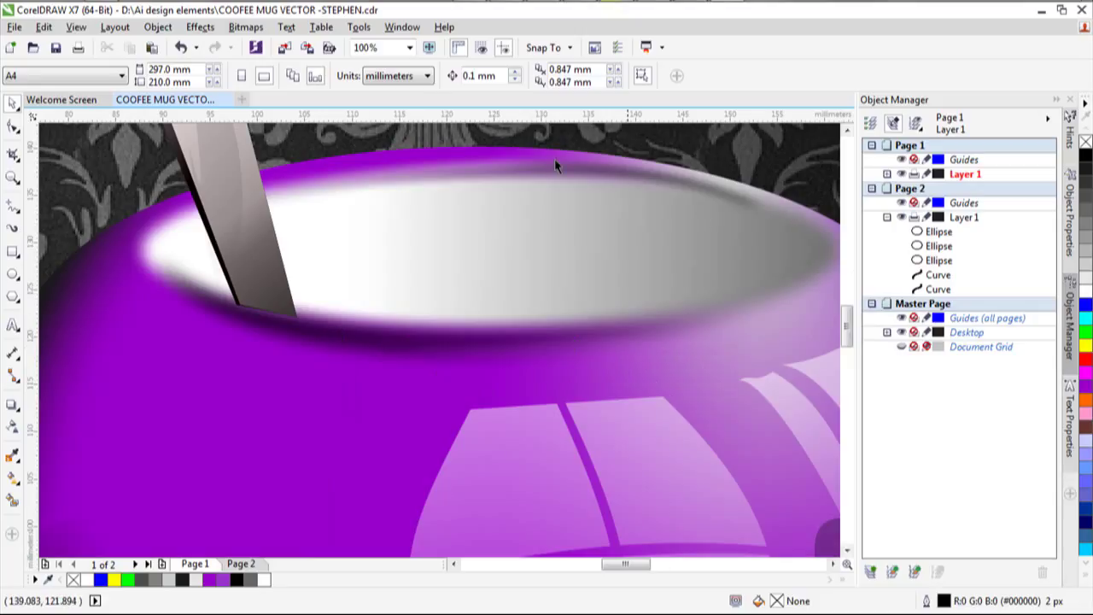
{"action": "scroll", "coordinate": [257, 374], "scroll_direction": "down", "scroll_amount": 1}
{"action": "left_click", "coordinate": [240, 565]}
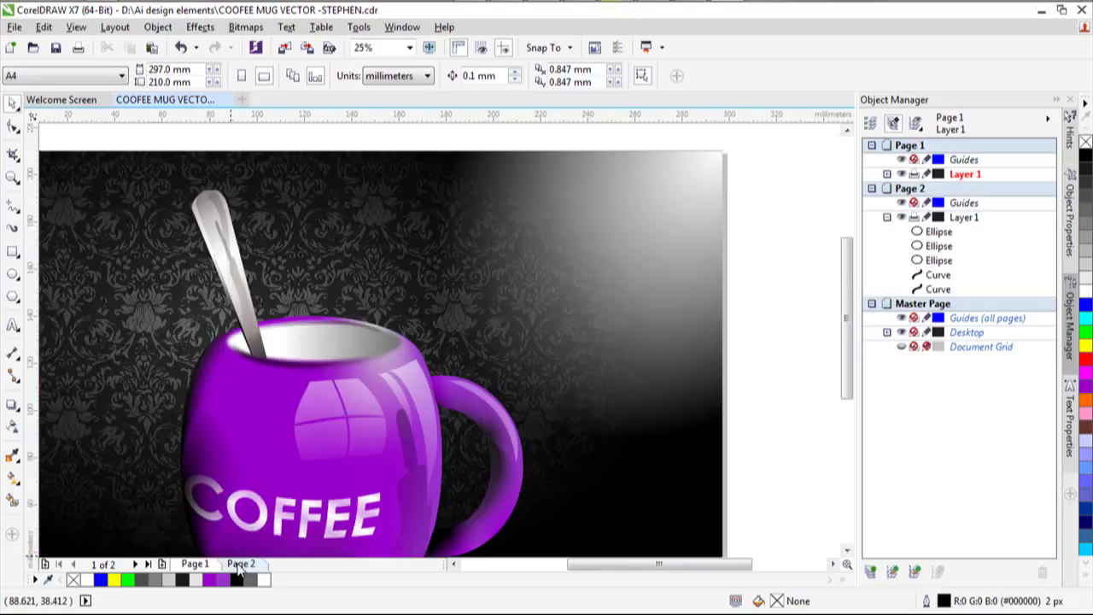
{"action": "left_click", "coordinate": [240, 564]}
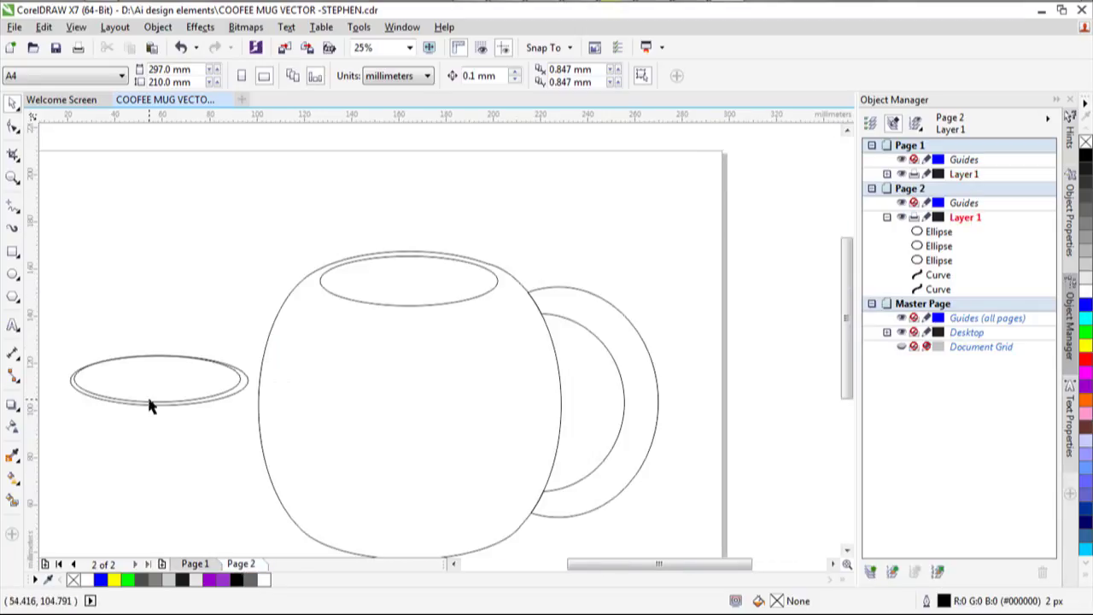
Trim one rim ellipse with the other and delete the leftover upper ellipse.
{"action": "left_click", "coordinate": [122, 402]}
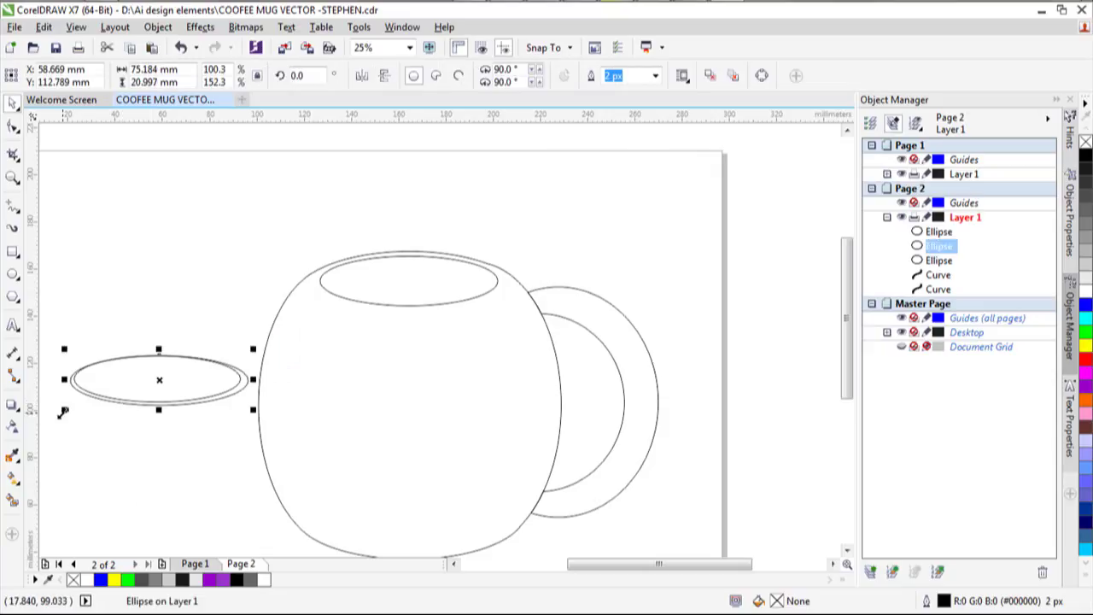
{"action": "left_click_drag", "start_coordinate": [62, 300], "coordinate": [250, 476]}
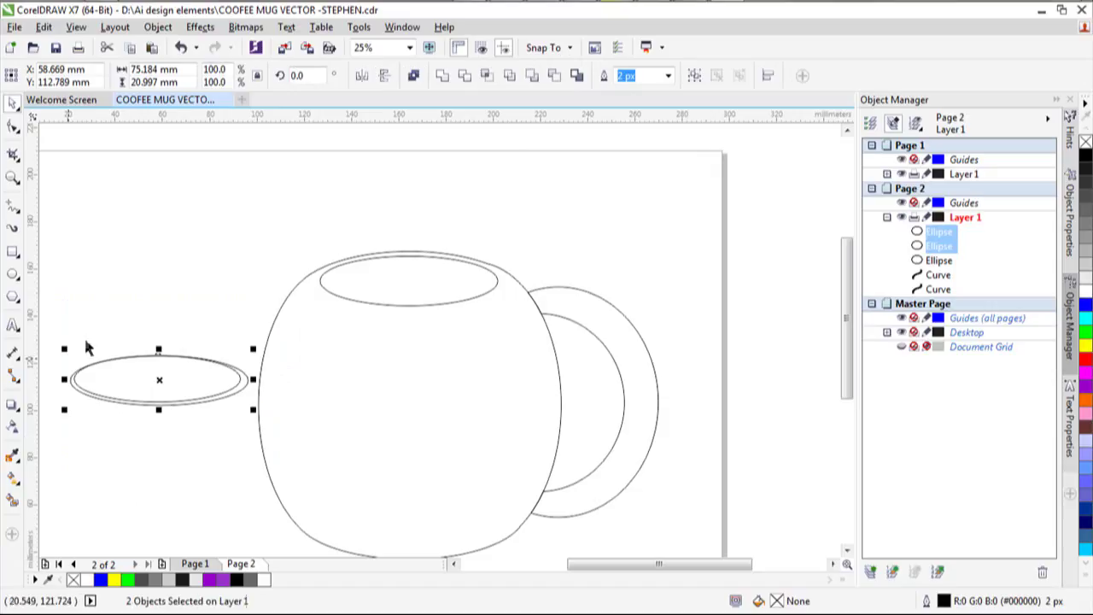
{"action": "left_click", "coordinate": [463, 75]}
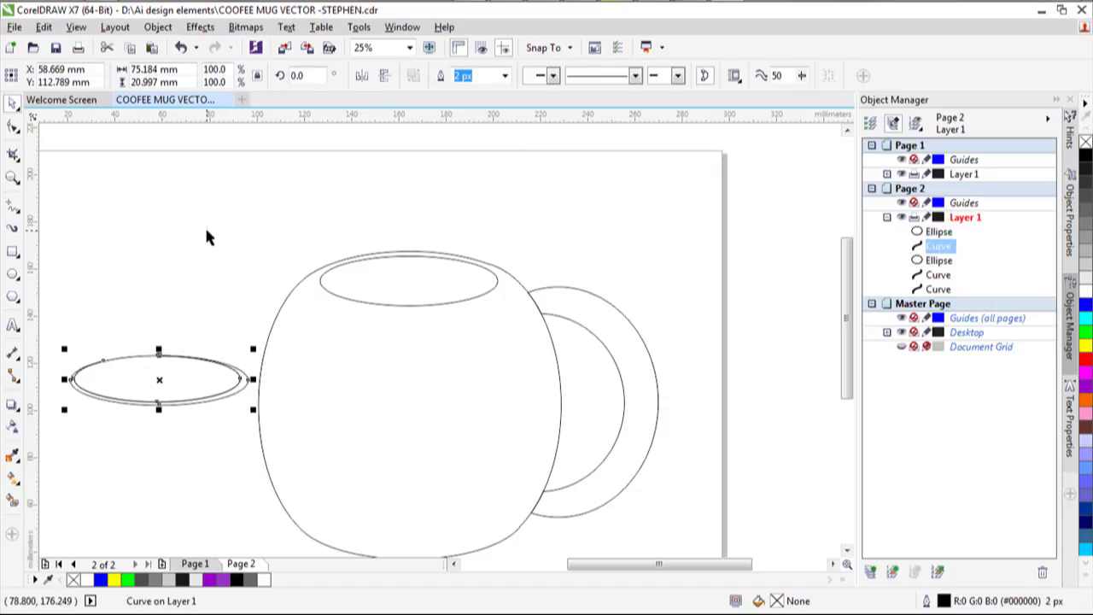
{"action": "left_click", "coordinate": [163, 373]}
{"action": "left_click", "coordinate": [159, 355]}
{"action": "left_click_drag", "start_coordinate": [164, 316], "coordinate": [153, 256]}
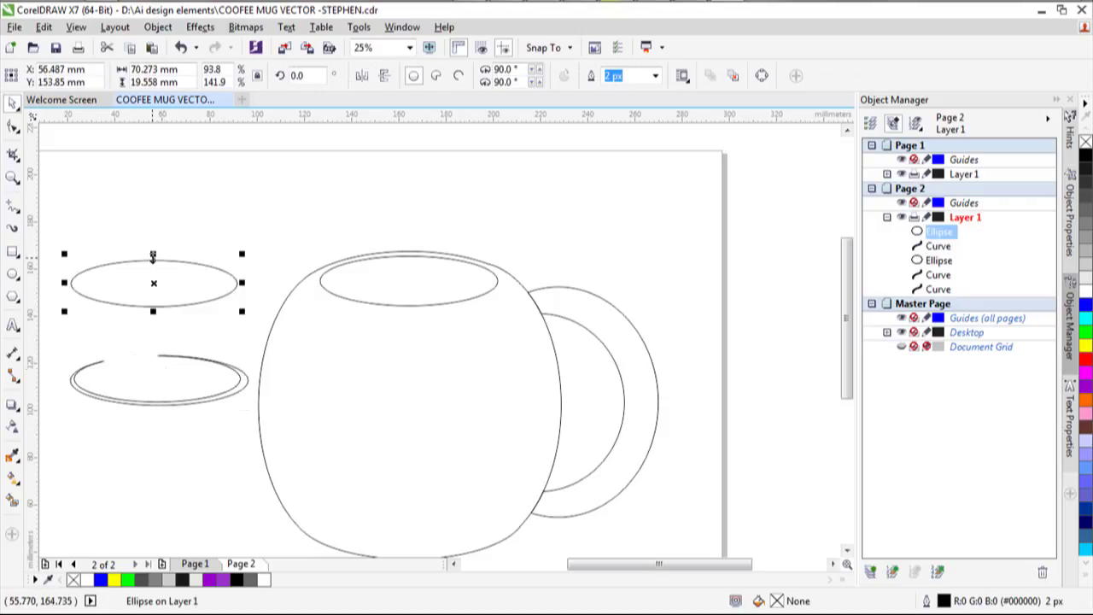
{"action": "key", "text": "Delete"}
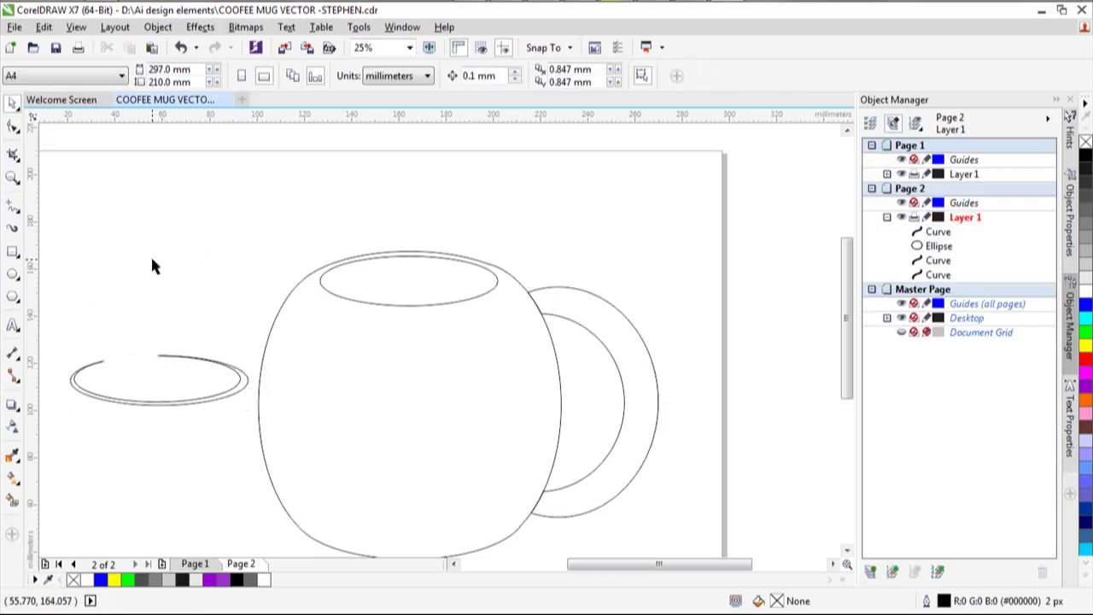
Cut off the left ellipse's top half with a rectangle trim, then delete the rectangle.
{"action": "left_click", "coordinate": [12, 254]}
{"action": "left_click_drag", "start_coordinate": [54, 339], "coordinate": [254, 386]}
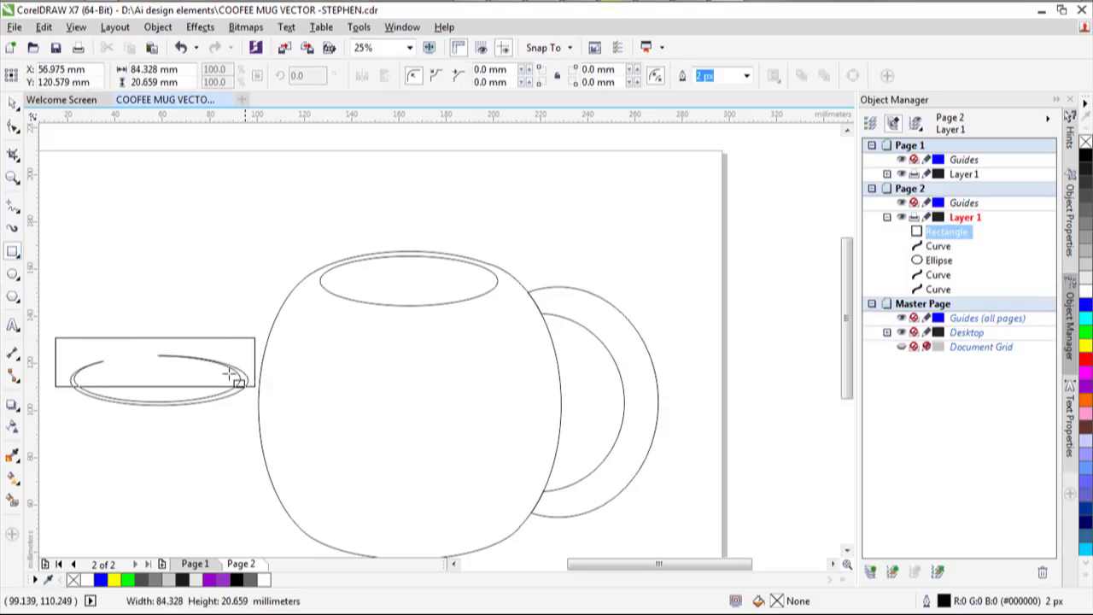
{"action": "left_click", "coordinate": [13, 103]}
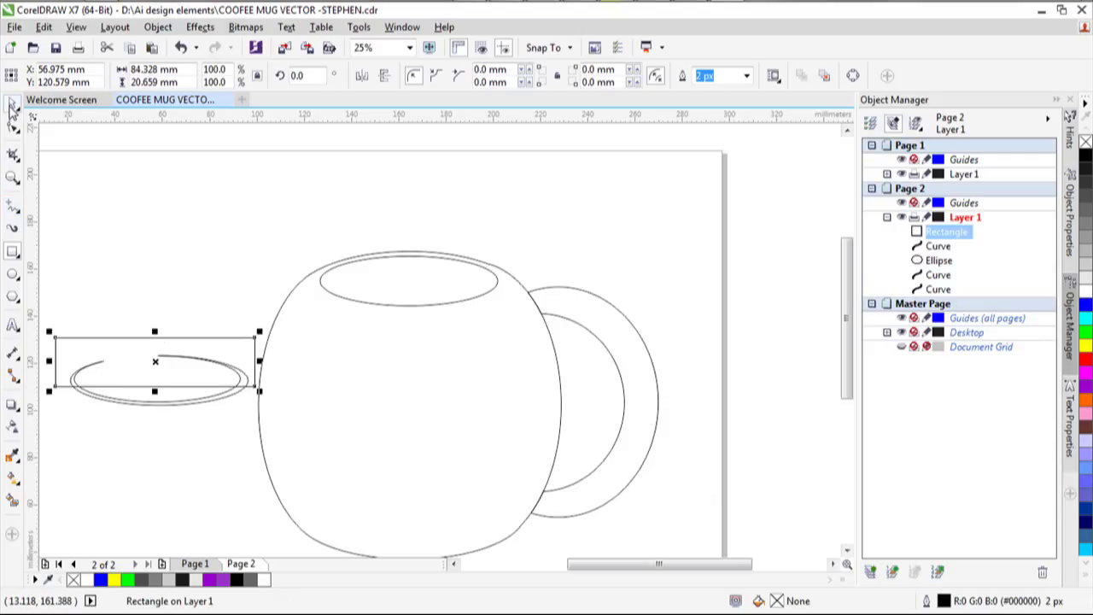
{"action": "left_click", "coordinate": [182, 406], "text": "shift"}
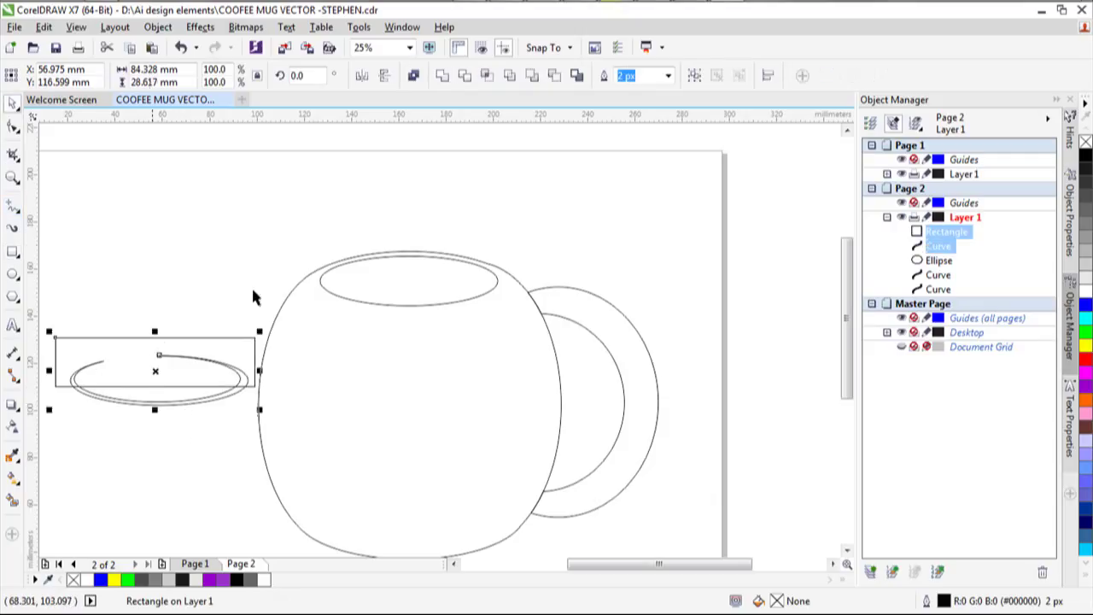
{"action": "left_click", "coordinate": [465, 79]}
{"action": "left_click", "coordinate": [127, 352]}
{"action": "key", "text": "Delete"}
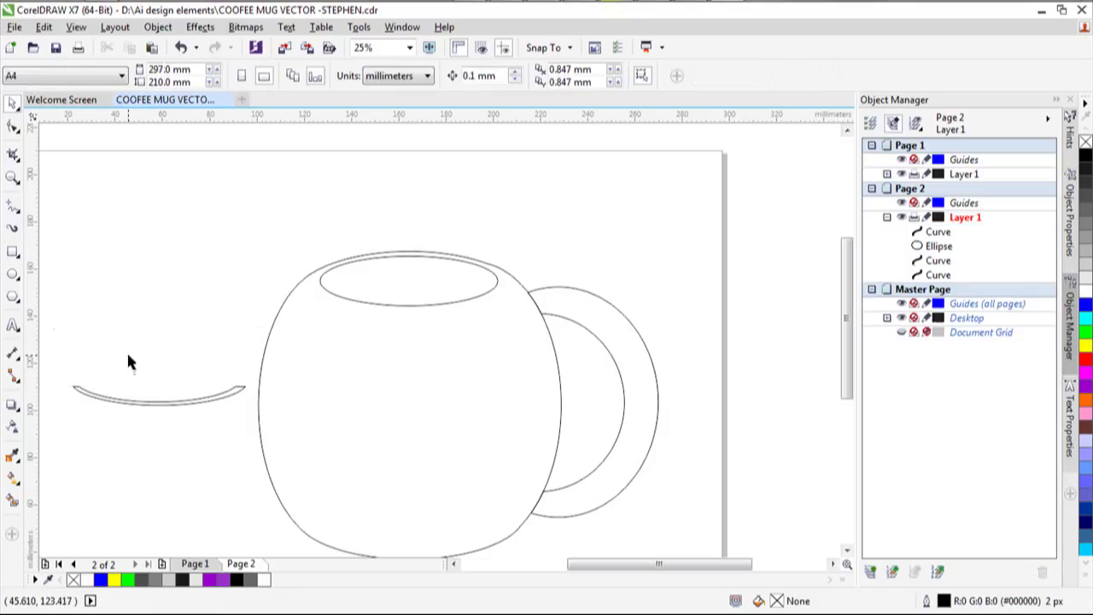
Move the trimmed curved strip from beside the mug to just above its rim.
{"action": "left_click", "coordinate": [127, 401]}
{"action": "scroll", "coordinate": [130, 404], "scroll_direction": "up", "scroll_amount": 1}
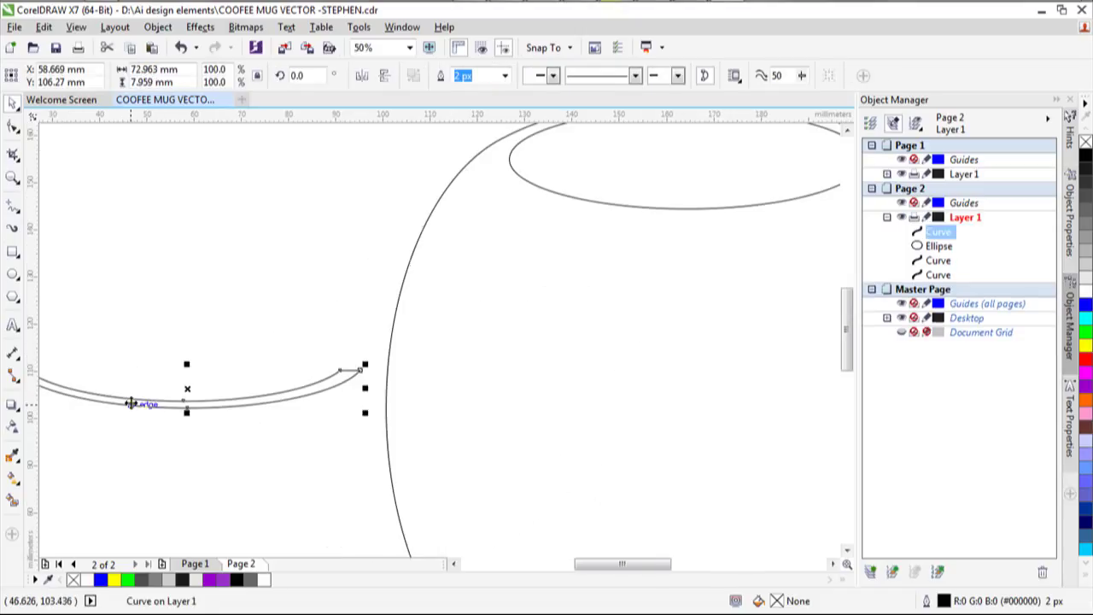
{"action": "scroll", "coordinate": [130, 404], "scroll_direction": "down", "scroll_amount": 1}
{"action": "left_click_drag", "start_coordinate": [129, 402], "coordinate": [339, 218]}
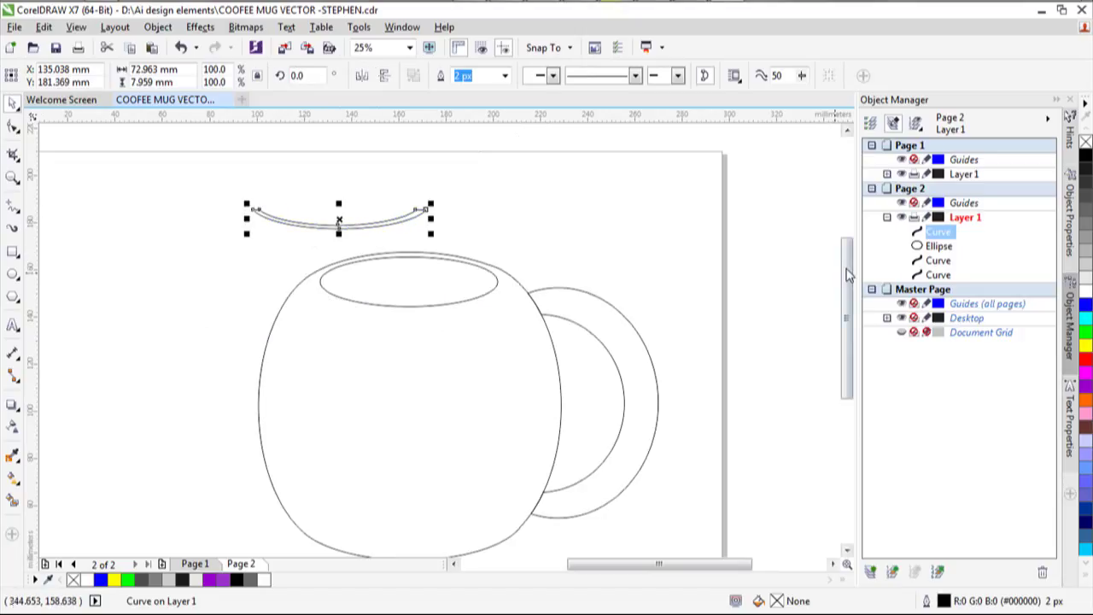
{"action": "scroll", "coordinate": [848, 273], "scroll_direction": "down", "scroll_amount": 1}
Select the mug body outline.
{"action": "left_click", "coordinate": [358, 402]}
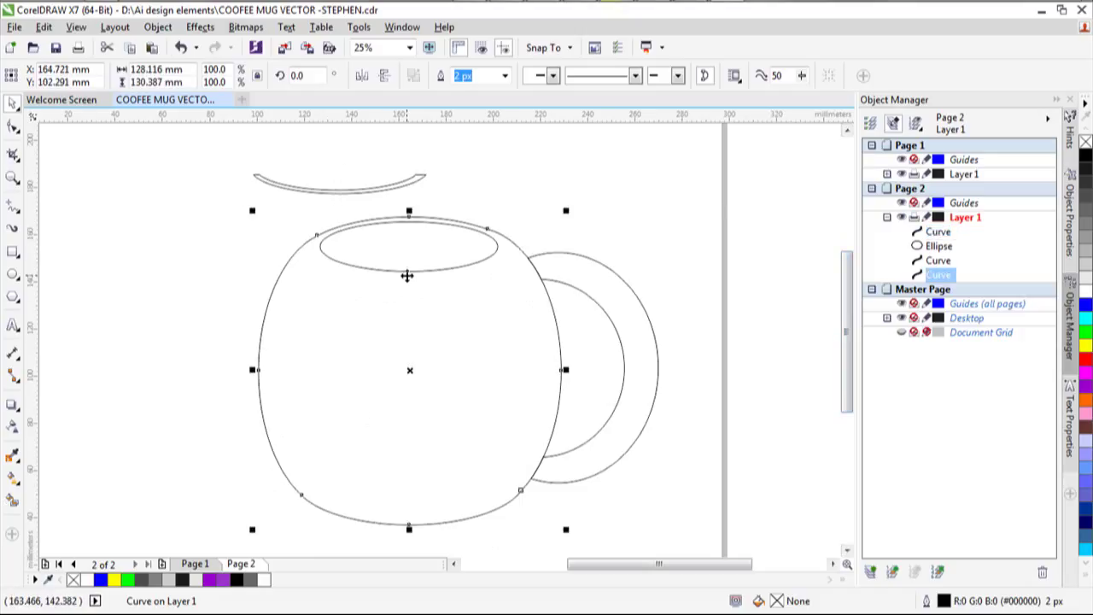
{"action": "left_click", "coordinate": [391, 272]}
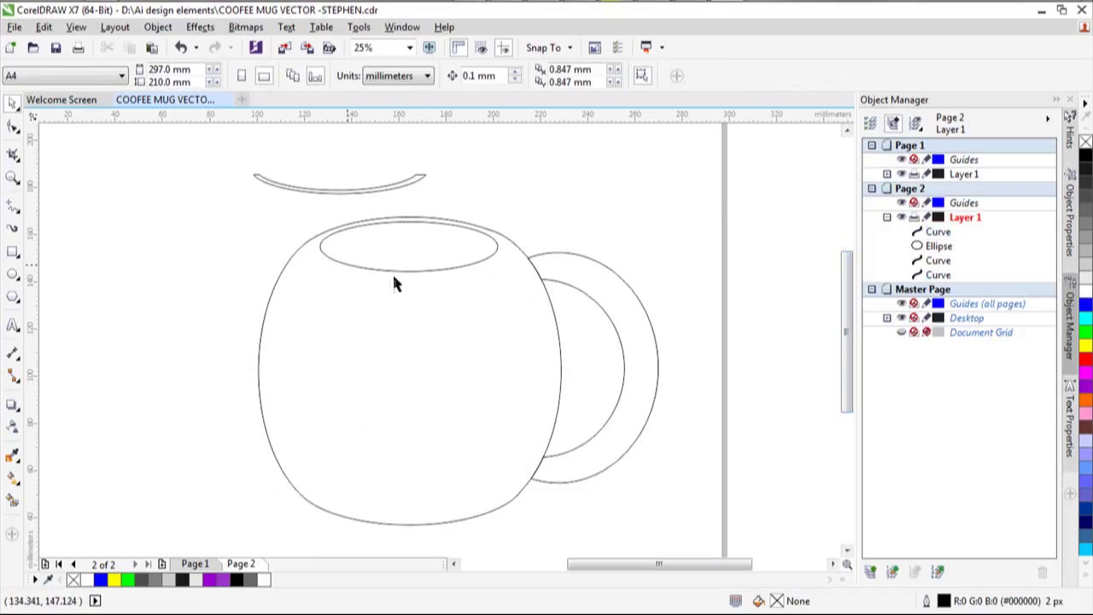
{"action": "left_click", "coordinate": [261, 359]}
{"action": "left_click", "coordinate": [93, 285]}
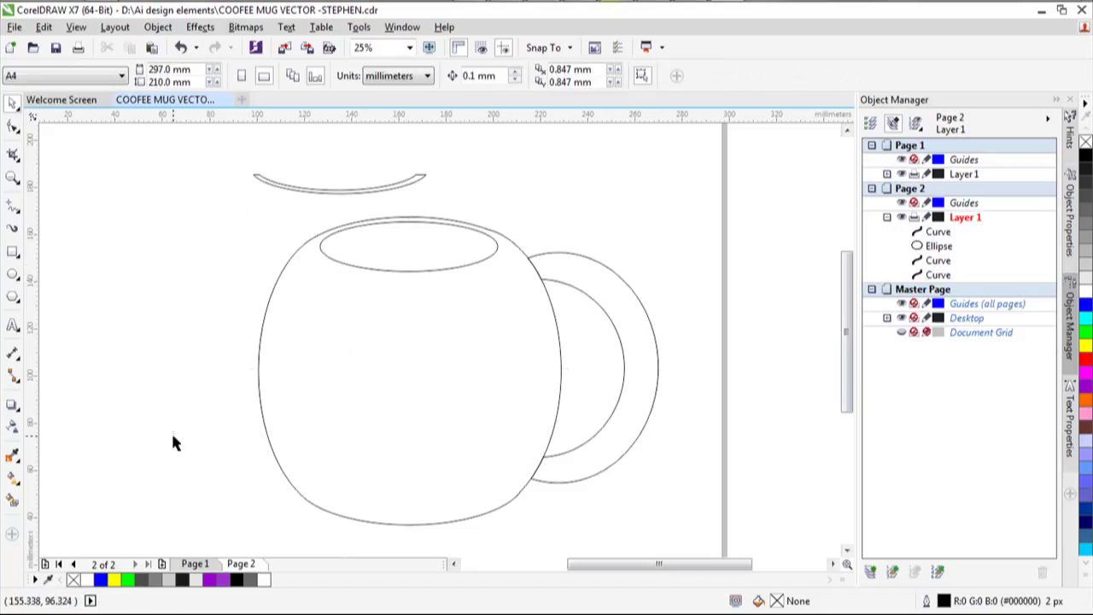
{"action": "left_click", "coordinate": [259, 376]}
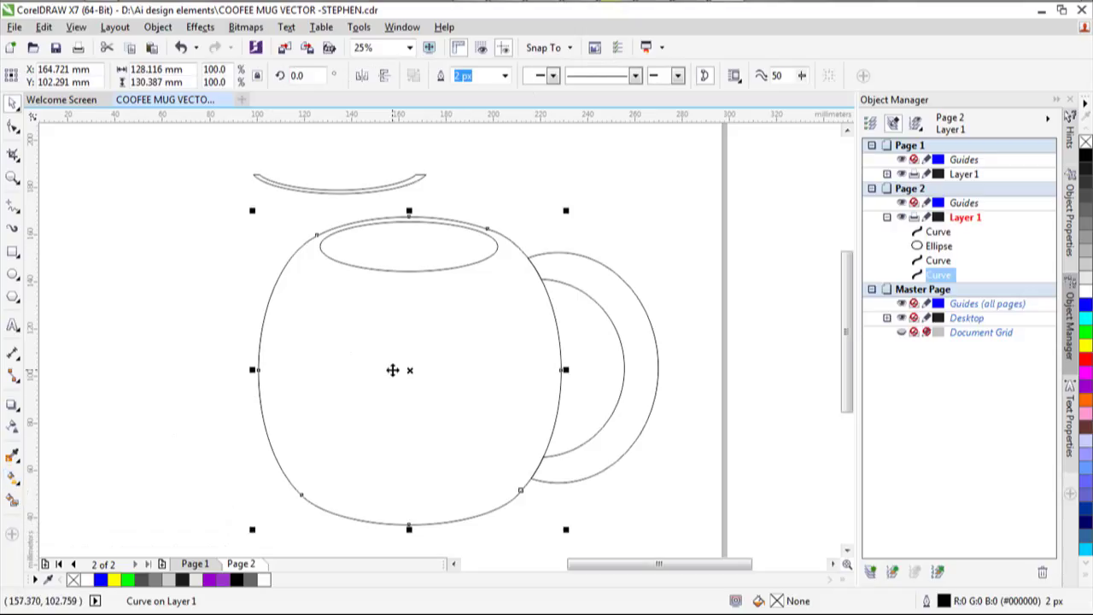
Apply a Mesh Fill to the mug body with a 4-column by 3-row grid.
{"action": "left_click", "coordinate": [17, 480]}
{"action": "left_click", "coordinate": [70, 500]}
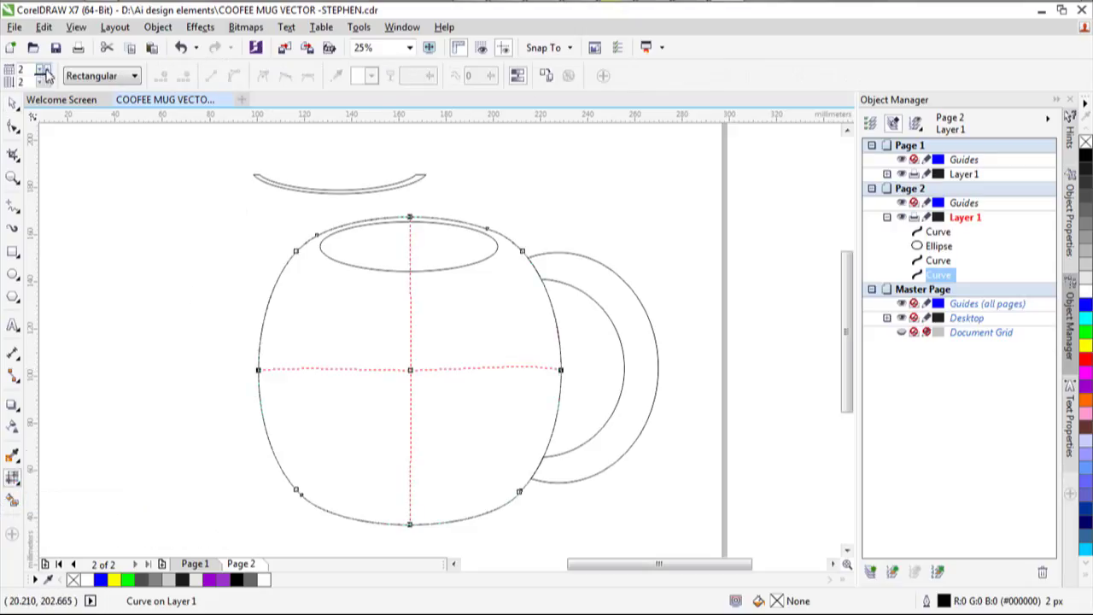
{"action": "left_click", "coordinate": [46, 68]}
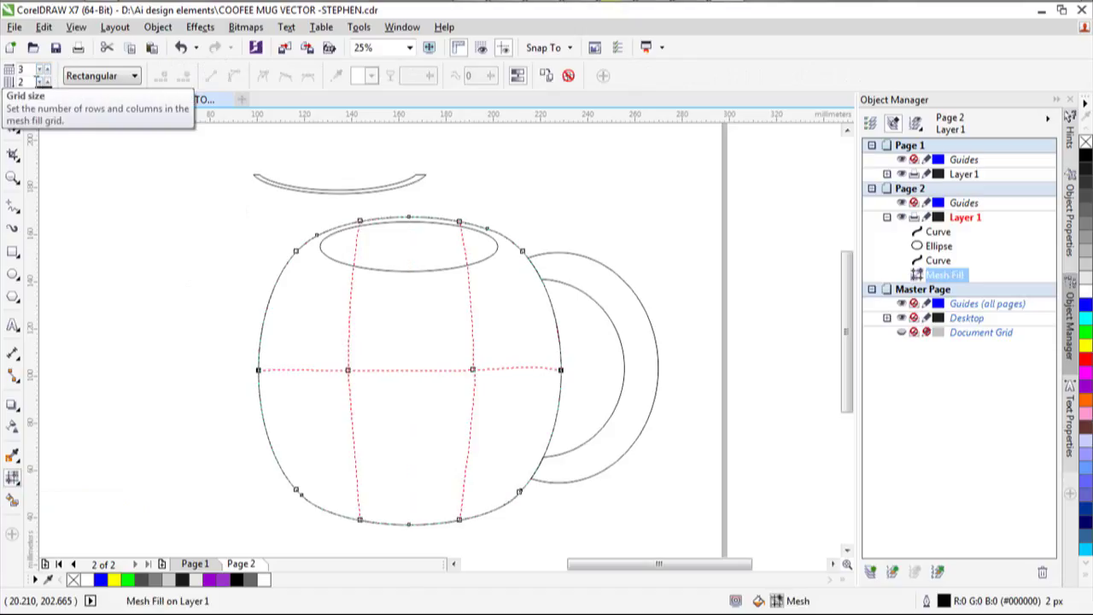
{"action": "left_click", "coordinate": [47, 82]}
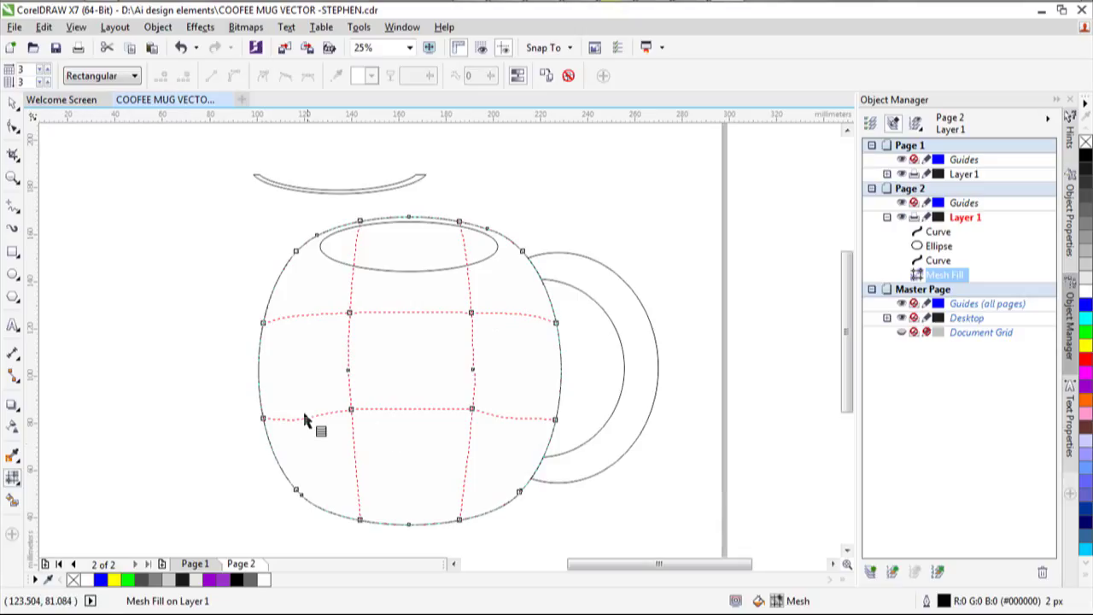
{"action": "left_click", "coordinate": [35, 67]}
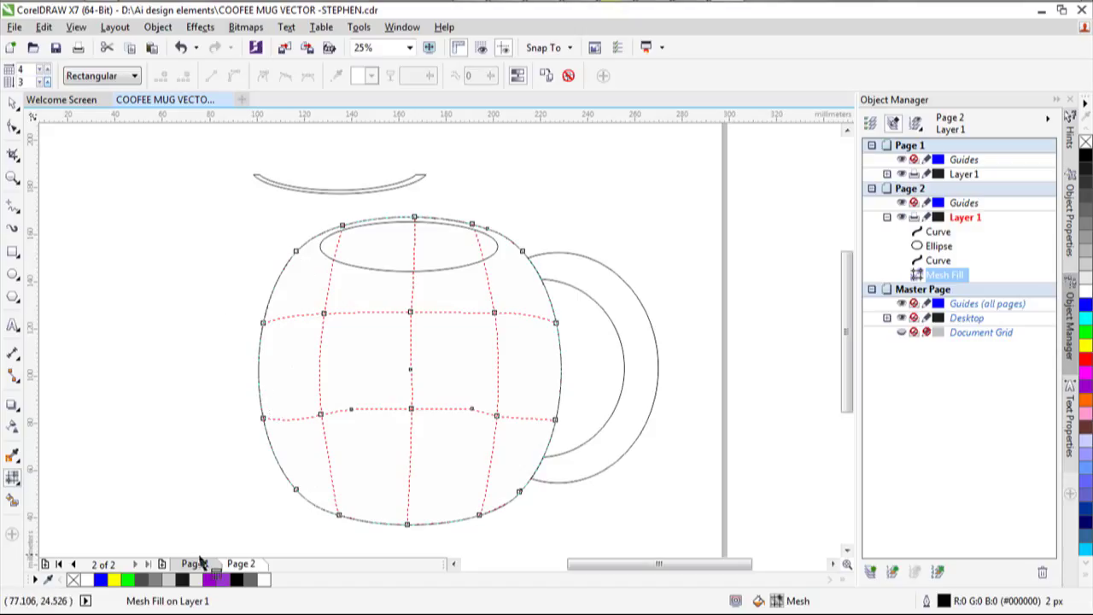
Shade the mug body's left-edge mesh nodes black, from top-left down to lower-left.
{"action": "left_click", "coordinate": [263, 418]}
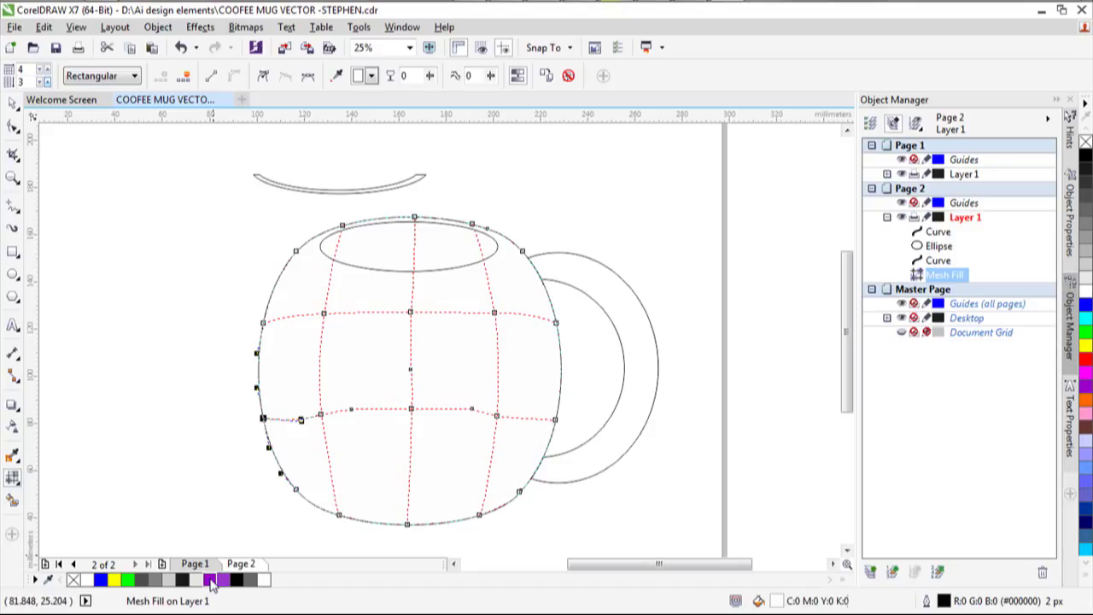
{"action": "left_click_drag", "start_coordinate": [237, 581], "coordinate": [262, 417]}
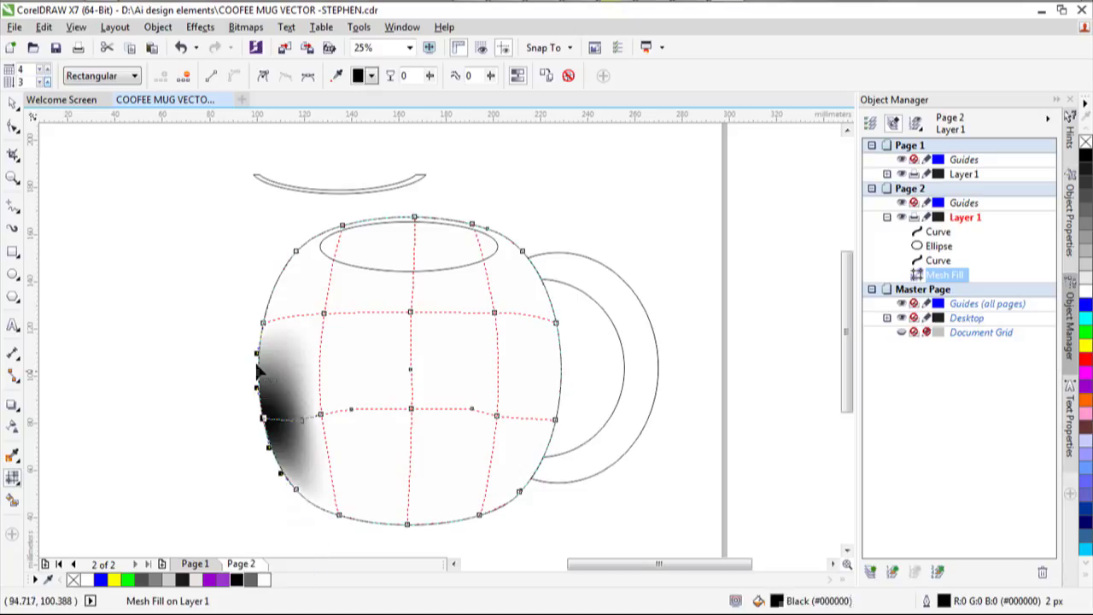
{"action": "left_click", "coordinate": [261, 324]}
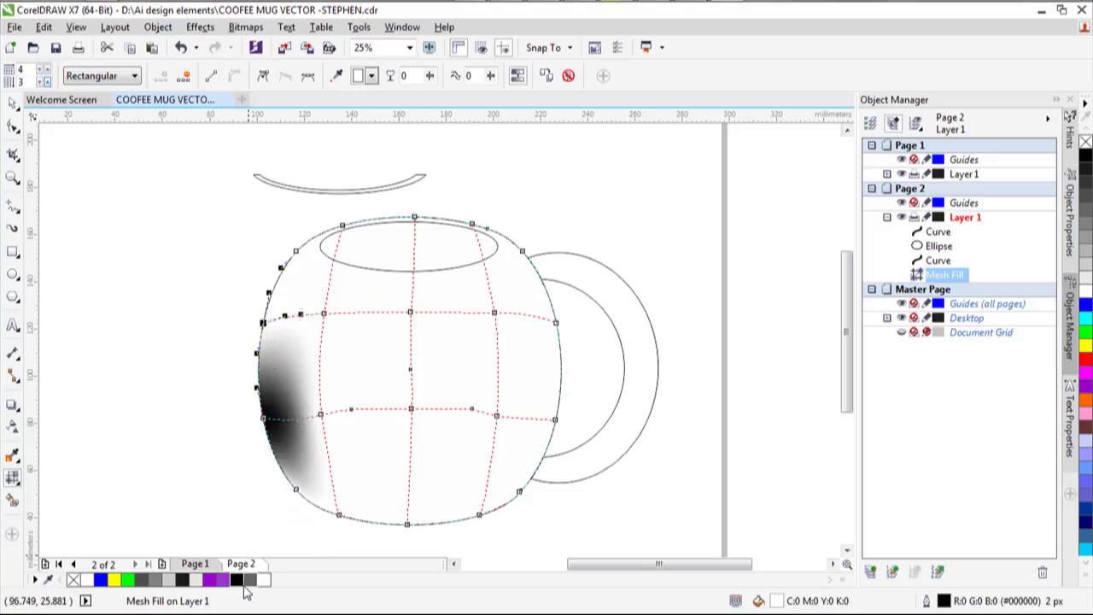
{"action": "left_click", "coordinate": [240, 580]}
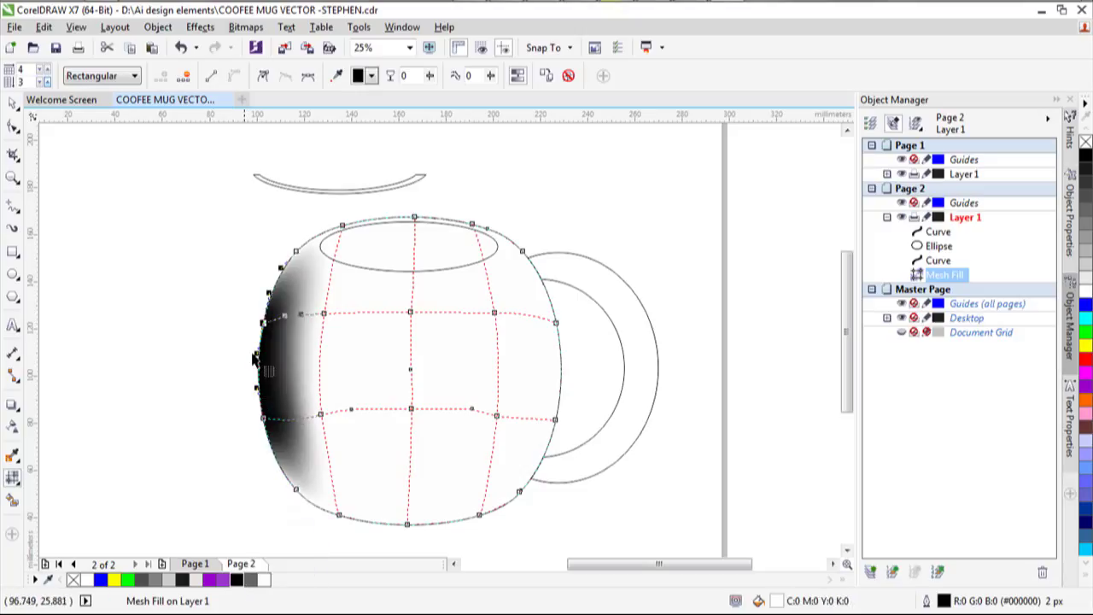
{"action": "left_click", "coordinate": [294, 251]}
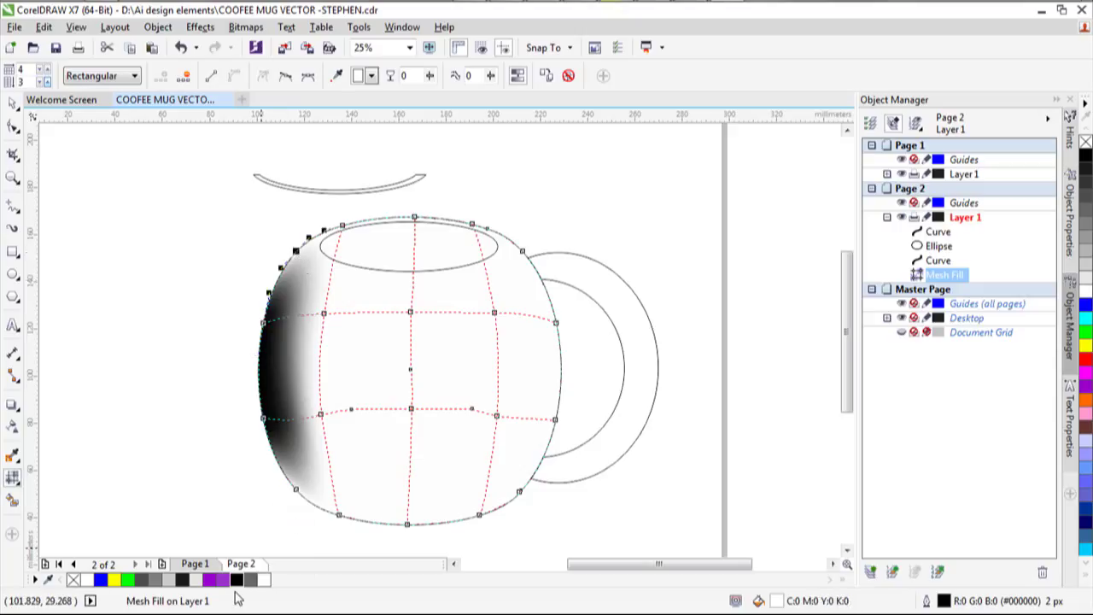
{"action": "left_click", "coordinate": [239, 580]}
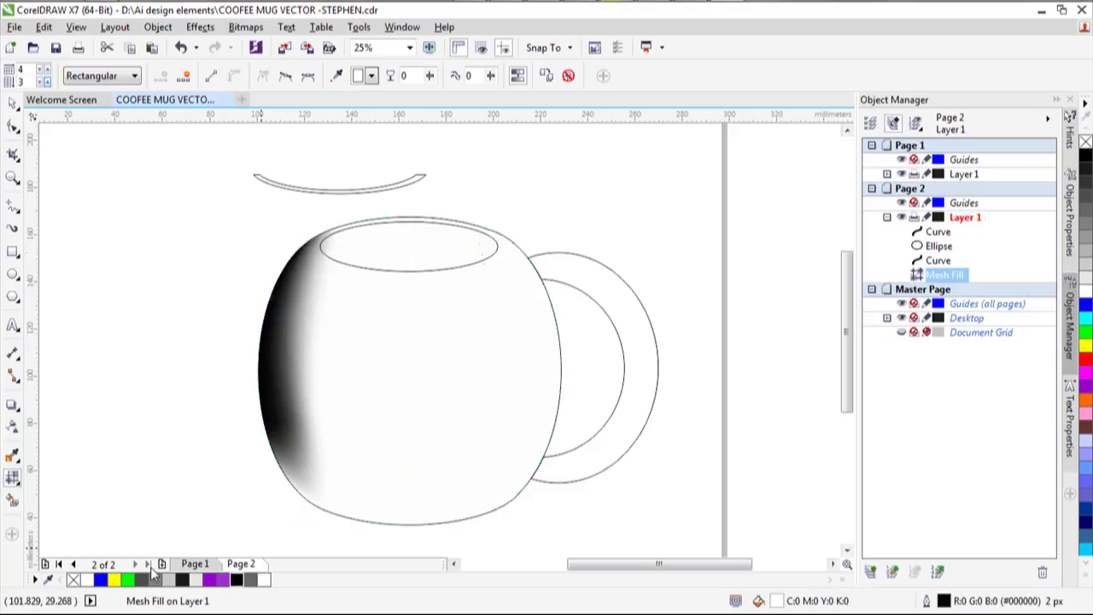
{"action": "left_click", "coordinate": [295, 490]}
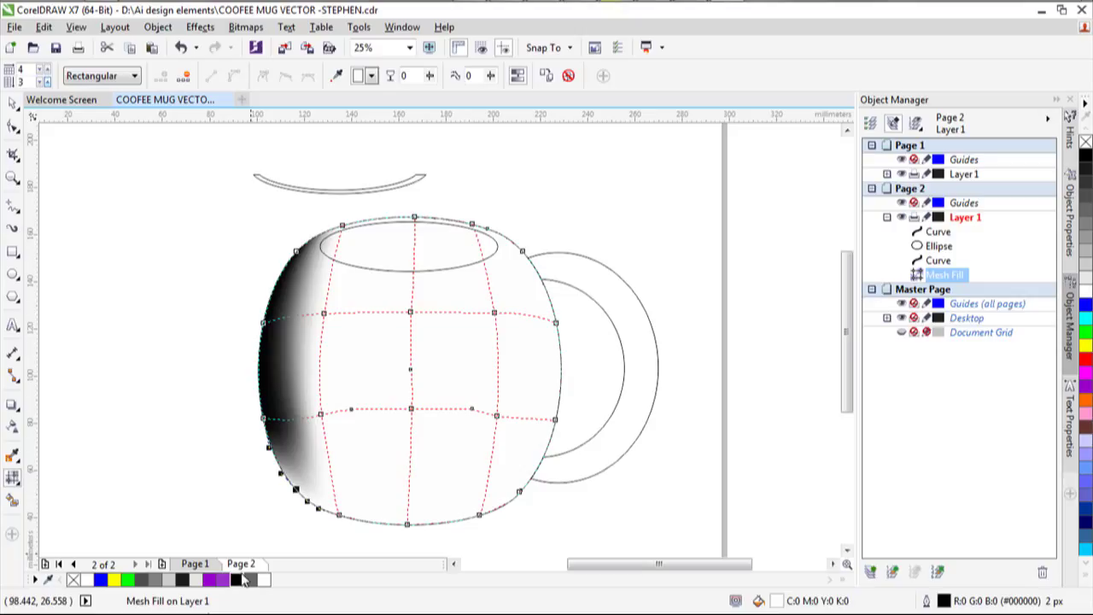
{"action": "left_click", "coordinate": [240, 579]}
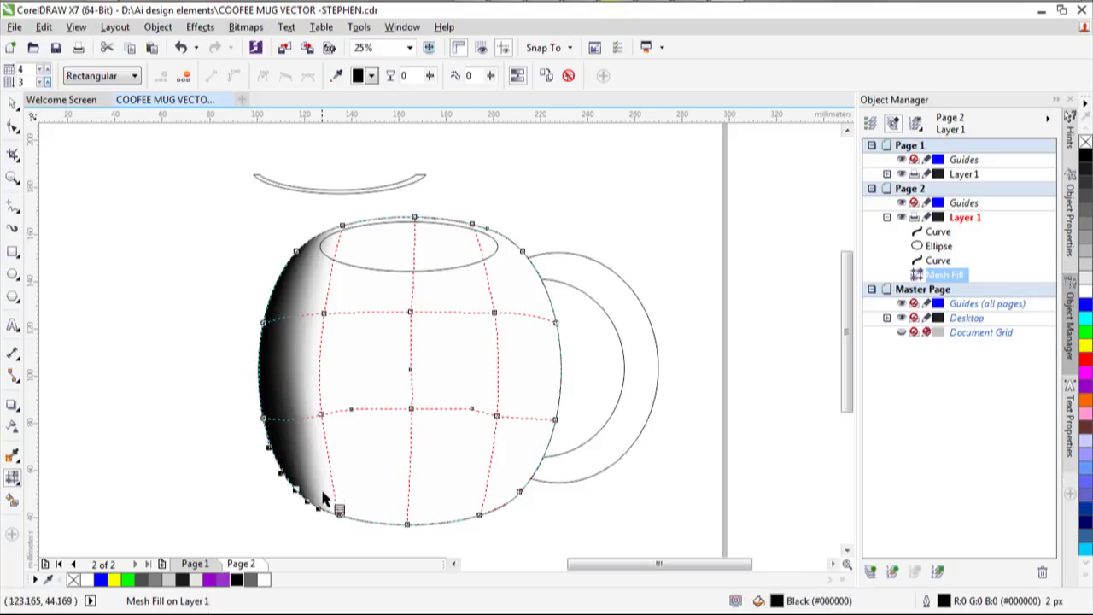
Colour the inner left-column nodes purple and darken the bottom-left node to 90% Black.
{"action": "left_click", "coordinate": [322, 415]}
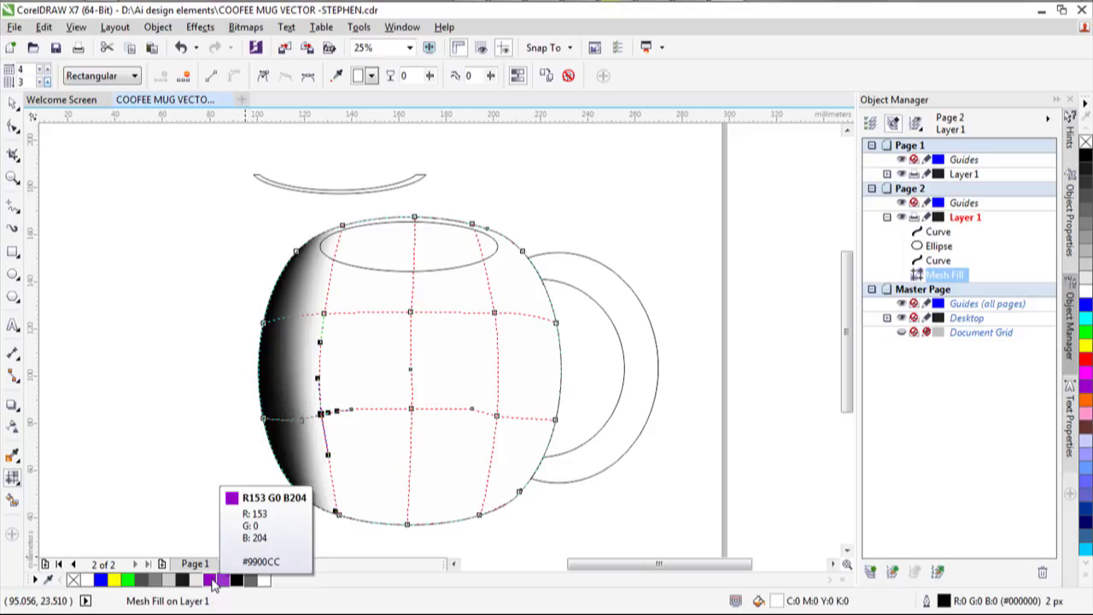
{"action": "left_click", "coordinate": [213, 581]}
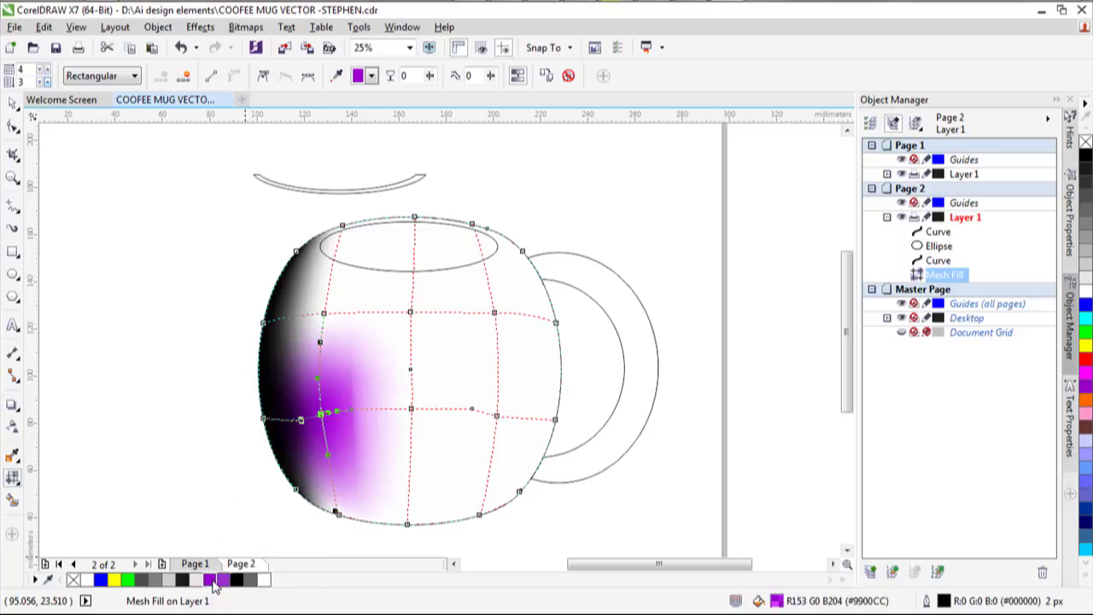
{"action": "left_click", "coordinate": [338, 514]}
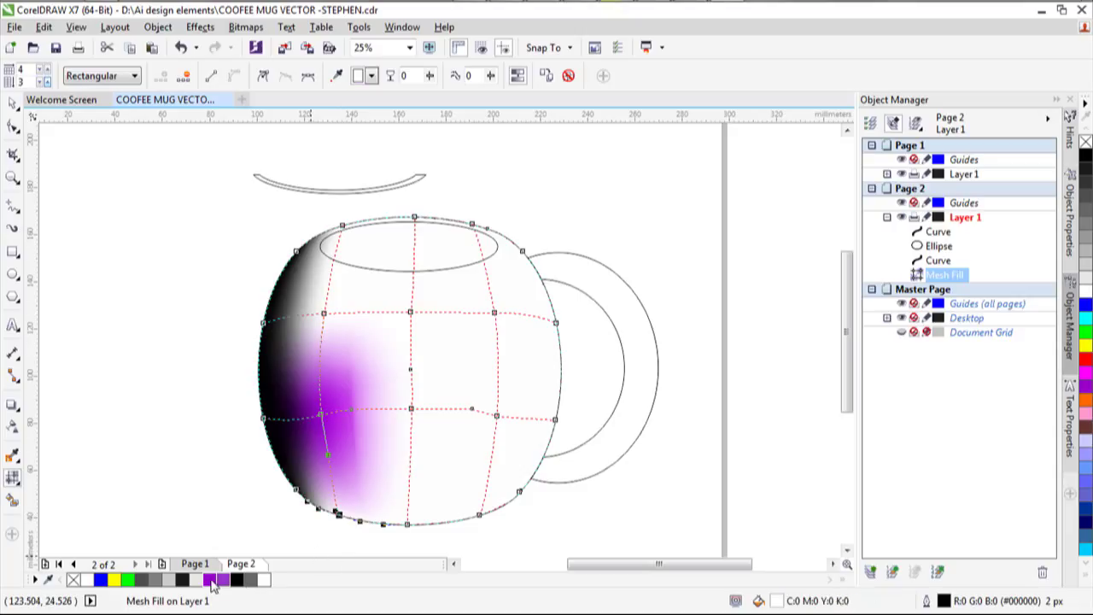
{"action": "left_click", "coordinate": [183, 580]}
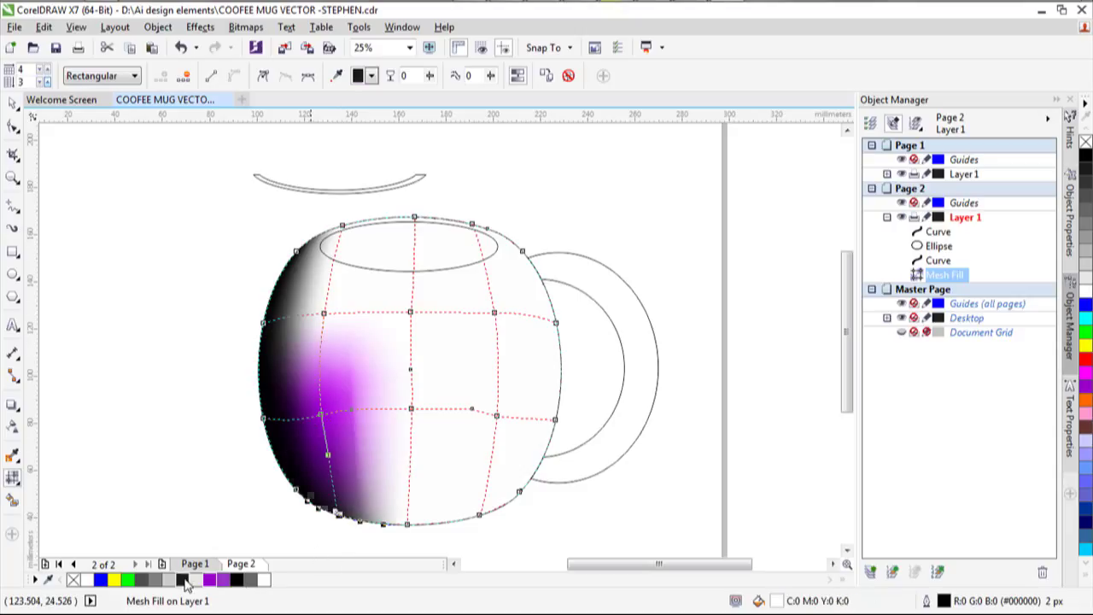
{"action": "left_click", "coordinate": [324, 312]}
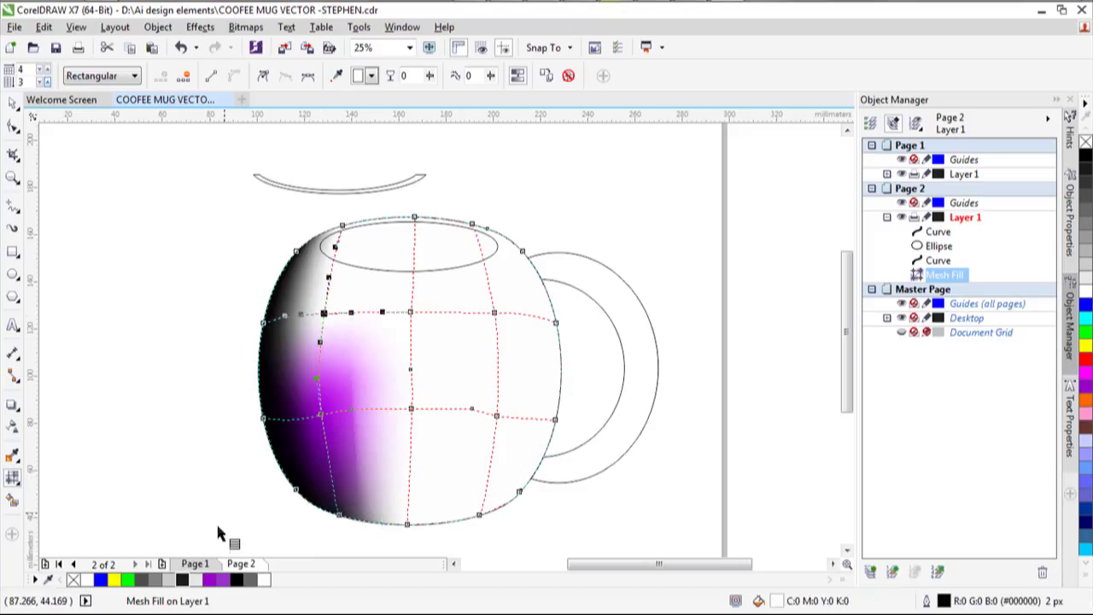
{"action": "left_click", "coordinate": [211, 581]}
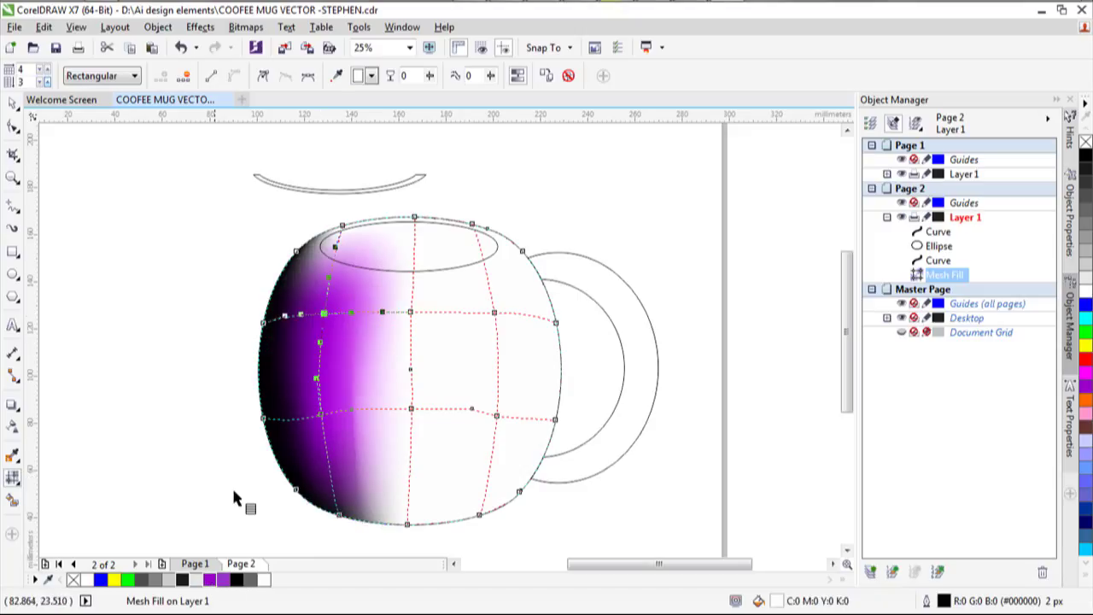
Fill the top-edge nodes and the central column of the mug mesh purple.
{"action": "left_click", "coordinate": [342, 227]}
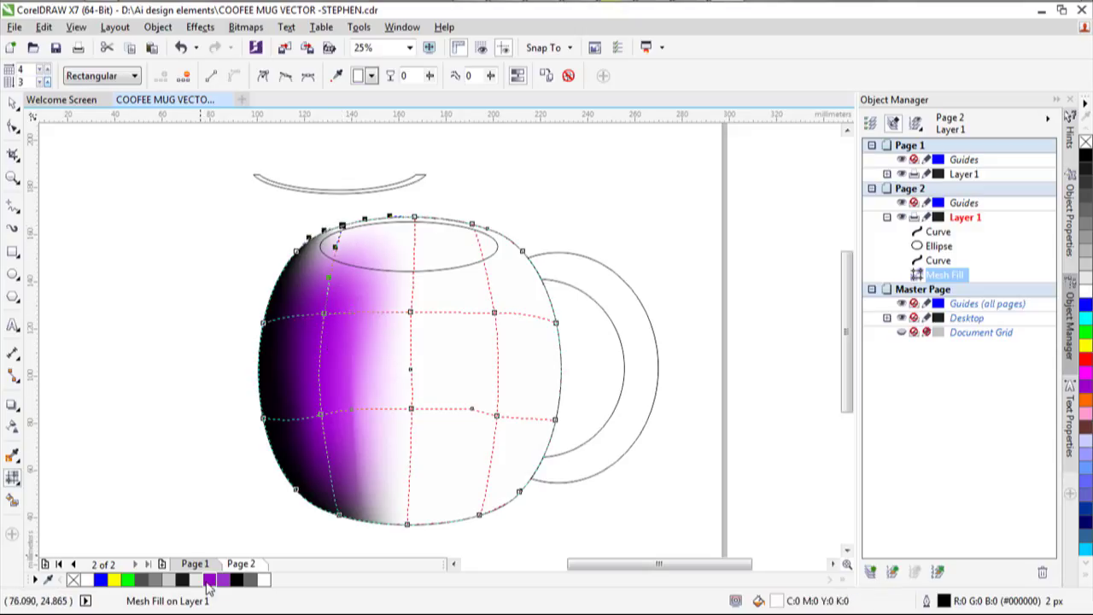
{"action": "left_click", "coordinate": [210, 580]}
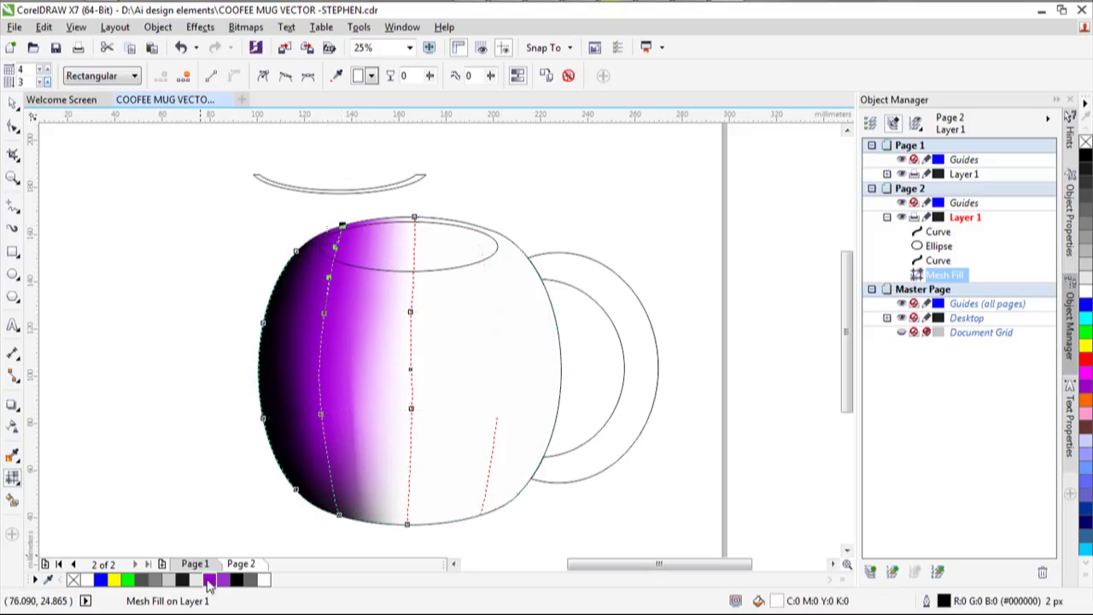
{"action": "left_click", "coordinate": [415, 218]}
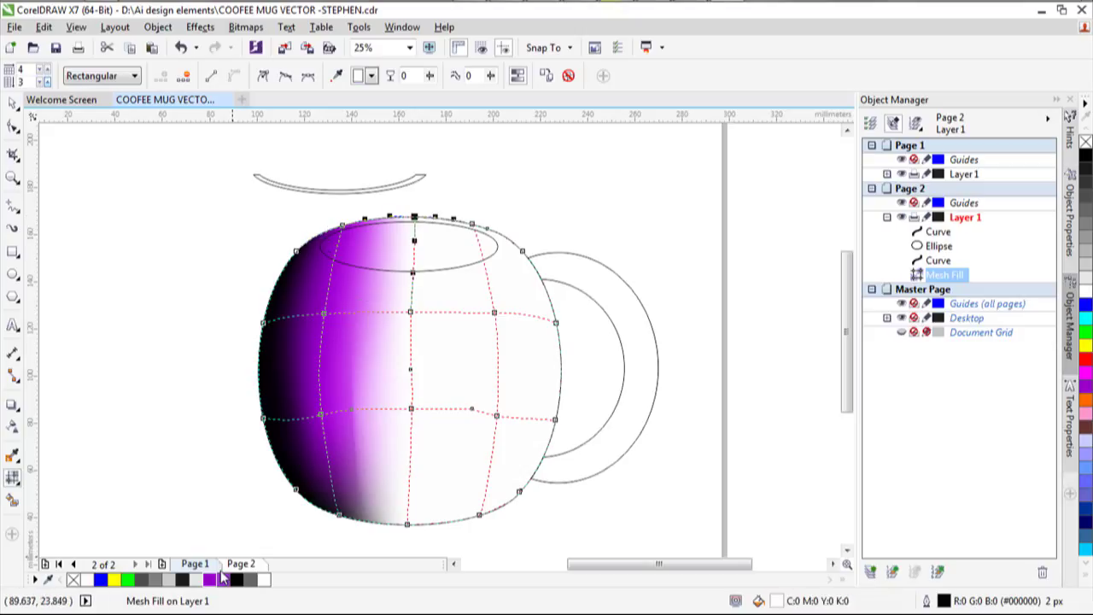
{"action": "left_click", "coordinate": [211, 580]}
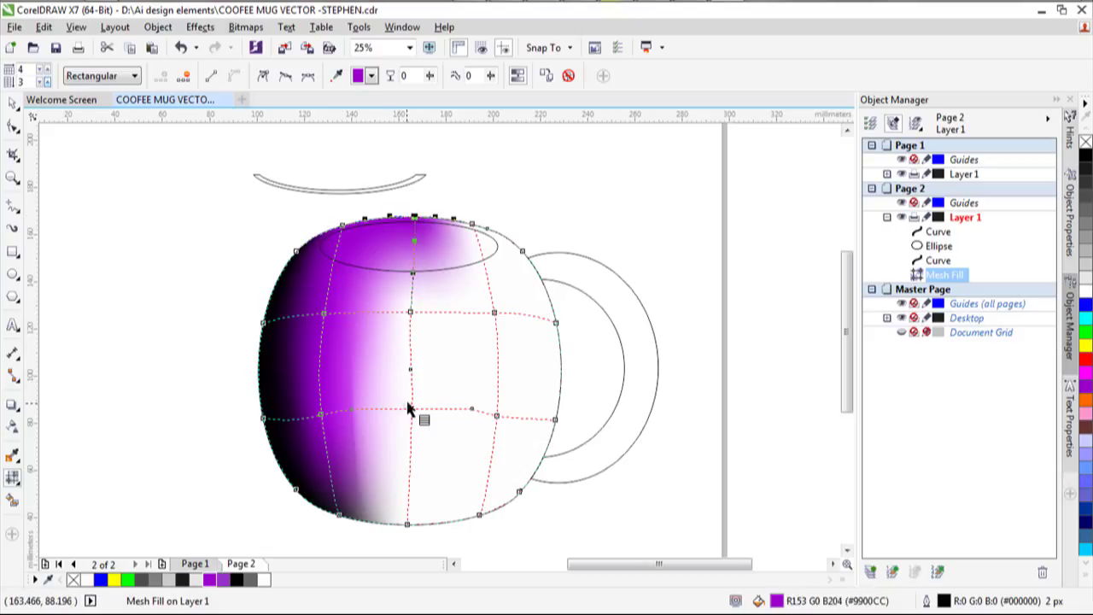
{"action": "left_click", "coordinate": [410, 408]}
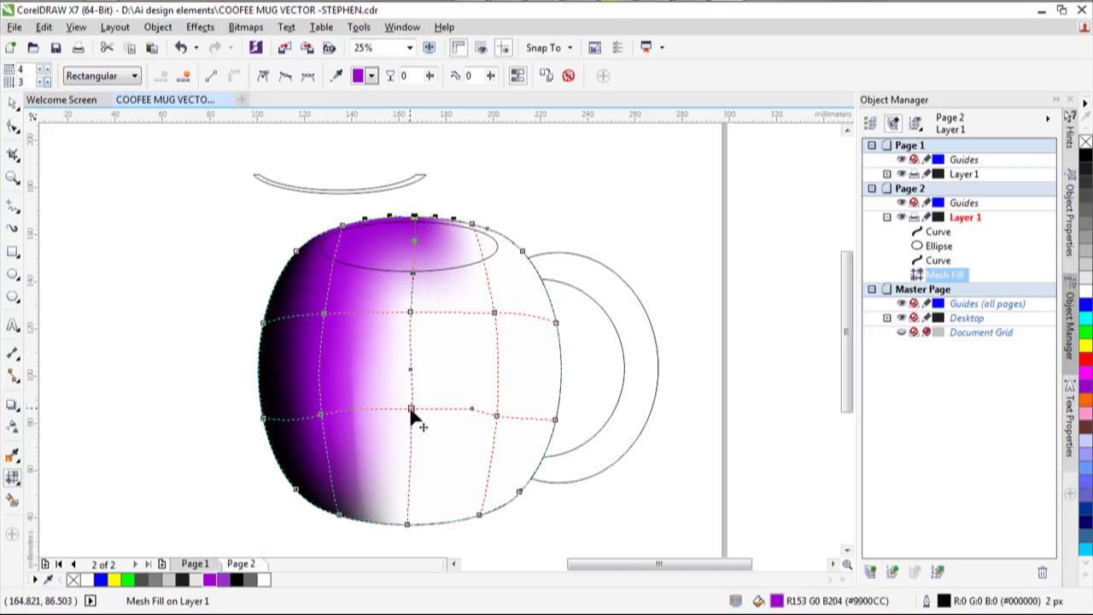
{"action": "left_click", "coordinate": [211, 581]}
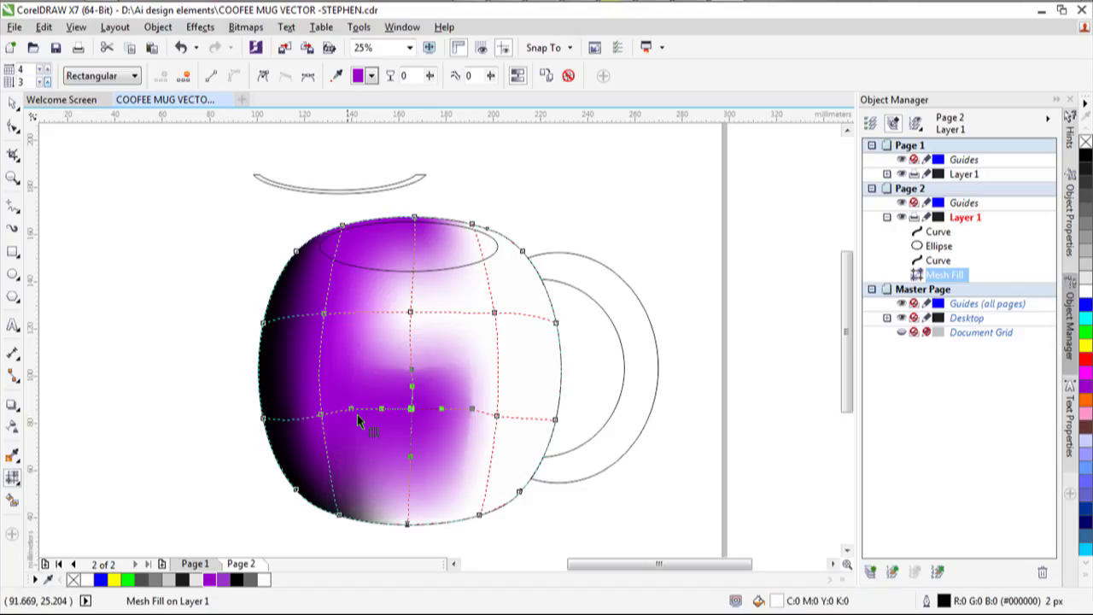
{"action": "left_click", "coordinate": [411, 314]}
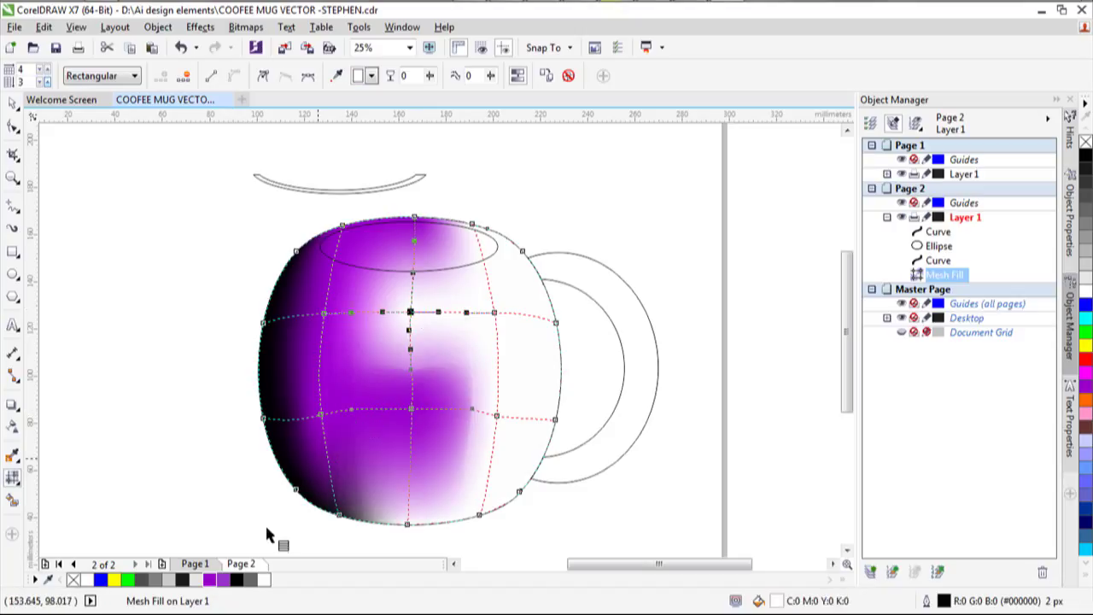
{"action": "left_click", "coordinate": [211, 580]}
{"action": "left_click", "coordinate": [408, 525]}
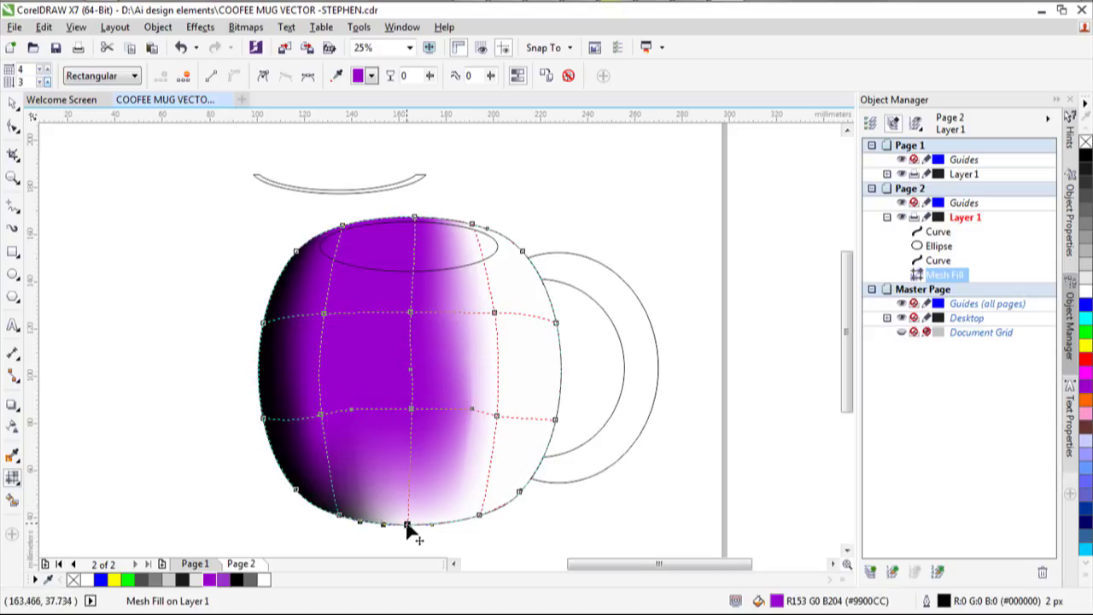
{"action": "left_click", "coordinate": [221, 584]}
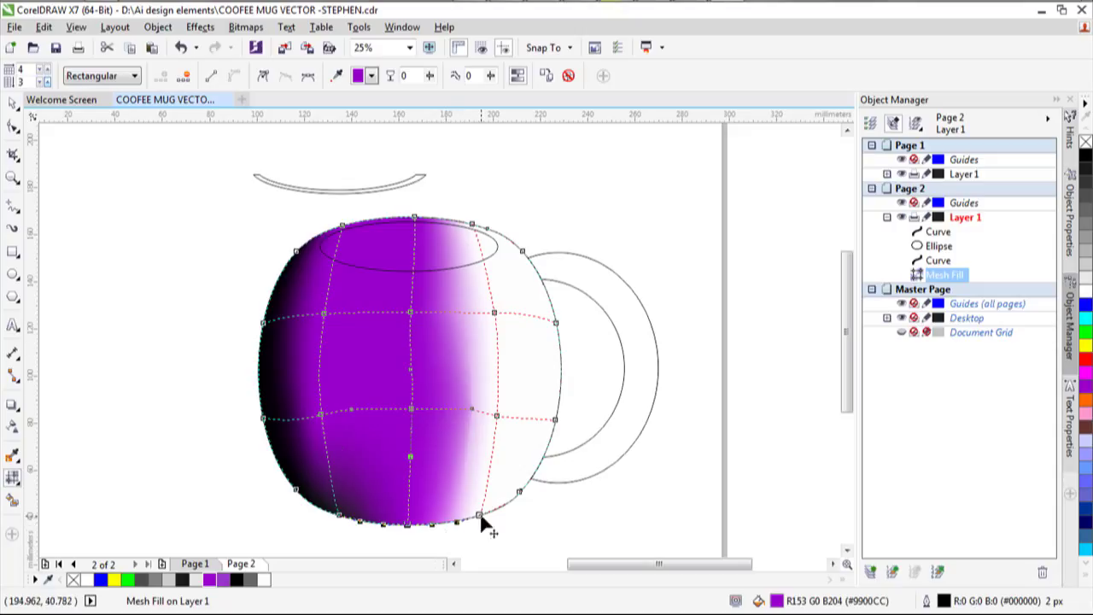
Colour the right-side mesh nodes, lower-right to upper-right, purple.
{"action": "left_click", "coordinate": [479, 514]}
{"action": "left_click", "coordinate": [481, 514]}
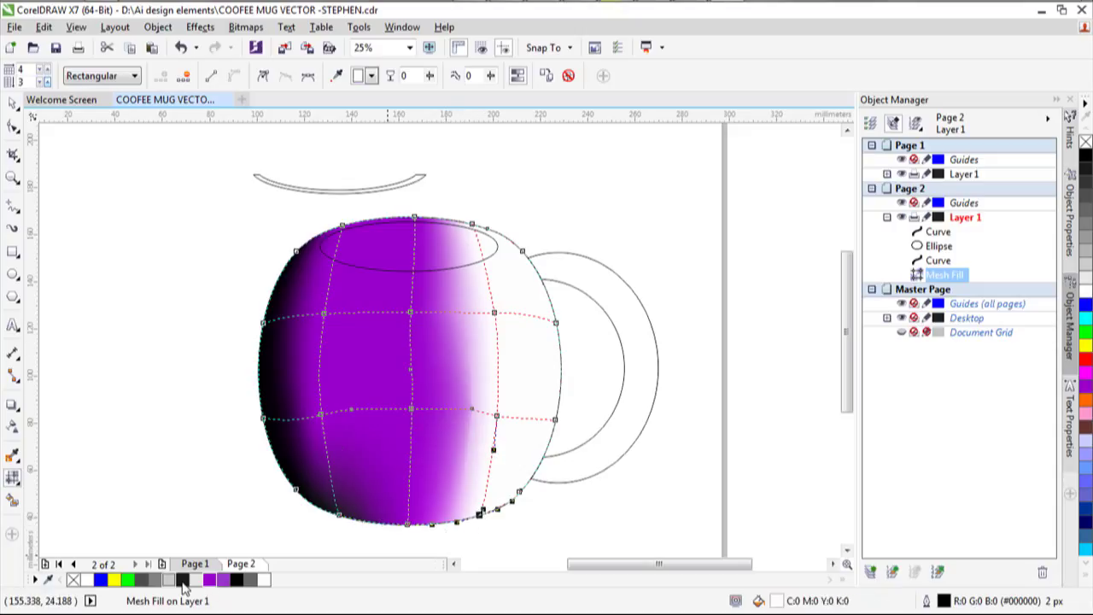
{"action": "left_click", "coordinate": [210, 580]}
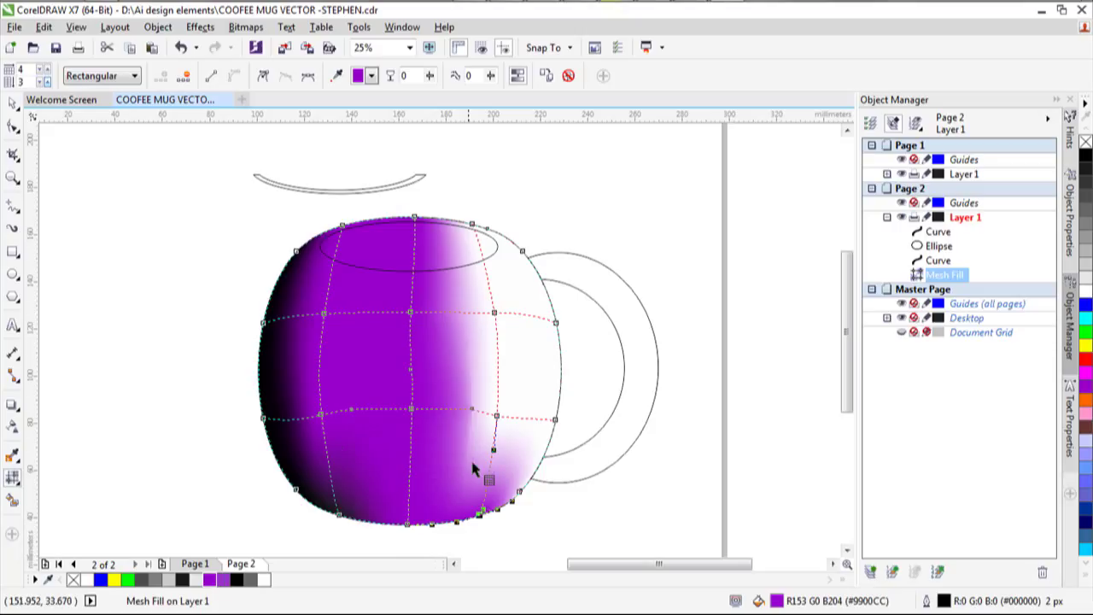
{"action": "left_click", "coordinate": [496, 416]}
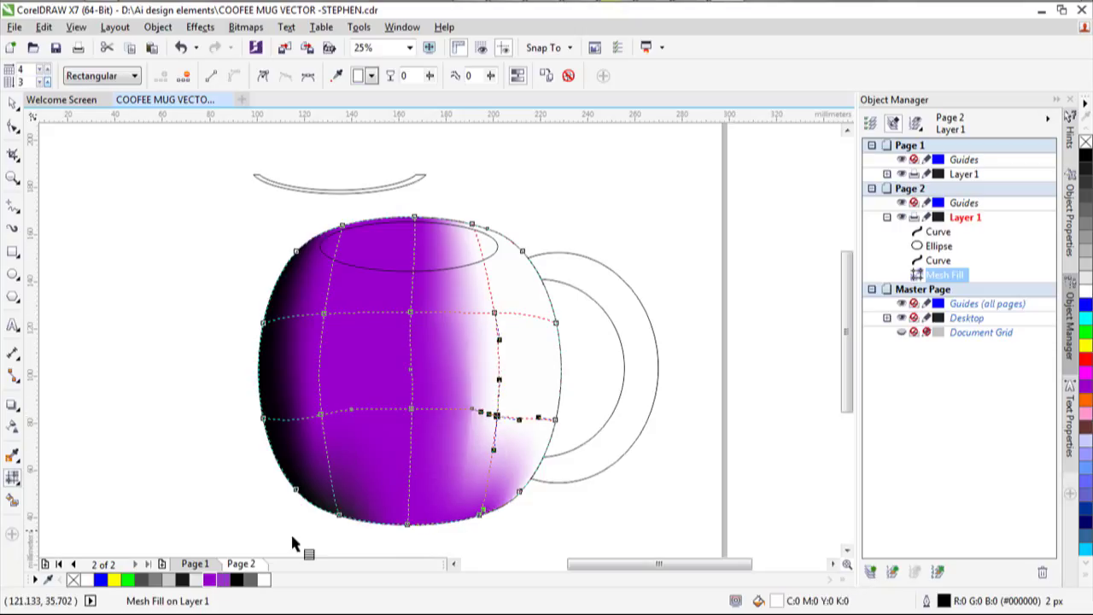
{"action": "left_click", "coordinate": [213, 580]}
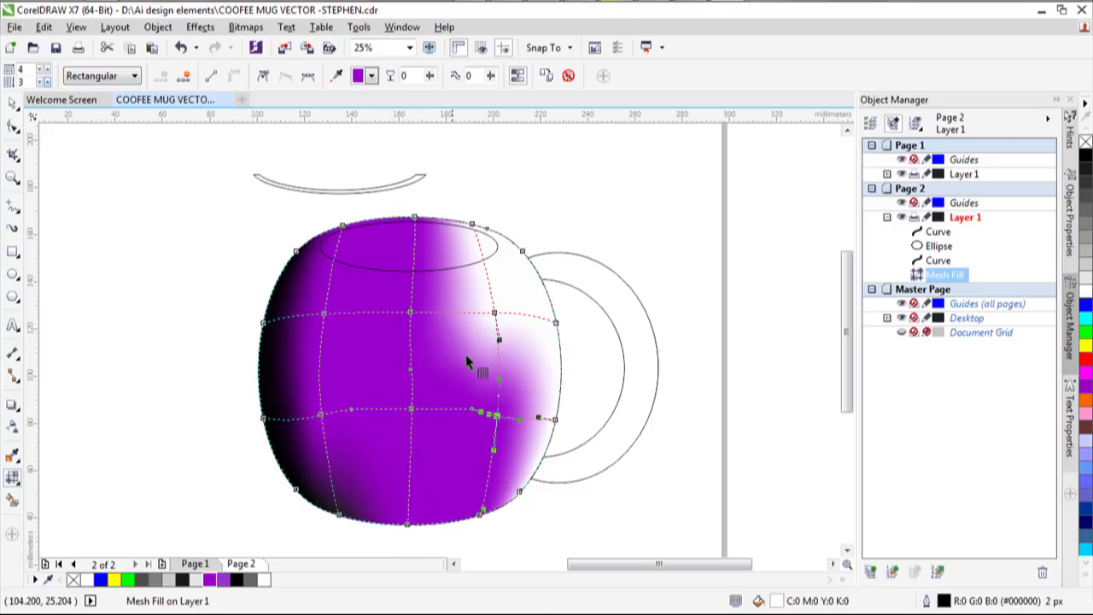
{"action": "left_click", "coordinate": [494, 314]}
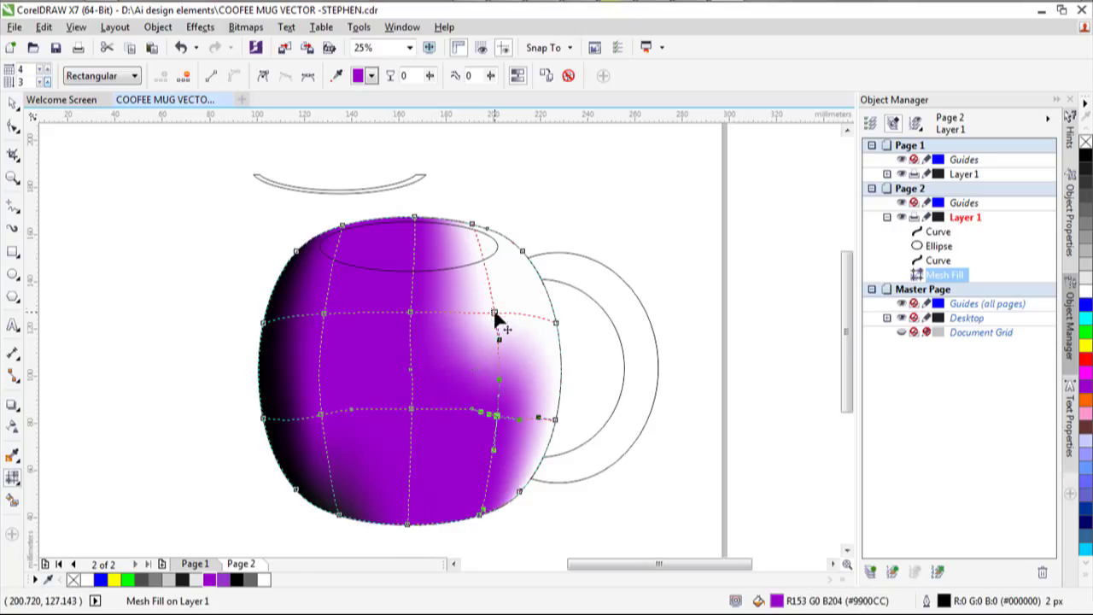
{"action": "left_click", "coordinate": [211, 581]}
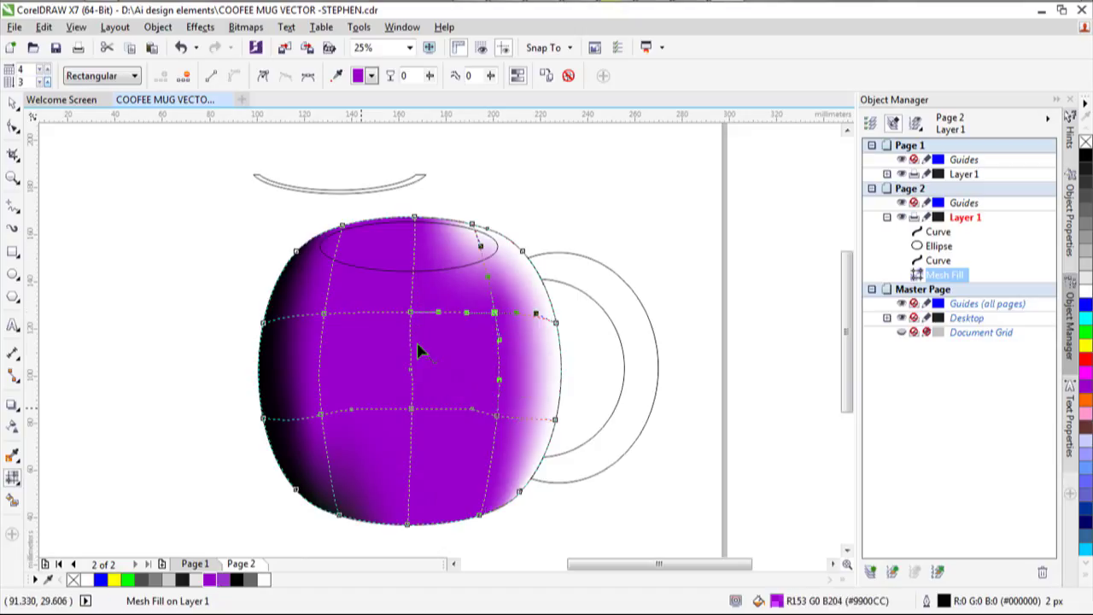
Give the top-right rim node a light grey highlight.
{"action": "left_click", "coordinate": [475, 227]}
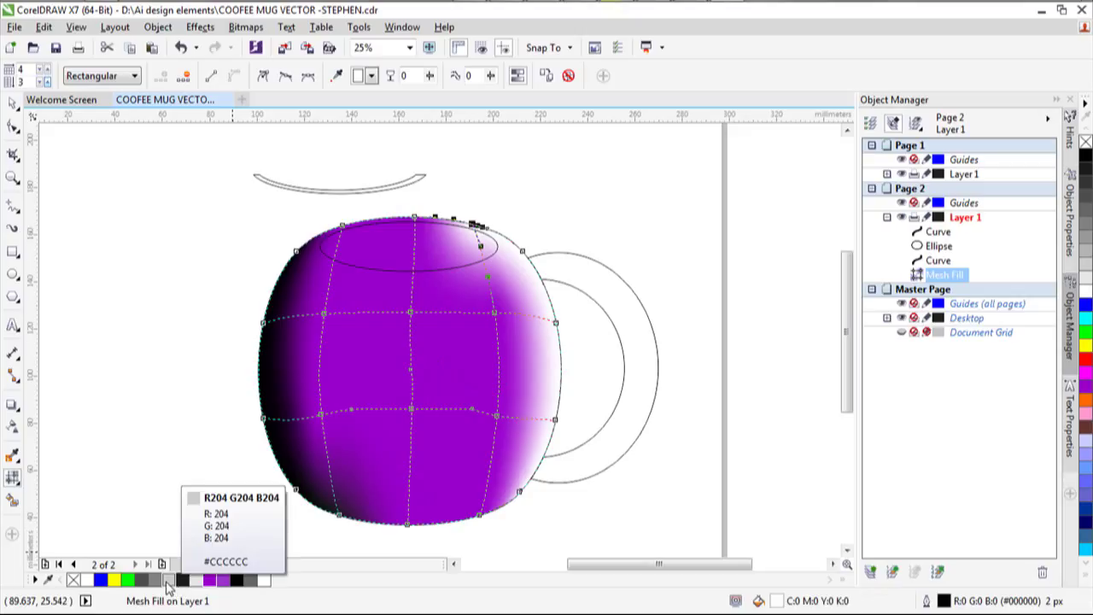
{"action": "left_click", "coordinate": [158, 584]}
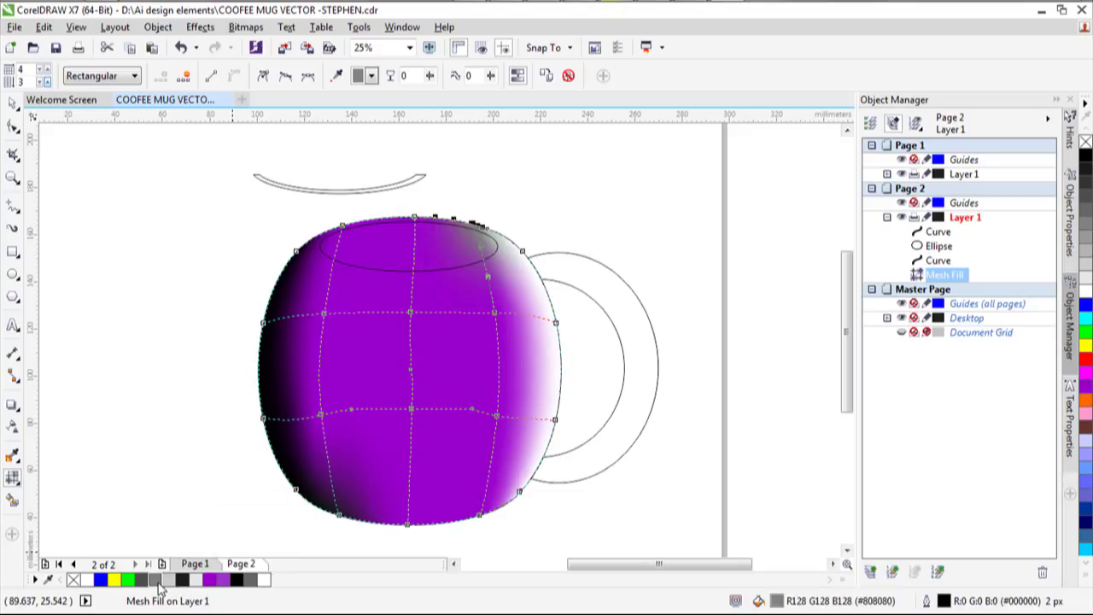
{"action": "left_click", "coordinate": [170, 582]}
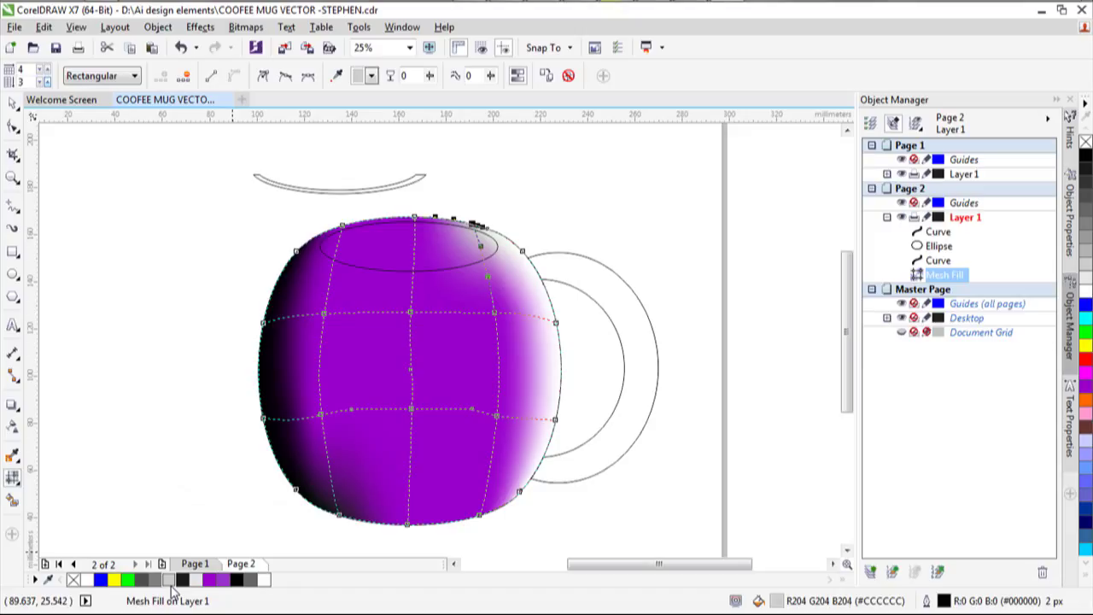
Colour the mug's right-edge nodes, top to lower-right, a lighter purple.
{"action": "left_click", "coordinate": [523, 253]}
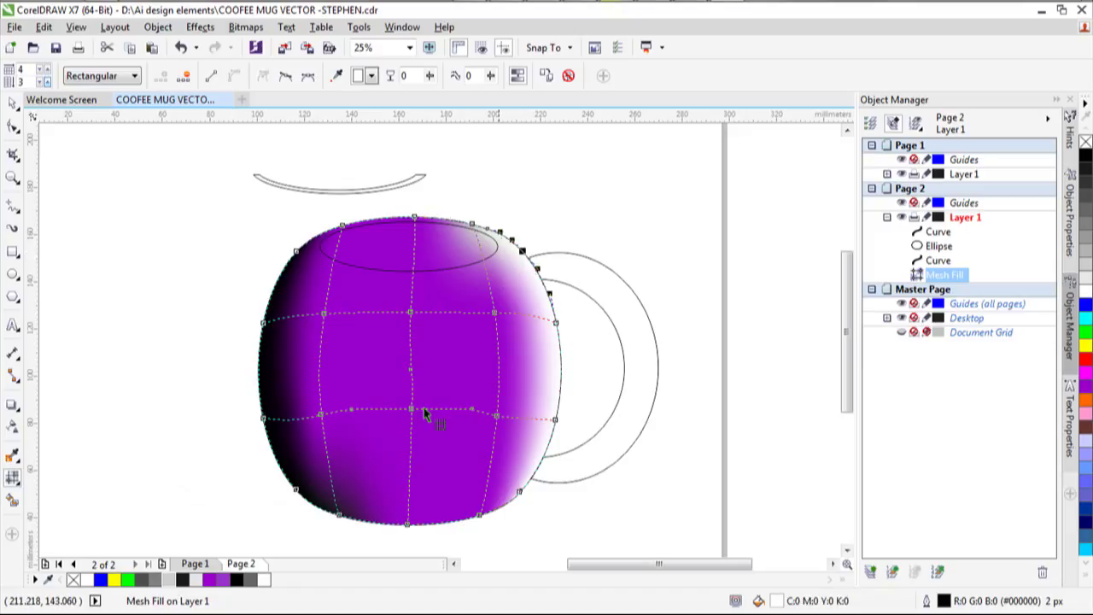
{"action": "left_click", "coordinate": [228, 581]}
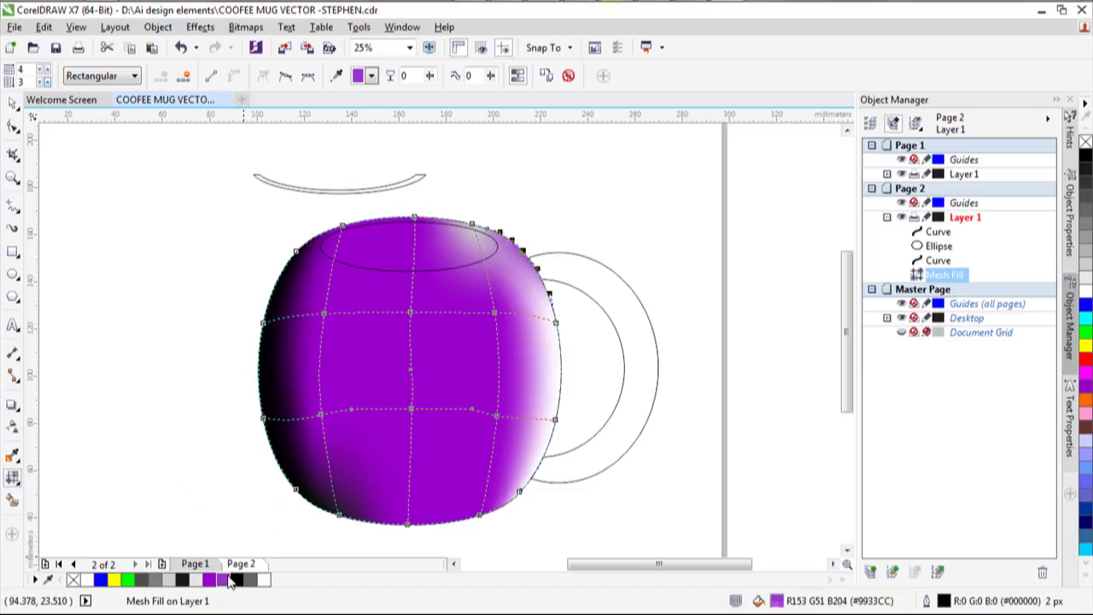
{"action": "left_click", "coordinate": [555, 323]}
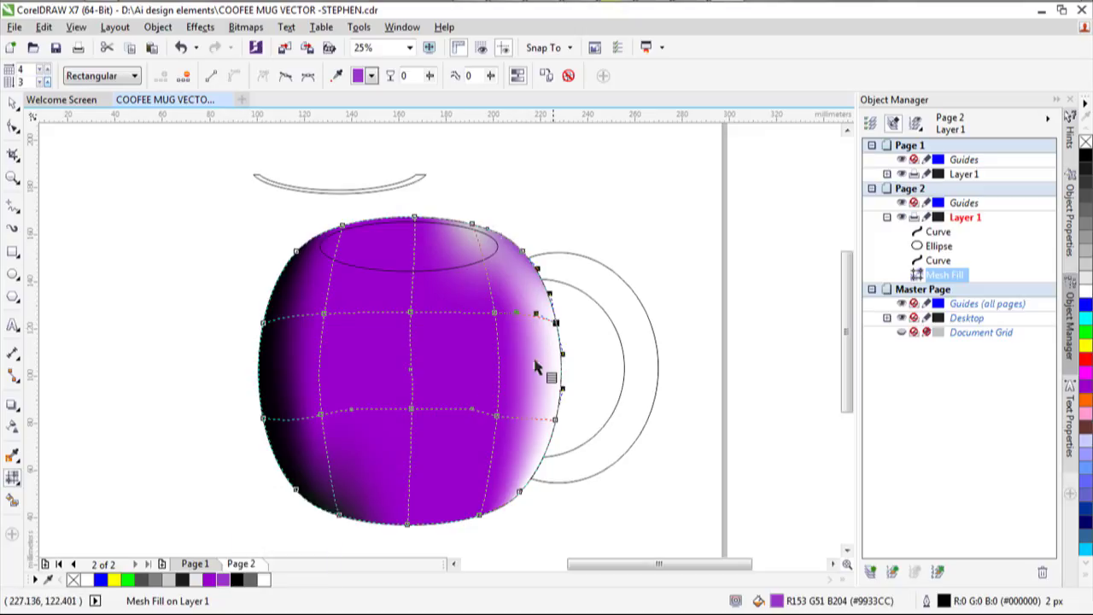
{"action": "left_click", "coordinate": [228, 581]}
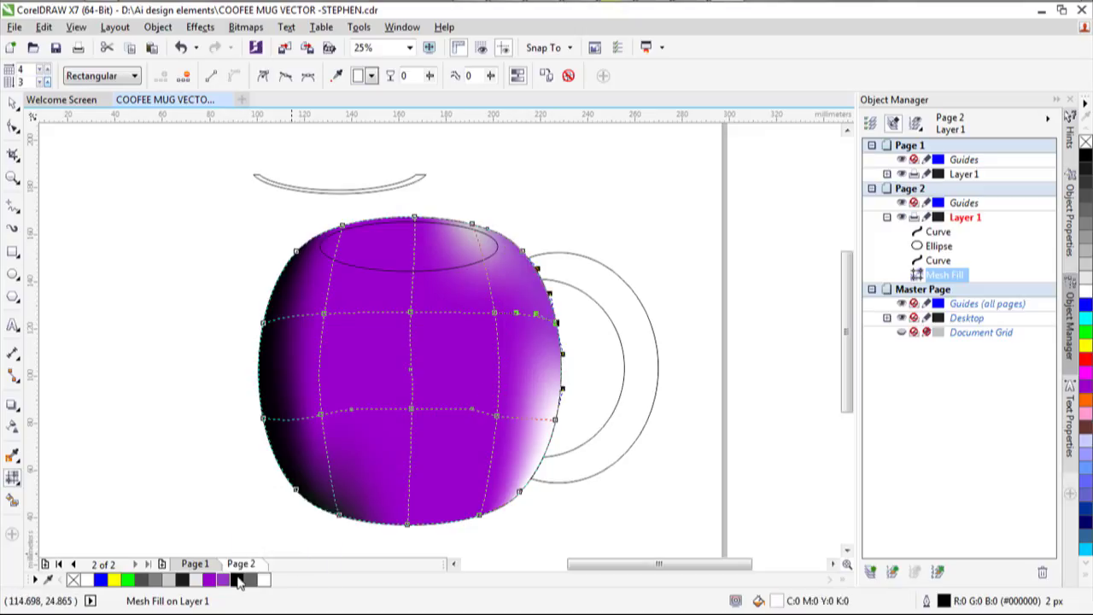
{"action": "left_click", "coordinate": [555, 421]}
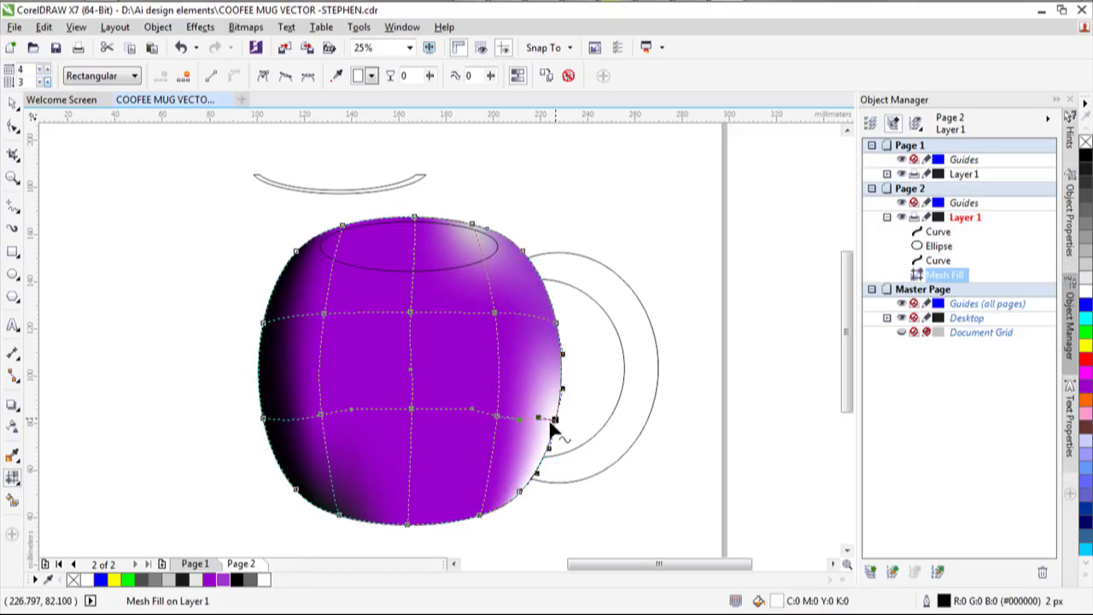
{"action": "left_click", "coordinate": [222, 582]}
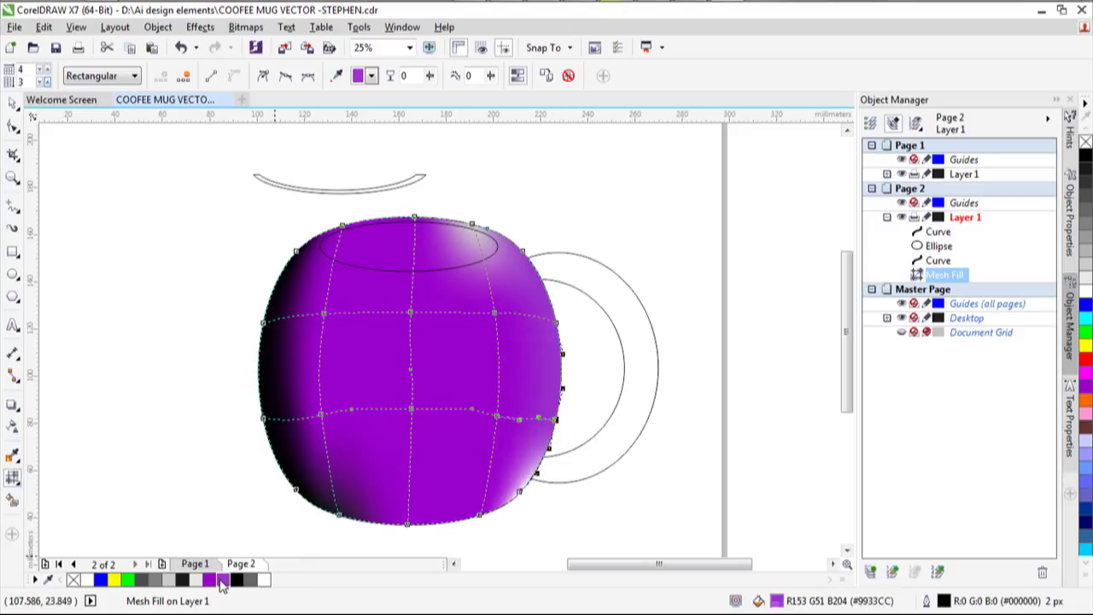
{"action": "left_click", "coordinate": [516, 497]}
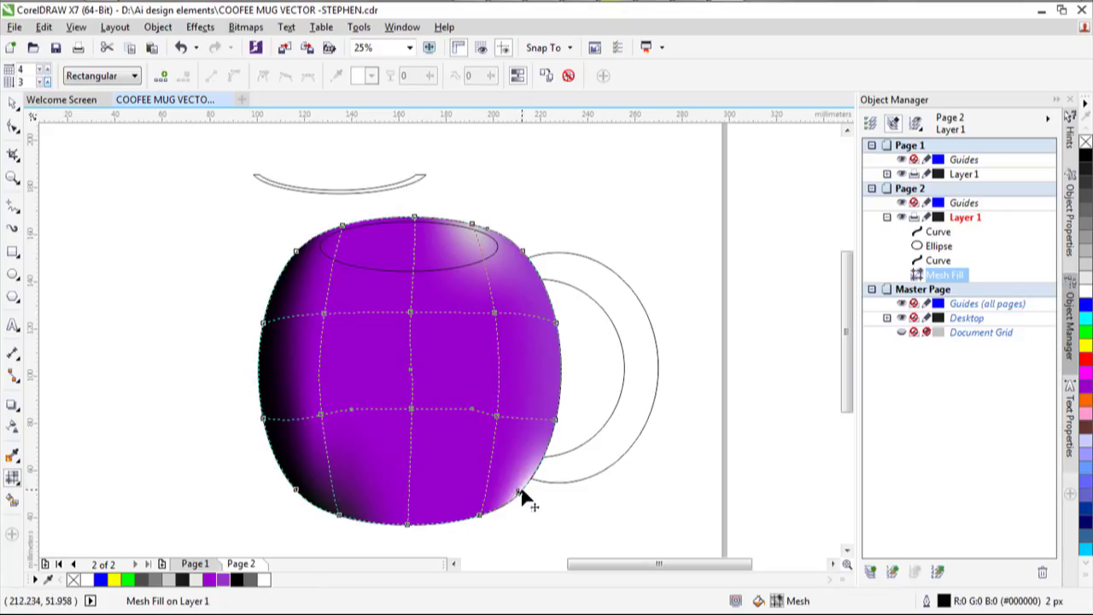
{"action": "left_click", "coordinate": [520, 493]}
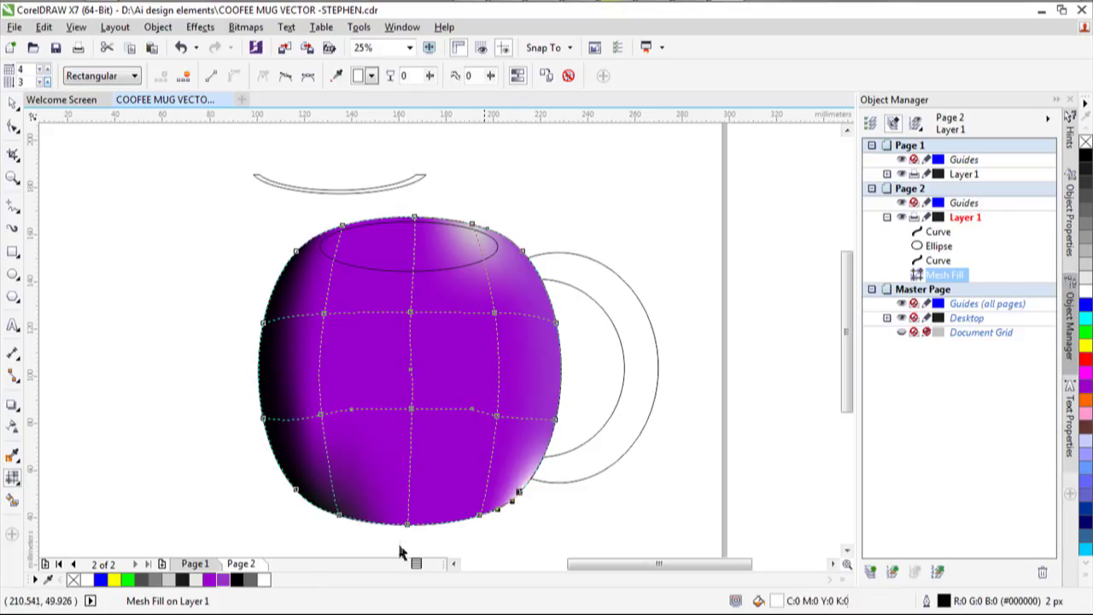
{"action": "left_click", "coordinate": [225, 581]}
{"action": "scroll", "coordinate": [426, 423], "scroll_direction": "down", "scroll_amount": 2}
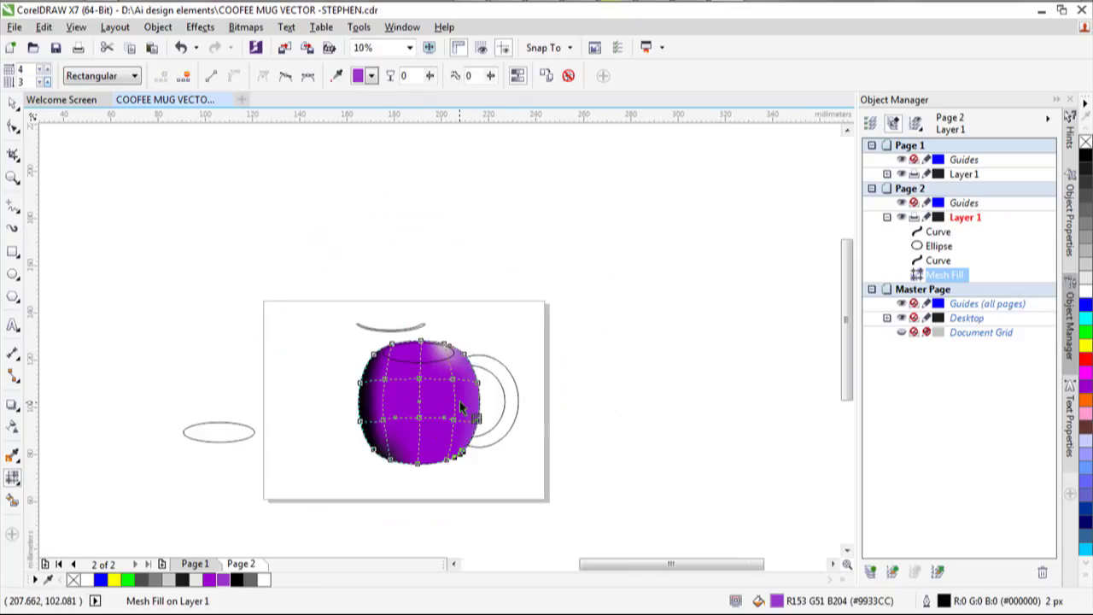
{"action": "scroll", "coordinate": [363, 388], "scroll_direction": "up", "scroll_amount": 3}
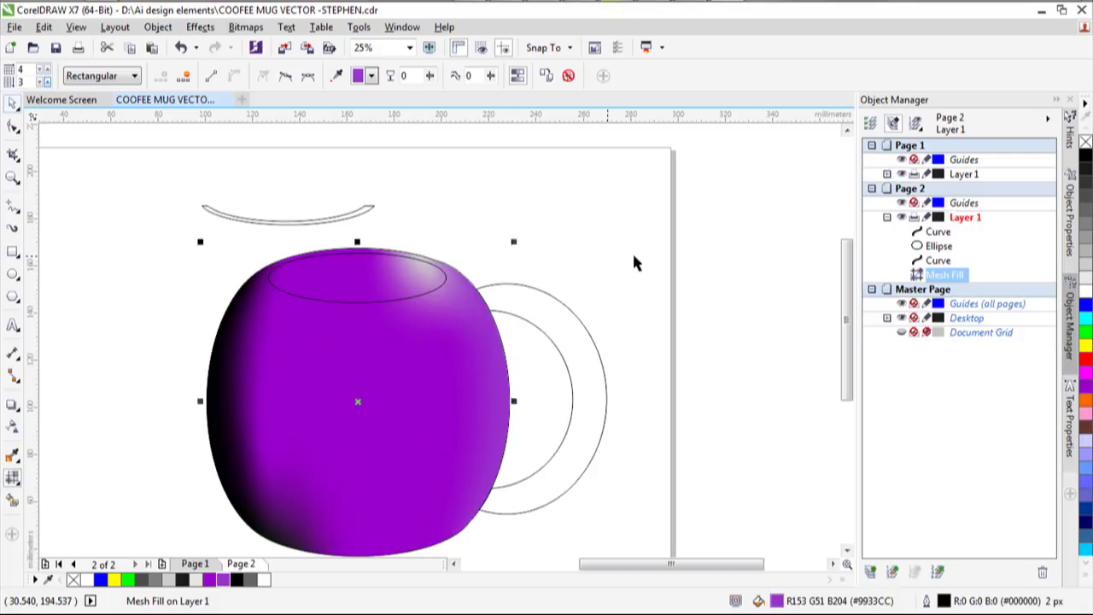
Apply a Mesh Fill to the crescent handle with 3 grid columns, then select its bottom node.
{"action": "left_click", "coordinate": [720, 403]}
{"action": "left_click", "coordinate": [536, 345]}
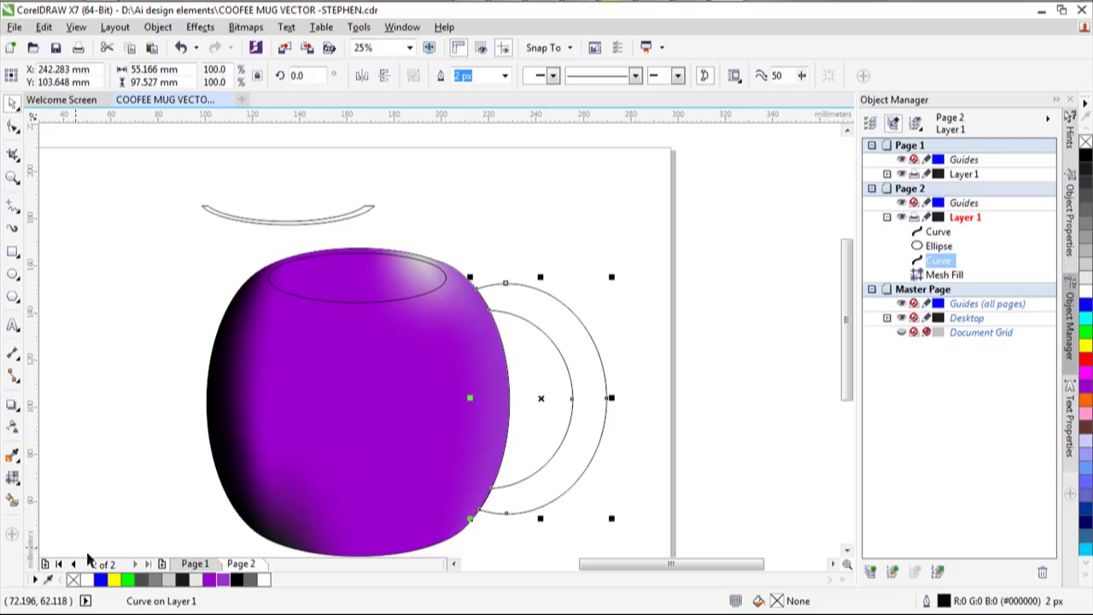
{"action": "left_click", "coordinate": [12, 476]}
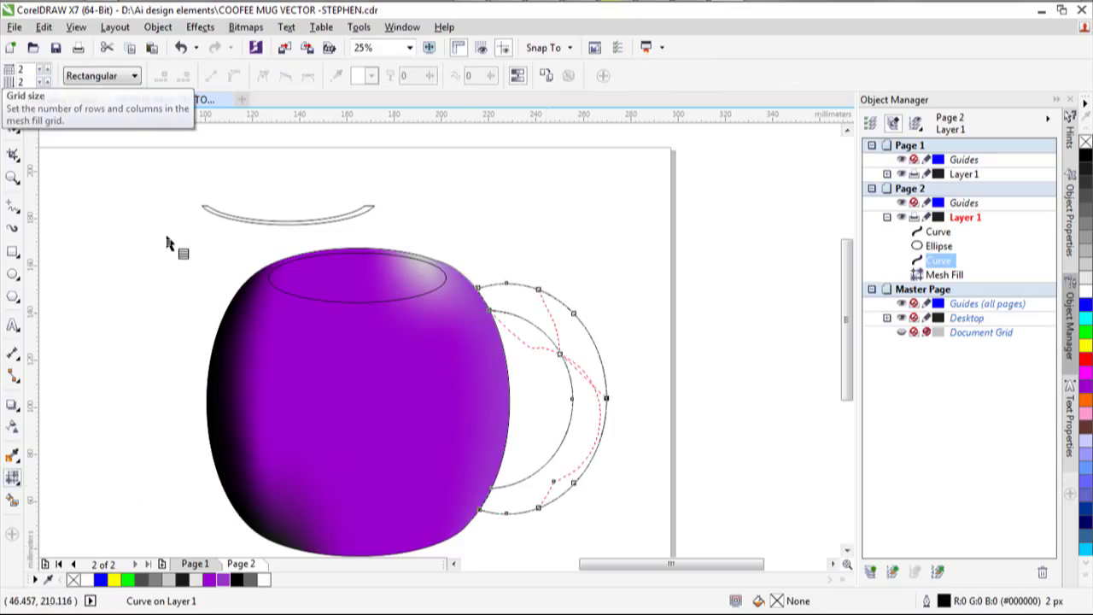
{"action": "left_click", "coordinate": [47, 70]}
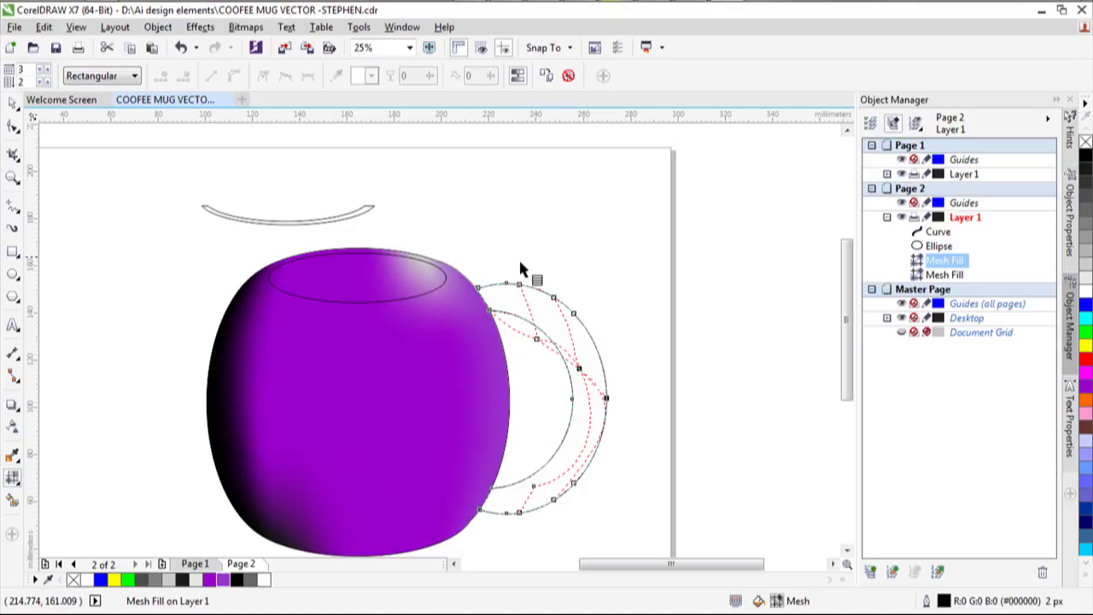
{"action": "left_click", "coordinate": [518, 513]}
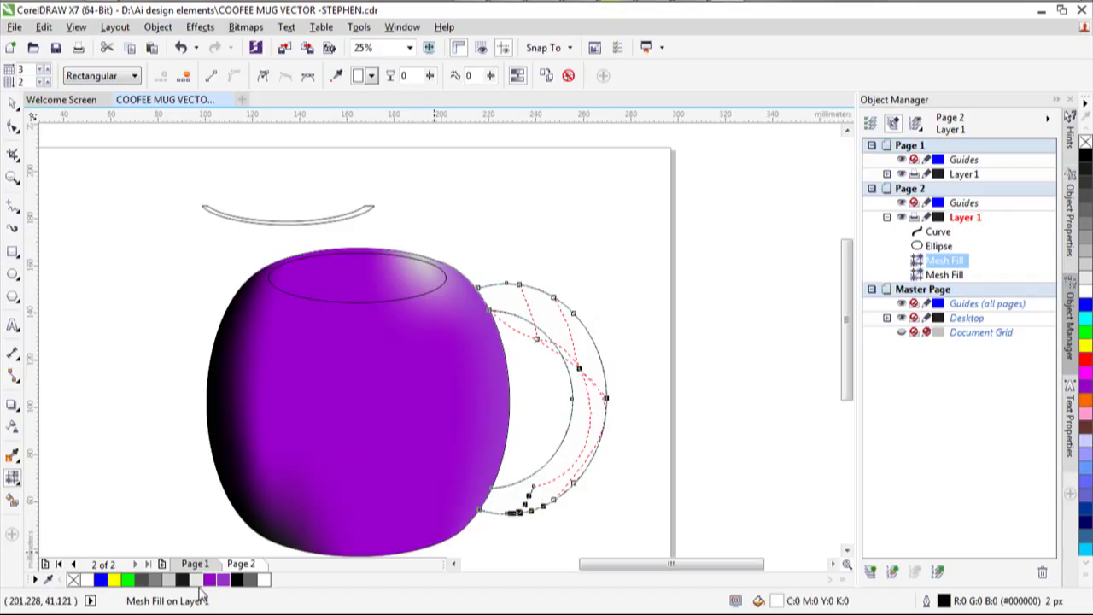
Shade the handle's base black, colour nearby nodes purple, and nudge a node to reshape shading.
{"action": "left_click", "coordinate": [236, 579]}
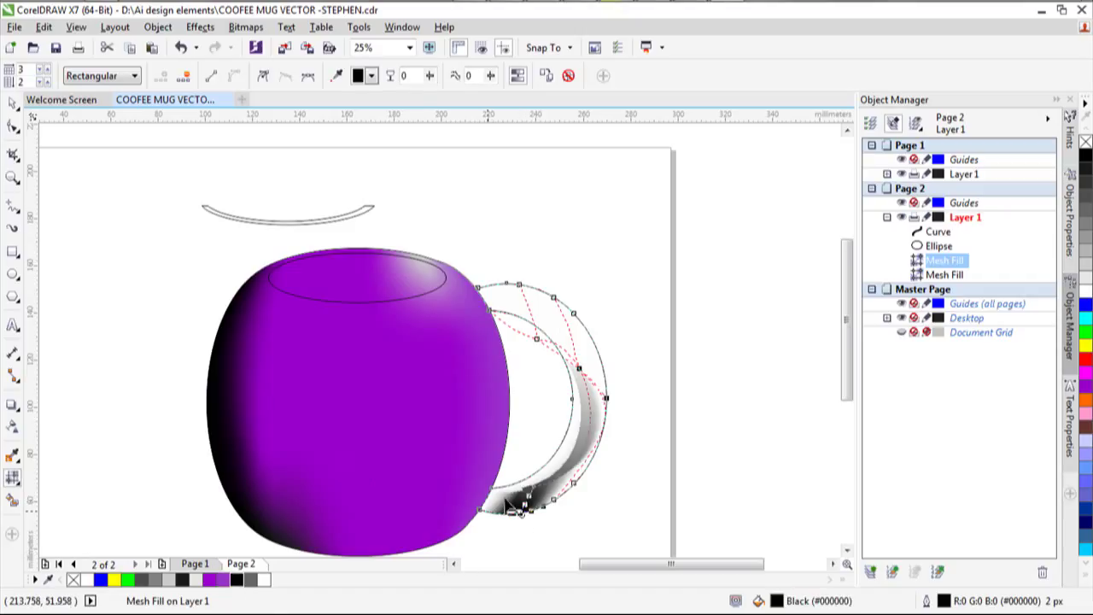
{"action": "left_click", "coordinate": [572, 483]}
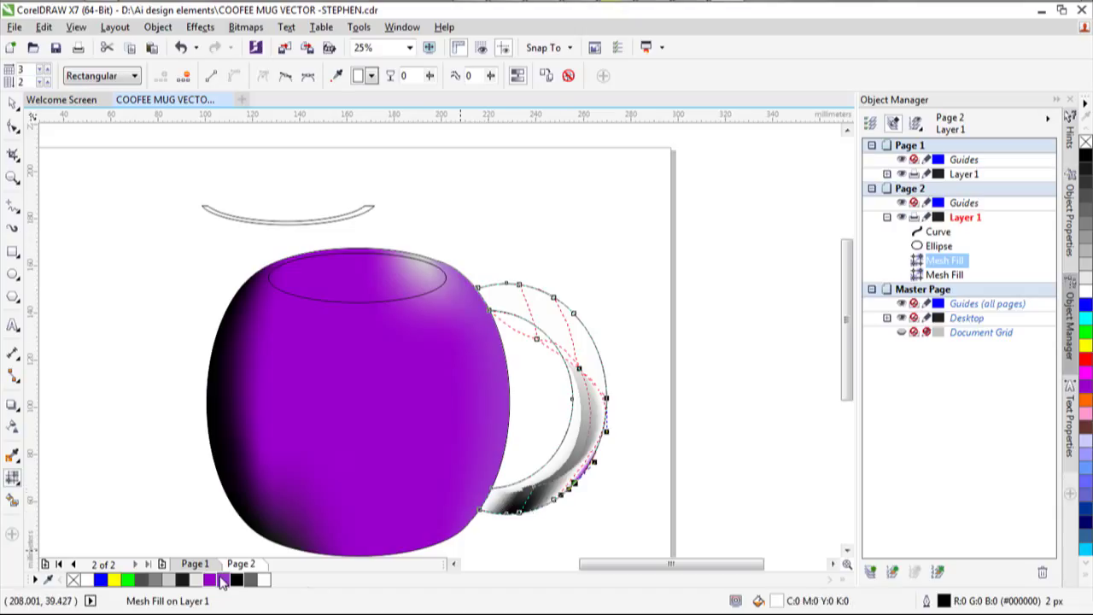
{"action": "left_click", "coordinate": [210, 580]}
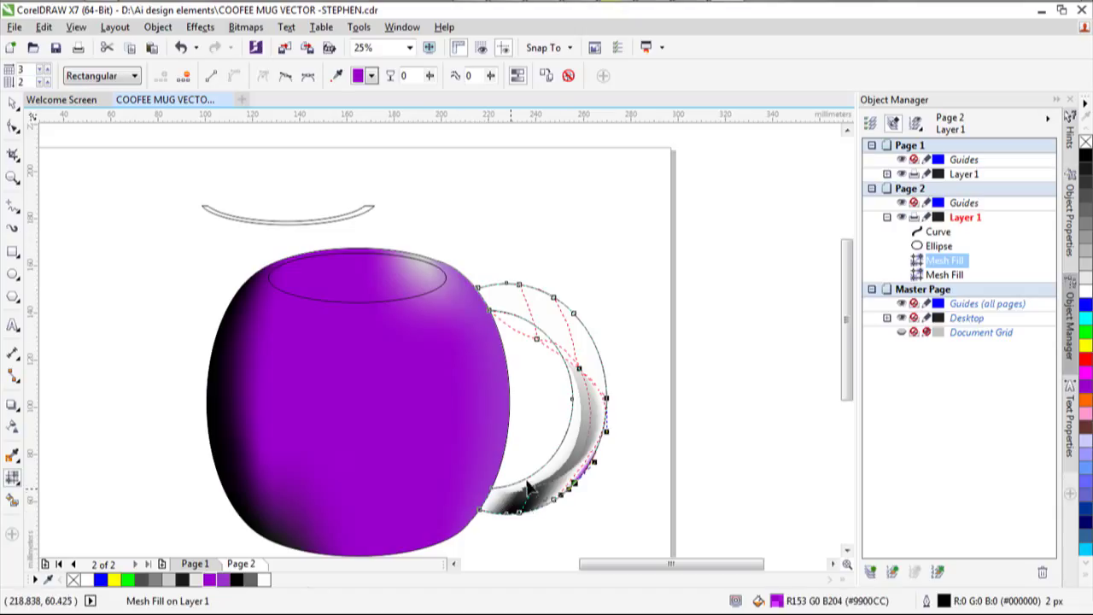
{"action": "left_click", "coordinate": [573, 399]}
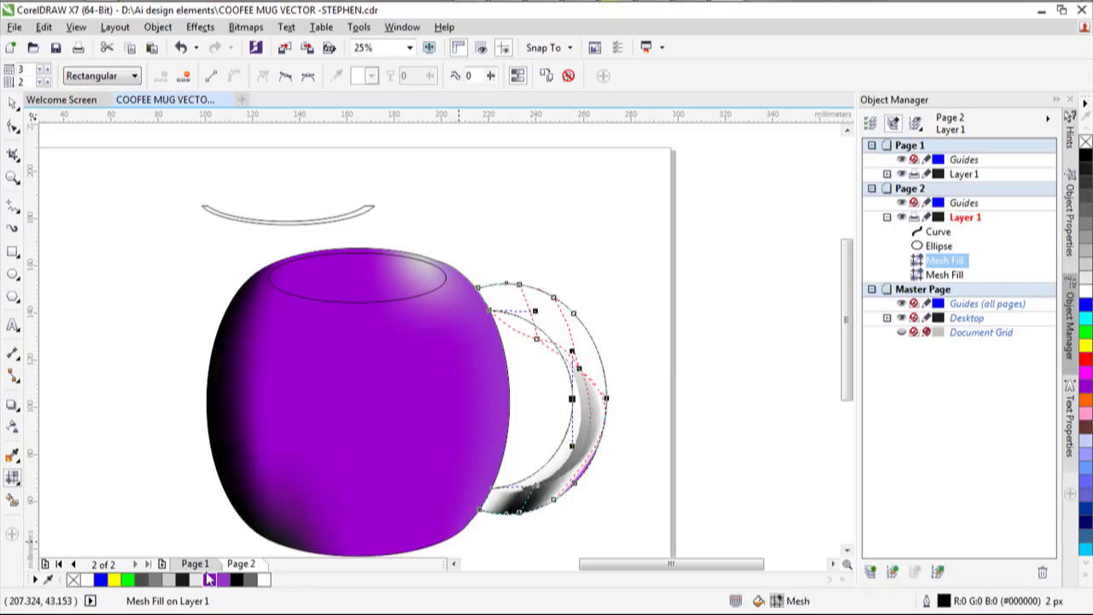
{"action": "left_click", "coordinate": [536, 339]}
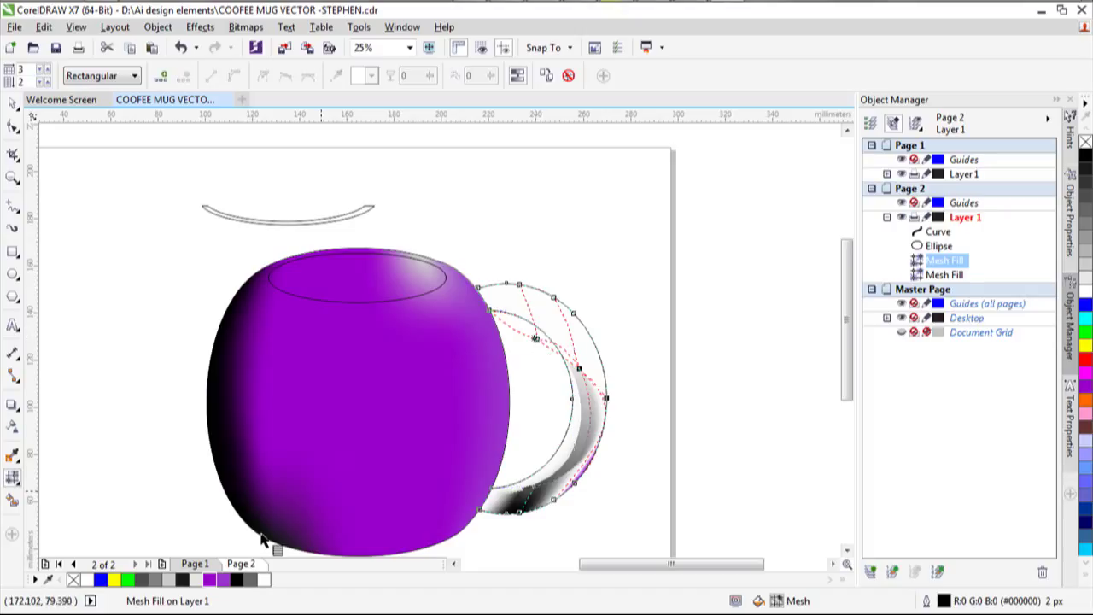
{"action": "left_click", "coordinate": [535, 339]}
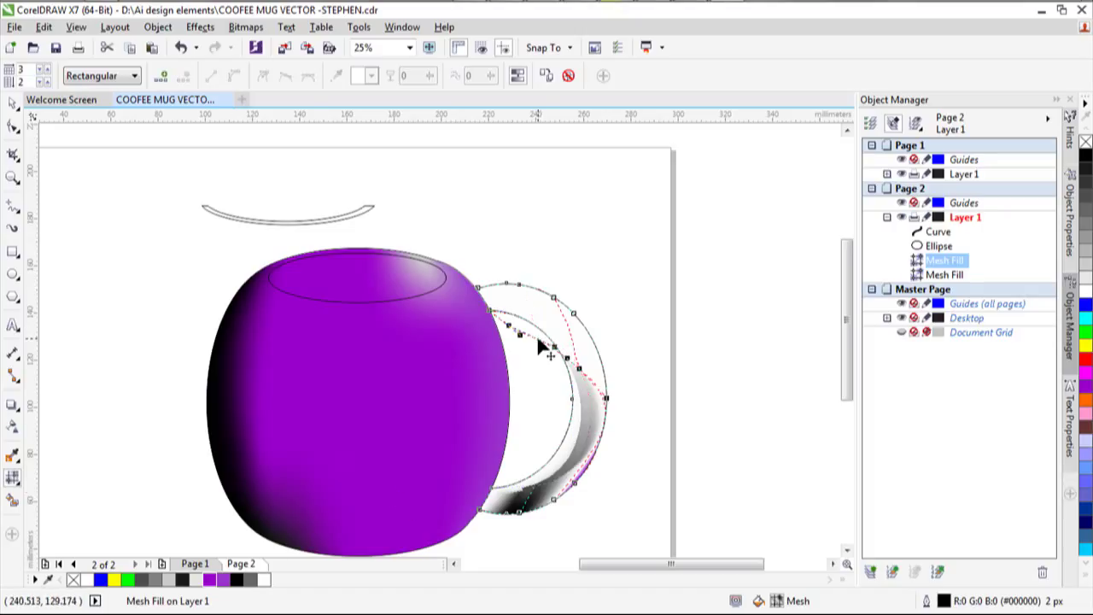
{"action": "left_click", "coordinate": [211, 582]}
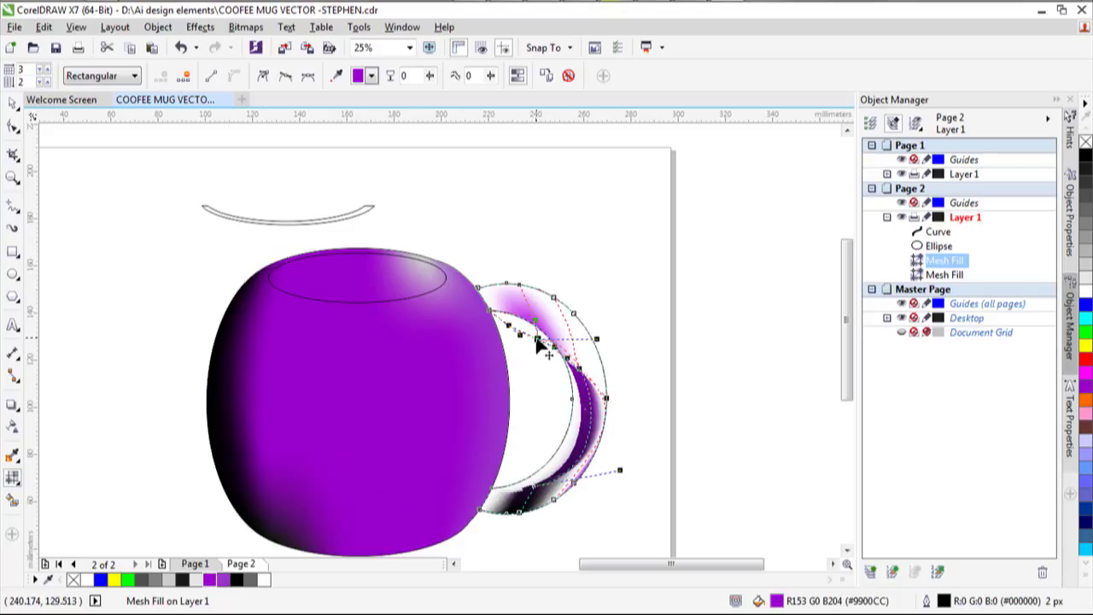
{"action": "mouse_move", "coordinate": [538, 341]}
{"action": "left_mouse_down"}
{"action": "mouse_move", "coordinate": [551, 310]}
{"action": "mouse_move", "coordinate": [558, 317]}
{"action": "mouse_move", "coordinate": [534, 332]}
{"action": "left_mouse_up"}
Colour the mesh nodes across the top of the handle purple.
{"action": "left_click", "coordinate": [457, 504]}
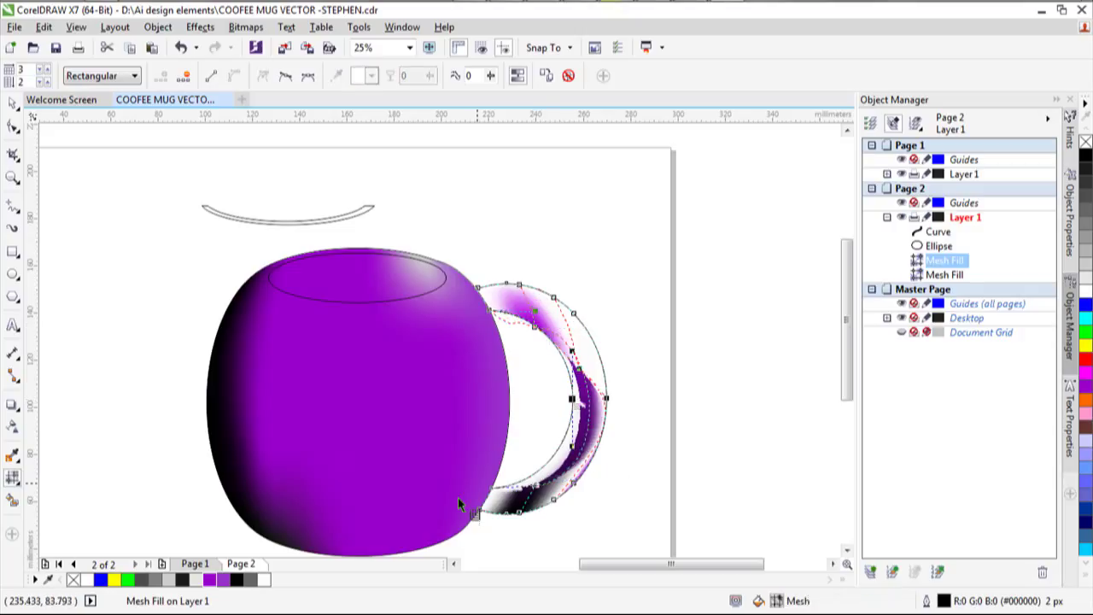
{"action": "left_click", "coordinate": [569, 320]}
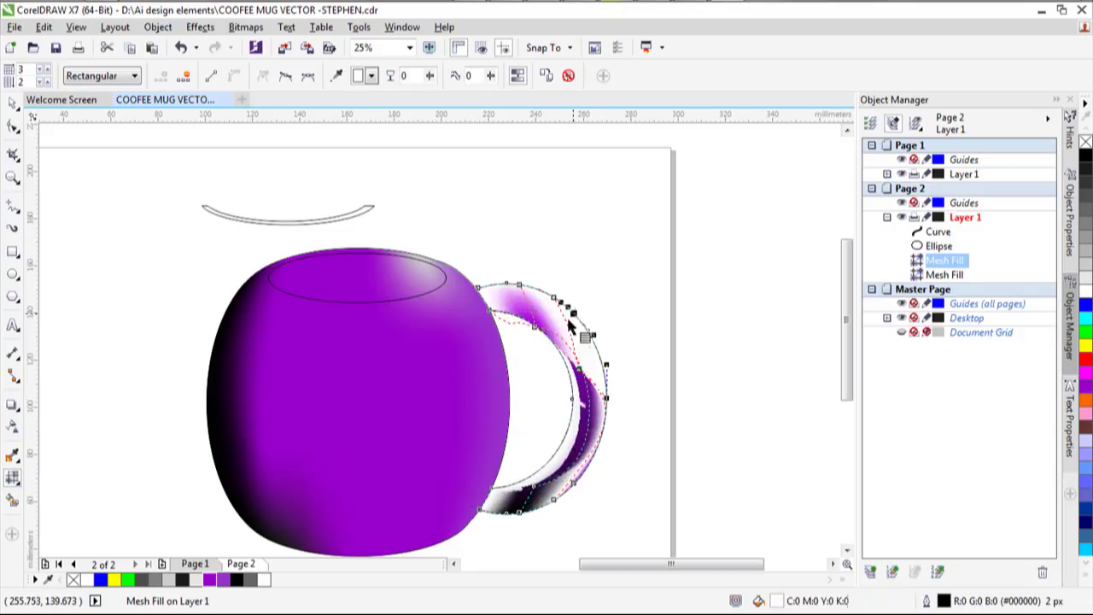
{"action": "left_click", "coordinate": [215, 580]}
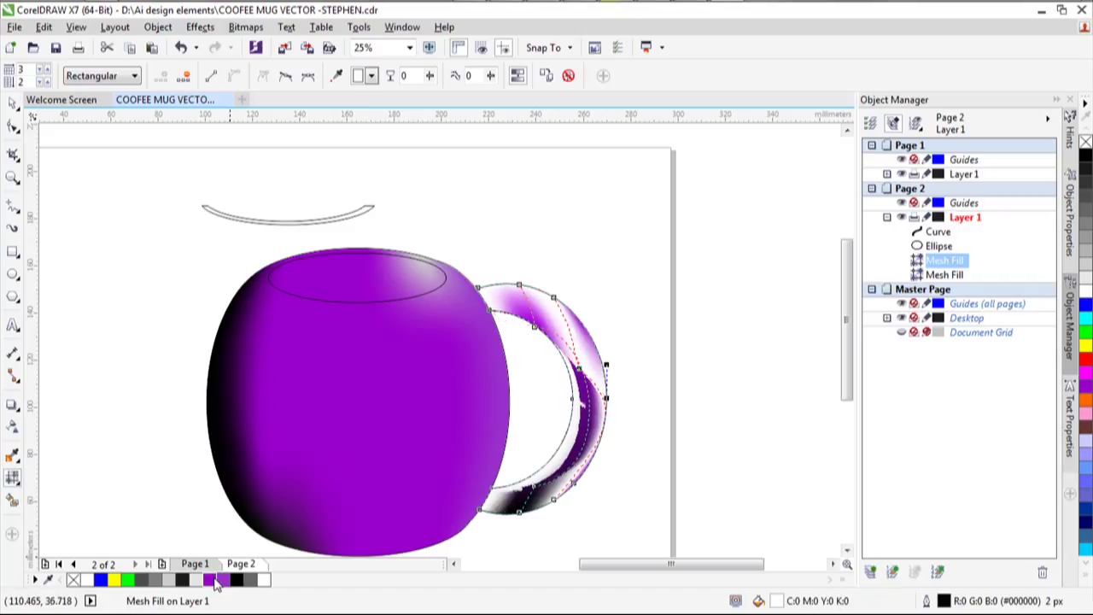
{"action": "left_click_drag", "start_coordinate": [547, 290], "coordinate": [573, 322]}
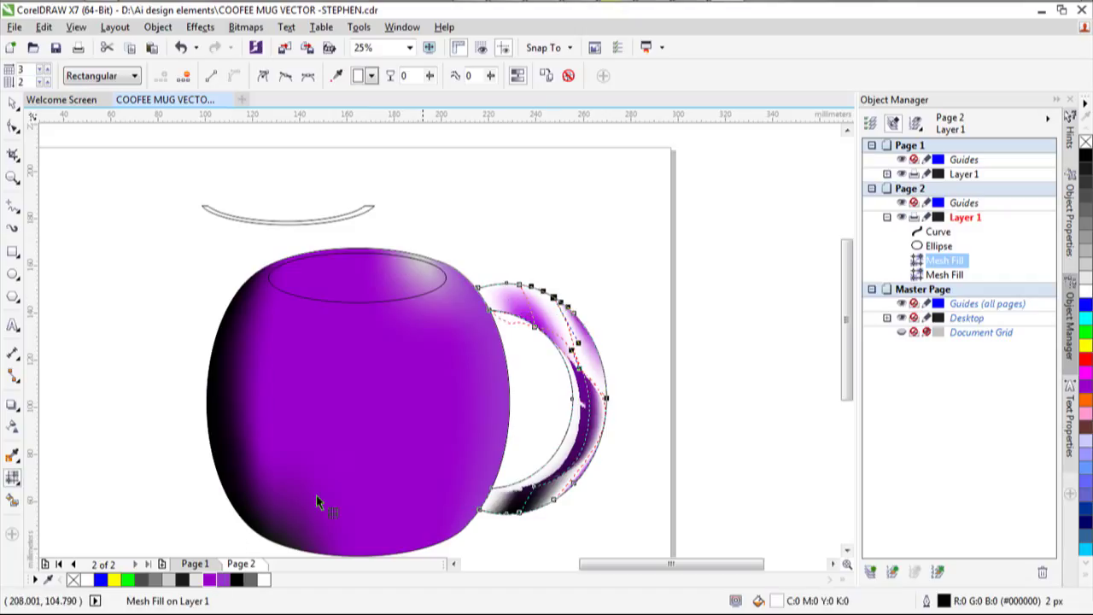
{"action": "left_click", "coordinate": [215, 580]}
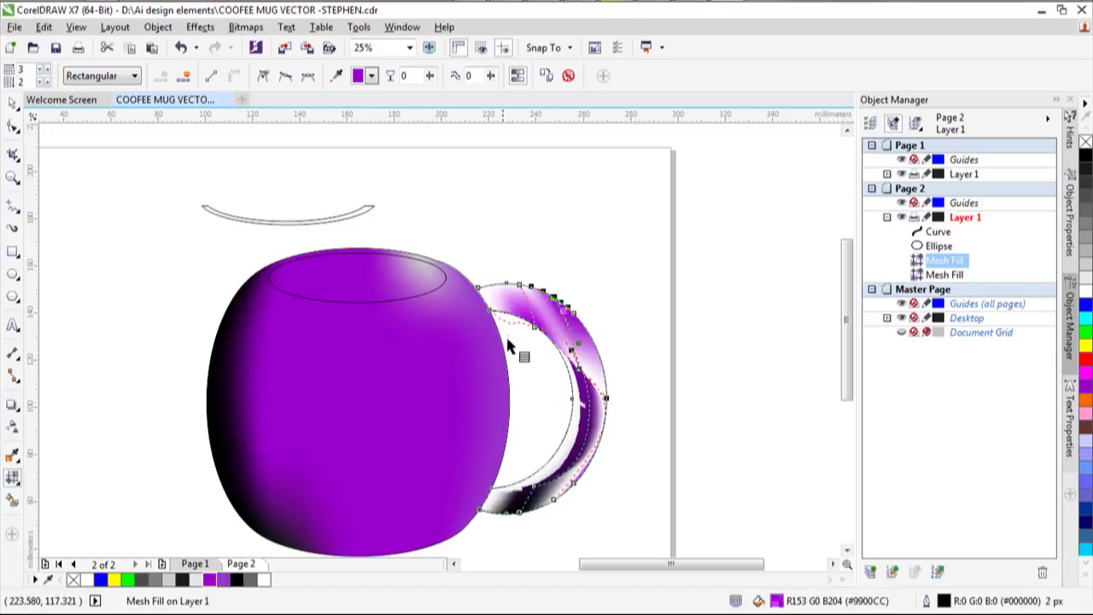
{"action": "mouse_move", "coordinate": [519, 283]}
{"action": "left_mouse_down"}
{"action": "mouse_move", "coordinate": [508, 313]}
{"action": "mouse_move", "coordinate": [486, 295]}
{"action": "mouse_move", "coordinate": [503, 277]}
{"action": "left_mouse_up"}
{"action": "left_click", "coordinate": [210, 581]}
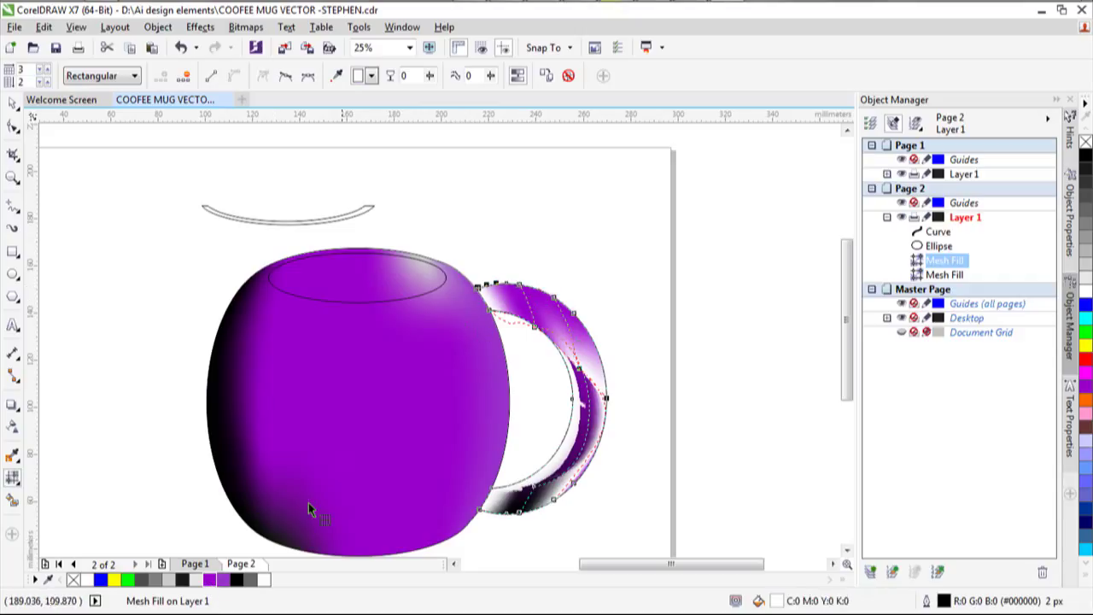
{"action": "left_click", "coordinate": [216, 580]}
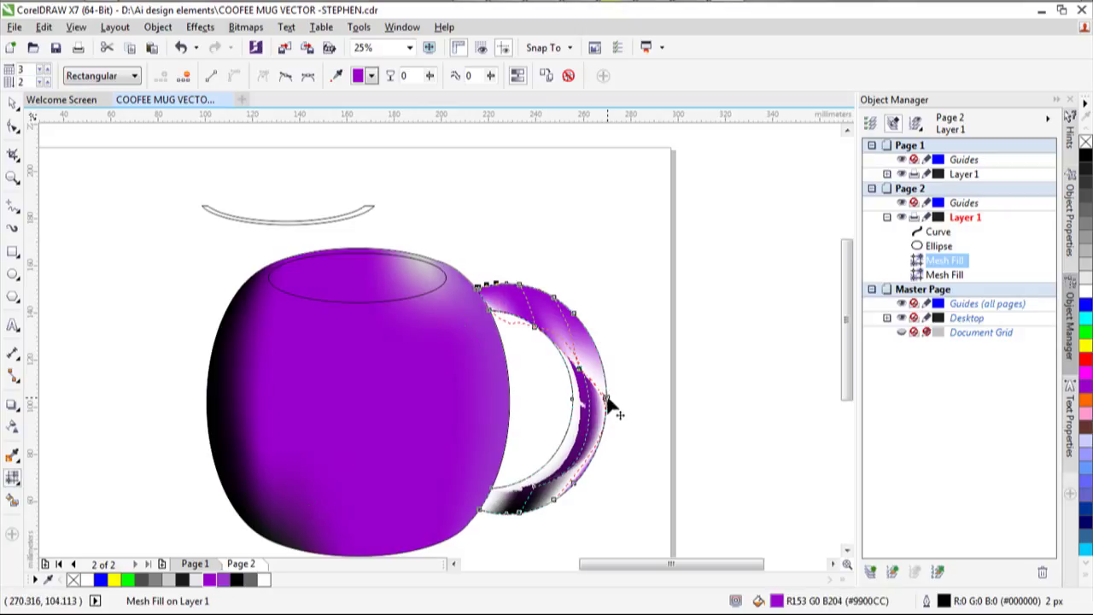
Colour the handle's right-side and lower-right edge nodes purple.
{"action": "left_click_drag", "start_coordinate": [610, 407], "coordinate": [589, 326]}
{"action": "left_click", "coordinate": [216, 581]}
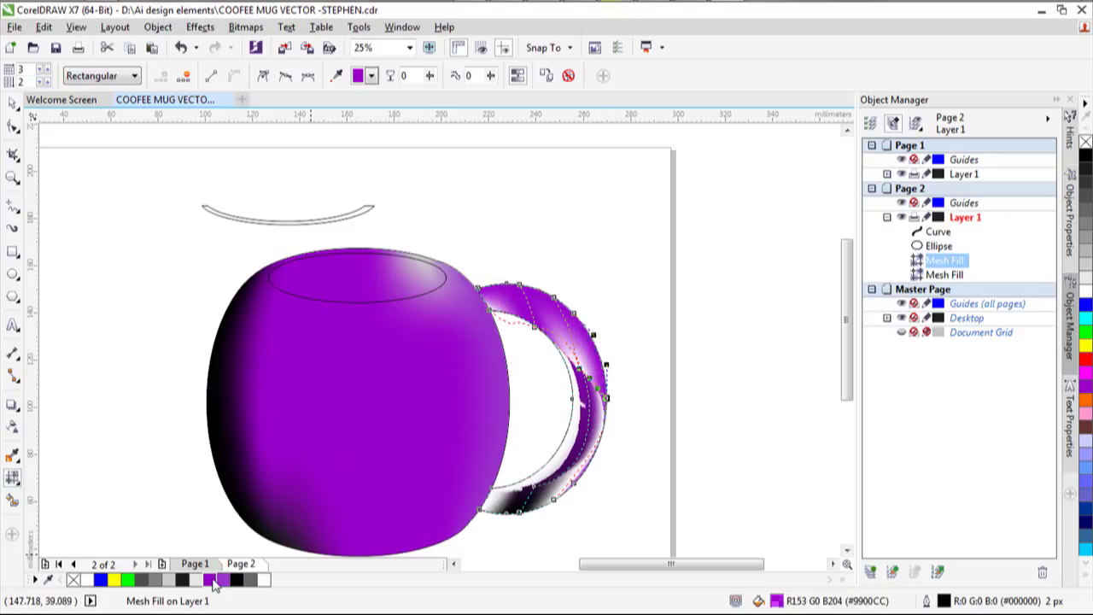
{"action": "left_click", "coordinate": [582, 373]}
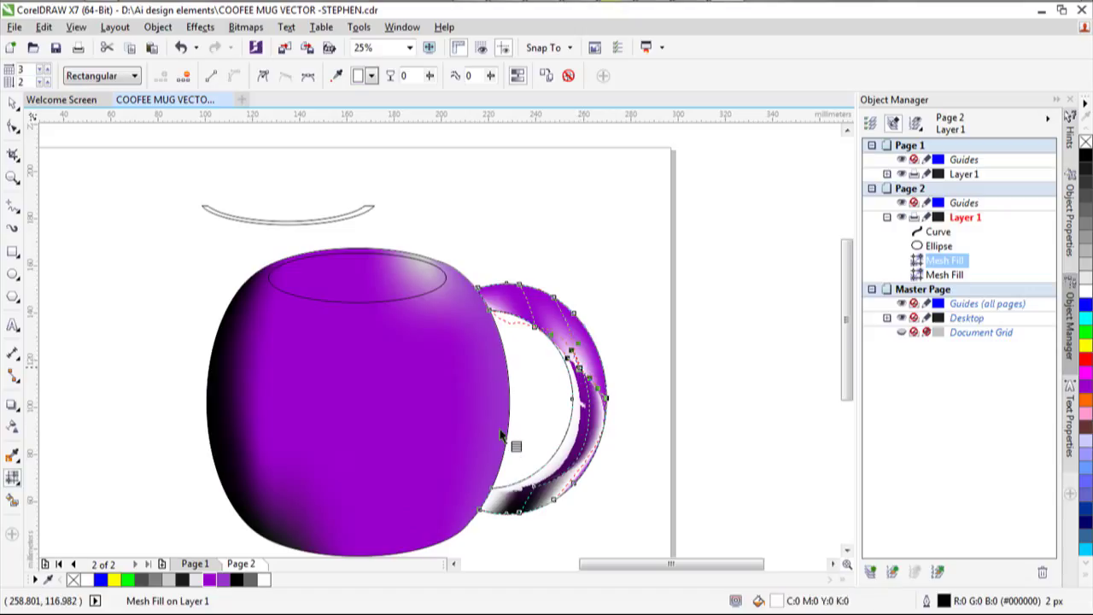
{"action": "left_click", "coordinate": [209, 580]}
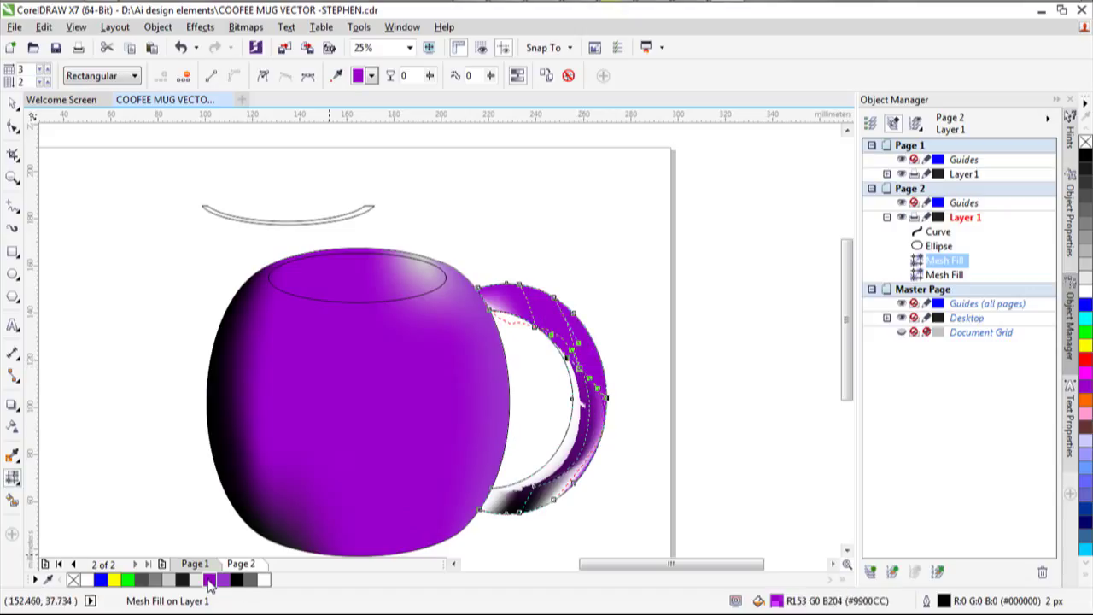
{"action": "left_click", "coordinate": [573, 492]}
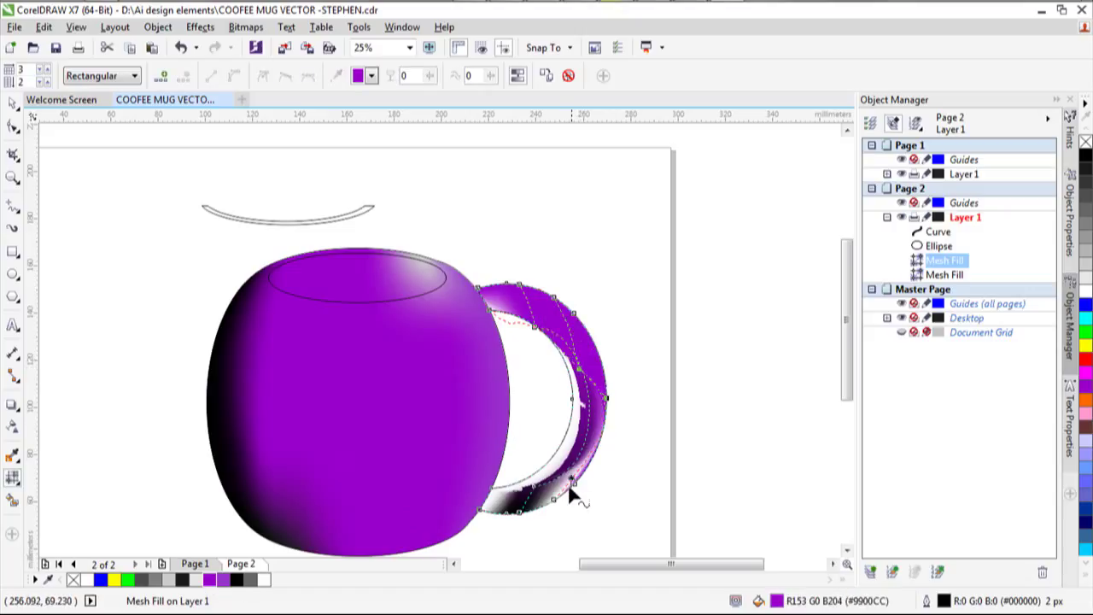
{"action": "left_click_drag", "start_coordinate": [578, 490], "coordinate": [539, 504]}
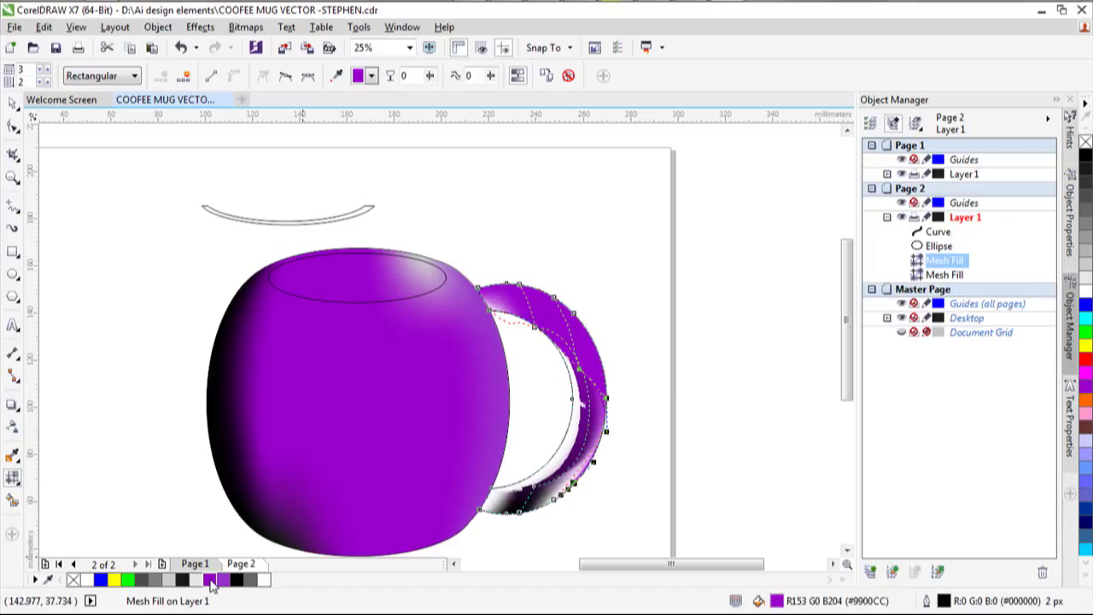
{"action": "left_click", "coordinate": [560, 504]}
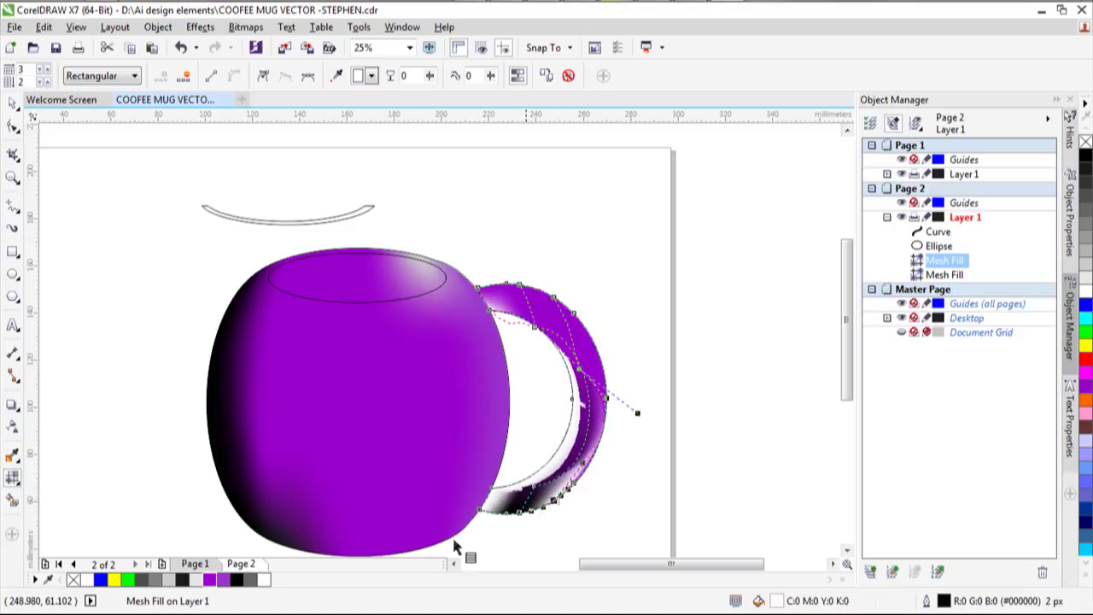
{"action": "left_click", "coordinate": [211, 582]}
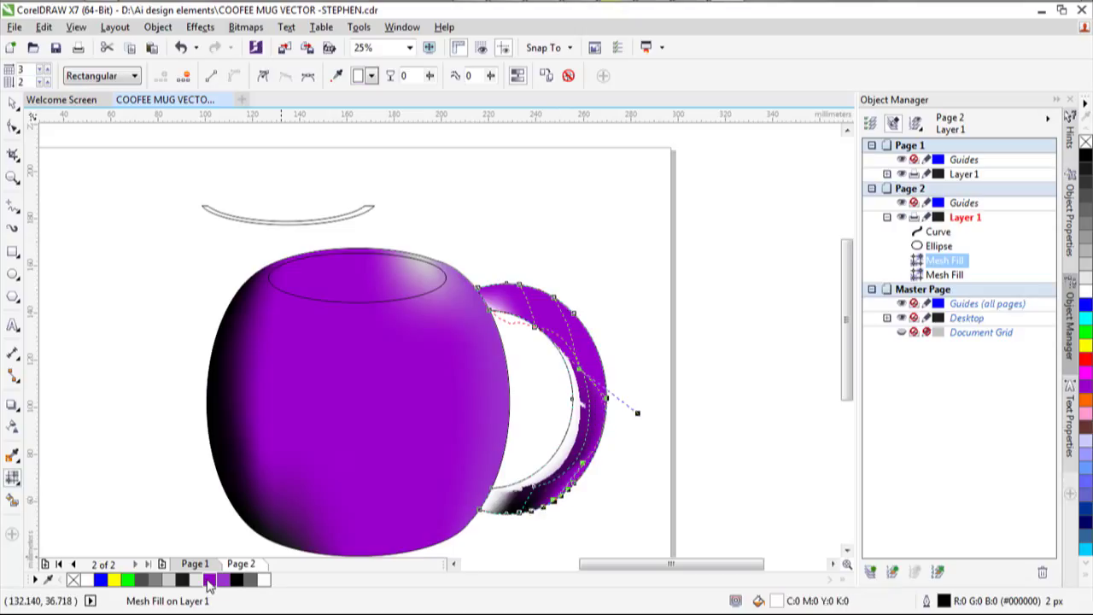
{"action": "left_click", "coordinate": [510, 524]}
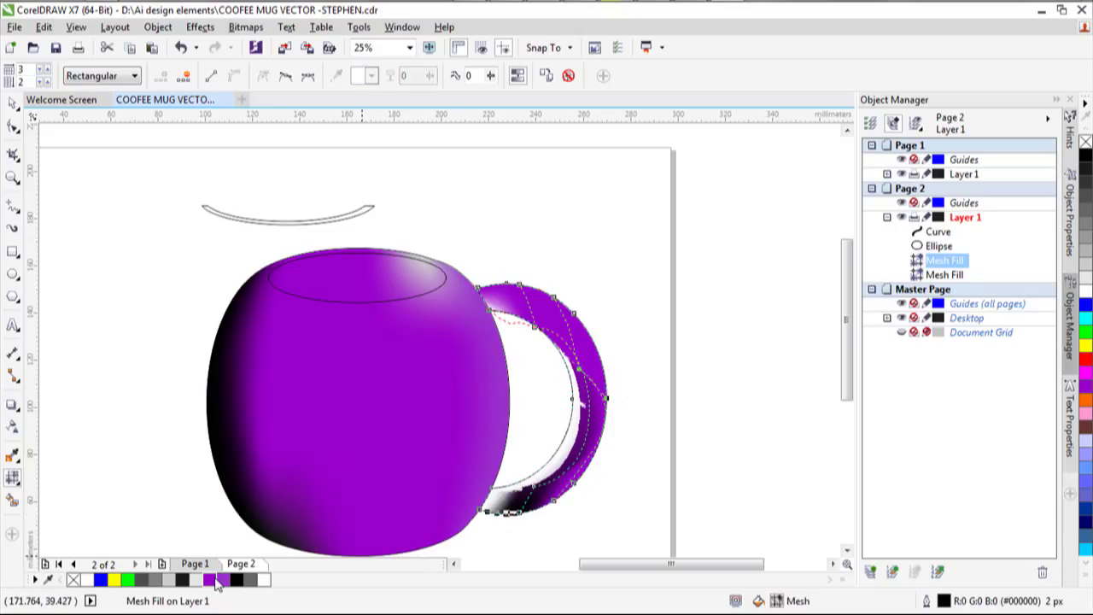
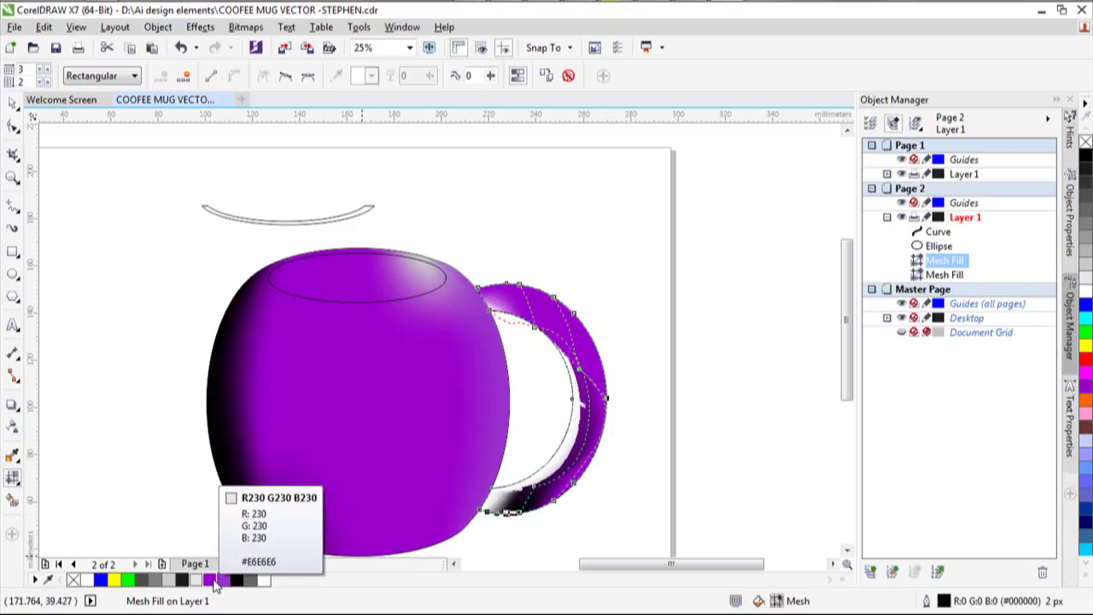
Drag the handle's mesh nodes to shift the dark shading toward its lower end.
{"action": "left_click", "coordinate": [492, 490]}
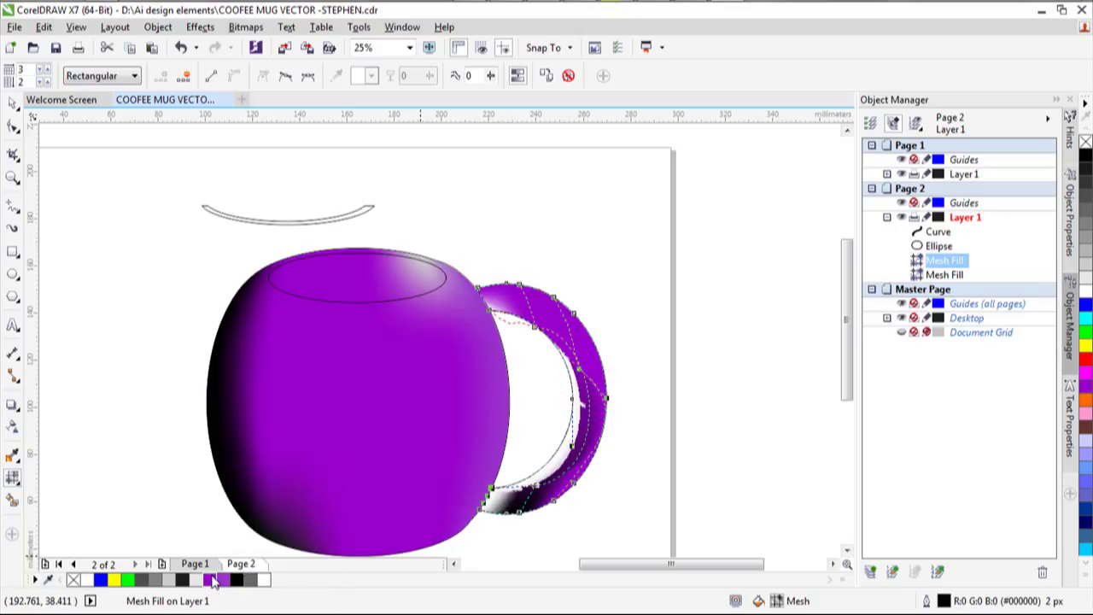
{"action": "left_click", "coordinate": [572, 398]}
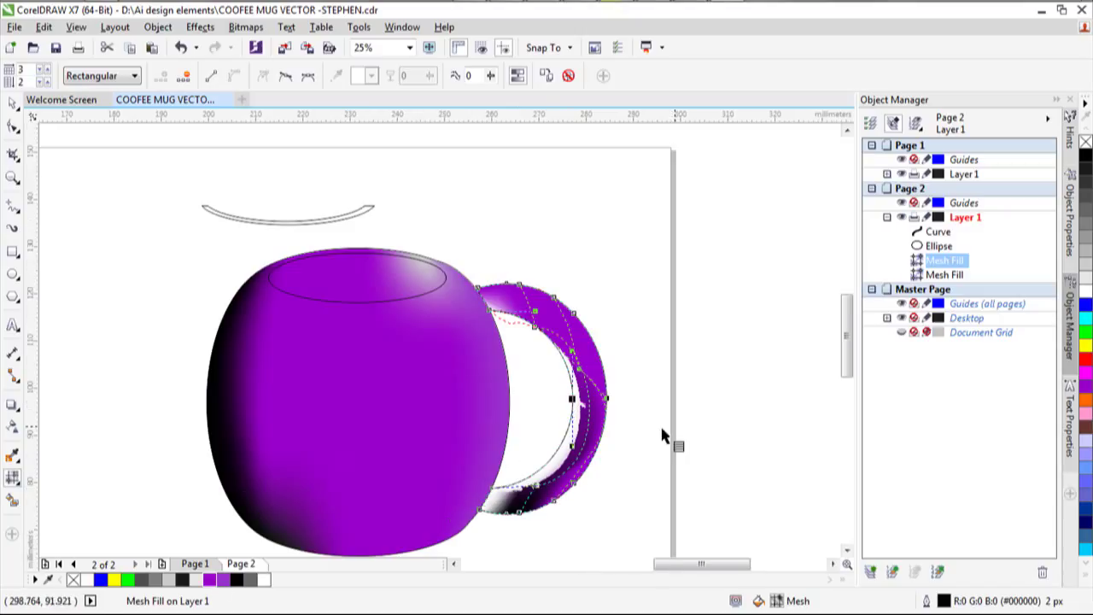
{"action": "scroll", "coordinate": [661, 423], "scroll_direction": "up", "scroll_amount": 3}
{"action": "scroll", "coordinate": [267, 423], "scroll_direction": "down", "scroll_amount": 3}
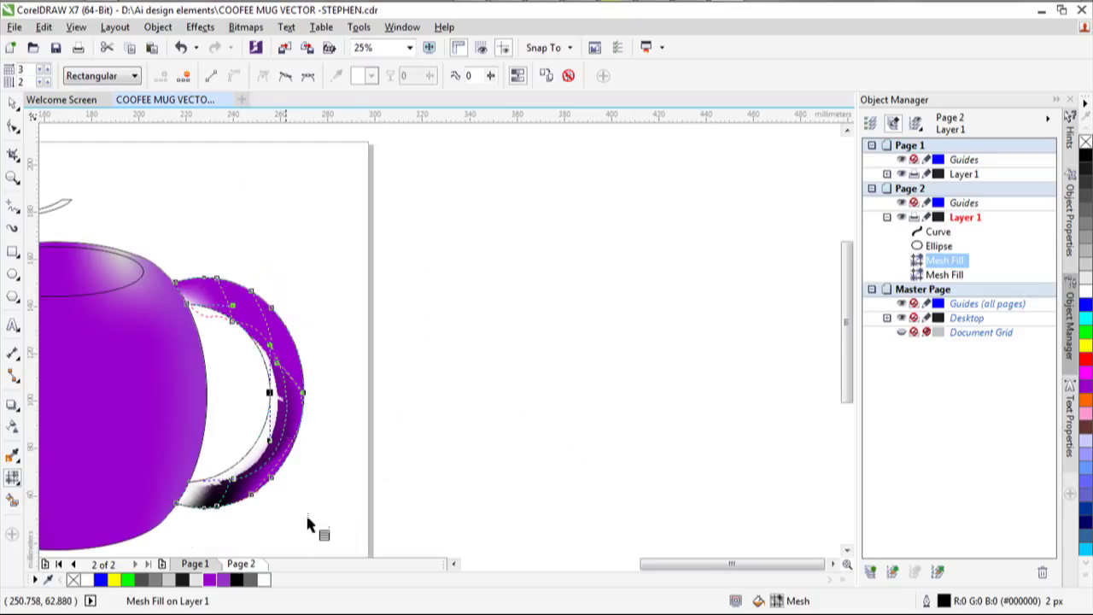
{"action": "scroll", "coordinate": [243, 483], "scroll_direction": "up", "scroll_amount": 1}
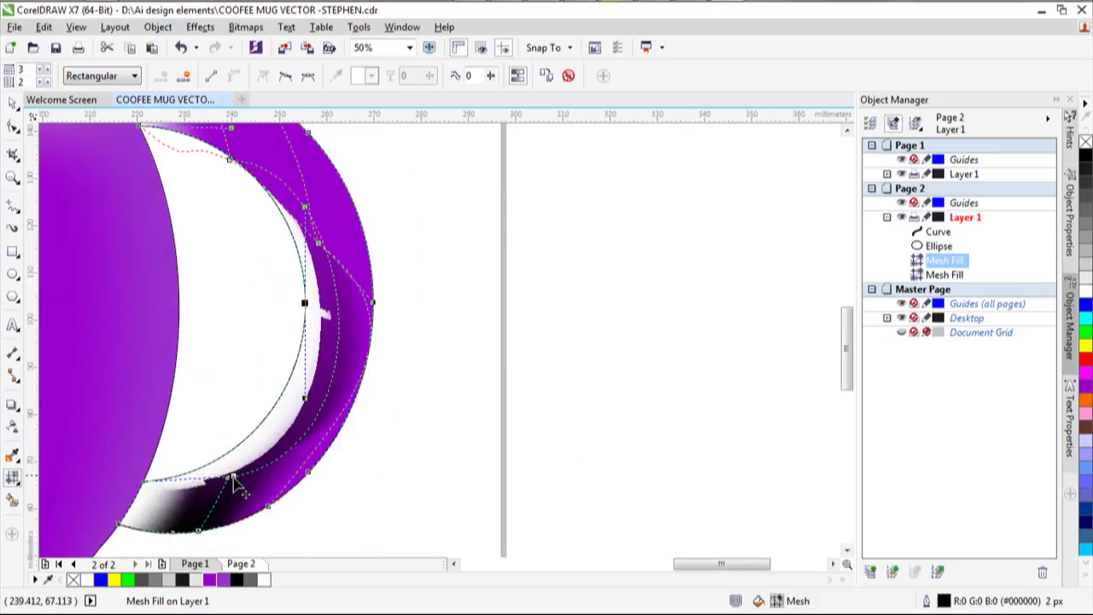
{"action": "mouse_move", "coordinate": [235, 485]}
{"action": "left_mouse_down"}
{"action": "mouse_move", "coordinate": [200, 517]}
{"action": "mouse_move", "coordinate": [213, 521]}
{"action": "mouse_move", "coordinate": [202, 507]}
{"action": "mouse_move", "coordinate": [207, 488]}
{"action": "mouse_move", "coordinate": [219, 496]}
{"action": "mouse_move", "coordinate": [192, 505]}
{"action": "mouse_move", "coordinate": [182, 497]}
{"action": "mouse_move", "coordinate": [211, 466]}
{"action": "mouse_move", "coordinate": [200, 504]}
{"action": "mouse_move", "coordinate": [170, 518]}
{"action": "left_mouse_up"}
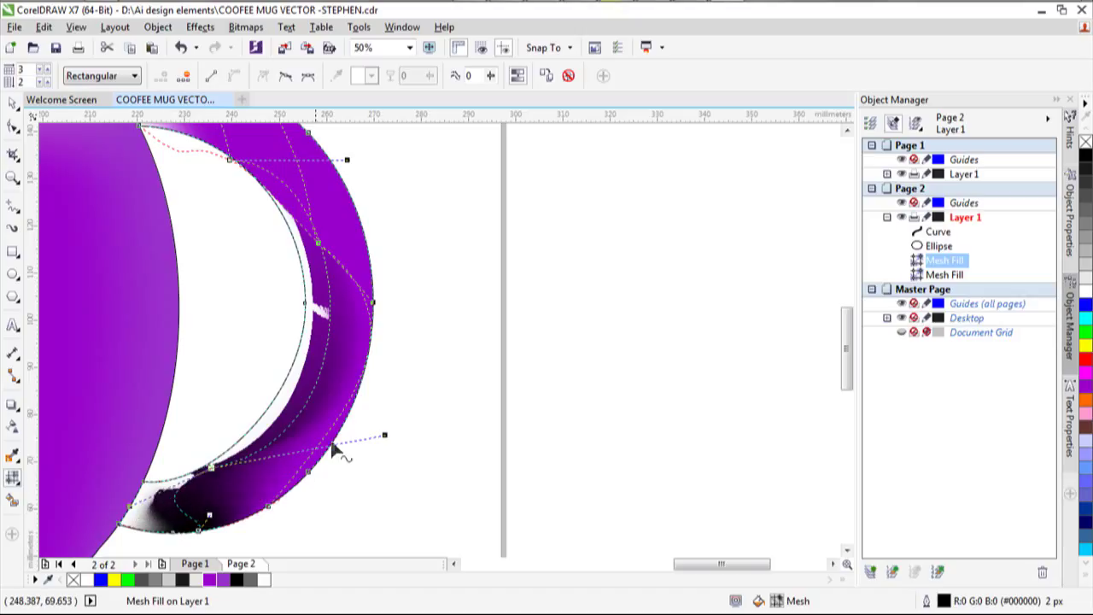
{"action": "mouse_move", "coordinate": [386, 439]}
{"action": "left_mouse_down"}
{"action": "mouse_move", "coordinate": [341, 433]}
{"action": "mouse_move", "coordinate": [311, 409]}
{"action": "mouse_move", "coordinate": [312, 420]}
{"action": "left_mouse_up"}
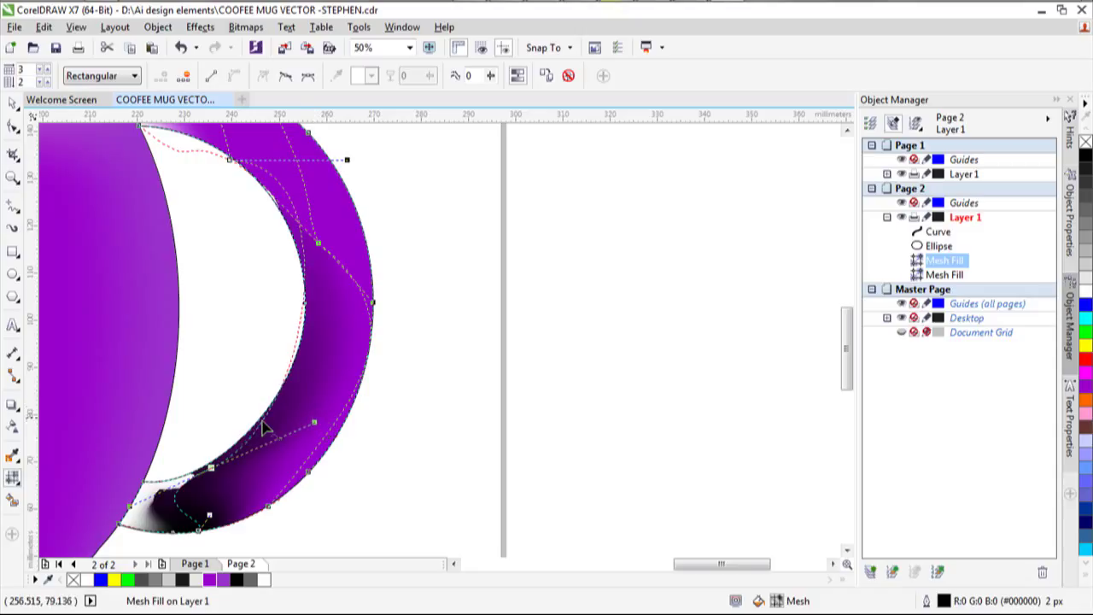
Colour the handle's bottom mesh node black and move it slightly up the handle.
{"action": "left_click", "coordinate": [176, 531]}
{"action": "left_click_drag", "start_coordinate": [156, 534], "coordinate": [119, 525]}
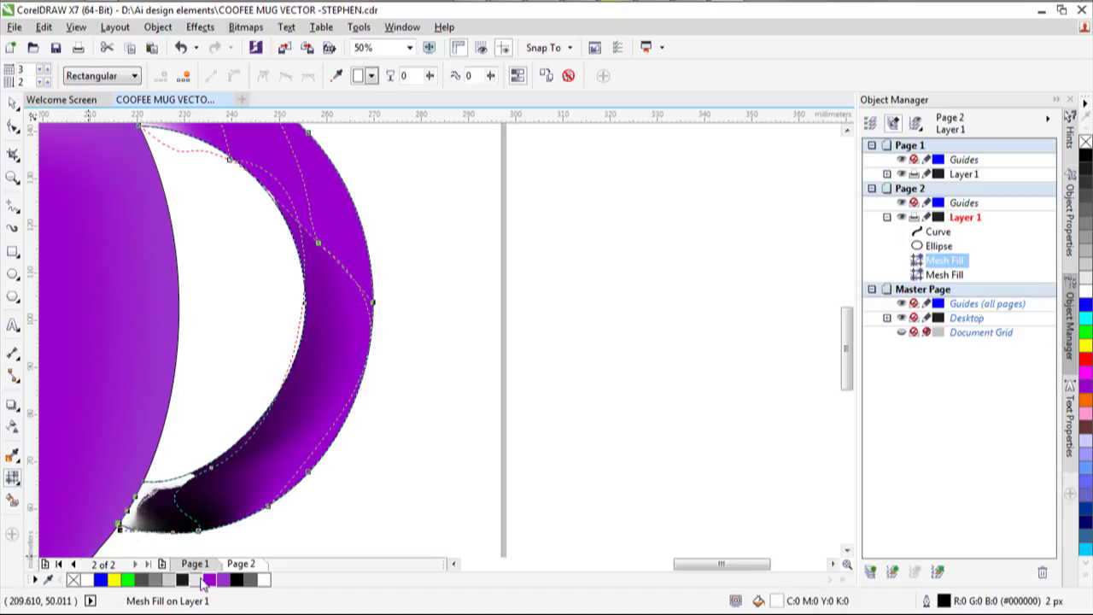
{"action": "left_click", "coordinate": [236, 581]}
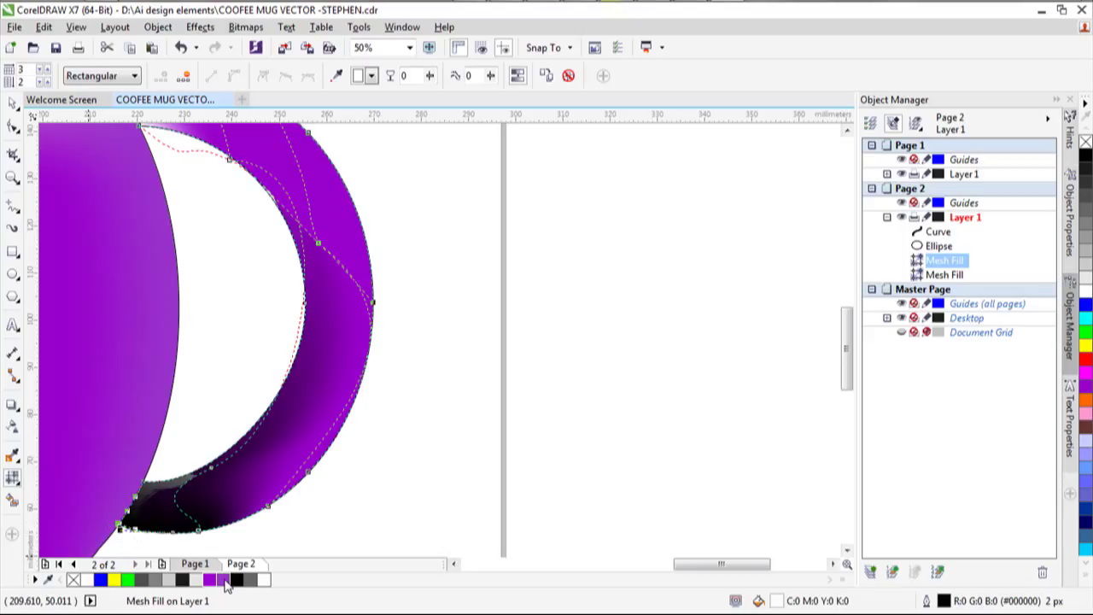
{"action": "left_click", "coordinate": [155, 497]}
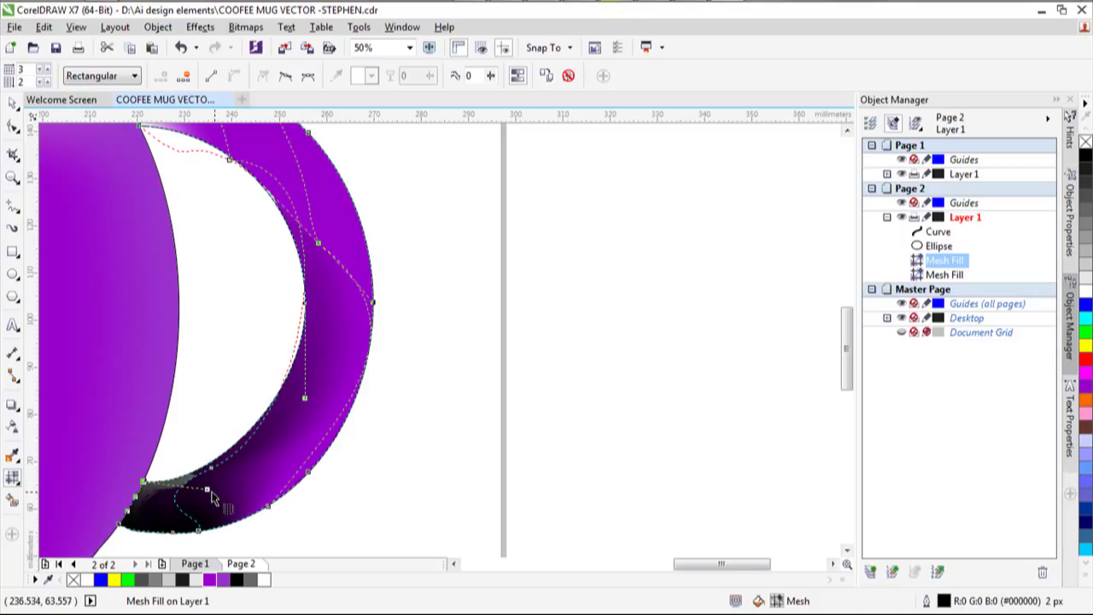
{"action": "mouse_move", "coordinate": [211, 493]}
{"action": "left_mouse_down"}
{"action": "mouse_move", "coordinate": [226, 466]}
{"action": "mouse_move", "coordinate": [231, 495]}
{"action": "mouse_move", "coordinate": [221, 494]}
{"action": "left_mouse_up"}
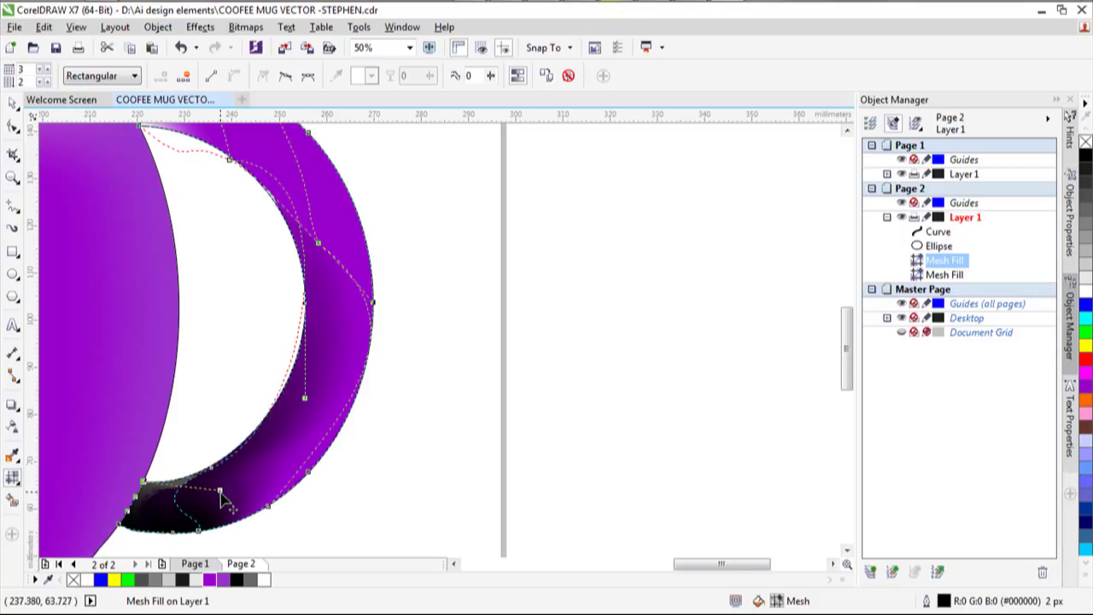
Slide the handle's inner-edge mesh node slightly down.
{"action": "scroll", "coordinate": [261, 481], "scroll_direction": "down", "scroll_amount": 3}
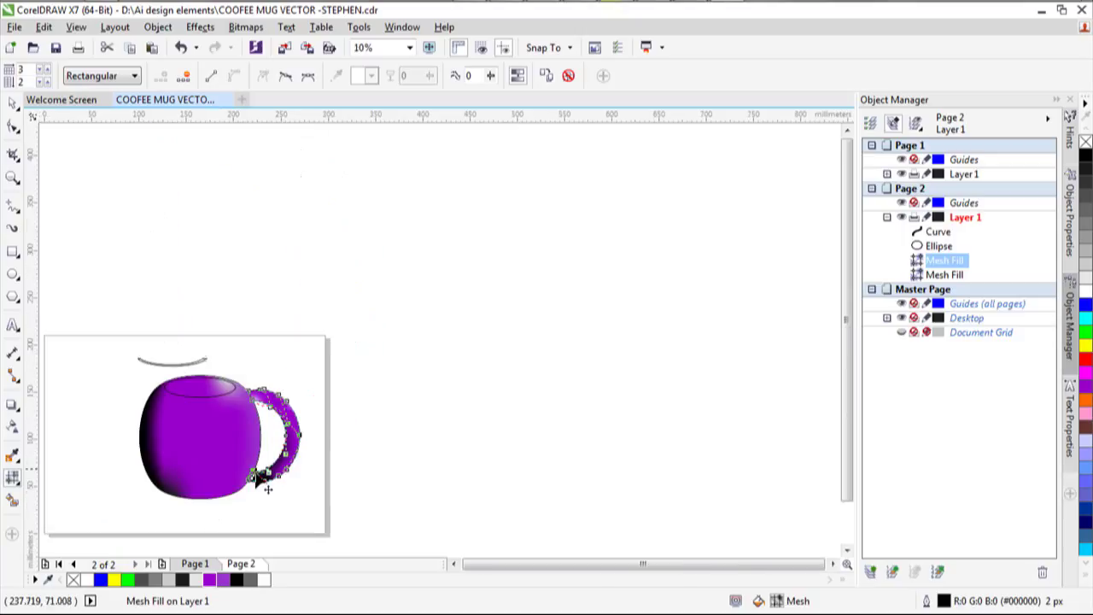
{"action": "scroll", "coordinate": [260, 483], "scroll_direction": "up", "scroll_amount": 2}
{"action": "scroll", "coordinate": [256, 481], "scroll_direction": "up", "scroll_amount": 6}
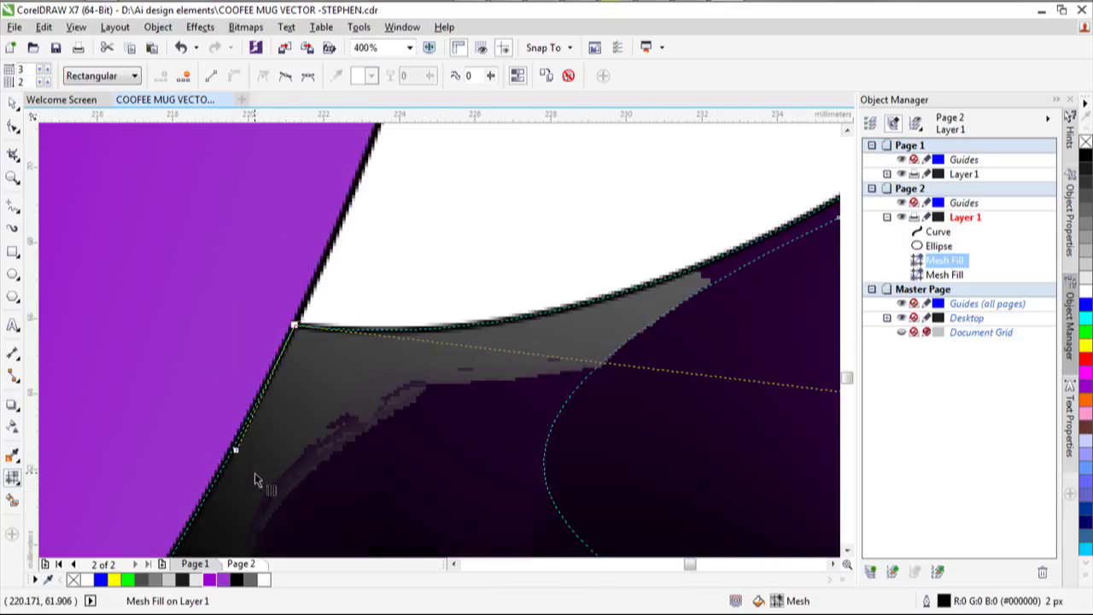
{"action": "scroll", "coordinate": [254, 473], "scroll_direction": "down", "scroll_amount": 1}
{"action": "scroll", "coordinate": [254, 473], "scroll_direction": "down", "scroll_amount": 2}
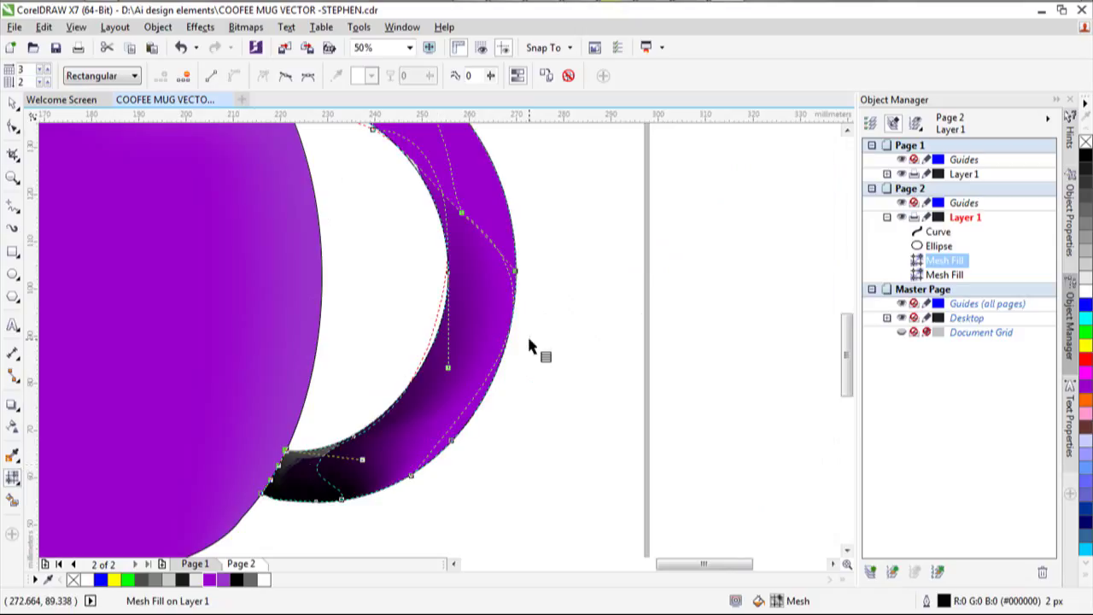
{"action": "scroll", "coordinate": [527, 334], "scroll_direction": "down", "scroll_amount": 2}
{"action": "scroll", "coordinate": [486, 207], "scroll_direction": "up", "scroll_amount": 1}
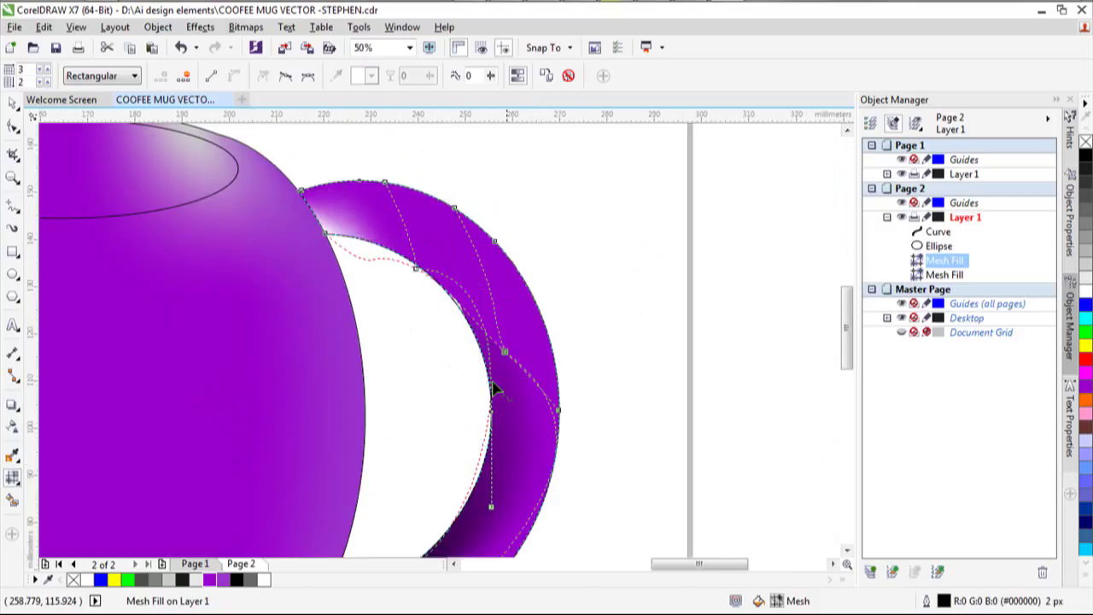
{"action": "left_click", "coordinate": [492, 512]}
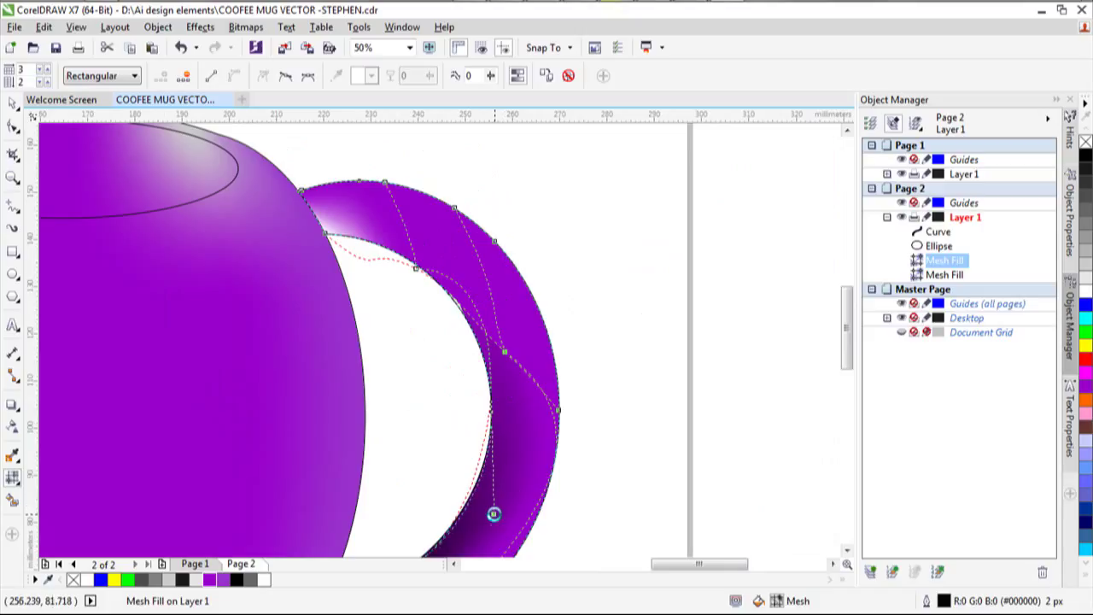
{"action": "left_click", "coordinate": [416, 267]}
{"action": "left_click_drag", "start_coordinate": [448, 288], "coordinate": [450, 304]}
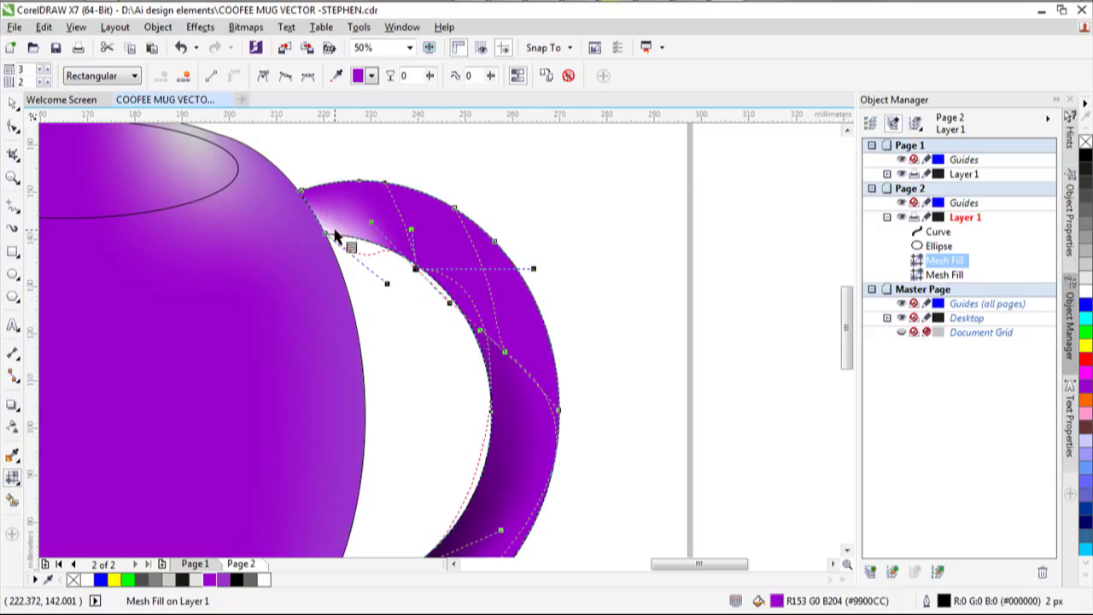
Colour the handle's top joint purple and finish the mesh edit.
{"action": "scroll", "coordinate": [345, 243], "scroll_direction": "down", "scroll_amount": 2}
{"action": "left_click", "coordinate": [324, 254]}
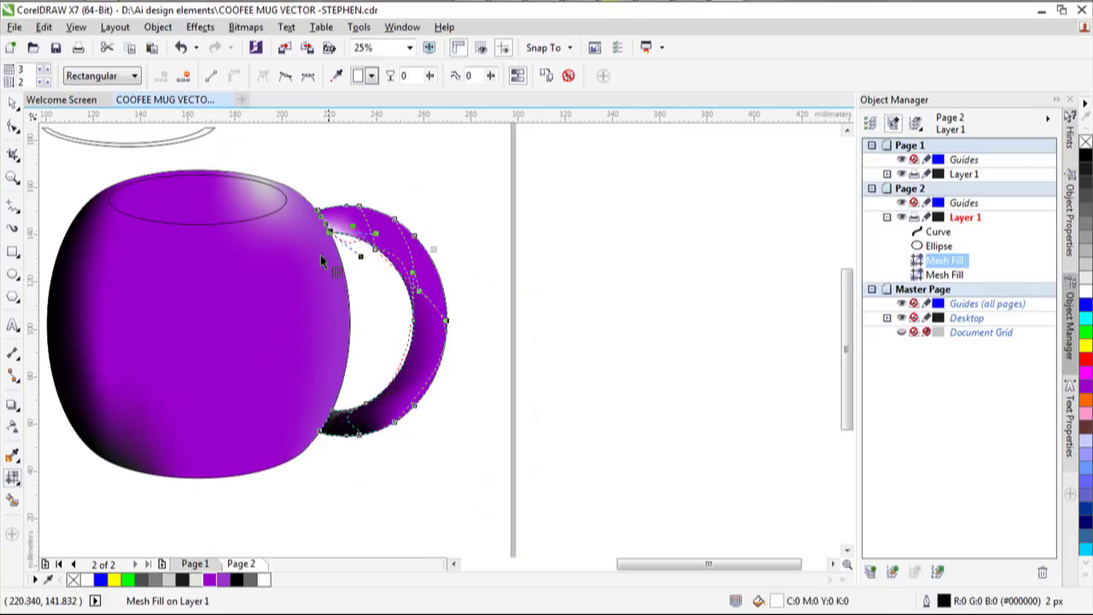
{"action": "left_click", "coordinate": [209, 580]}
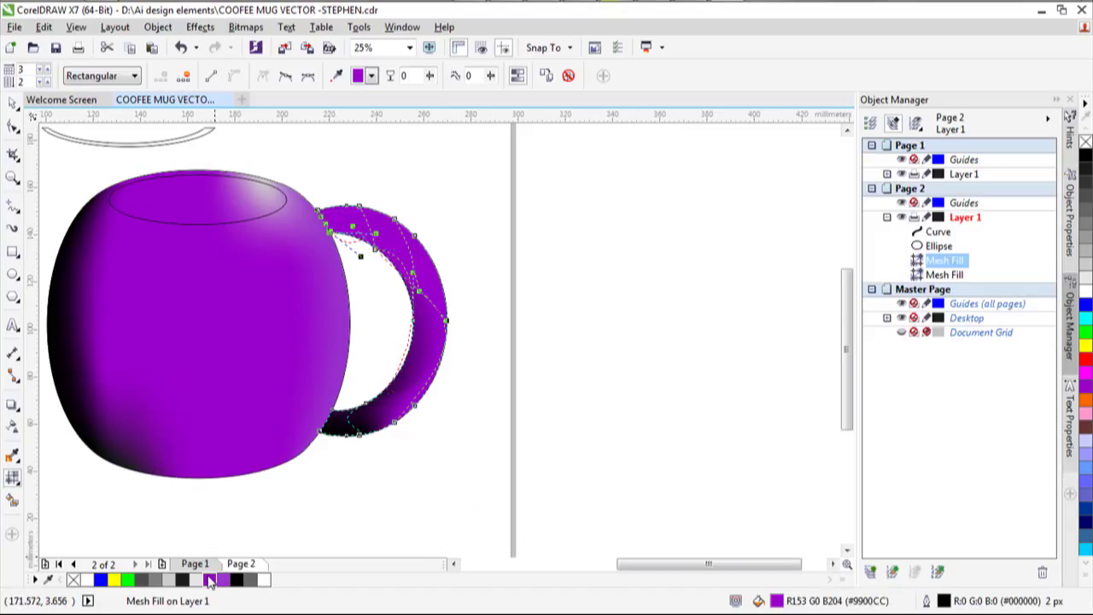
{"action": "scroll", "coordinate": [395, 245], "scroll_direction": "down", "scroll_amount": 2}
{"action": "scroll", "coordinate": [394, 243], "scroll_direction": "up", "scroll_amount": 4}
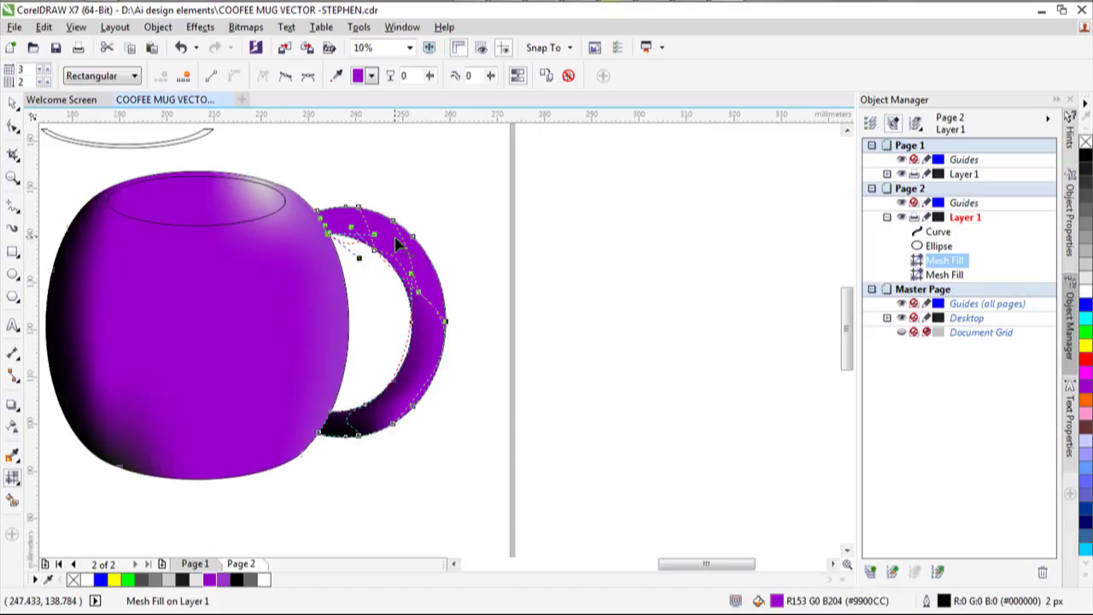
{"action": "scroll", "coordinate": [392, 235], "scroll_direction": "down", "scroll_amount": 4}
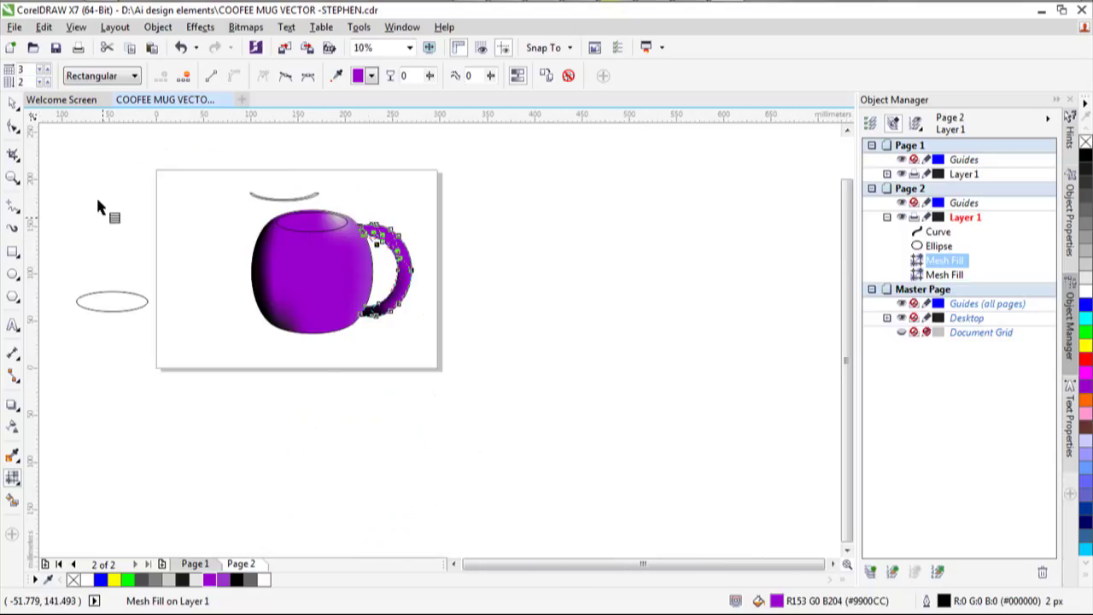
{"action": "left_click", "coordinate": [15, 104]}
{"action": "left_click", "coordinate": [453, 255]}
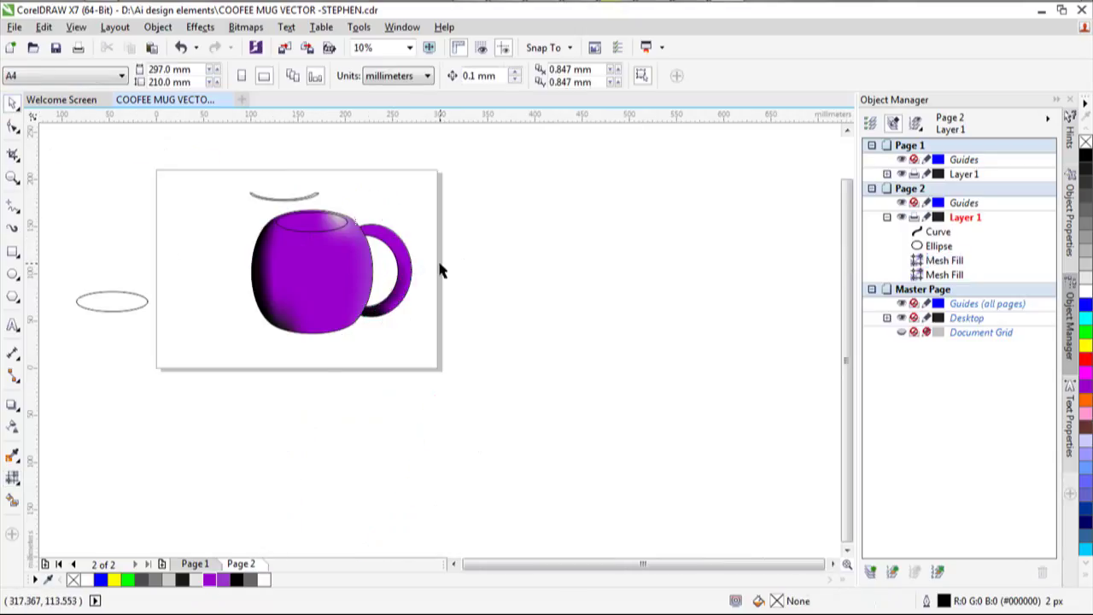
{"action": "scroll", "coordinate": [417, 261], "scroll_direction": "up", "scroll_amount": 3}
{"action": "scroll", "coordinate": [417, 261], "scroll_direction": "down", "scroll_amount": 1}
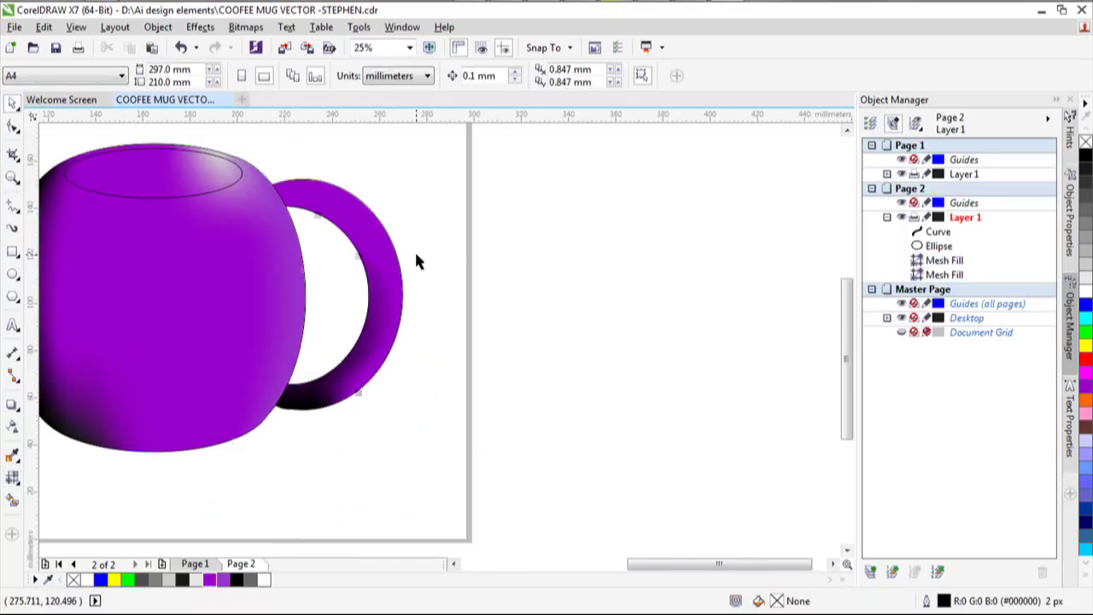
{"action": "scroll", "coordinate": [416, 260], "scroll_direction": "down", "scroll_amount": 2}
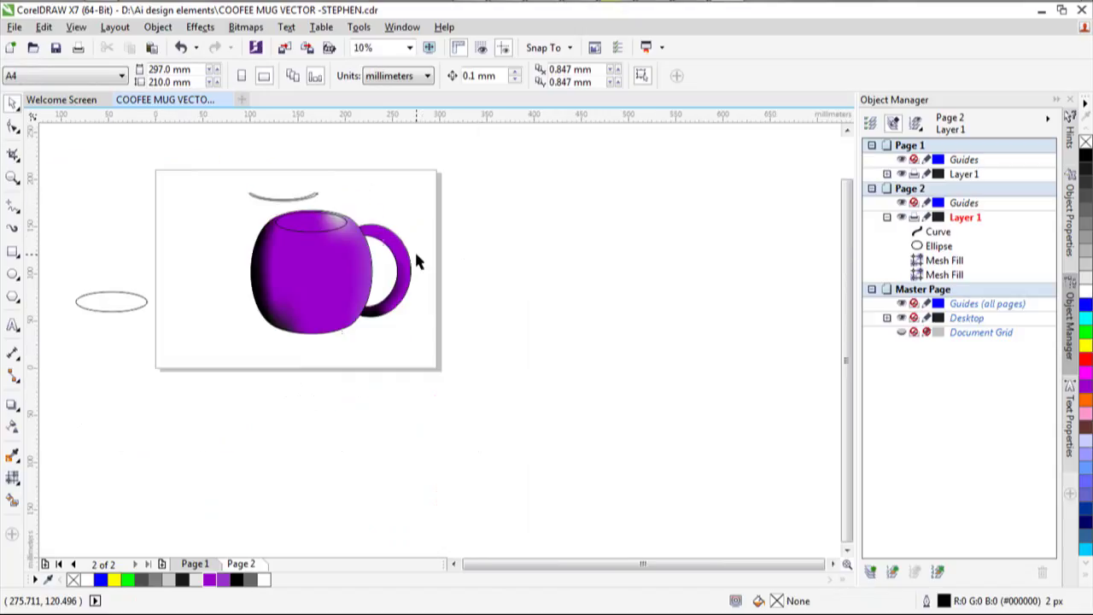
Give the rim ellipse a white-to-grey fountain fill with its dark end shifted slightly right.
{"action": "left_click", "coordinate": [308, 221]}
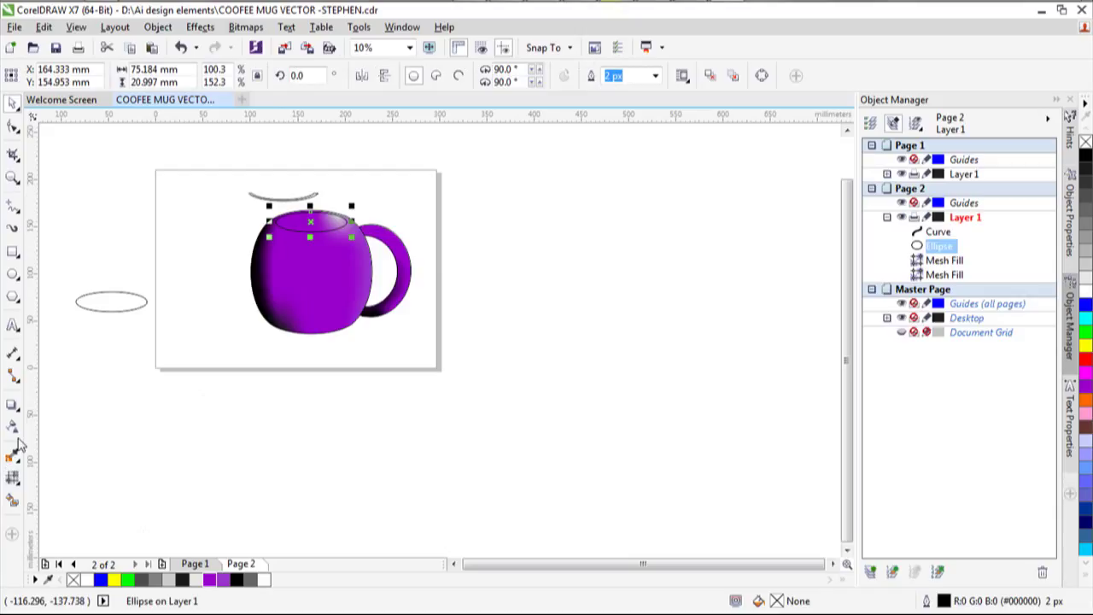
{"action": "left_click", "coordinate": [19, 488]}
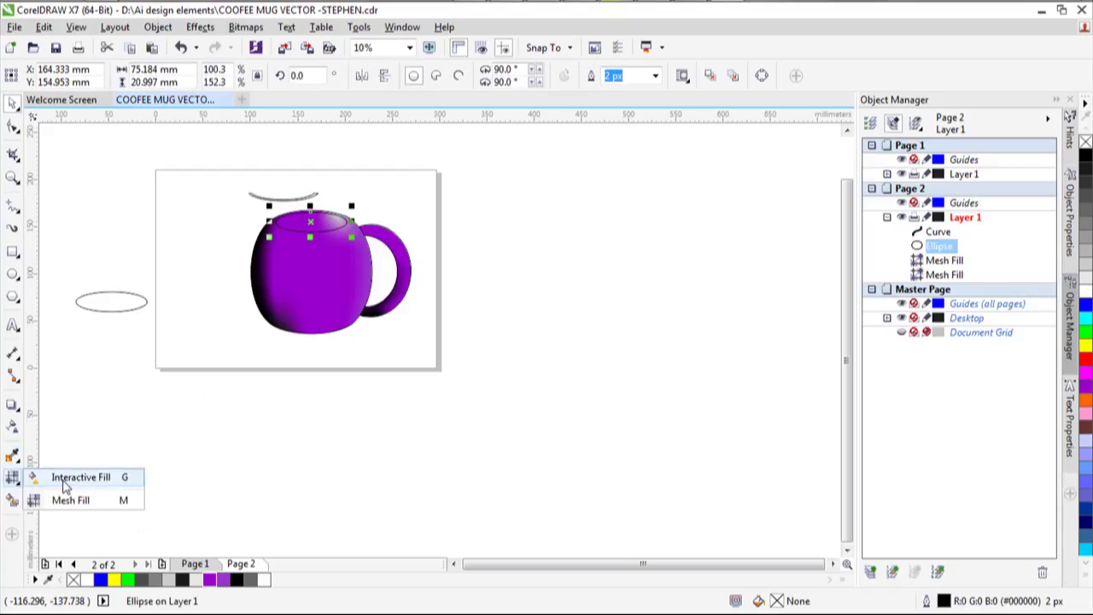
{"action": "left_click", "coordinate": [60, 476]}
{"action": "left_click", "coordinate": [55, 75]}
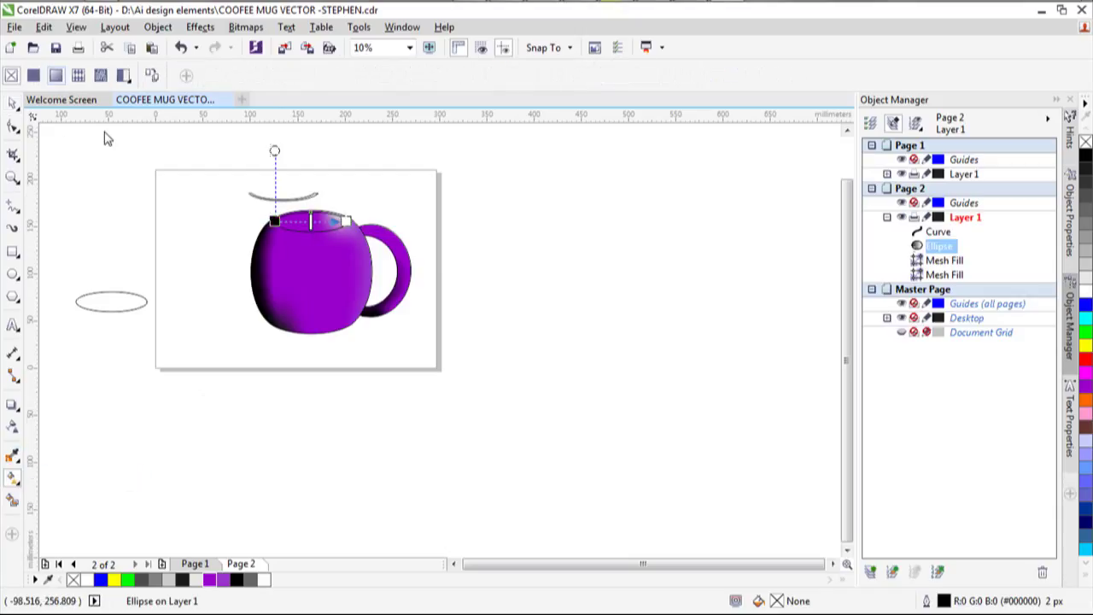
{"action": "left_click_drag", "start_coordinate": [329, 224], "coordinate": [322, 222]}
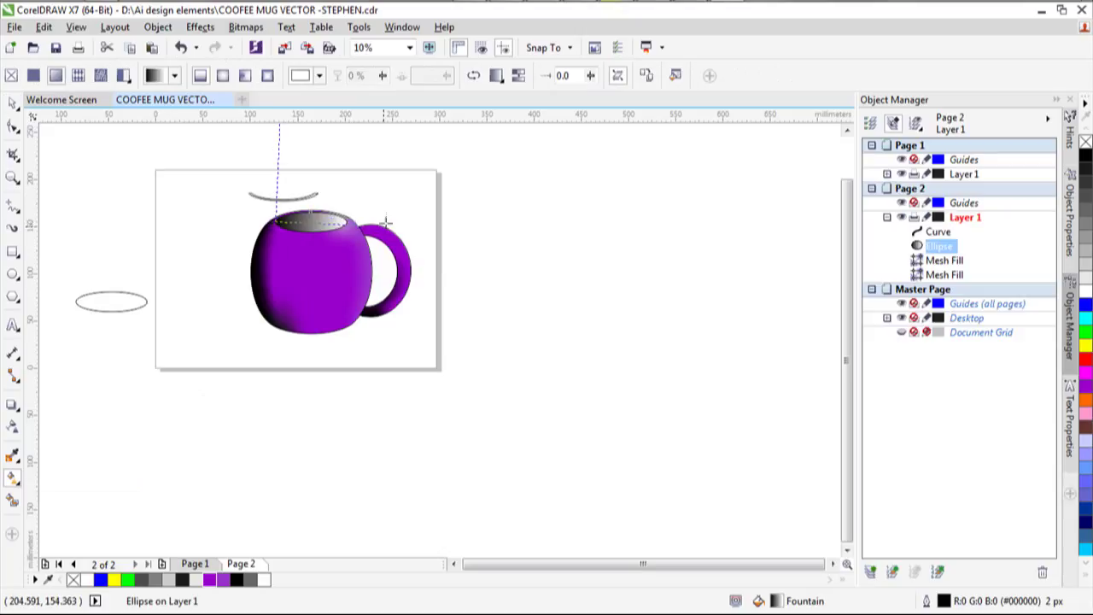
{"action": "left_click", "coordinate": [272, 221]}
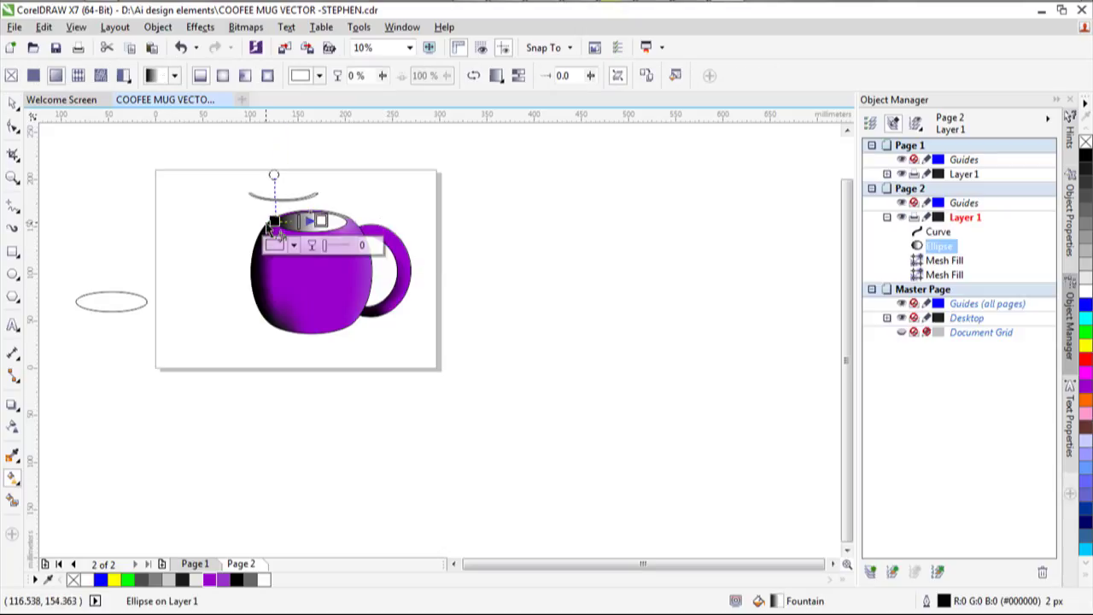
{"action": "mouse_move", "coordinate": [272, 227]}
{"action": "left_mouse_down"}
{"action": "mouse_move", "coordinate": [317, 225]}
{"action": "mouse_move", "coordinate": [314, 233]}
{"action": "mouse_move", "coordinate": [321, 222]}
{"action": "mouse_move", "coordinate": [309, 221]}
{"action": "left_mouse_up"}
{"action": "left_click_drag", "start_coordinate": [389, 229], "coordinate": [403, 227]}
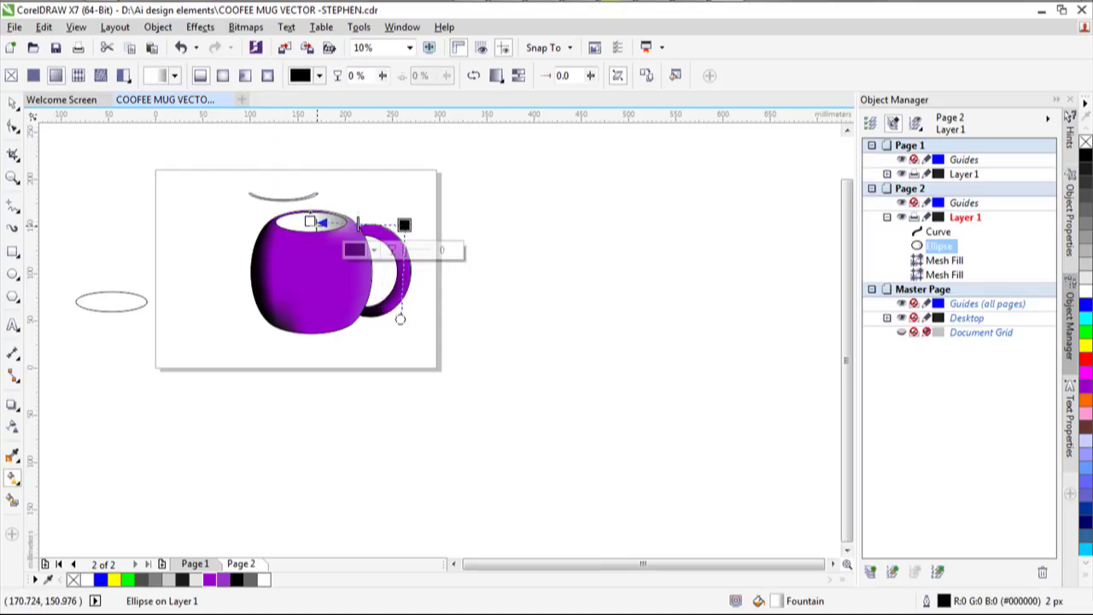
{"action": "scroll", "coordinate": [315, 223], "scroll_direction": "up", "scroll_amount": 3}
{"action": "scroll", "coordinate": [319, 231], "scroll_direction": "up", "scroll_amount": 2}
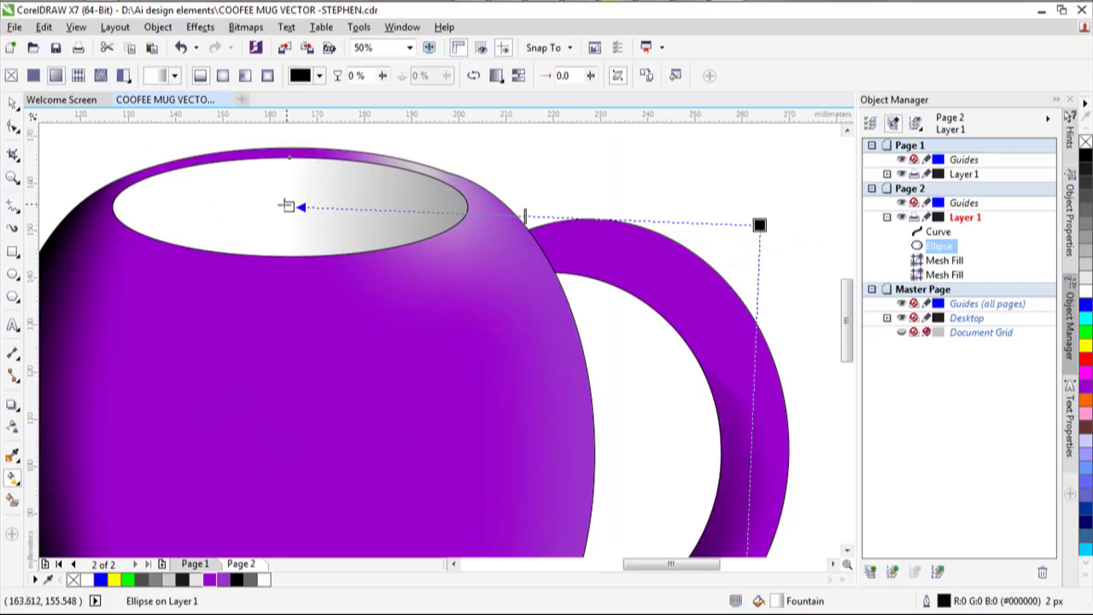
{"action": "scroll", "coordinate": [208, 227], "scroll_direction": "down", "scroll_amount": 4}
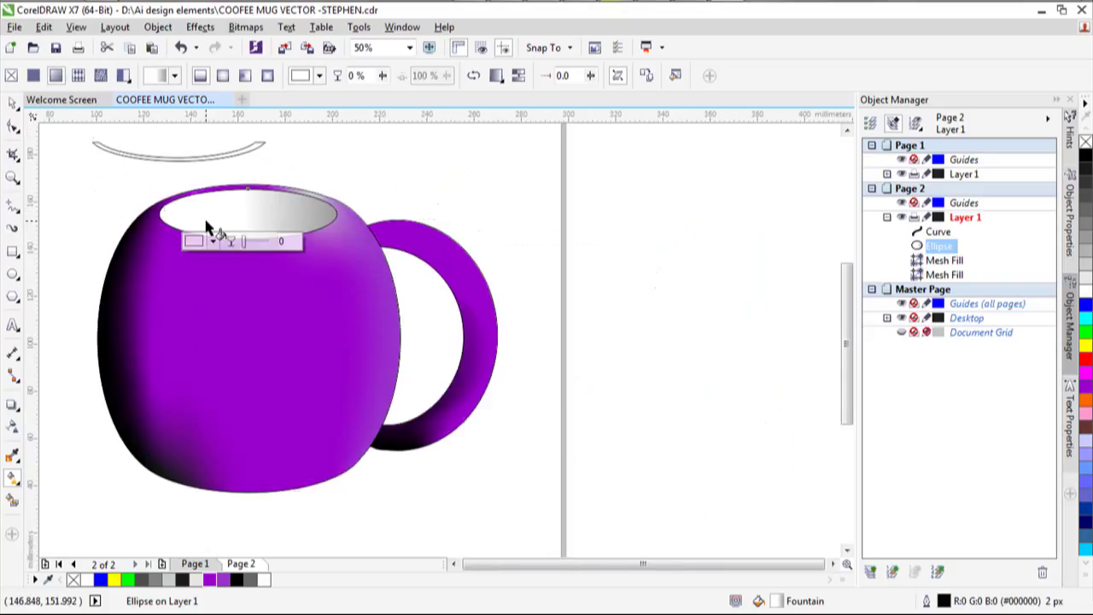
Select the mug's body, handle and rim ellipse together and set their outline width to None.
{"action": "key", "text": "space"}
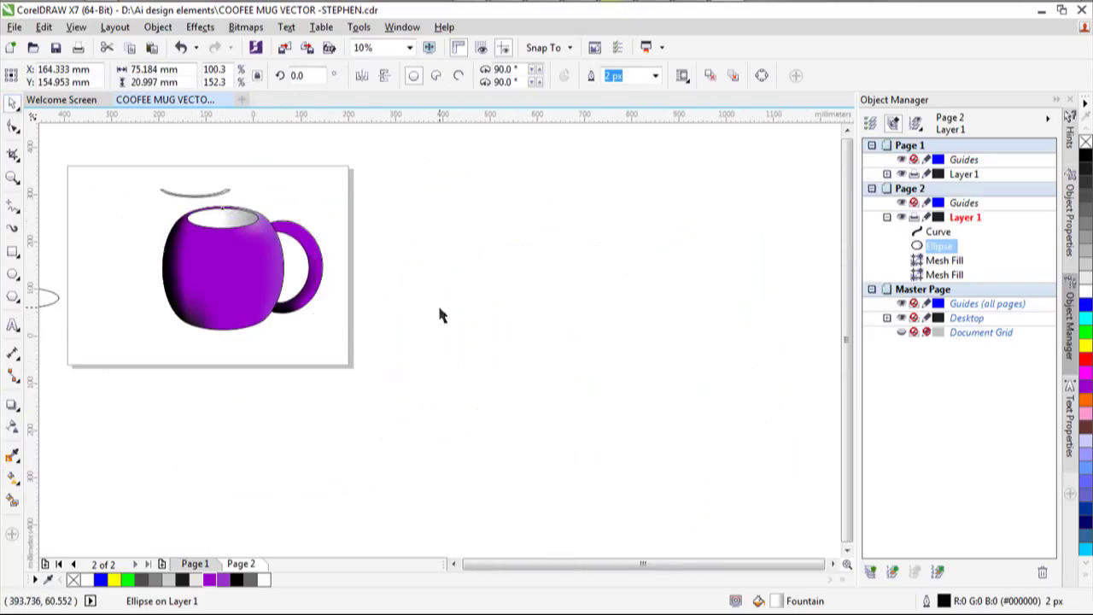
{"action": "scroll", "coordinate": [437, 302], "scroll_direction": "down", "scroll_amount": 5}
{"action": "scroll", "coordinate": [414, 299], "scroll_direction": "up", "scroll_amount": 5}
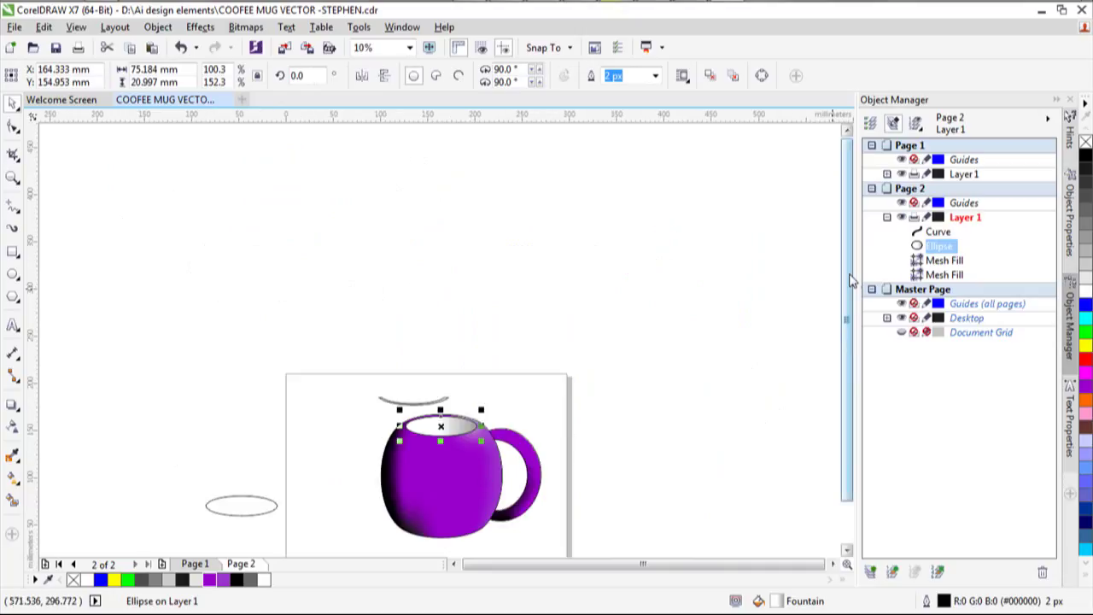
{"action": "scroll", "coordinate": [423, 323], "scroll_direction": "up", "scroll_amount": 2}
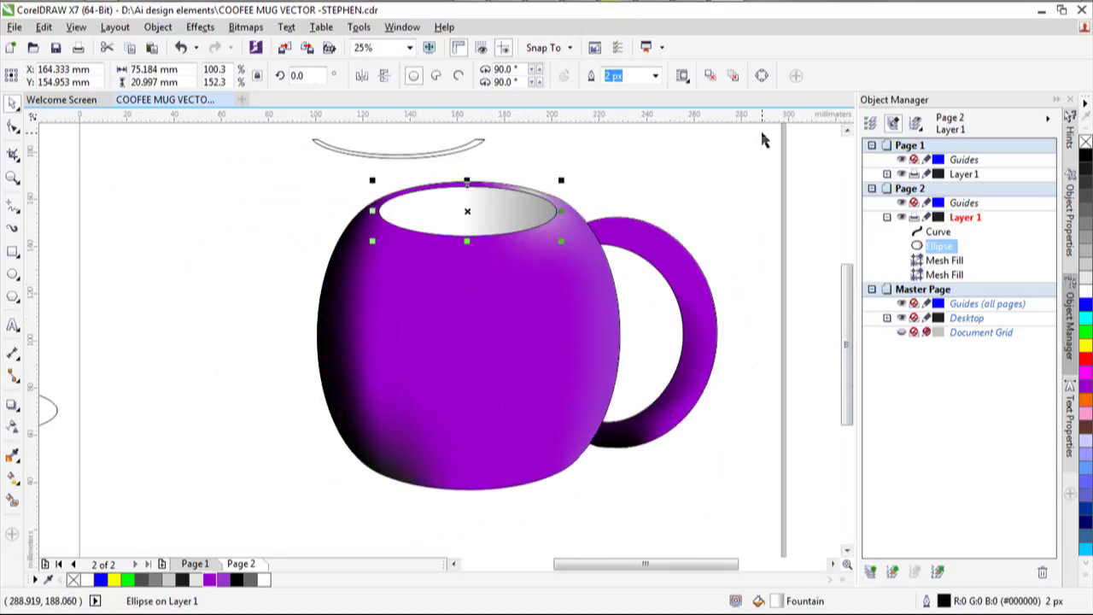
{"action": "left_click_drag", "start_coordinate": [764, 134], "coordinate": [658, 212]}
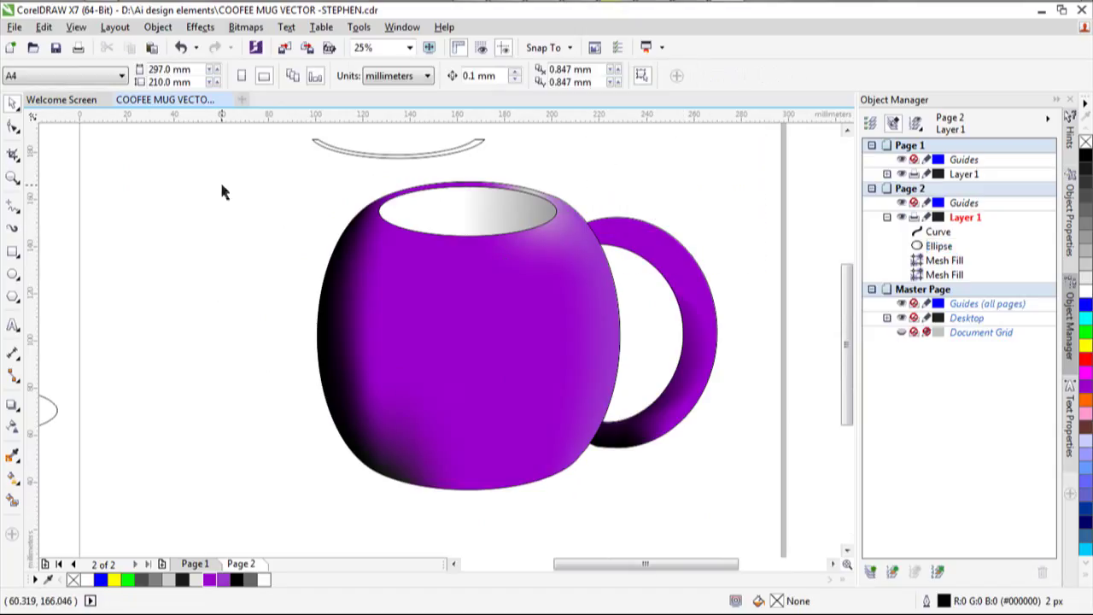
{"action": "left_click_drag", "start_coordinate": [224, 184], "coordinate": [619, 373]}
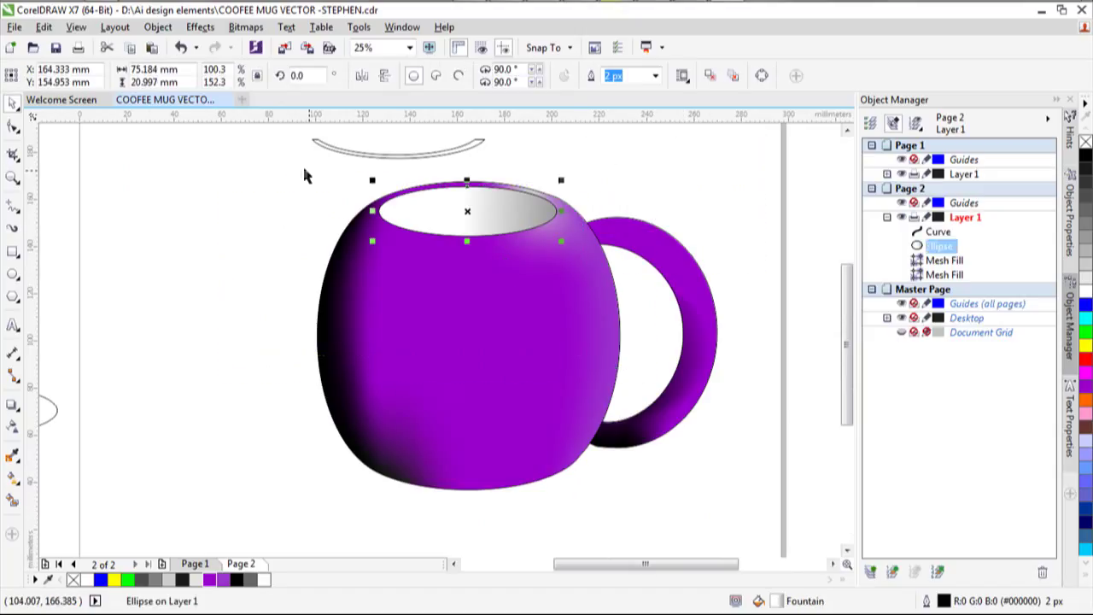
{"action": "left_click_drag", "start_coordinate": [293, 165], "coordinate": [724, 535]}
{"action": "left_click", "coordinate": [668, 77]}
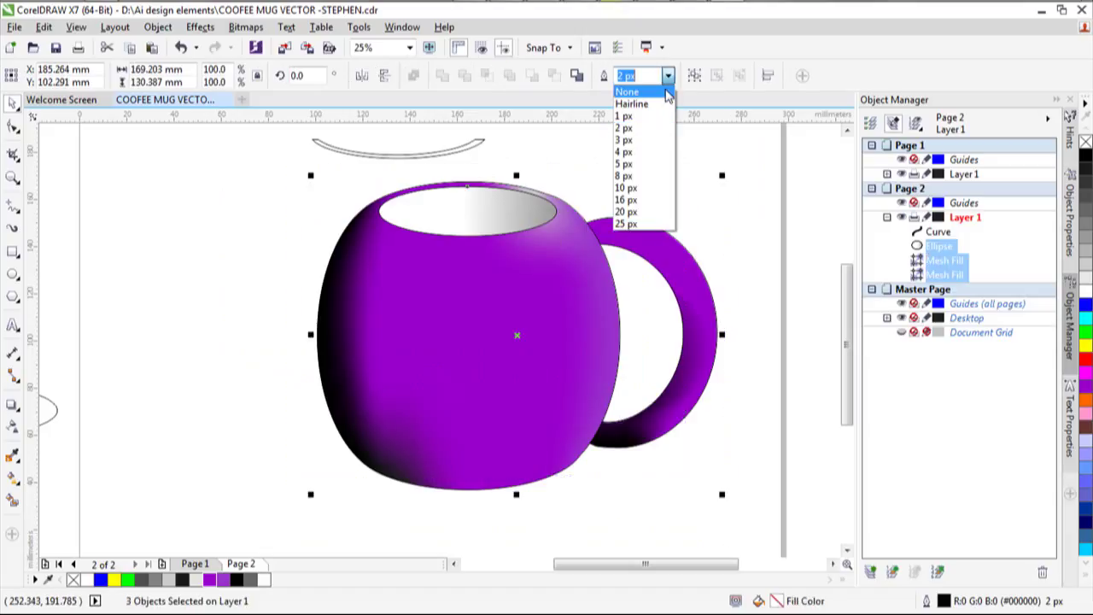
{"action": "left_click", "coordinate": [666, 92]}
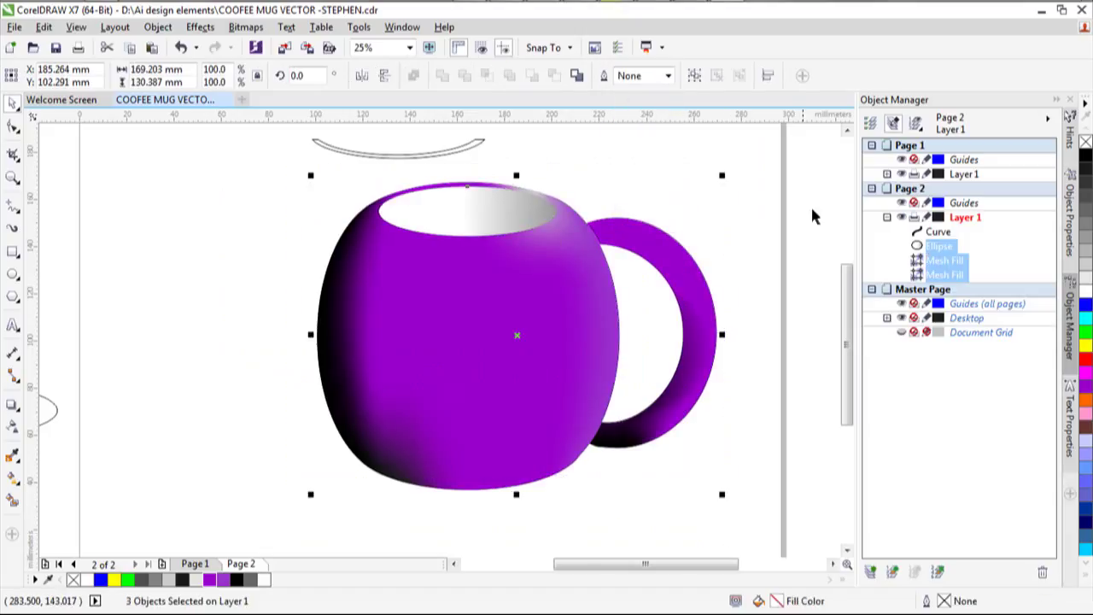
{"action": "left_click", "coordinate": [812, 215]}
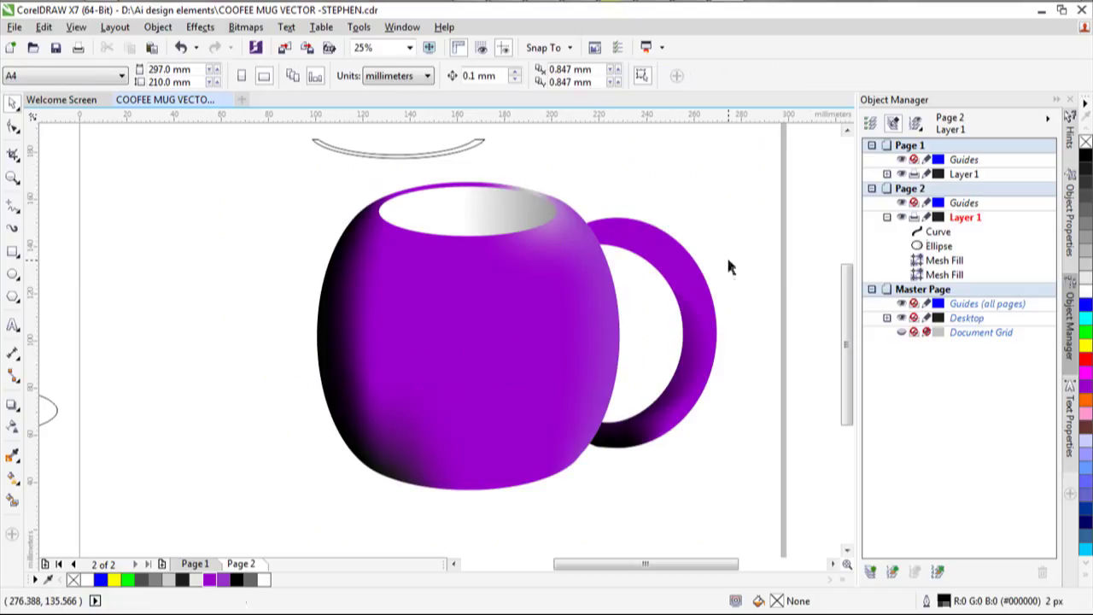
Nudge the handle's mesh nodes near its upper and lower joints to spread the shading.
{"action": "left_click", "coordinate": [629, 259]}
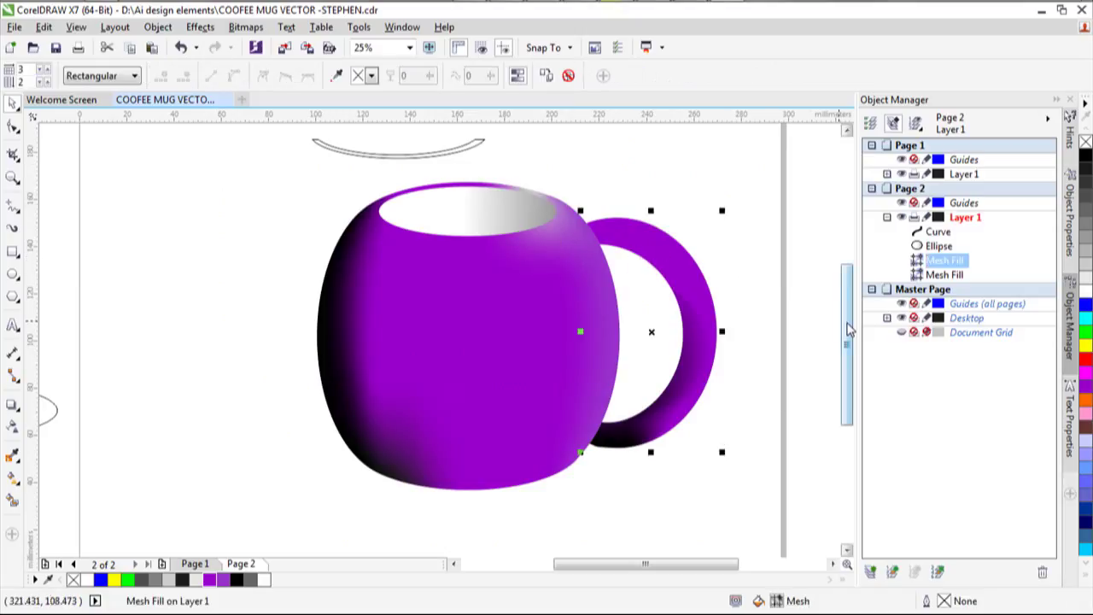
{"action": "mouse_move", "coordinate": [846, 341]}
{"action": "left_mouse_down"}
{"action": "mouse_move", "coordinate": [849, 353]}
{"action": "mouse_move", "coordinate": [848, 337]}
{"action": "left_mouse_up"}
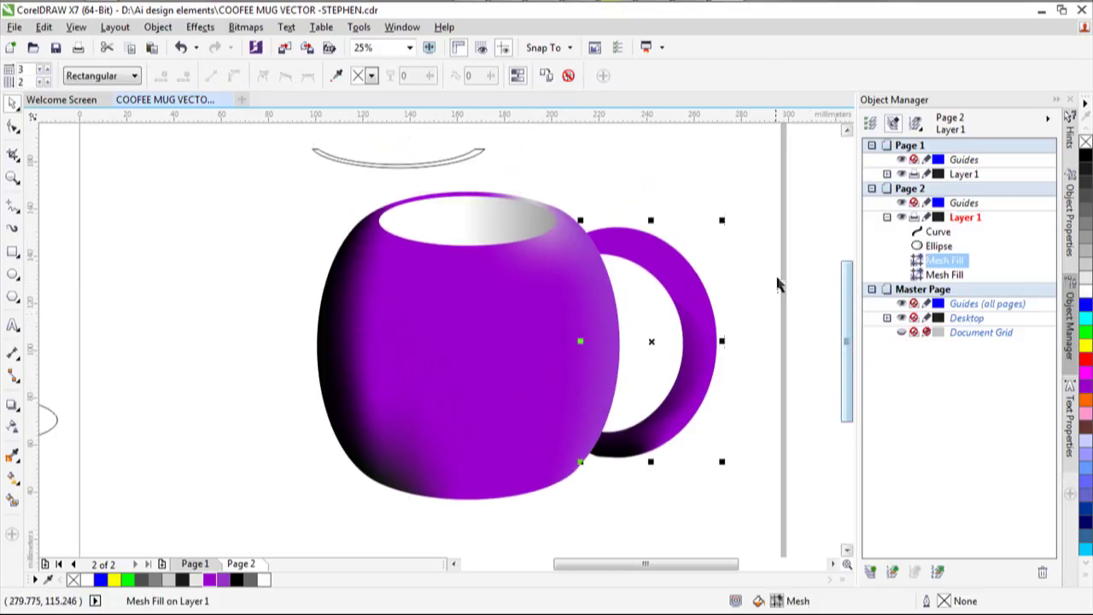
{"action": "left_click", "coordinate": [799, 244]}
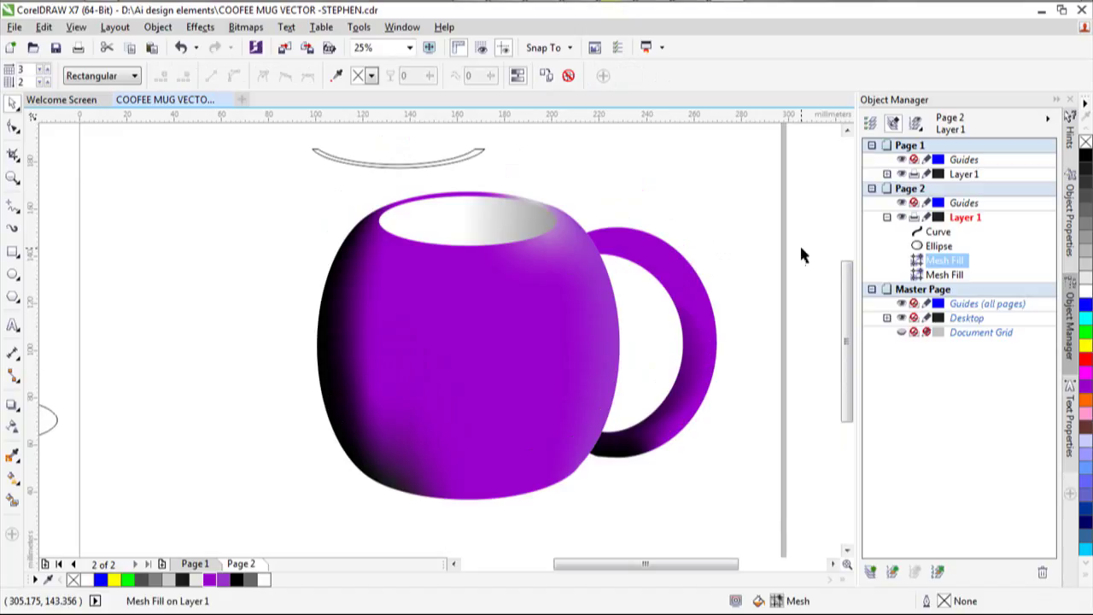
{"action": "left_click", "coordinate": [639, 258]}
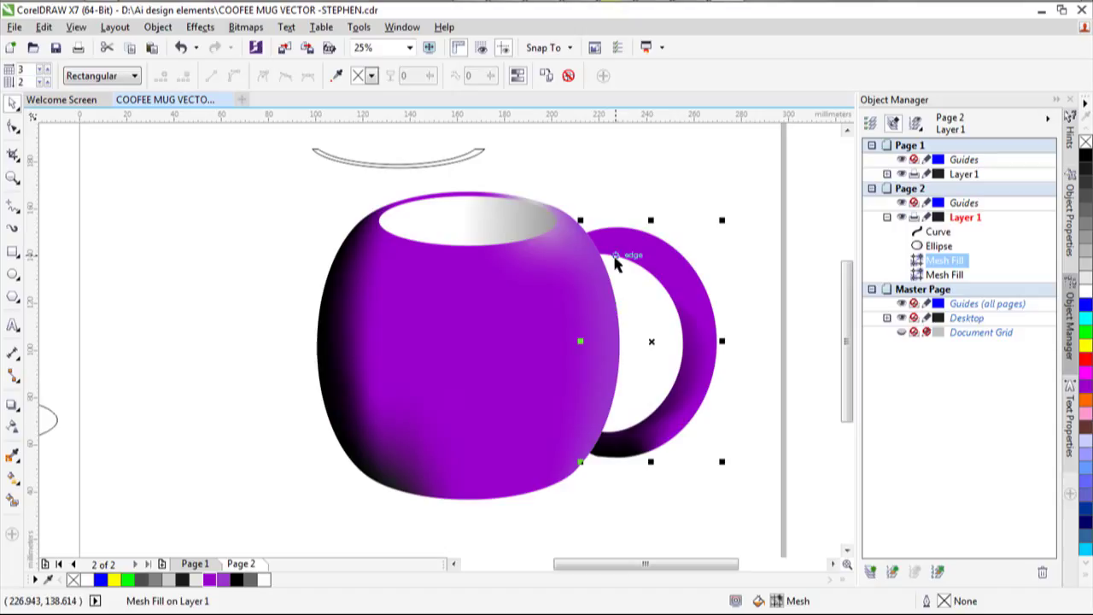
{"action": "key", "text": "m"}
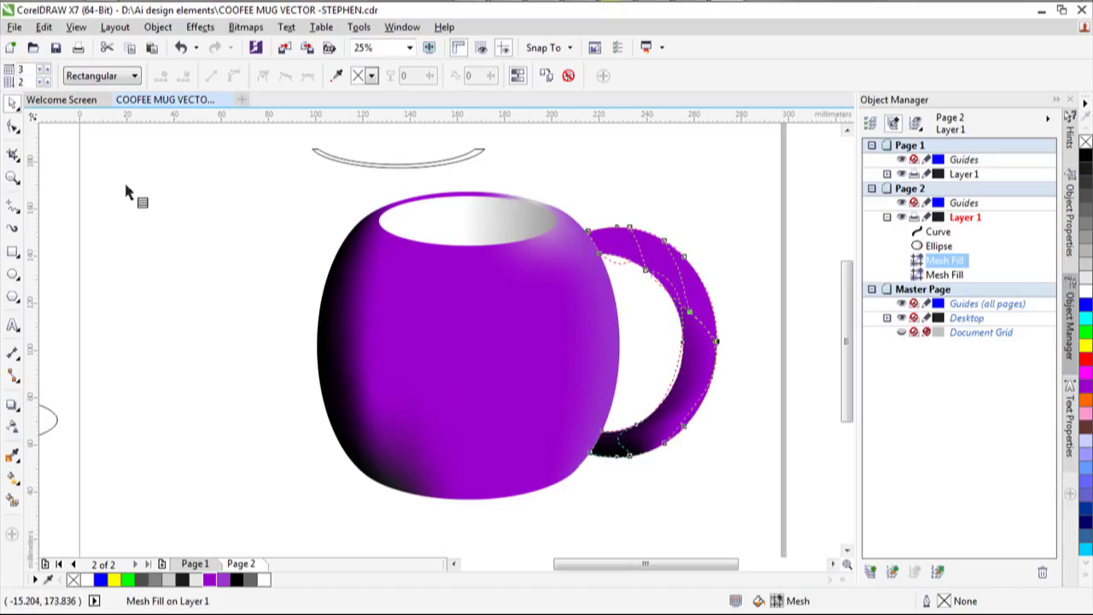
{"action": "left_click", "coordinate": [602, 260]}
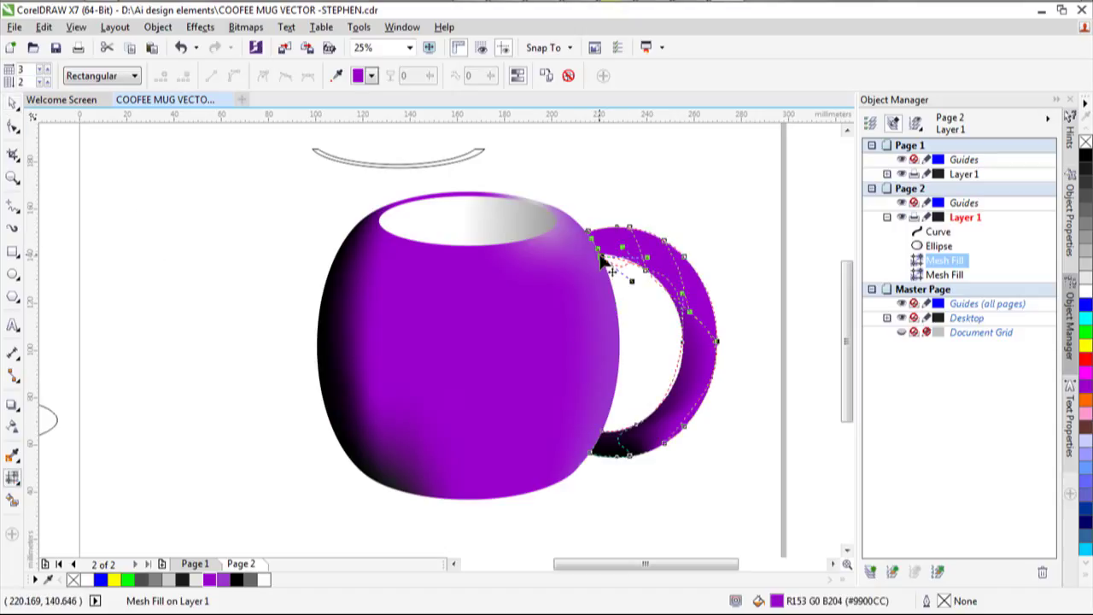
{"action": "left_click_drag", "start_coordinate": [602, 261], "coordinate": [620, 275]}
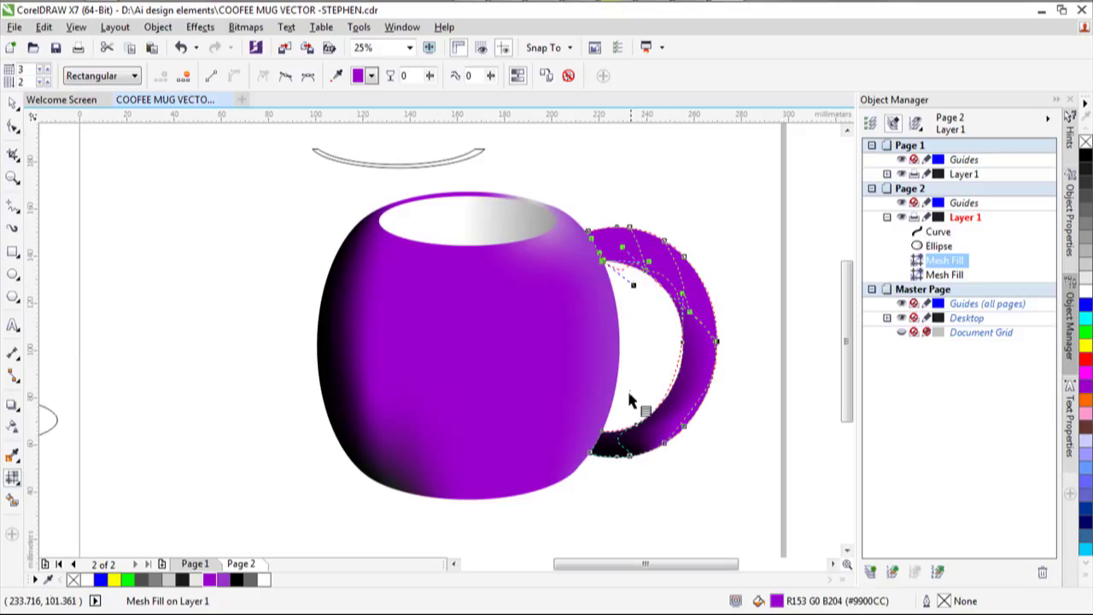
{"action": "left_click_drag", "start_coordinate": [604, 433], "coordinate": [602, 420]}
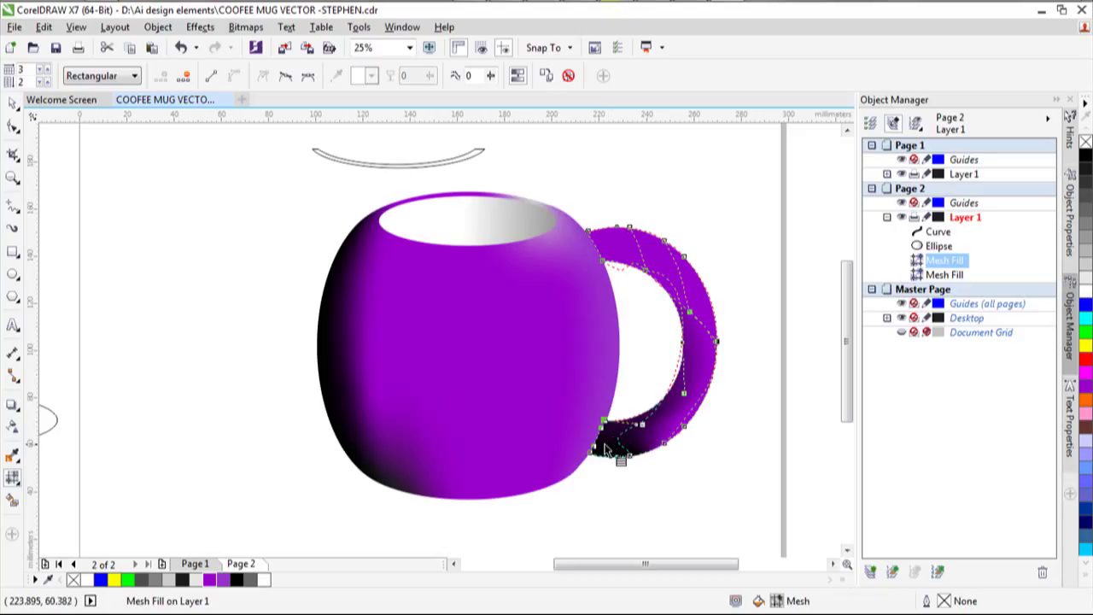
{"action": "left_click_drag", "start_coordinate": [604, 268], "coordinate": [604, 270]}
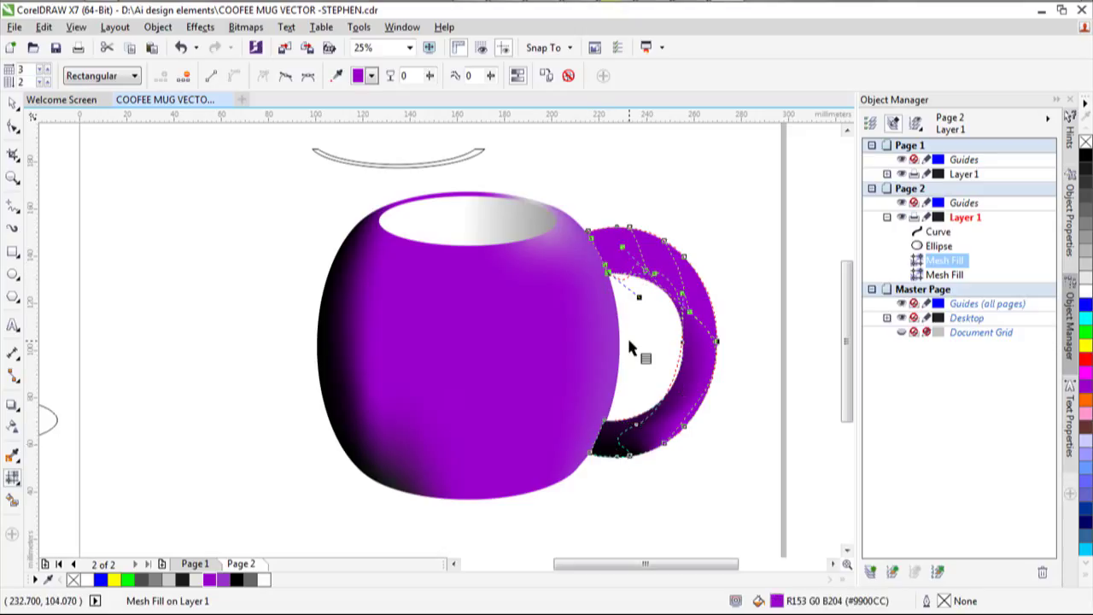
Undo the last handle mesh edit and finish retouching the joint nodes.
{"action": "left_click", "coordinate": [606, 284]}
{"action": "key", "text": "ctrl+z"}
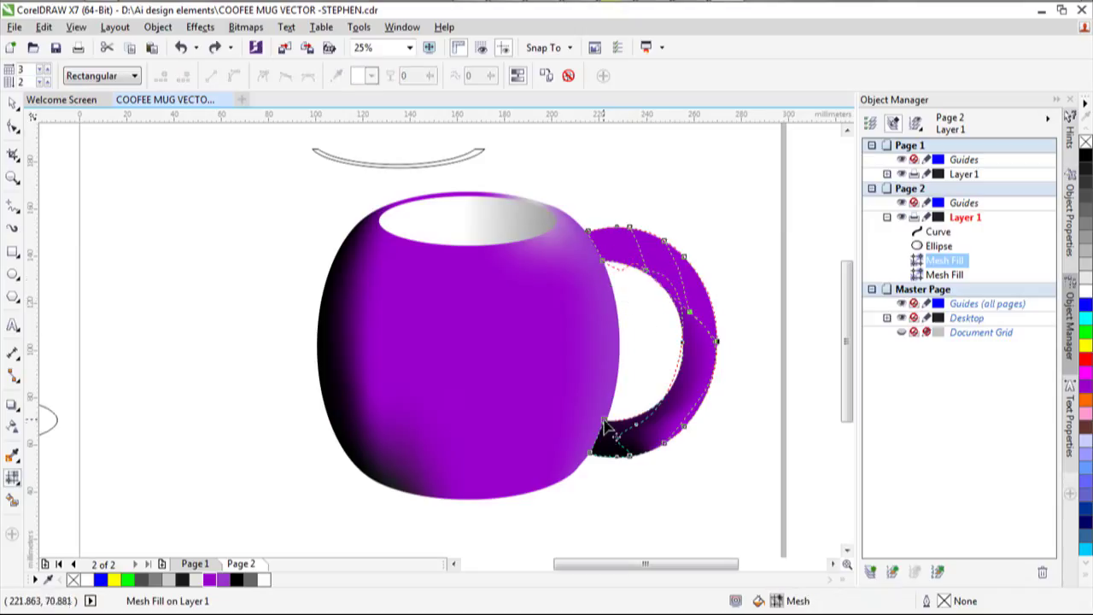
{"action": "left_click", "coordinate": [602, 427]}
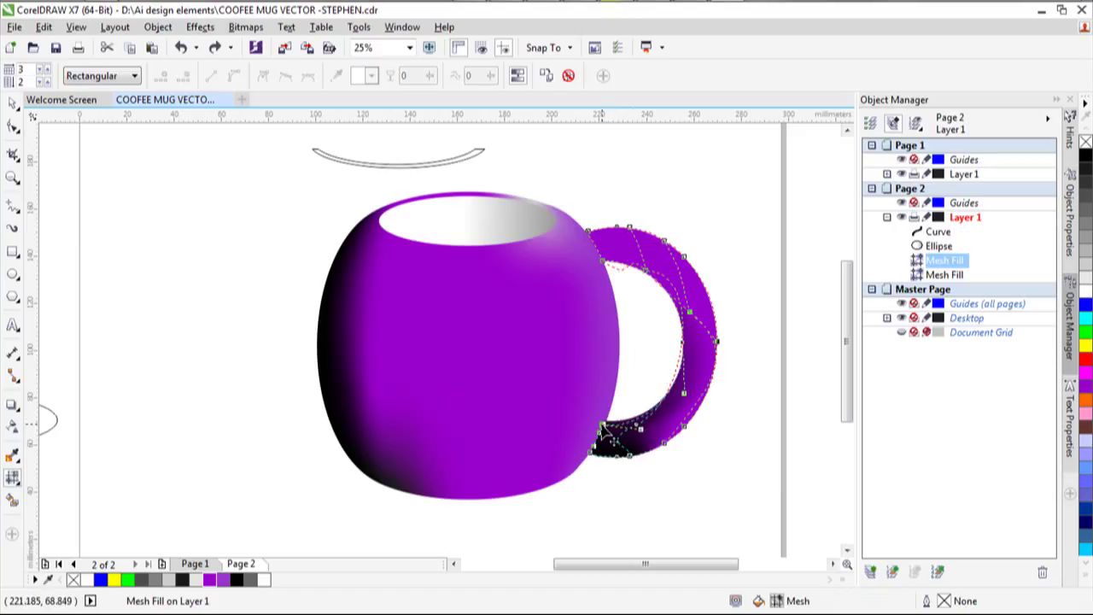
{"action": "left_click", "coordinate": [605, 266]}
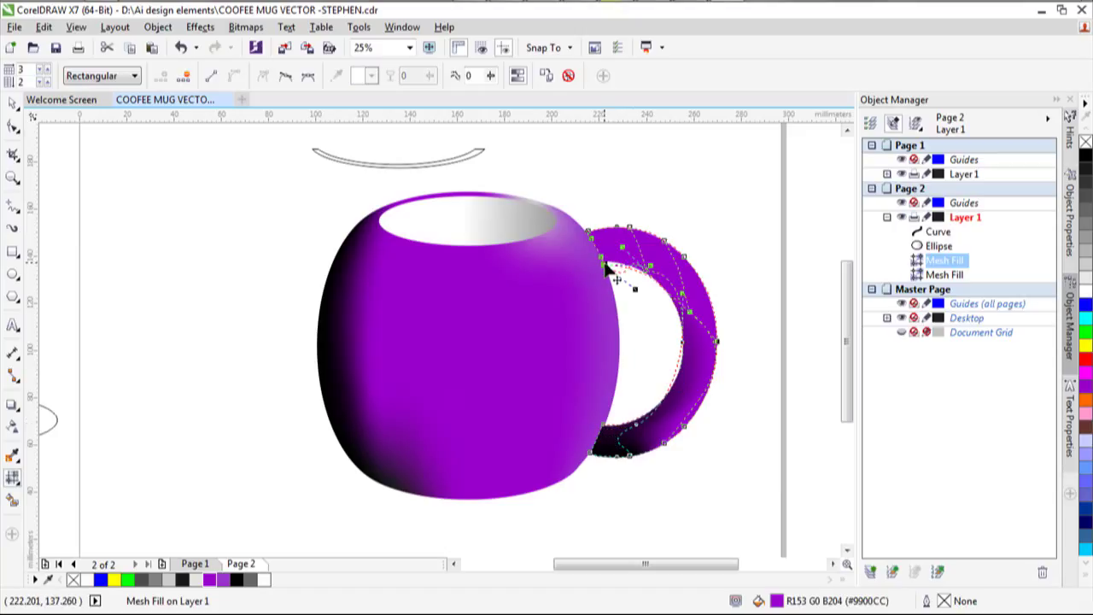
{"action": "scroll", "coordinate": [534, 339], "scroll_direction": "down", "scroll_amount": 2}
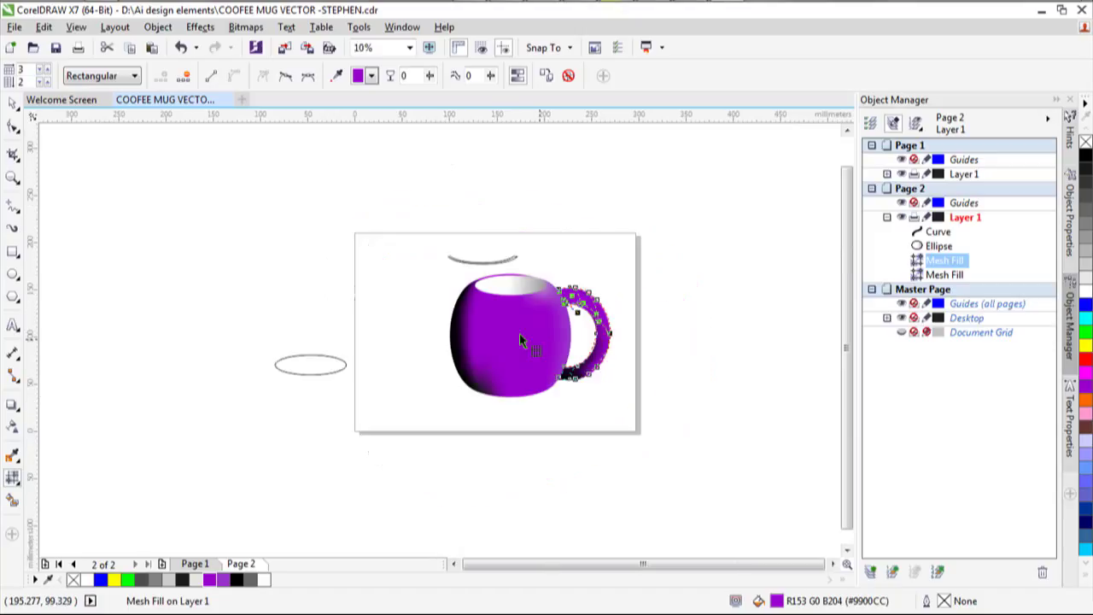
{"action": "scroll", "coordinate": [484, 308], "scroll_direction": "up", "scroll_amount": 2}
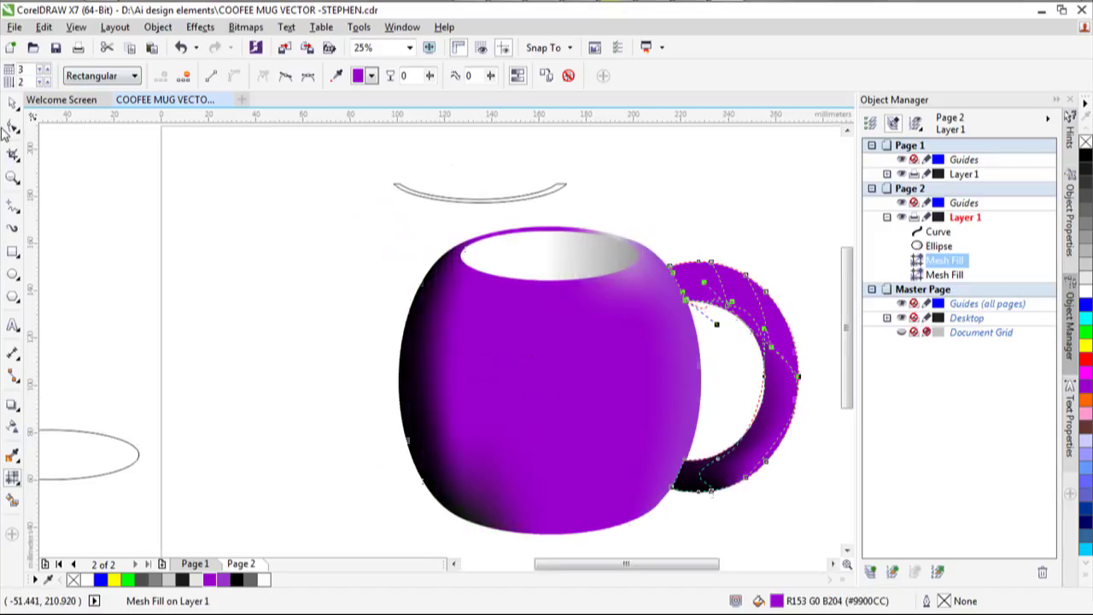
{"action": "left_click", "coordinate": [12, 103]}
{"action": "left_click", "coordinate": [275, 205]}
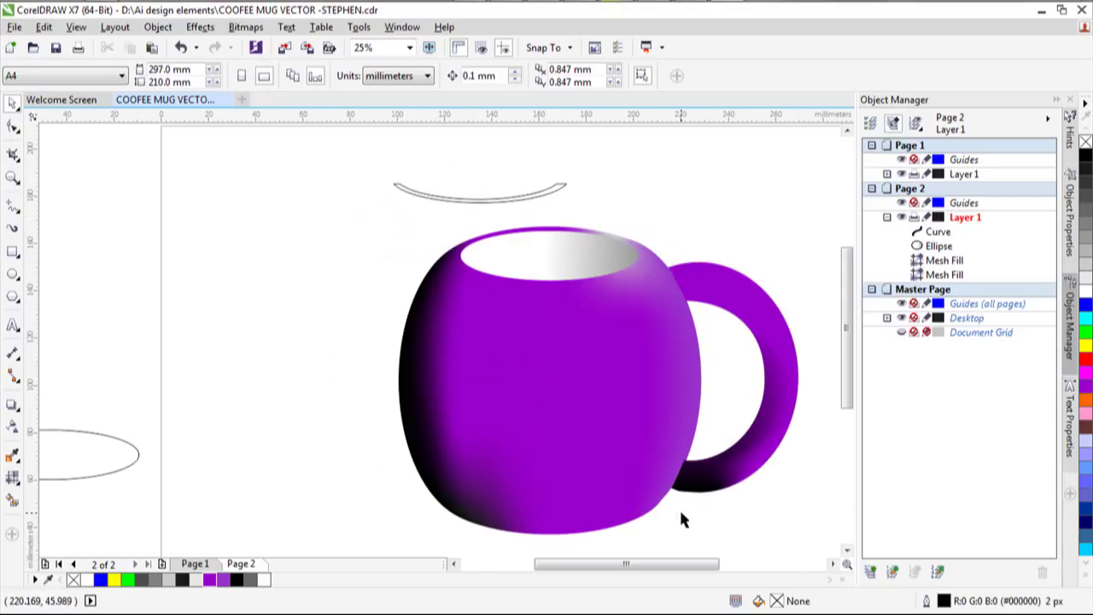
Move the arc curve onto the mug's opening, narrow it to about 76%, and tilt it.
{"action": "scroll", "coordinate": [679, 507], "scroll_direction": "down", "scroll_amount": 3}
{"action": "scroll", "coordinate": [803, 518], "scroll_direction": "up", "scroll_amount": 3}
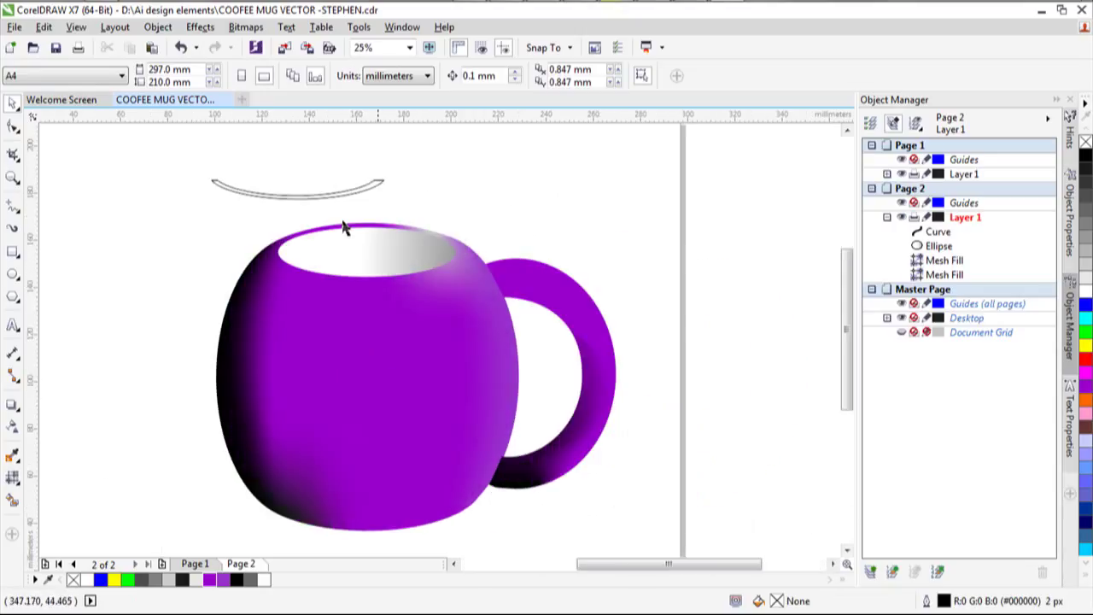
{"action": "left_click", "coordinate": [330, 197]}
{"action": "left_click_drag", "start_coordinate": [312, 191], "coordinate": [356, 272]}
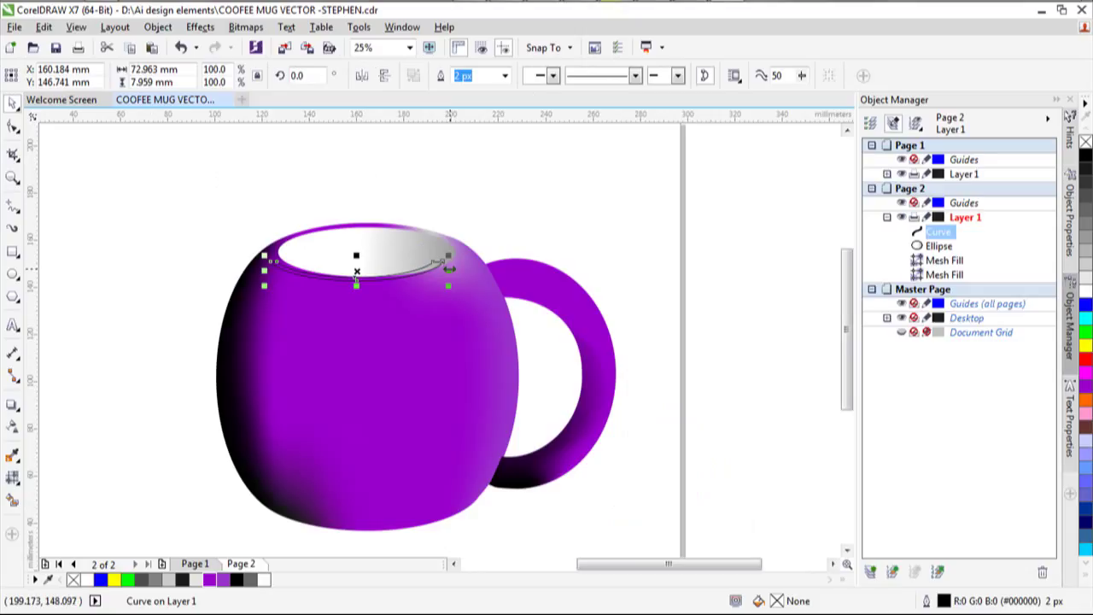
{"action": "left_click_drag", "start_coordinate": [448, 269], "coordinate": [397, 269]}
{"action": "left_click", "coordinate": [306, 271]}
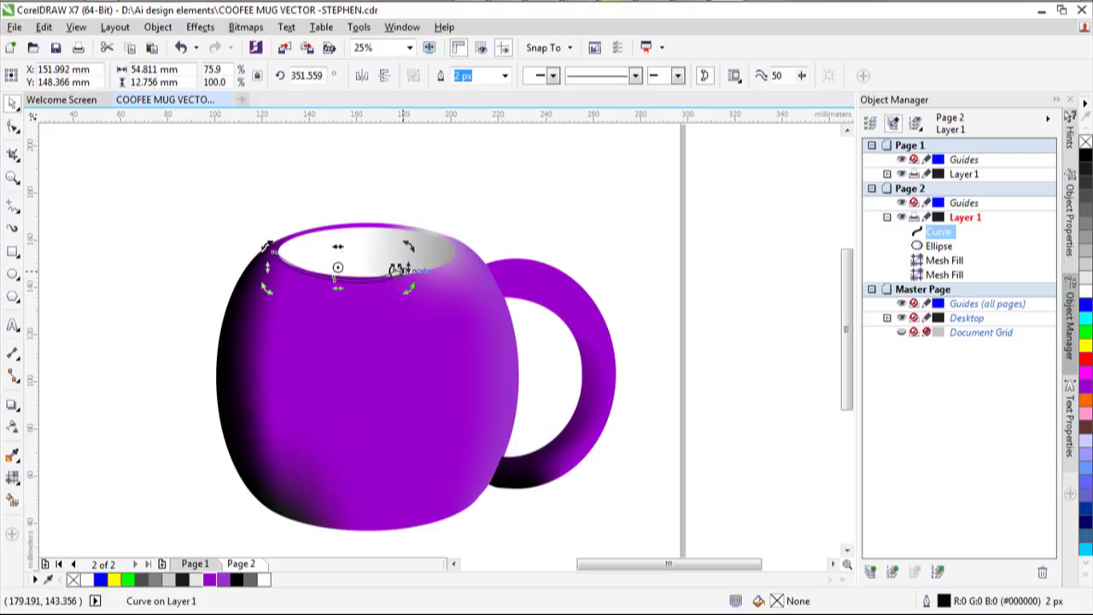
{"action": "left_click", "coordinate": [13, 125]}
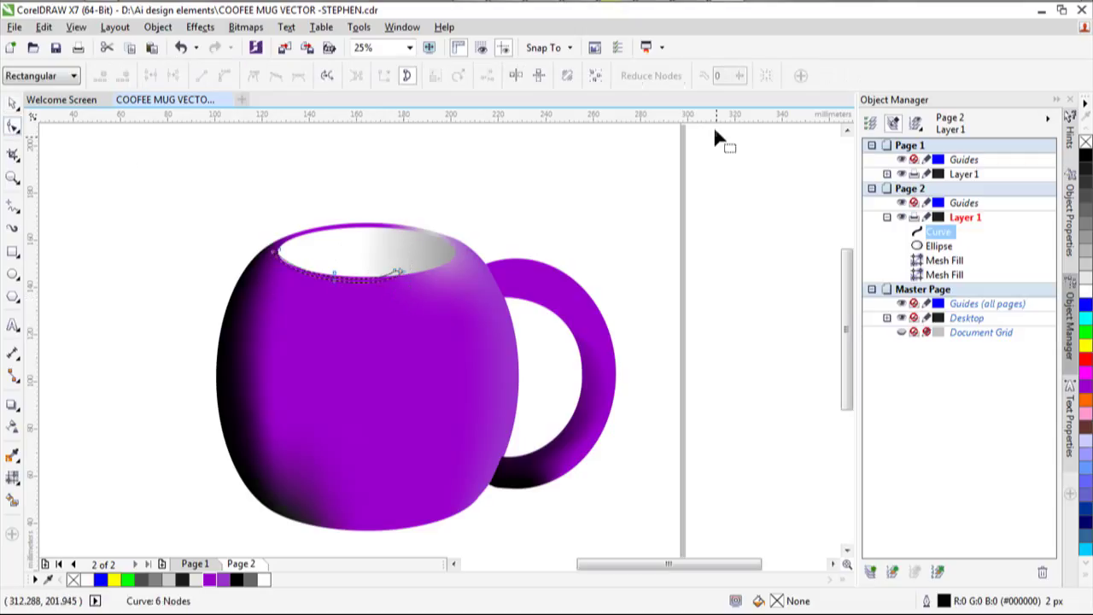
Bend the rim curve along the inner lip and delete its left node, leaving five nodes.
{"action": "scroll", "coordinate": [389, 260], "scroll_direction": "up", "scroll_amount": 2}
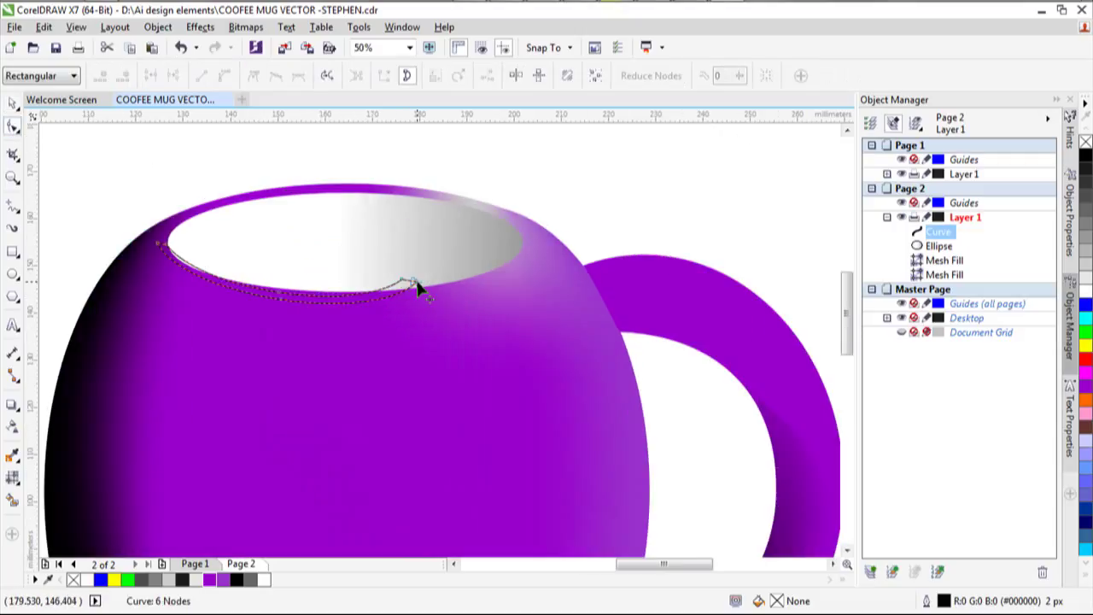
{"action": "left_click_drag", "start_coordinate": [418, 289], "coordinate": [367, 306]}
{"action": "left_click_drag", "start_coordinate": [285, 298], "coordinate": [288, 293]}
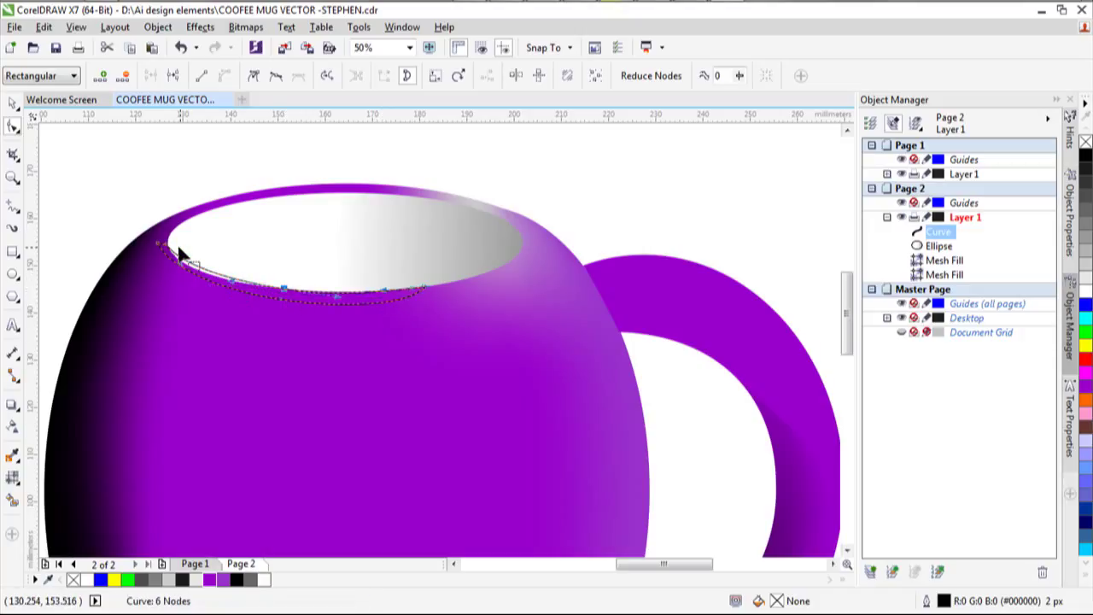
{"action": "left_click", "coordinate": [167, 246]}
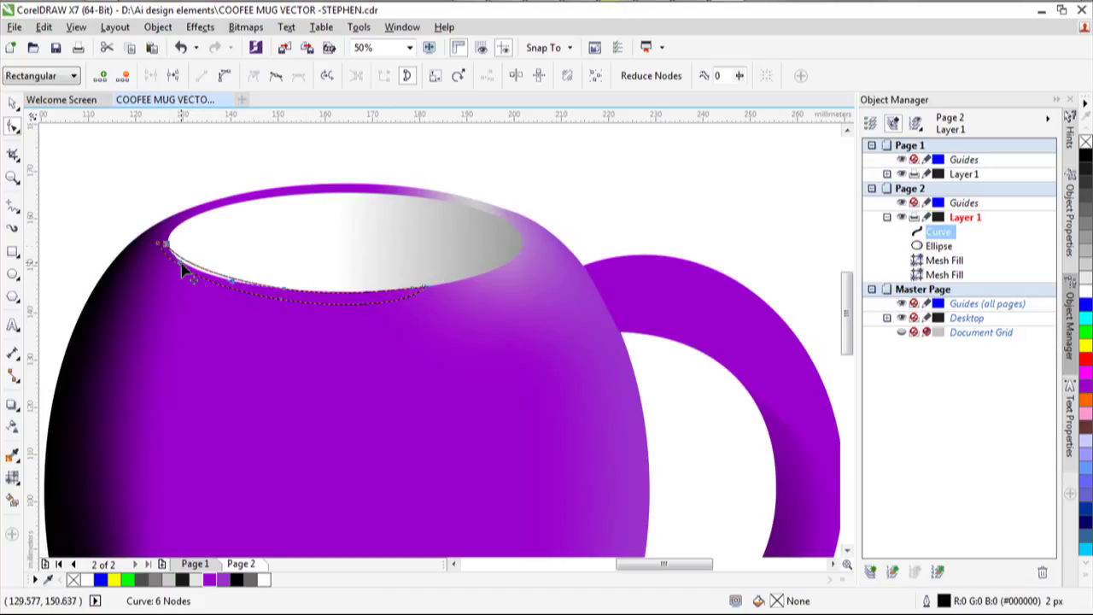
{"action": "mouse_move", "coordinate": [178, 269]}
{"action": "left_mouse_down"}
{"action": "mouse_move", "coordinate": [203, 292]}
{"action": "mouse_move", "coordinate": [162, 254]}
{"action": "mouse_move", "coordinate": [181, 289]}
{"action": "left_mouse_up"}
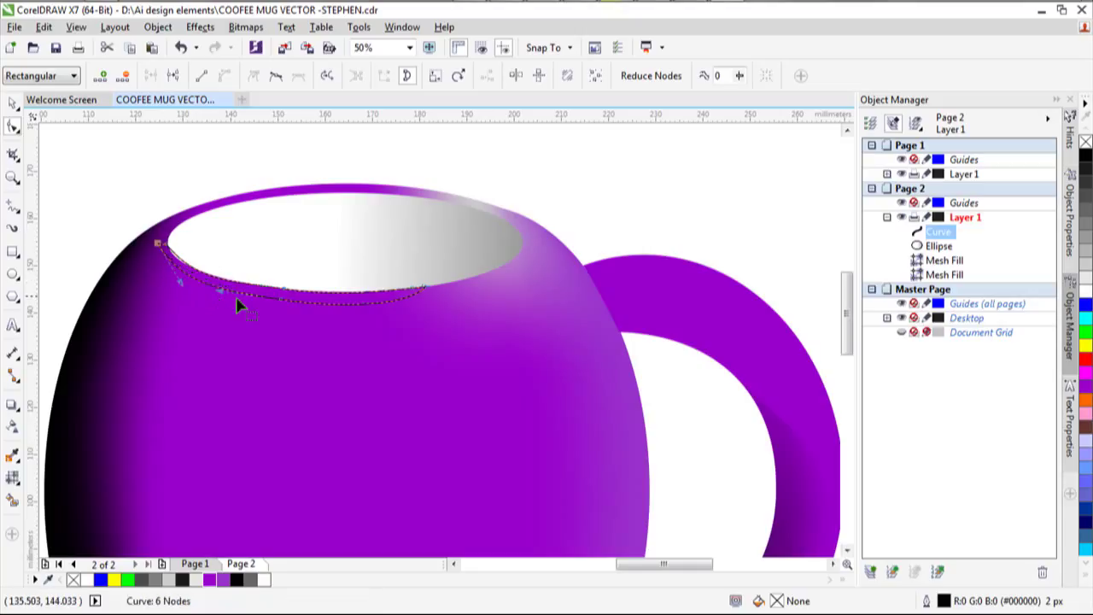
{"action": "left_click", "coordinate": [422, 292]}
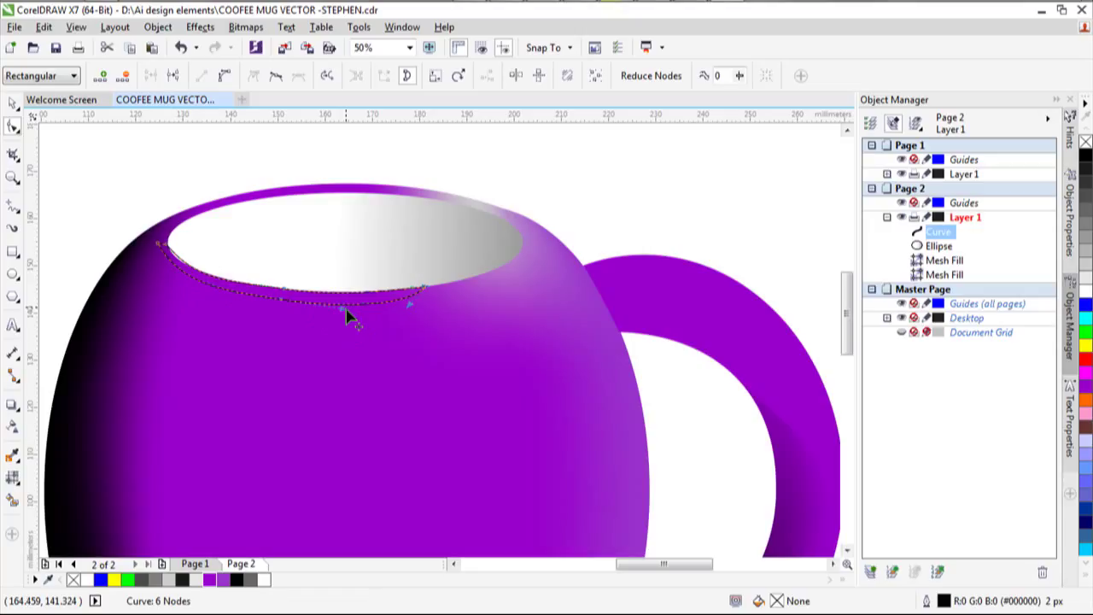
{"action": "left_click_drag", "start_coordinate": [348, 316], "coordinate": [334, 312]}
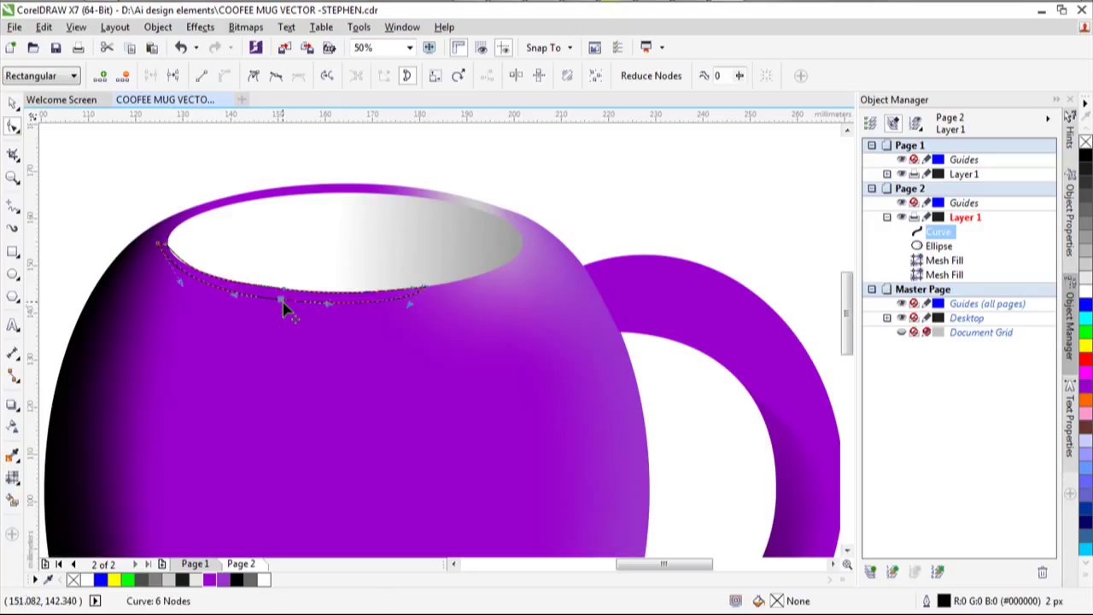
{"action": "right_click", "coordinate": [163, 245]}
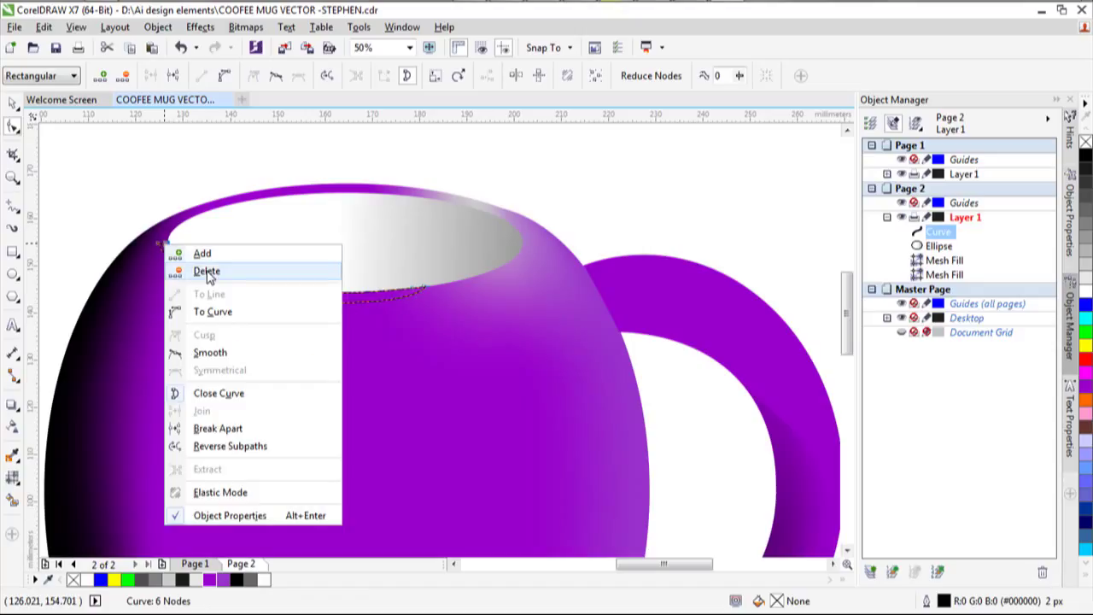
{"action": "left_click", "coordinate": [206, 272]}
{"action": "mouse_move", "coordinate": [157, 248]}
{"action": "left_mouse_down"}
{"action": "mouse_move", "coordinate": [182, 256]}
{"action": "mouse_move", "coordinate": [208, 286]}
{"action": "mouse_move", "coordinate": [161, 247]}
{"action": "mouse_move", "coordinate": [175, 249]}
{"action": "left_mouse_up"}
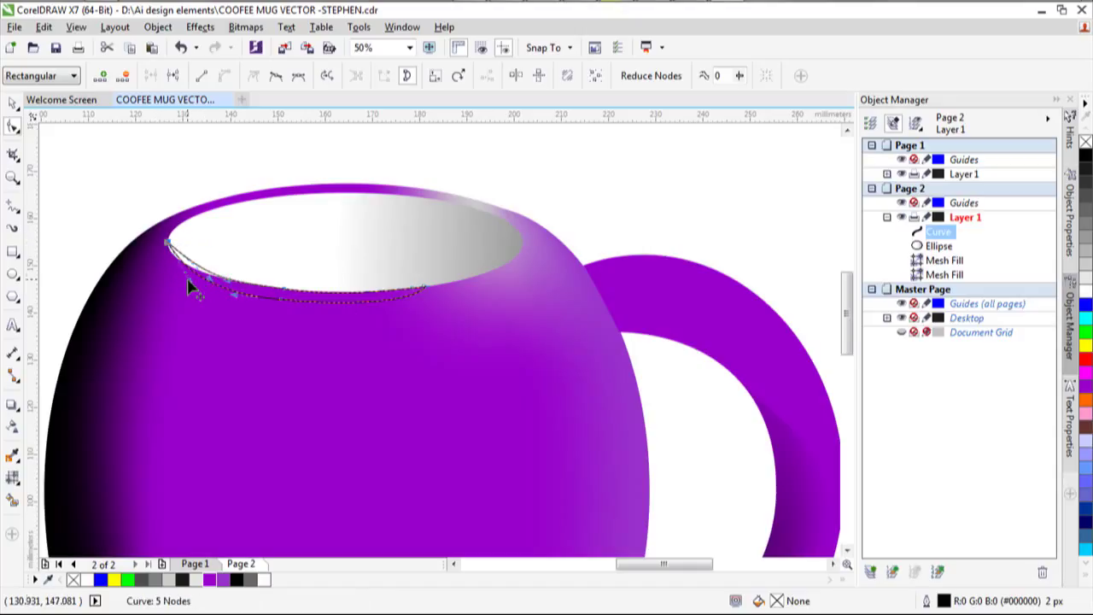
Zoom in and move the rim curve's left end node onto the rim edge.
{"action": "left_click_drag", "start_coordinate": [189, 288], "coordinate": [166, 247]}
{"action": "scroll", "coordinate": [168, 248], "scroll_direction": "up", "scroll_amount": 1}
{"action": "scroll", "coordinate": [167, 248], "scroll_direction": "up", "scroll_amount": 2}
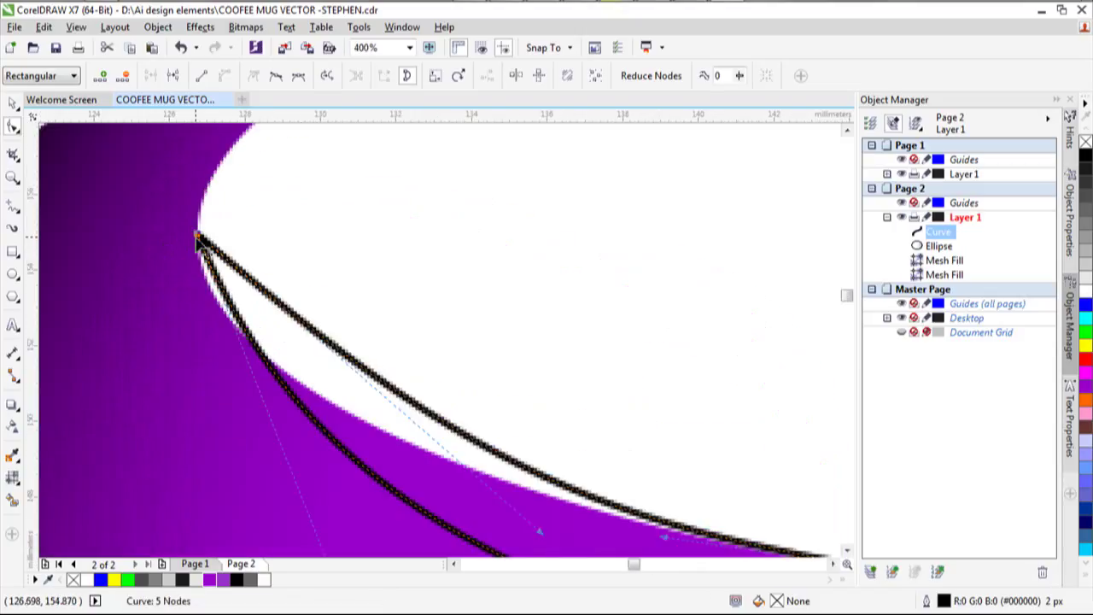
{"action": "left_click_drag", "start_coordinate": [198, 239], "coordinate": [162, 212]}
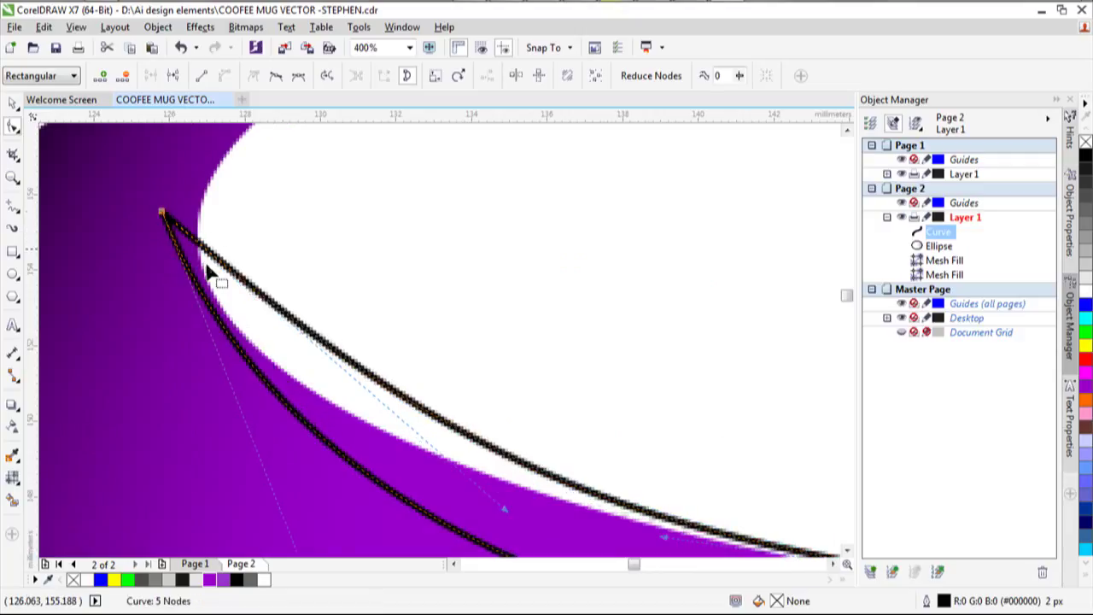
{"action": "left_click_drag", "start_coordinate": [503, 515], "coordinate": [407, 434]}
{"action": "scroll", "coordinate": [478, 498], "scroll_direction": "down", "scroll_amount": 2}
{"action": "left_click_drag", "start_coordinate": [411, 536], "coordinate": [378, 531]}
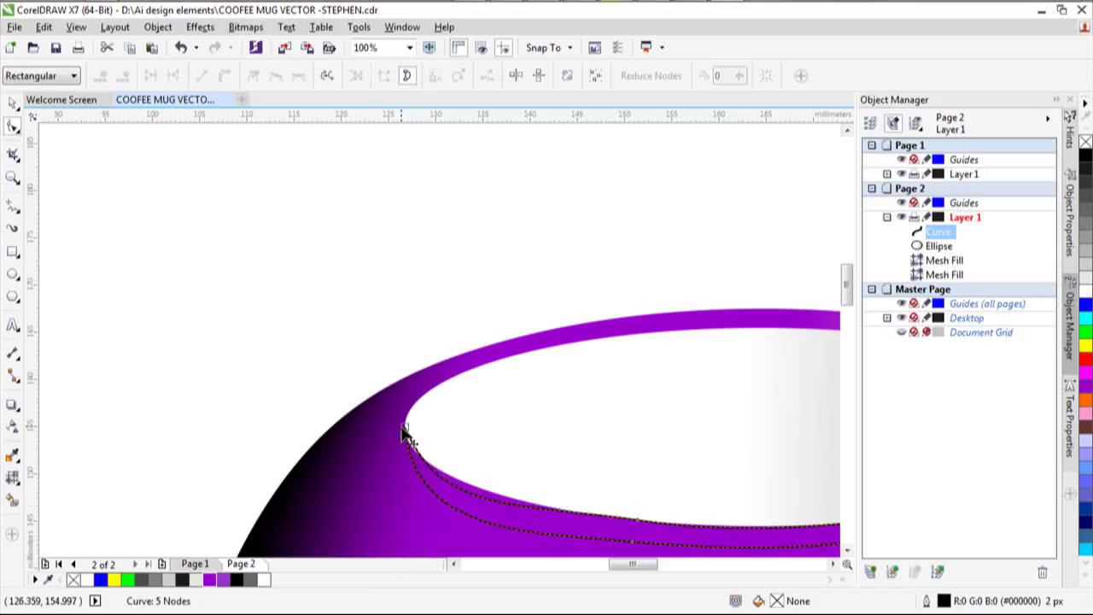
Adjust the left end's control handles so the curve hugs the front lip.
{"action": "left_click", "coordinate": [405, 433]}
{"action": "left_click_drag", "start_coordinate": [415, 538], "coordinate": [389, 528]}
{"action": "left_click_drag", "start_coordinate": [403, 428], "coordinate": [405, 416]}
{"action": "left_click_drag", "start_coordinate": [442, 507], "coordinate": [419, 517]}
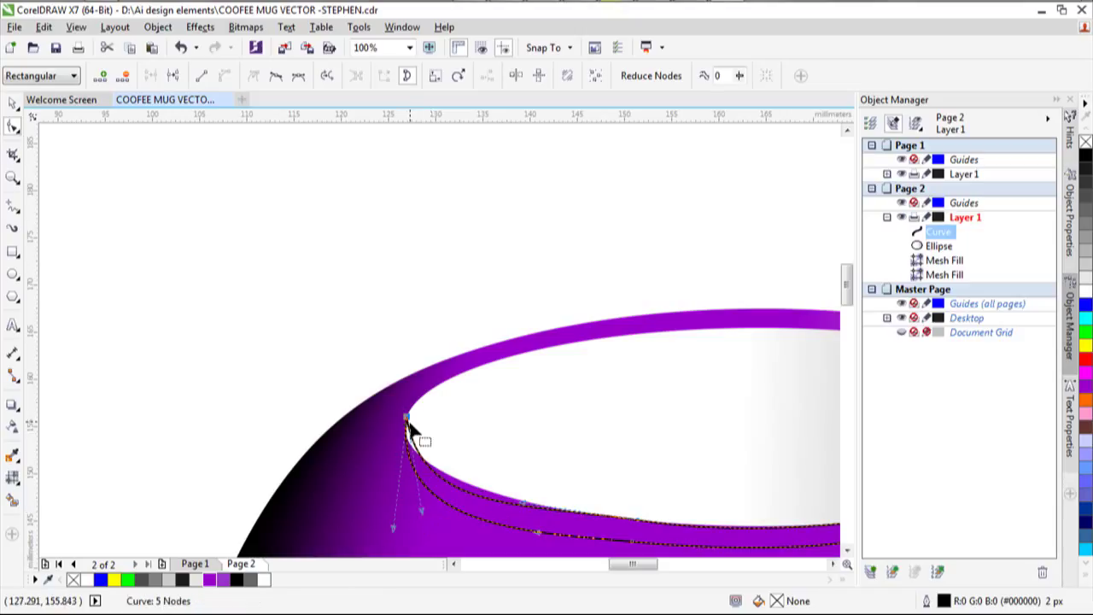
{"action": "mouse_move", "coordinate": [406, 418]}
{"action": "left_mouse_down"}
{"action": "mouse_move", "coordinate": [405, 434]}
{"action": "mouse_move", "coordinate": [399, 420]}
{"action": "left_mouse_up"}
{"action": "left_click_drag", "start_coordinate": [415, 499], "coordinate": [437, 504]}
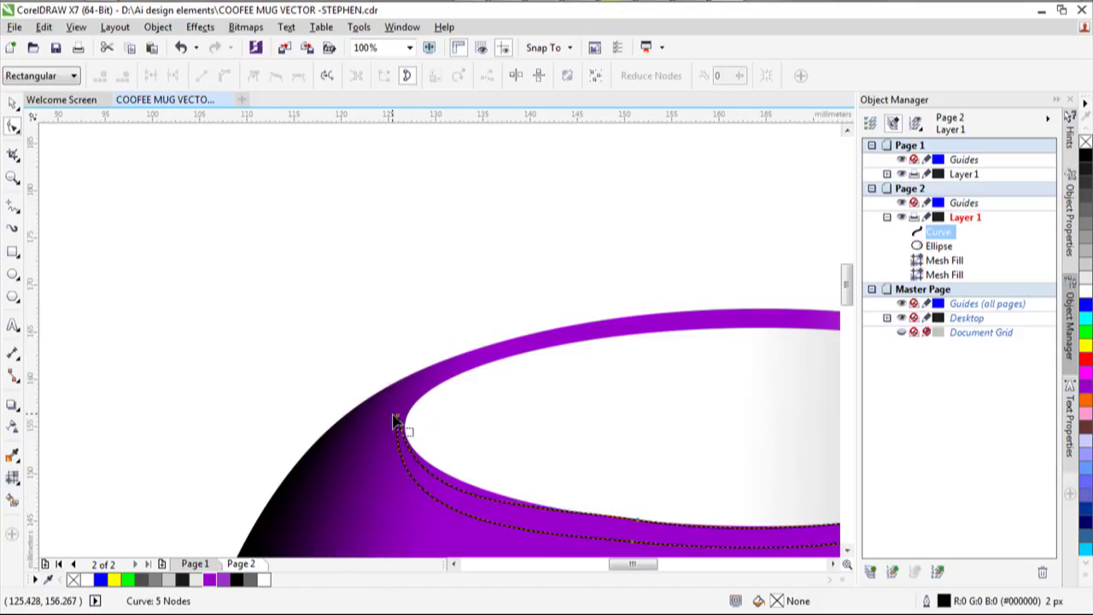
{"action": "left_click_drag", "start_coordinate": [398, 419], "coordinate": [408, 521]}
{"action": "scroll", "coordinate": [589, 504], "scroll_direction": "down", "scroll_amount": 2}
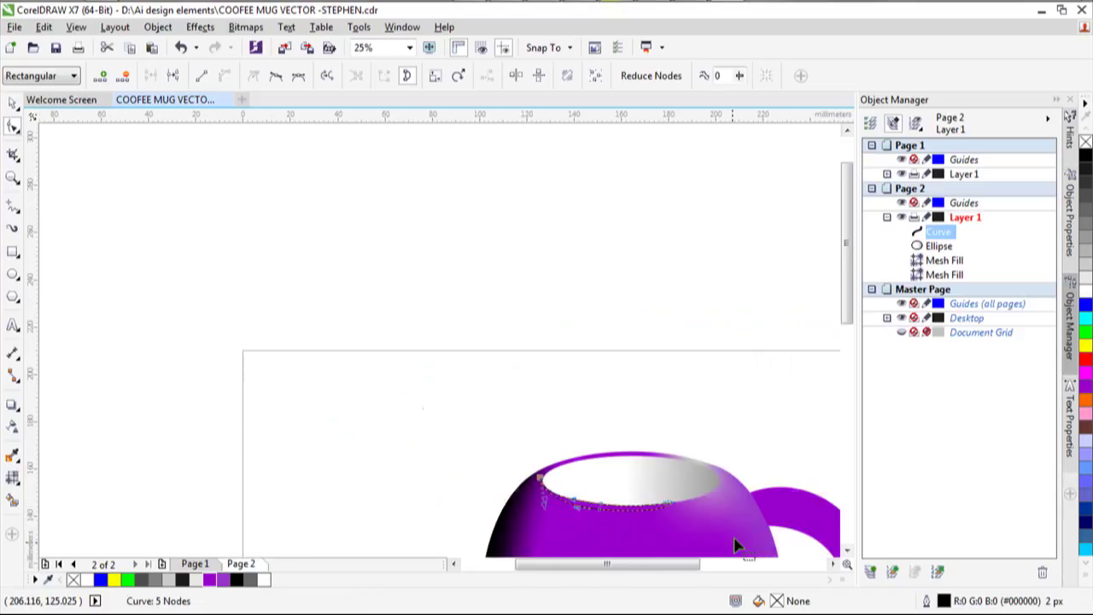
{"action": "scroll", "coordinate": [530, 493], "scroll_direction": "up", "scroll_amount": 1}
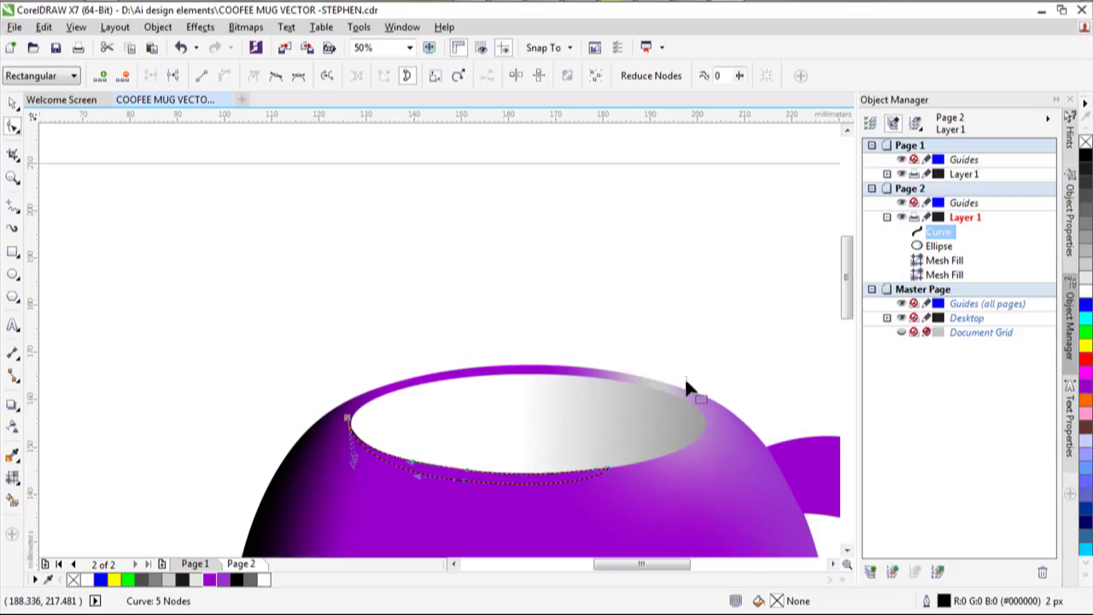
{"action": "scroll", "coordinate": [698, 394], "scroll_direction": "down", "scroll_amount": 1}
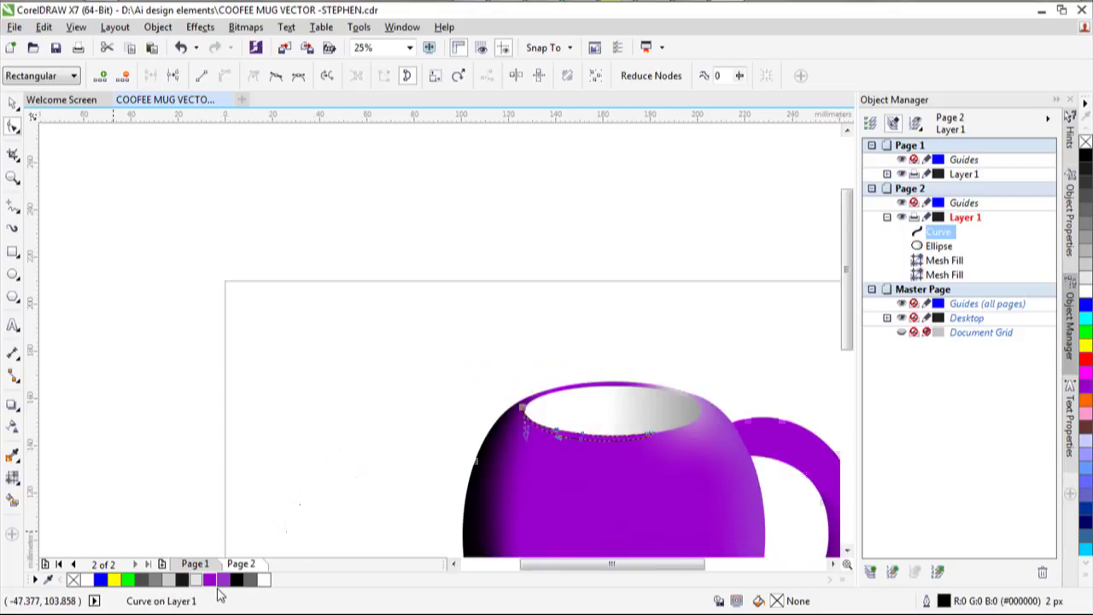
Fill the rim curve black and reshape its right end into a fuller crescent.
{"action": "right_click", "coordinate": [237, 579]}
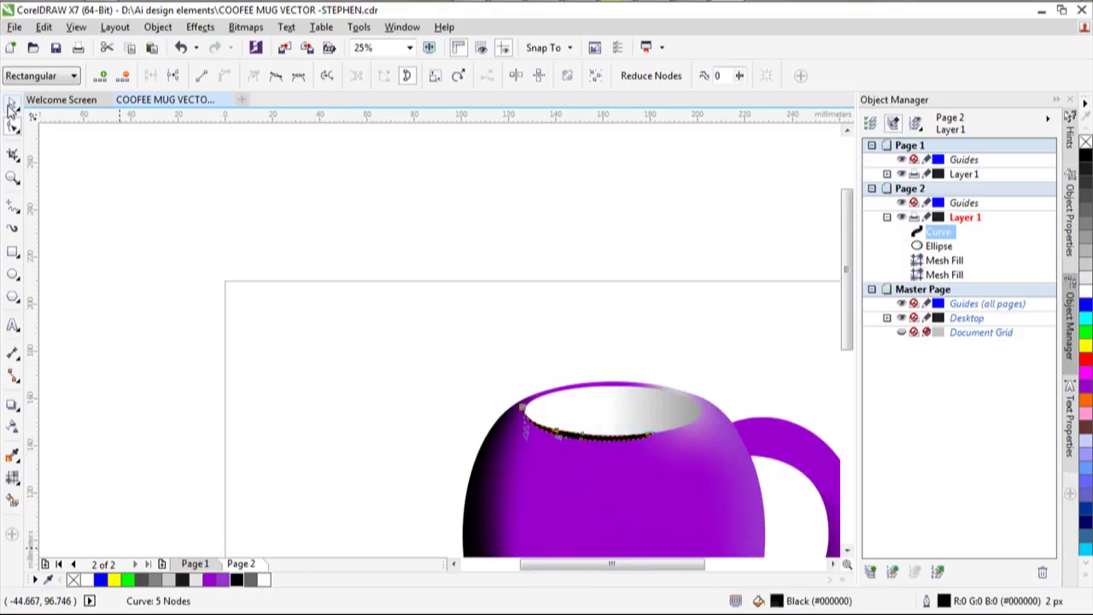
{"action": "left_click", "coordinate": [12, 102]}
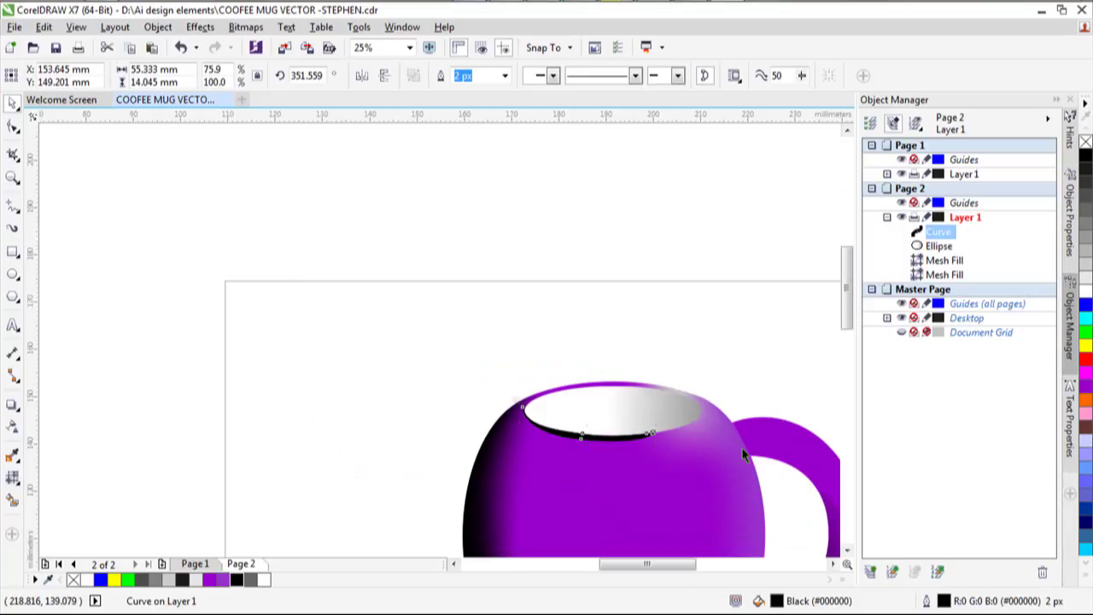
{"action": "scroll", "coordinate": [743, 455], "scroll_direction": "up", "scroll_amount": 2}
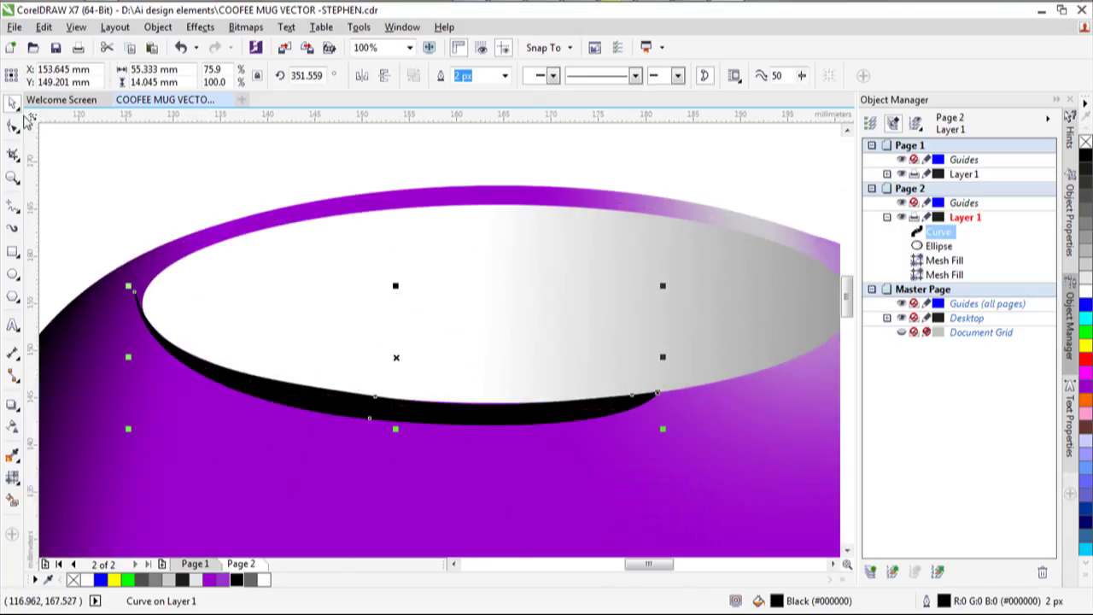
{"action": "key", "text": "F10"}
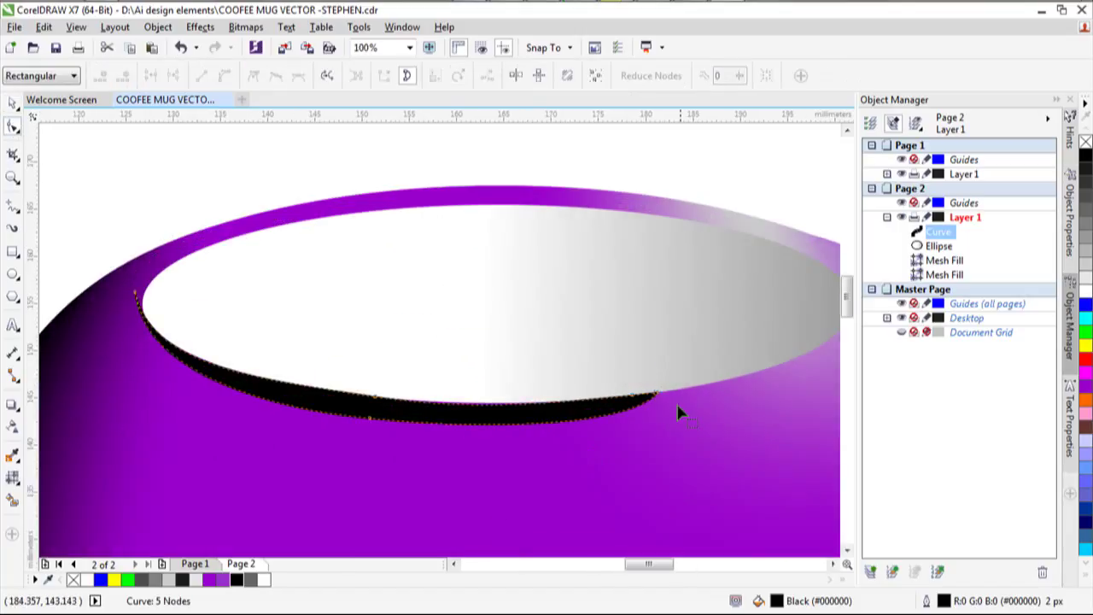
{"action": "left_click", "coordinate": [656, 396]}
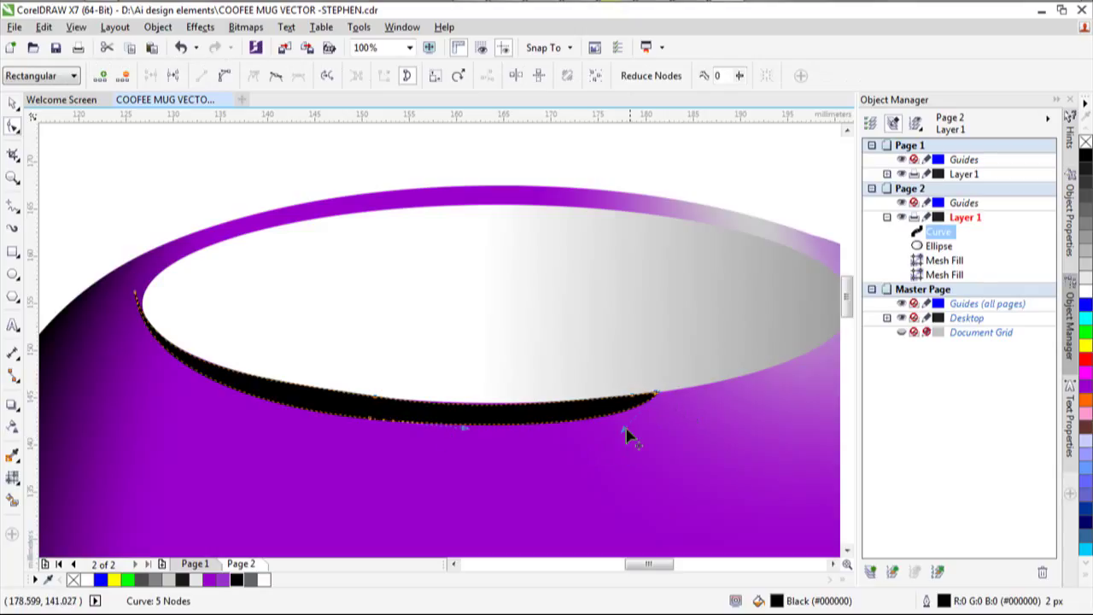
{"action": "left_click_drag", "start_coordinate": [624, 430], "coordinate": [555, 438]}
{"action": "left_click_drag", "start_coordinate": [369, 420], "coordinate": [342, 437]}
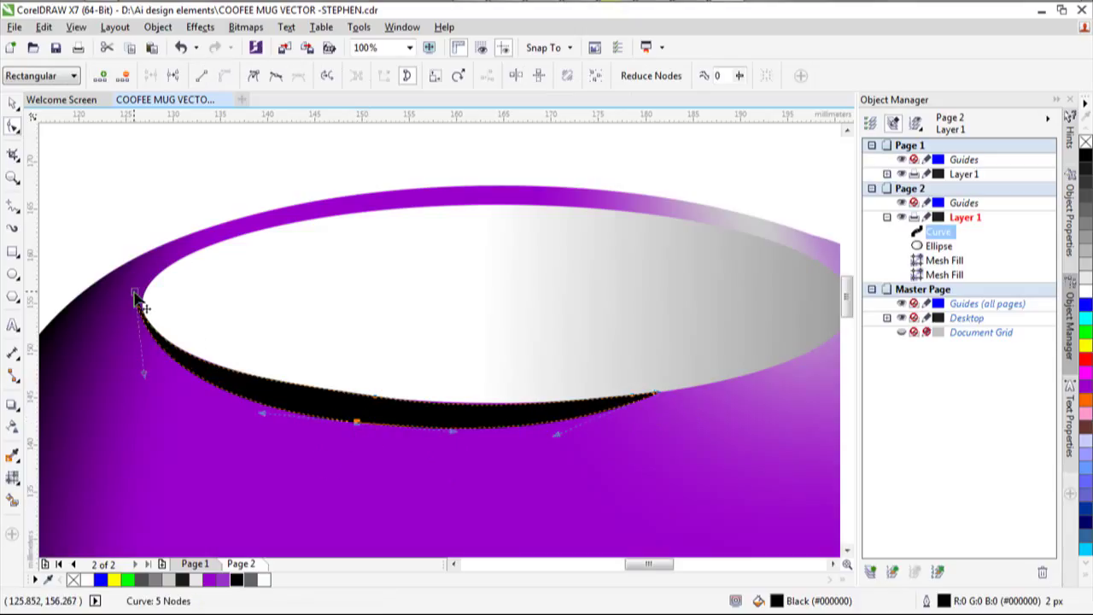
{"action": "left_click", "coordinate": [13, 102]}
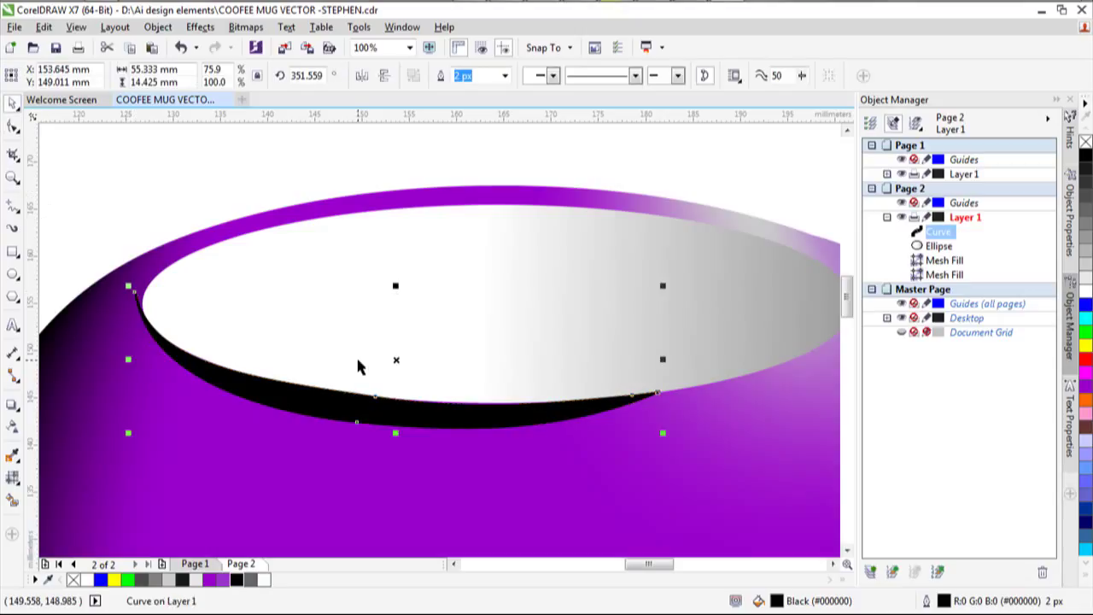
Duplicate the black rim curve, flip and mirror it, and move it onto the back rim.
{"action": "key", "text": "ctrl+d"}
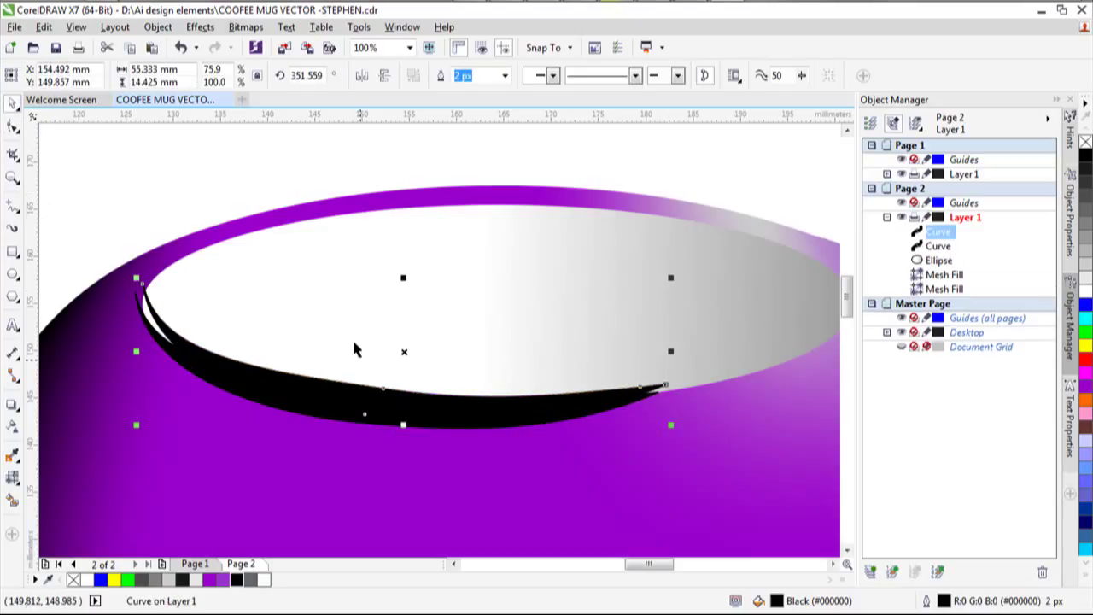
{"action": "left_click", "coordinate": [385, 75]}
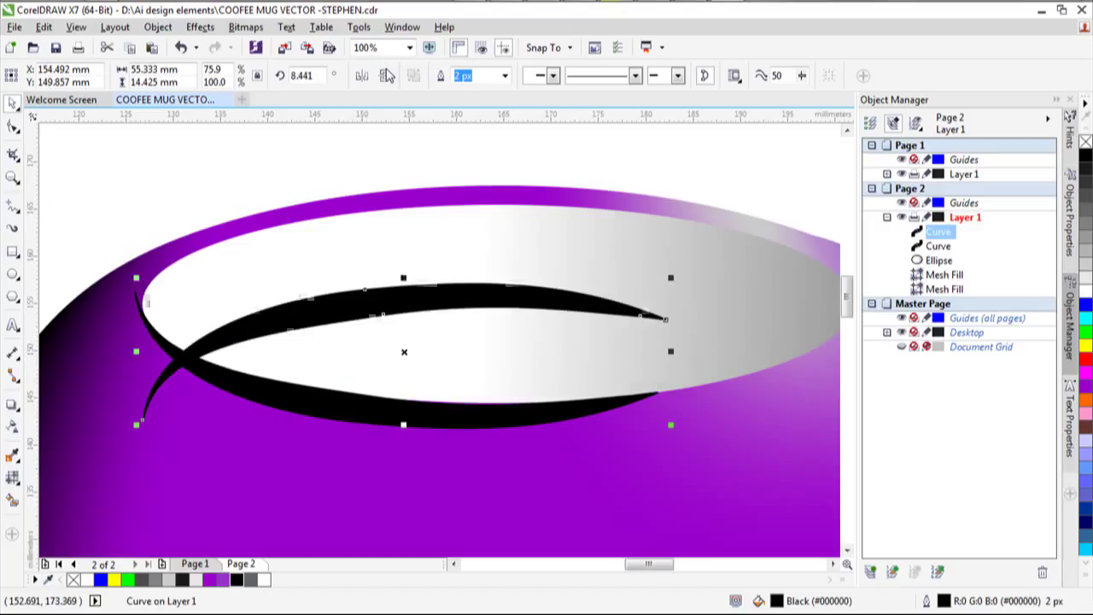
{"action": "left_click", "coordinate": [362, 75]}
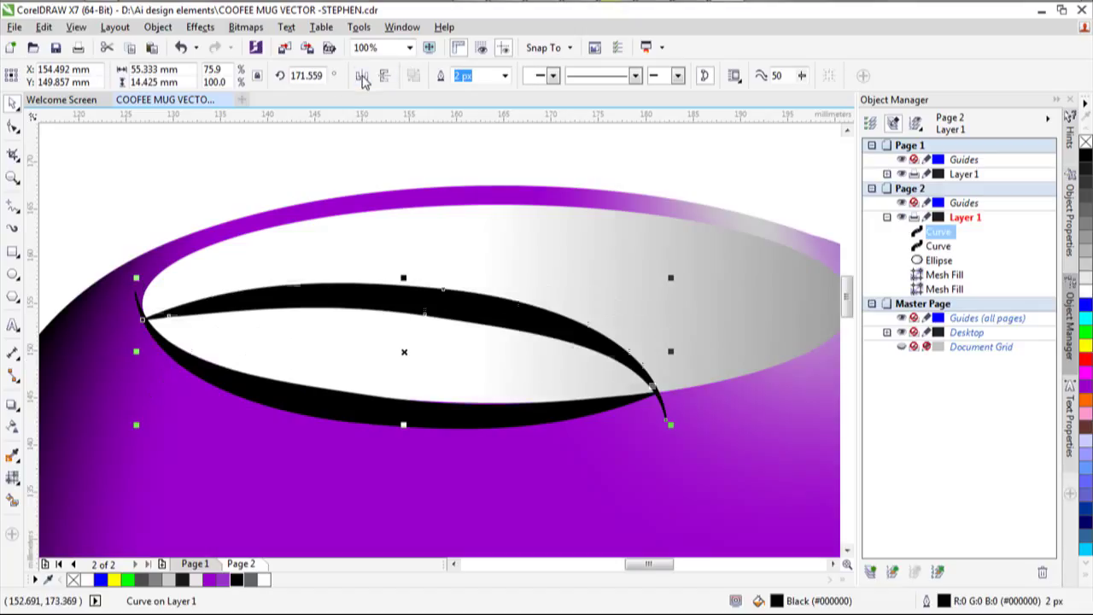
{"action": "left_click_drag", "start_coordinate": [424, 305], "coordinate": [635, 218]}
{"action": "scroll", "coordinate": [680, 271], "scroll_direction": "down", "scroll_amount": 2}
{"action": "left_click_drag", "start_coordinate": [771, 222], "coordinate": [758, 224]}
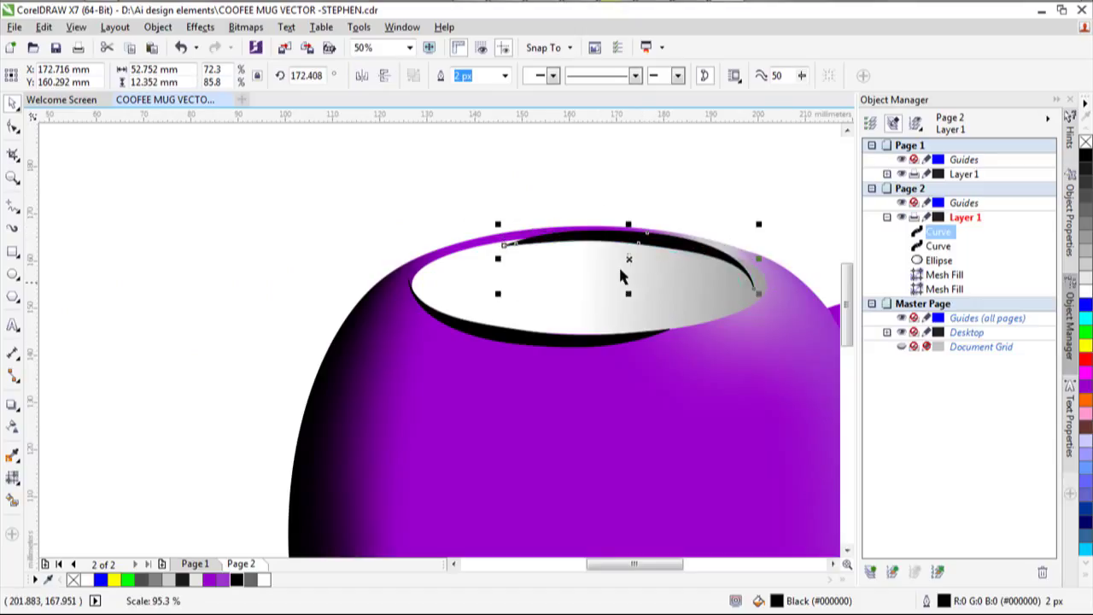
{"action": "left_click", "coordinate": [627, 258]}
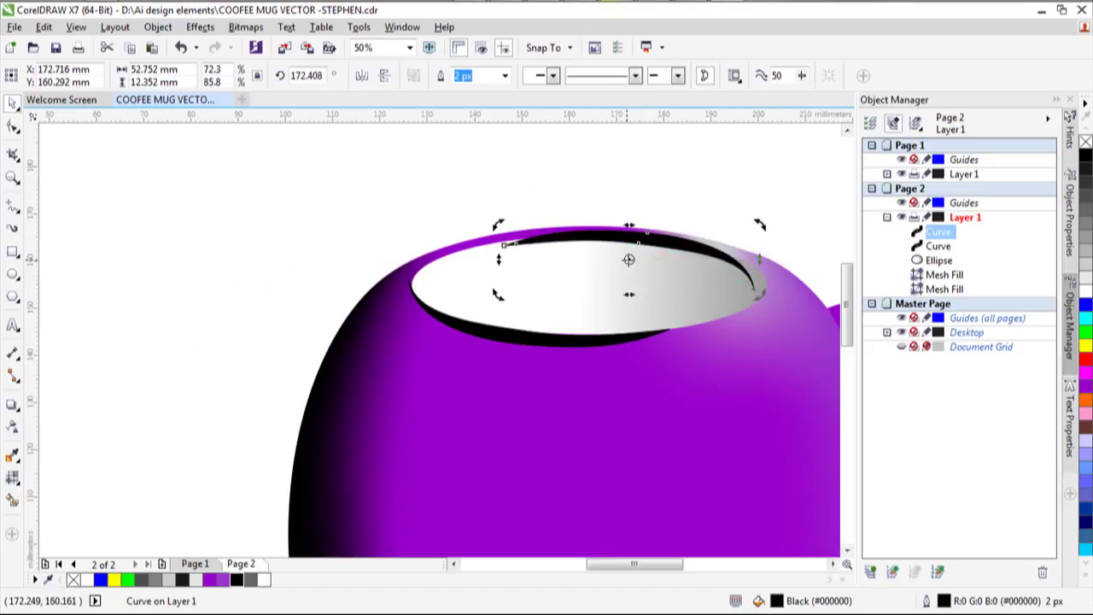
{"action": "left_click", "coordinate": [632, 260]}
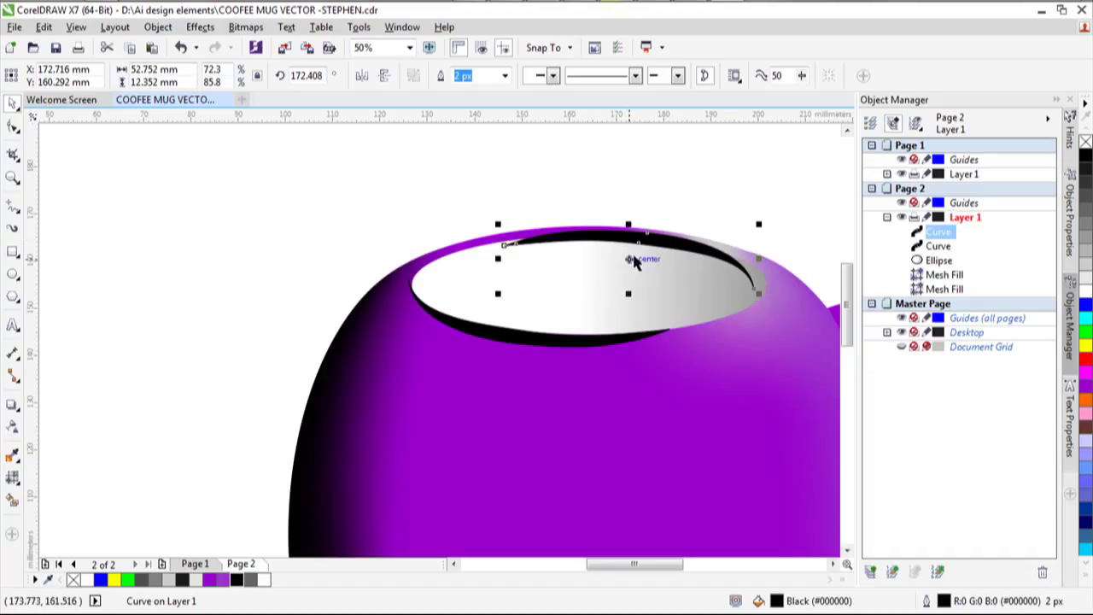
{"action": "mouse_move", "coordinate": [633, 260]}
{"action": "left_mouse_down"}
{"action": "mouse_move", "coordinate": [642, 253]}
{"action": "mouse_move", "coordinate": [651, 266]}
{"action": "left_mouse_up"}
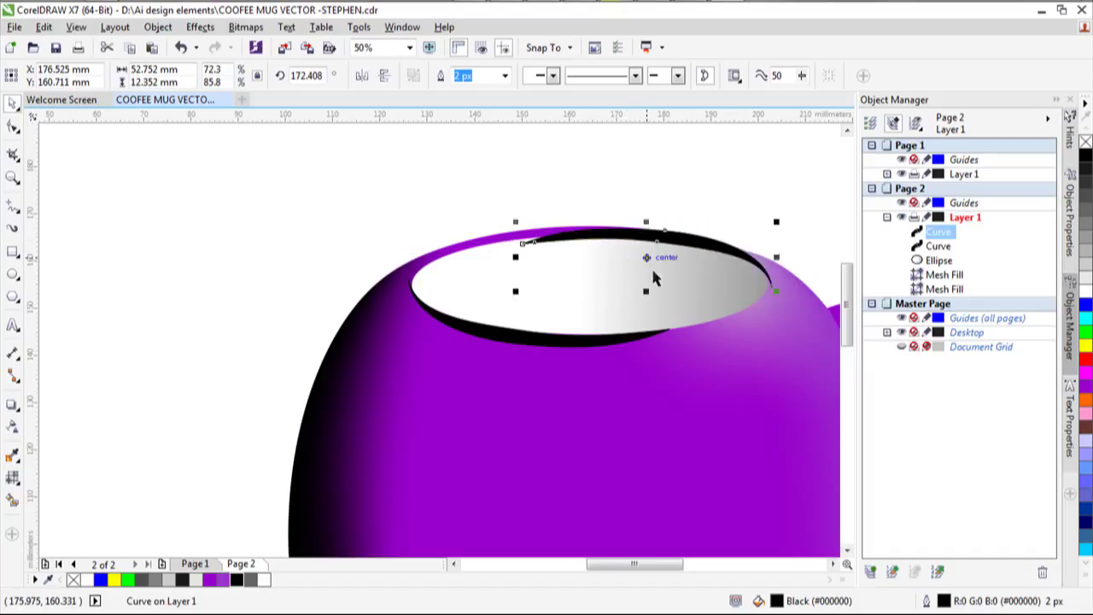
Drag the copy's nodes so it hugs the back inner edge of the opening.
{"action": "left_click", "coordinate": [13, 127]}
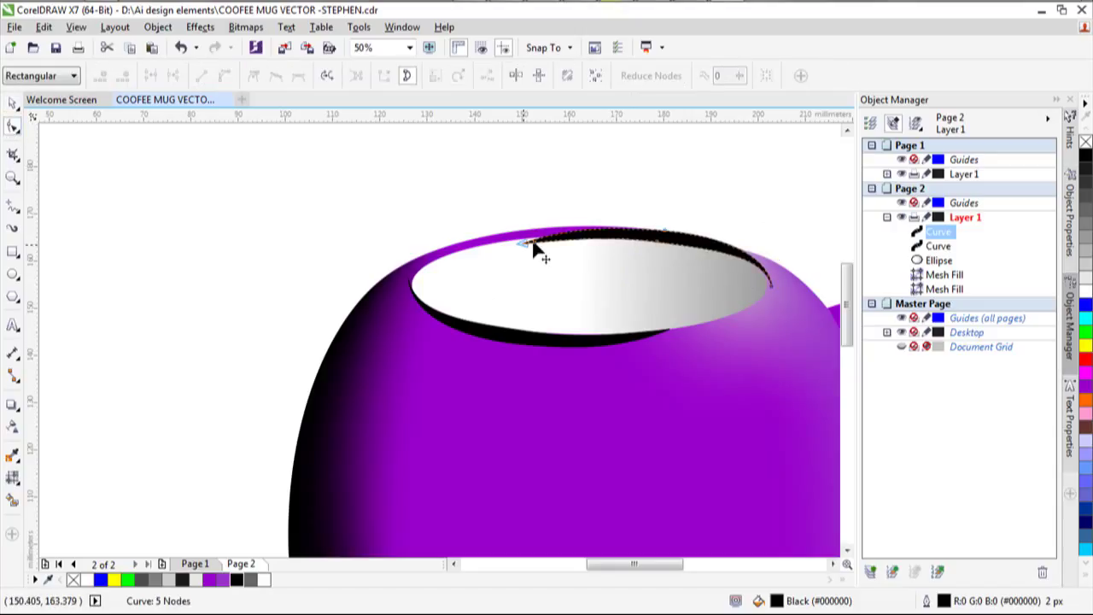
{"action": "scroll", "coordinate": [526, 245], "scroll_direction": "up", "scroll_amount": 4}
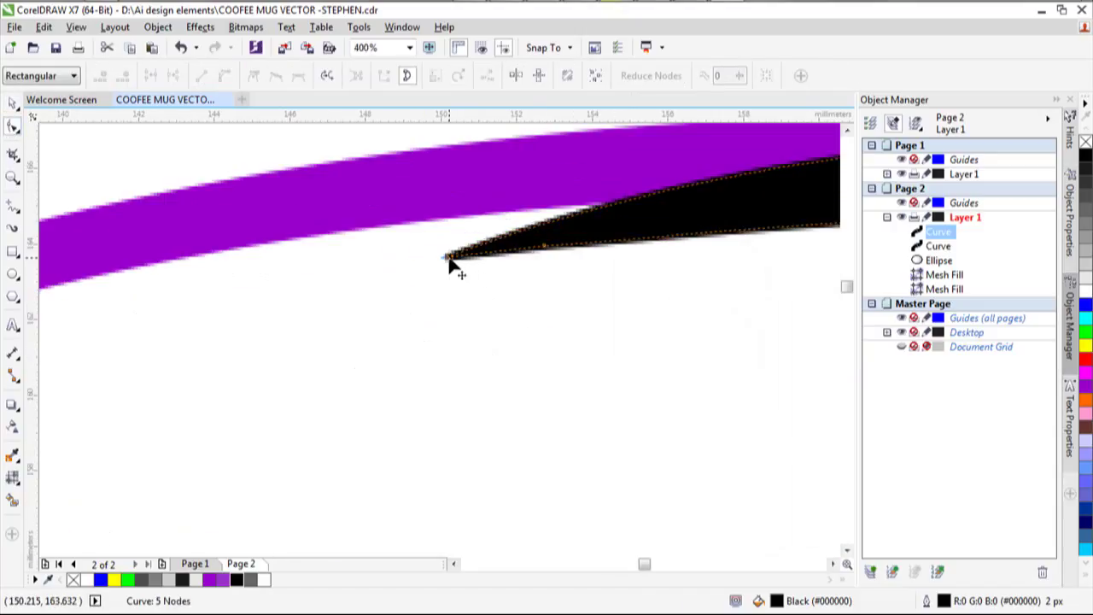
{"action": "left_click_drag", "start_coordinate": [449, 257], "coordinate": [441, 220]}
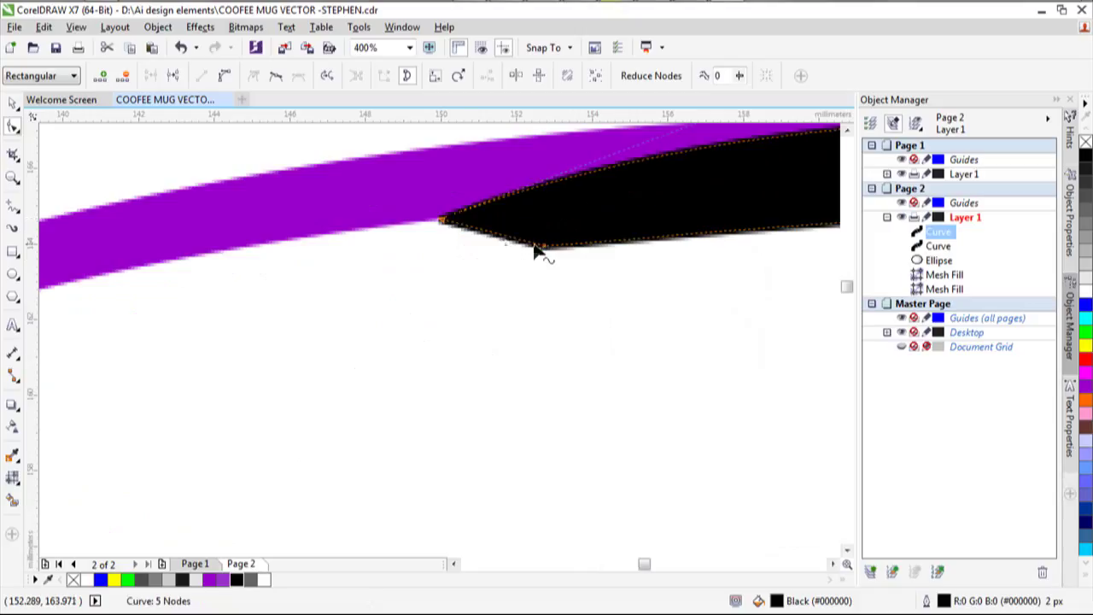
{"action": "left_click_drag", "start_coordinate": [544, 248], "coordinate": [537, 211]}
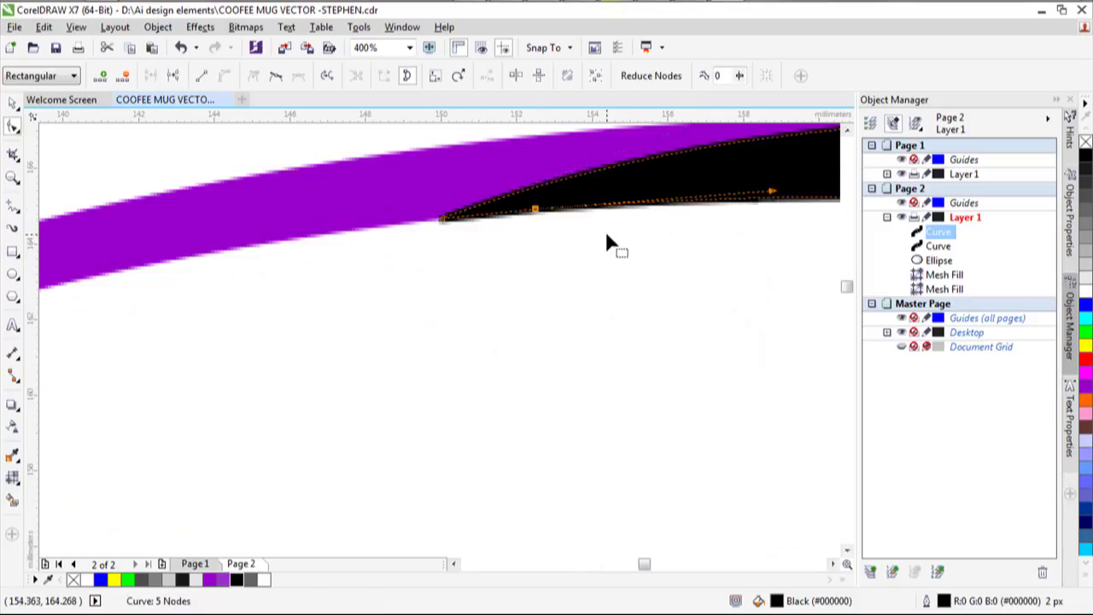
{"action": "scroll", "coordinate": [606, 242], "scroll_direction": "down", "scroll_amount": 3}
{"action": "scroll", "coordinate": [607, 242], "scroll_direction": "down", "scroll_amount": 4}
{"action": "scroll", "coordinate": [612, 246], "scroll_direction": "up", "scroll_amount": 3}
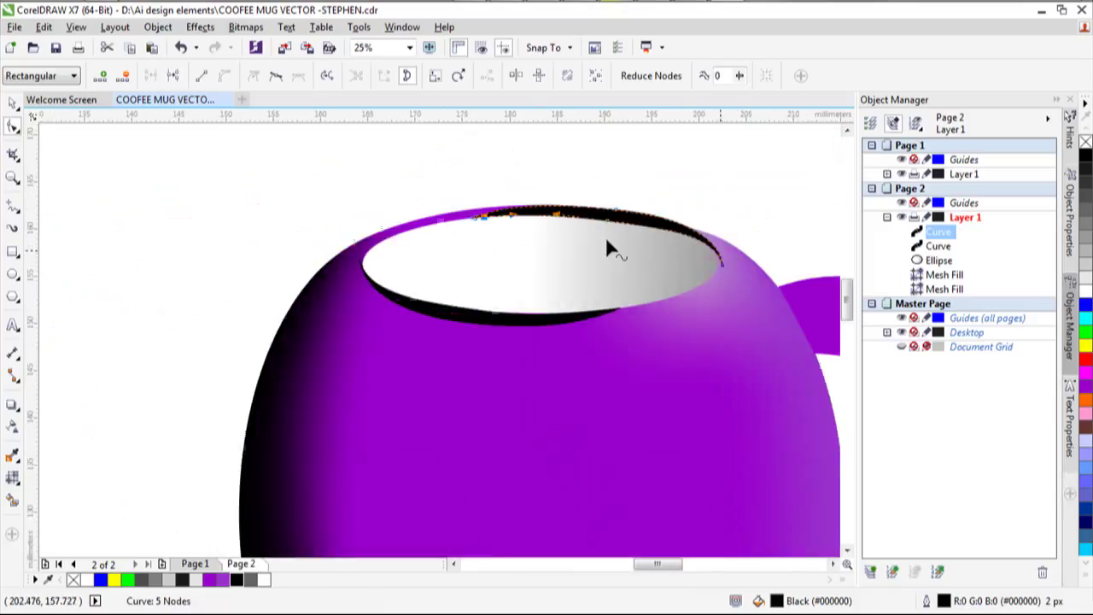
{"action": "left_click_drag", "start_coordinate": [516, 177], "coordinate": [494, 179]}
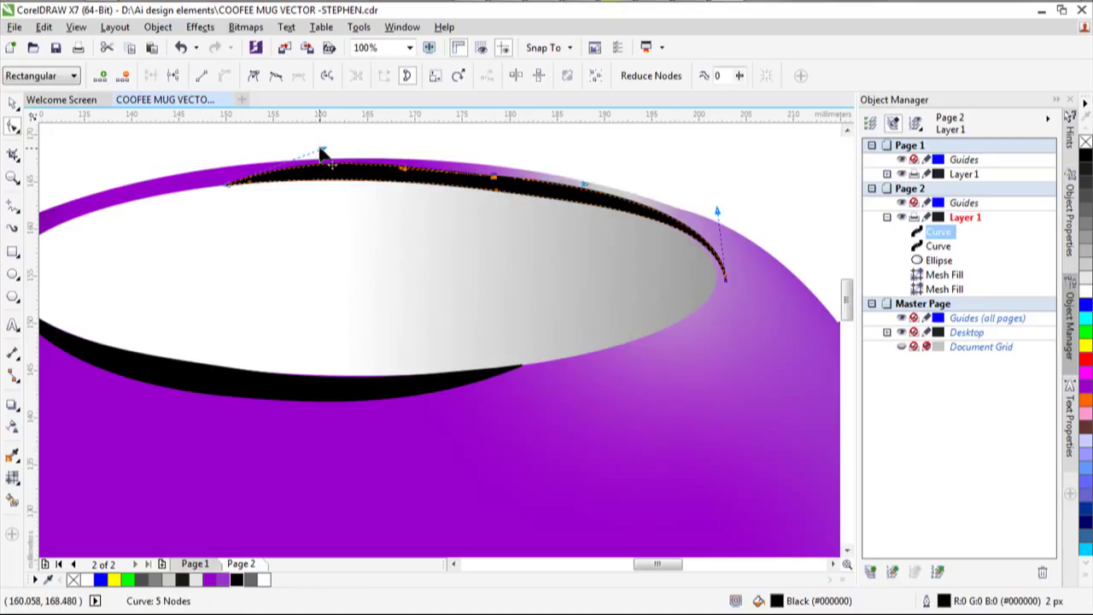
{"action": "left_click_drag", "start_coordinate": [323, 151], "coordinate": [325, 159]}
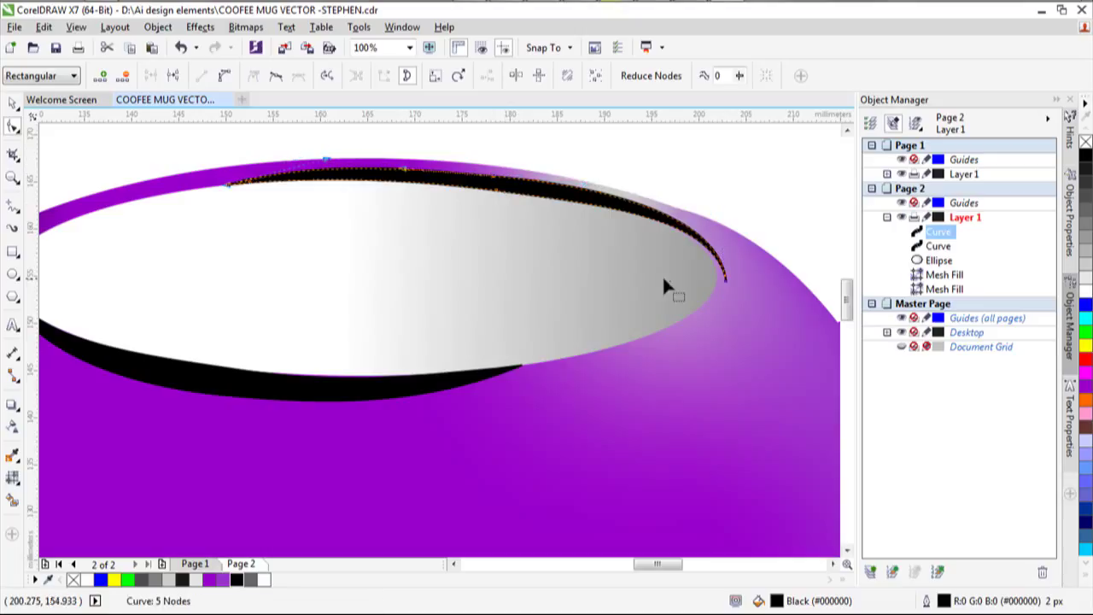
{"action": "scroll", "coordinate": [662, 274], "scroll_direction": "down", "scroll_amount": 3}
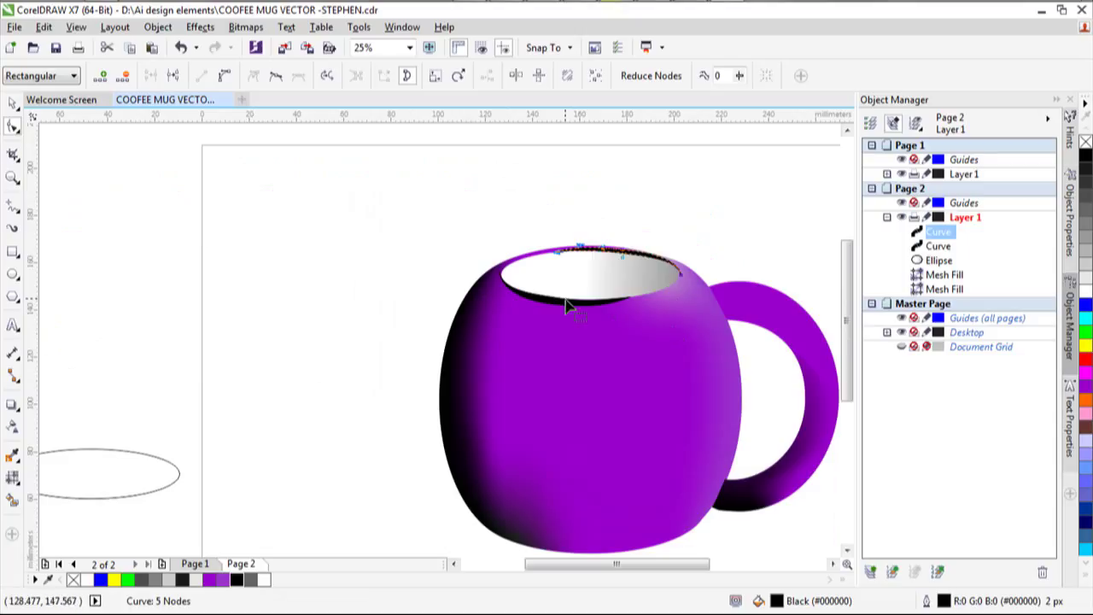
{"action": "left_click", "coordinate": [13, 103]}
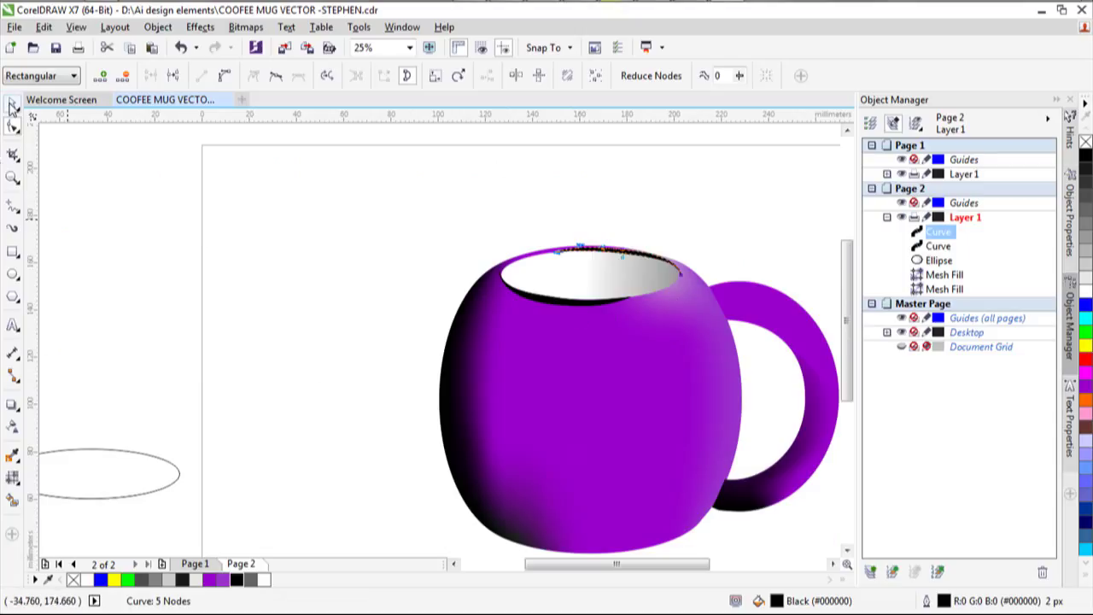
{"action": "left_click", "coordinate": [595, 311]}
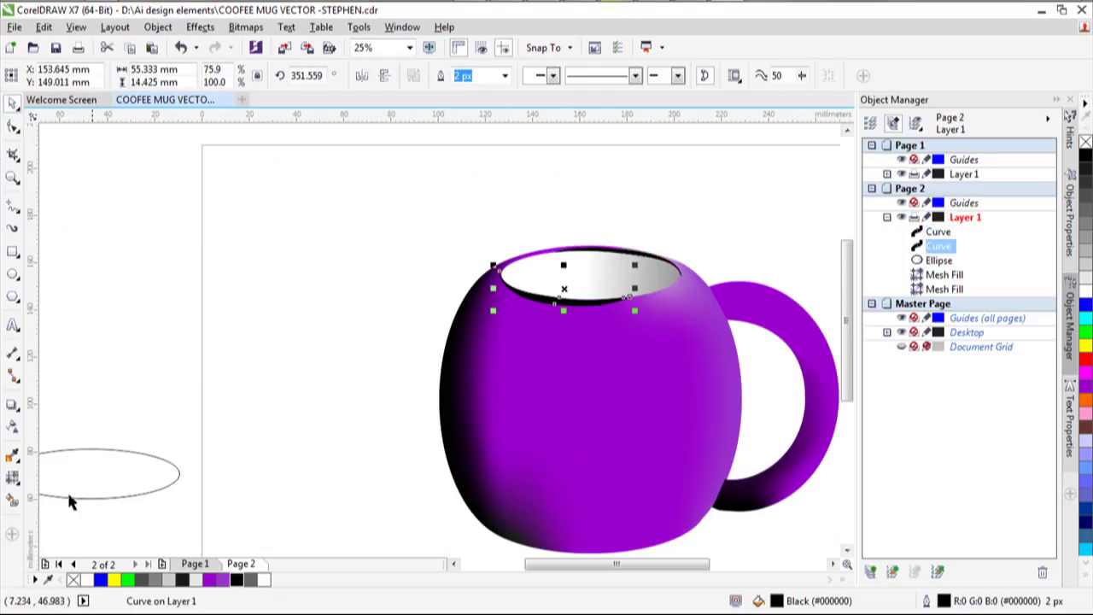
Mesh-fill the front rim band and colour its middle node light grey.
{"action": "left_click", "coordinate": [13, 481]}
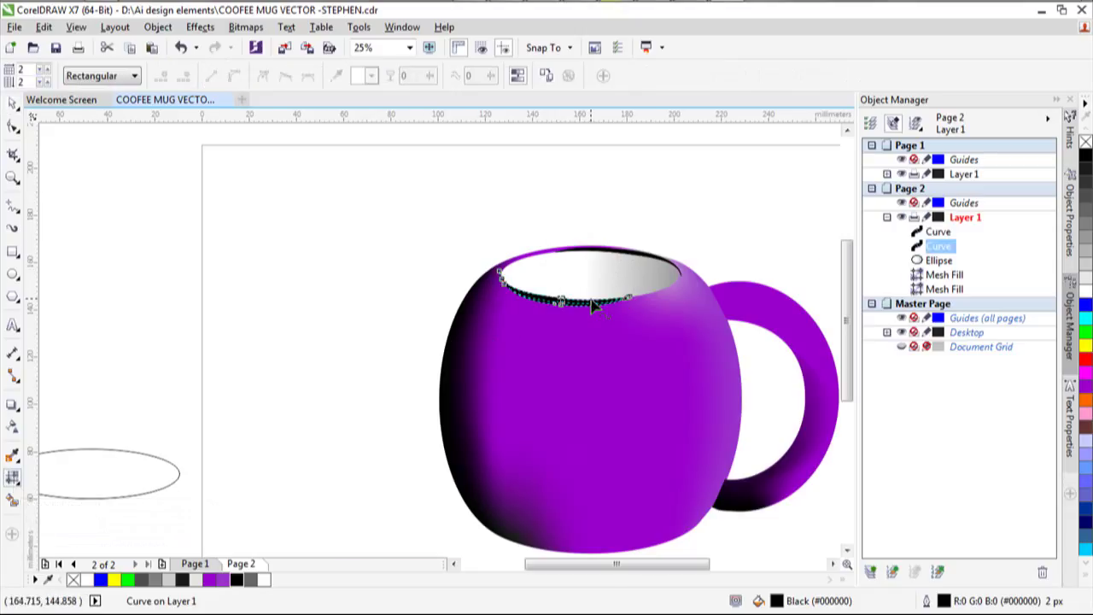
{"action": "scroll", "coordinate": [590, 308], "scroll_direction": "up", "scroll_amount": 2}
{"action": "scroll", "coordinate": [547, 335], "scroll_direction": "up", "scroll_amount": 1}
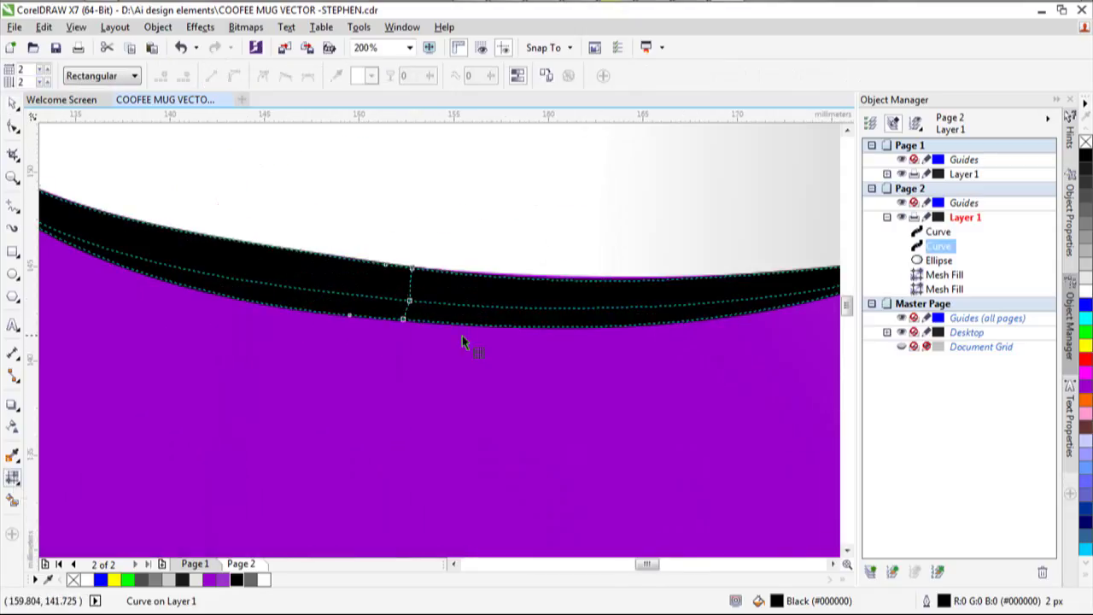
{"action": "left_click", "coordinate": [409, 304]}
{"action": "left_click", "coordinate": [409, 302]}
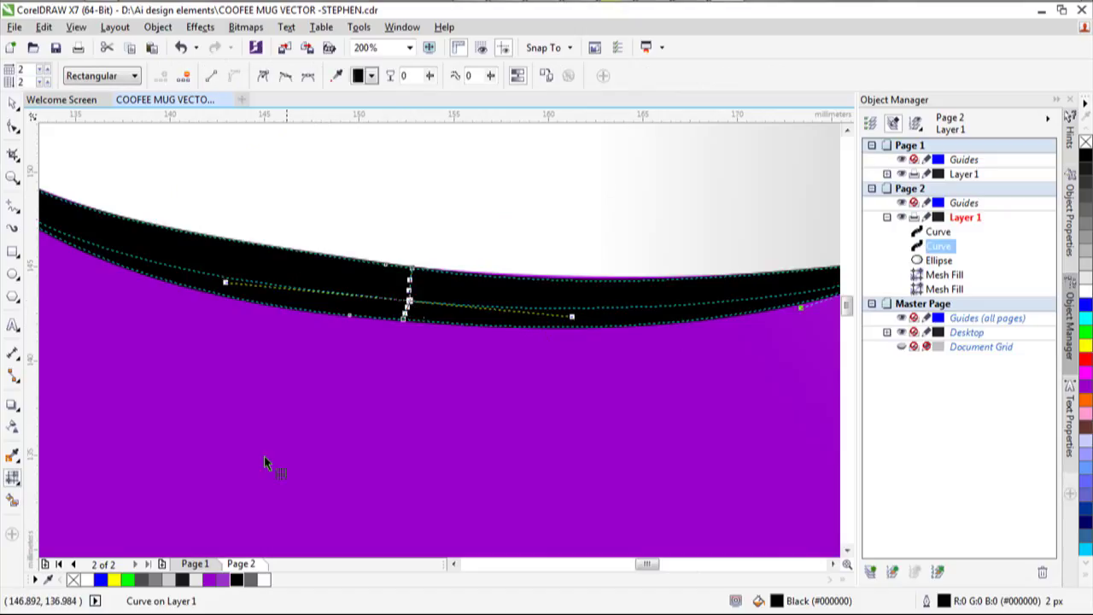
{"action": "left_click", "coordinate": [175, 580]}
{"action": "scroll", "coordinate": [397, 431], "scroll_direction": "down", "scroll_amount": 2}
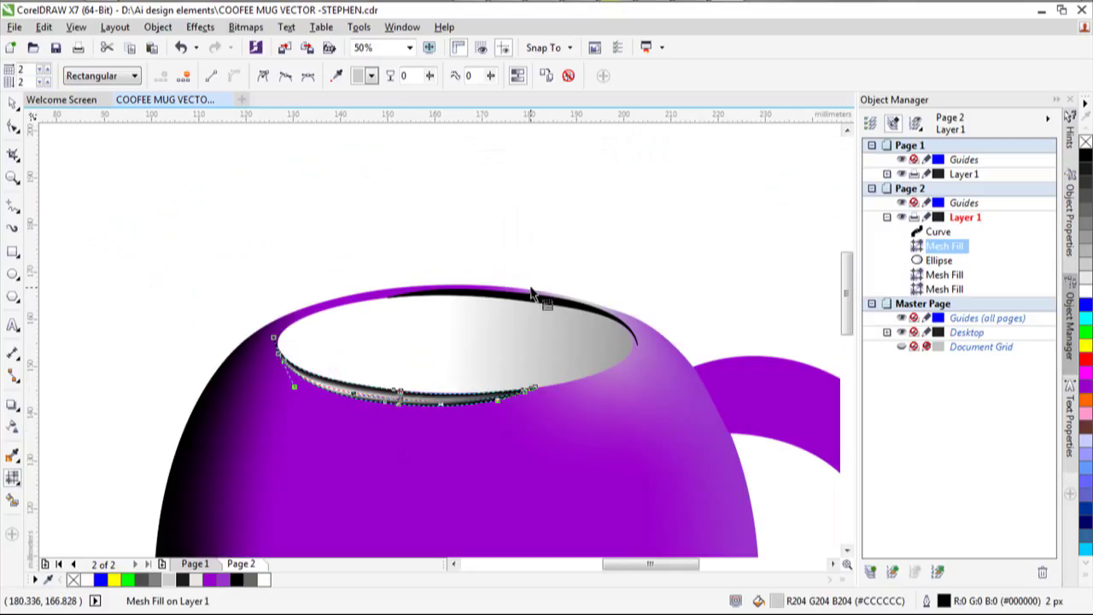
Mesh-fill the back rim band with a light grey highlight through its middle nodes.
{"action": "left_click", "coordinate": [529, 306]}
{"action": "scroll", "coordinate": [521, 308], "scroll_direction": "up", "scroll_amount": 3}
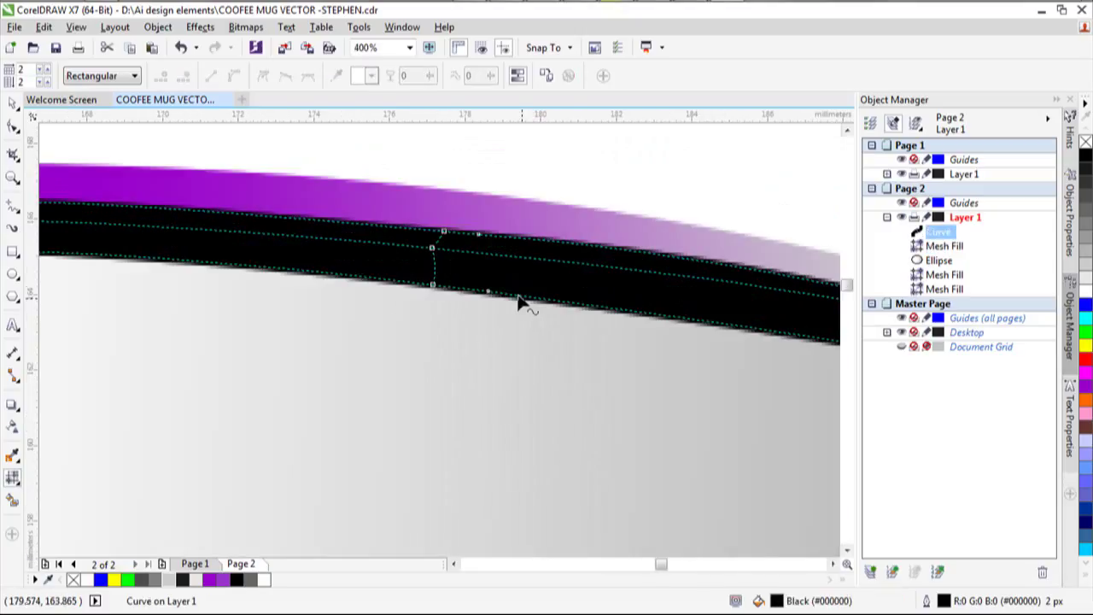
{"action": "left_click", "coordinate": [431, 247]}
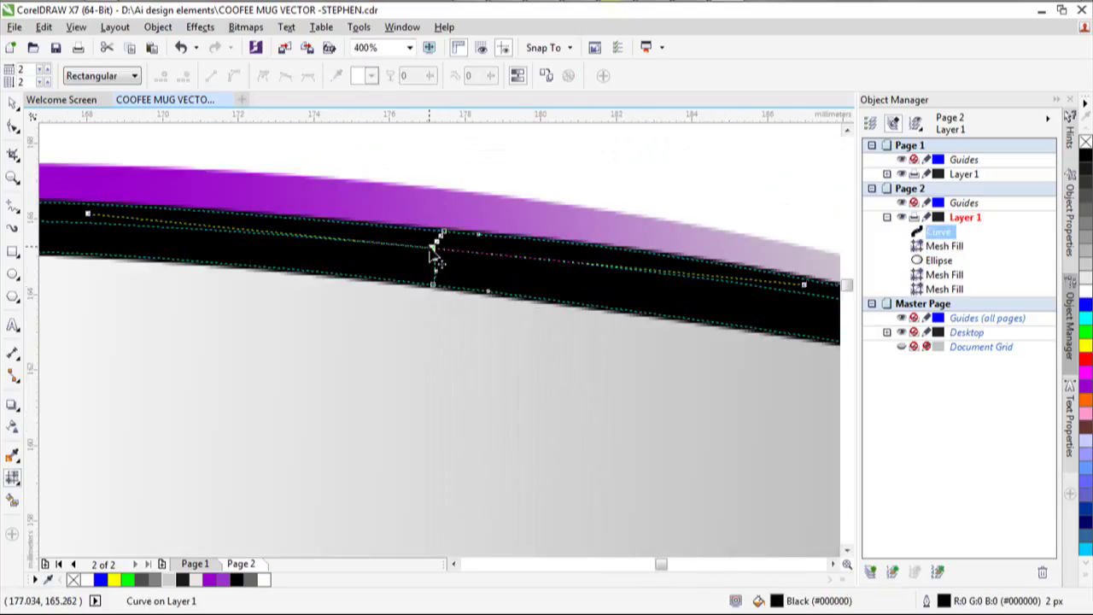
{"action": "left_click", "coordinate": [196, 579]}
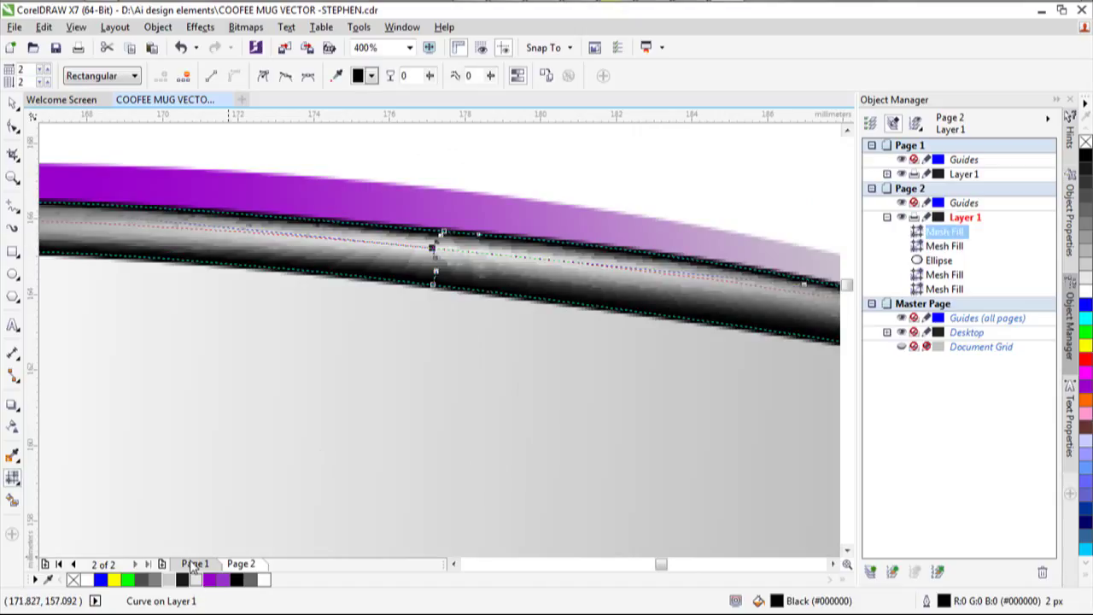
{"action": "scroll", "coordinate": [255, 383], "scroll_direction": "down", "scroll_amount": 2}
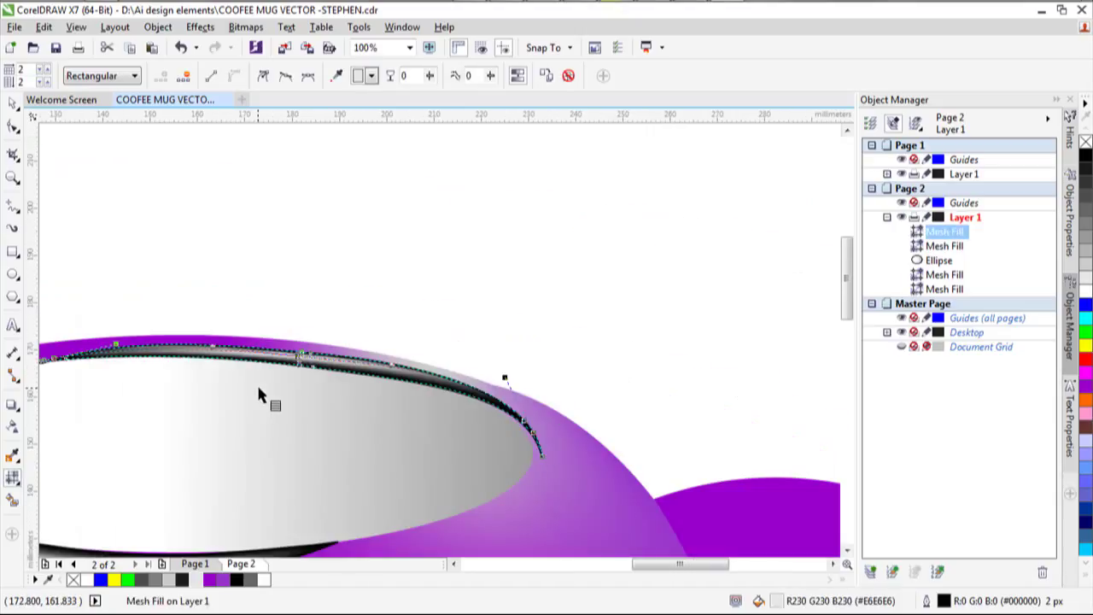
{"action": "scroll", "coordinate": [205, 381], "scroll_direction": "down", "scroll_amount": 2}
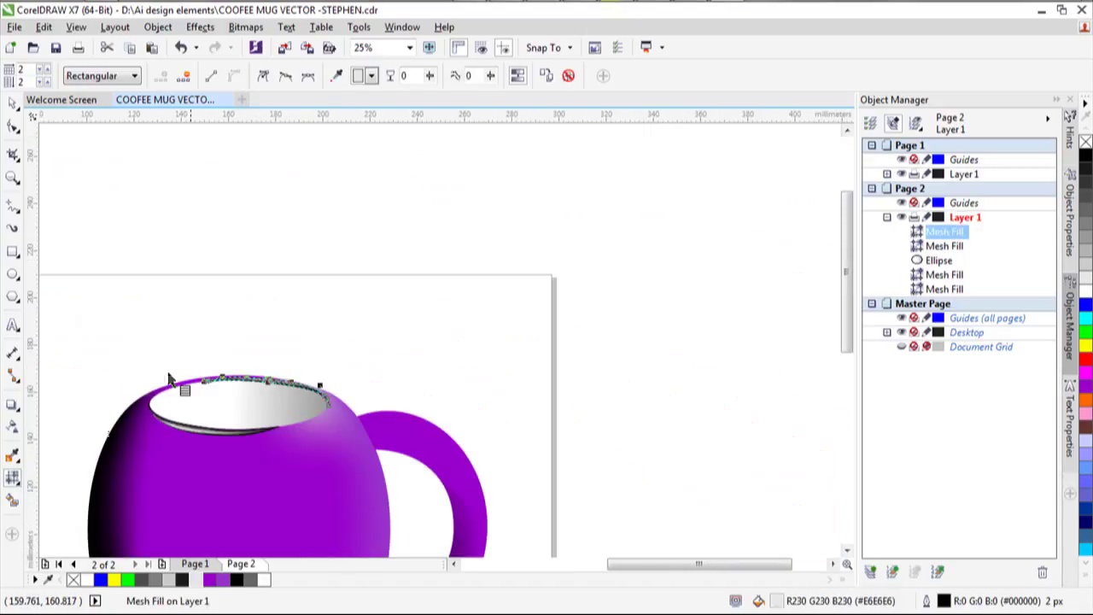
Delete the stray small ellipse sitting outside the page.
{"action": "left_click", "coordinate": [13, 102]}
{"action": "key", "text": "Escape"}
{"action": "scroll", "coordinate": [251, 449], "scroll_direction": "down", "scroll_amount": 1}
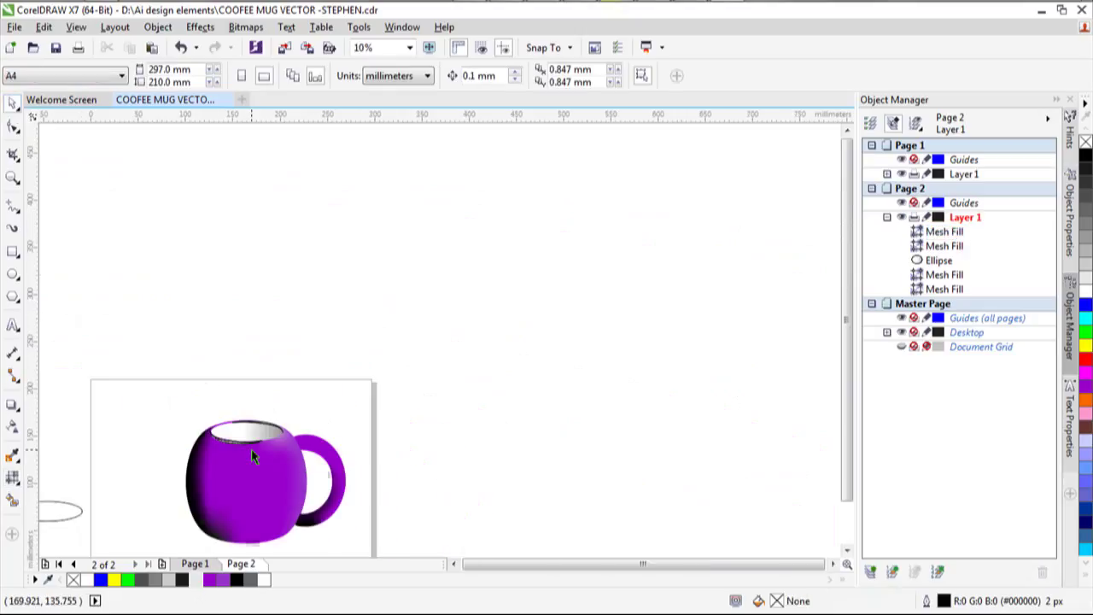
{"action": "scroll", "coordinate": [169, 514], "scroll_direction": "up", "scroll_amount": 2}
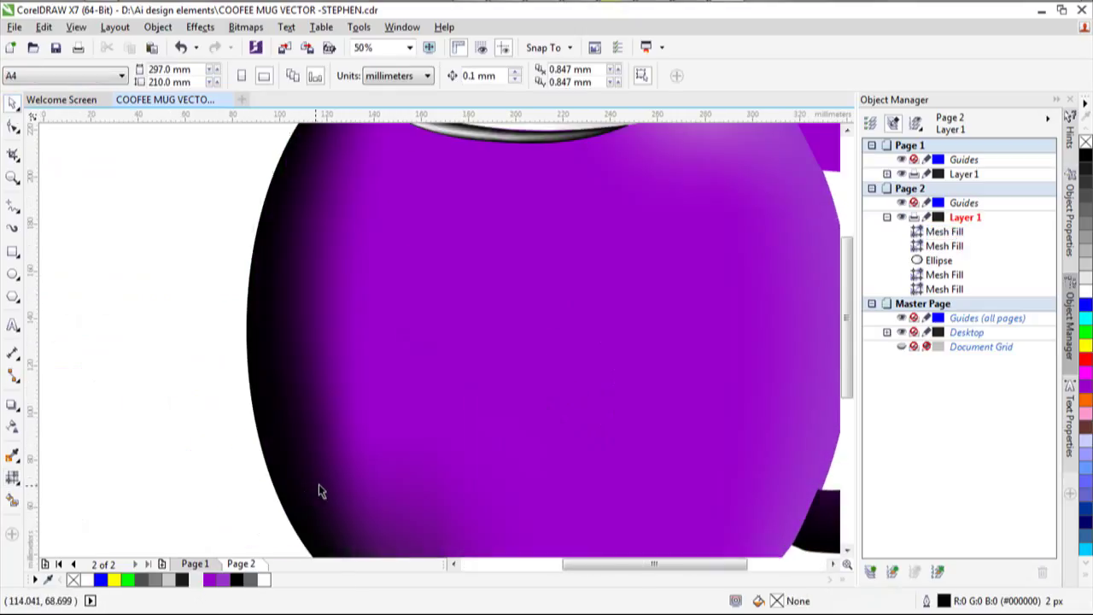
{"action": "scroll", "coordinate": [320, 491], "scroll_direction": "down", "scroll_amount": 1}
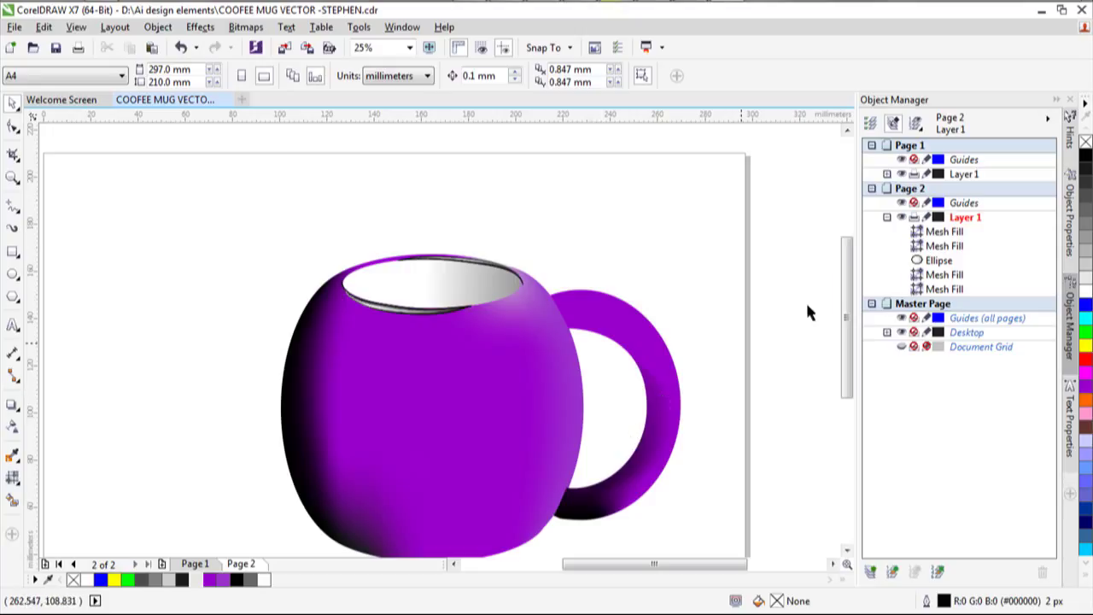
{"action": "left_click_drag", "start_coordinate": [849, 275], "coordinate": [817, 334]}
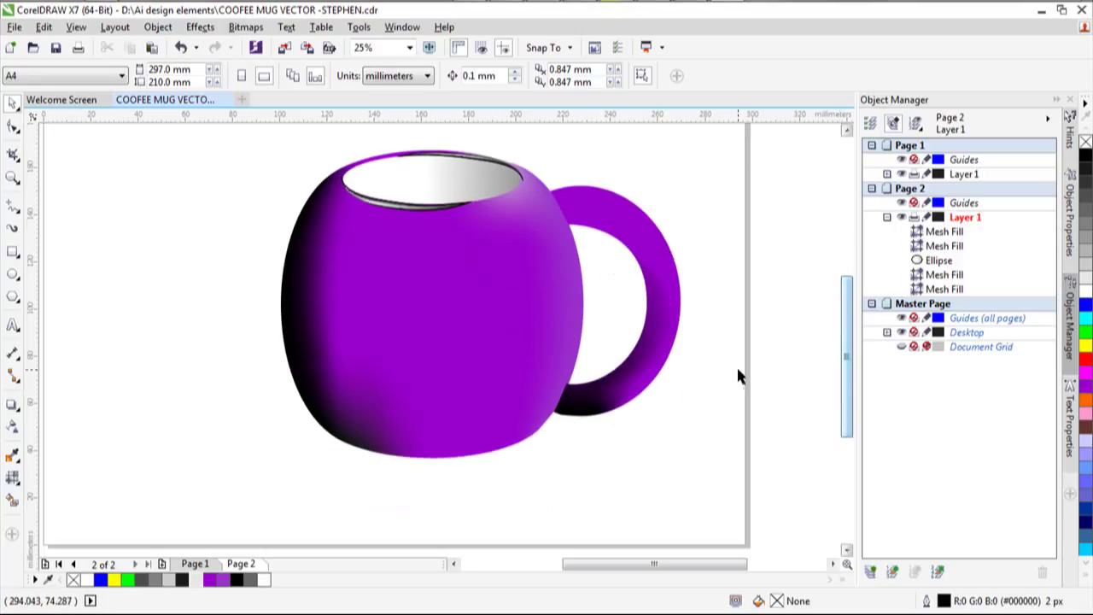
{"action": "scroll", "coordinate": [736, 374], "scroll_direction": "up", "scroll_amount": 1}
{"action": "scroll", "coordinate": [736, 377], "scroll_direction": "down", "scroll_amount": 3}
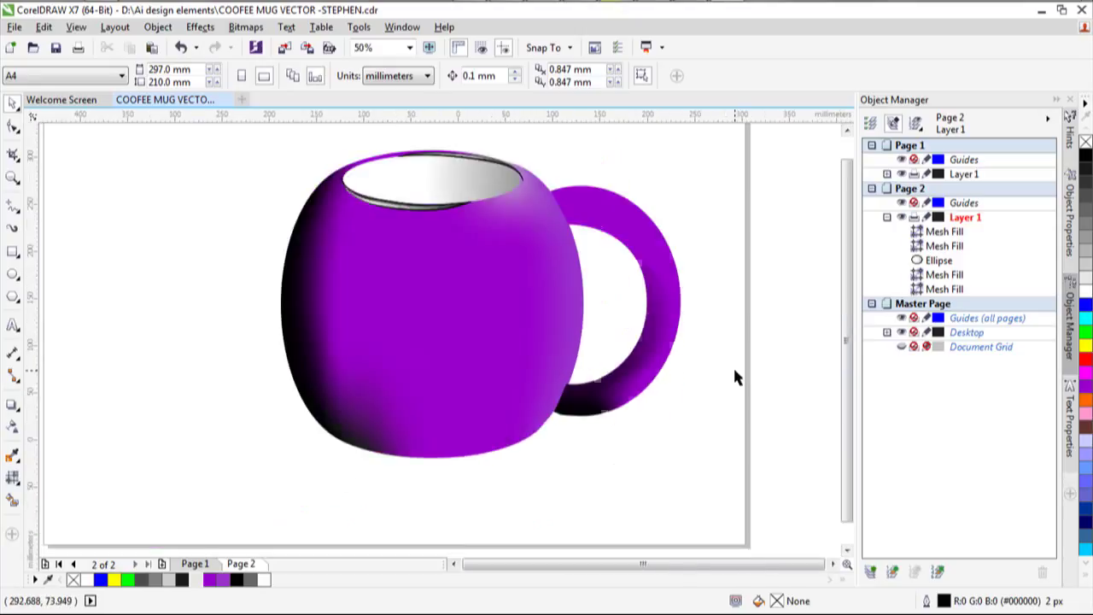
{"action": "left_click", "coordinate": [565, 380]}
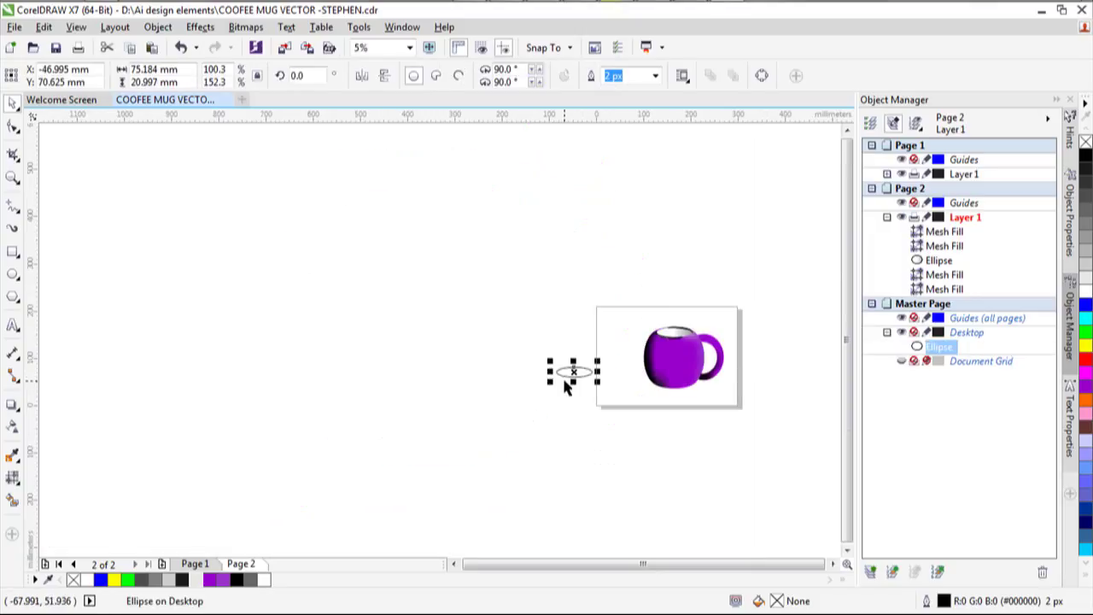
{"action": "key", "text": "Delete"}
Zoom in on the mug rim and select its mesh-fill shading.
{"action": "scroll", "coordinate": [775, 319], "scroll_direction": "up", "scroll_amount": 2}
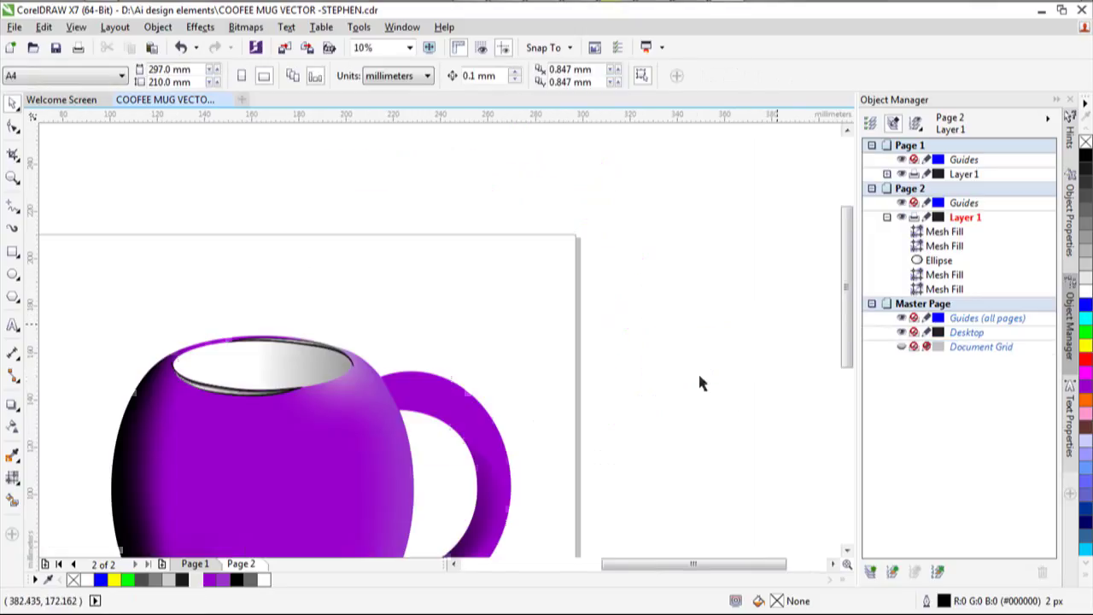
{"action": "scroll", "coordinate": [504, 465], "scroll_direction": "down", "scroll_amount": 1}
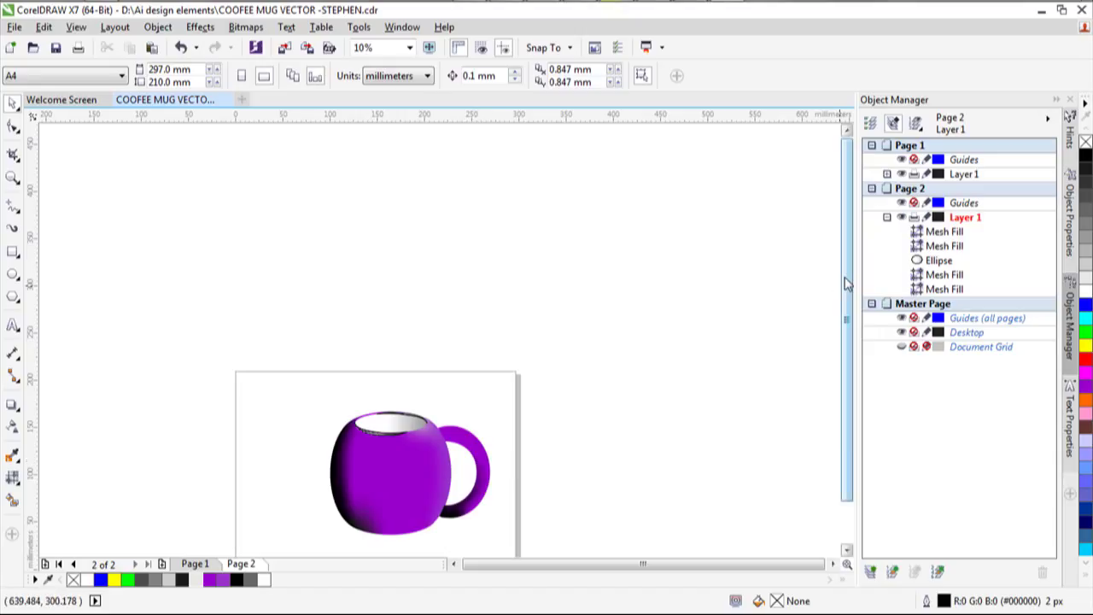
{"action": "scroll", "coordinate": [847, 282], "scroll_direction": "down", "scroll_amount": 2}
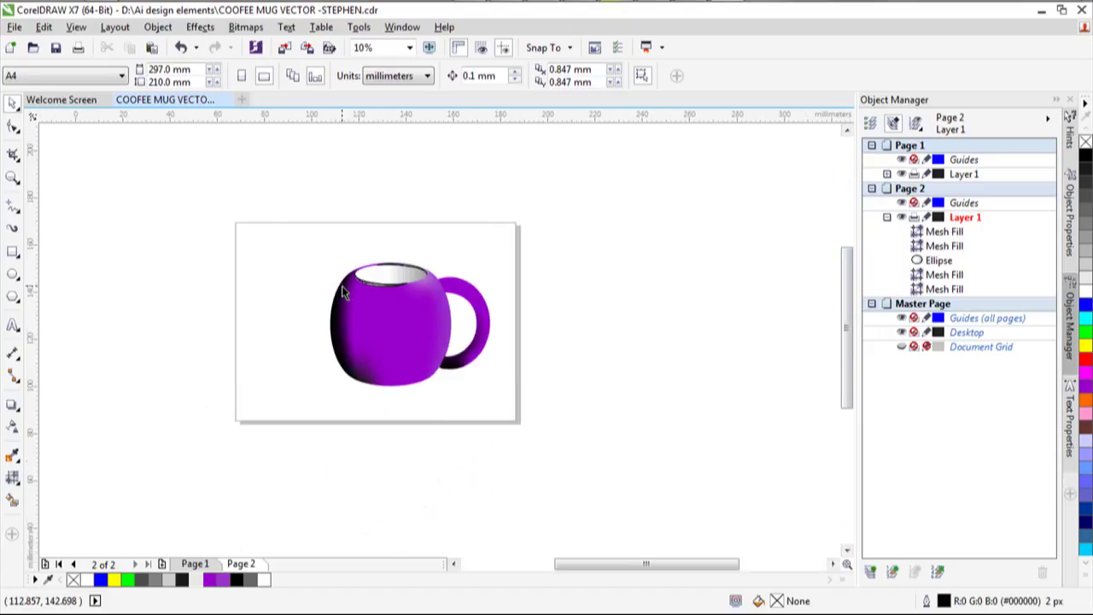
{"action": "scroll", "coordinate": [342, 293], "scroll_direction": "up", "scroll_amount": 2}
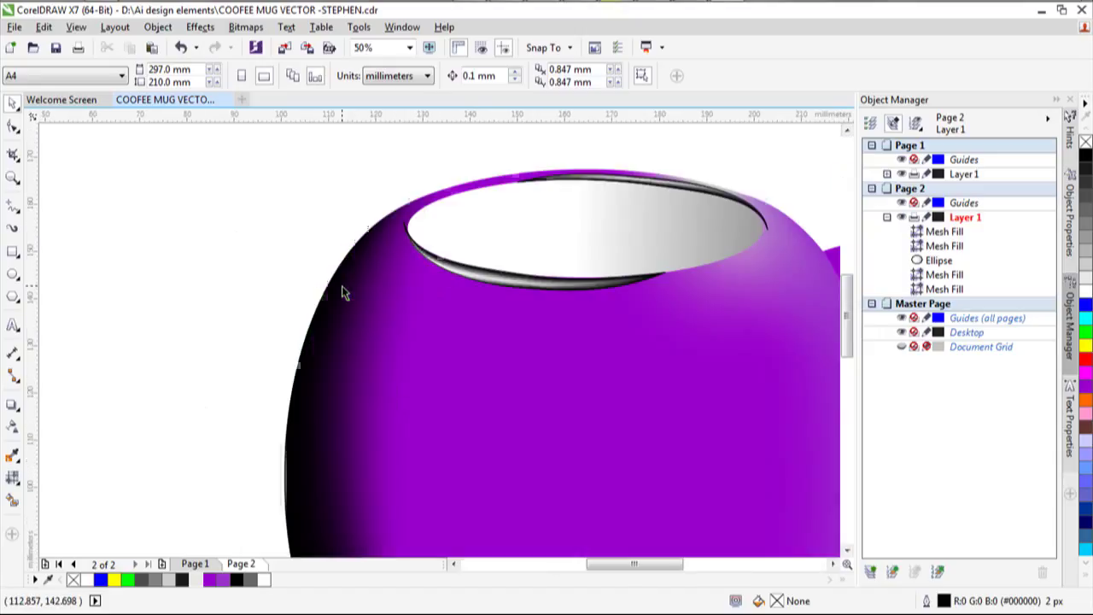
{"action": "left_click", "coordinate": [547, 285]}
Convert the lower rim mesh shading to a bitmap.
{"action": "left_click", "coordinate": [256, 27]}
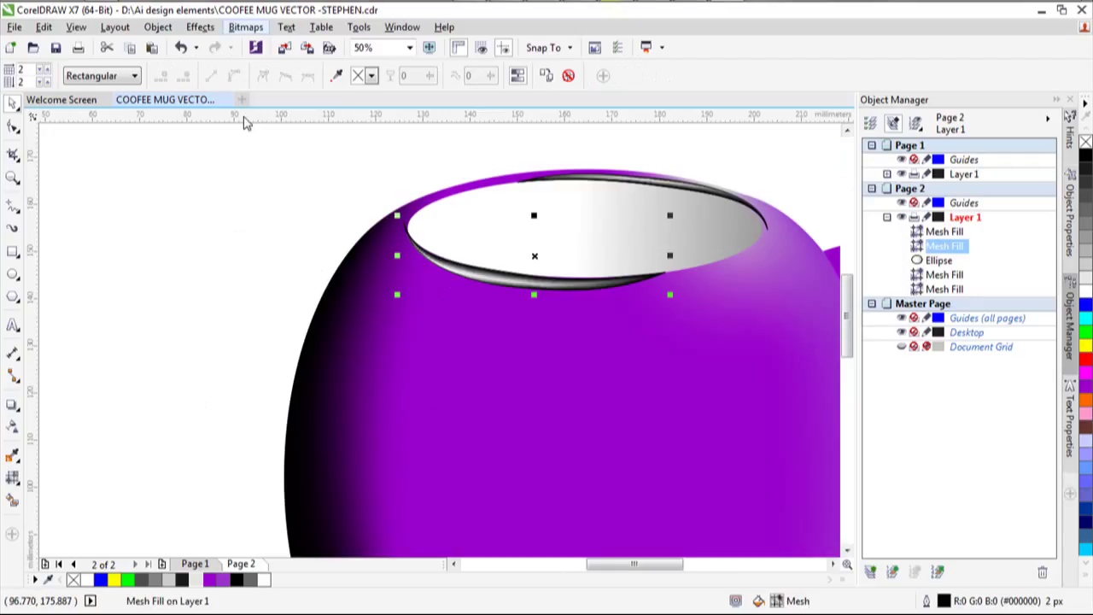
{"action": "left_click", "coordinate": [256, 44]}
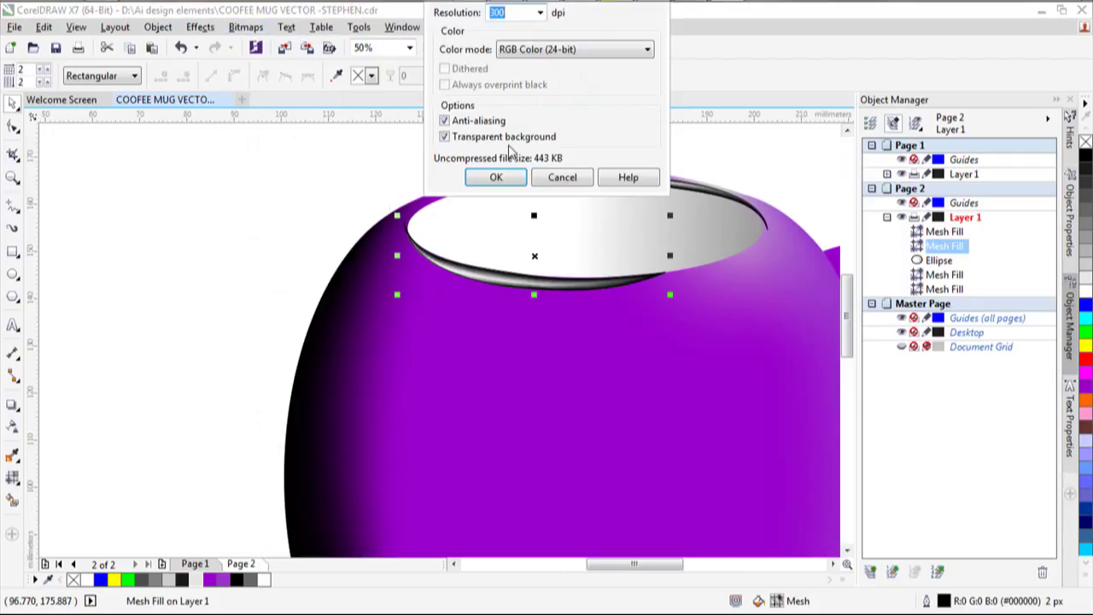
{"action": "left_click", "coordinate": [500, 176]}
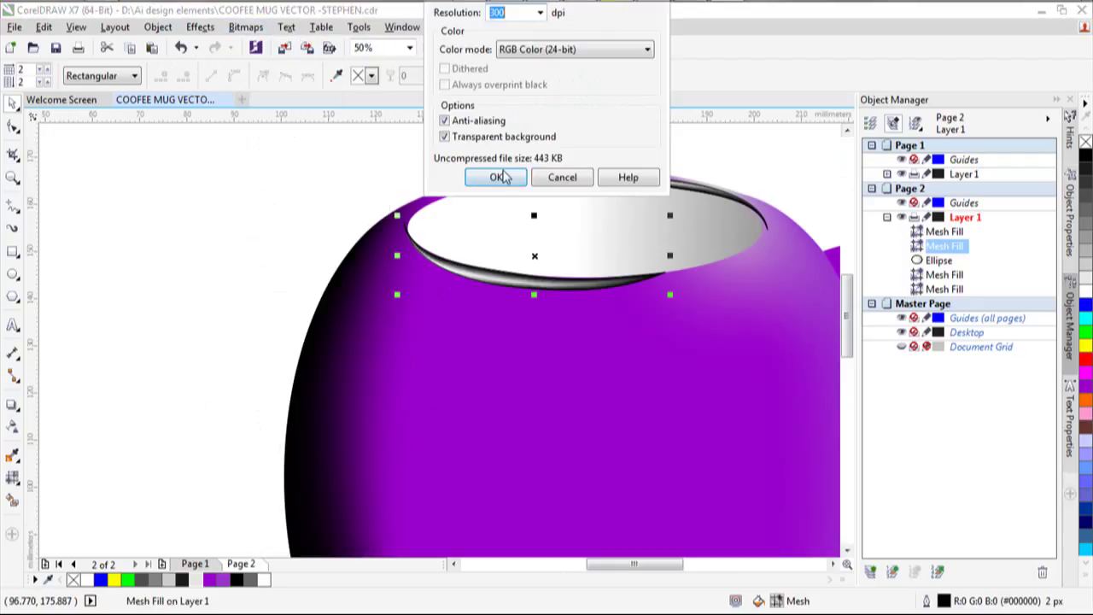
Soften the new rim bitmap with a 6-pixel Gaussian Blur.
{"action": "left_click", "coordinate": [253, 33]}
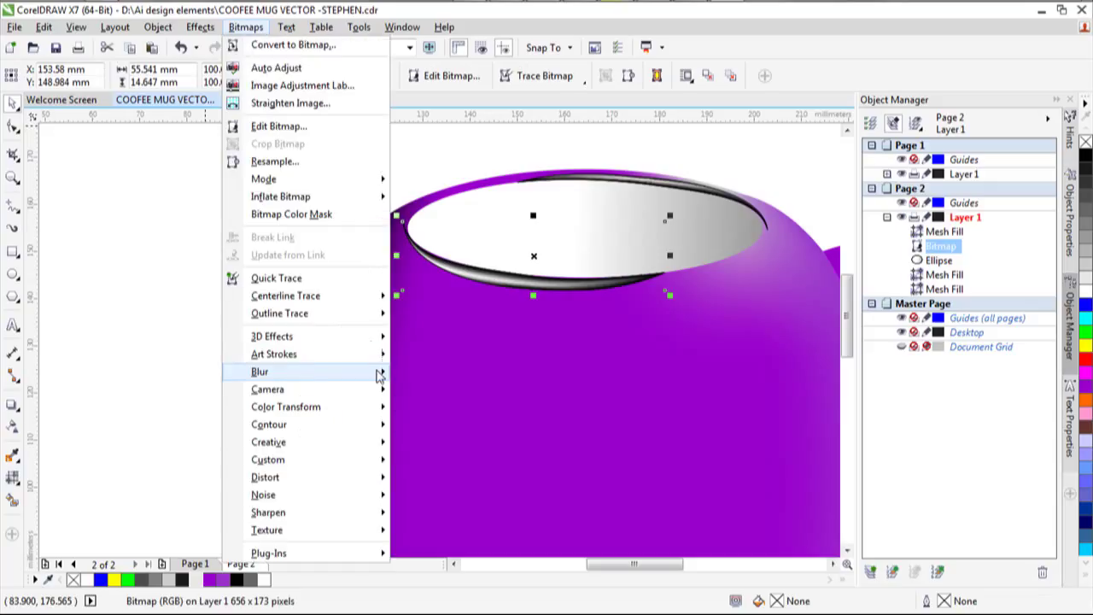
{"action": "mouse_move", "coordinate": [380, 375]}
{"action": "left_click", "coordinate": [451, 388]}
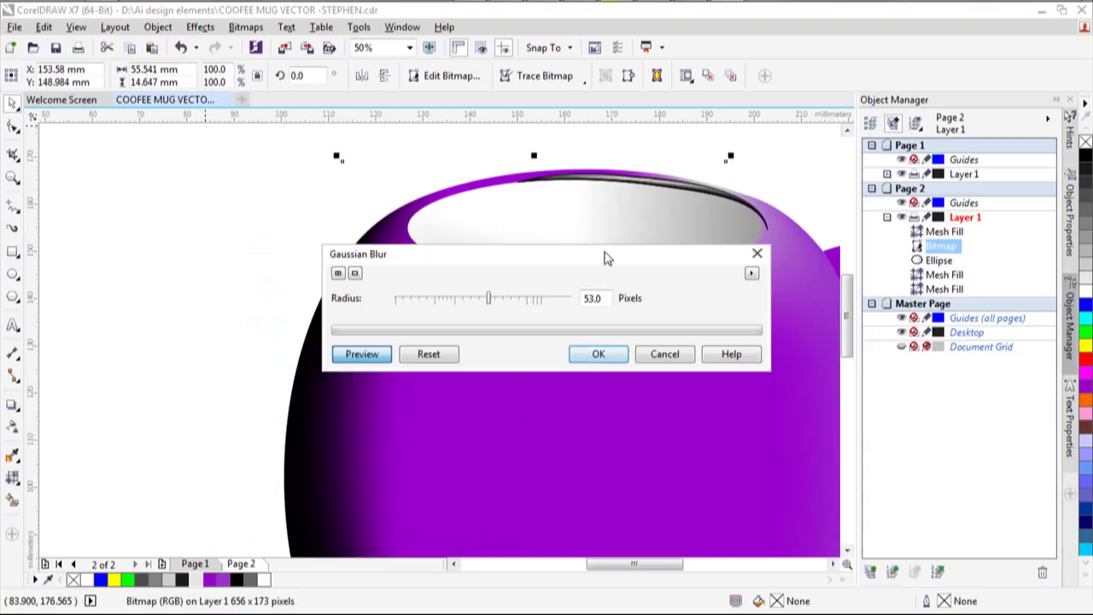
{"action": "left_click_drag", "start_coordinate": [606, 256], "coordinate": [609, 374]}
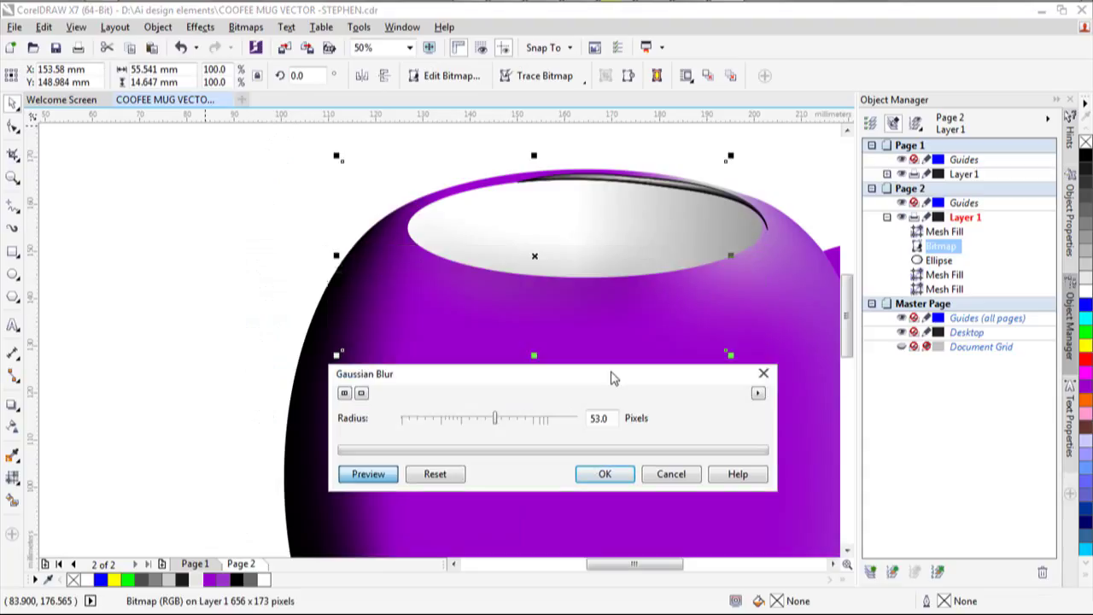
{"action": "left_click", "coordinate": [475, 425]}
{"action": "left_click", "coordinate": [453, 424]}
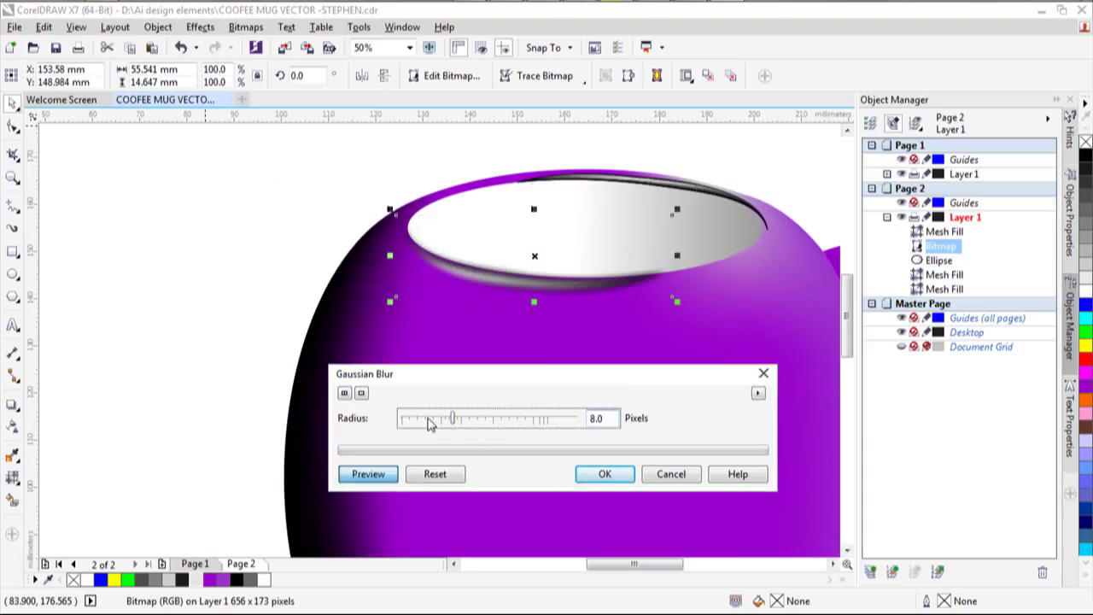
{"action": "left_click_drag", "start_coordinate": [457, 419], "coordinate": [463, 421]}
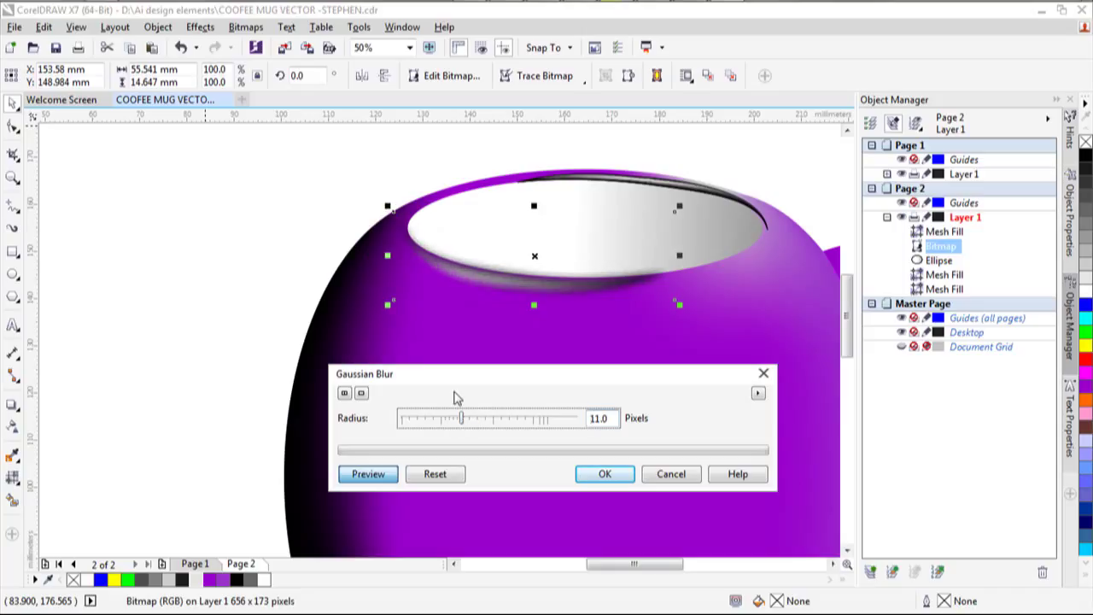
{"action": "left_click", "coordinate": [433, 421]}
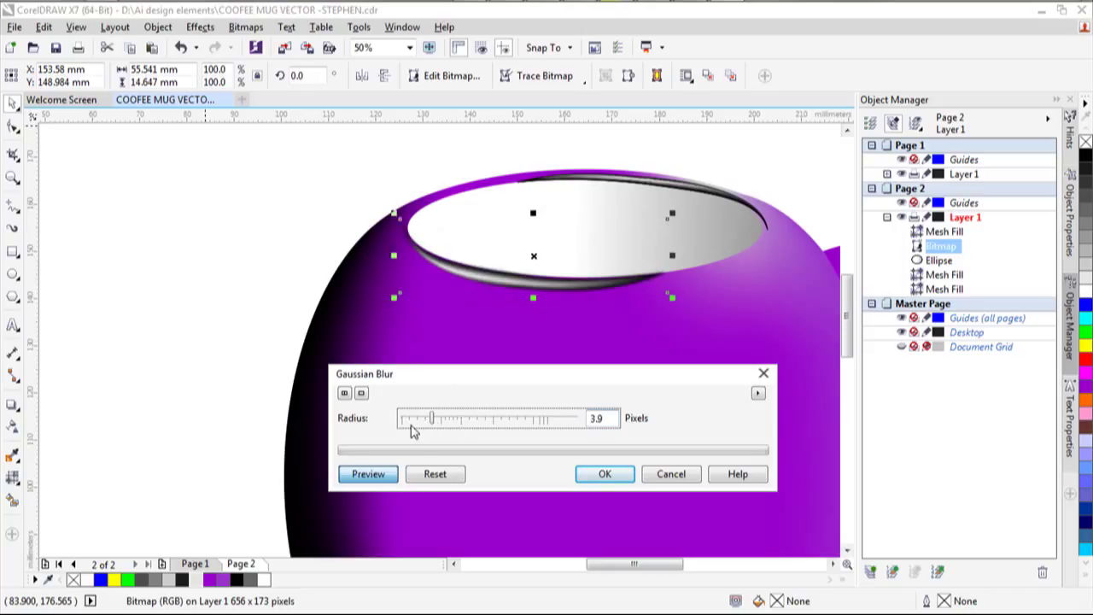
{"action": "left_click", "coordinate": [450, 421]}
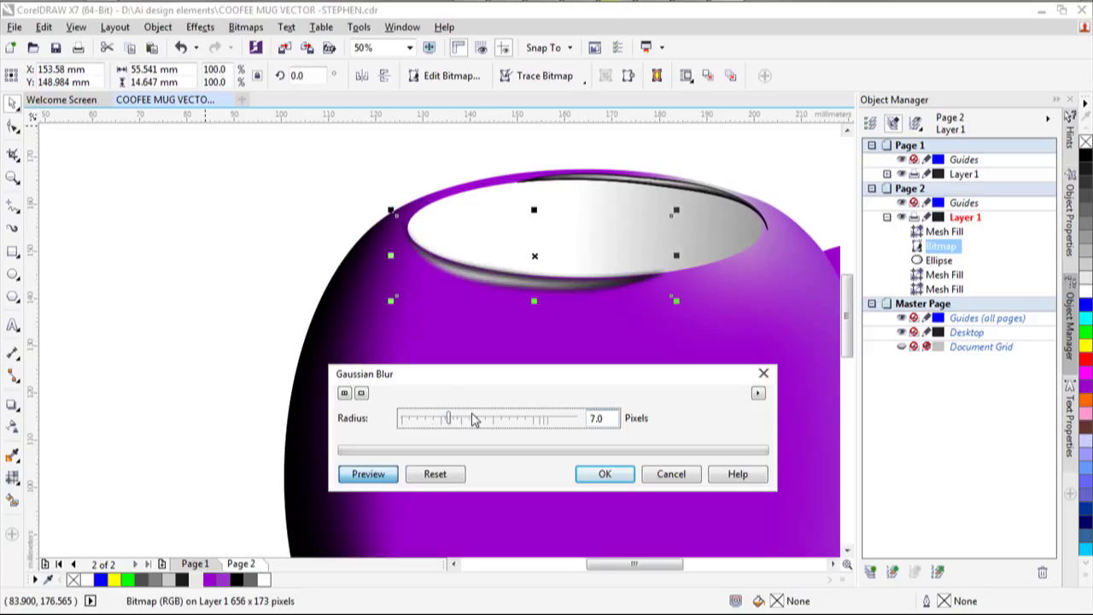
{"action": "left_click", "coordinate": [469, 418]}
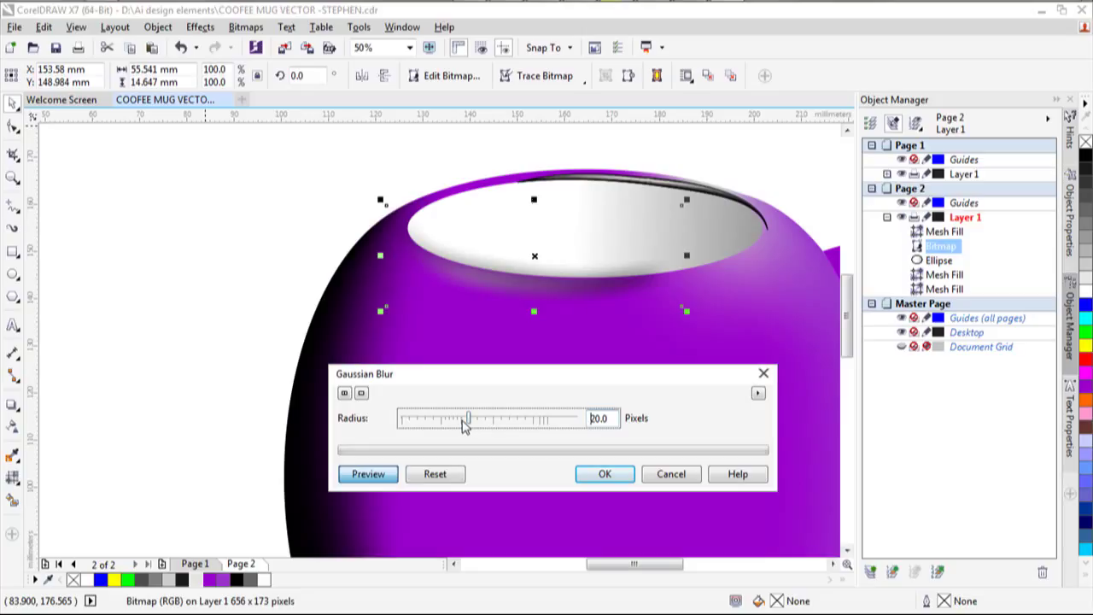
{"action": "left_click", "coordinate": [449, 422]}
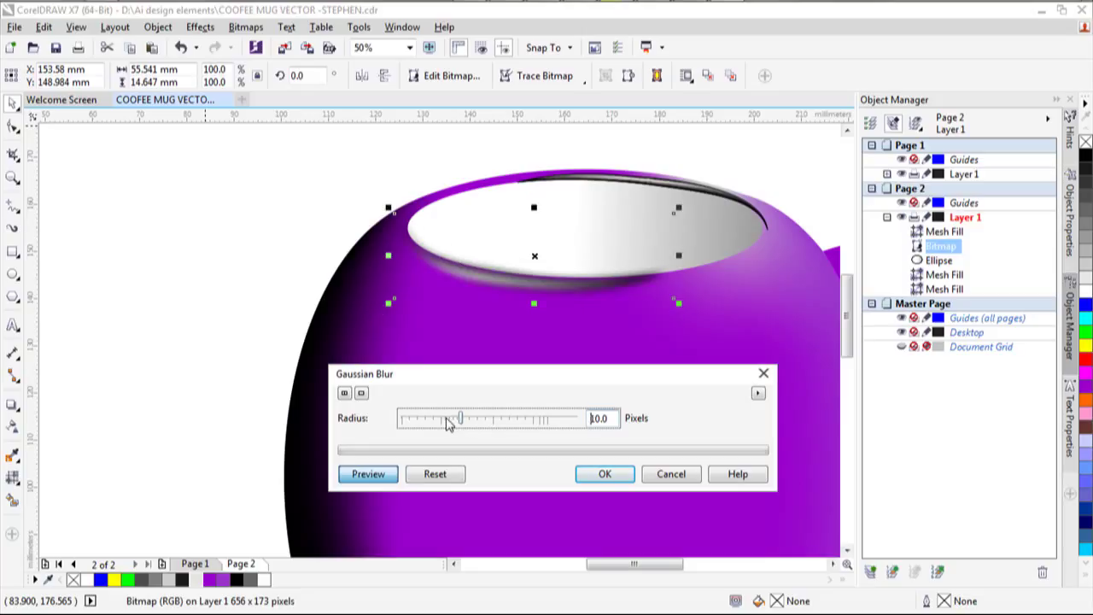
{"action": "left_click", "coordinate": [446, 420]}
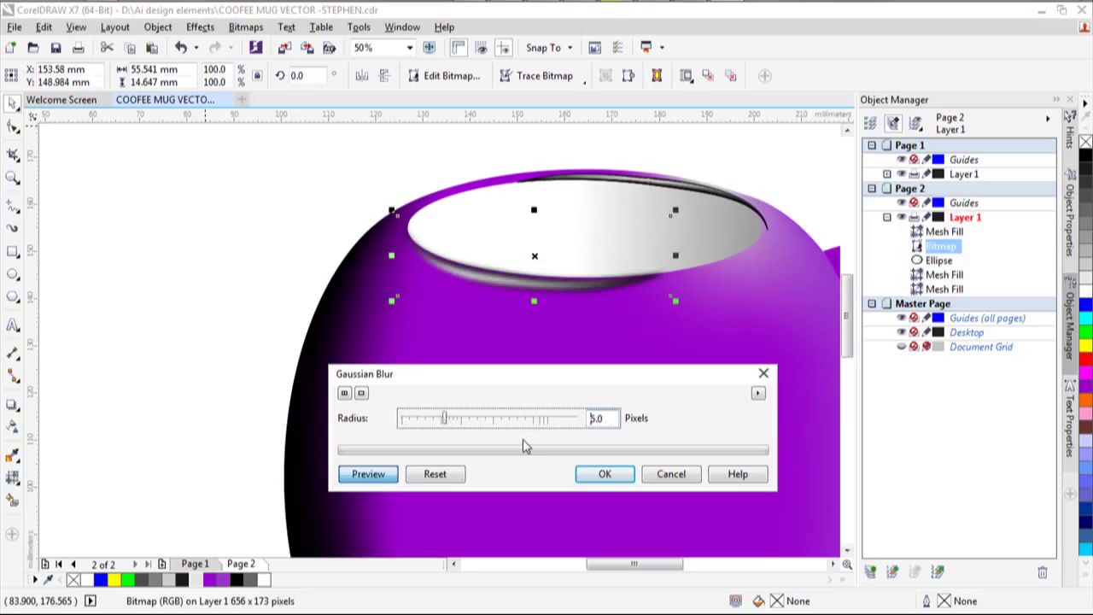
{"action": "left_click", "coordinate": [605, 475]}
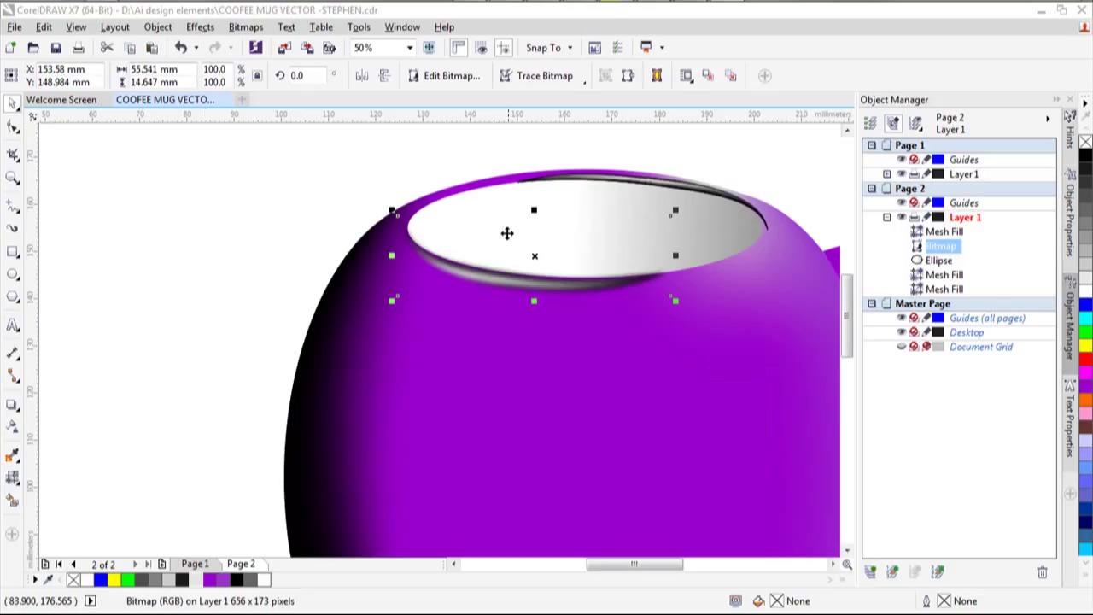
Tilt the blurred rim bitmap slightly clockwise.
{"action": "left_click", "coordinate": [538, 257]}
{"action": "mouse_move", "coordinate": [676, 302]}
{"action": "left_mouse_down"}
{"action": "mouse_move", "coordinate": [666, 322]}
{"action": "mouse_move", "coordinate": [680, 303]}
{"action": "left_mouse_up"}
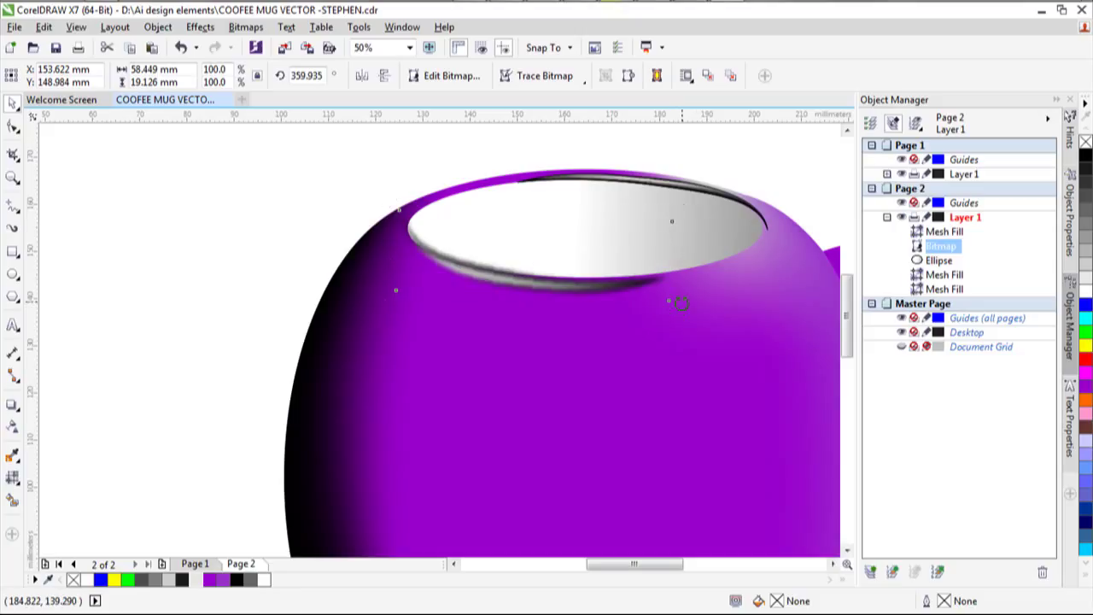
{"action": "left_click", "coordinate": [504, 295]}
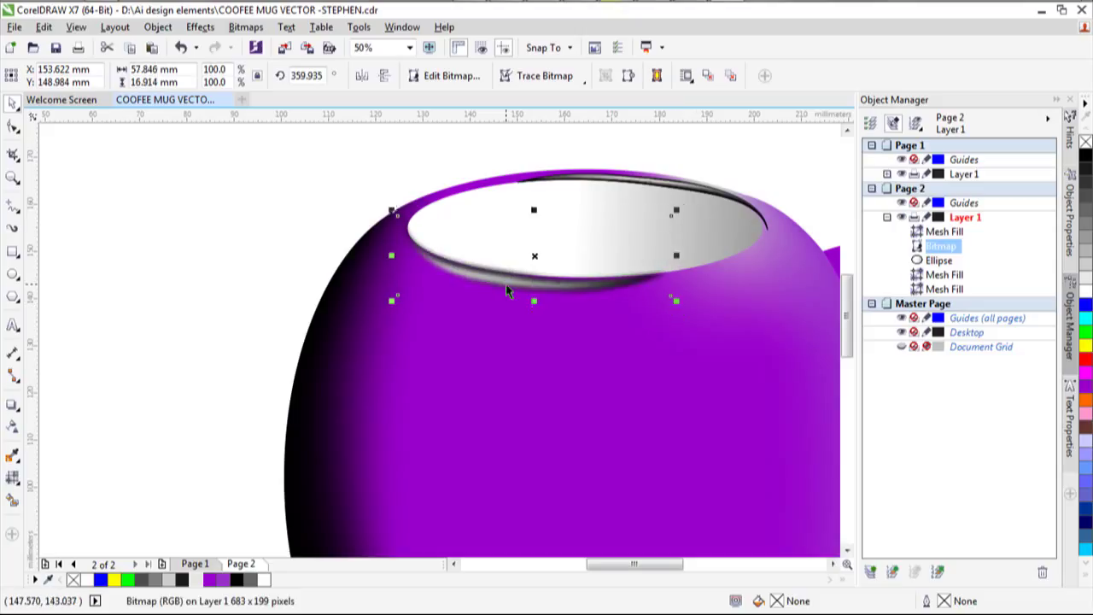
Convert the upper rim shading to a bitmap and apply a 6-pixel Gaussian Blur.
{"action": "left_click", "coordinate": [707, 195]}
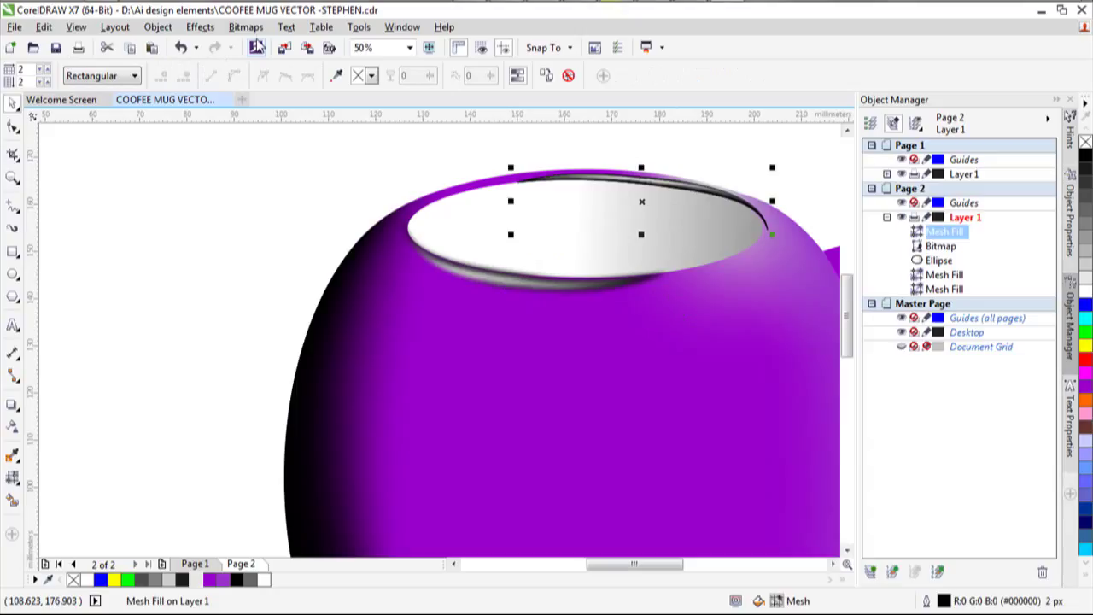
{"action": "left_click", "coordinate": [245, 27]}
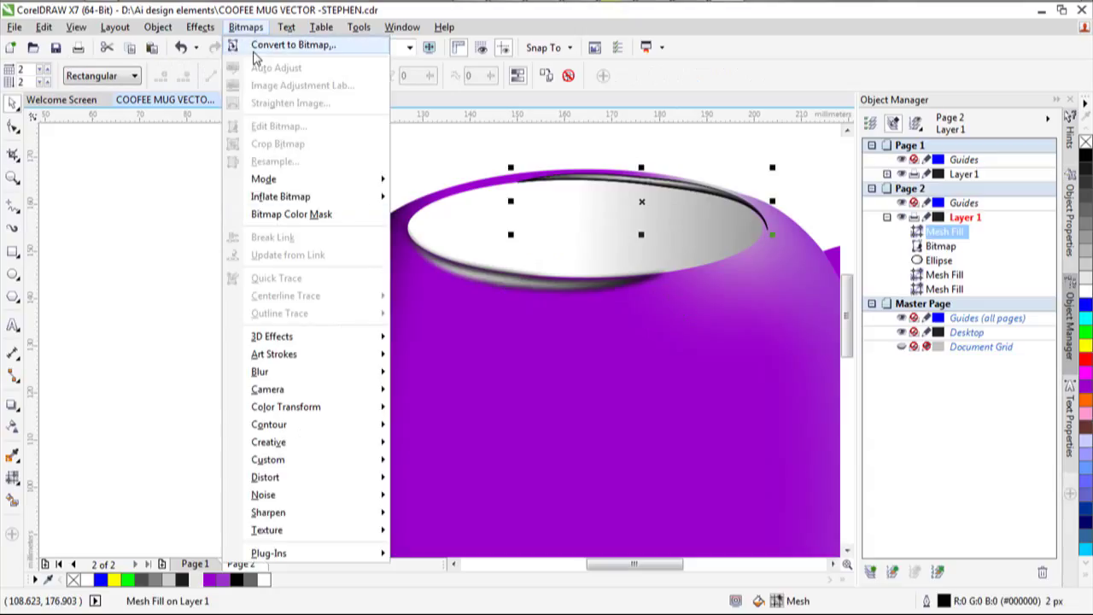
{"action": "left_click", "coordinate": [290, 44]}
{"action": "left_click", "coordinate": [496, 178]}
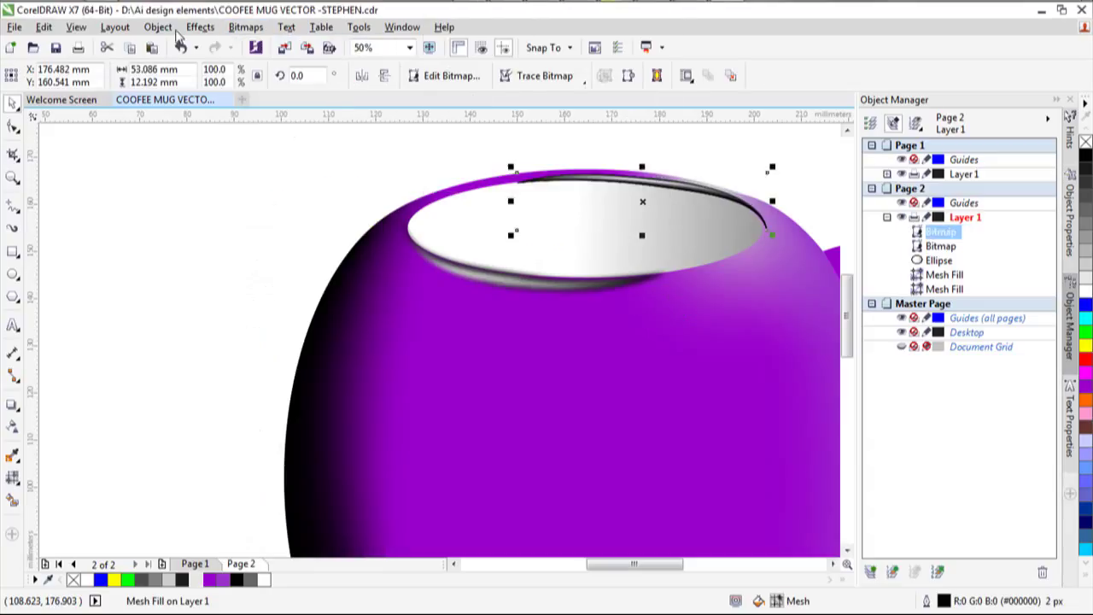
{"action": "left_click", "coordinate": [245, 27]}
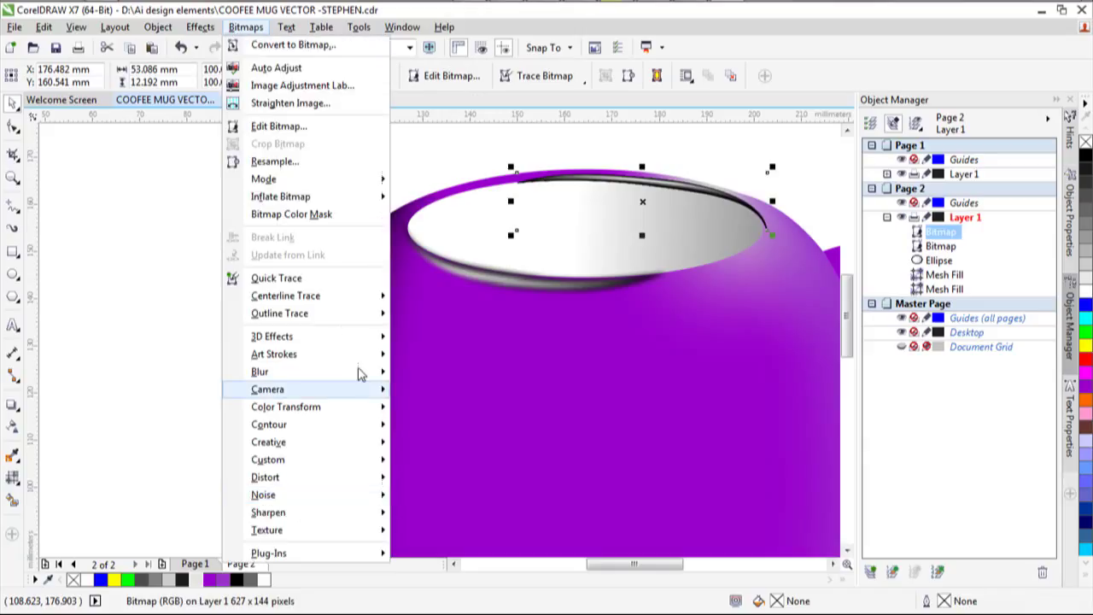
{"action": "mouse_move", "coordinate": [384, 371]}
{"action": "left_click", "coordinate": [461, 390]}
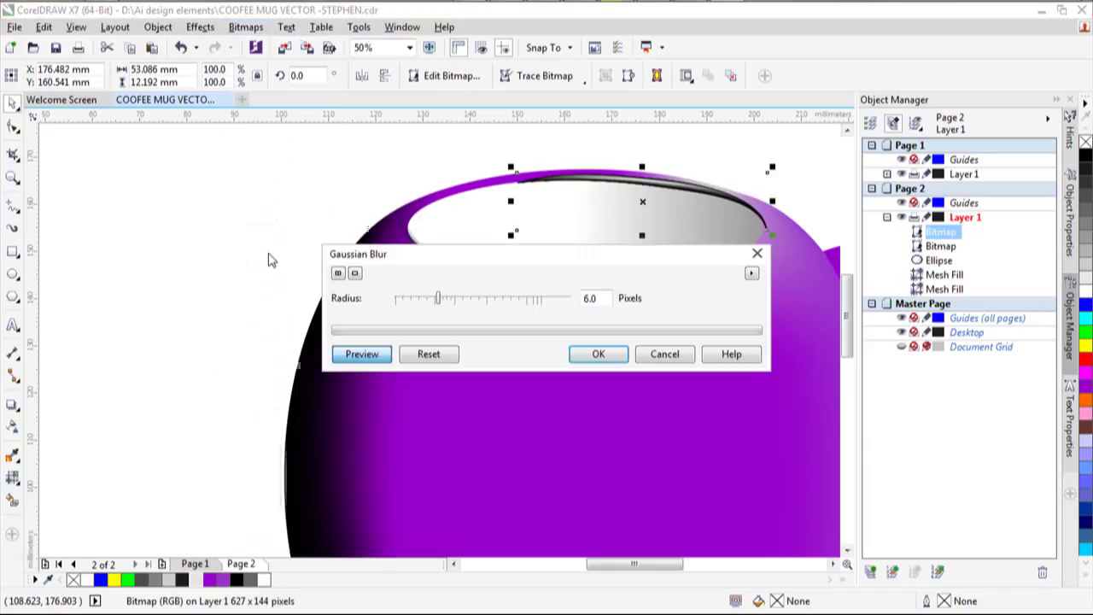
{"action": "left_click", "coordinate": [599, 355]}
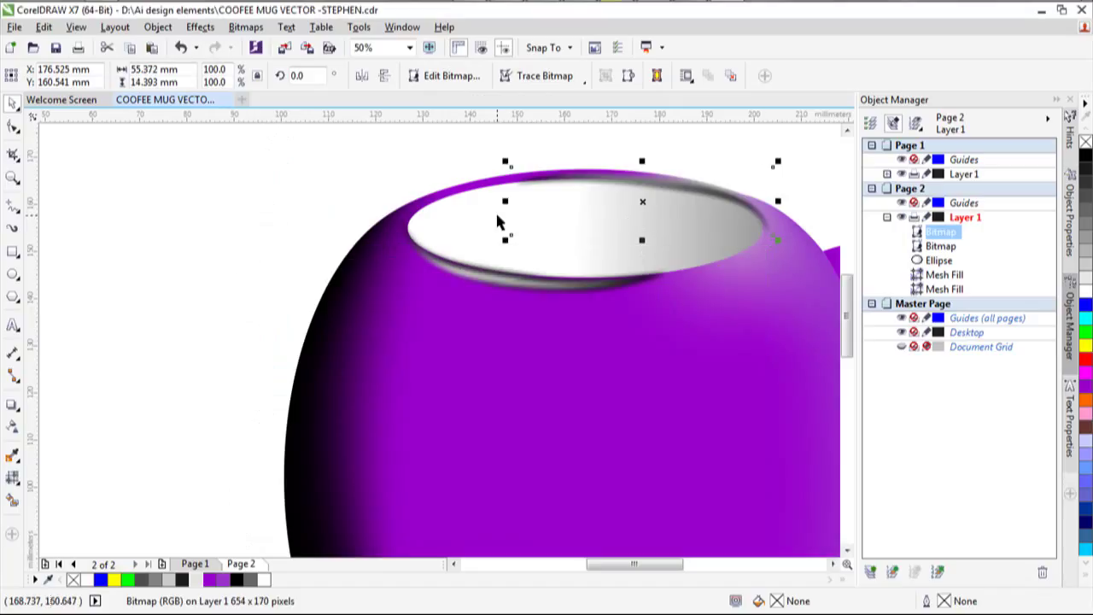
{"action": "left_click", "coordinate": [397, 239]}
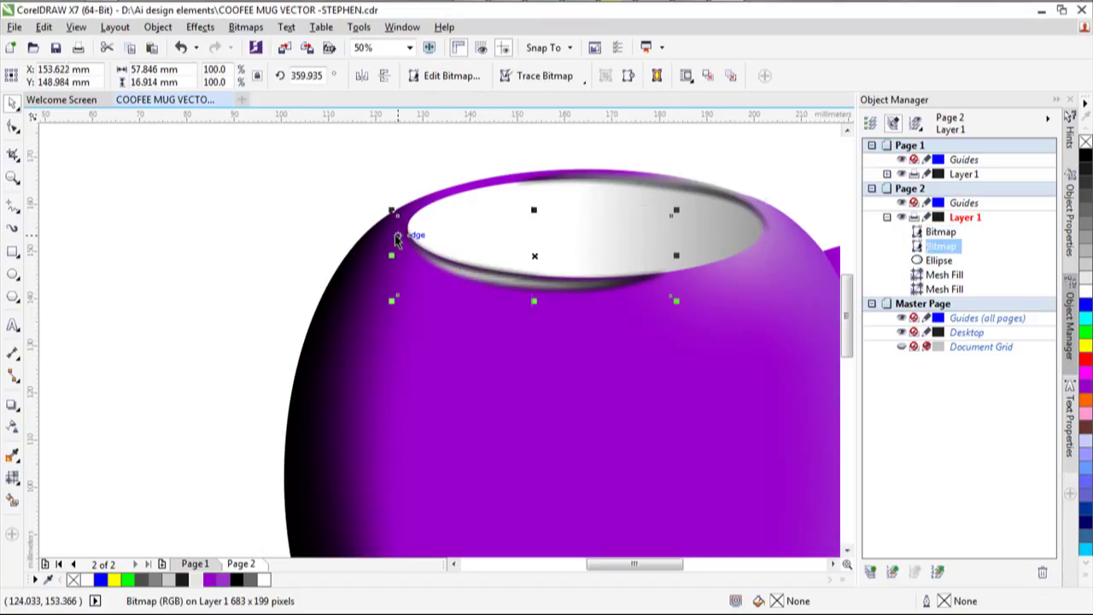
{"action": "left_click", "coordinate": [397, 239], "text": "alt"}
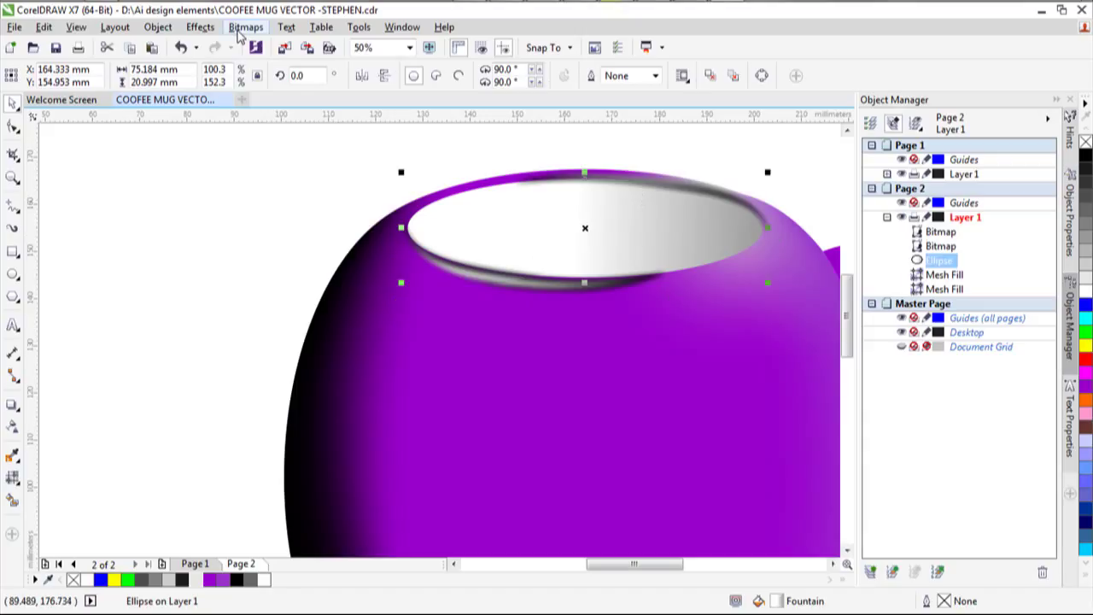
Convert the mug-opening ellipse to a bitmap and blur it with a 6-pixel radius.
{"action": "left_click", "coordinate": [245, 26]}
{"action": "left_click", "coordinate": [284, 43]}
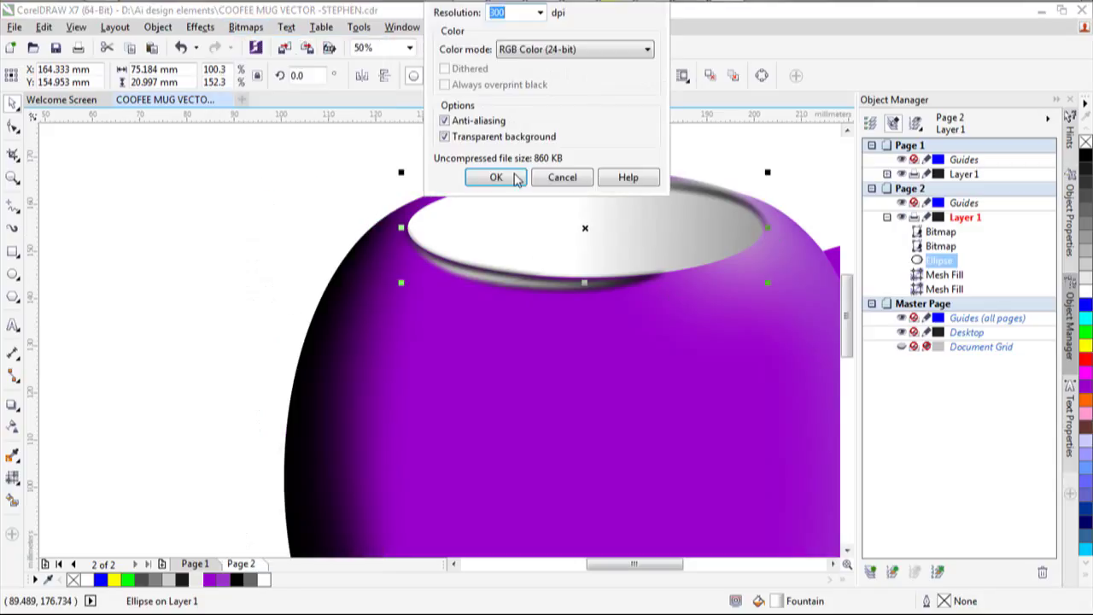
{"action": "left_click", "coordinate": [496, 176]}
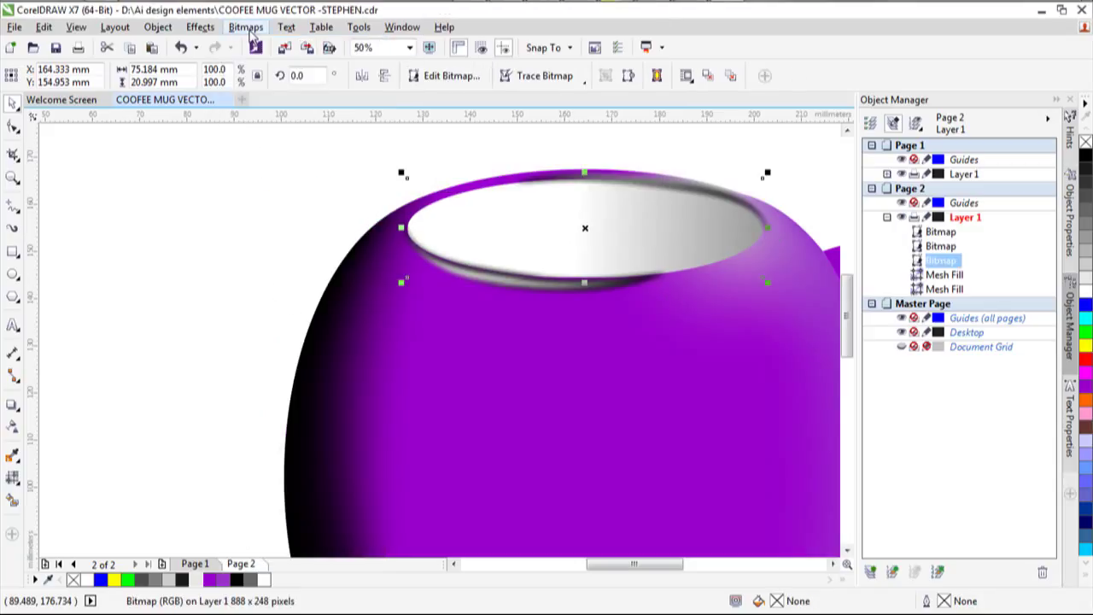
{"action": "left_click", "coordinate": [251, 30]}
{"action": "mouse_move", "coordinate": [367, 371]}
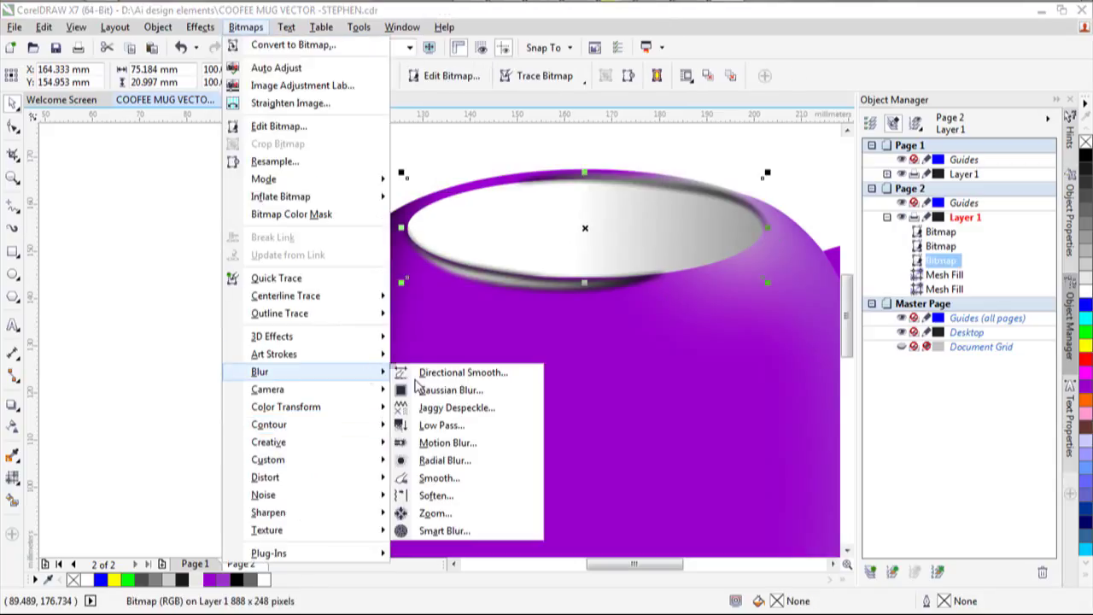
{"action": "left_click", "coordinate": [437, 392]}
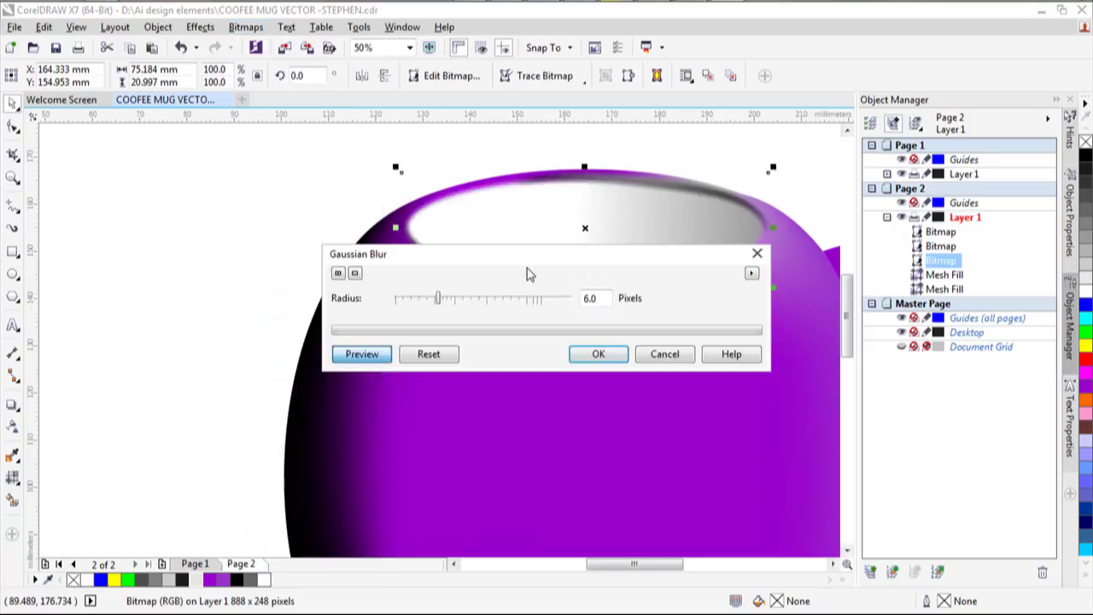
{"action": "left_click_drag", "start_coordinate": [537, 266], "coordinate": [572, 376]}
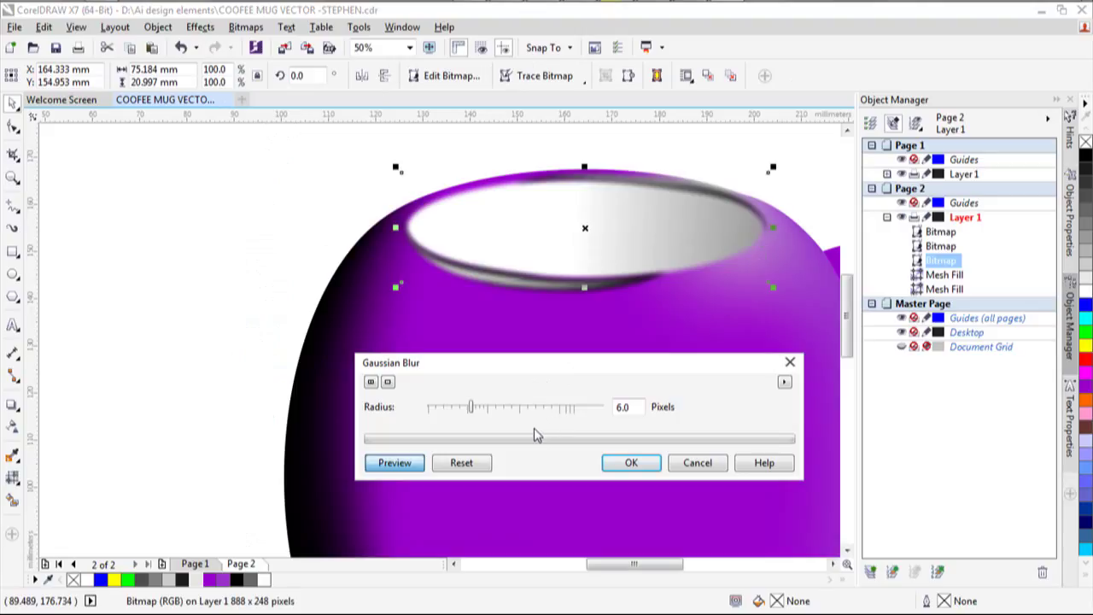
{"action": "left_click", "coordinate": [628, 464]}
{"action": "left_click", "coordinate": [523, 293]}
{"action": "left_click", "coordinate": [122, 239]}
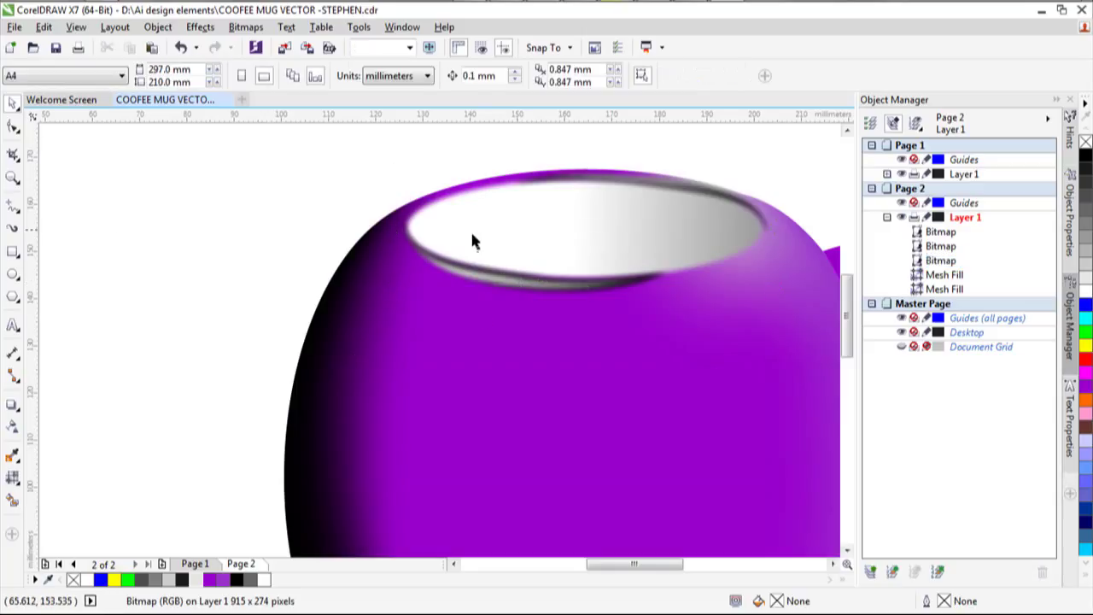
{"action": "left_click", "coordinate": [485, 289]}
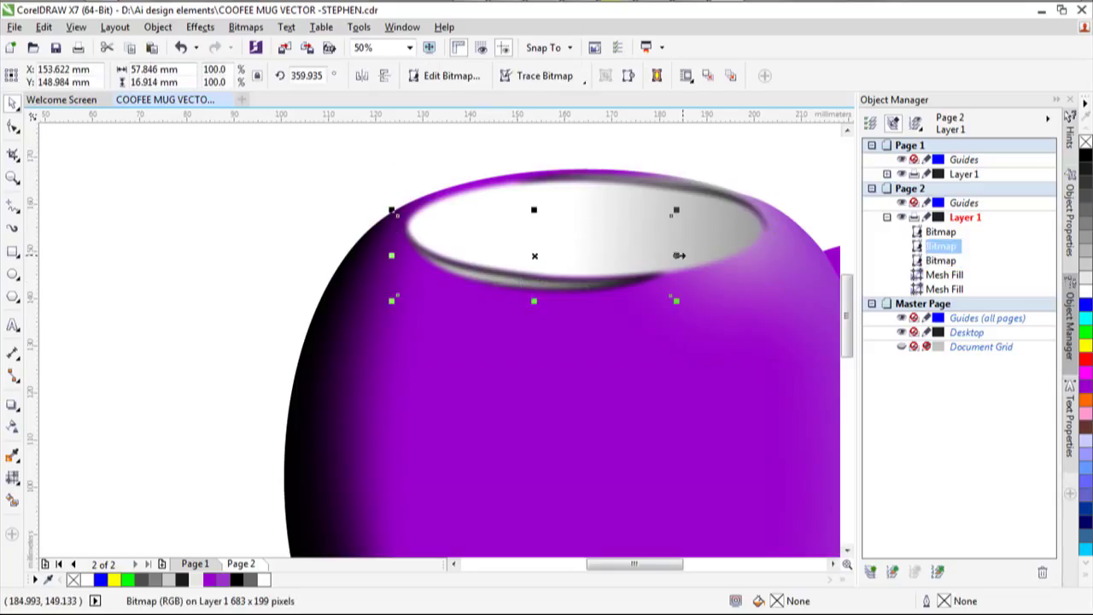
Nudge the smaller rim bitmap up, then skew and rotate it slightly.
{"action": "left_click", "coordinate": [525, 253]}
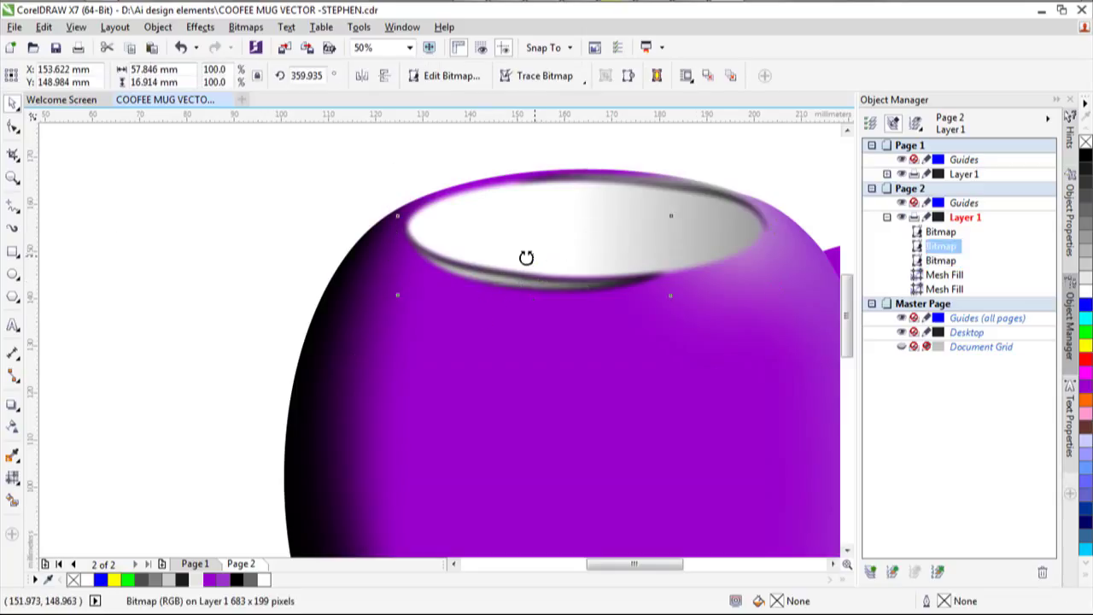
{"action": "left_click", "coordinate": [519, 270]}
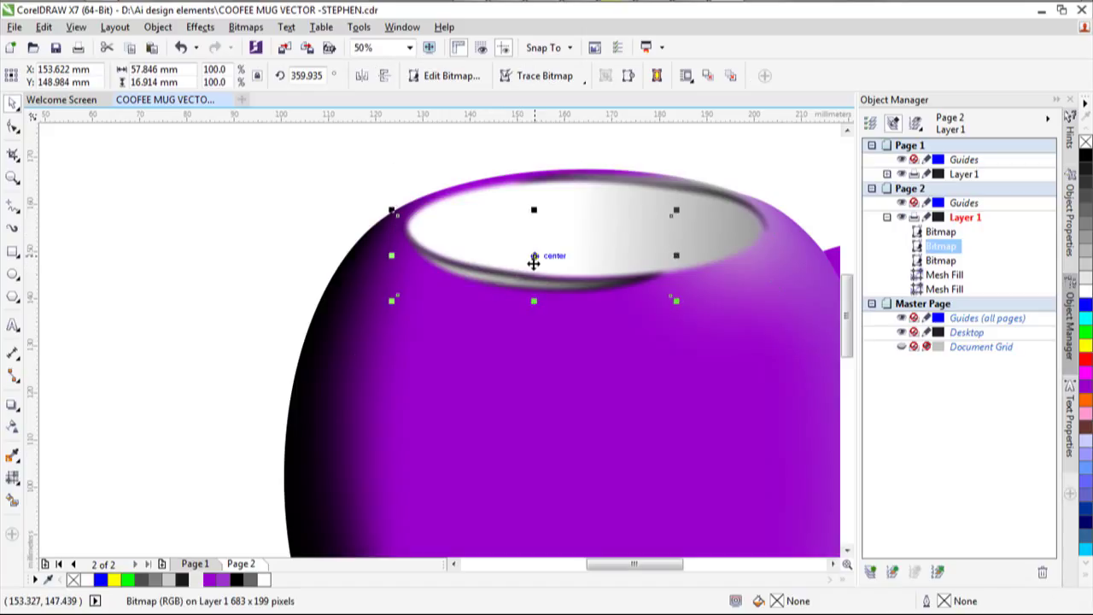
{"action": "key", "text": "Up"}
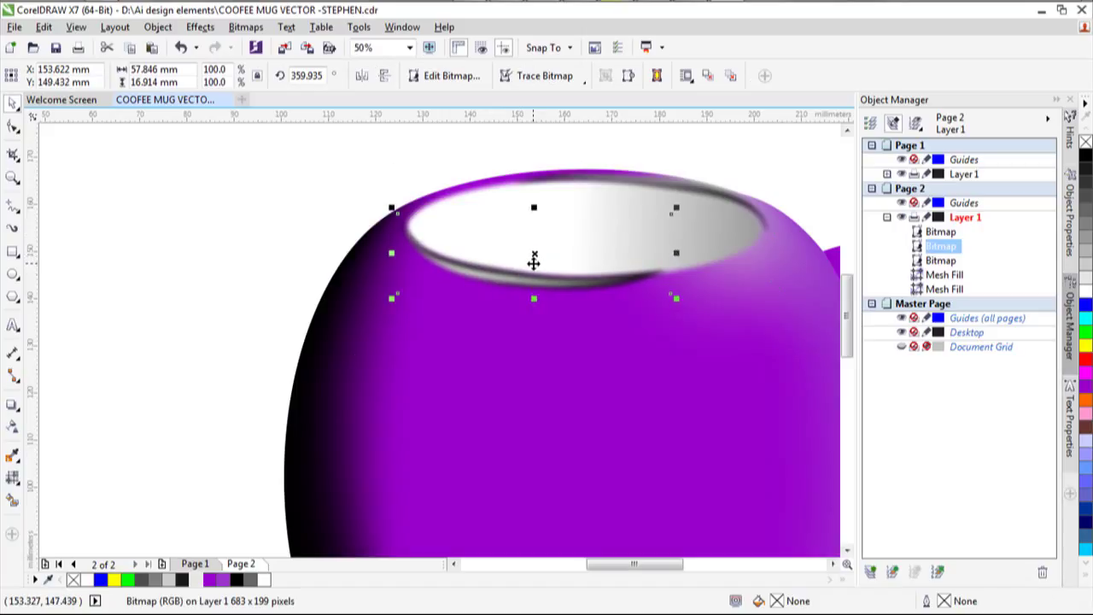
{"action": "left_click", "coordinate": [670, 253]}
{"action": "left_click_drag", "start_coordinate": [674, 252], "coordinate": [673, 262]}
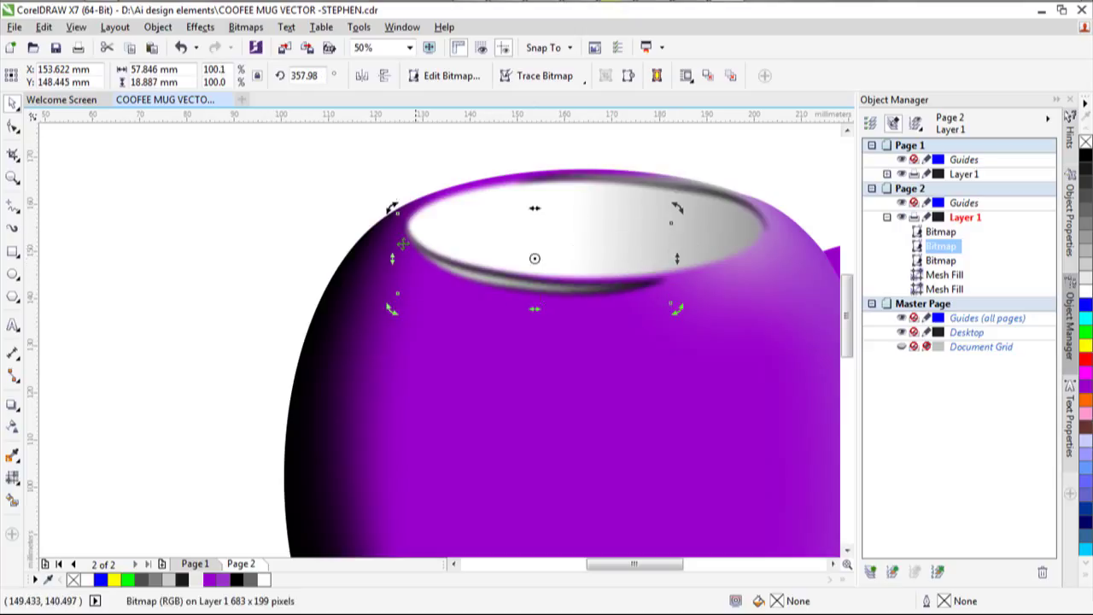
{"action": "left_click_drag", "start_coordinate": [394, 255], "coordinate": [391, 250]}
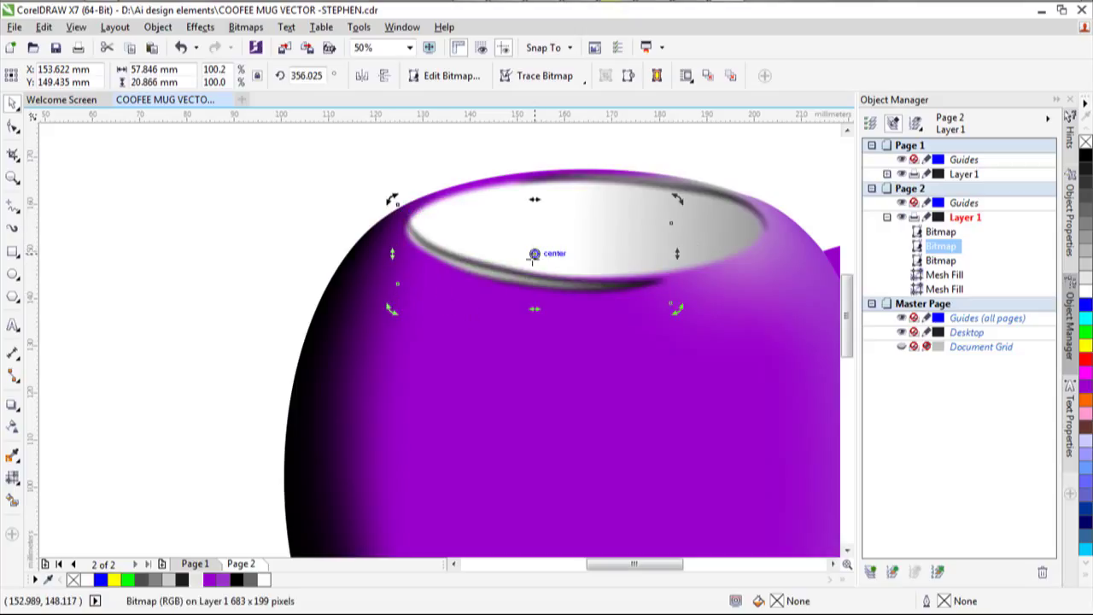
{"action": "left_click", "coordinate": [533, 250]}
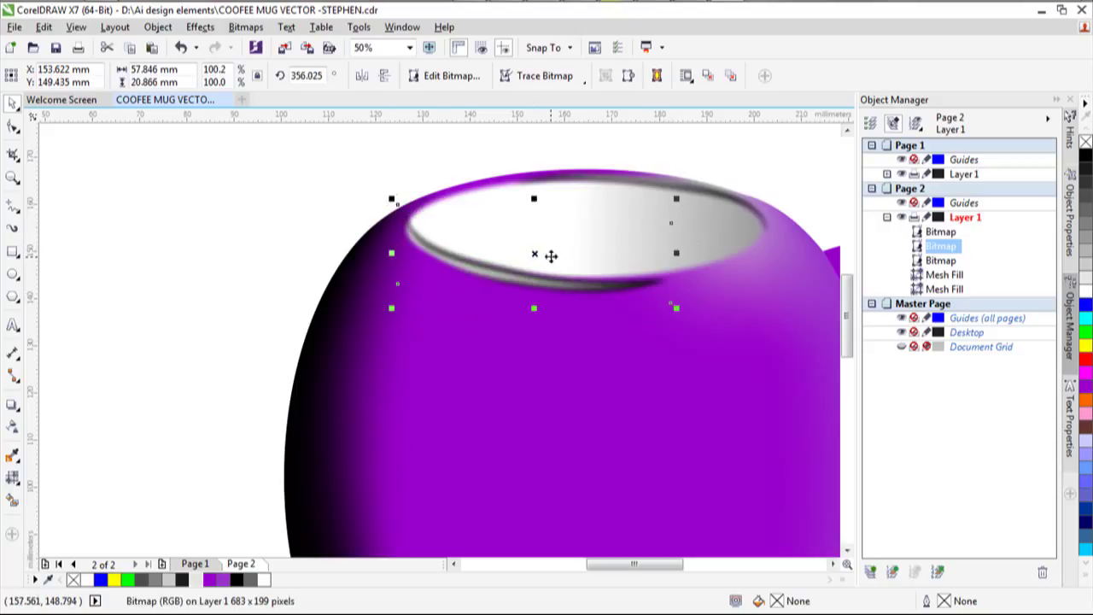
{"action": "left_click", "coordinate": [552, 254]}
{"action": "left_click_drag", "start_coordinate": [676, 311], "coordinate": [681, 306]}
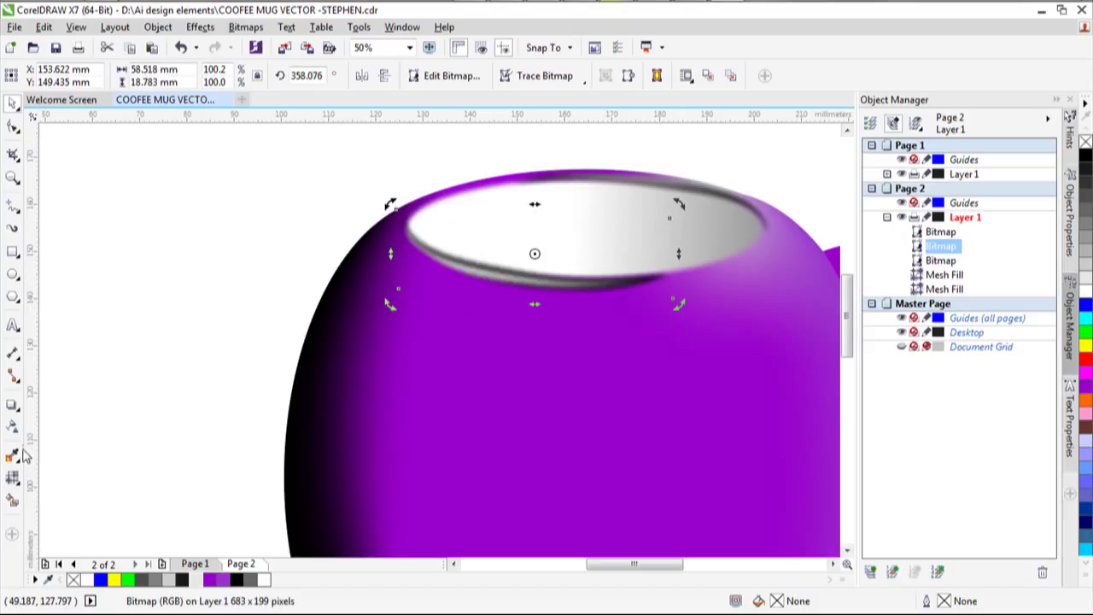
Give the rim bitmap uniform transparency of 35 and move it slightly down.
{"action": "left_click", "coordinate": [12, 424]}
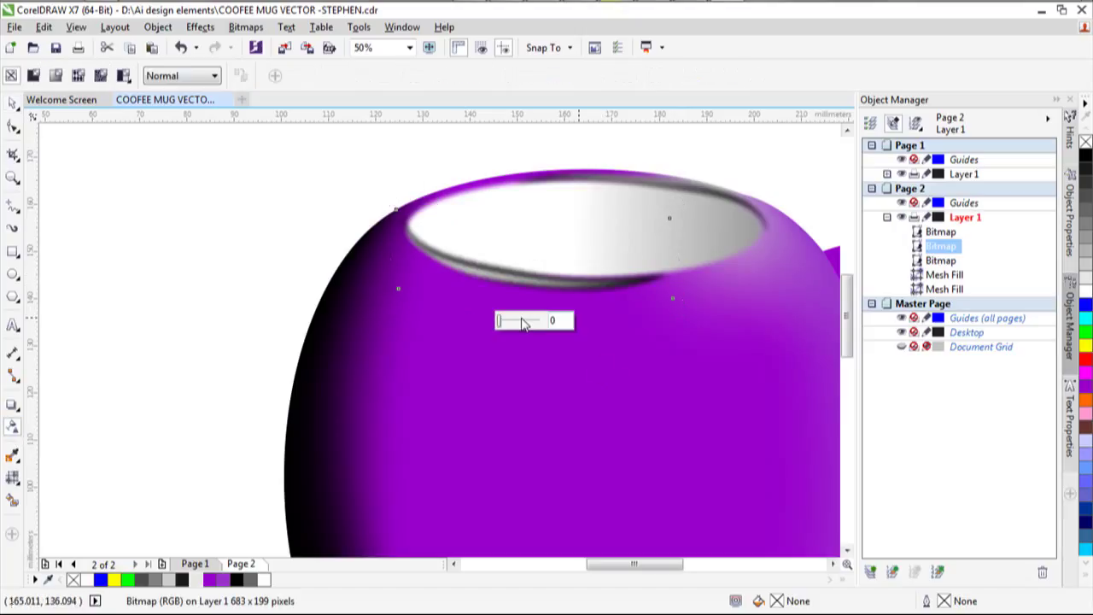
{"action": "left_click_drag", "start_coordinate": [503, 319], "coordinate": [523, 326]}
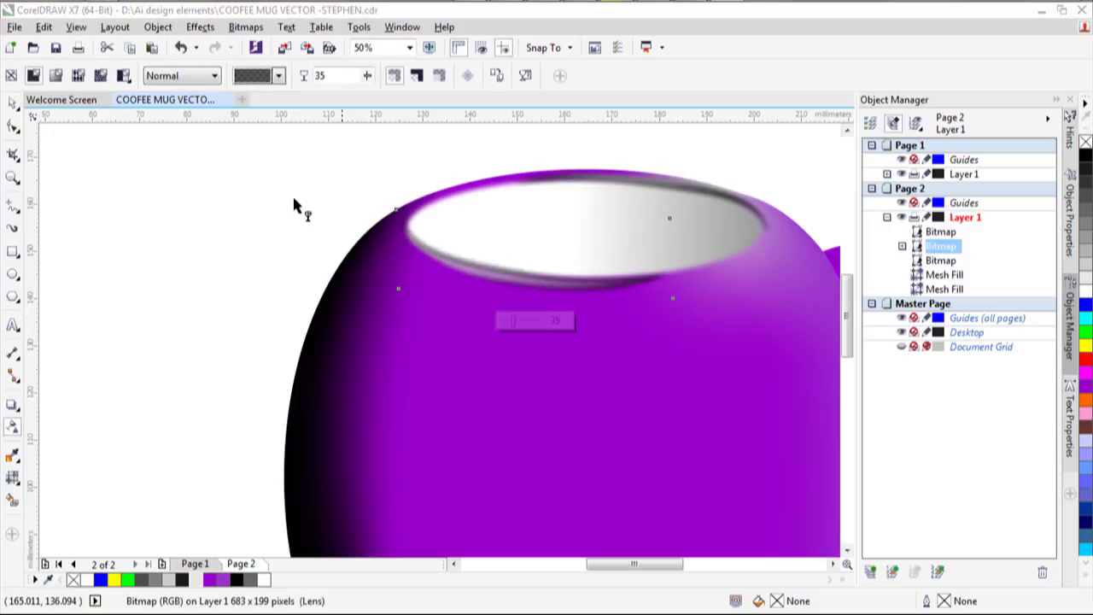
{"action": "left_click", "coordinate": [13, 106]}
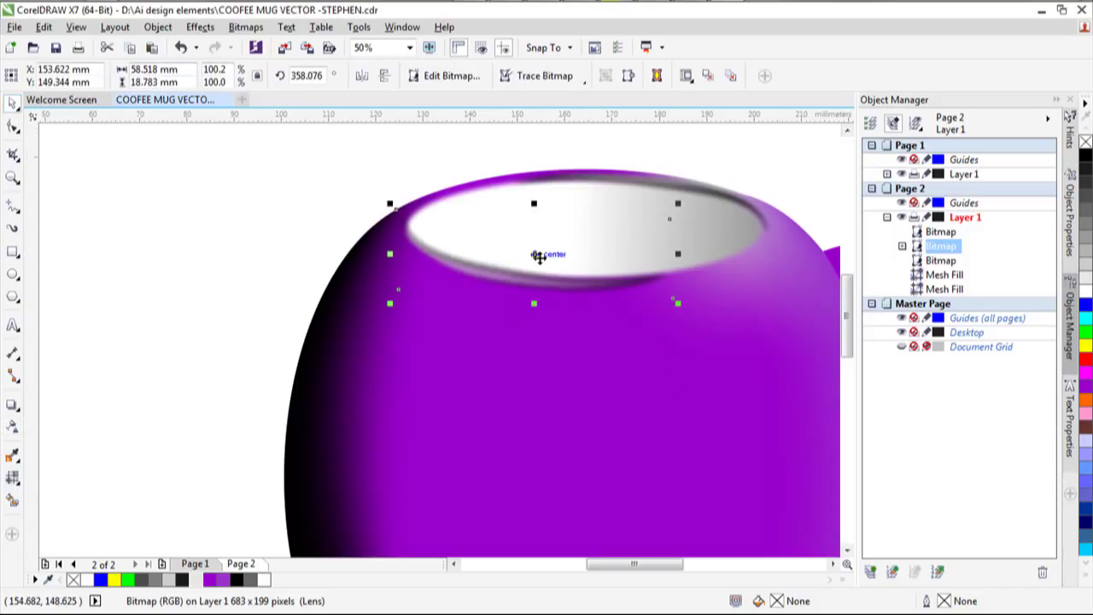
{"action": "left_click_drag", "start_coordinate": [539, 254], "coordinate": [539, 257]}
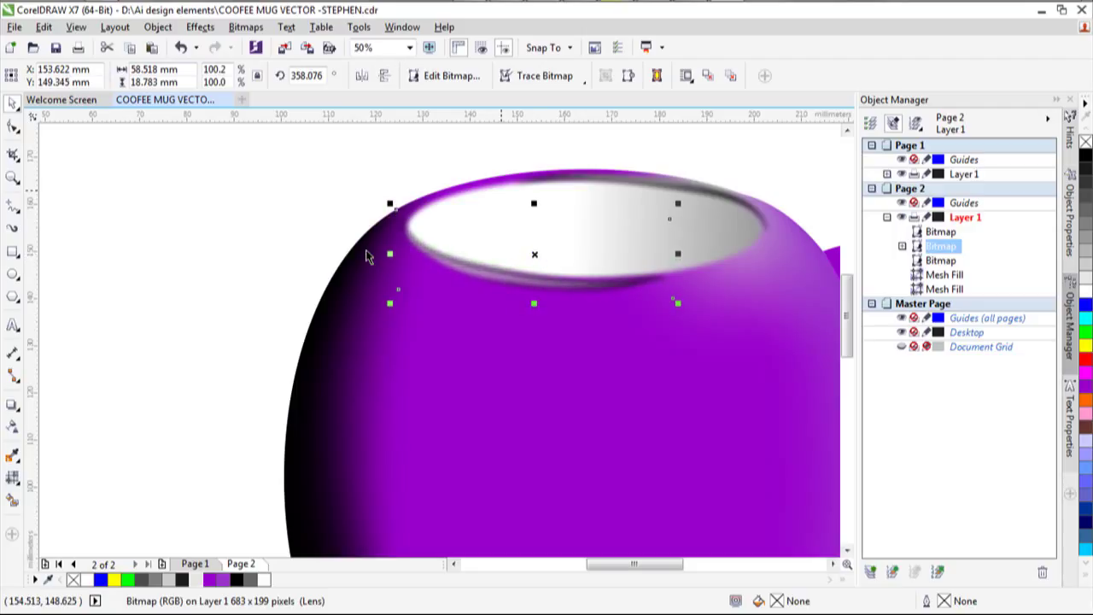
{"action": "left_click", "coordinate": [310, 251]}
{"action": "scroll", "coordinate": [571, 284], "scroll_direction": "down", "scroll_amount": 1}
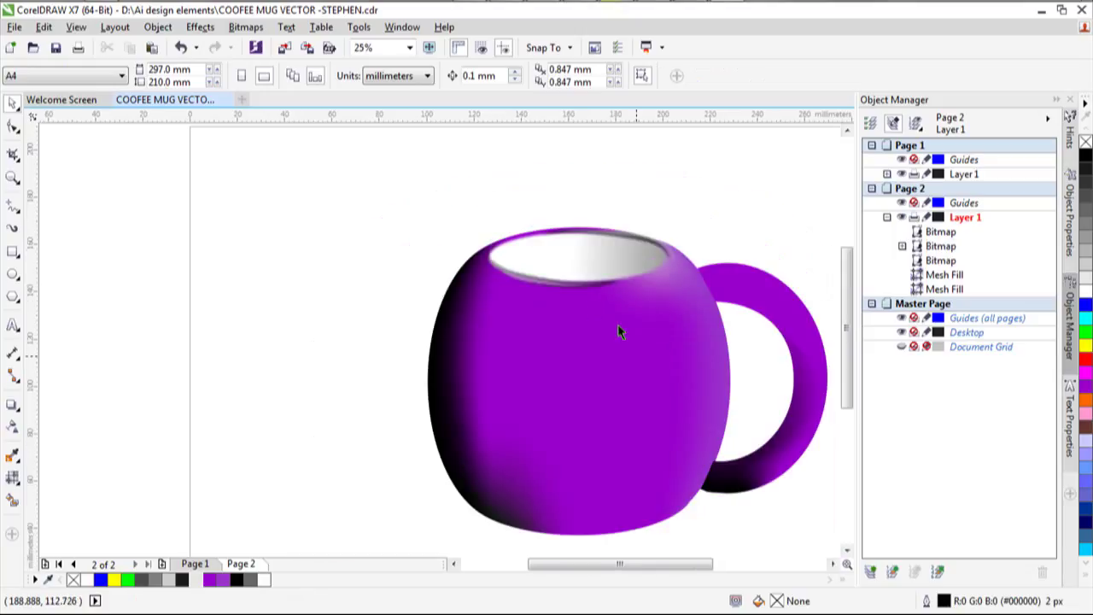
Reduce the rim bitmap's transparency to 17.
{"action": "left_click", "coordinate": [578, 285]}
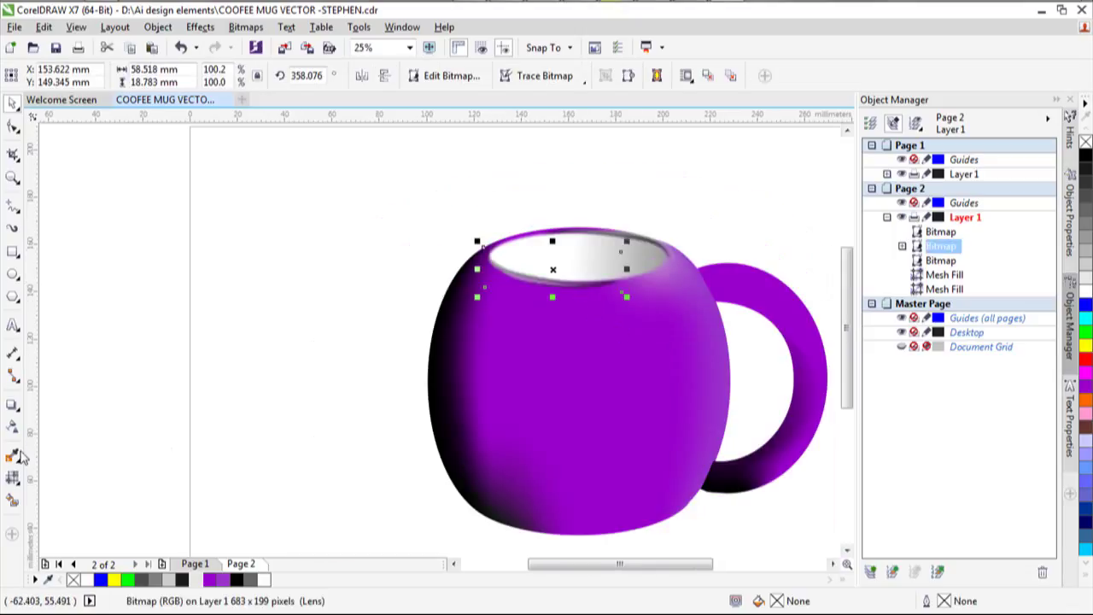
{"action": "left_click", "coordinate": [12, 427]}
{"action": "left_click_drag", "start_coordinate": [533, 315], "coordinate": [526, 316]}
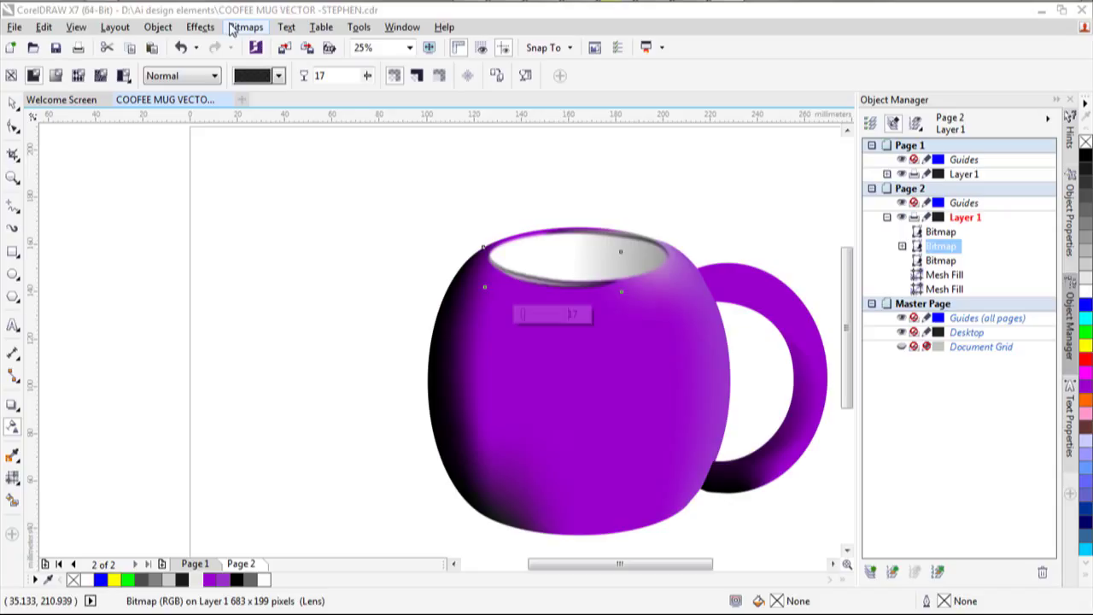
Set the rim bitmap's brightness to -26 in Brightness/Contrast/Intensity.
{"action": "left_click", "coordinate": [239, 27]}
{"action": "left_click", "coordinate": [239, 27]}
{"action": "left_click", "coordinate": [199, 26]}
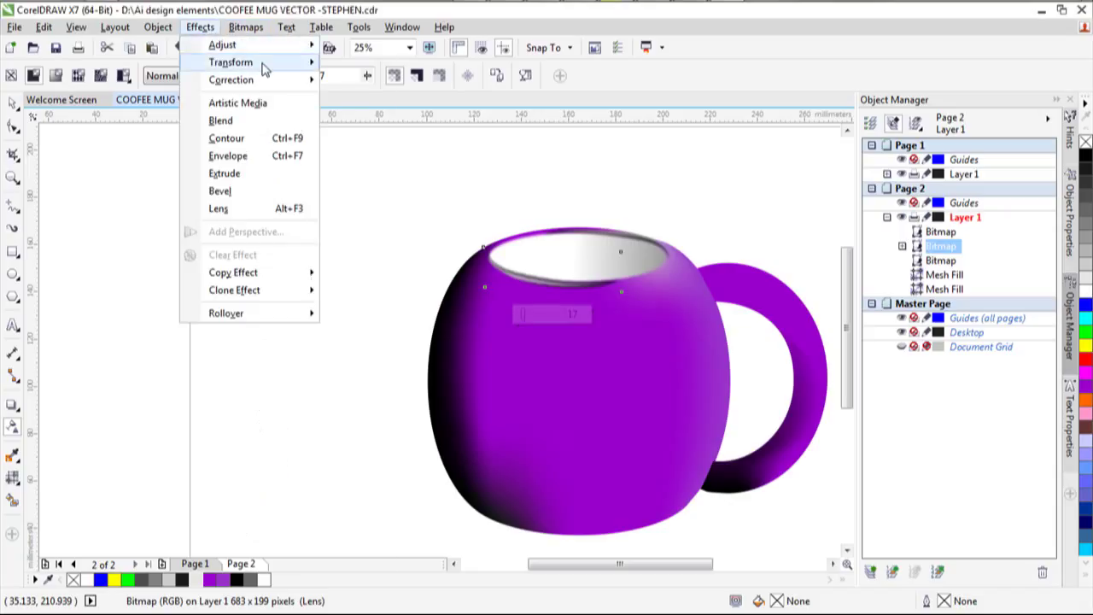
{"action": "mouse_move", "coordinate": [283, 47]}
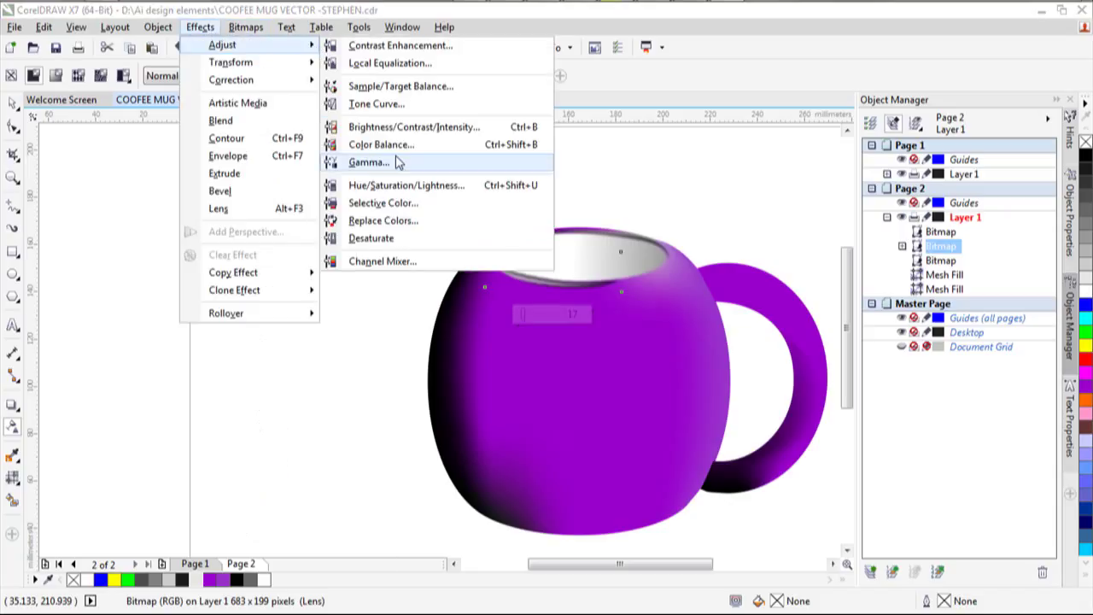
{"action": "left_click", "coordinate": [412, 127]}
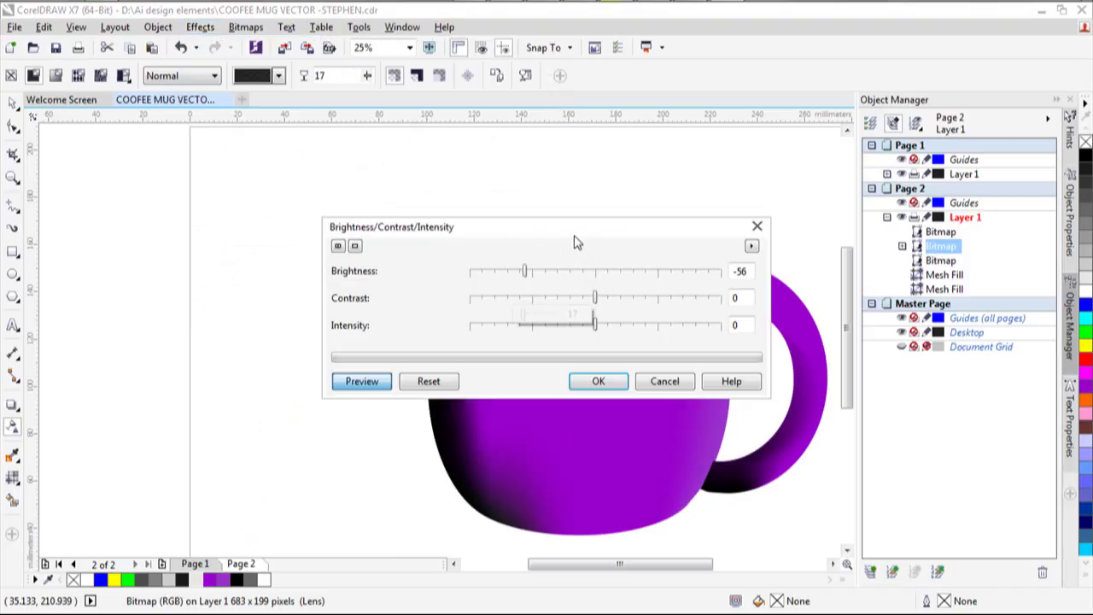
{"action": "left_click_drag", "start_coordinate": [578, 231], "coordinate": [621, 390]}
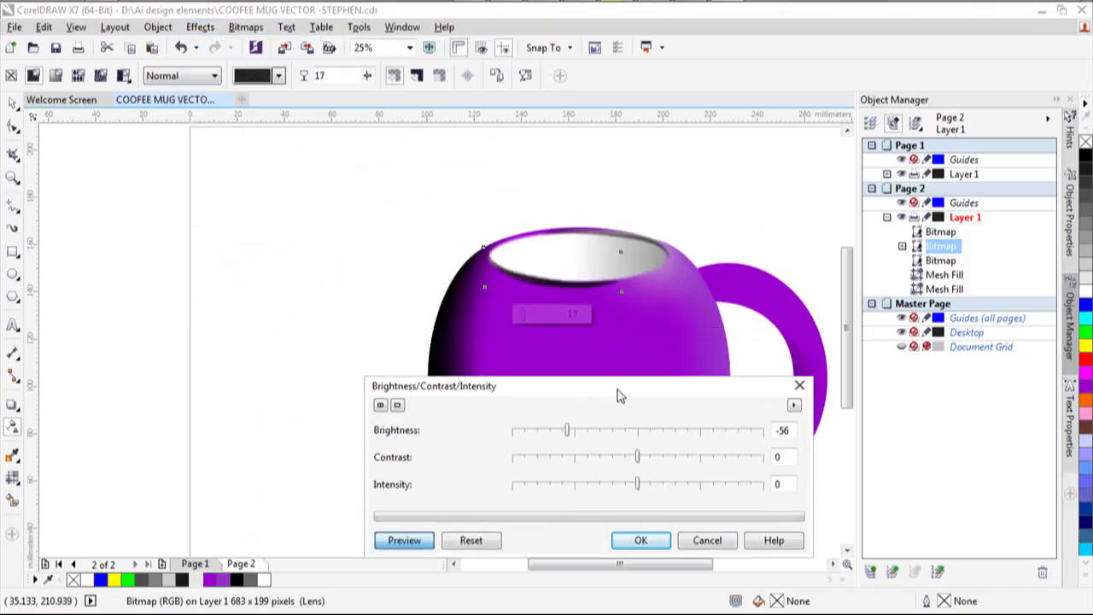
{"action": "left_click", "coordinate": [594, 432]}
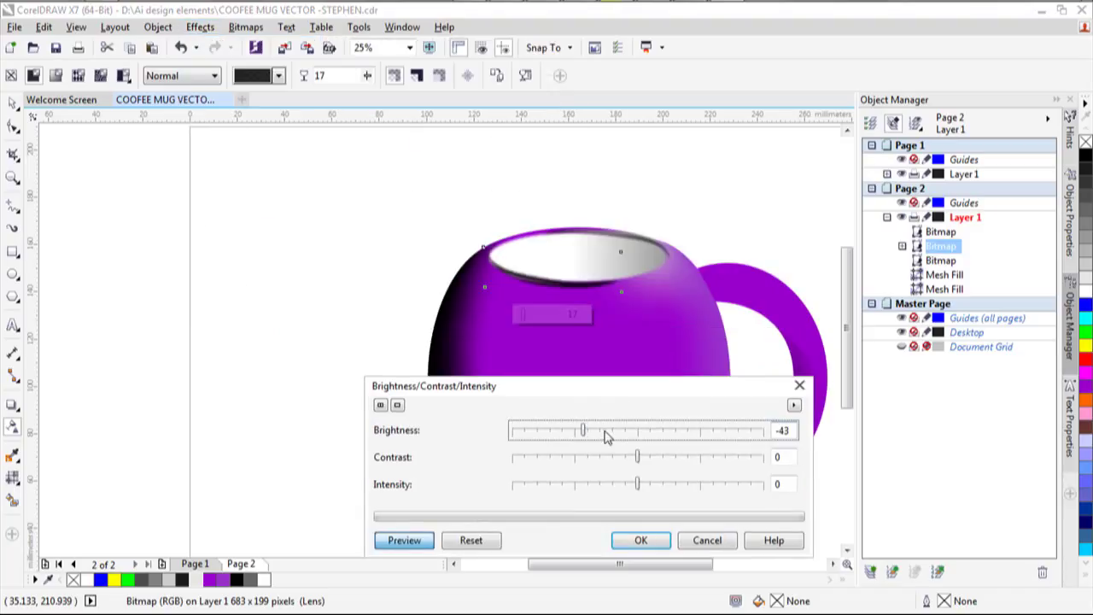
{"action": "mouse_move", "coordinate": [604, 435]}
{"action": "left_mouse_down"}
{"action": "mouse_move", "coordinate": [615, 433]}
{"action": "mouse_move", "coordinate": [592, 437]}
{"action": "mouse_move", "coordinate": [600, 433]}
{"action": "left_mouse_up"}
{"action": "left_click", "coordinate": [656, 541]}
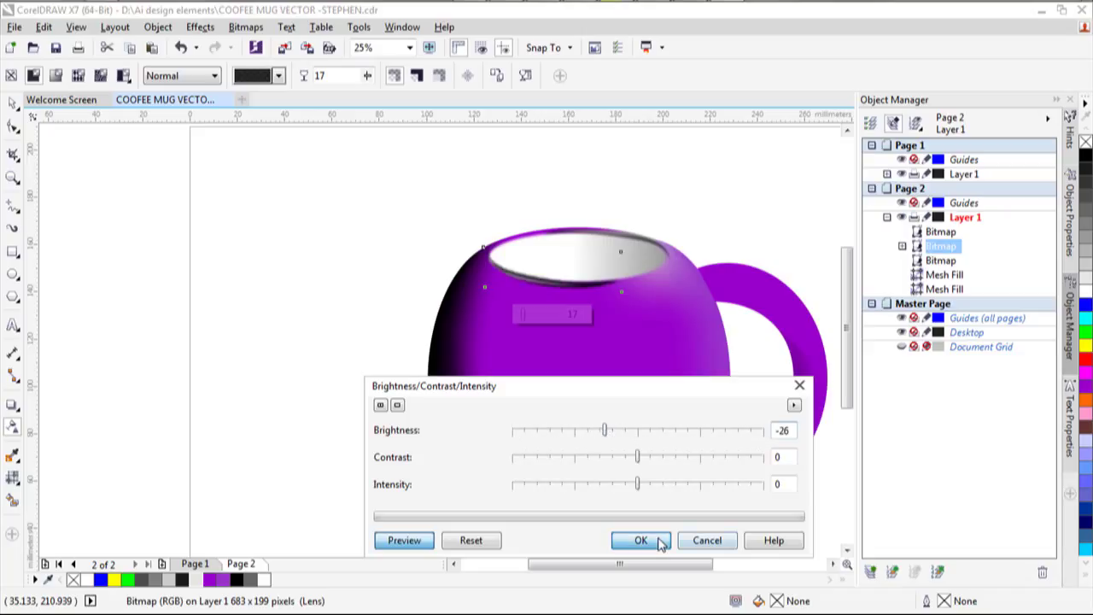
{"action": "left_click", "coordinate": [12, 103]}
{"action": "left_click", "coordinate": [578, 171]}
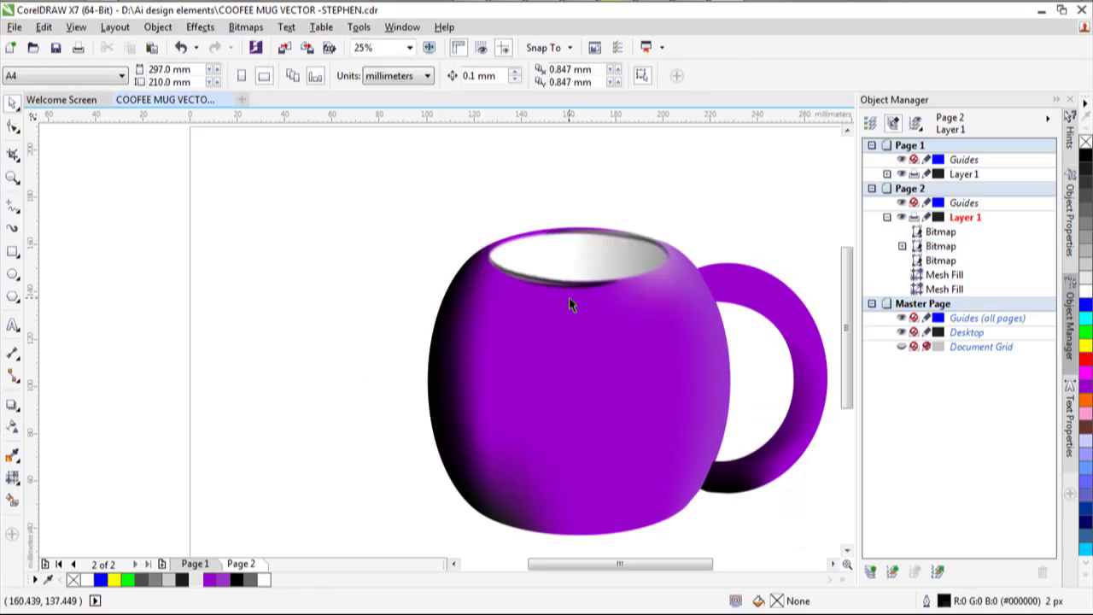
Nudge the rim bitmap down and rotate it from 358° to about 1°.
{"action": "scroll", "coordinate": [568, 294], "scroll_direction": "down", "scroll_amount": 2}
{"action": "scroll", "coordinate": [598, 325], "scroll_direction": "up", "scroll_amount": 2}
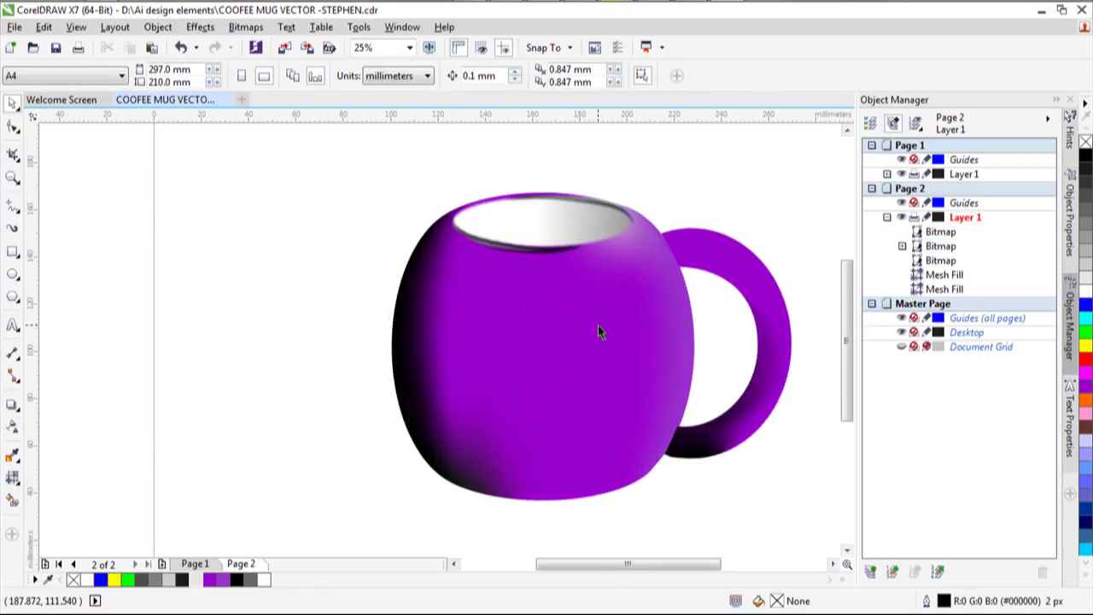
{"action": "scroll", "coordinate": [563, 327], "scroll_direction": "up", "scroll_amount": 2}
{"action": "scroll", "coordinate": [563, 331], "scroll_direction": "down", "scroll_amount": 2}
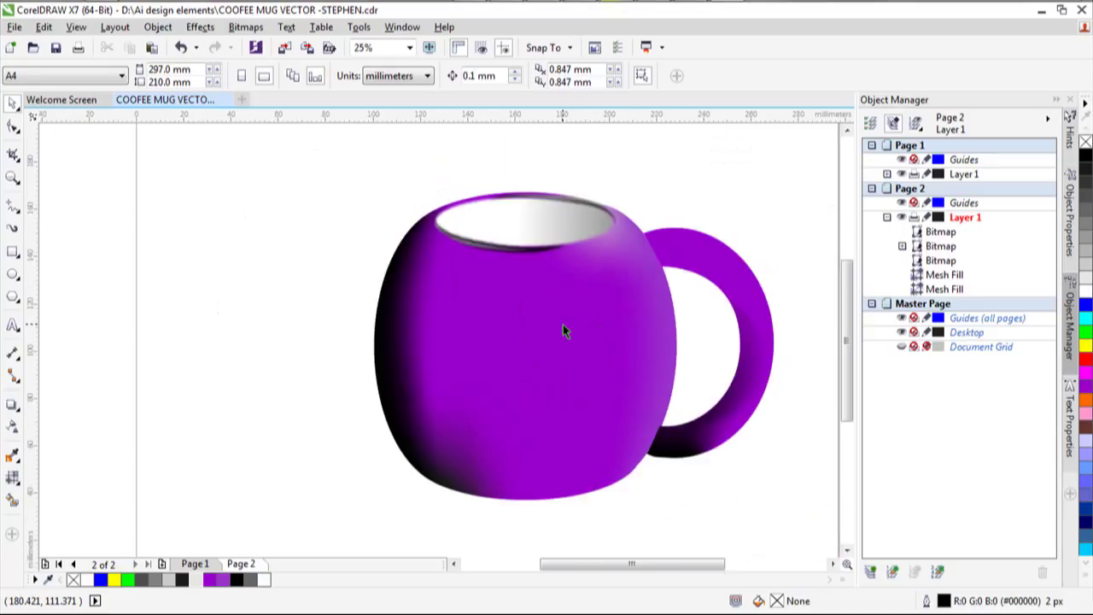
{"action": "left_click", "coordinate": [497, 256]}
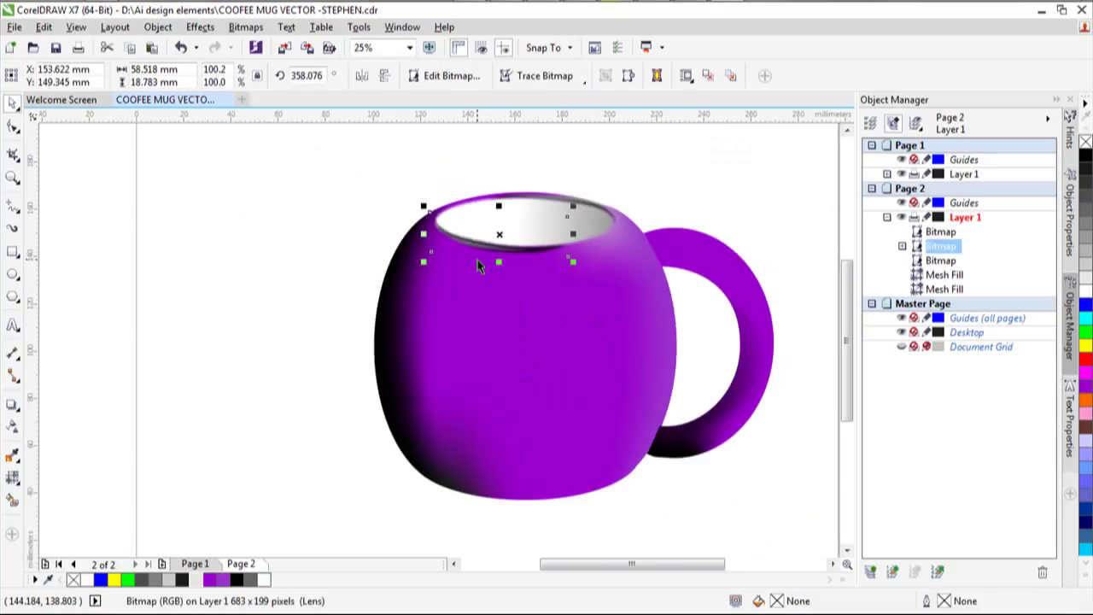
{"action": "key", "text": "Down"}
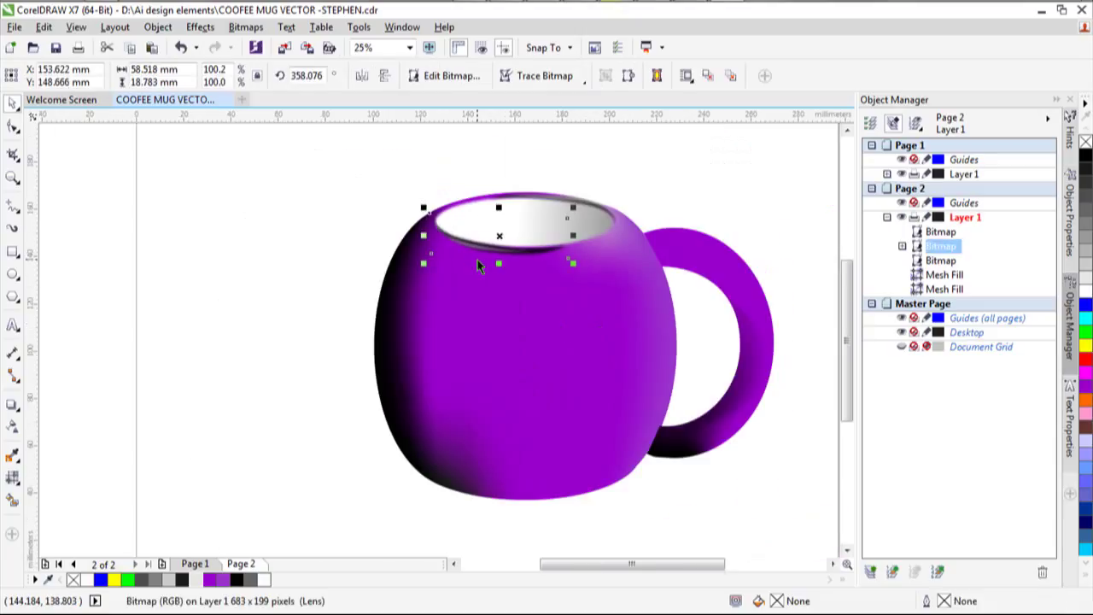
{"action": "left_click", "coordinate": [501, 232]}
{"action": "left_click_drag", "start_coordinate": [576, 265], "coordinate": [580, 285]}
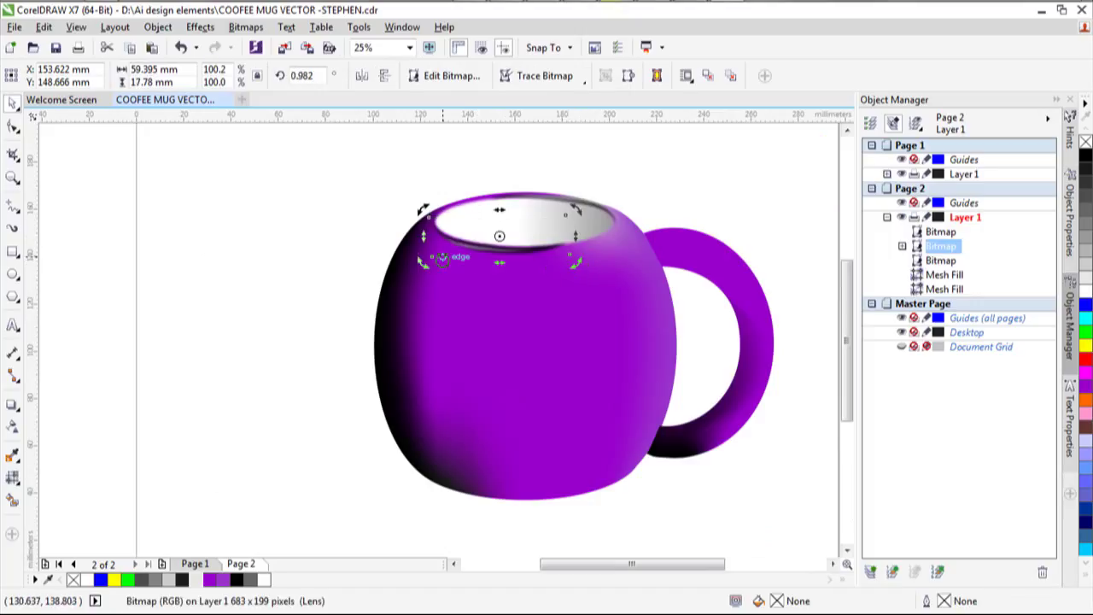
{"action": "left_click", "coordinate": [344, 209]}
{"action": "left_click", "coordinate": [481, 248]}
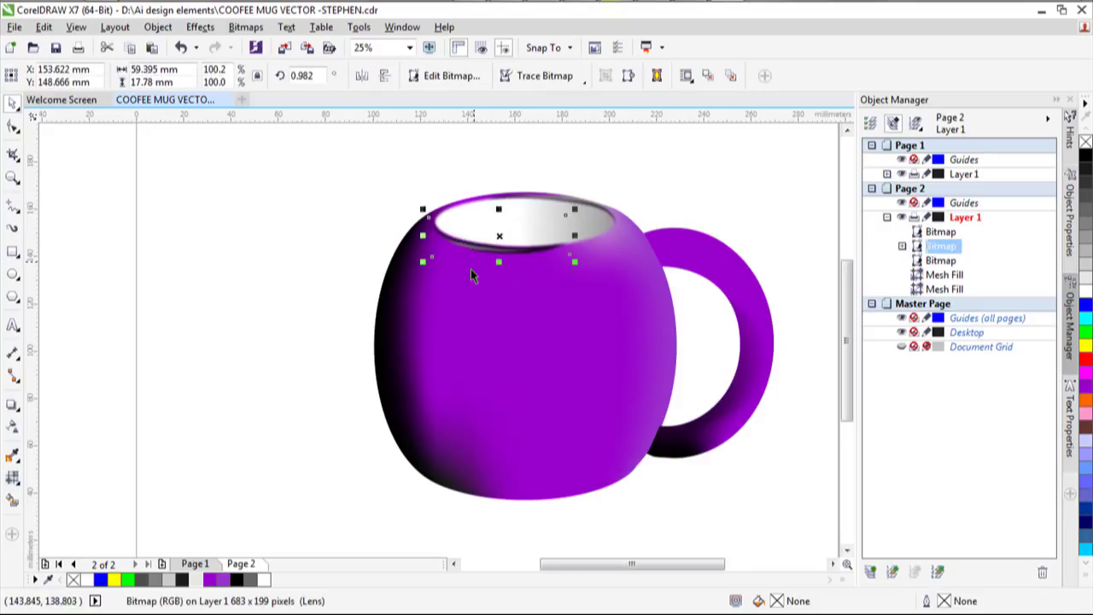
{"action": "left_click", "coordinate": [774, 219]}
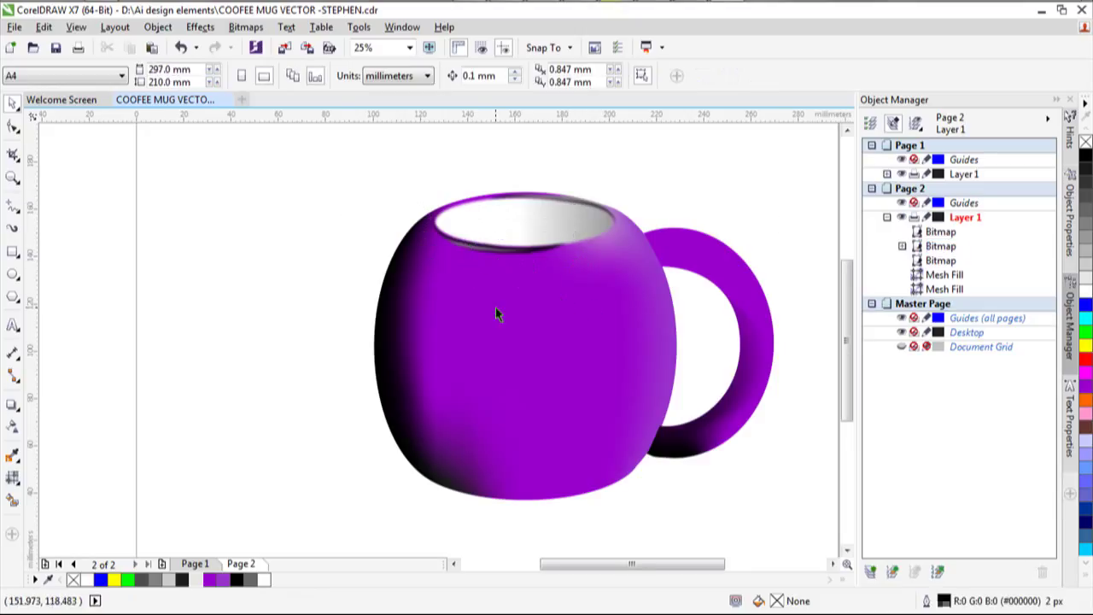
{"action": "scroll", "coordinate": [501, 312], "scroll_direction": "down", "scroll_amount": 2}
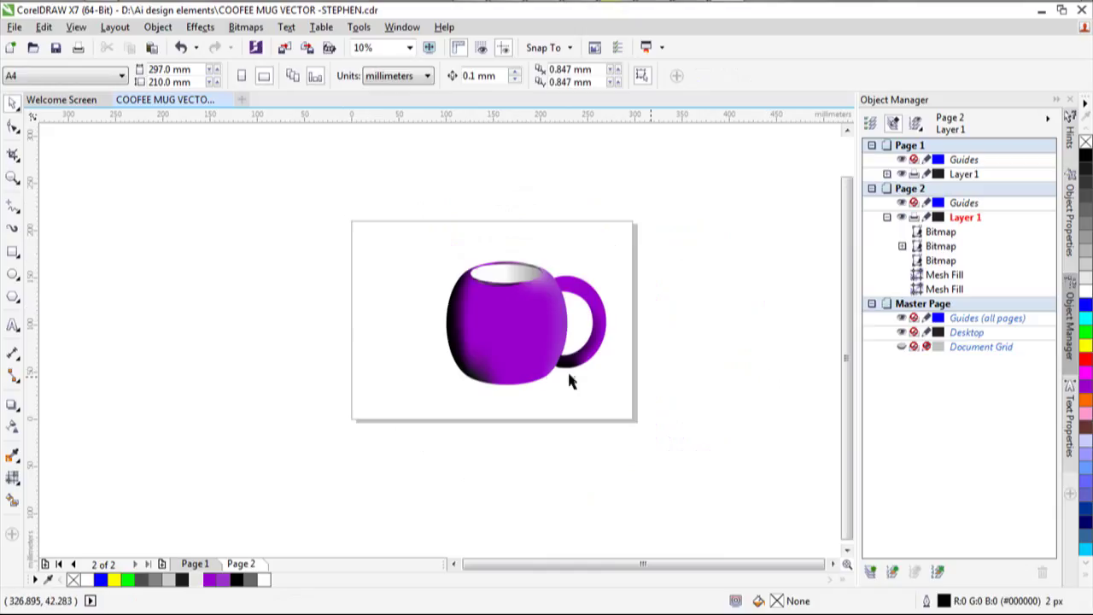
{"action": "scroll", "coordinate": [539, 348], "scroll_direction": "up", "scroll_amount": 2}
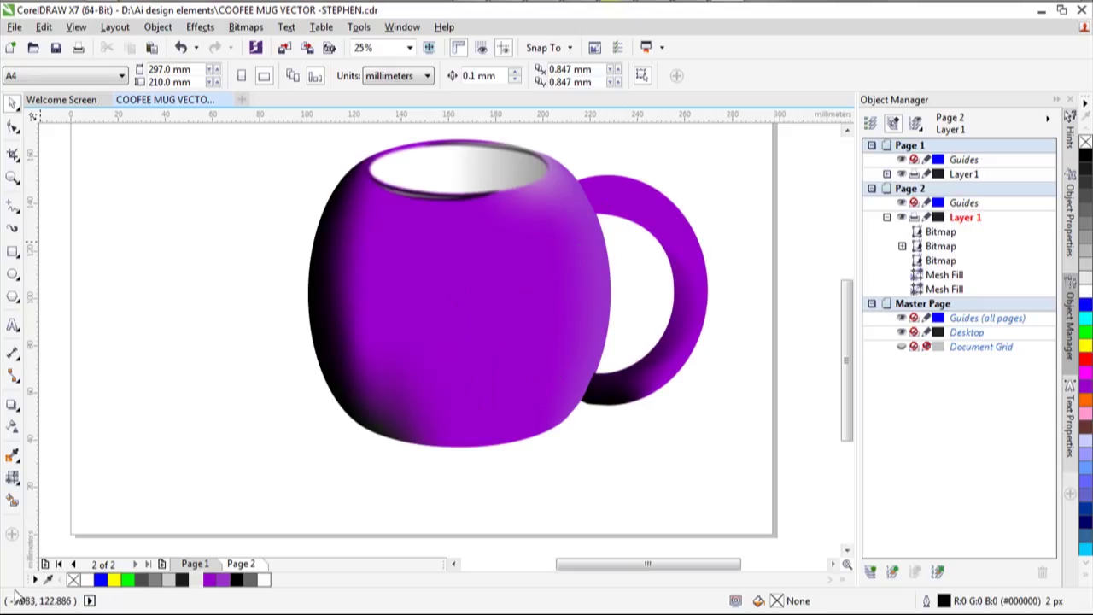
Draw a roughly 61 × 63 mm rectangle left of the mug and convert it to curves.
{"action": "left_click", "coordinate": [12, 251]}
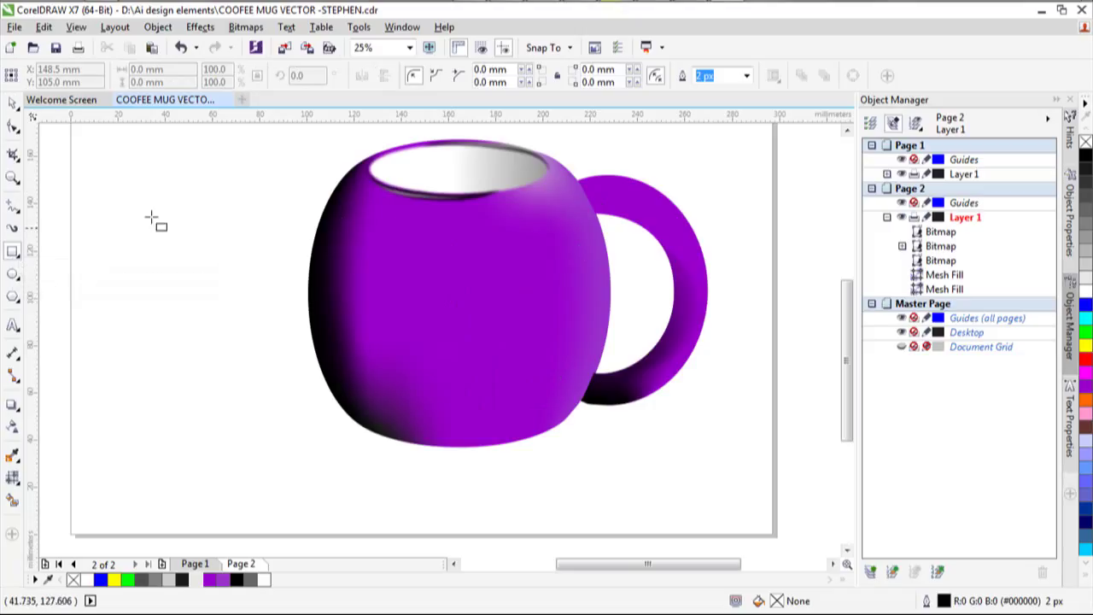
{"action": "left_click_drag", "start_coordinate": [104, 186], "coordinate": [247, 373]}
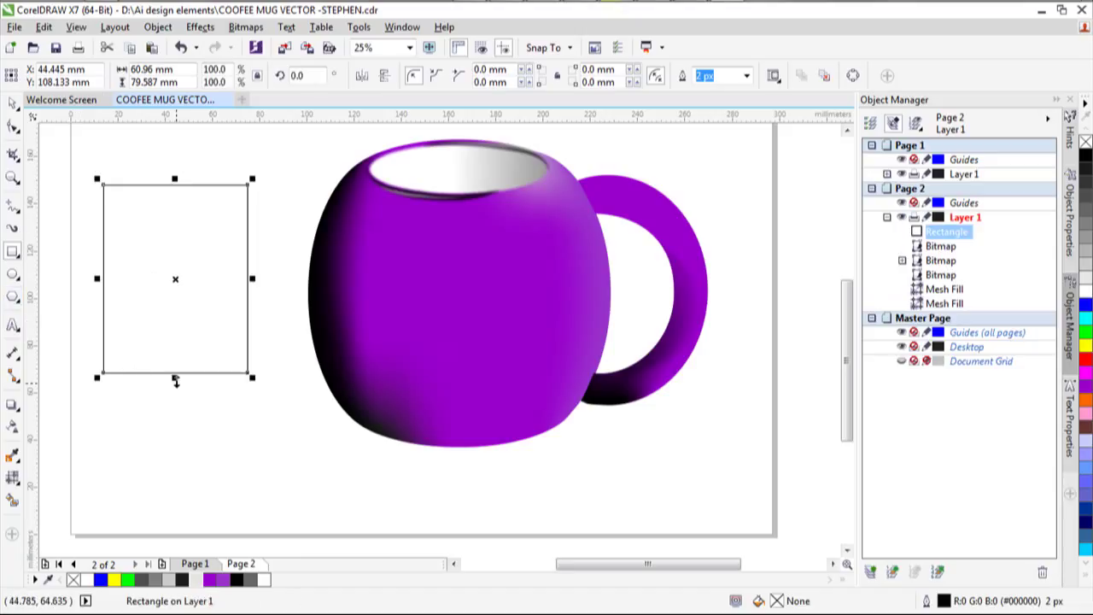
{"action": "left_click_drag", "start_coordinate": [175, 381], "coordinate": [179, 341]}
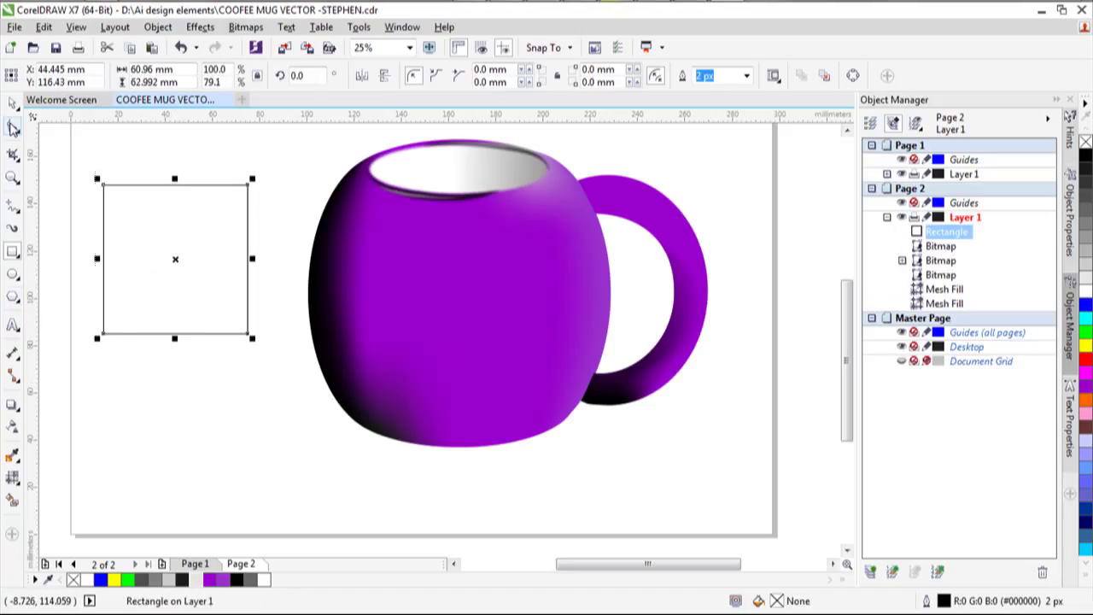
{"action": "left_click", "coordinate": [13, 126]}
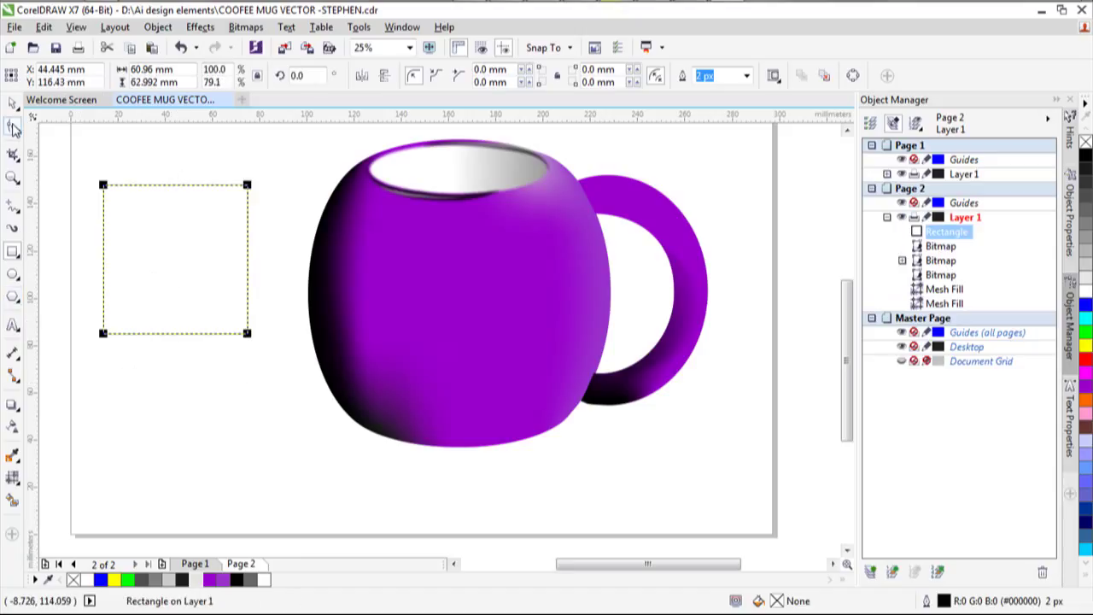
{"action": "left_click", "coordinate": [854, 76]}
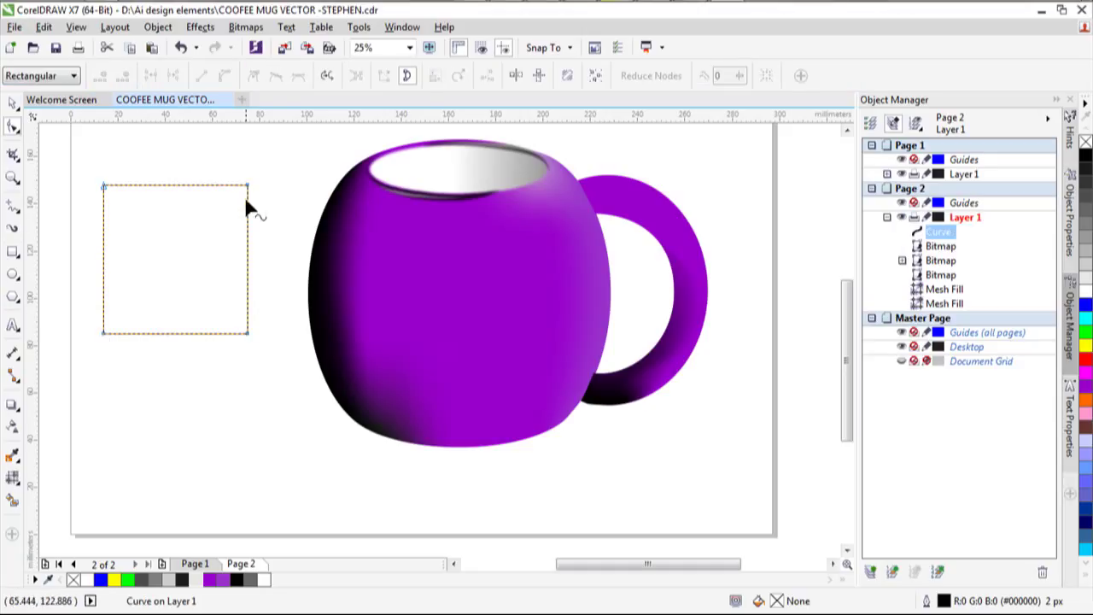
Pull both top corners inward into a trapezoid and squash it to about 84% height.
{"action": "left_click_drag", "start_coordinate": [246, 188], "coordinate": [219, 185]}
{"action": "left_click_drag", "start_coordinate": [102, 184], "coordinate": [131, 185]}
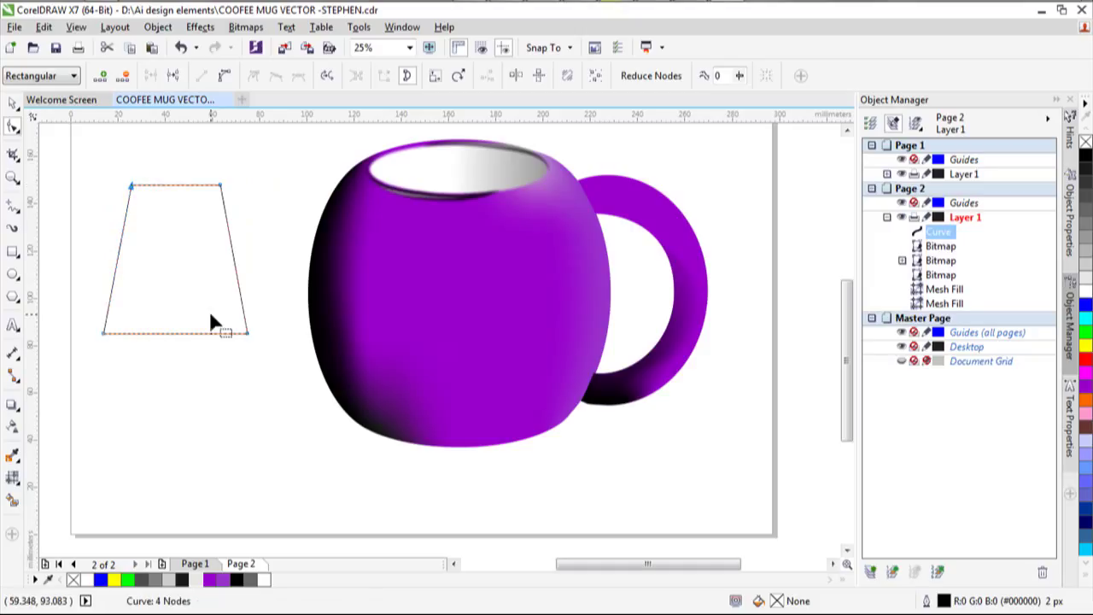
{"action": "left_click", "coordinate": [13, 102]}
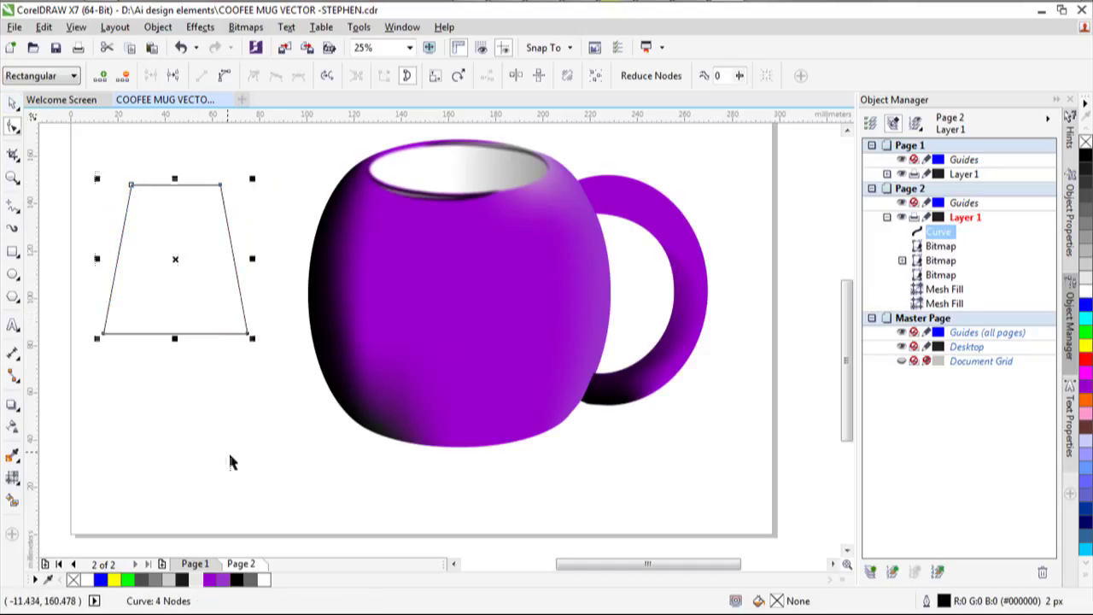
{"action": "left_click_drag", "start_coordinate": [173, 340], "coordinate": [173, 310]}
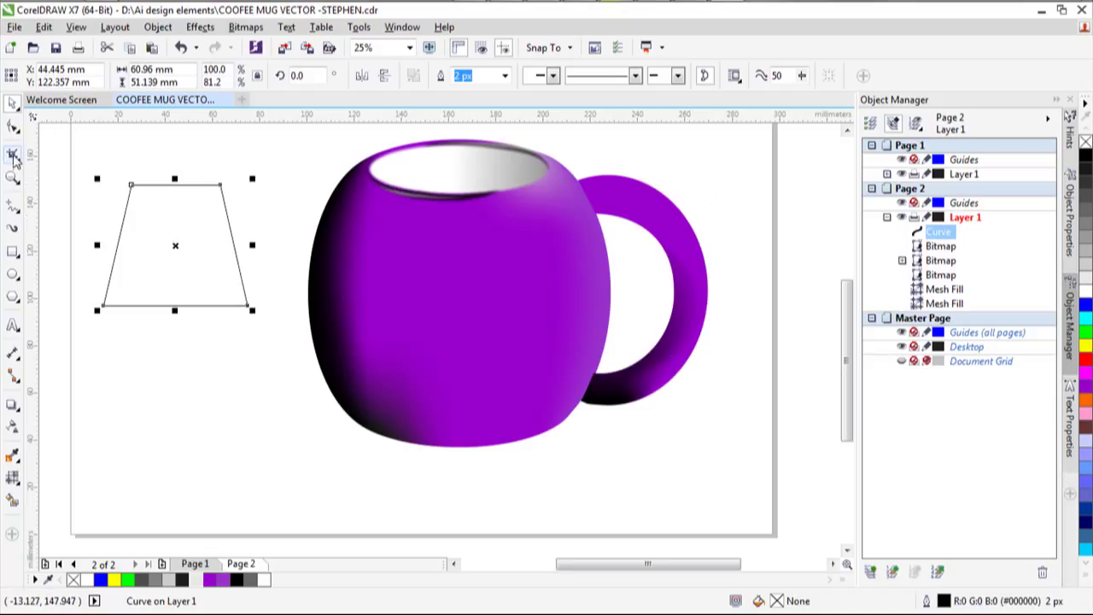
Turn the left and right edges into curves bowed outward and adjust the top corners.
{"action": "left_click", "coordinate": [13, 125]}
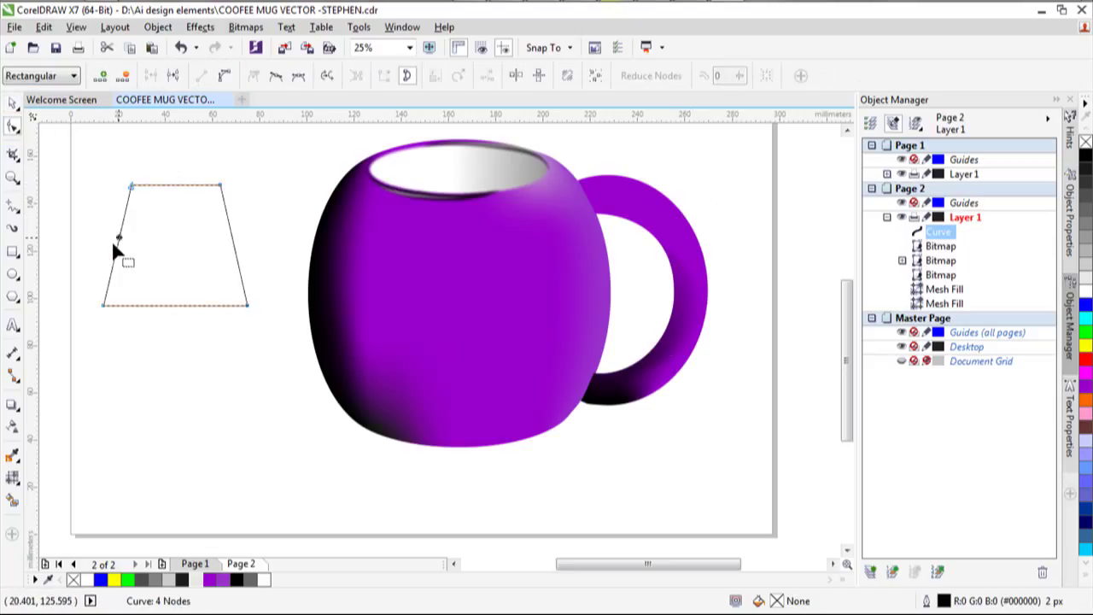
{"action": "left_click", "coordinate": [222, 77]}
{"action": "left_click_drag", "start_coordinate": [120, 228], "coordinate": [111, 227]}
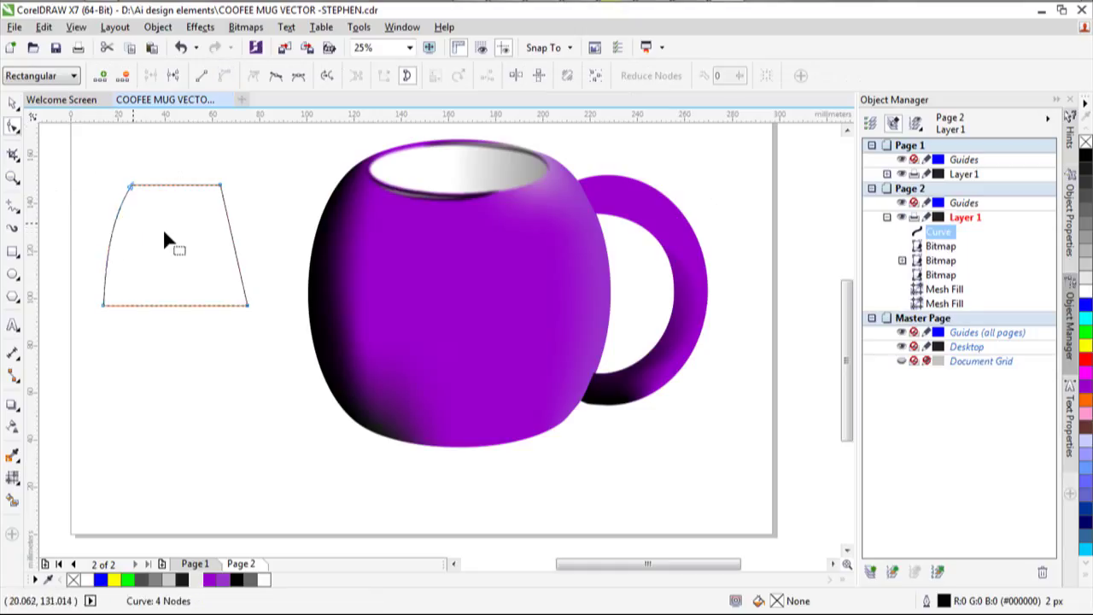
{"action": "left_click", "coordinate": [228, 224]}
{"action": "left_click", "coordinate": [224, 76]}
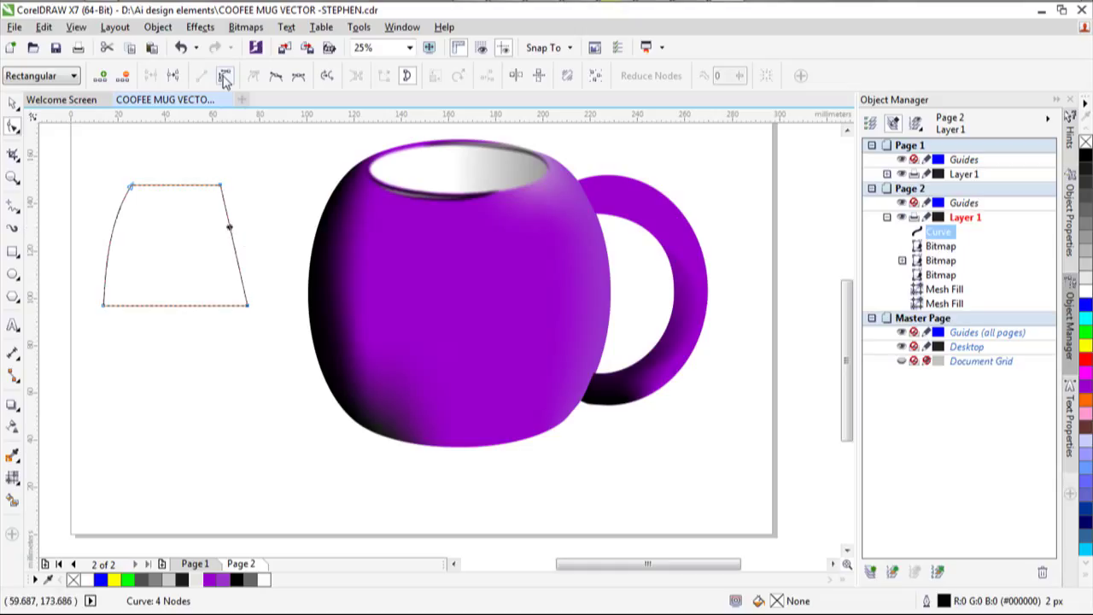
{"action": "left_click_drag", "start_coordinate": [232, 232], "coordinate": [245, 231]}
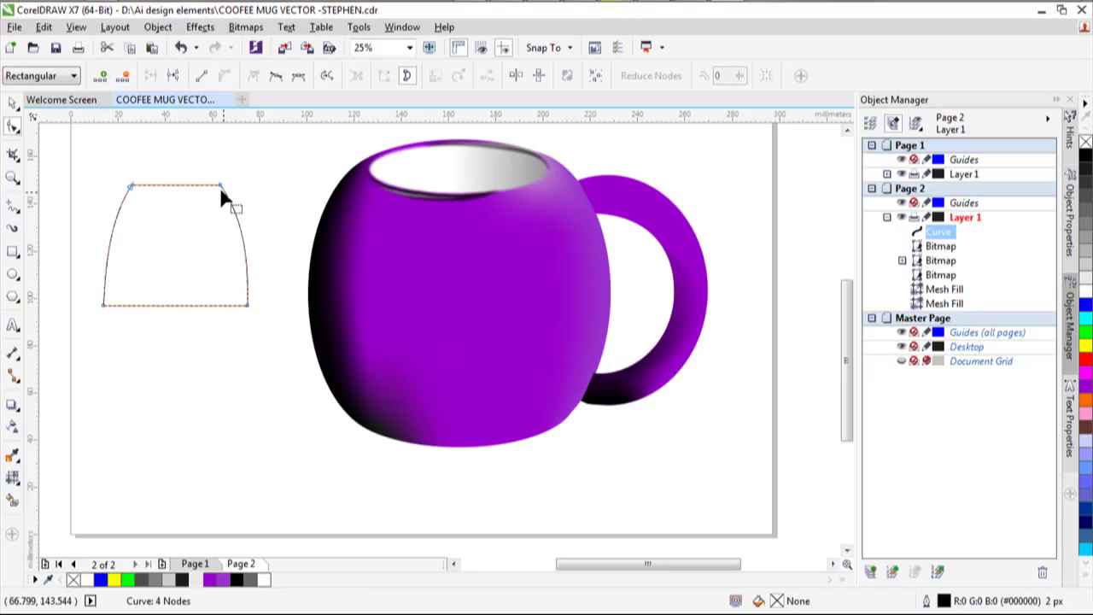
{"action": "left_click_drag", "start_coordinate": [219, 186], "coordinate": [215, 190]}
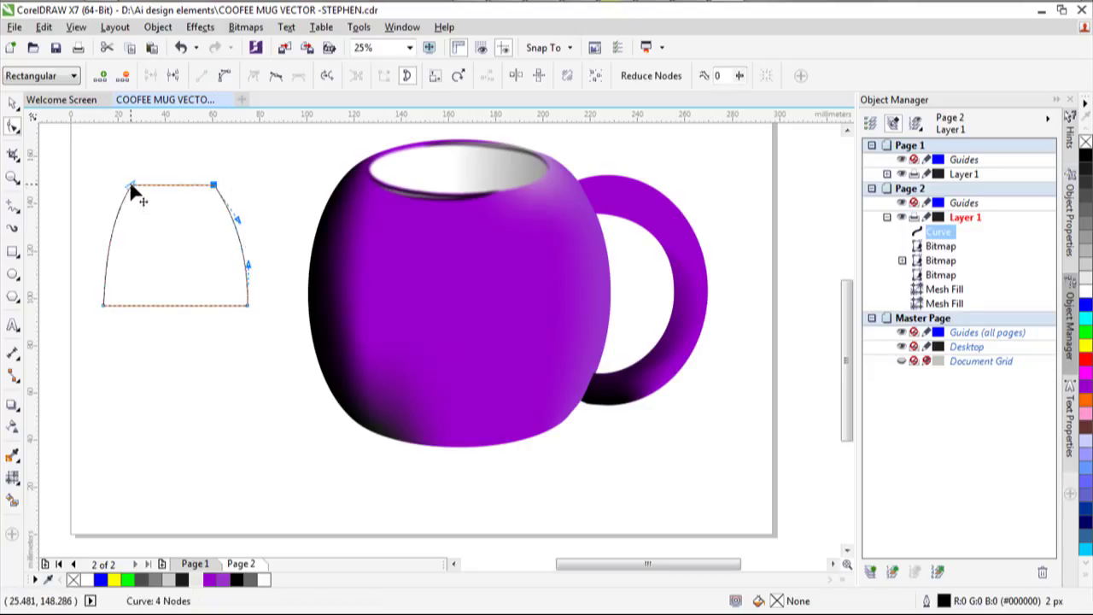
{"action": "left_click_drag", "start_coordinate": [130, 188], "coordinate": [110, 215]}
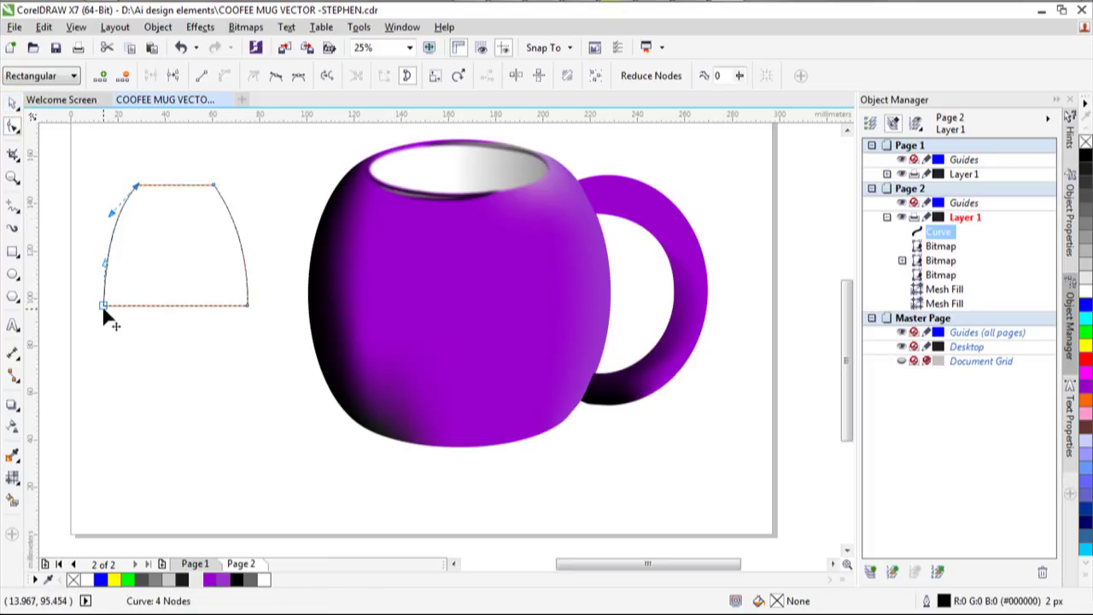
Bend the bottom edge downward and arch the top edge into a curve.
{"action": "left_click", "coordinate": [245, 305]}
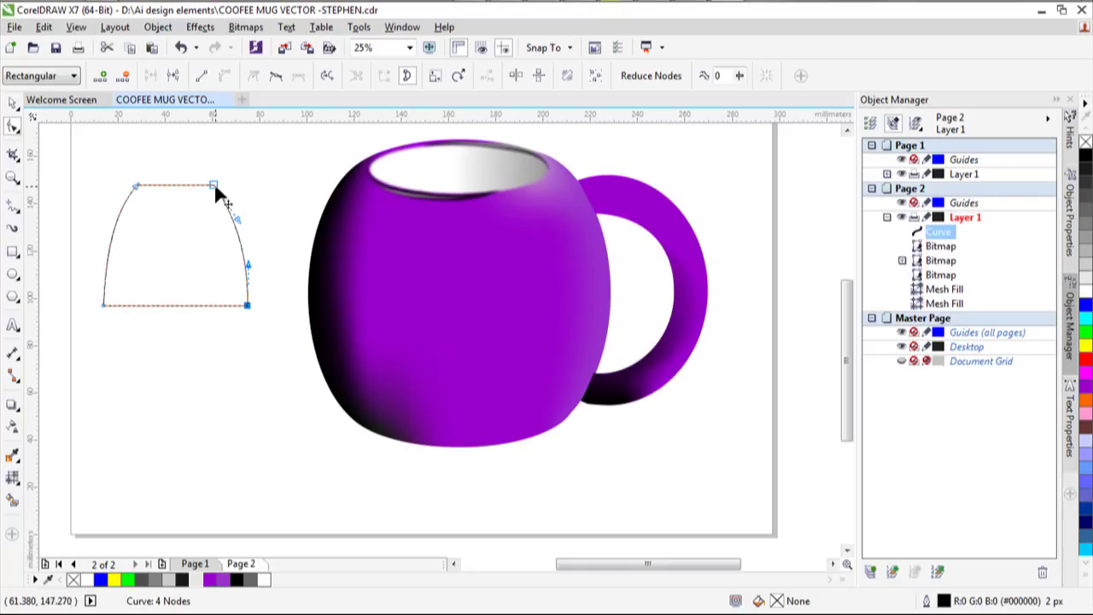
{"action": "left_click", "coordinate": [156, 304]}
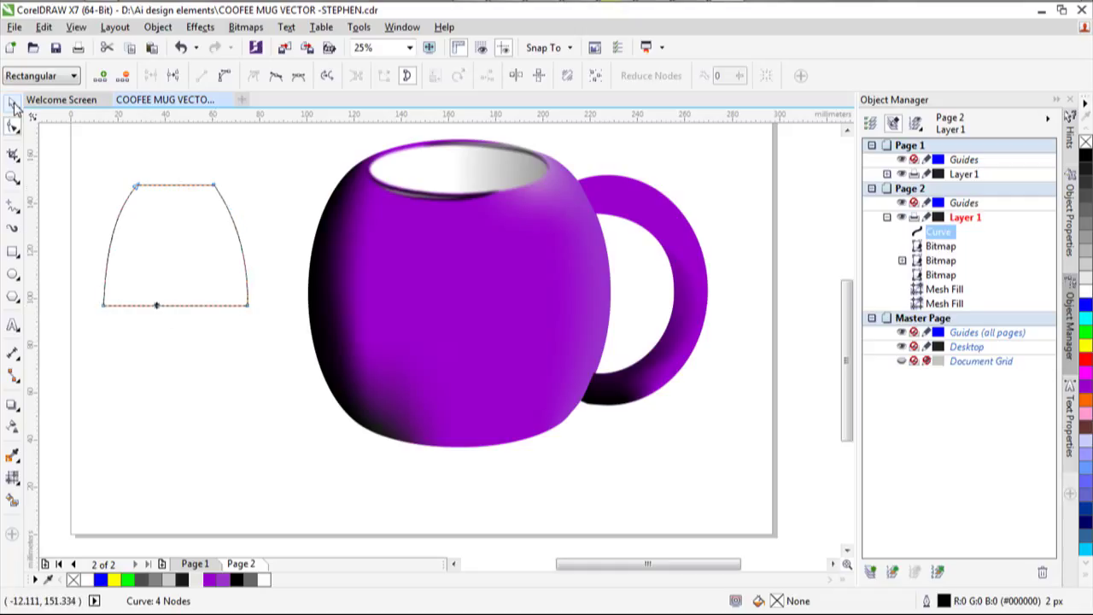
{"action": "left_click", "coordinate": [102, 305]}
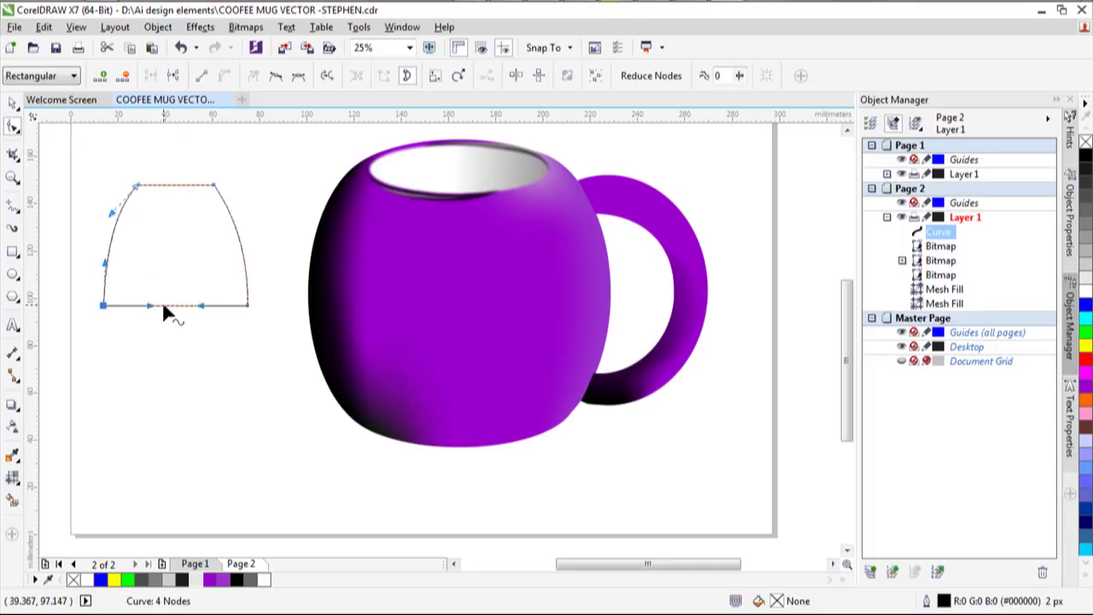
{"action": "left_click_drag", "start_coordinate": [164, 308], "coordinate": [168, 316]}
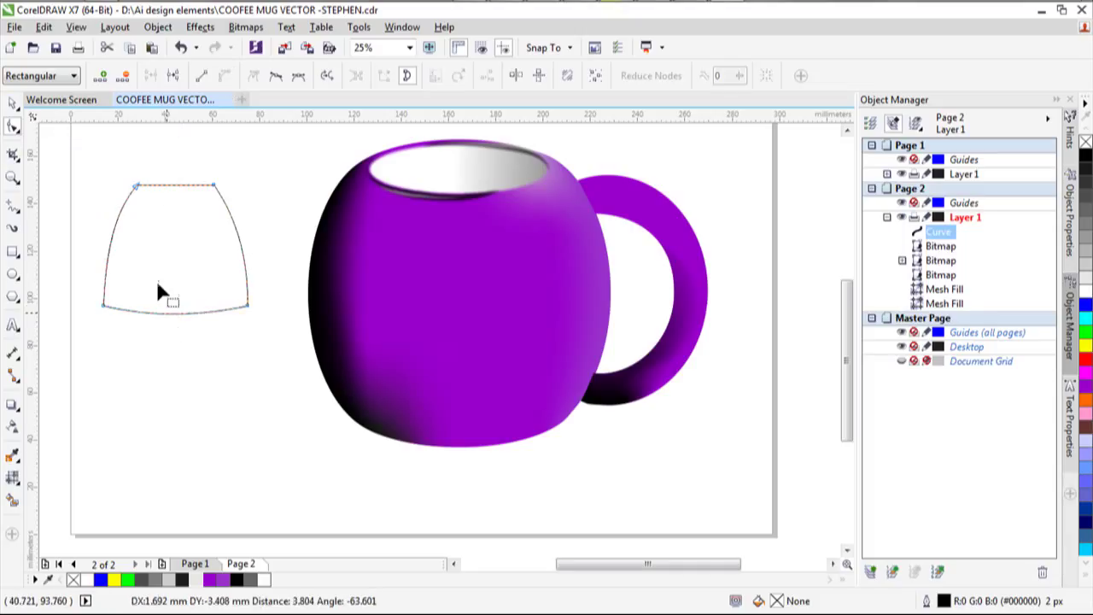
{"action": "left_click", "coordinate": [168, 185]}
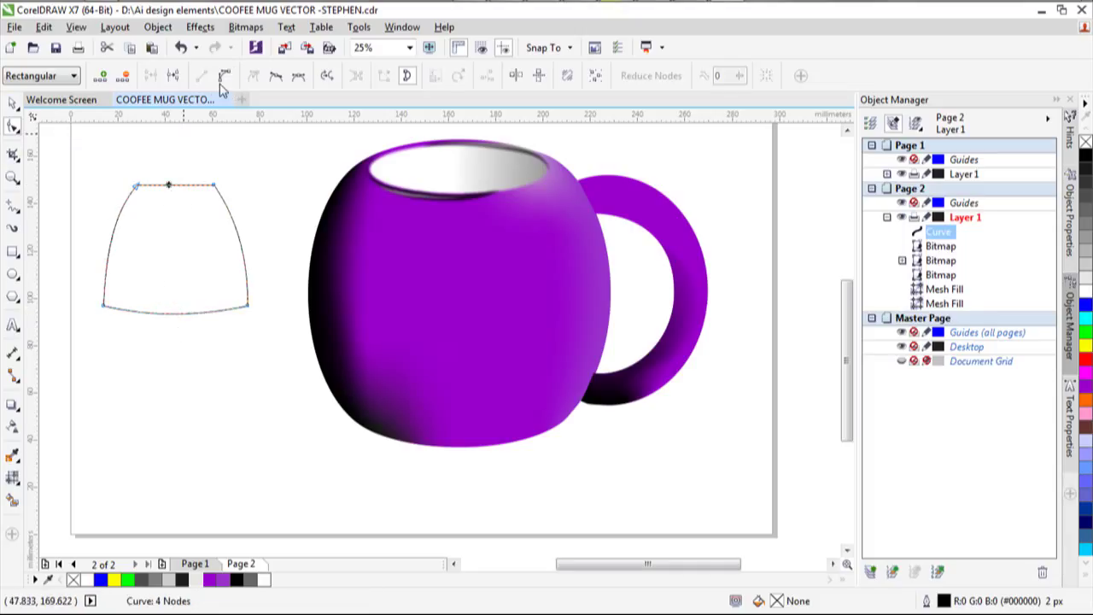
{"action": "left_click", "coordinate": [214, 184]}
{"action": "mouse_move", "coordinate": [172, 188]}
{"action": "left_mouse_down"}
{"action": "mouse_move", "coordinate": [176, 175]}
{"action": "mouse_move", "coordinate": [175, 191]}
{"action": "left_mouse_up"}
{"action": "scroll", "coordinate": [176, 173], "scroll_direction": "up", "scroll_amount": 4}
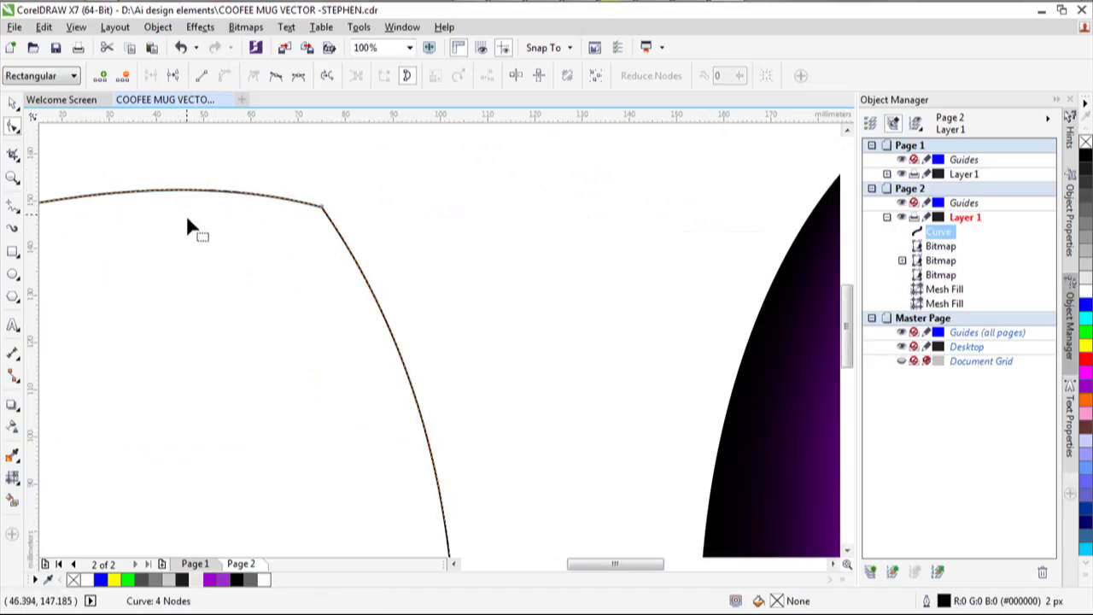
{"action": "scroll", "coordinate": [185, 215], "scroll_direction": "down", "scroll_amount": 4}
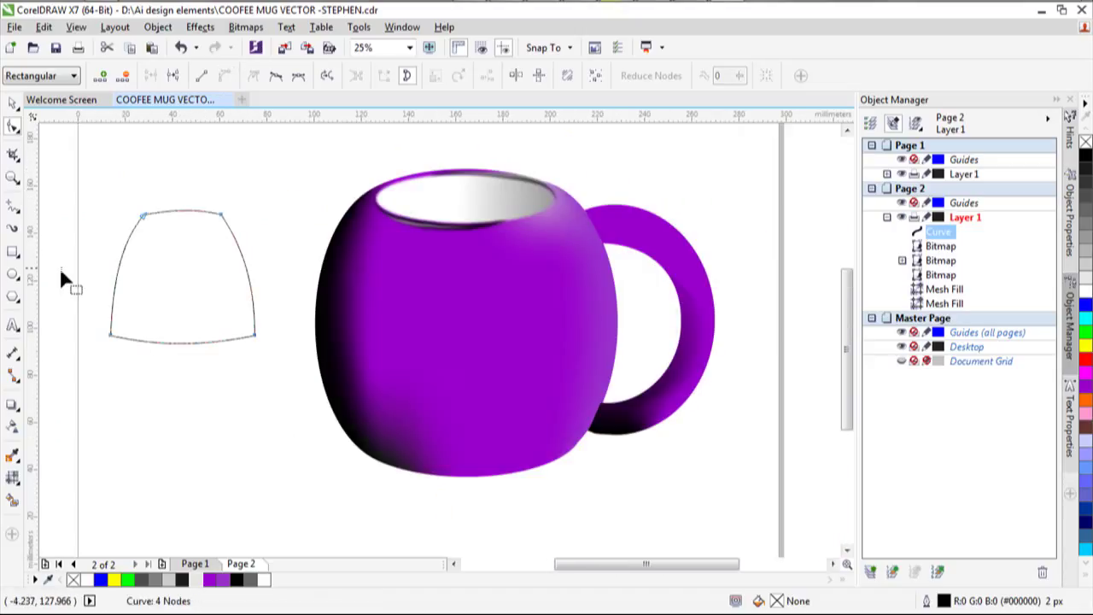
Draw a tall thin rectangle over the dome and centre it as a vertical band.
{"action": "left_click", "coordinate": [13, 253]}
{"action": "left_click_drag", "start_coordinate": [172, 154], "coordinate": [177, 397]}
{"action": "left_click_drag", "start_coordinate": [171, 276], "coordinate": [183, 276]}
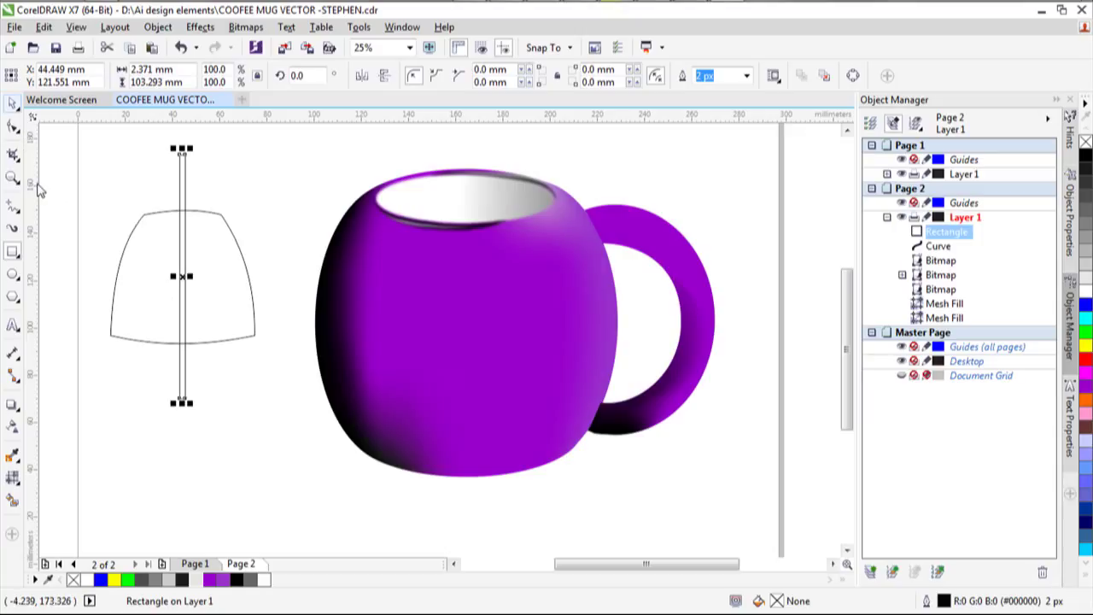
{"action": "left_click", "coordinate": [13, 101]}
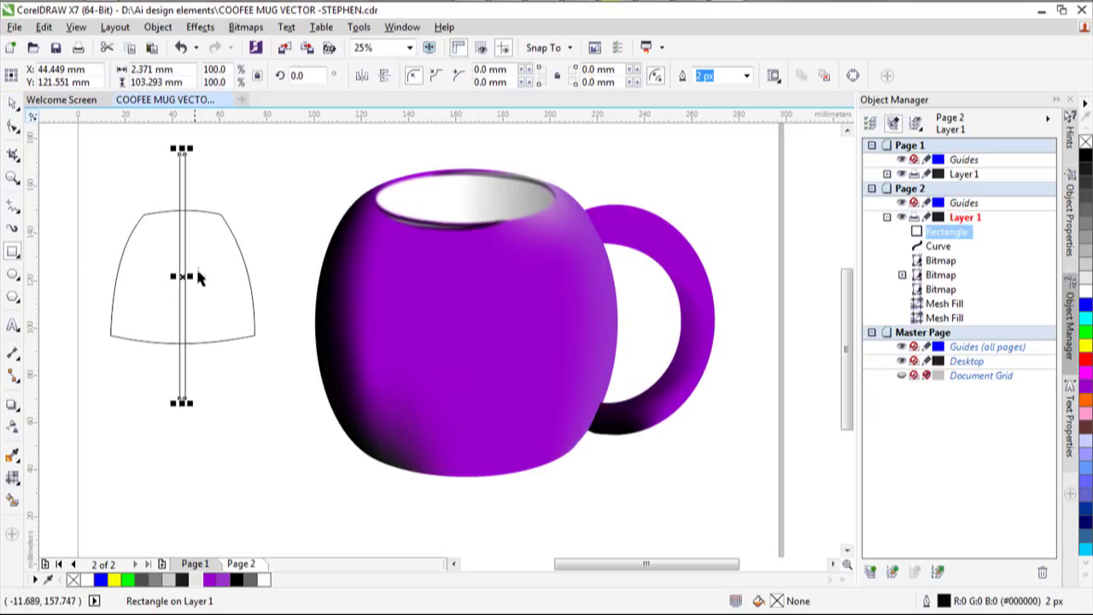
Duplicate the vertical band and rotate the copy 90° so it lies horizontally.
{"action": "left_click", "coordinate": [182, 271]}
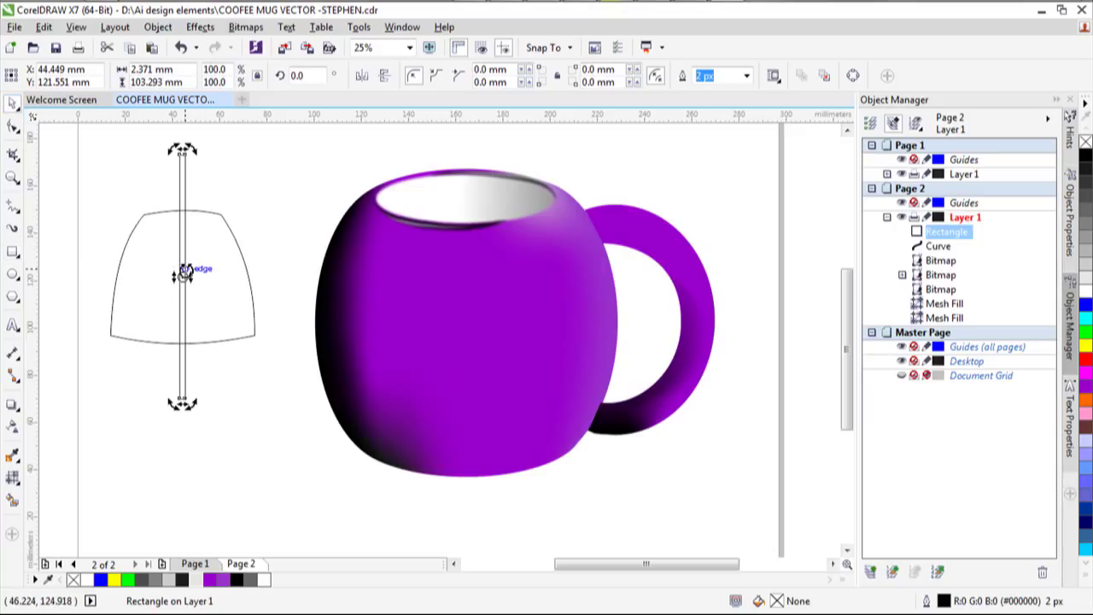
{"action": "key", "text": "ctrl+d"}
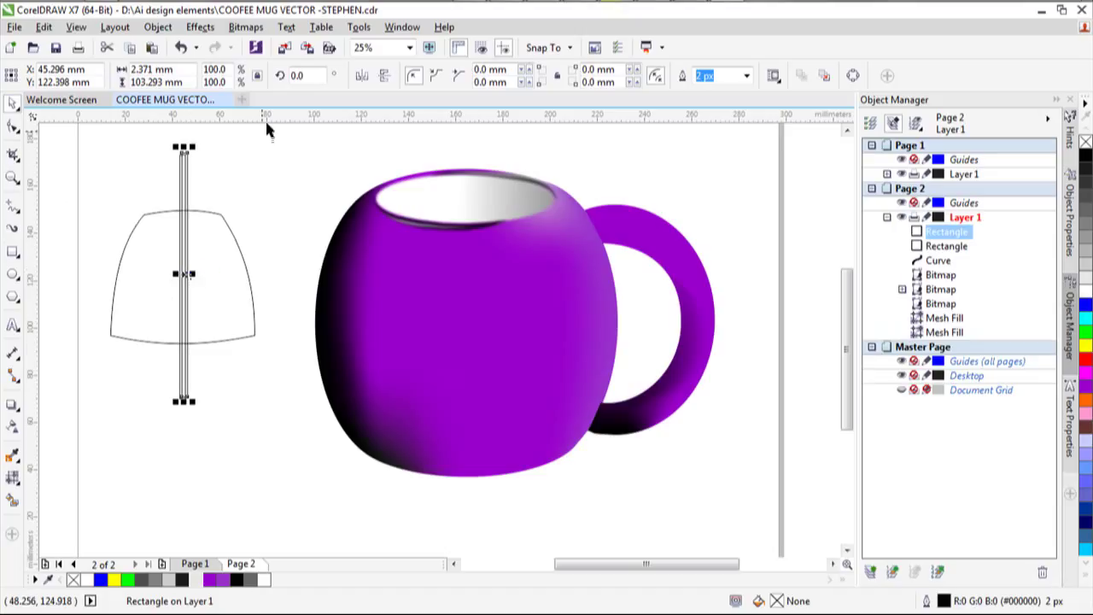
{"action": "double_click", "coordinate": [296, 75]}
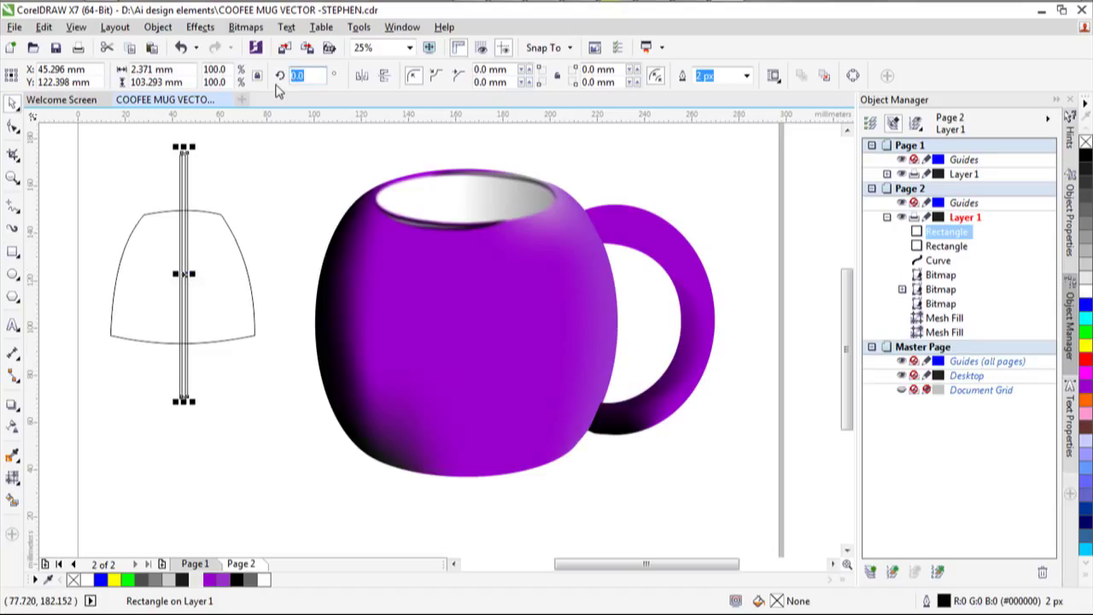
{"action": "type", "text": "90"}
{"action": "key", "text": "Return"}
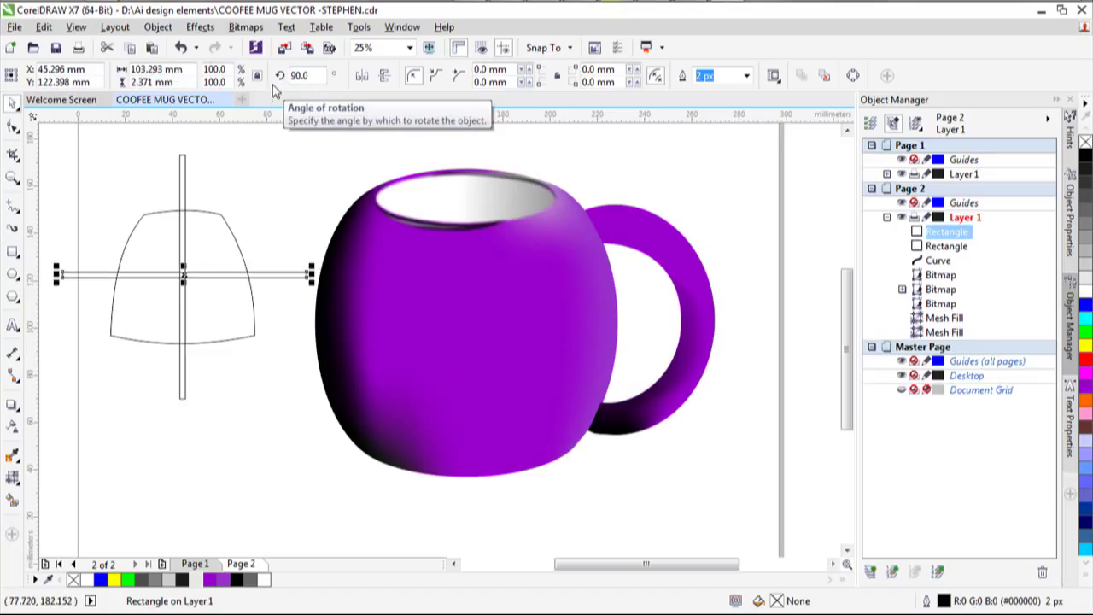
Move the horizontal band slightly down on the dome and convert it to curves.
{"action": "left_click", "coordinate": [253, 365]}
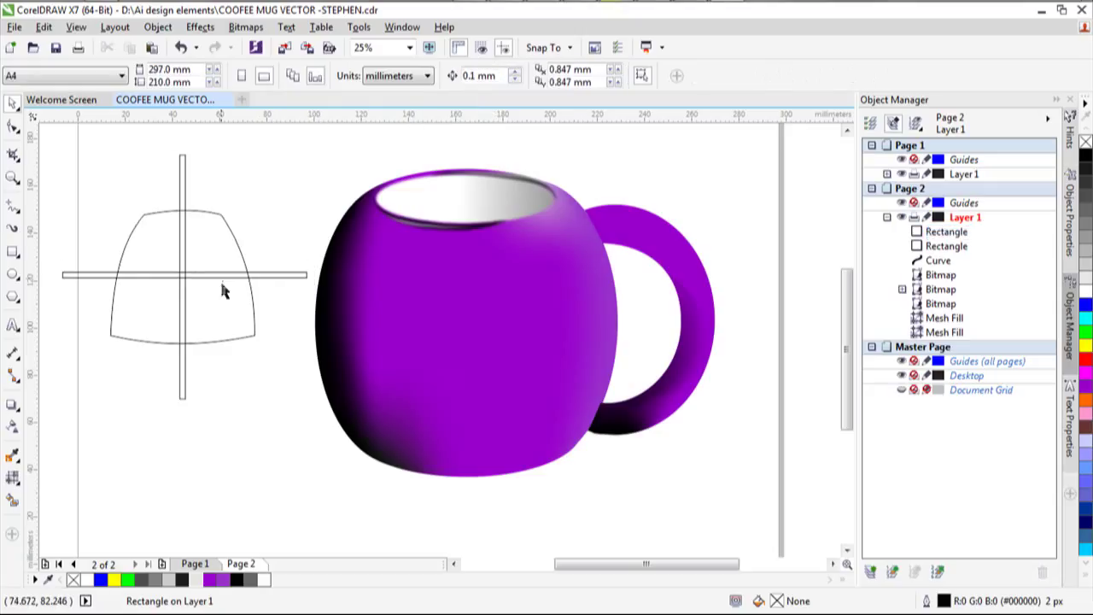
{"action": "left_click", "coordinate": [209, 274]}
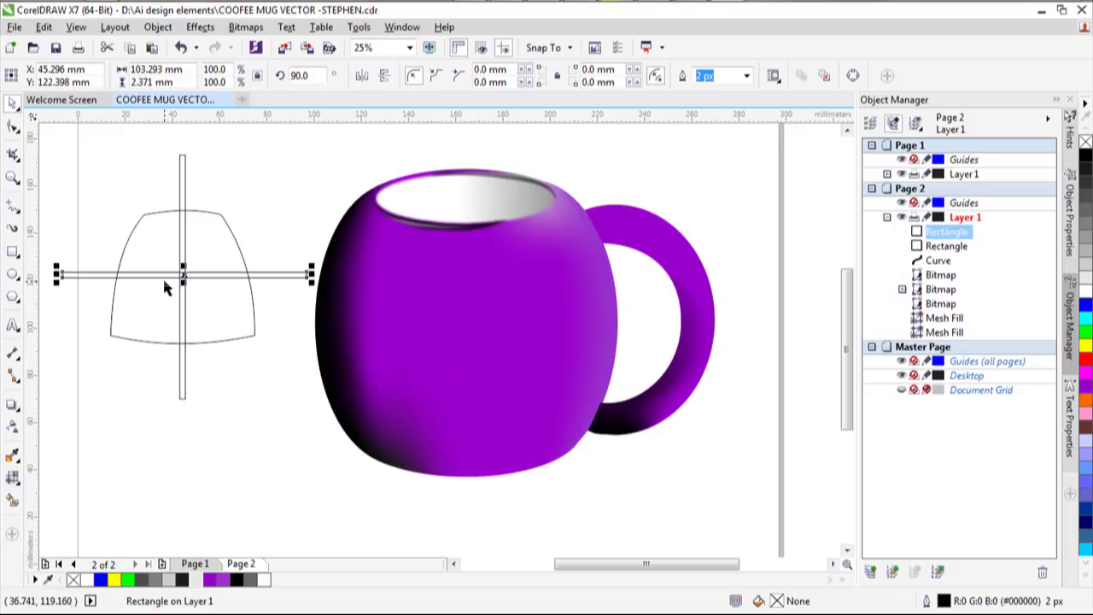
{"action": "scroll", "coordinate": [170, 286], "scroll_direction": "up", "scroll_amount": 2}
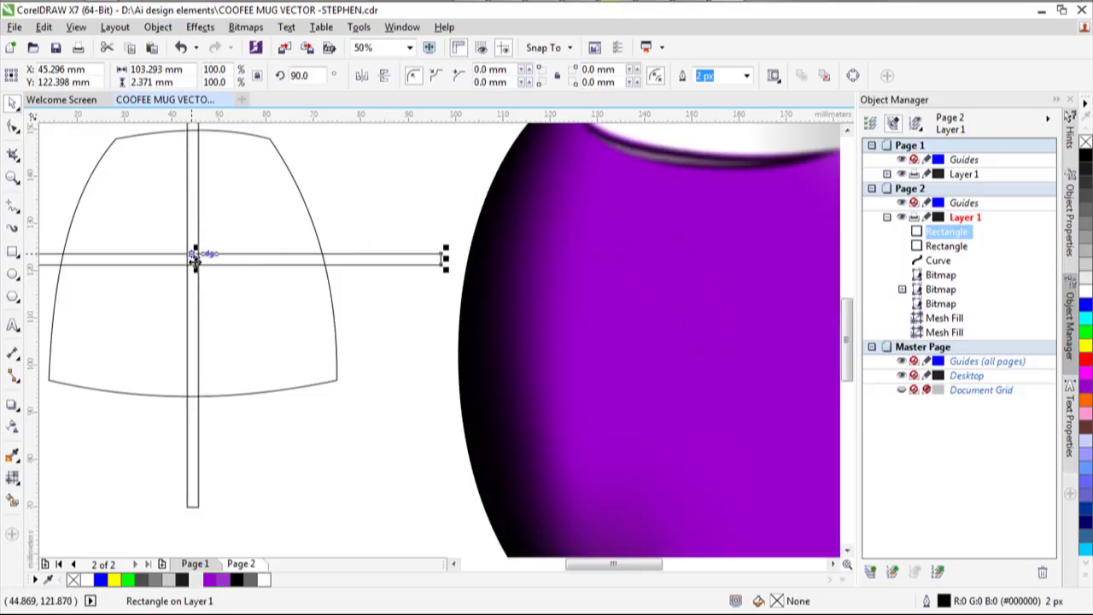
{"action": "left_click_drag", "start_coordinate": [195, 257], "coordinate": [197, 270]}
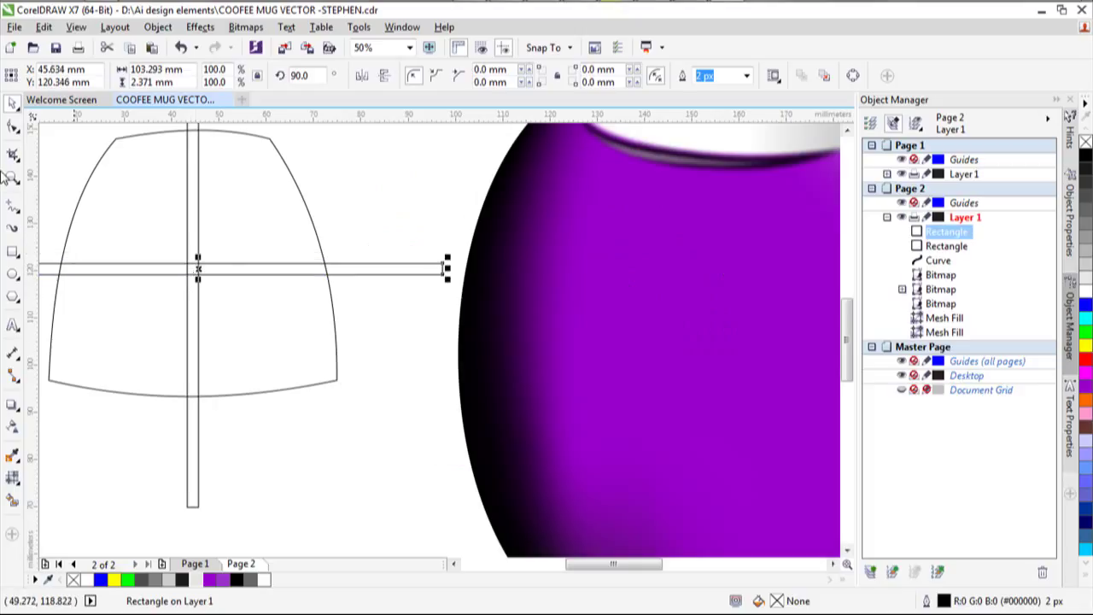
{"action": "left_click", "coordinate": [13, 126]}
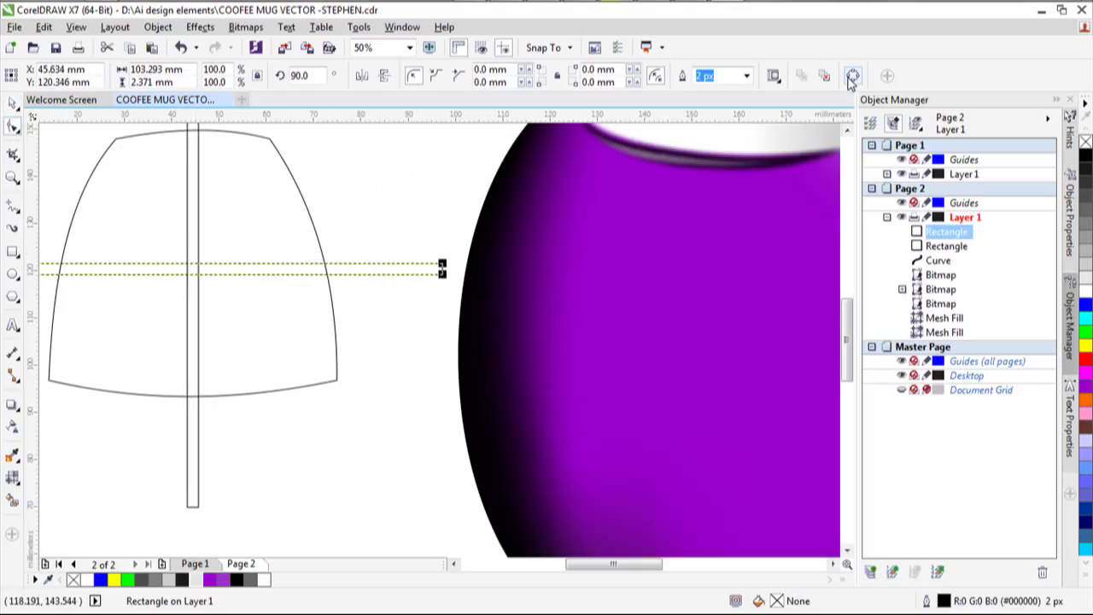
{"action": "key", "text": "ctrl+q"}
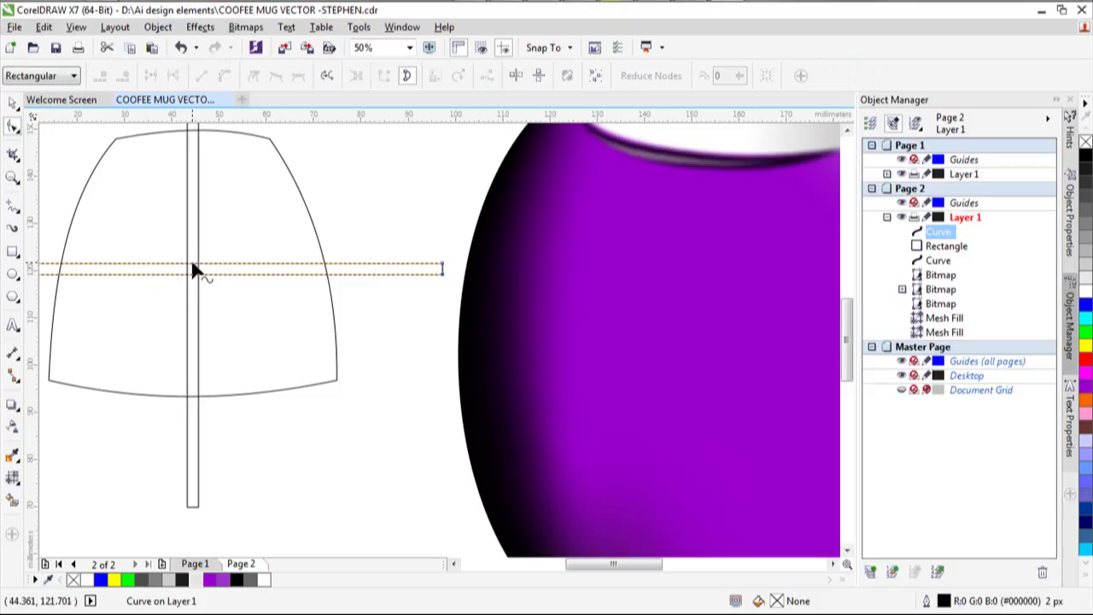
Add nodes along the horizontal band and drag its edge upward into an arc.
{"action": "left_click", "coordinate": [192, 264]}
{"action": "left_click", "coordinate": [224, 75]}
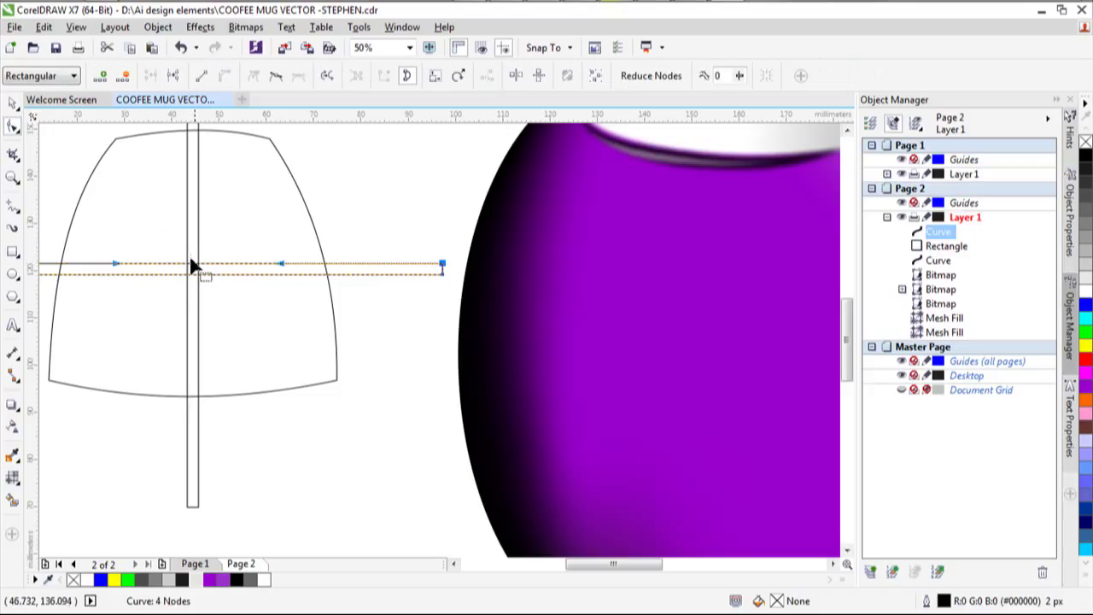
{"action": "left_click", "coordinate": [189, 282]}
{"action": "left_click", "coordinate": [190, 273]}
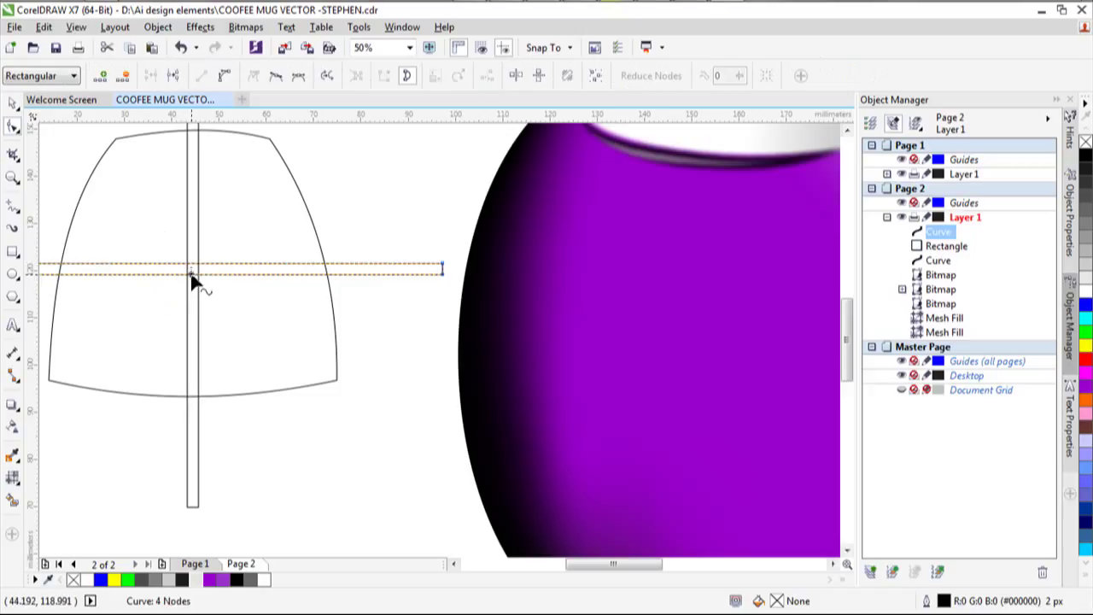
{"action": "left_click", "coordinate": [192, 271]}
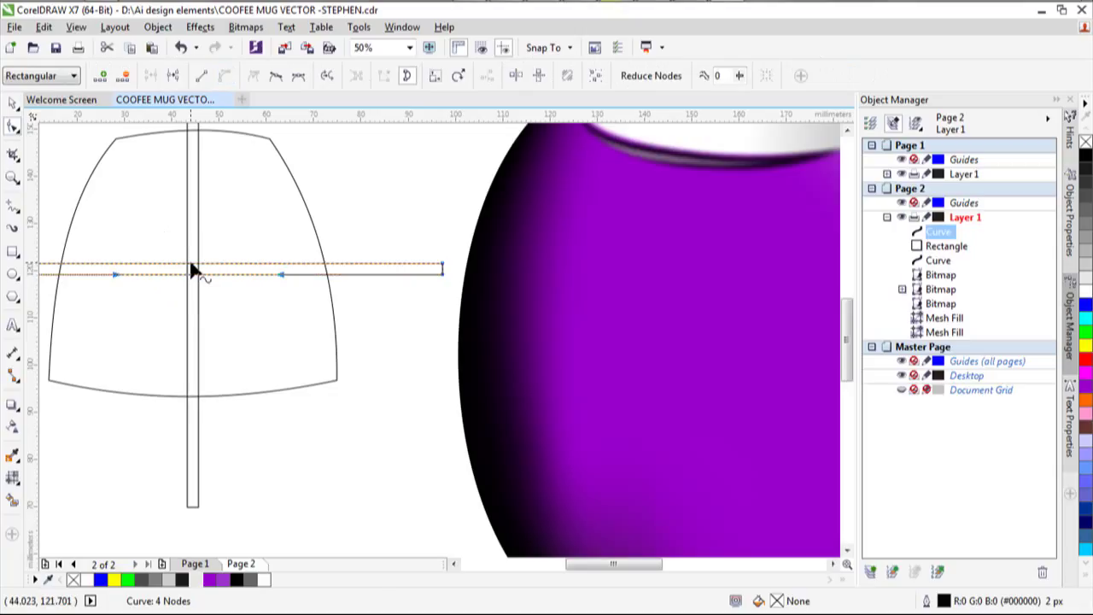
{"action": "mouse_move", "coordinate": [193, 271]}
{"action": "left_mouse_down"}
{"action": "mouse_move", "coordinate": [190, 245]}
{"action": "mouse_move", "coordinate": [192, 257]}
{"action": "left_mouse_up"}
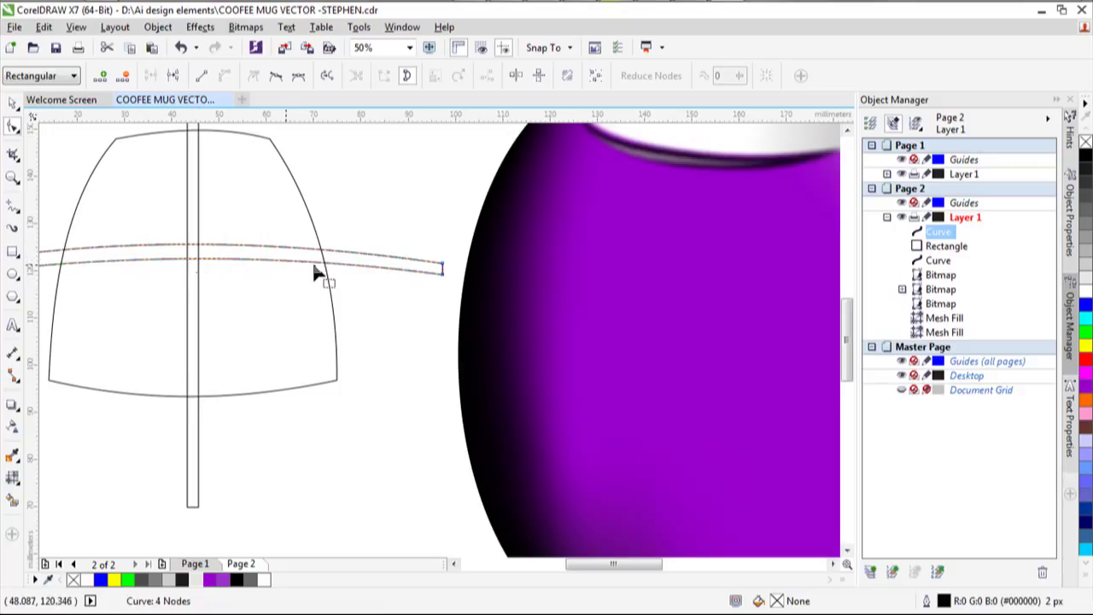
Pull both end nodes of the band downward and adjust the curve handles to even the arch.
{"action": "left_click", "coordinate": [444, 275]}
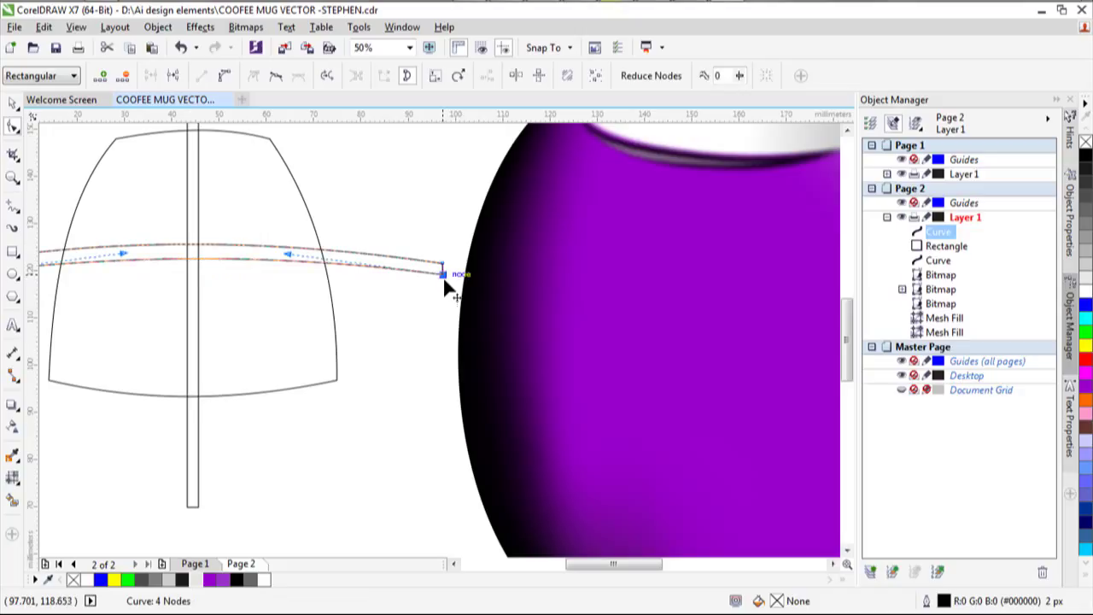
{"action": "mouse_move", "coordinate": [444, 280]}
{"action": "left_mouse_down"}
{"action": "mouse_move", "coordinate": [446, 292]}
{"action": "mouse_move", "coordinate": [444, 275]}
{"action": "left_mouse_up"}
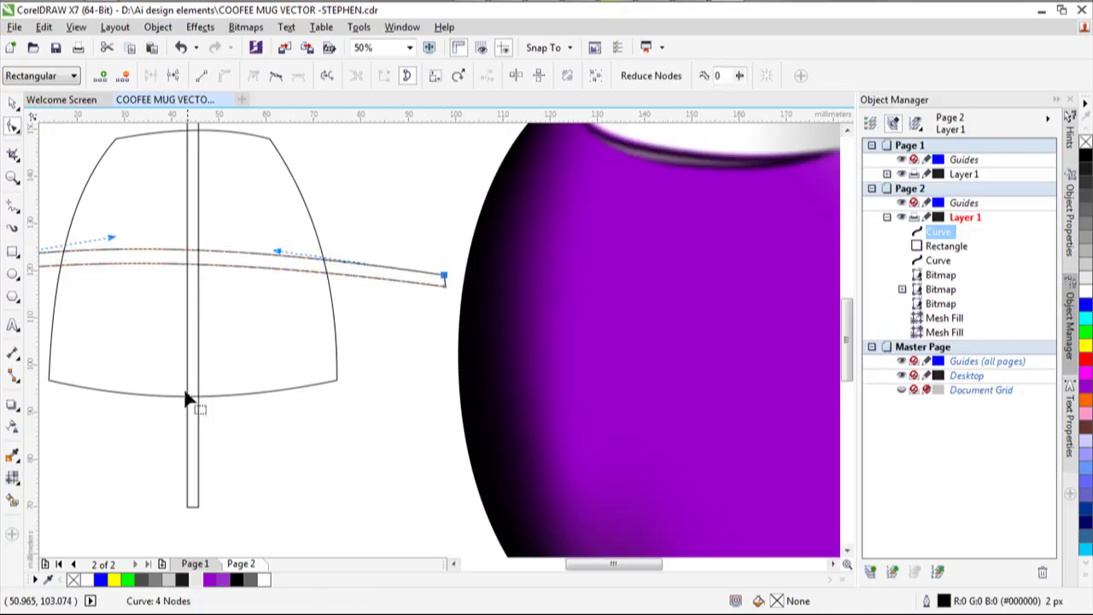
{"action": "left_click_drag", "start_coordinate": [599, 566], "coordinate": [578, 565]}
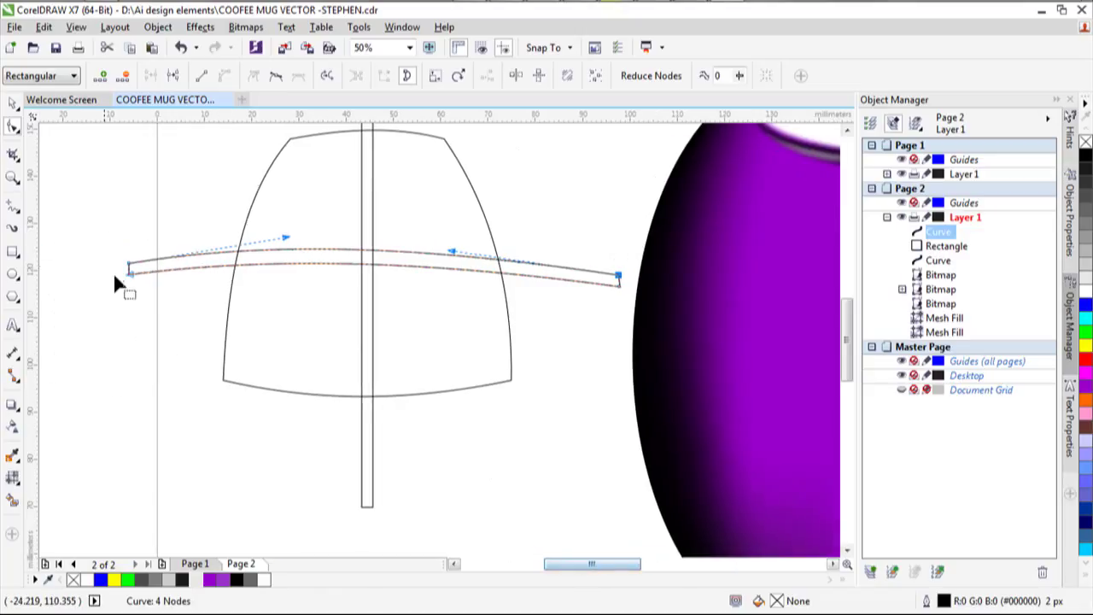
{"action": "mouse_move", "coordinate": [128, 278]}
{"action": "left_mouse_down"}
{"action": "mouse_move", "coordinate": [125, 289]}
{"action": "mouse_move", "coordinate": [127, 277]}
{"action": "left_mouse_up"}
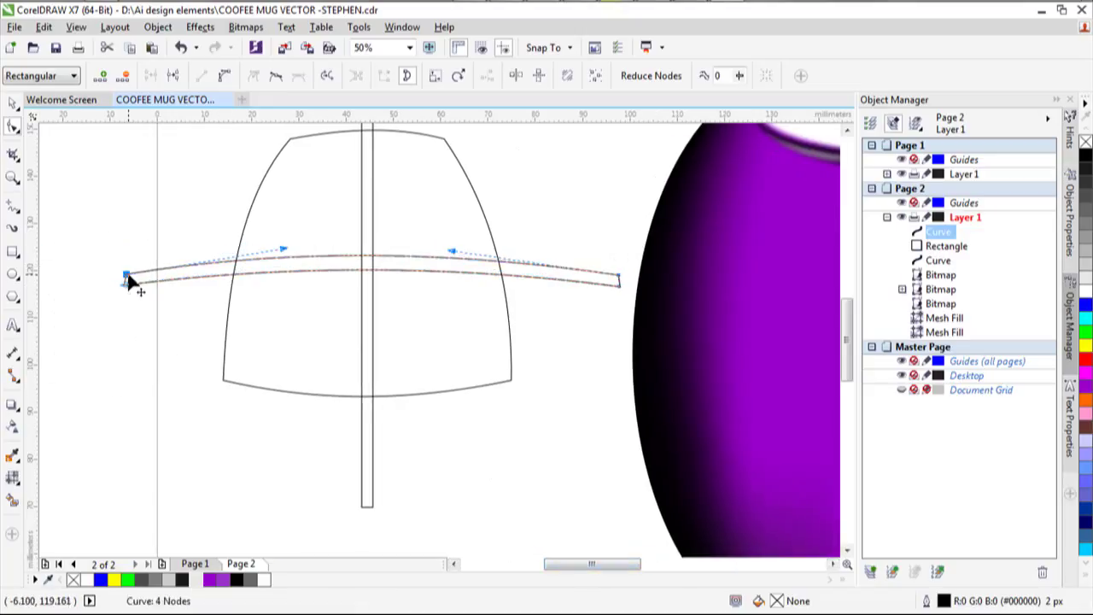
{"action": "left_click_drag", "start_coordinate": [282, 250], "coordinate": [302, 254]}
{"action": "left_click", "coordinate": [126, 283]}
{"action": "mouse_move", "coordinate": [462, 265]}
{"action": "left_mouse_down"}
{"action": "mouse_move", "coordinate": [469, 254]}
{"action": "mouse_move", "coordinate": [469, 268]}
{"action": "mouse_move", "coordinate": [444, 268]}
{"action": "left_mouse_up"}
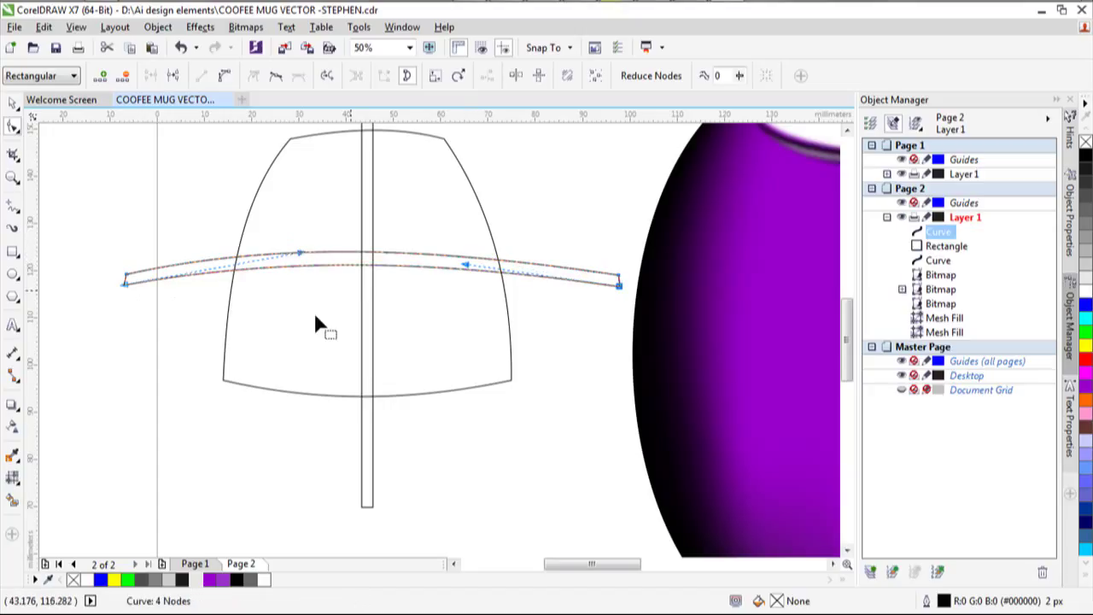
{"action": "left_click", "coordinate": [13, 104]}
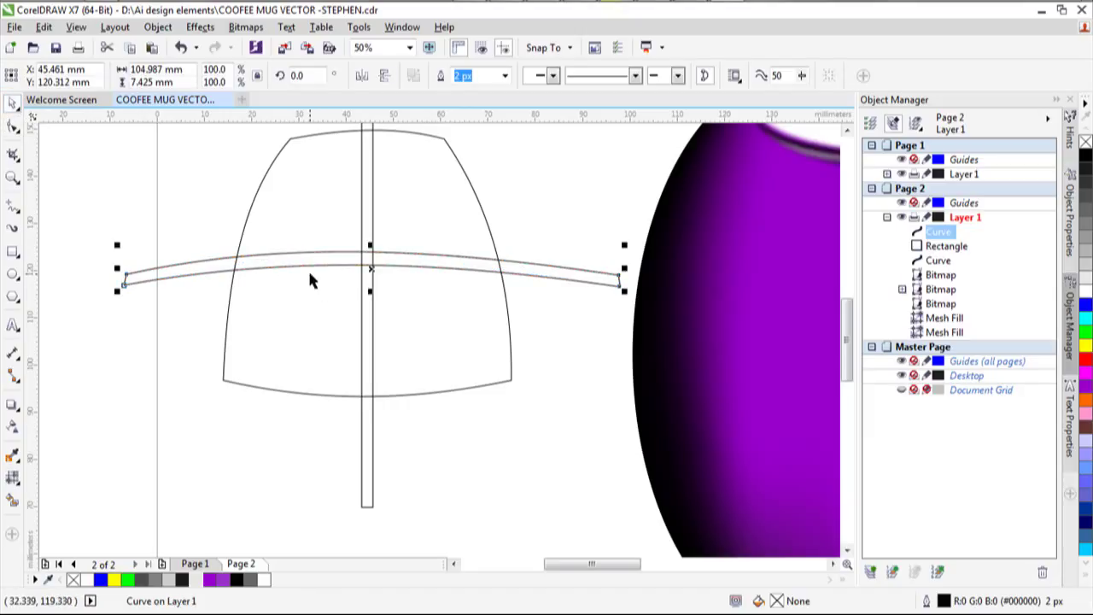
Duplicate the curved band, rotate the copy 90°, and mirror it.
{"action": "key", "text": "ctrl+d"}
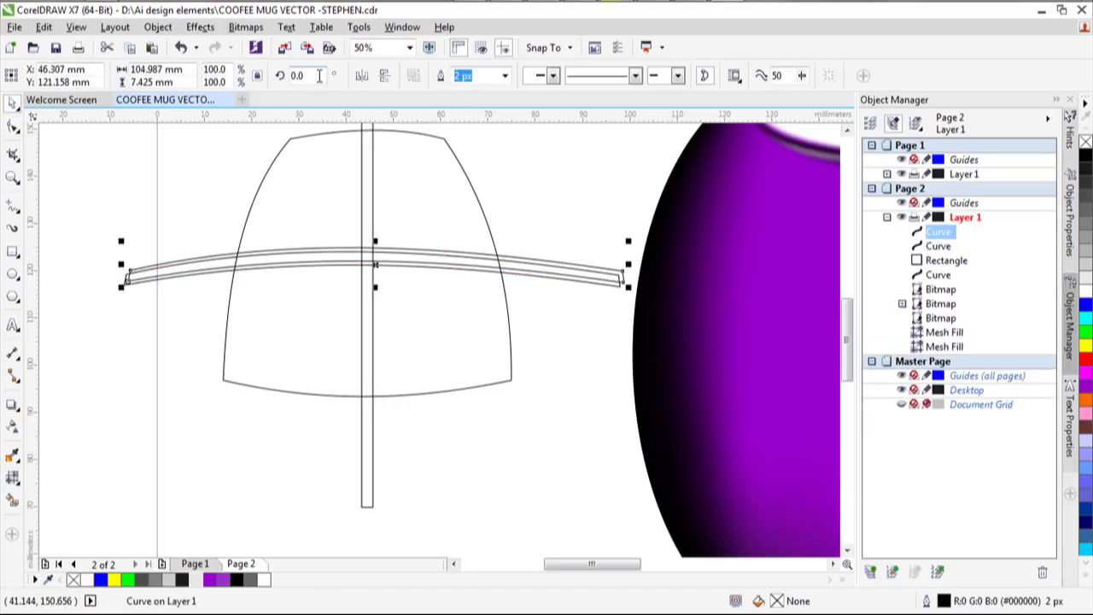
{"action": "left_click", "coordinate": [307, 75]}
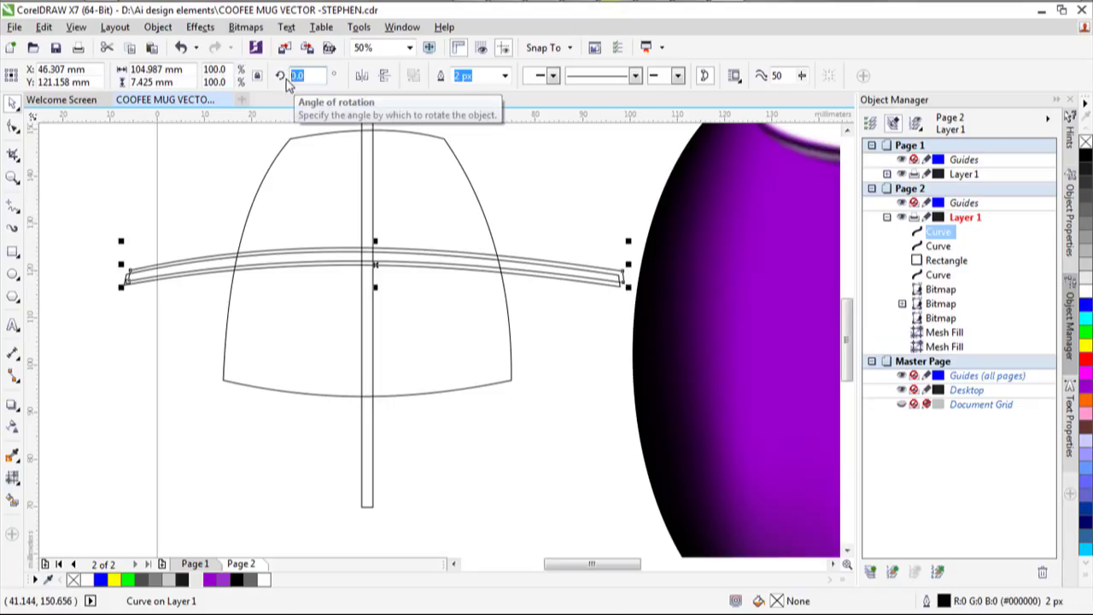
{"action": "type", "text": "90"}
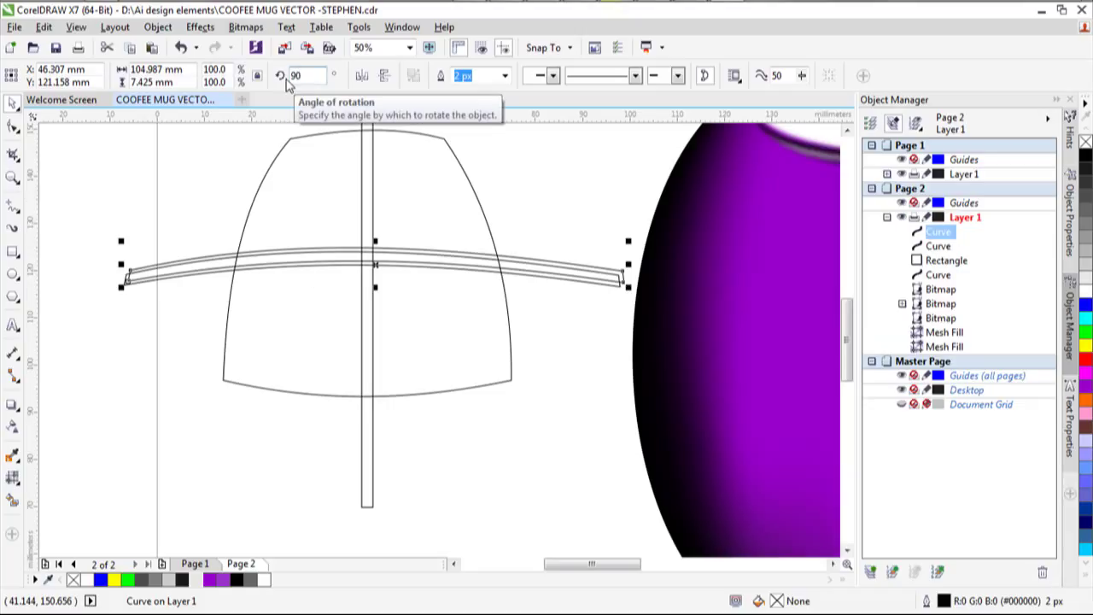
{"action": "key", "text": "Return"}
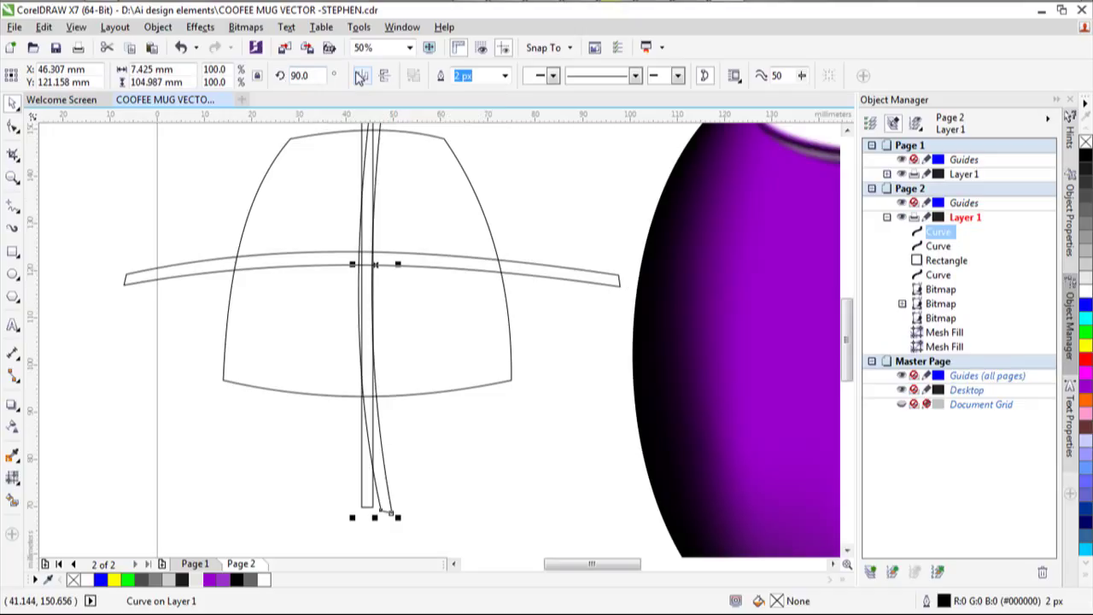
{"action": "left_click", "coordinate": [360, 77]}
Delete the old straight vertical band and move the curved copy to the dome's centre.
{"action": "left_click", "coordinate": [365, 247]}
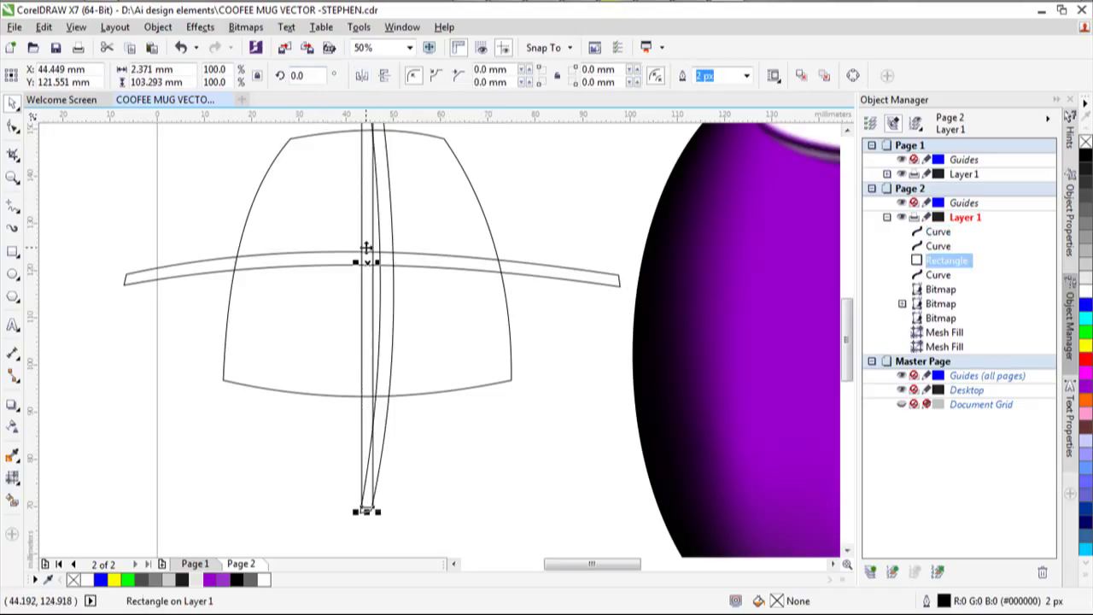
{"action": "key", "text": "Delete"}
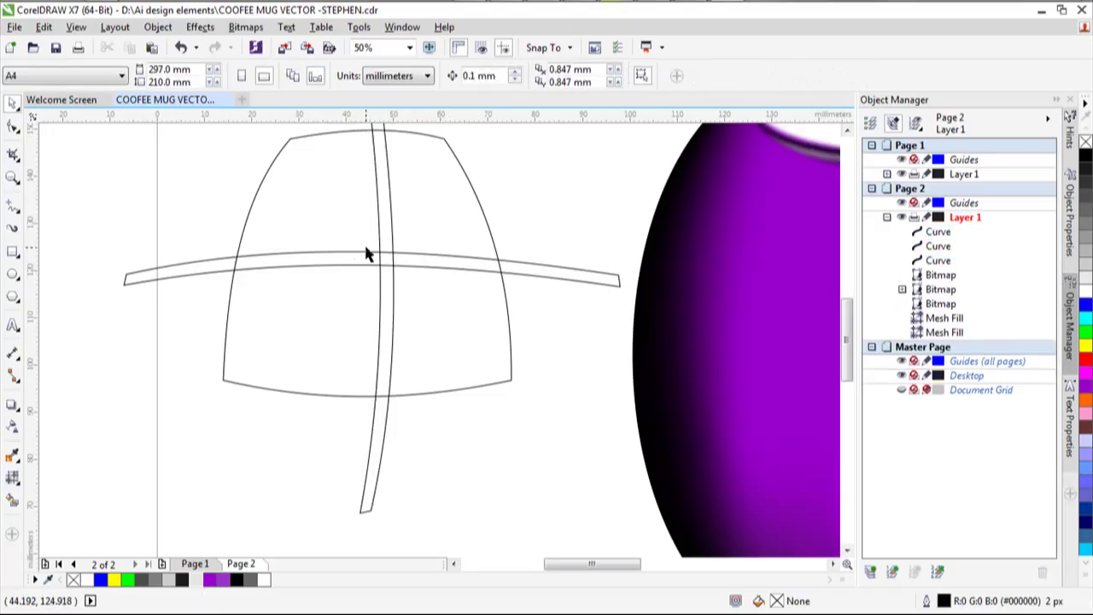
{"action": "left_click", "coordinate": [385, 202]}
{"action": "left_click_drag", "start_coordinate": [385, 202], "coordinate": [371, 205]}
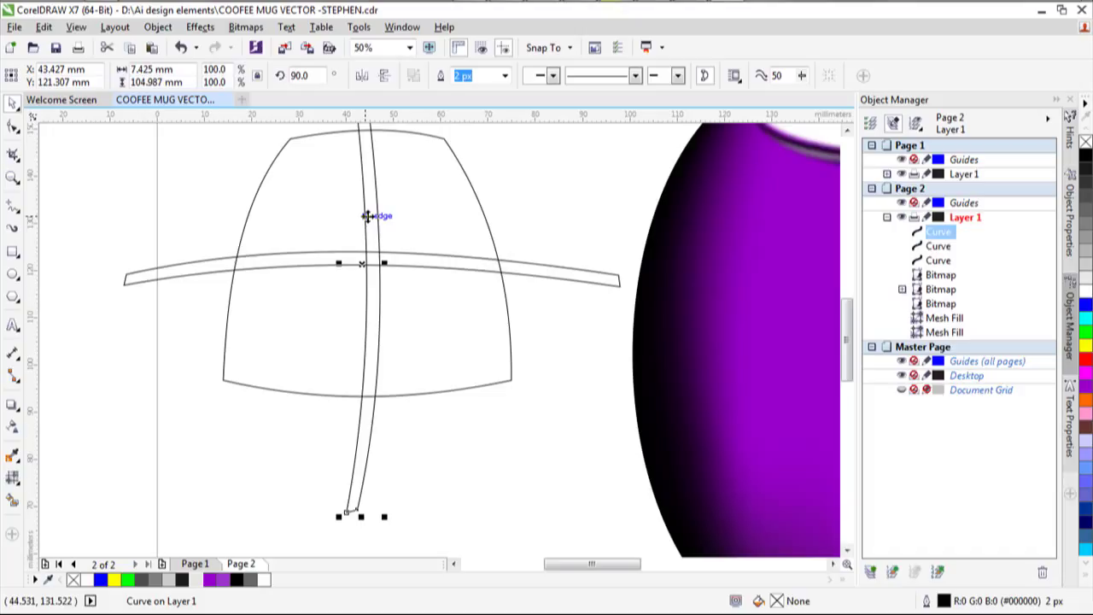
Check the finished mug page, then trim the cup outline with both crossing lines into four panes.
{"action": "left_click_drag", "start_coordinate": [366, 177], "coordinate": [368, 177]}
{"action": "left_click", "coordinate": [292, 145]}
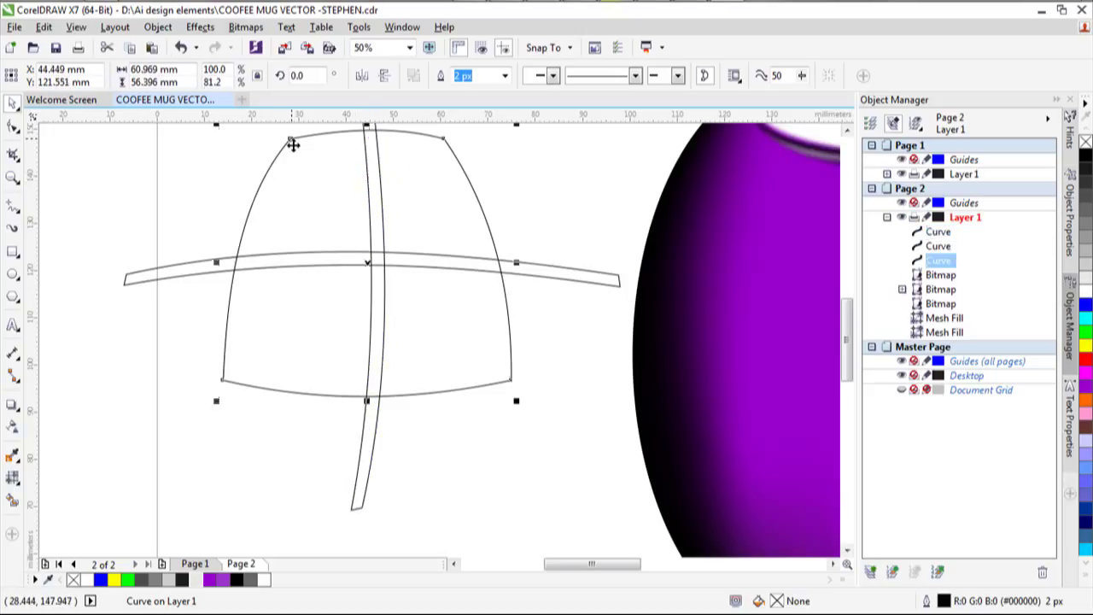
{"action": "scroll", "coordinate": [295, 230], "scroll_direction": "down", "scroll_amount": 4}
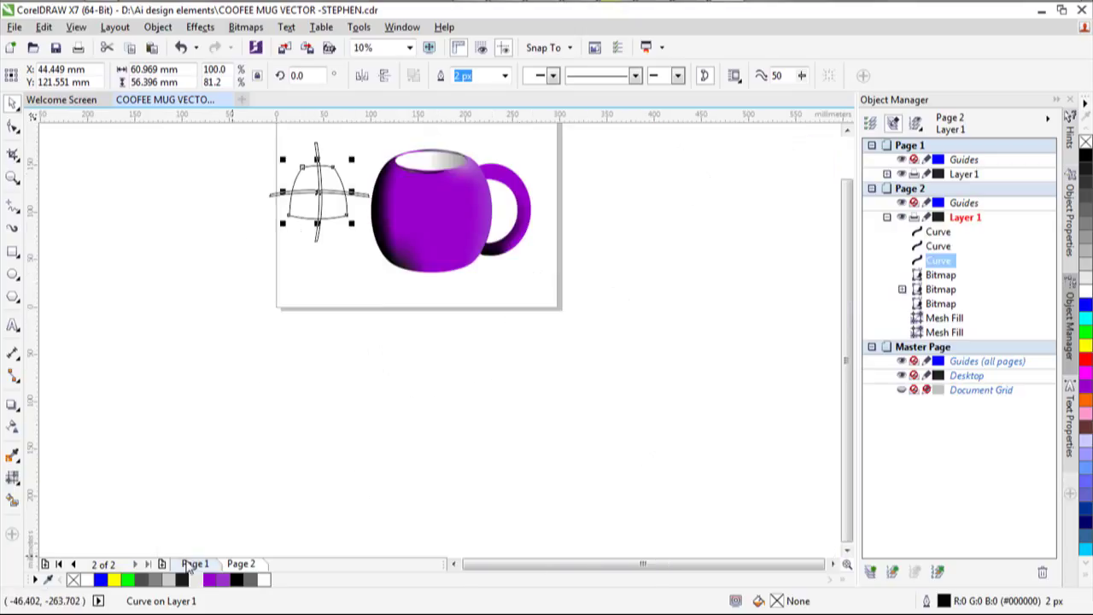
{"action": "left_click", "coordinate": [194, 563]}
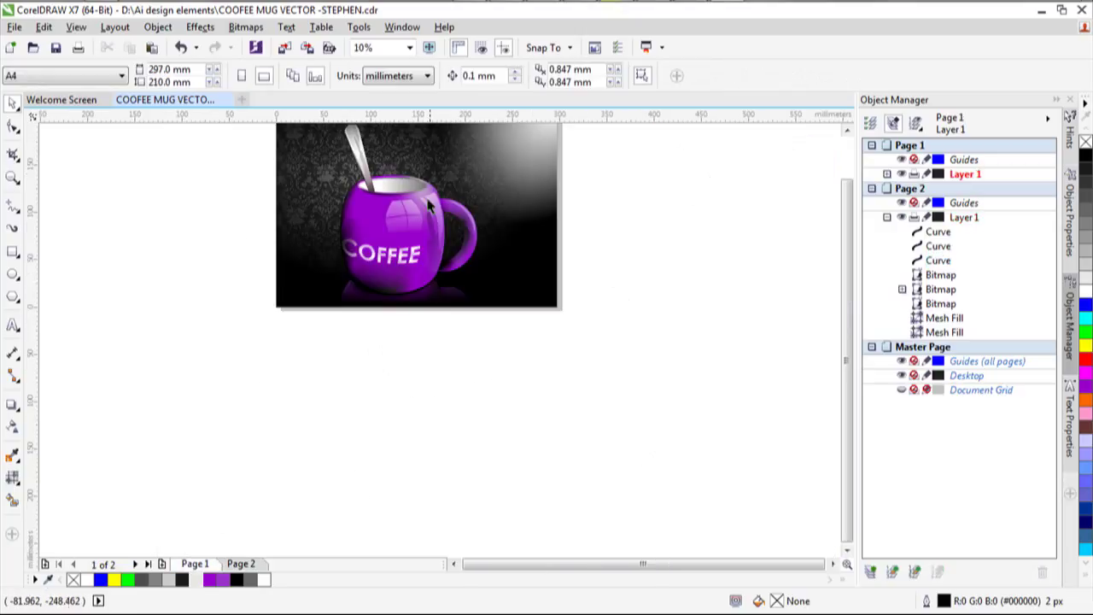
{"action": "scroll", "coordinate": [396, 214], "scroll_direction": "up", "scroll_amount": 4}
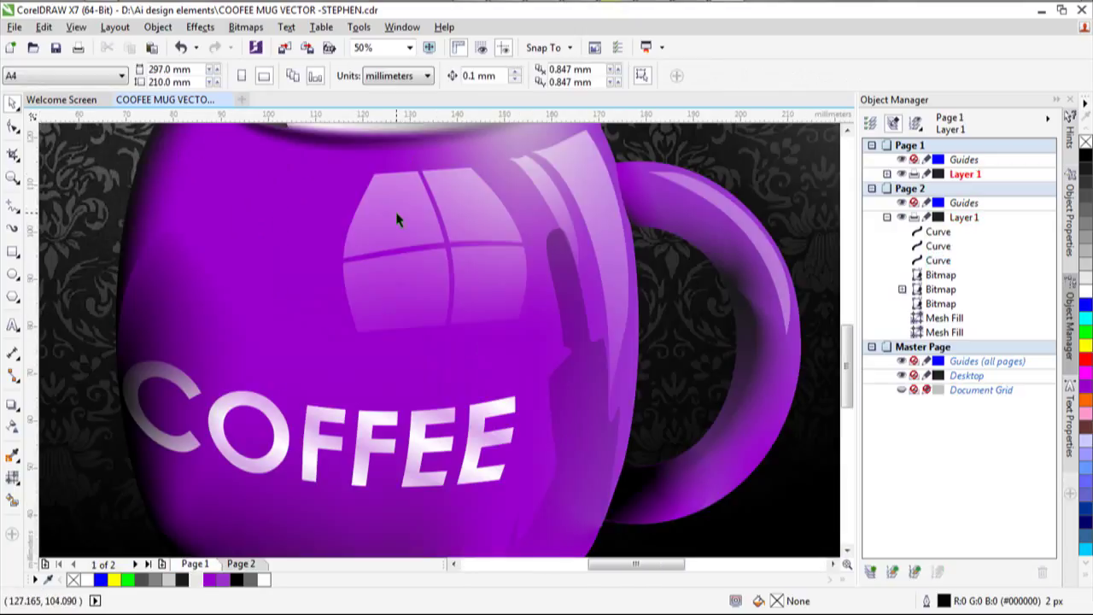
{"action": "scroll", "coordinate": [458, 286], "scroll_direction": "down", "scroll_amount": 2}
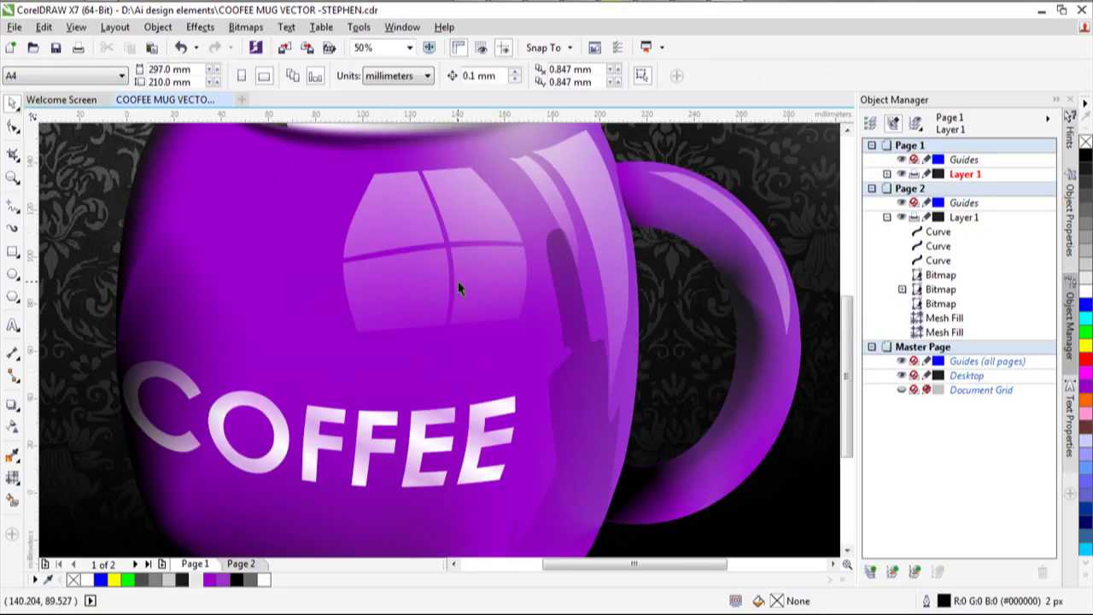
{"action": "scroll", "coordinate": [457, 290], "scroll_direction": "down", "scroll_amount": 2}
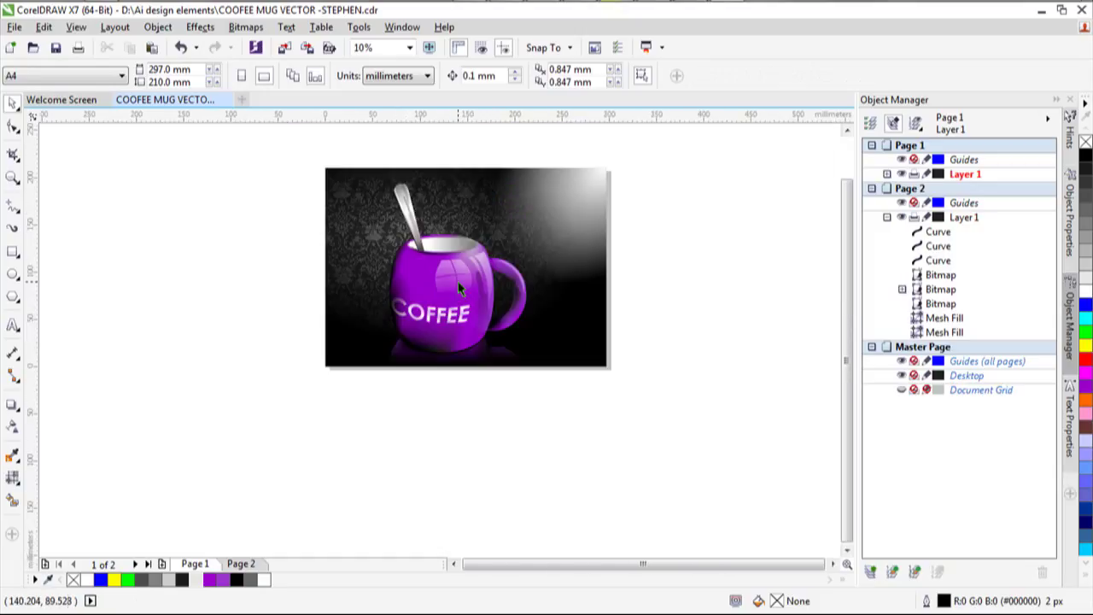
{"action": "left_click", "coordinate": [233, 564]}
{"action": "scroll", "coordinate": [407, 212], "scroll_direction": "up", "scroll_amount": 2}
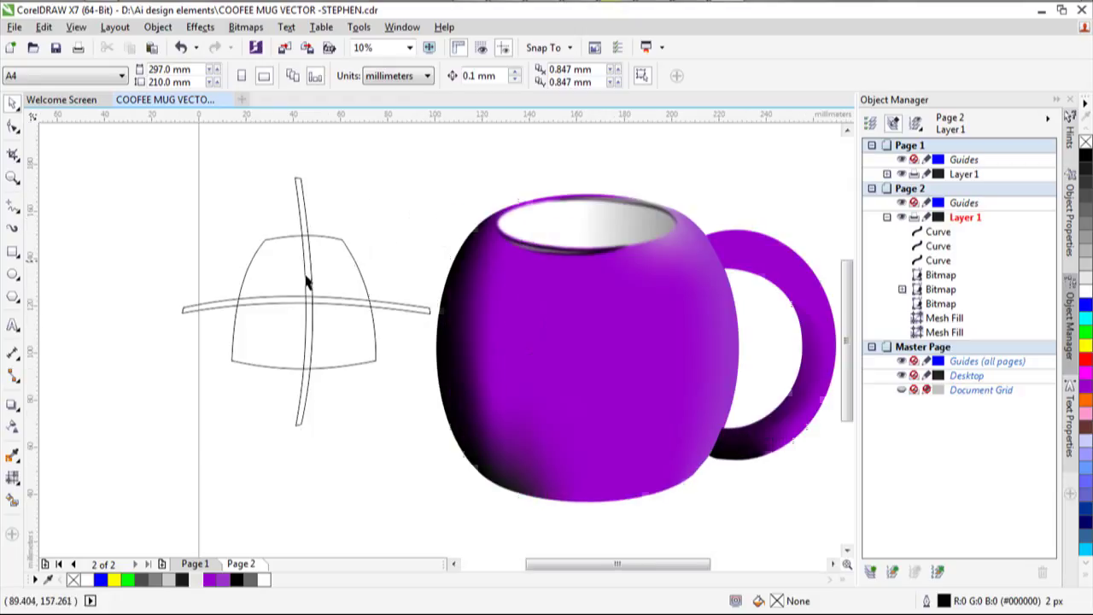
{"action": "left_click_drag", "start_coordinate": [145, 135], "coordinate": [432, 471]}
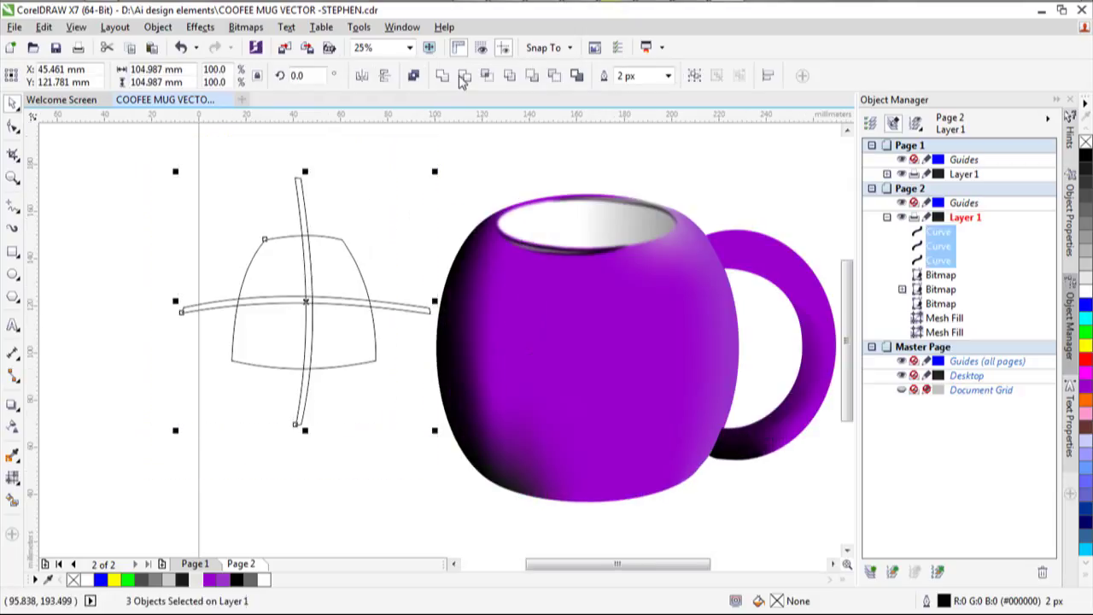
{"action": "left_click", "coordinate": [462, 77]}
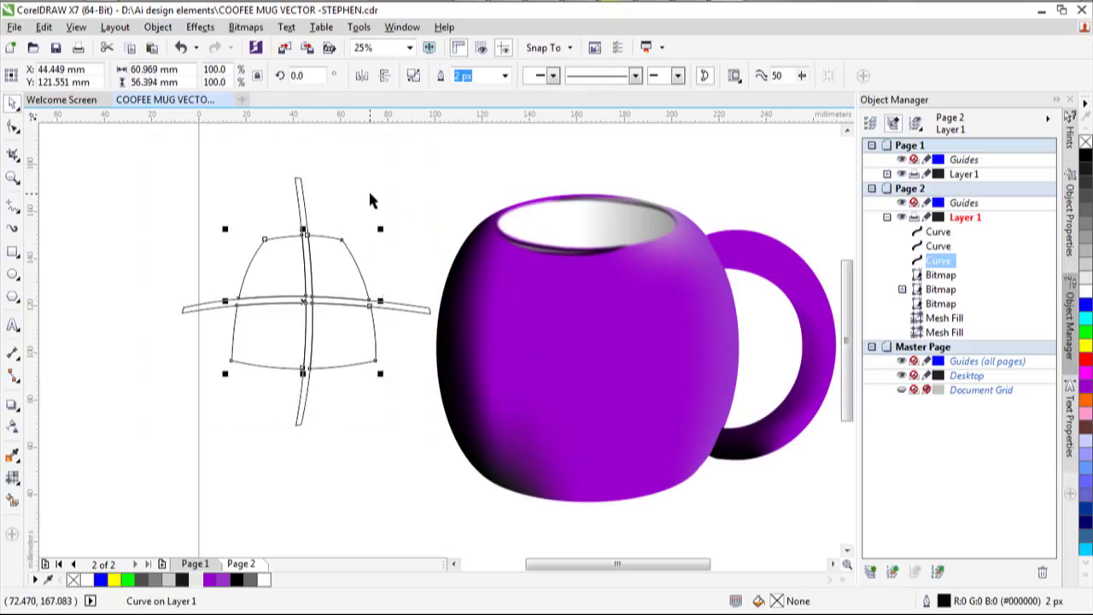
Delete the vertical and horizontal crossing lines and move the window shape onto the mug body.
{"action": "left_click", "coordinate": [370, 200]}
{"action": "left_click", "coordinate": [305, 207]}
{"action": "key", "text": "Delete"}
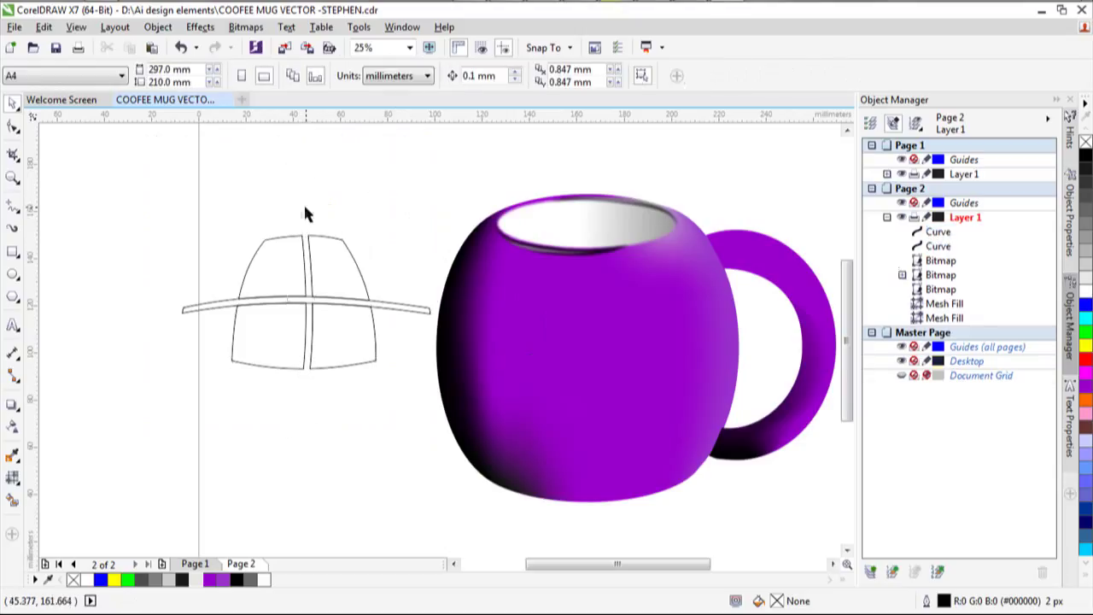
{"action": "left_click", "coordinate": [419, 307]}
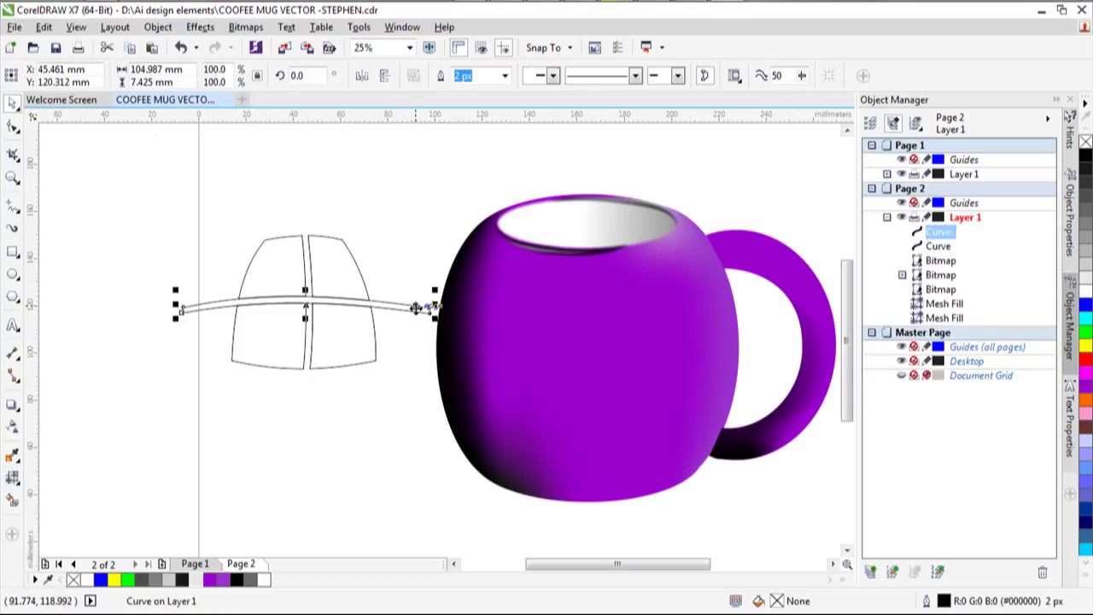
{"action": "key", "text": "Delete"}
{"action": "left_click", "coordinate": [270, 298]}
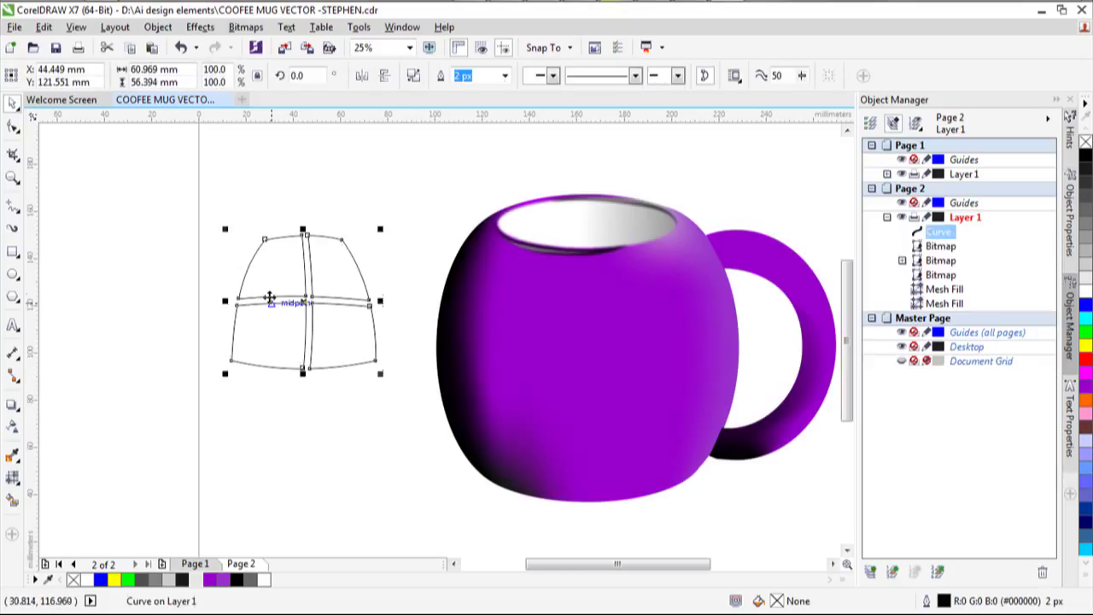
{"action": "left_click_drag", "start_coordinate": [269, 298], "coordinate": [603, 334]}
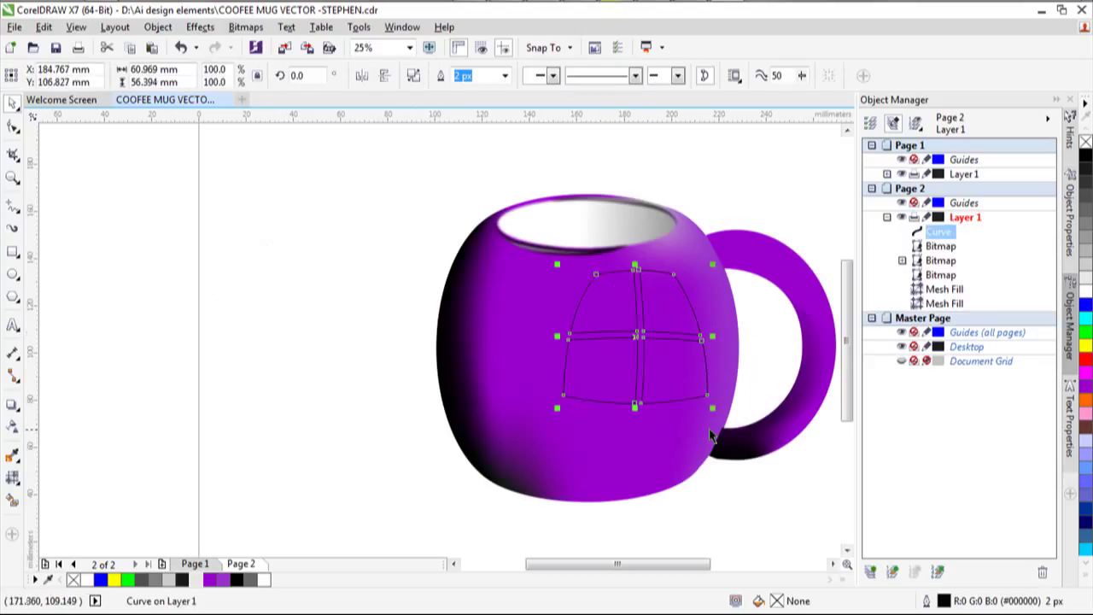
Scale the window shape to about 62.4%, position it on the mug and tilt it about 5.4°.
{"action": "left_click_drag", "start_coordinate": [712, 408], "coordinate": [657, 366]}
{"action": "left_click_drag", "start_coordinate": [608, 310], "coordinate": [652, 304]}
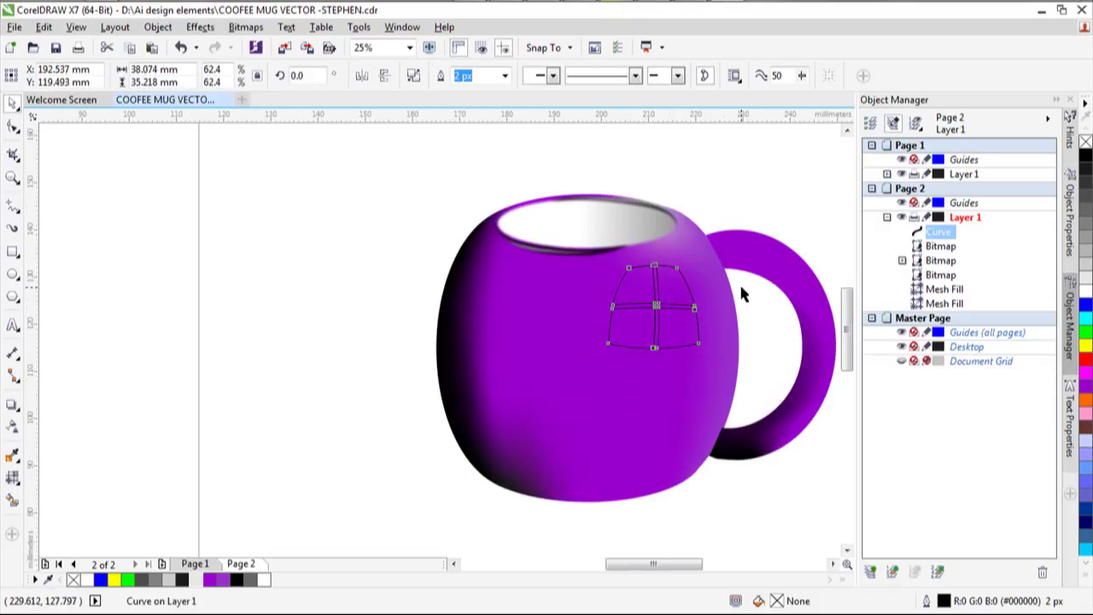
{"action": "scroll", "coordinate": [738, 282], "scroll_direction": "up", "scroll_amount": 2}
{"action": "scroll", "coordinate": [519, 363], "scroll_direction": "down", "scroll_amount": 1}
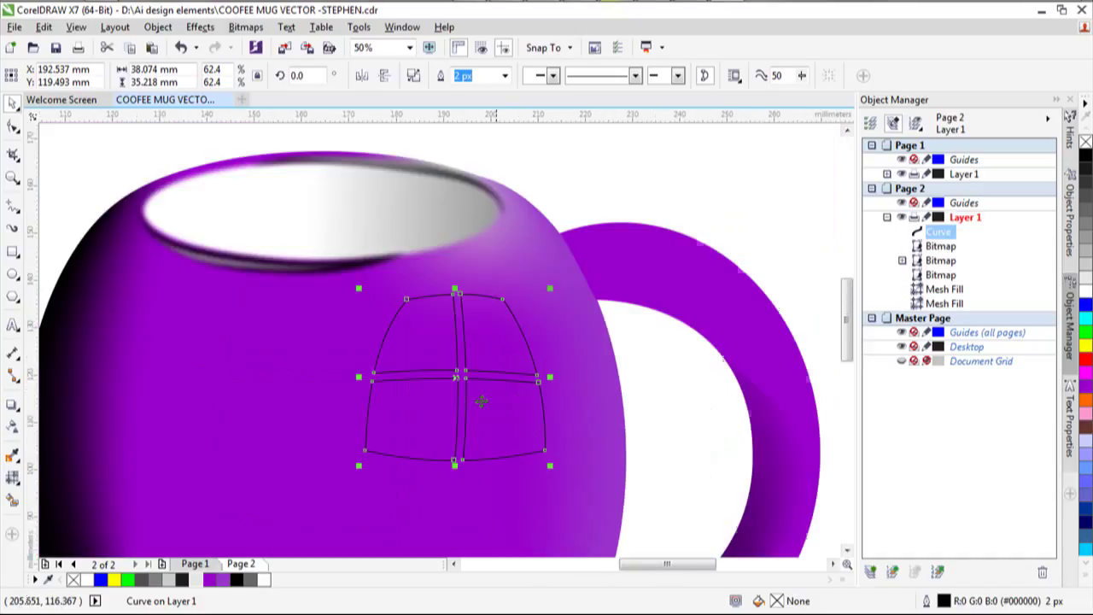
{"action": "left_click", "coordinate": [480, 401]}
{"action": "left_click_drag", "start_coordinate": [549, 465], "coordinate": [572, 455]}
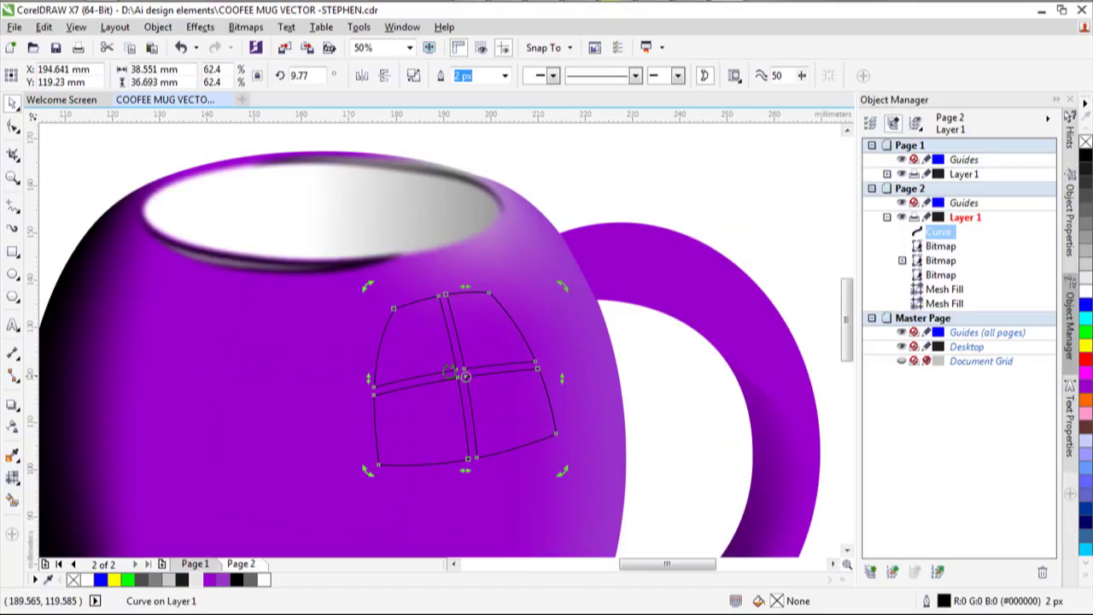
{"action": "left_click", "coordinate": [449, 371]}
{"action": "left_click_drag", "start_coordinate": [464, 374], "coordinate": [395, 377]}
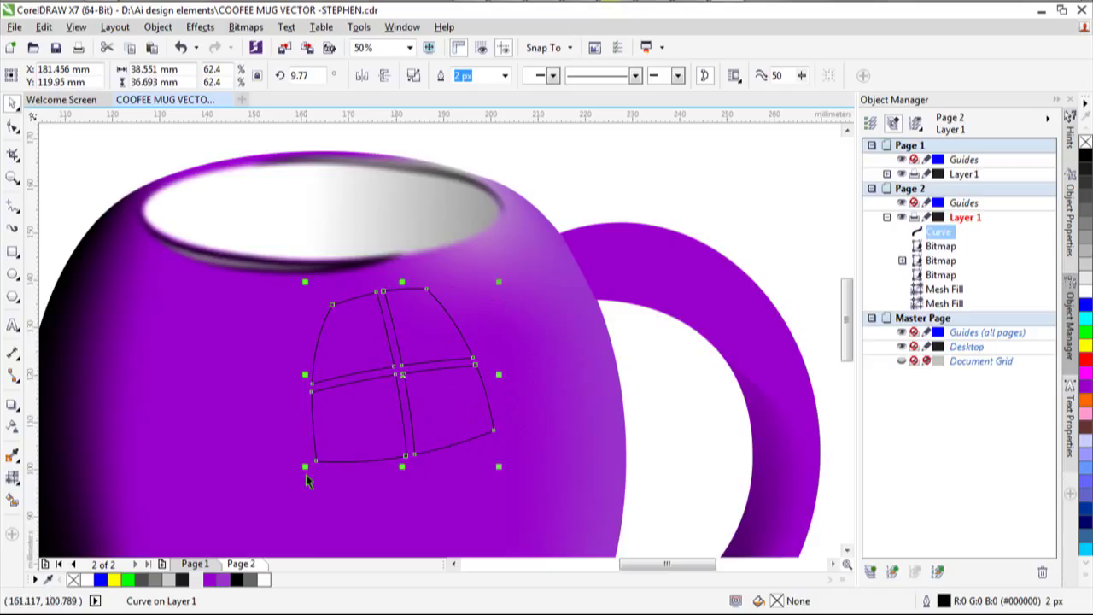
{"action": "left_click", "coordinate": [391, 374]}
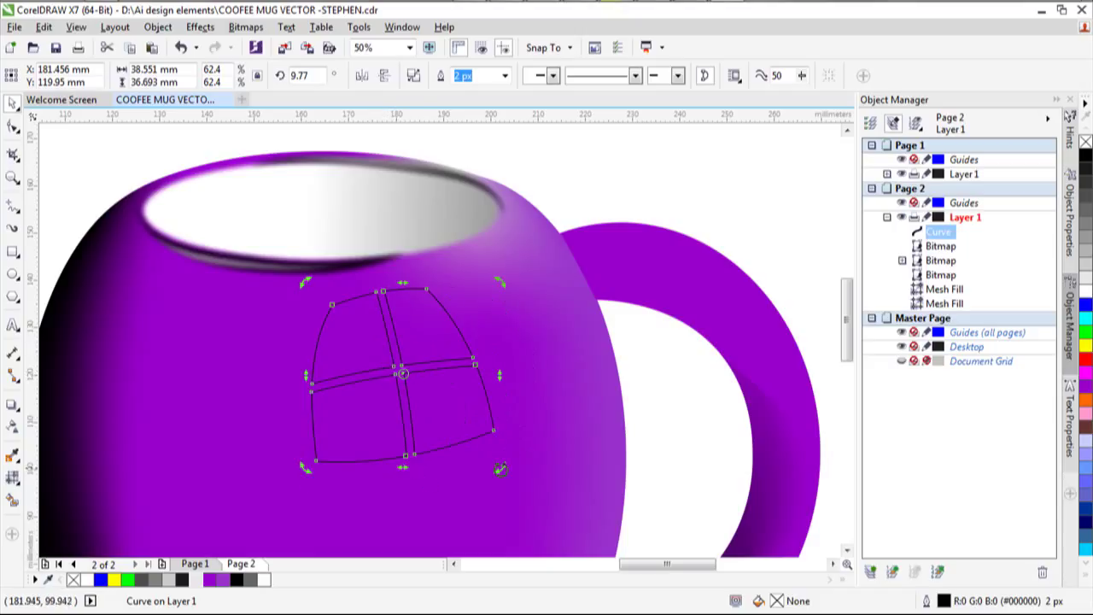
{"action": "left_click_drag", "start_coordinate": [499, 468], "coordinate": [489, 472]}
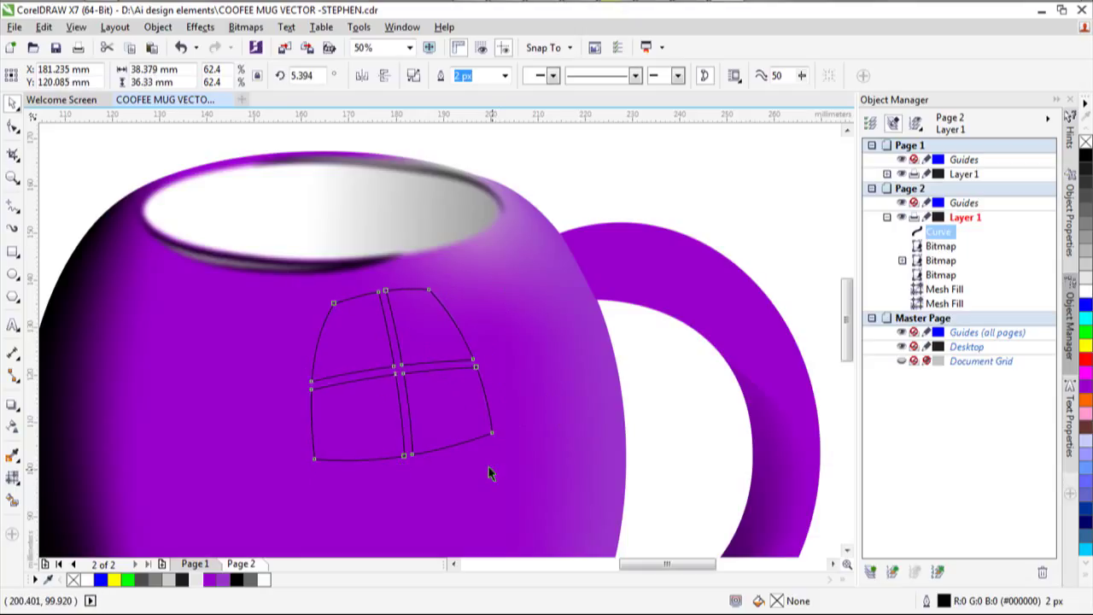
{"action": "scroll", "coordinate": [418, 431], "scroll_direction": "down", "scroll_amount": 4}
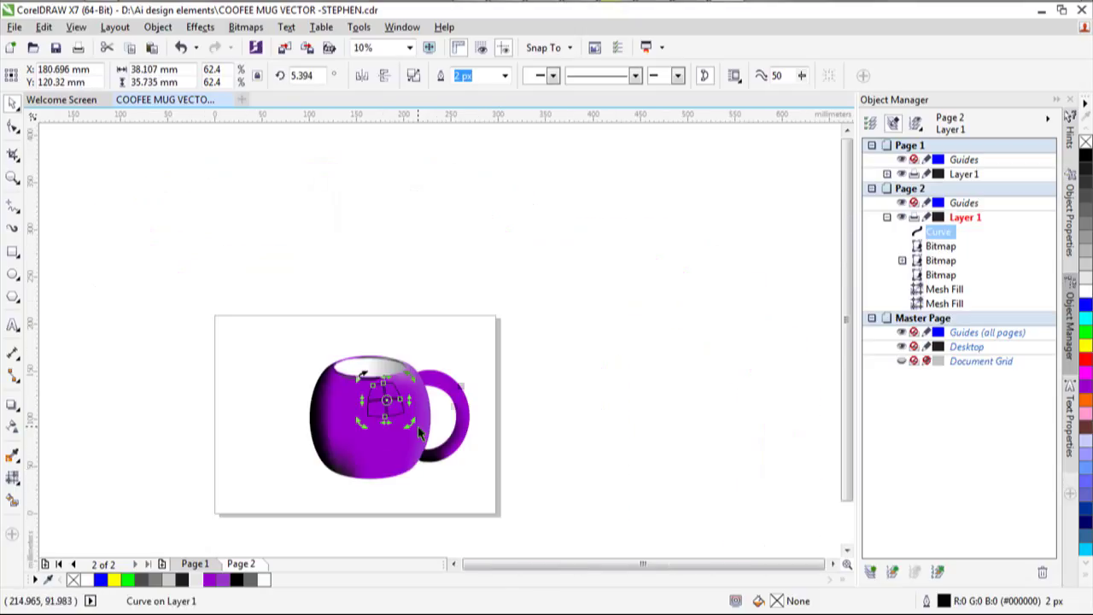
{"action": "scroll", "coordinate": [418, 431], "scroll_direction": "up", "scroll_amount": 2}
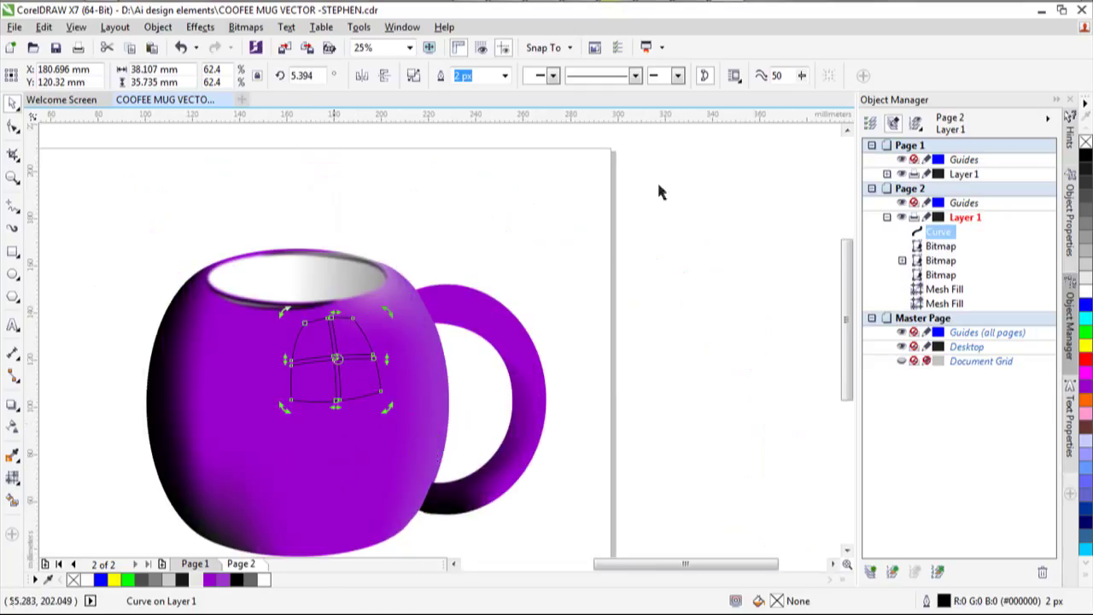
Fill the window shape white, set its outline width to None, and nudge it slightly right.
{"action": "left_click", "coordinate": [1085, 288]}
{"action": "left_click", "coordinate": [675, 226]}
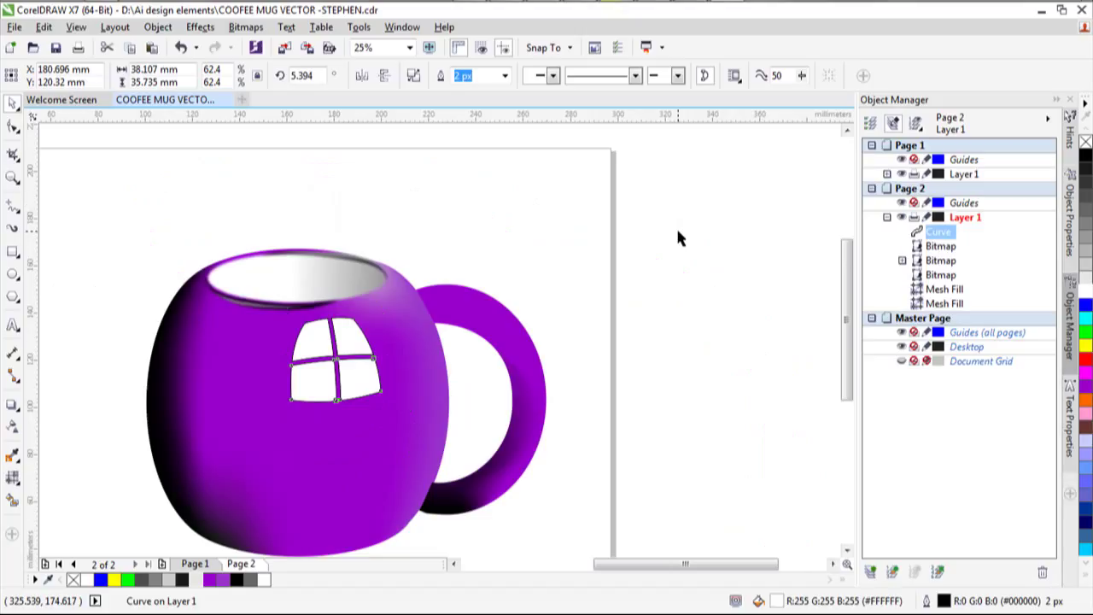
{"action": "left_click", "coordinate": [357, 344]}
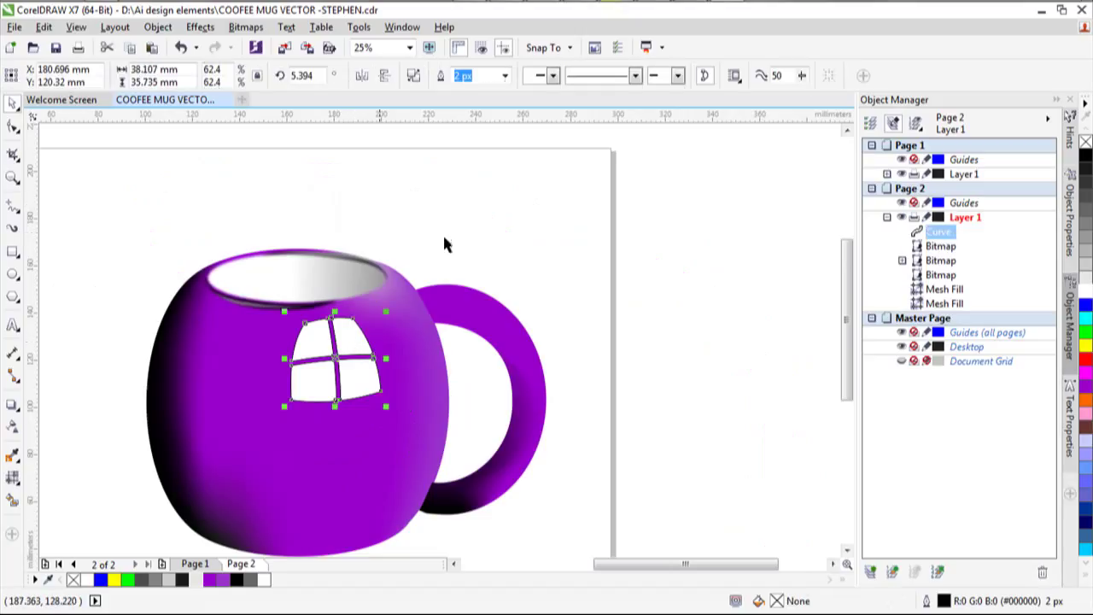
{"action": "left_click", "coordinate": [505, 75]}
{"action": "left_click", "coordinate": [495, 91]}
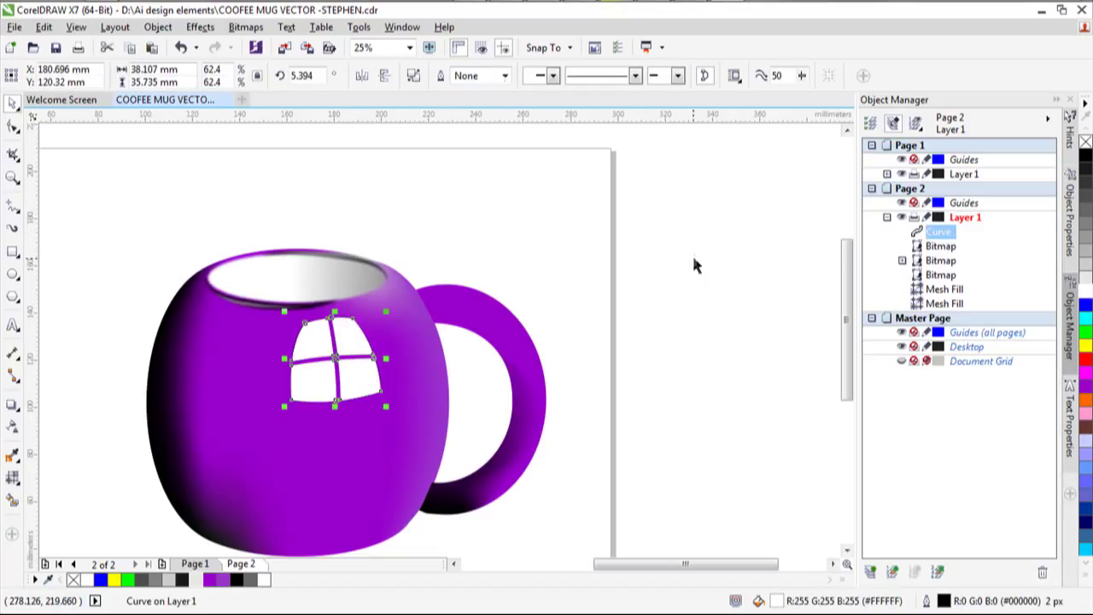
{"action": "key", "text": "Escape"}
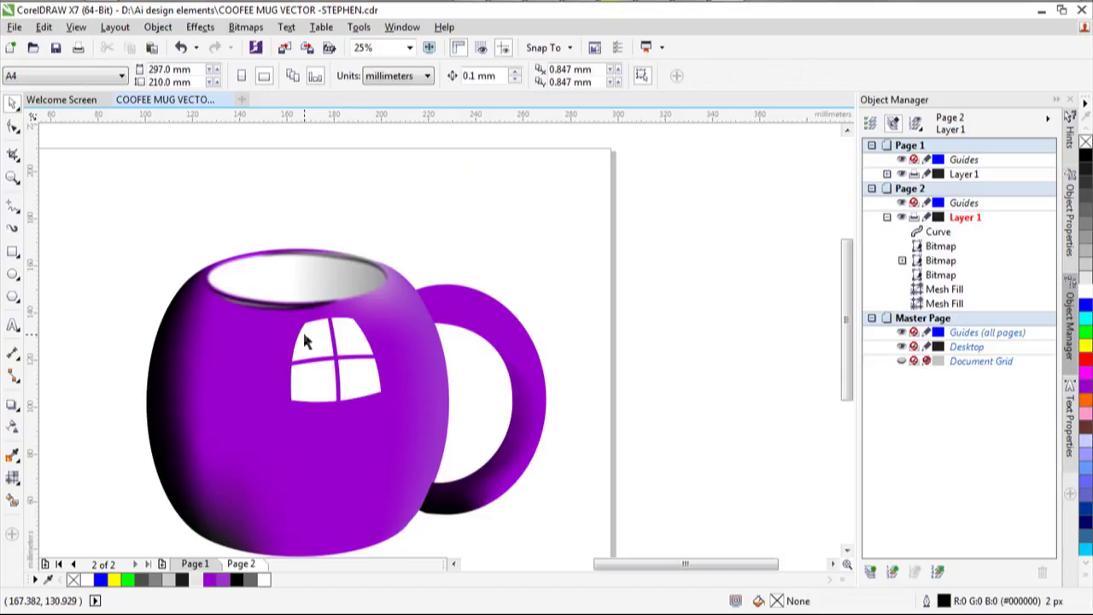
{"action": "left_click", "coordinate": [317, 344]}
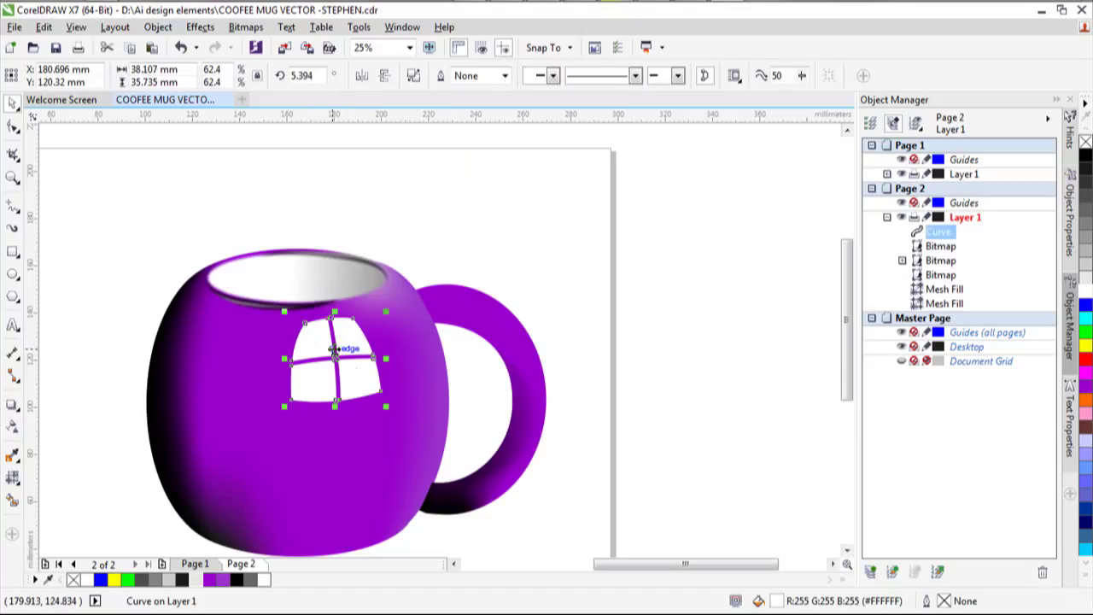
{"action": "left_click_drag", "start_coordinate": [336, 356], "coordinate": [338, 357]}
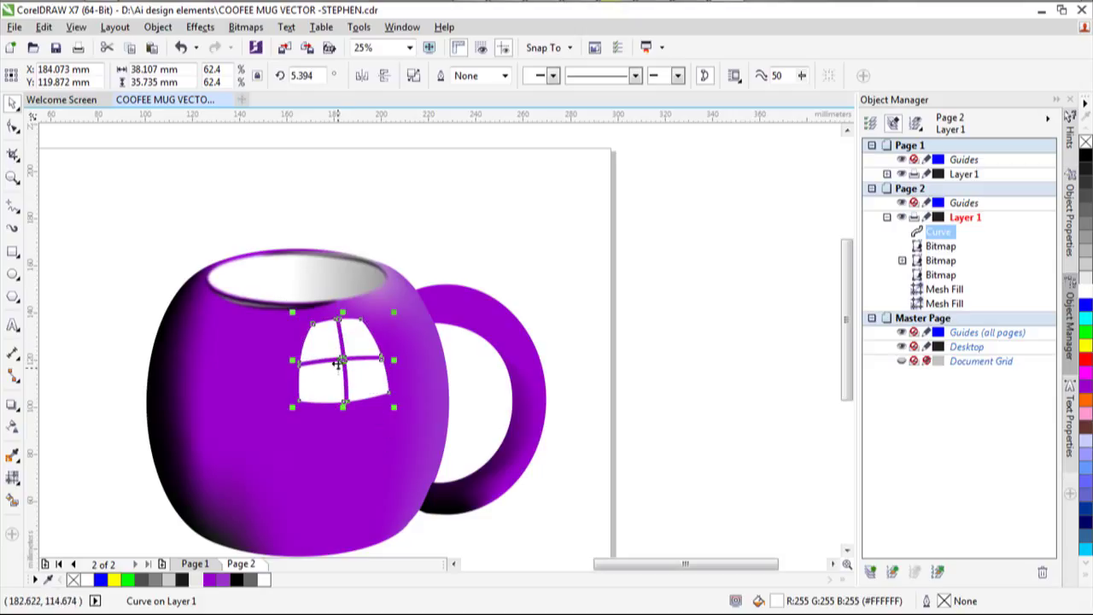
{"action": "left_click", "coordinate": [734, 283]}
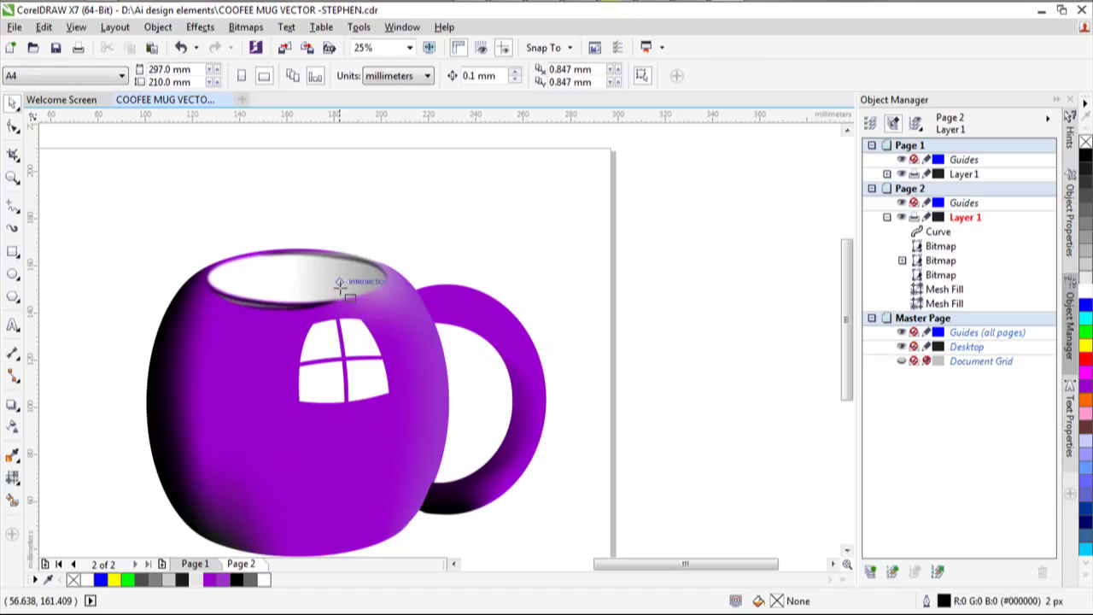
Draw a tall thin rectangle on the mug's right side, convert it to curves, and reduce it to three nodes.
{"action": "left_click", "coordinate": [13, 252]}
{"action": "left_click_drag", "start_coordinate": [378, 299], "coordinate": [425, 508]}
{"action": "left_click", "coordinate": [12, 125]}
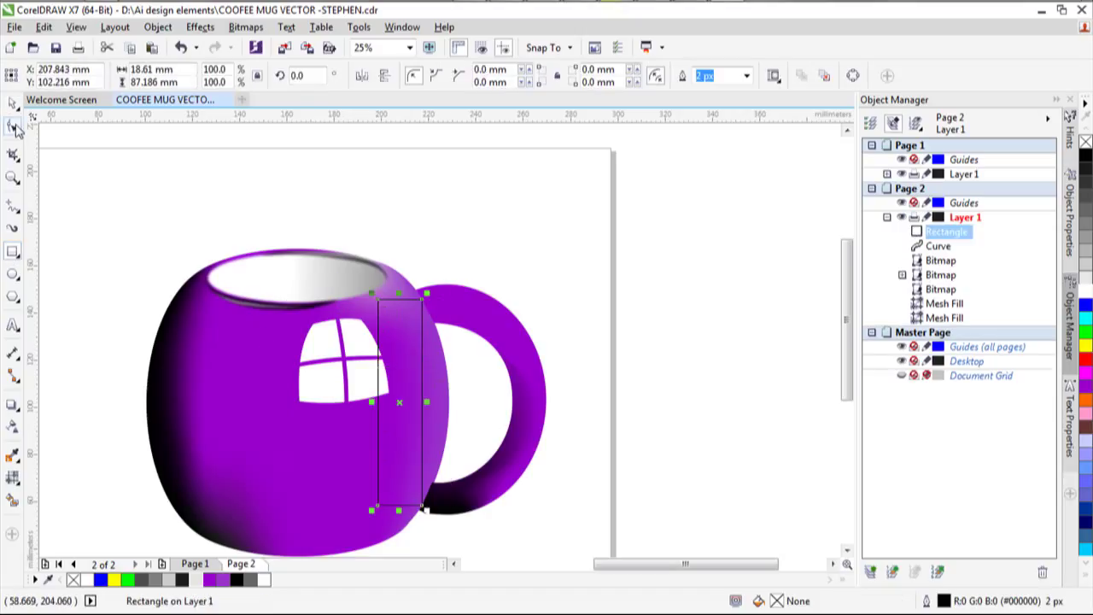
{"action": "key", "text": "ctrl+q"}
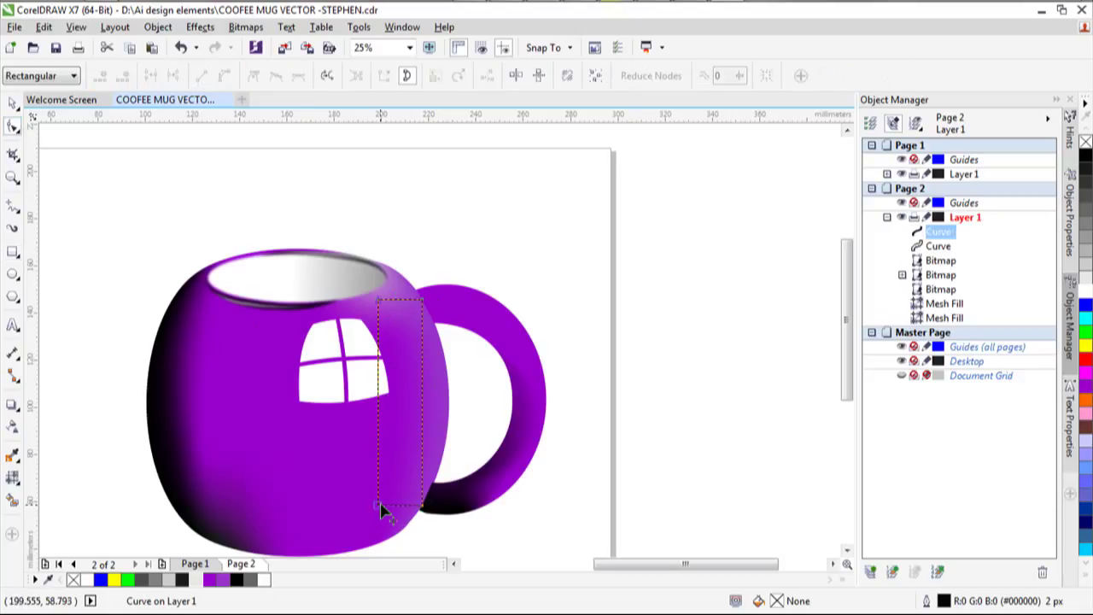
{"action": "left_click_drag", "start_coordinate": [377, 297], "coordinate": [403, 286]}
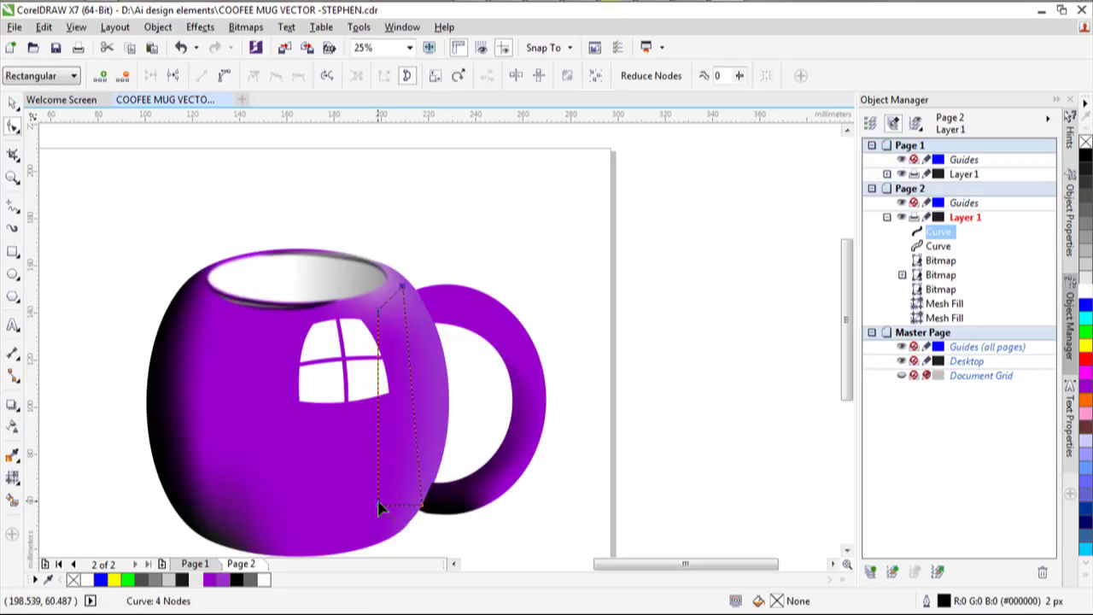
{"action": "left_click_drag", "start_coordinate": [381, 509], "coordinate": [414, 470]}
{"action": "left_click_drag", "start_coordinate": [424, 511], "coordinate": [438, 414]}
{"action": "left_click_drag", "start_coordinate": [412, 473], "coordinate": [428, 474]}
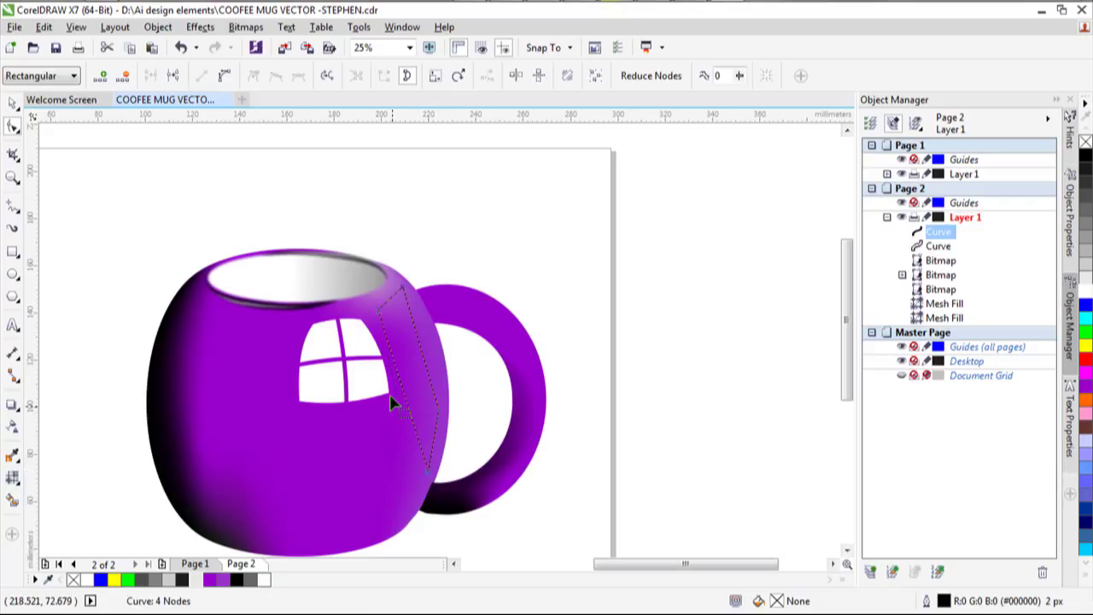
{"action": "right_click", "coordinate": [439, 416]}
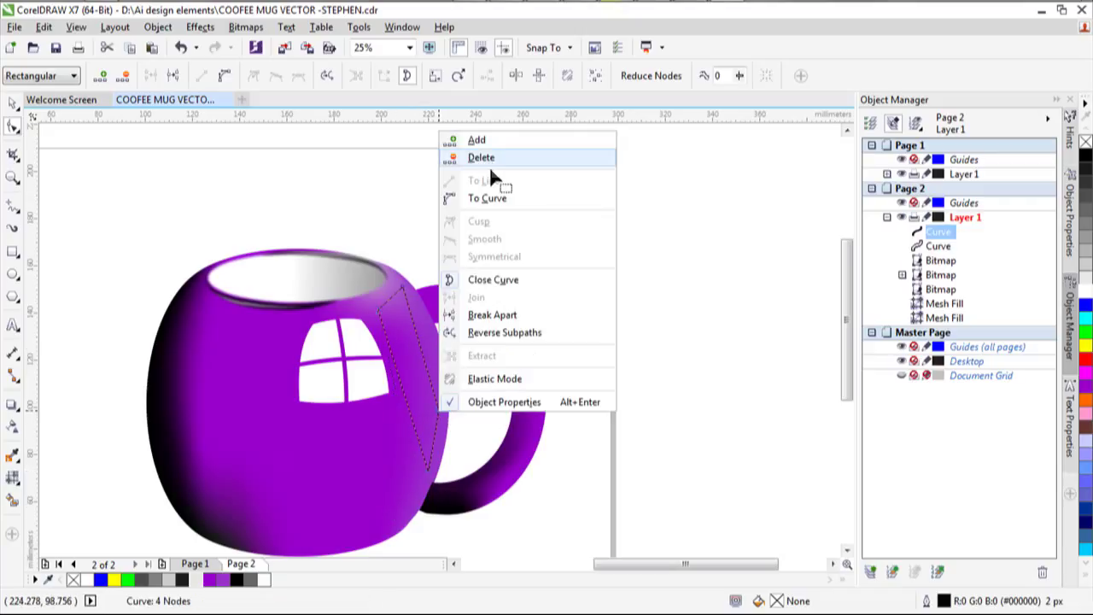
{"action": "left_click", "coordinate": [480, 158]}
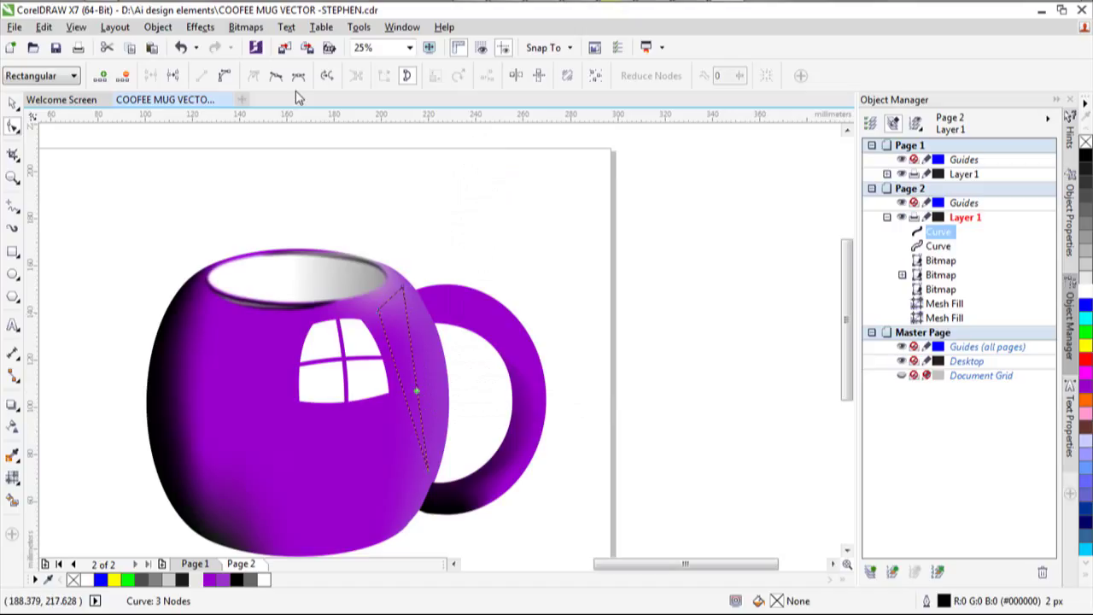
Bend the sliver's curve segments into a smooth arc following the mug's right edge.
{"action": "left_click", "coordinate": [415, 349]}
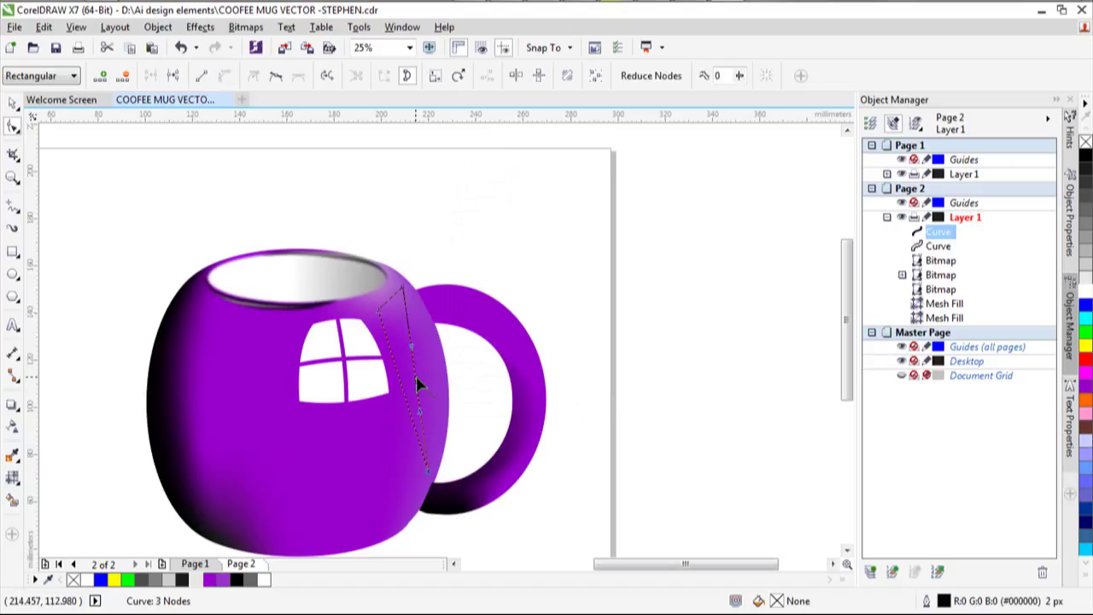
{"action": "left_click_drag", "start_coordinate": [416, 383], "coordinate": [439, 380]}
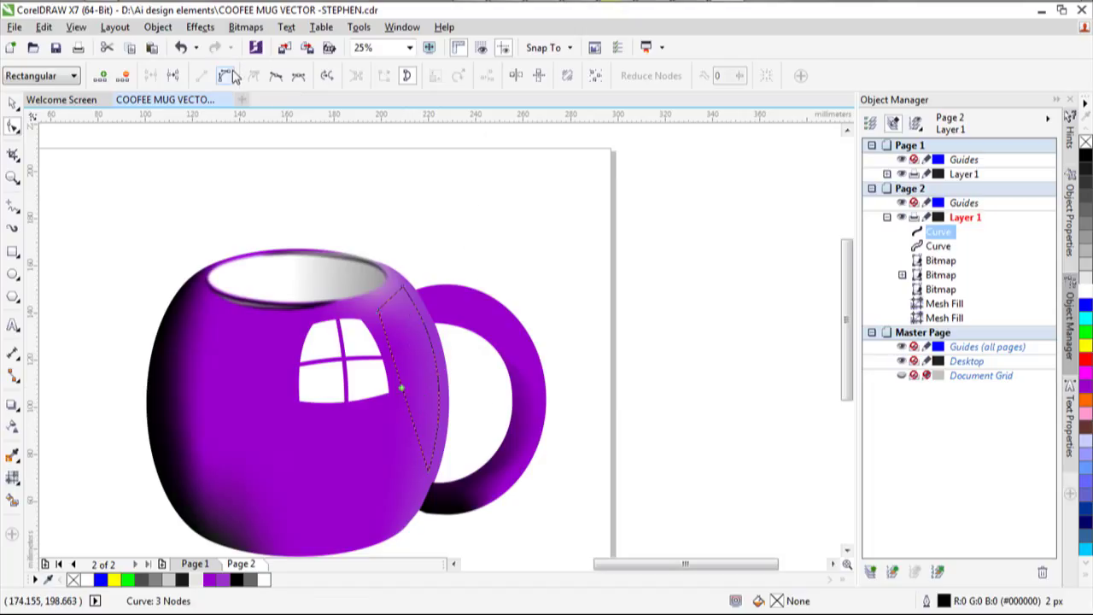
{"action": "left_click", "coordinate": [431, 381]}
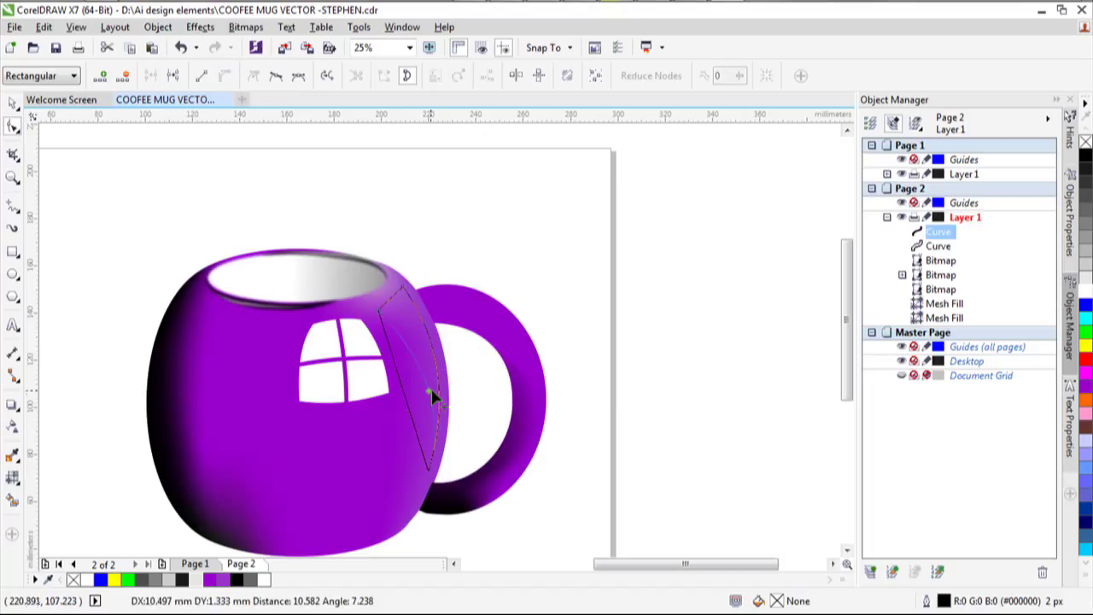
{"action": "left_click", "coordinate": [380, 306]}
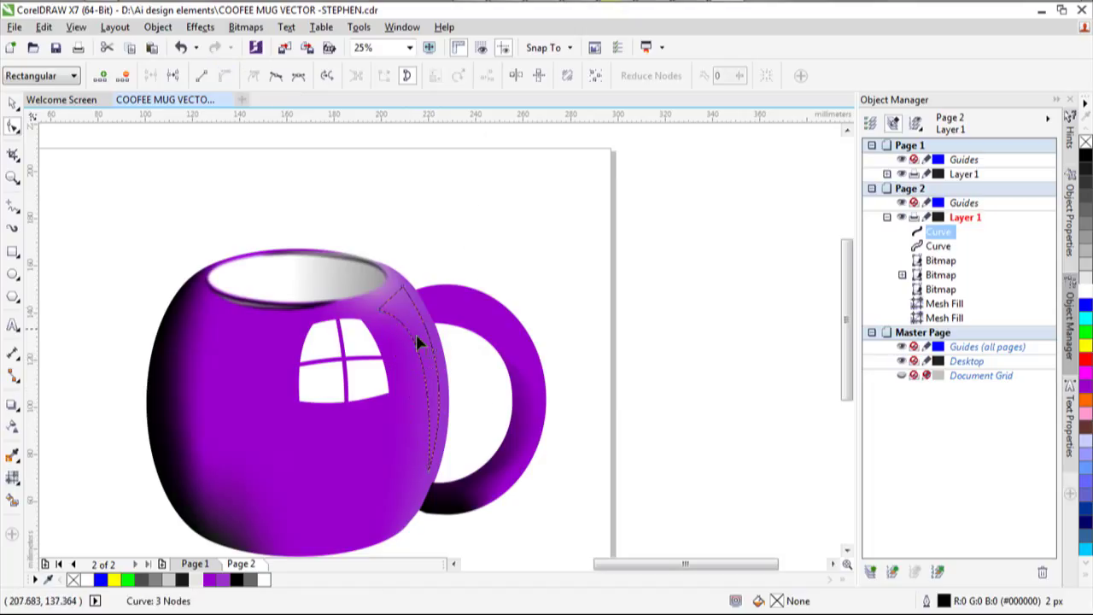
{"action": "left_click", "coordinate": [379, 306]}
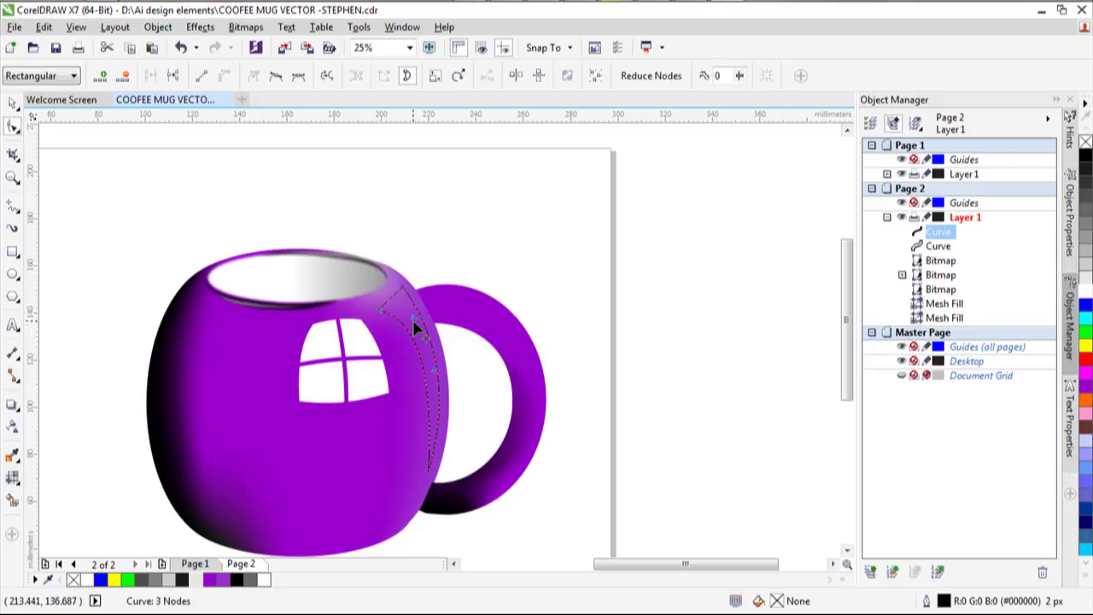
{"action": "left_click_drag", "start_coordinate": [414, 323], "coordinate": [402, 293]}
{"action": "left_click_drag", "start_coordinate": [444, 361], "coordinate": [442, 348]}
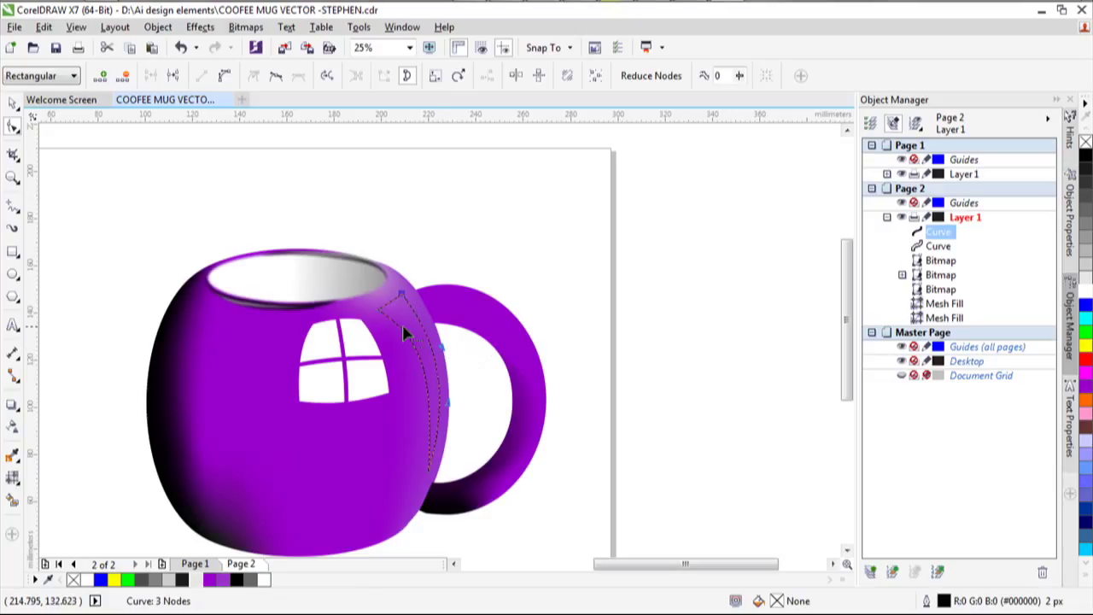
{"action": "left_click_drag", "start_coordinate": [387, 315], "coordinate": [385, 320]}
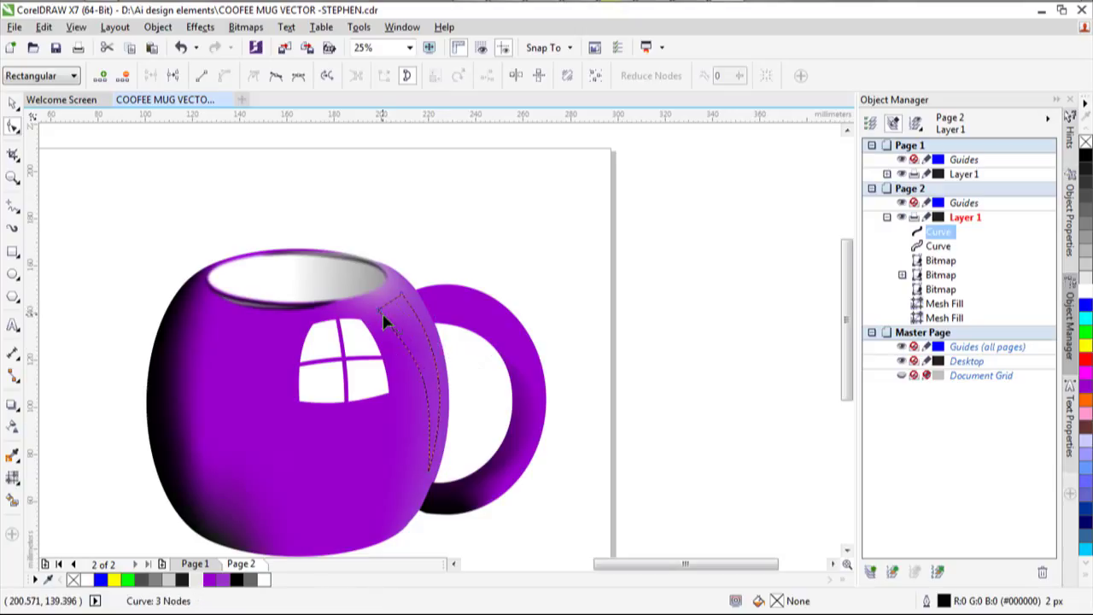
{"action": "key", "text": "ctrl+z"}
{"action": "left_click", "coordinate": [379, 310]}
{"action": "left_click_drag", "start_coordinate": [379, 309], "coordinate": [413, 342]}
{"action": "key", "text": "space"}
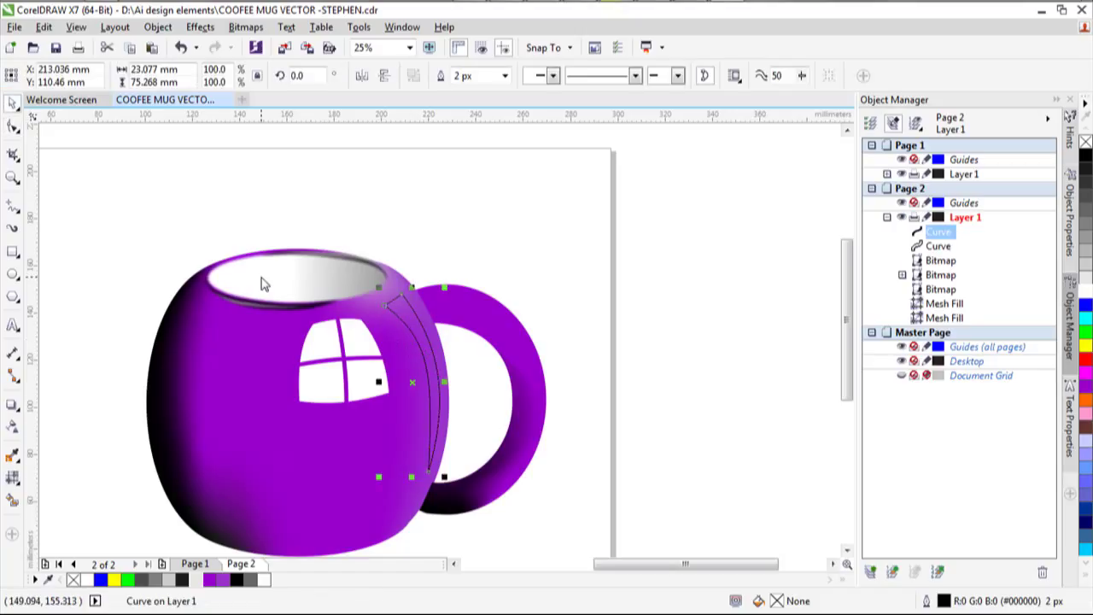
Duplicate the curved sliver, move the copy left, and shrink it to about 63.5%.
{"action": "key", "text": "ctrl+c"}
{"action": "key", "text": "ctrl+v"}
{"action": "left_click_drag", "start_coordinate": [411, 330], "coordinate": [390, 345]}
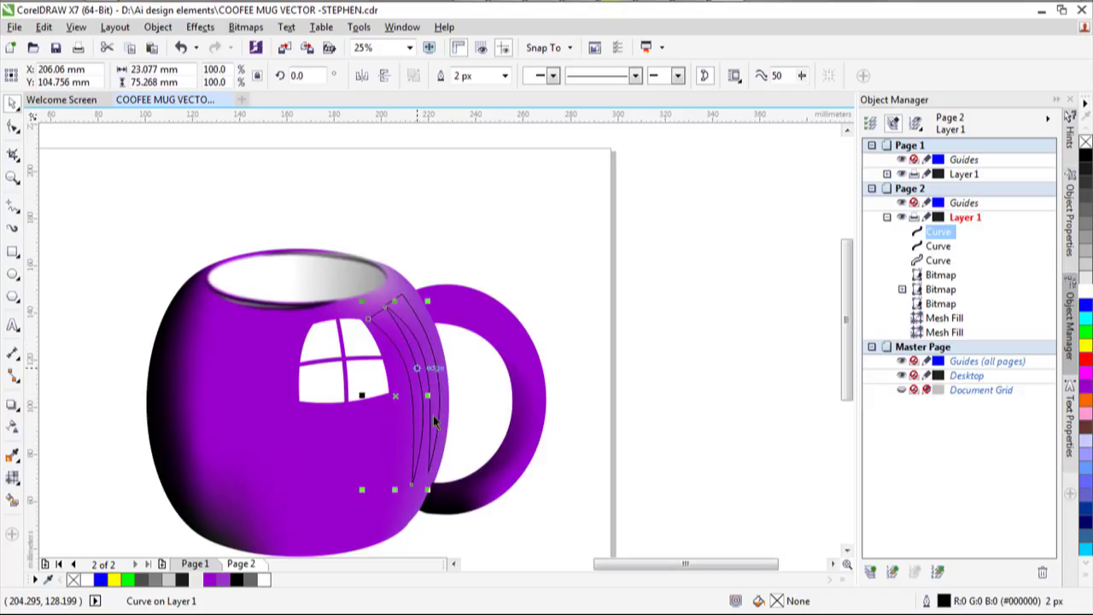
{"action": "left_click_drag", "start_coordinate": [424, 481], "coordinate": [395, 384]}
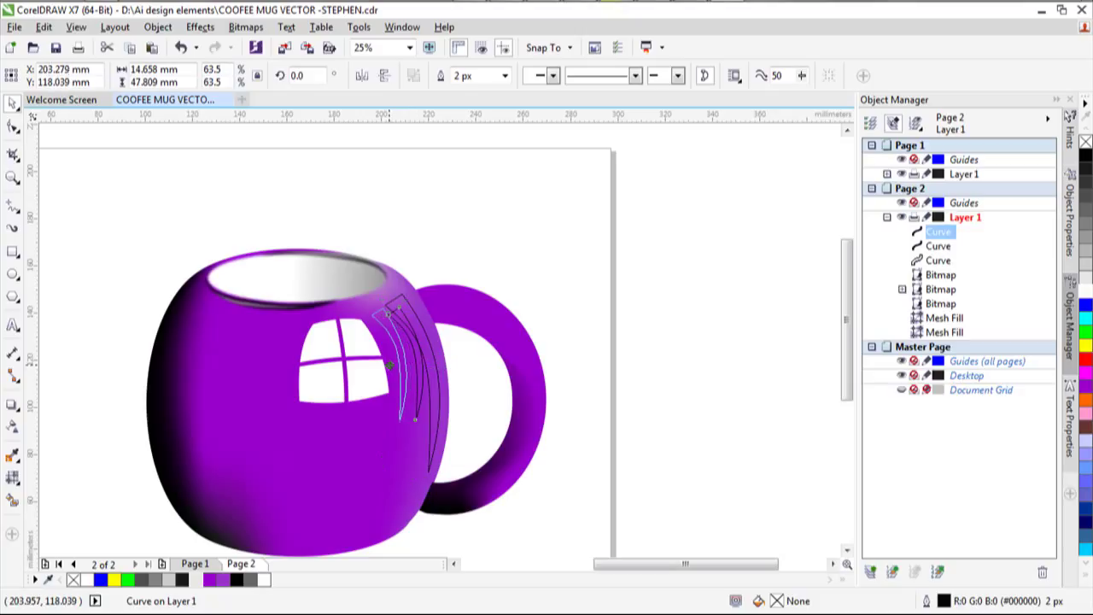
{"action": "left_click_drag", "start_coordinate": [395, 369], "coordinate": [392, 365]}
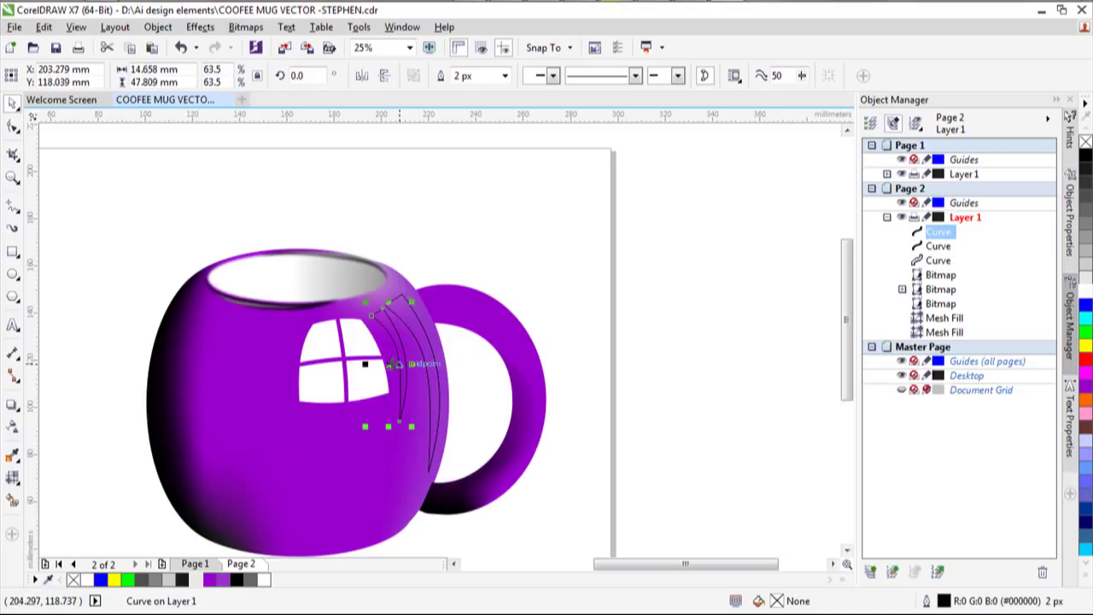
Rotate the smaller copy to about 11°, stretch it slightly taller, and nudge it beside the original.
{"action": "left_click", "coordinate": [396, 364]}
{"action": "left_click_drag", "start_coordinate": [412, 425], "coordinate": [416, 414]}
{"action": "left_click", "coordinate": [386, 364]}
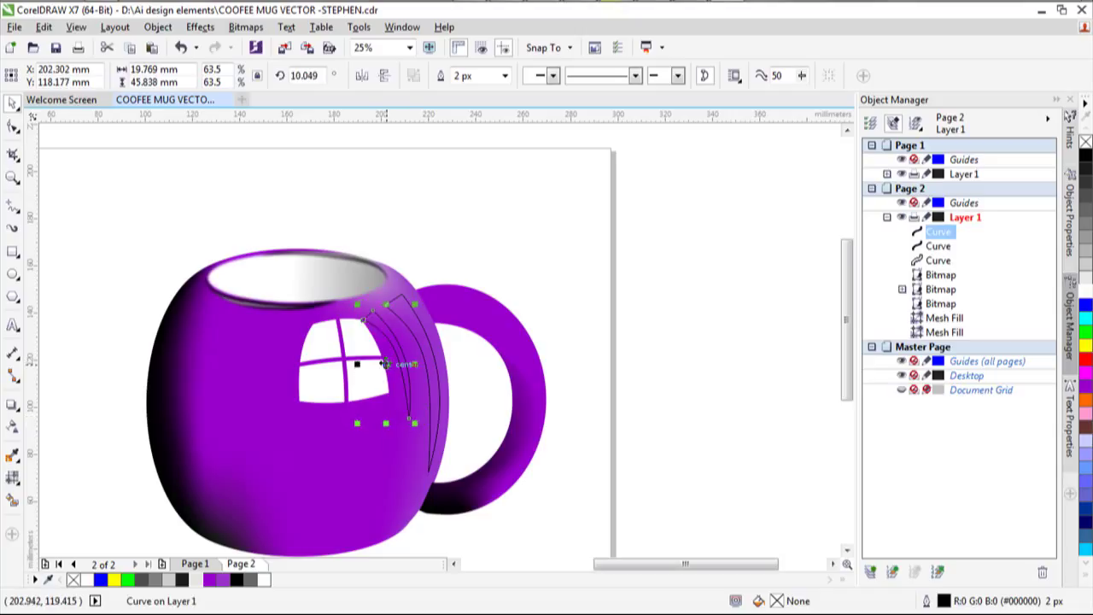
{"action": "left_click_drag", "start_coordinate": [384, 364], "coordinate": [397, 361]}
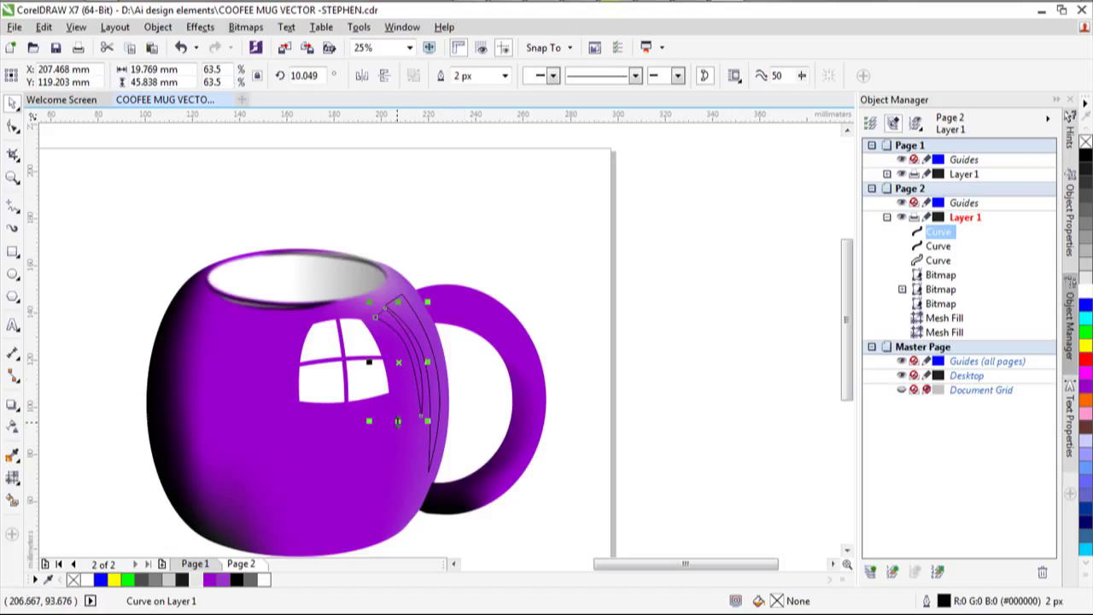
{"action": "left_click_drag", "start_coordinate": [397, 421], "coordinate": [399, 427]}
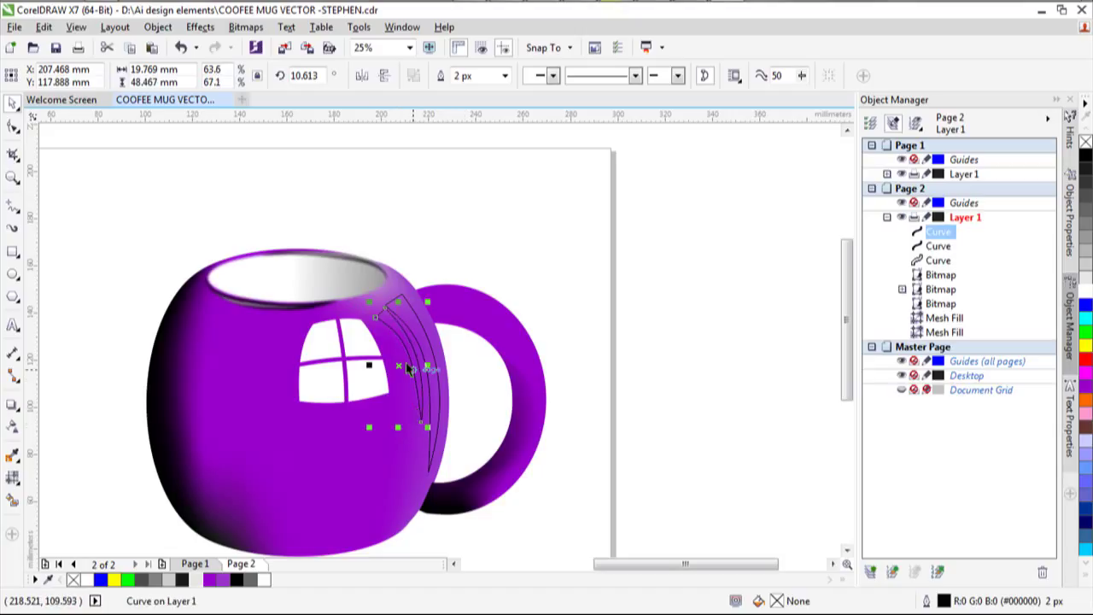
{"action": "left_click", "coordinate": [400, 366]}
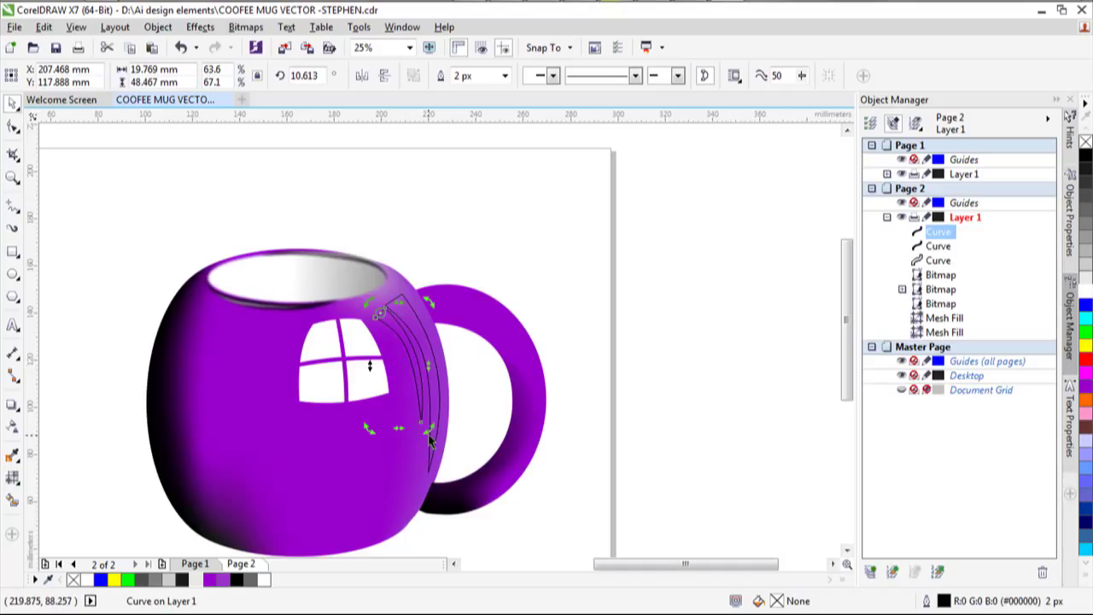
{"action": "left_click_drag", "start_coordinate": [430, 435], "coordinate": [431, 429]}
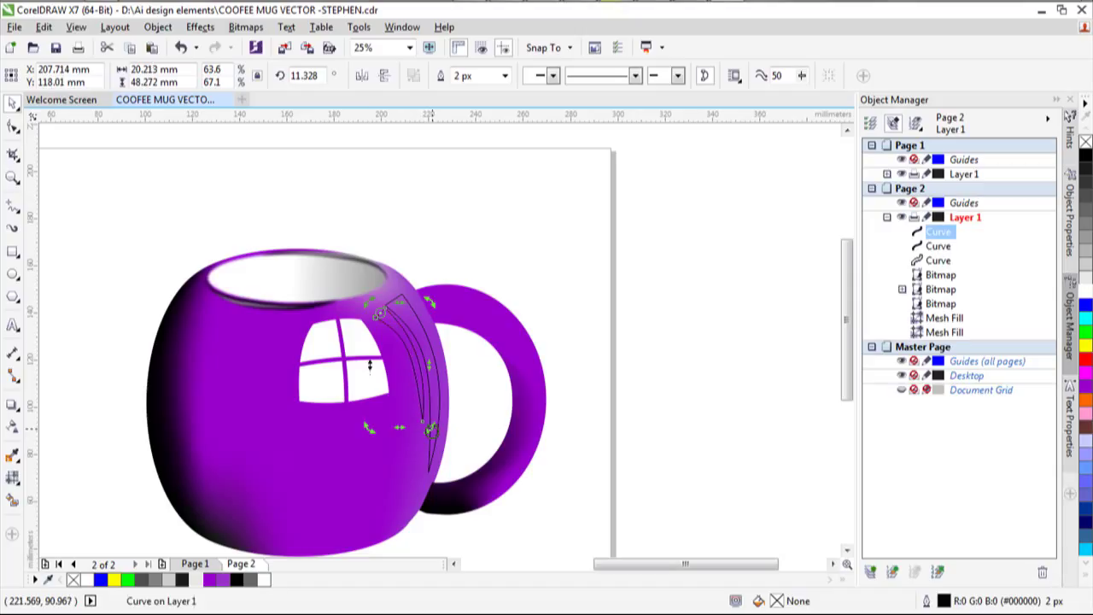
{"action": "left_click_drag", "start_coordinate": [386, 300], "coordinate": [389, 301]}
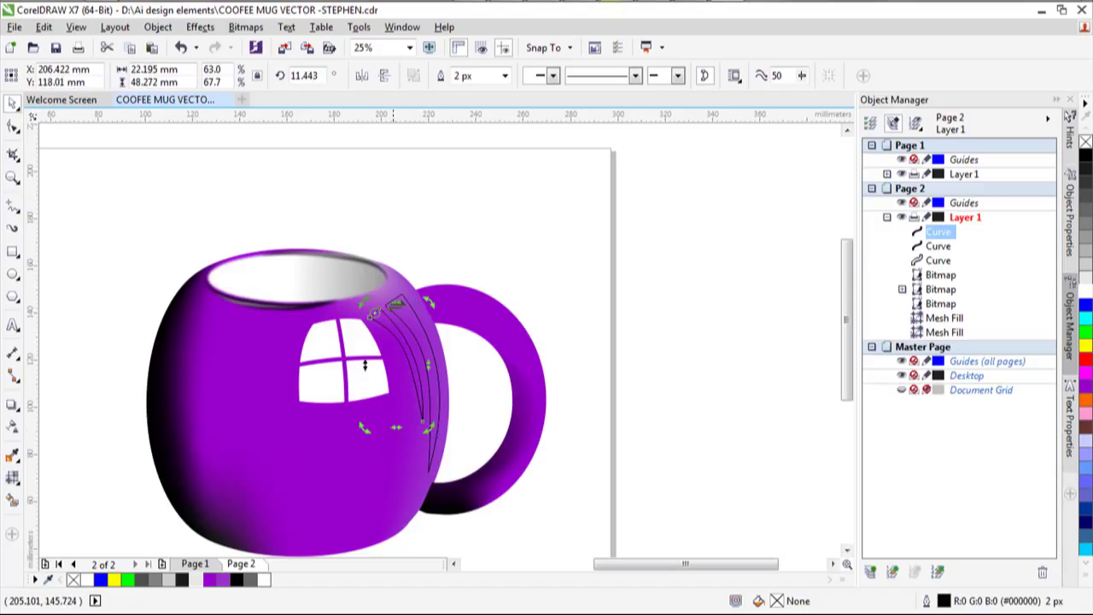
{"action": "left_click", "coordinate": [623, 353]}
{"action": "left_click", "coordinate": [410, 348]}
{"action": "mouse_move", "coordinate": [410, 347]}
{"action": "left_mouse_down"}
{"action": "mouse_move", "coordinate": [417, 357]}
{"action": "mouse_move", "coordinate": [412, 348]}
{"action": "left_mouse_up"}
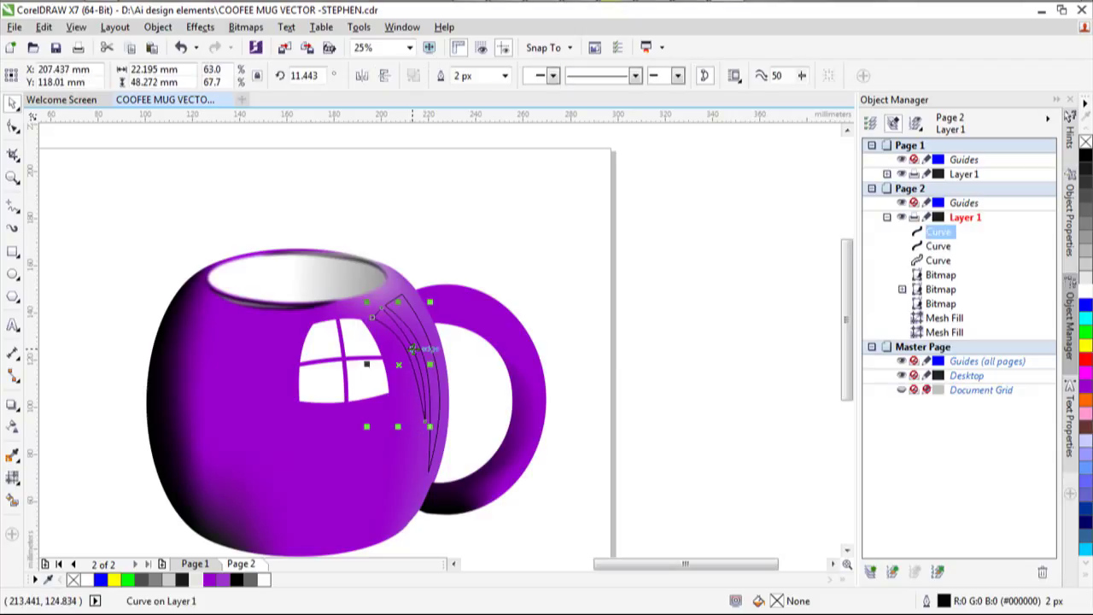
{"action": "left_click", "coordinate": [713, 444]}
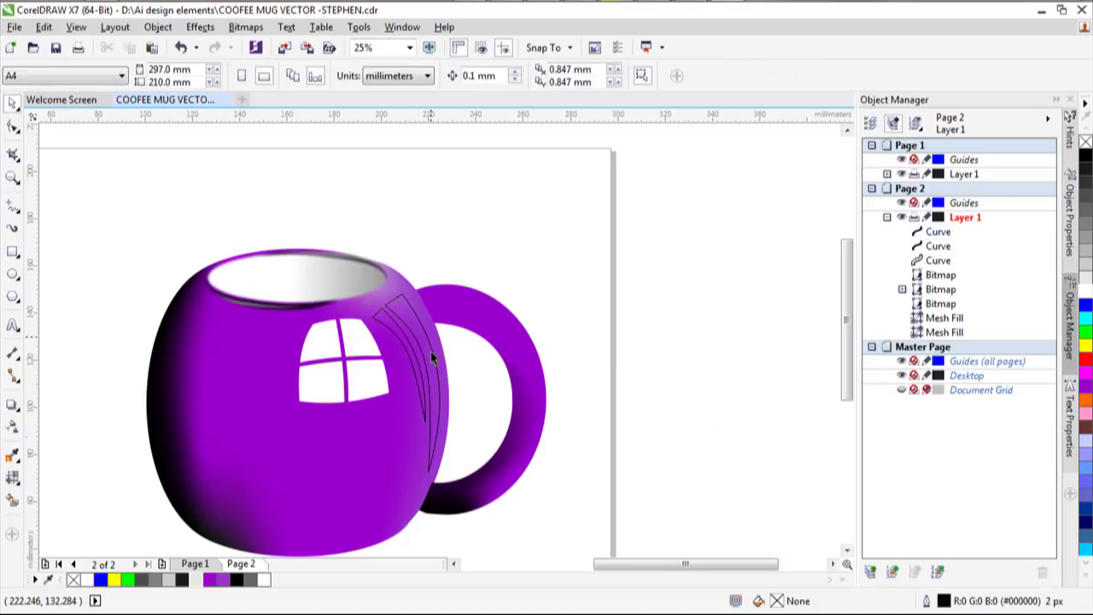
{"action": "left_click", "coordinate": [378, 317]}
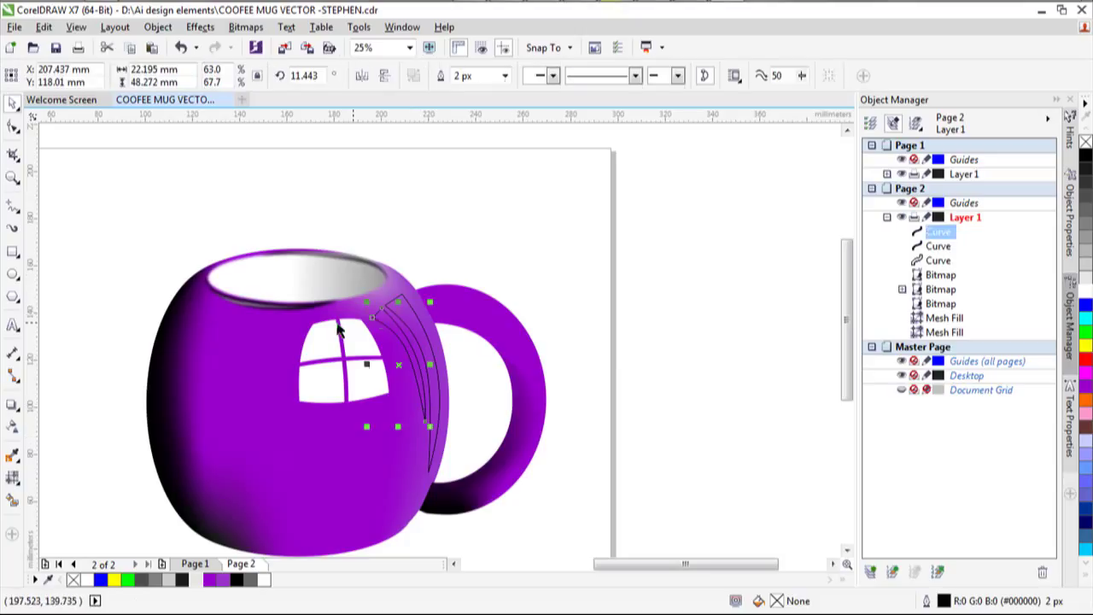
Drag the inner sliver's top node up and to the left with the Shape tool.
{"action": "left_click", "coordinate": [12, 126]}
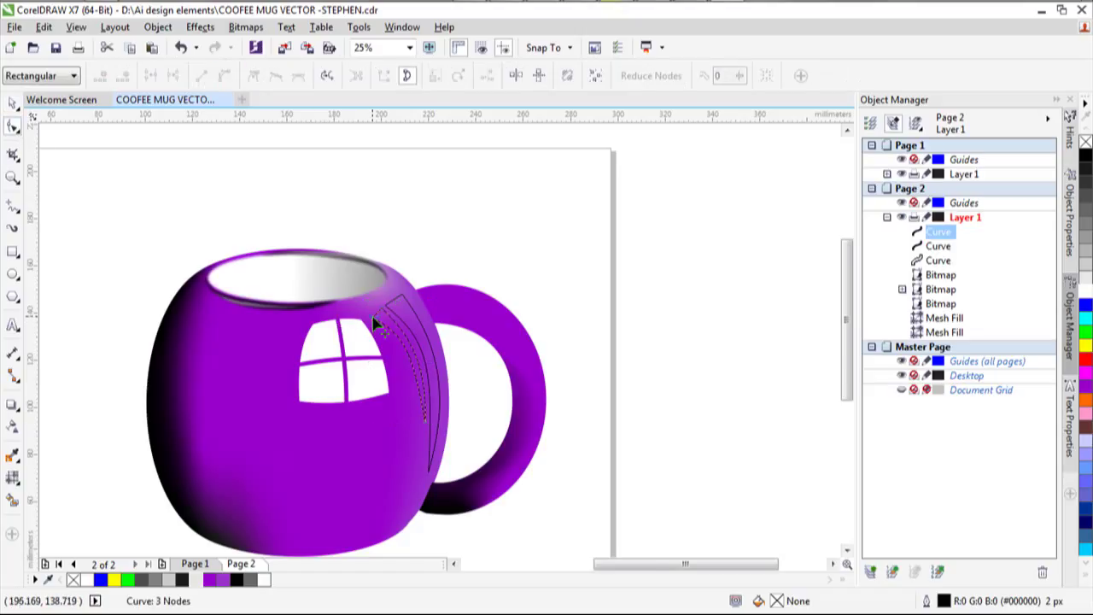
{"action": "scroll", "coordinate": [374, 324], "scroll_direction": "up", "scroll_amount": 4}
{"action": "left_click_drag", "start_coordinate": [376, 324], "coordinate": [355, 296]}
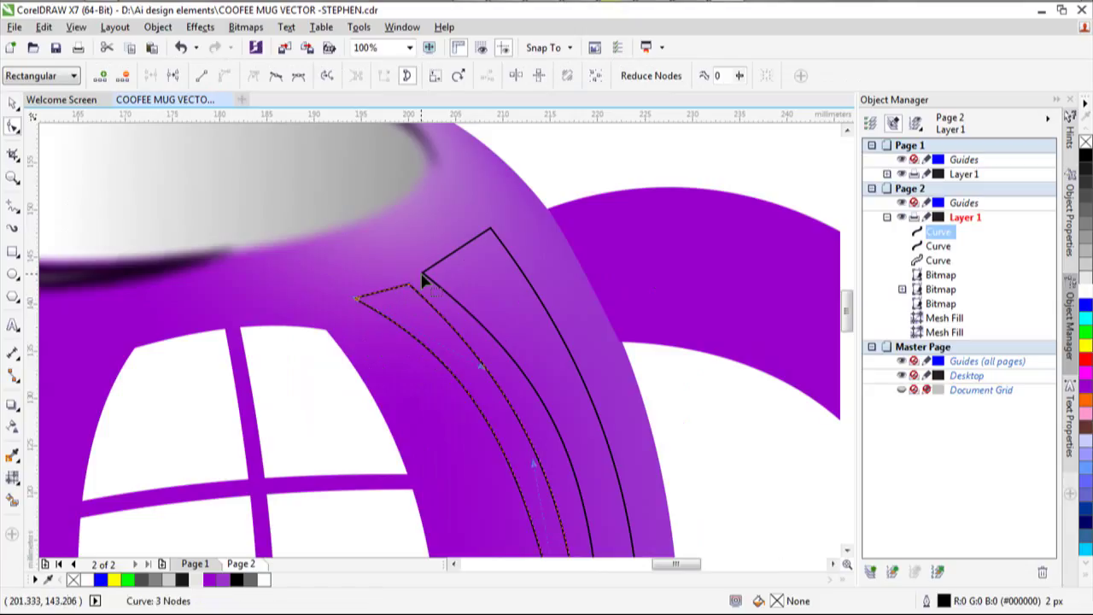
{"action": "left_click", "coordinate": [418, 275]}
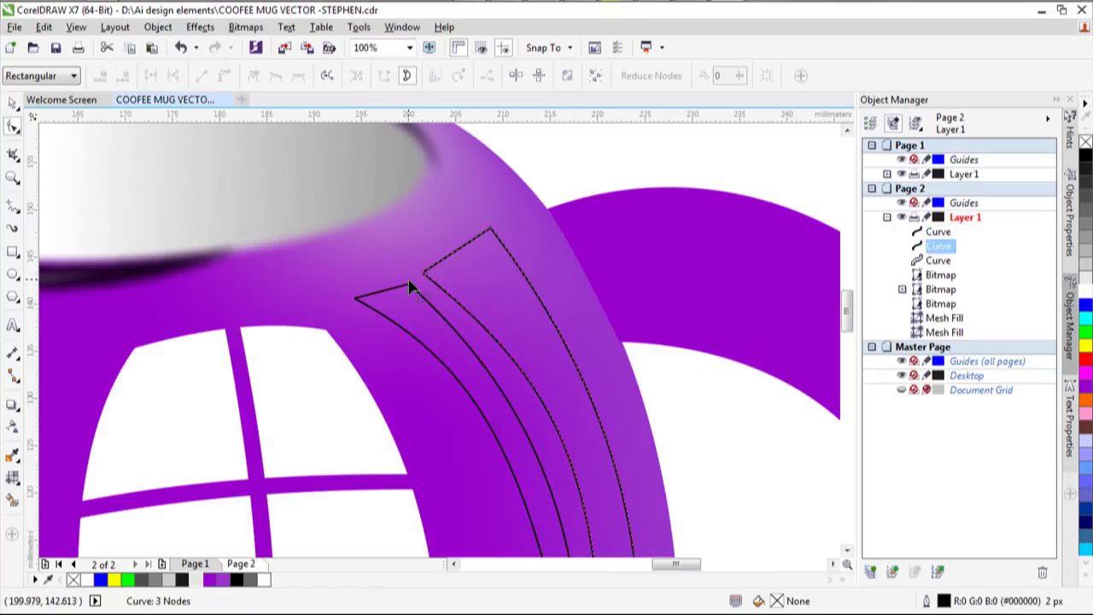
{"action": "left_click", "coordinate": [405, 292]}
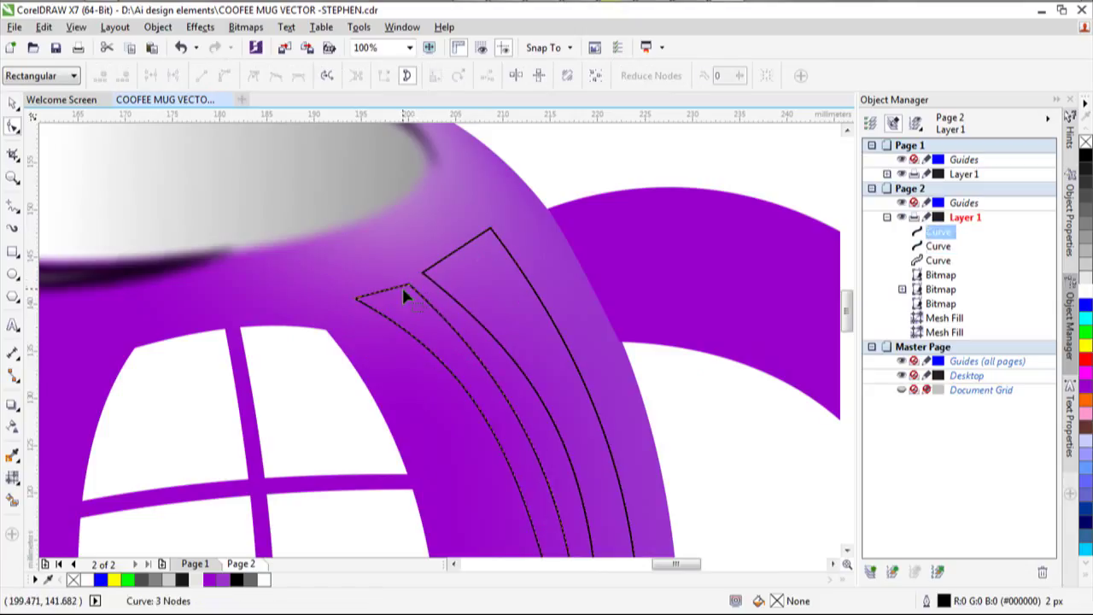
{"action": "scroll", "coordinate": [510, 291], "scroll_direction": "down", "scroll_amount": 4}
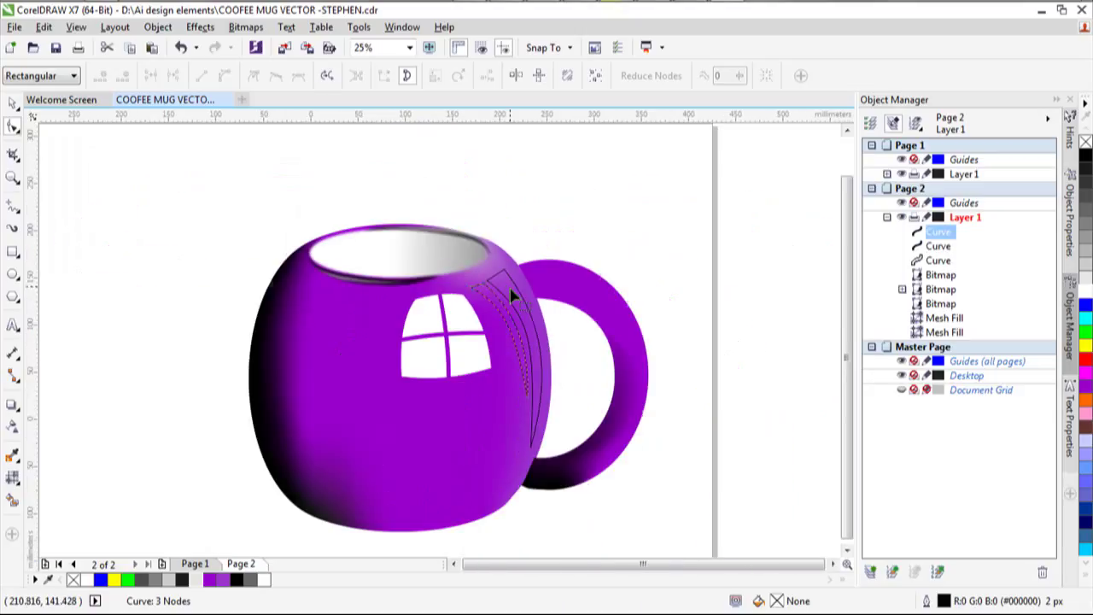
{"action": "scroll", "coordinate": [500, 292], "scroll_direction": "down", "scroll_amount": 2}
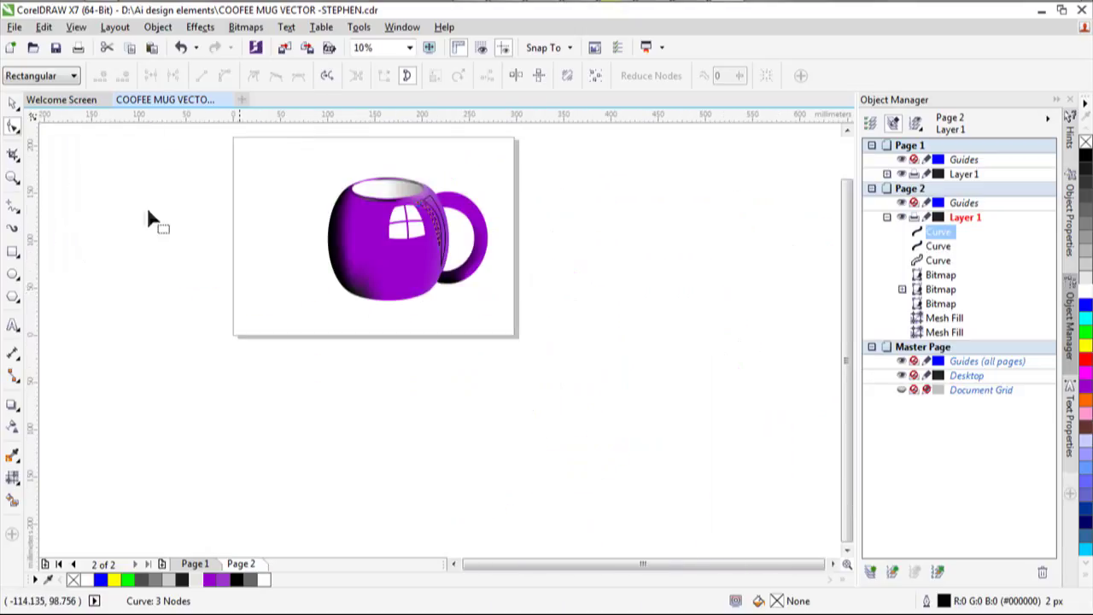
{"action": "left_click", "coordinate": [12, 104]}
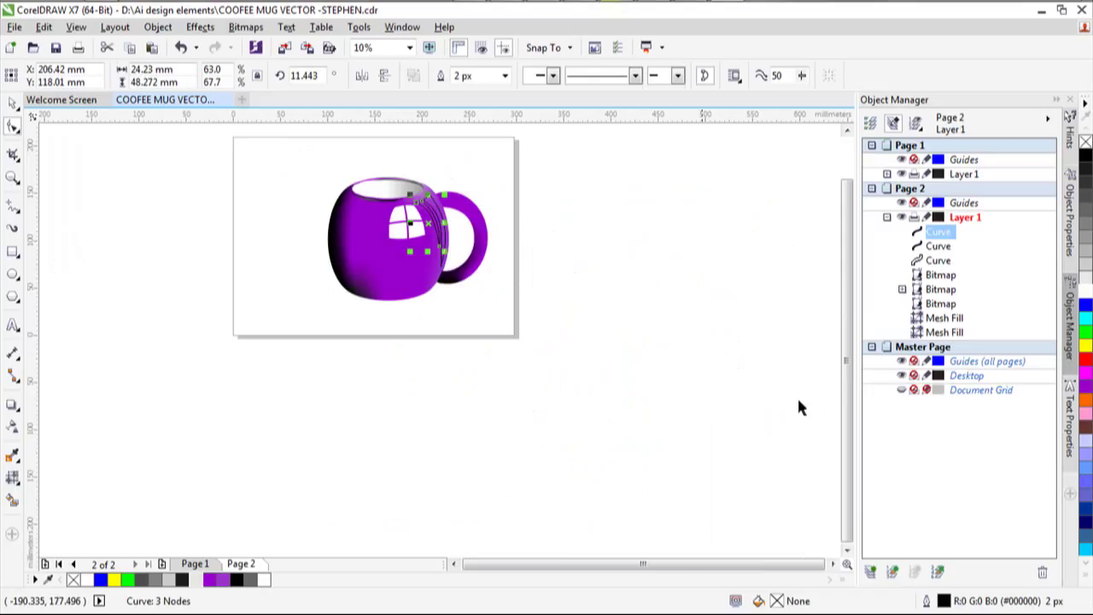
{"action": "left_click", "coordinate": [706, 410]}
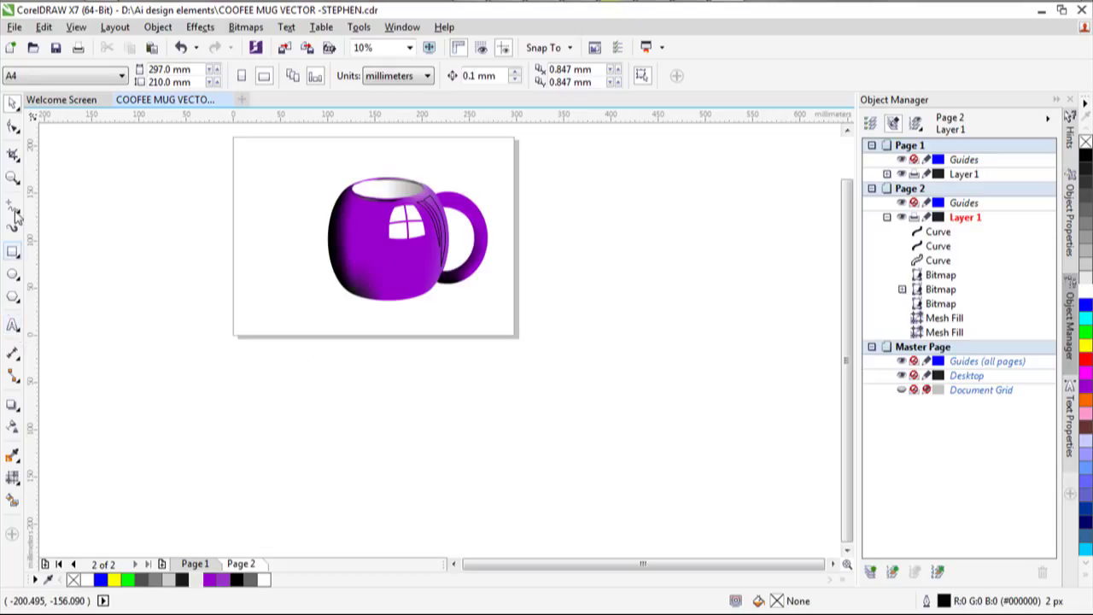
Draw a tall wavy freehand curve beside the mug, tweak its top nodes, and narrow it to 39.3% width.
{"action": "left_click", "coordinate": [12, 207]}
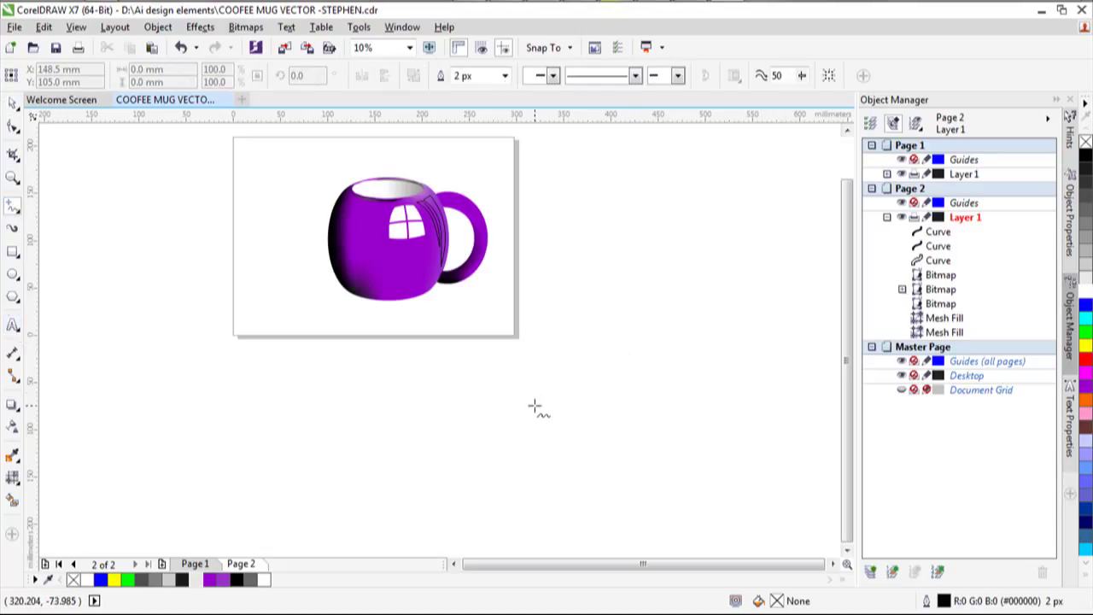
{"action": "mouse_move", "coordinate": [527, 432]}
{"action": "left_mouse_down"}
{"action": "mouse_move", "coordinate": [552, 378]}
{"action": "mouse_move", "coordinate": [578, 387]}
{"action": "mouse_move", "coordinate": [616, 258]}
{"action": "mouse_move", "coordinate": [628, 241]}
{"action": "mouse_move", "coordinate": [637, 246]}
{"action": "mouse_move", "coordinate": [685, 334]}
{"action": "mouse_move", "coordinate": [693, 455]}
{"action": "mouse_move", "coordinate": [646, 481]}
{"action": "mouse_move", "coordinate": [604, 462]}
{"action": "mouse_move", "coordinate": [556, 468]}
{"action": "mouse_move", "coordinate": [528, 434]}
{"action": "left_mouse_up"}
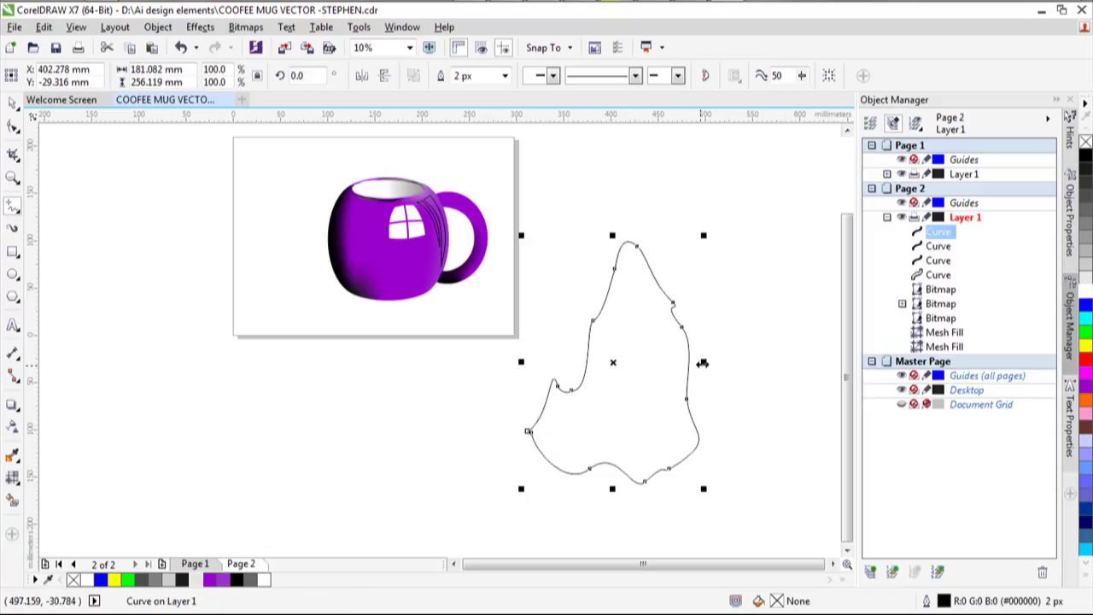
{"action": "left_click", "coordinate": [12, 126]}
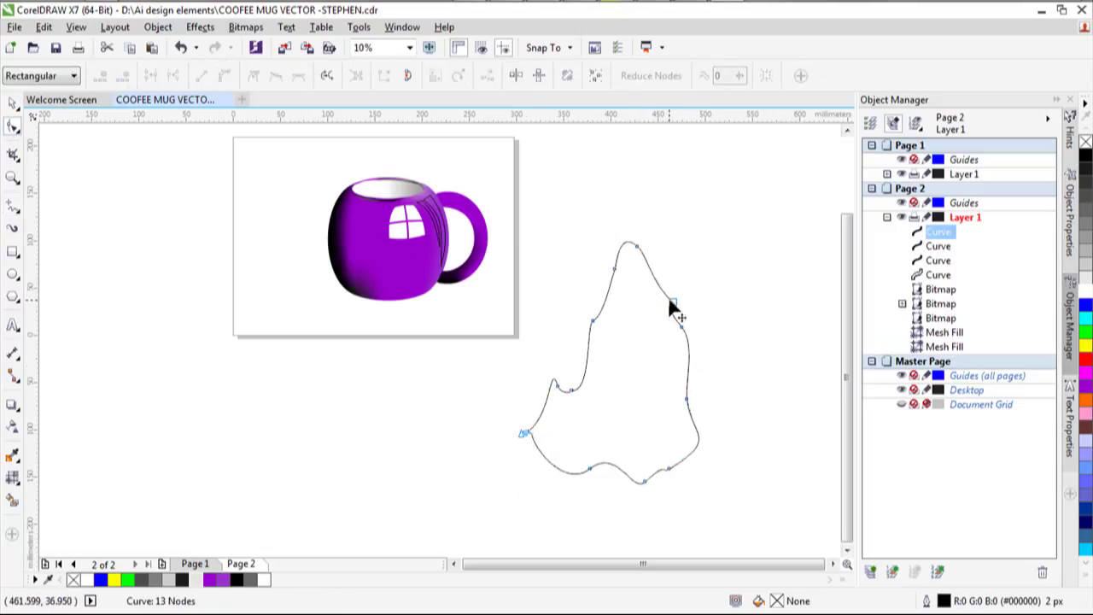
{"action": "left_click", "coordinate": [680, 327]}
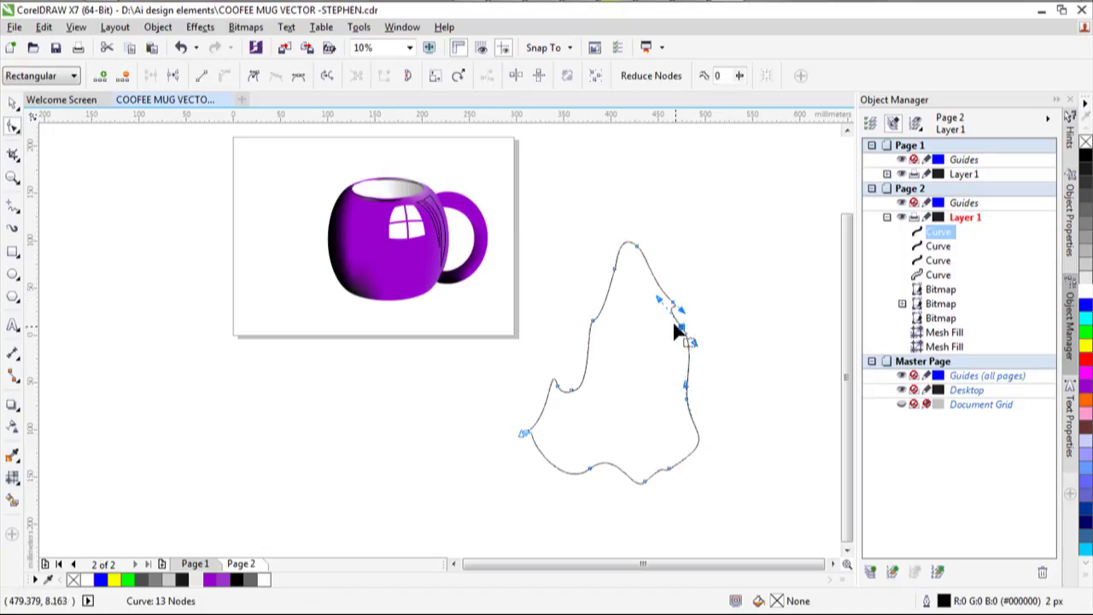
{"action": "left_click_drag", "start_coordinate": [662, 308], "coordinate": [657, 251]}
{"action": "left_click", "coordinate": [650, 261]}
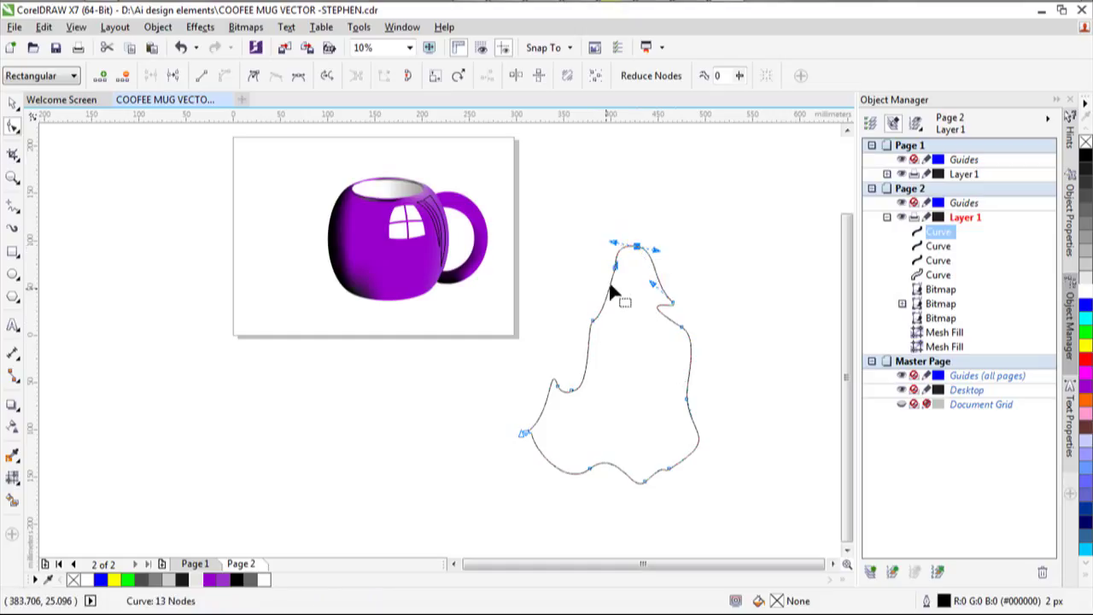
{"action": "left_click", "coordinate": [11, 103]}
{"action": "left_click_drag", "start_coordinate": [702, 362], "coordinate": [523, 350]}
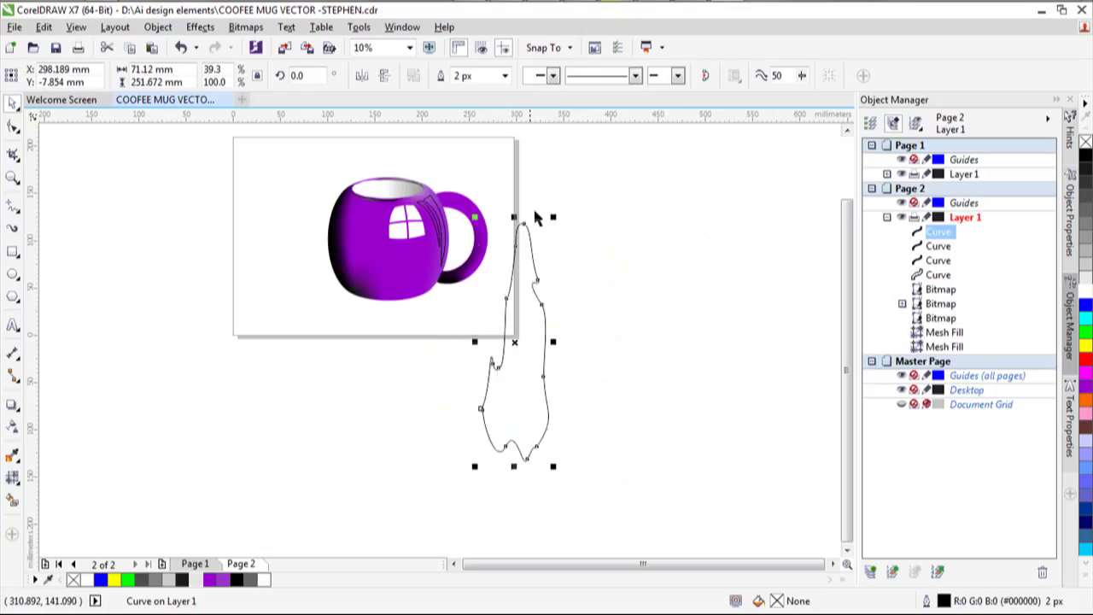
Scale the wavy curve to 15.556 × 79.248 mm and stretch it along the mug's right side.
{"action": "left_click_drag", "start_coordinate": [514, 217], "coordinate": [515, 328]}
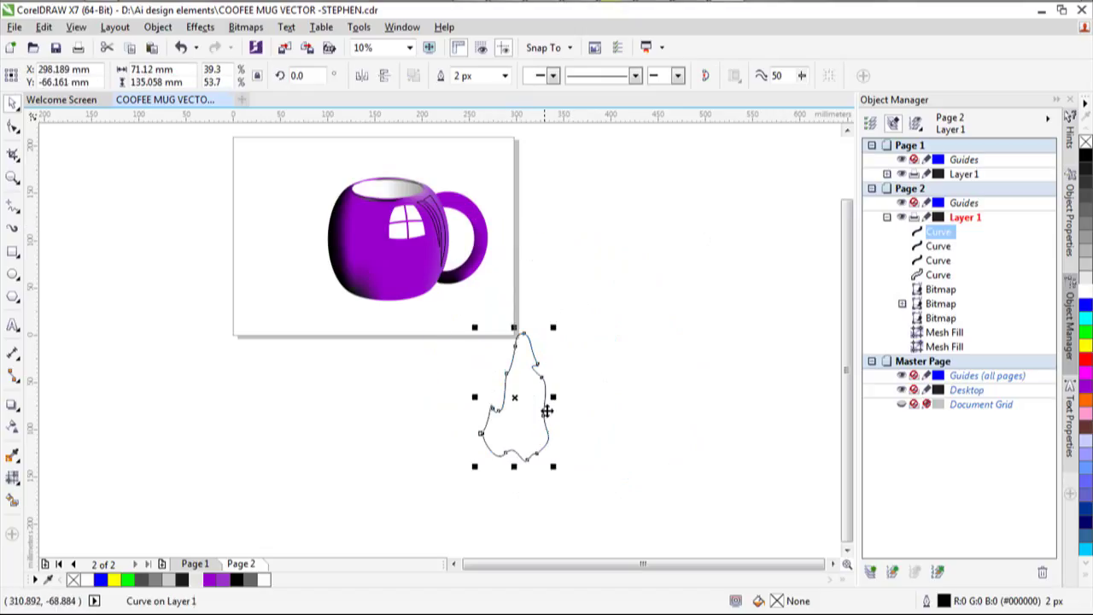
{"action": "left_click_drag", "start_coordinate": [552, 397], "coordinate": [578, 348]}
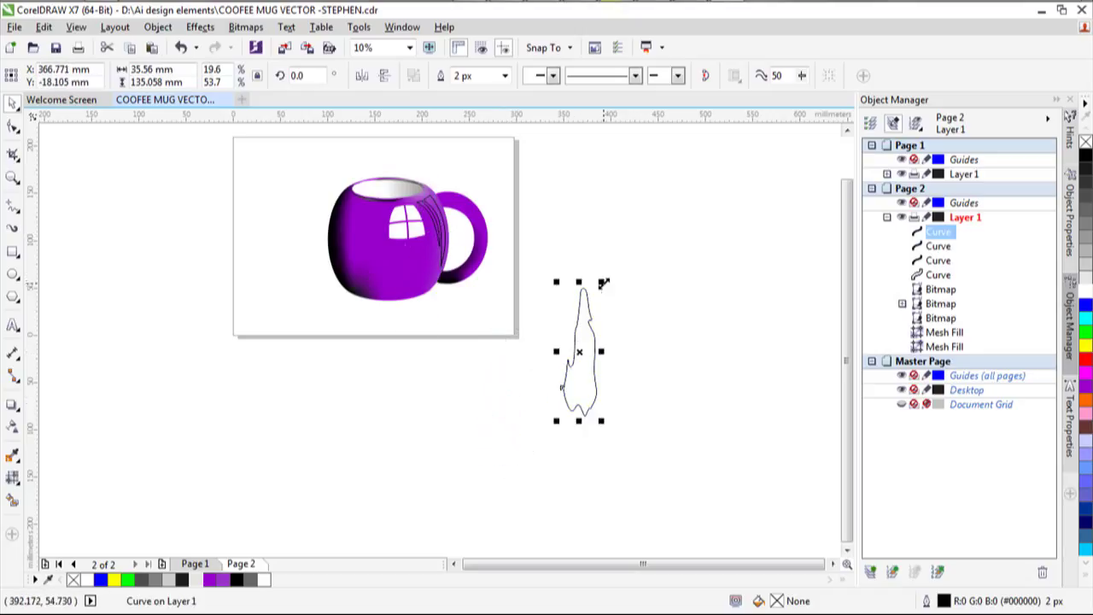
{"action": "left_click_drag", "start_coordinate": [598, 285], "coordinate": [397, 214]}
{"action": "scroll", "coordinate": [442, 271], "scroll_direction": "up", "scroll_amount": 3}
{"action": "scroll", "coordinate": [388, 268], "scroll_direction": "down", "scroll_amount": 1}
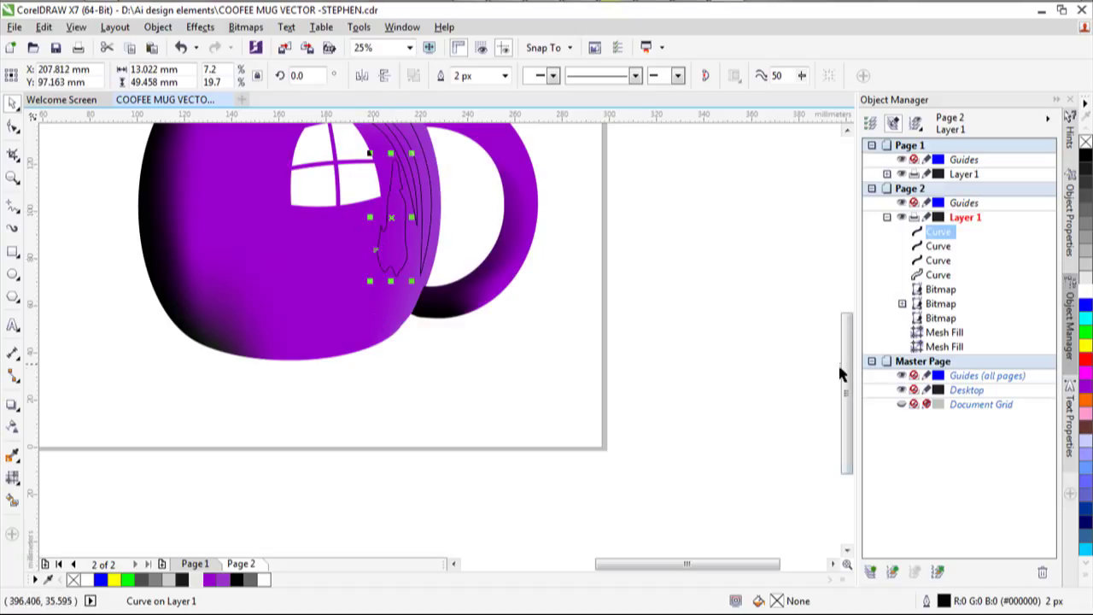
{"action": "left_click_drag", "start_coordinate": [843, 371], "coordinate": [839, 329]}
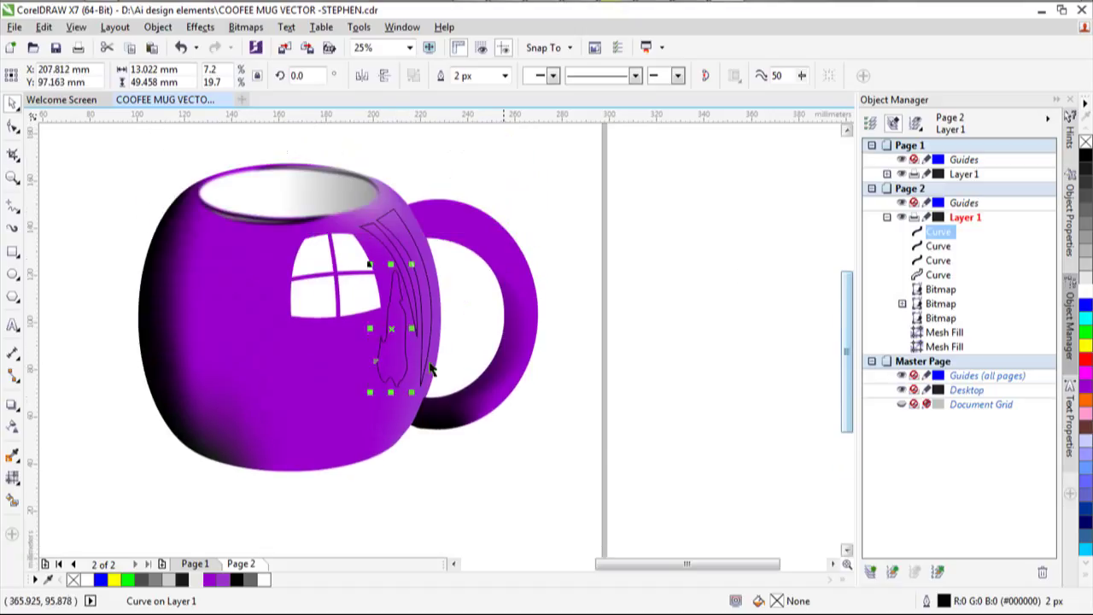
{"action": "left_click_drag", "start_coordinate": [390, 393], "coordinate": [364, 446]}
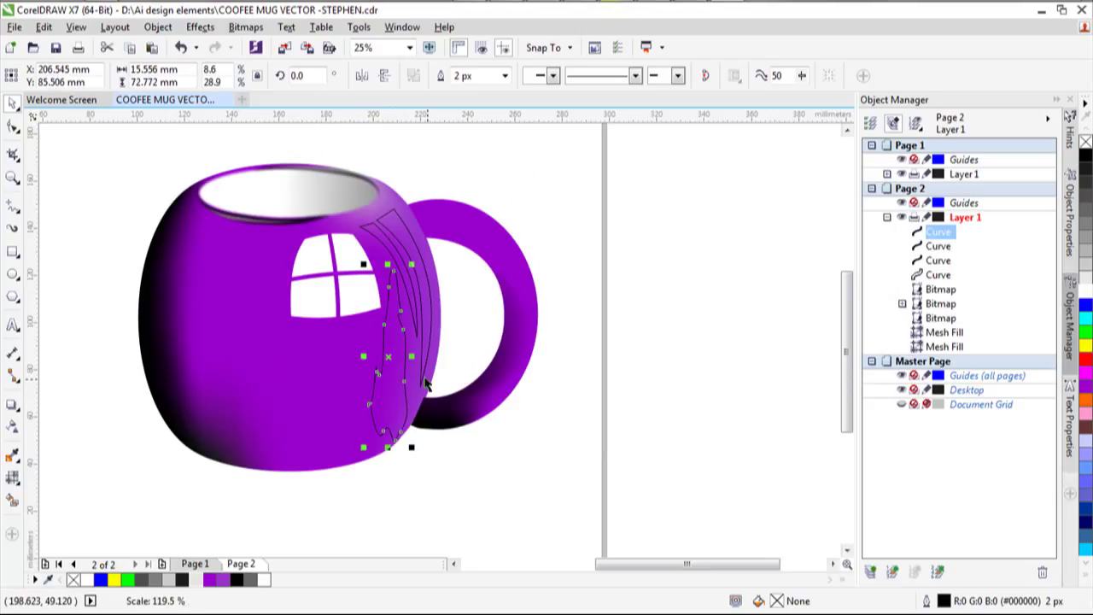
{"action": "double_click", "coordinate": [395, 270]}
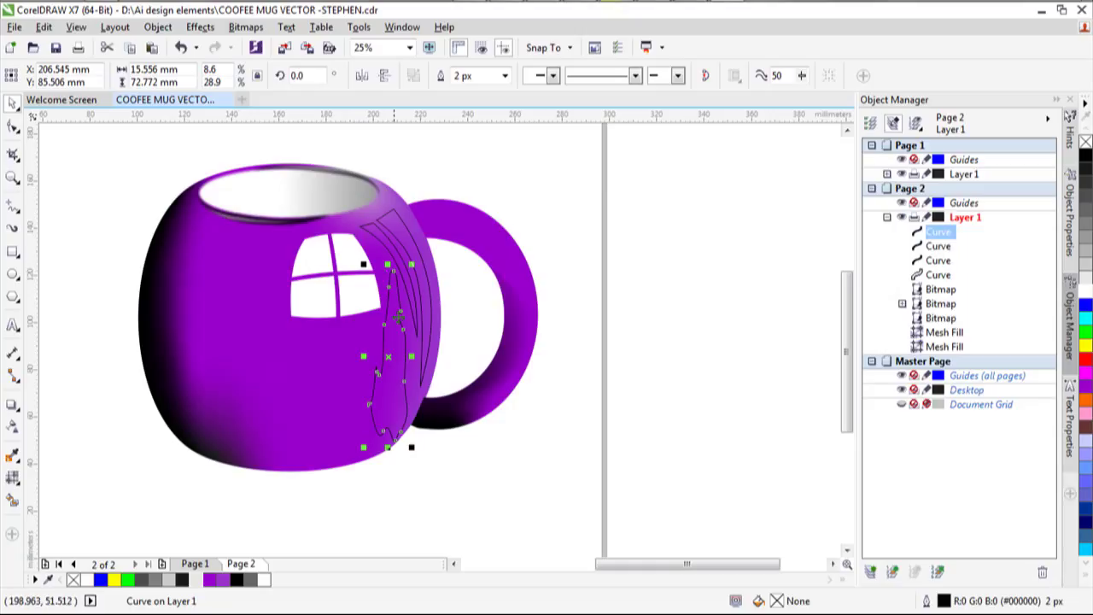
{"action": "left_click_drag", "start_coordinate": [389, 257], "coordinate": [390, 246]}
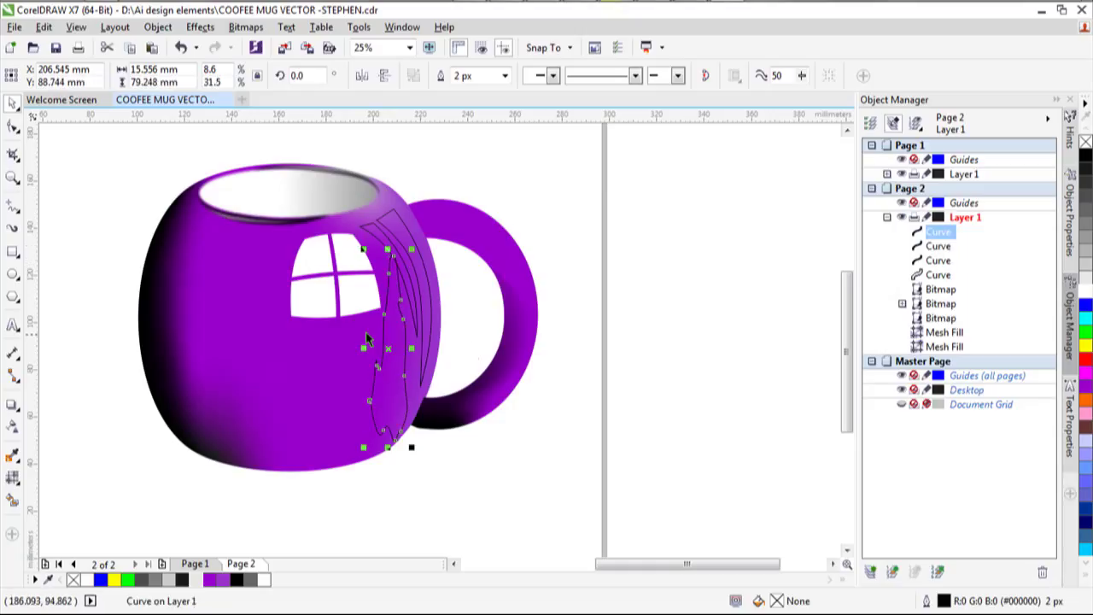
Apply an envelope to the wavy curve and inspect its envelope node options.
{"action": "left_click", "coordinate": [14, 407]}
{"action": "left_click", "coordinate": [81, 474]}
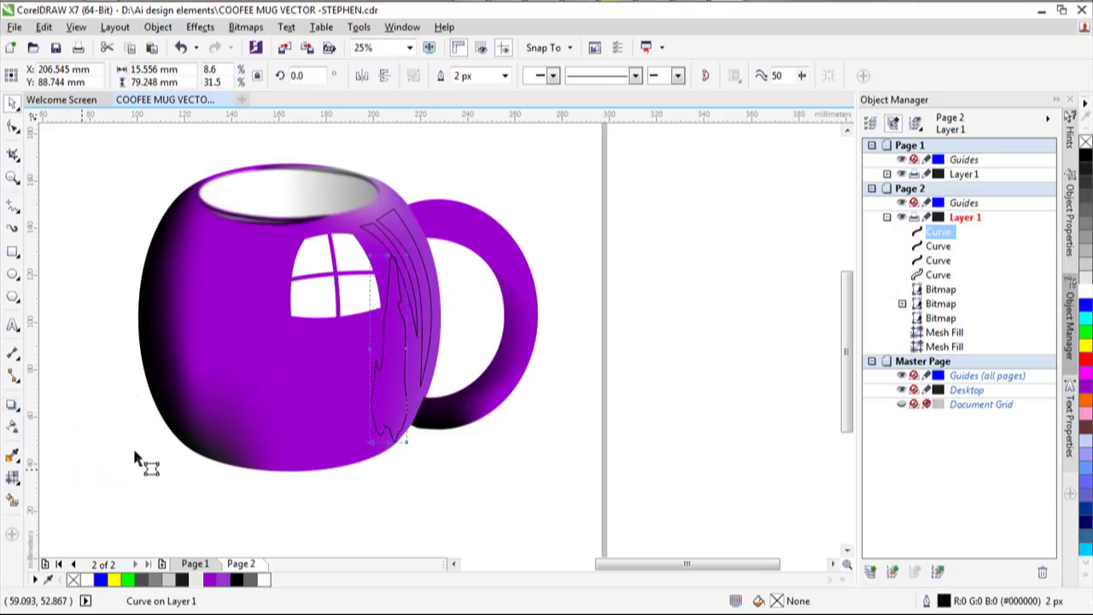
{"action": "left_click", "coordinate": [380, 261]}
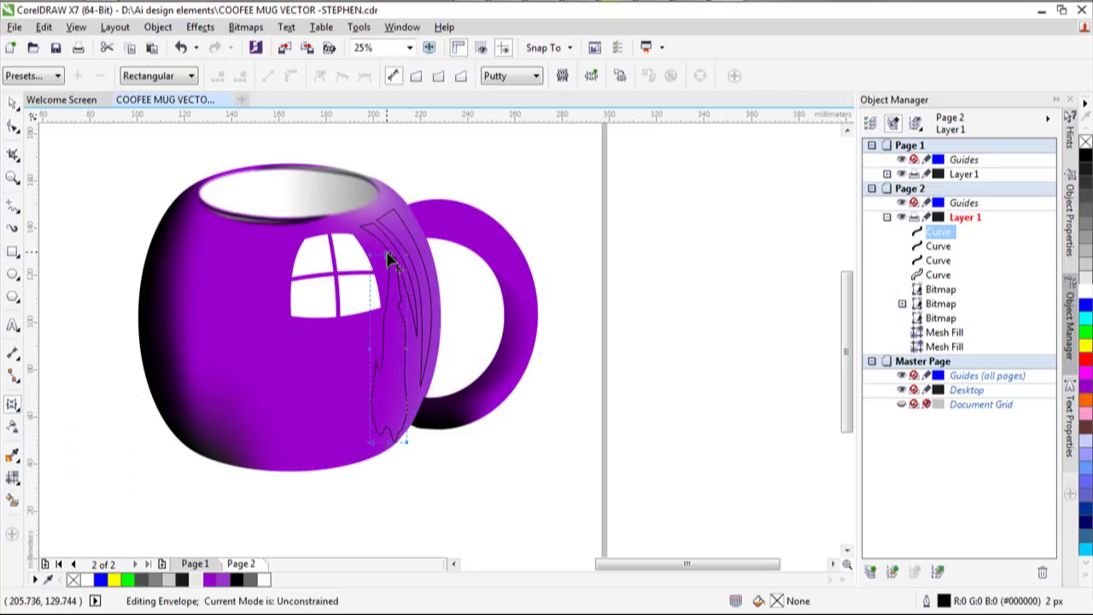
{"action": "right_click", "coordinate": [384, 260]}
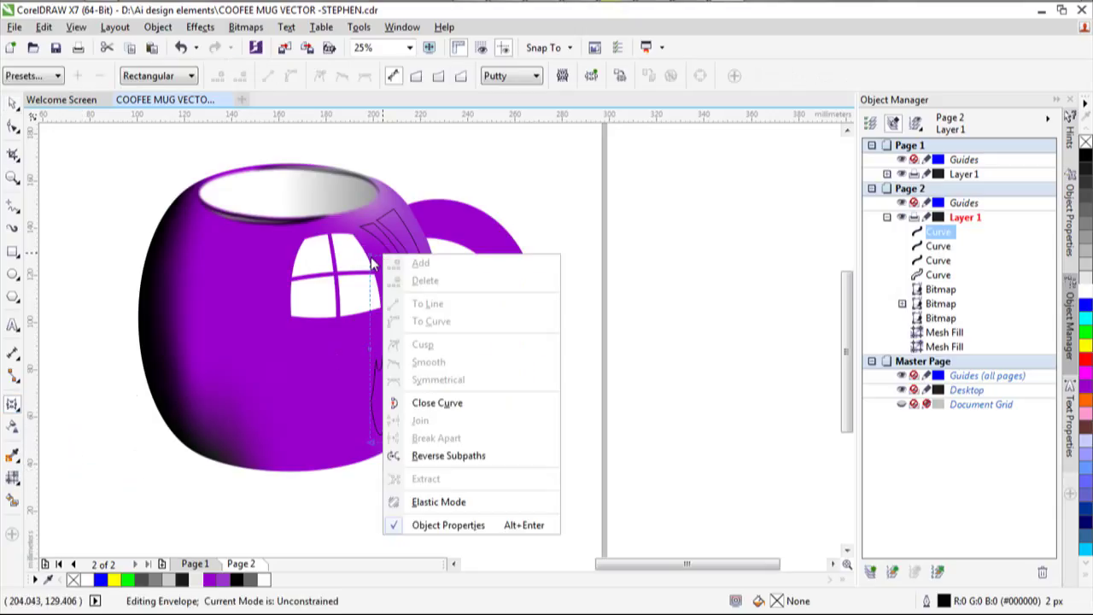
{"action": "key", "text": "Escape"}
{"action": "left_click", "coordinate": [390, 259]}
{"action": "right_click", "coordinate": [390, 262]}
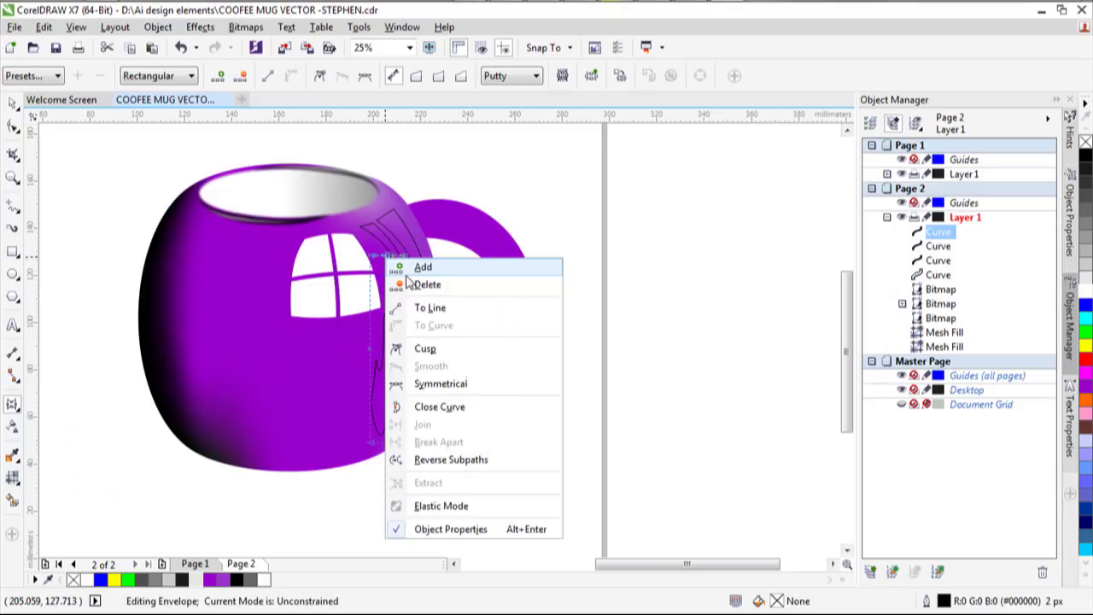
{"action": "key", "text": "Escape"}
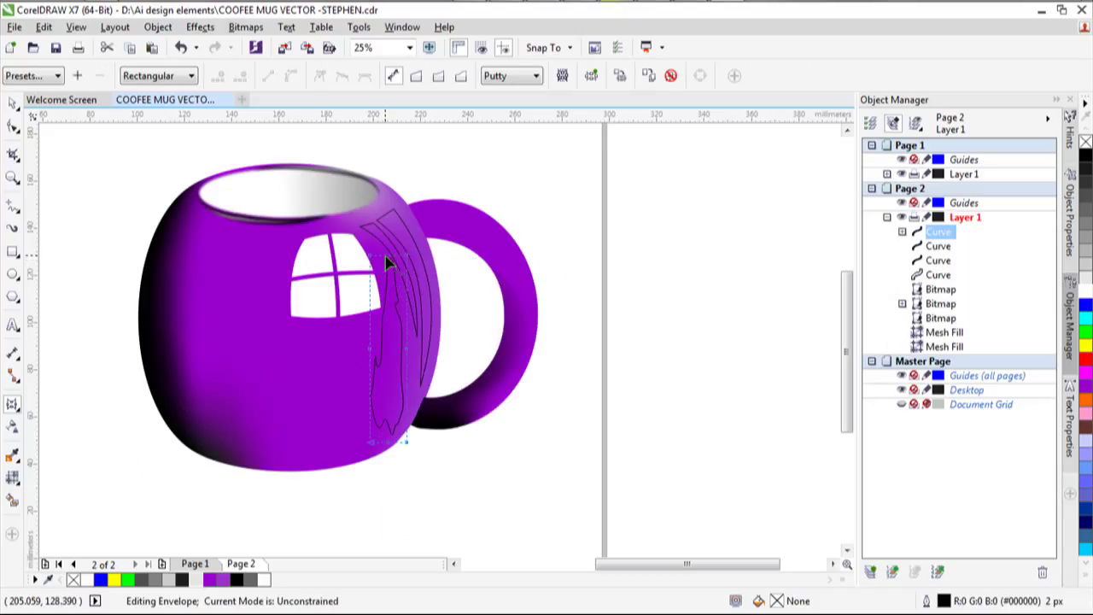
Make the envelope's left edge curved and remove two left-edge envelope nodes.
{"action": "left_click", "coordinate": [385, 262]}
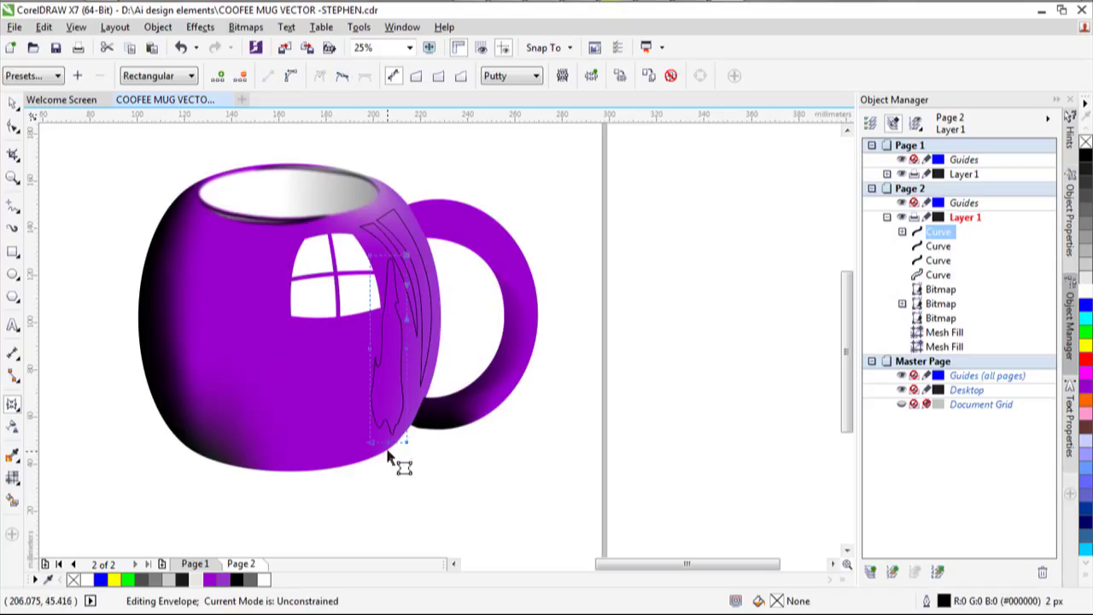
{"action": "left_click", "coordinate": [389, 445]}
{"action": "right_click", "coordinate": [389, 447]}
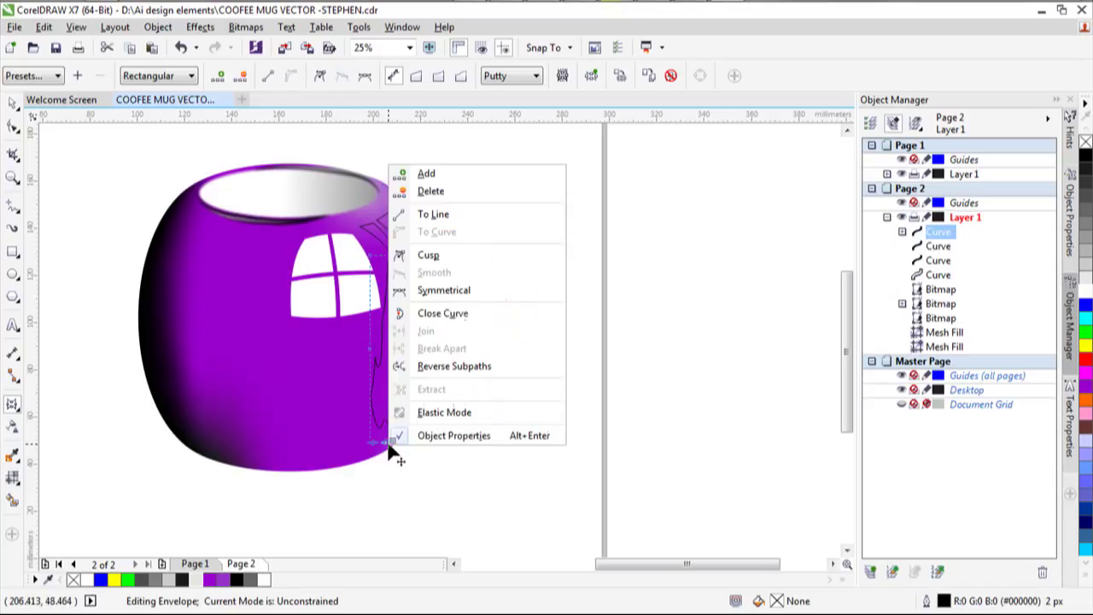
{"action": "left_click", "coordinate": [443, 215]}
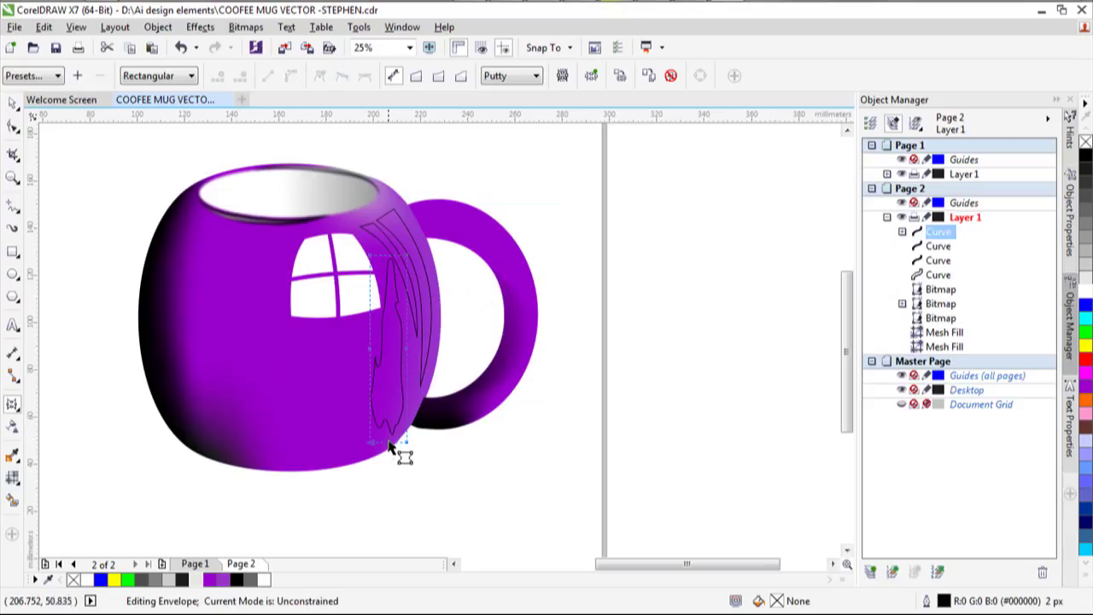
{"action": "left_click", "coordinate": [388, 443]}
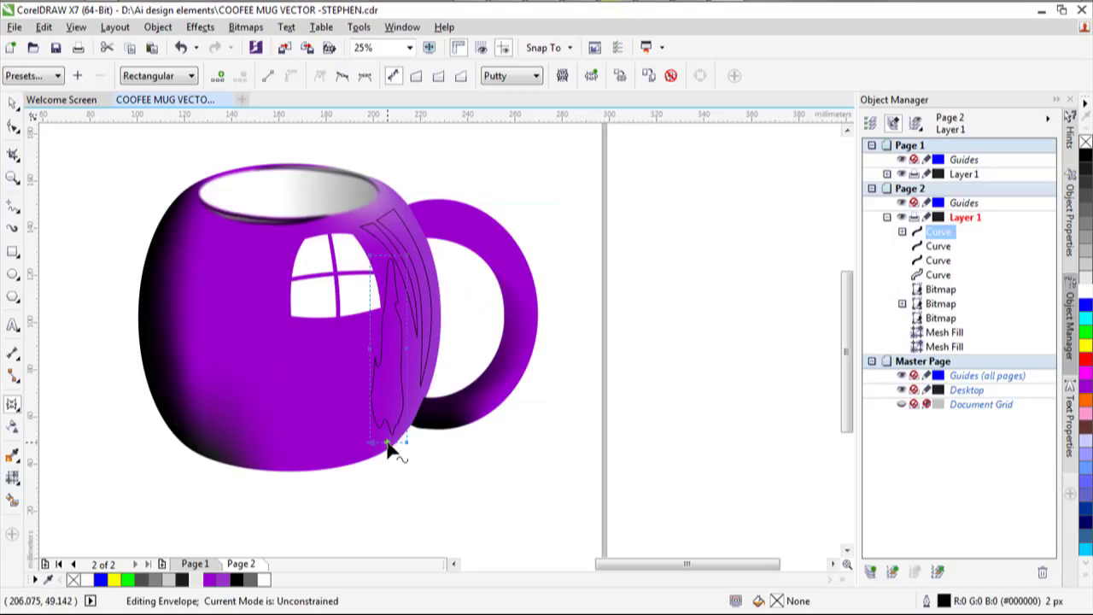
{"action": "left_click", "coordinate": [267, 76]}
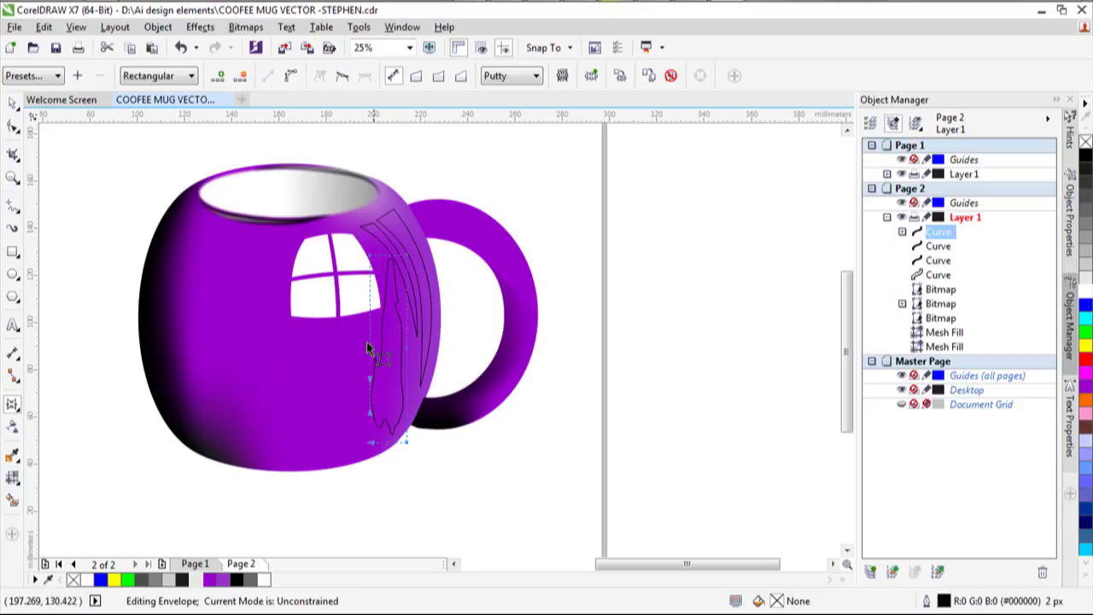
{"action": "right_click", "coordinate": [373, 357]}
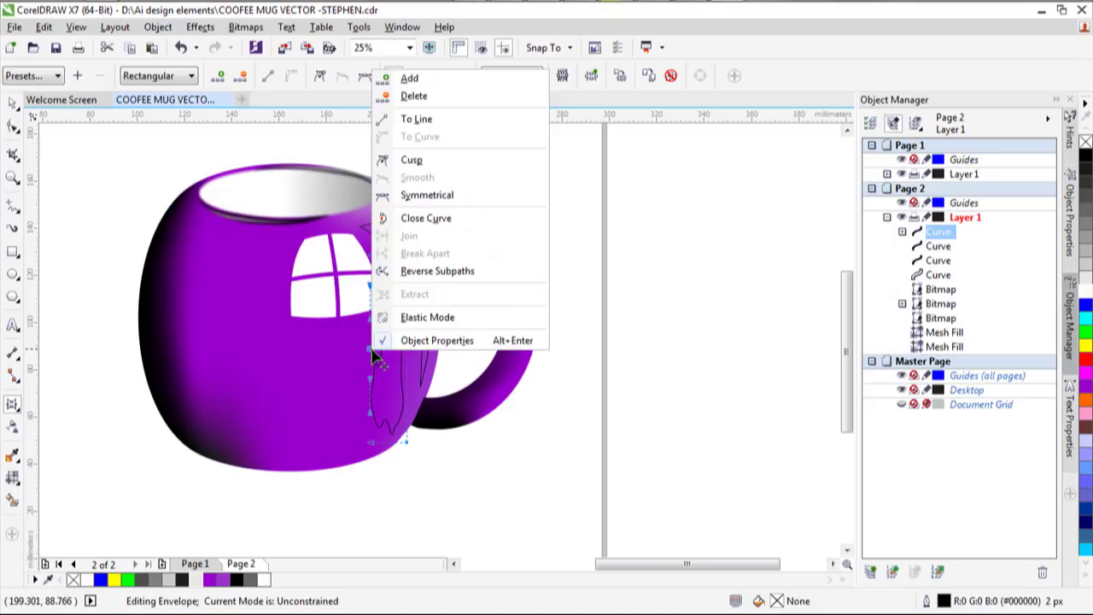
{"action": "left_click", "coordinate": [415, 96]}
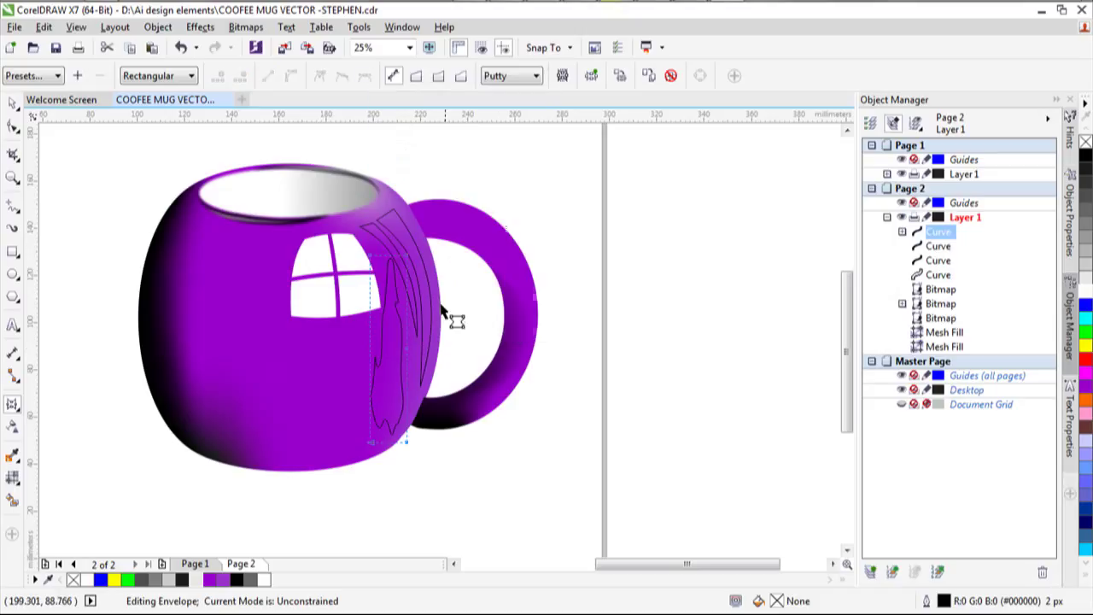
{"action": "right_click", "coordinate": [413, 345]}
{"action": "left_click", "coordinate": [417, 93]}
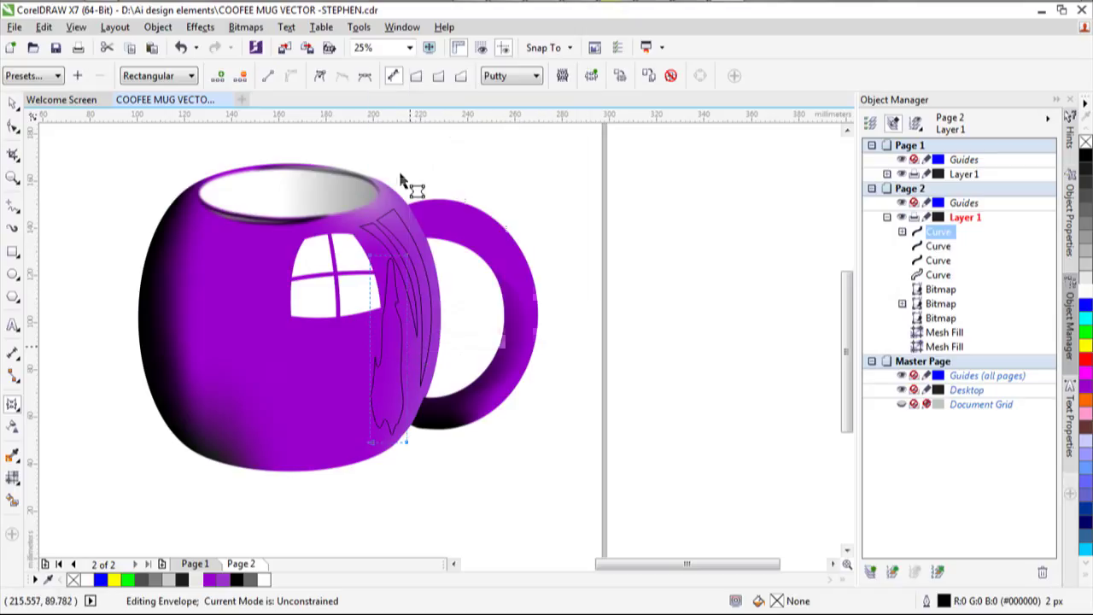
Drag the envelope nodes so the curve arcs from the window highlight down the mug's side.
{"action": "left_click_drag", "start_coordinate": [363, 256], "coordinate": [386, 273]}
{"action": "left_click", "coordinate": [415, 305]}
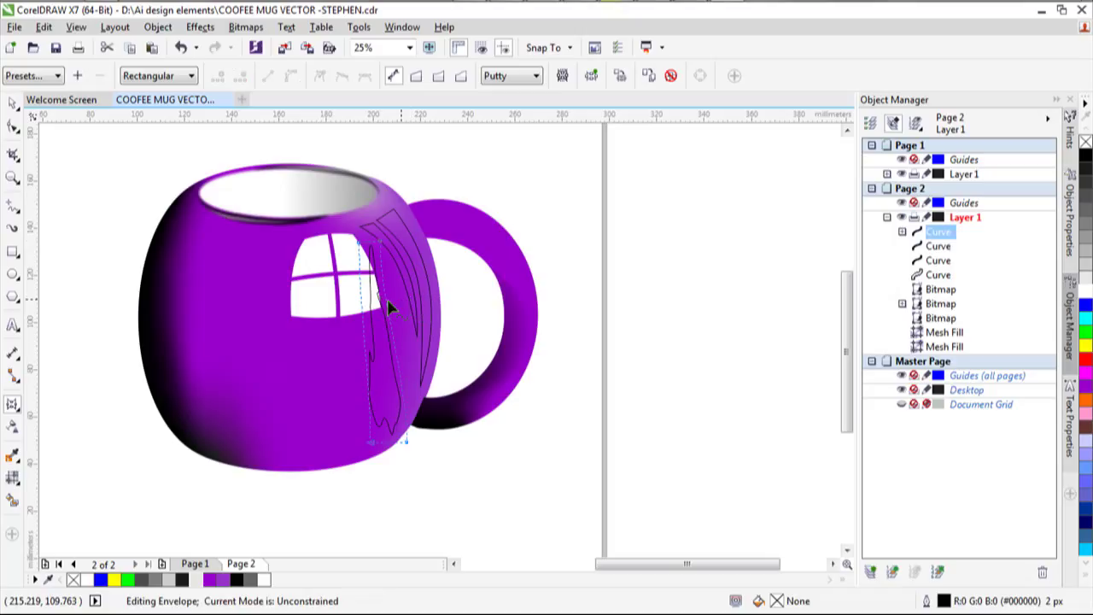
{"action": "left_click", "coordinate": [381, 245]}
{"action": "left_click_drag", "start_coordinate": [382, 303], "coordinate": [407, 371]}
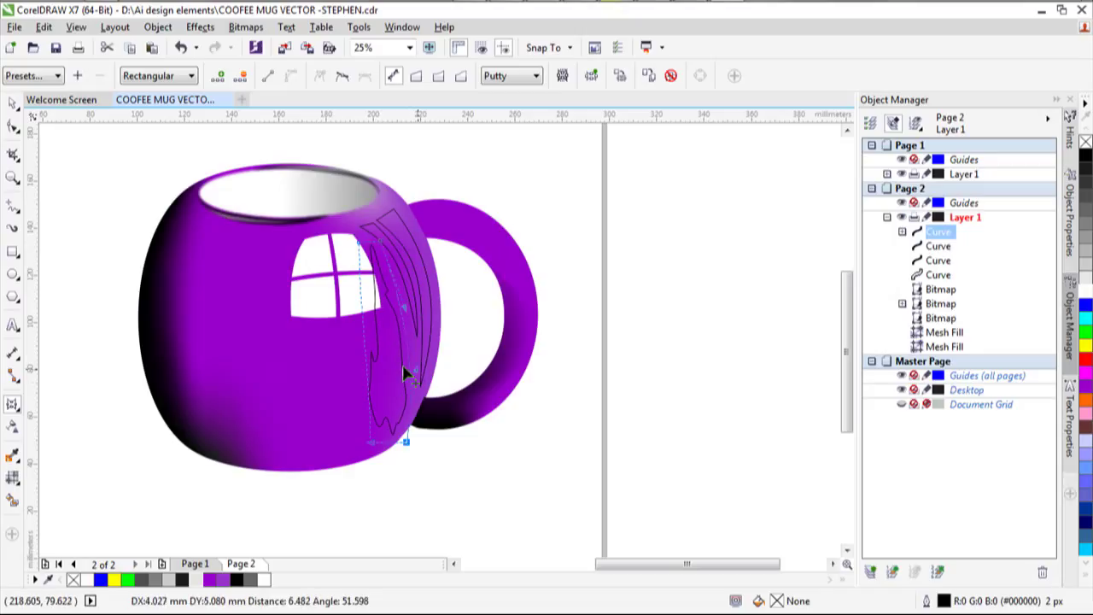
{"action": "left_click", "coordinate": [360, 247]}
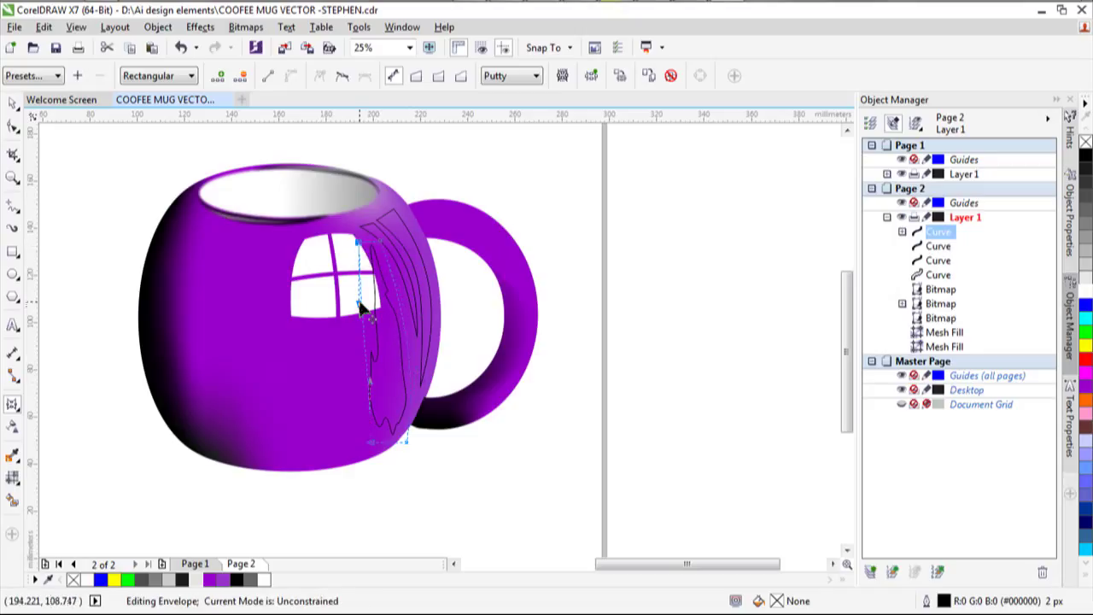
{"action": "left_click_drag", "start_coordinate": [360, 307], "coordinate": [384, 322]}
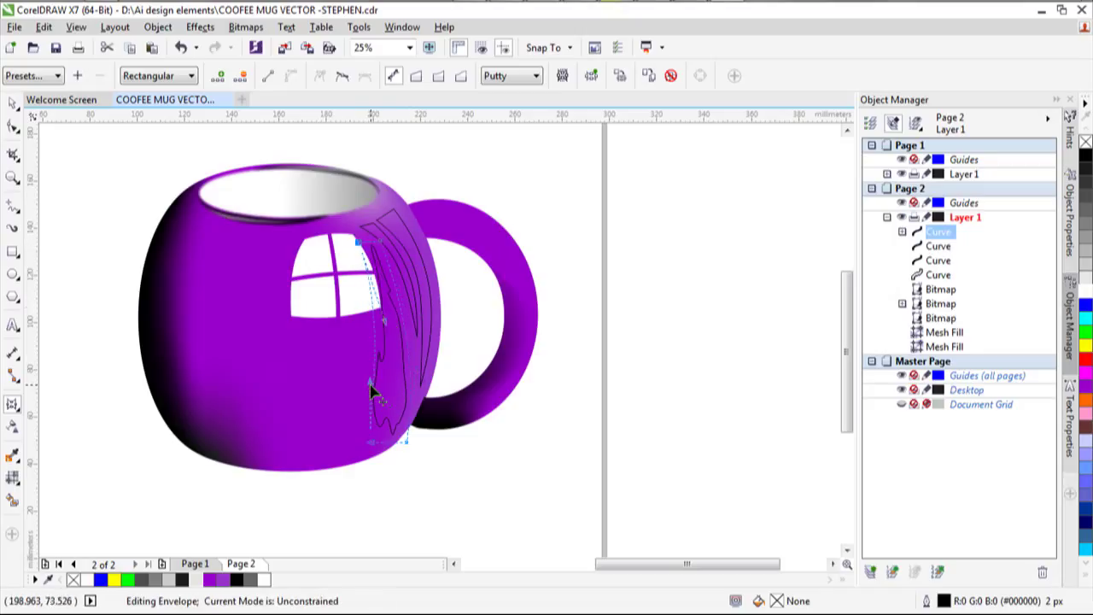
{"action": "left_click_drag", "start_coordinate": [372, 391], "coordinate": [378, 455]}
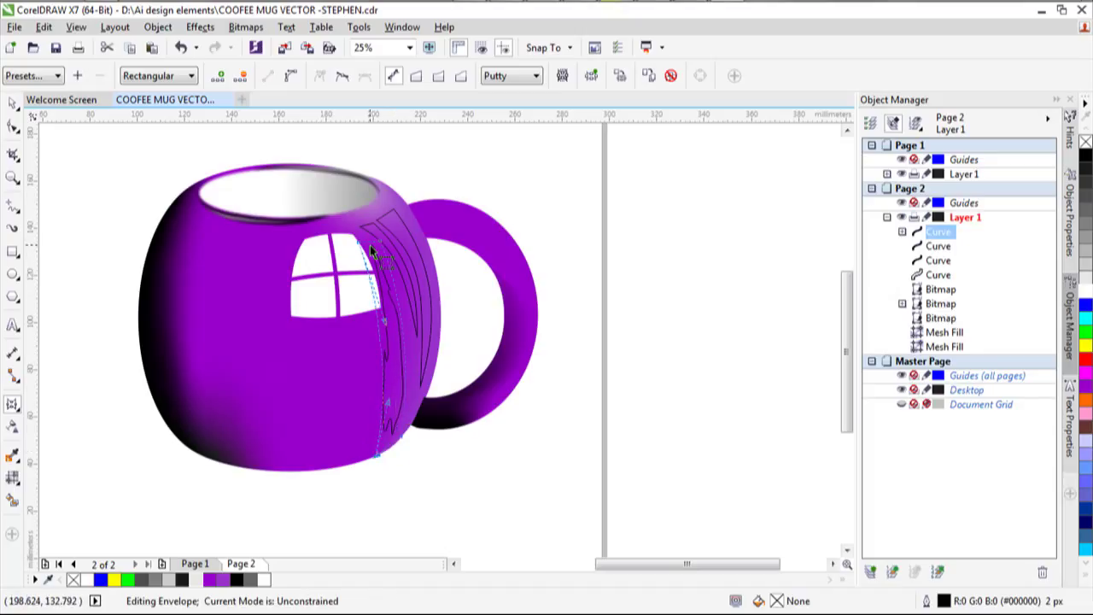
{"action": "left_click_drag", "start_coordinate": [361, 244], "coordinate": [353, 245]}
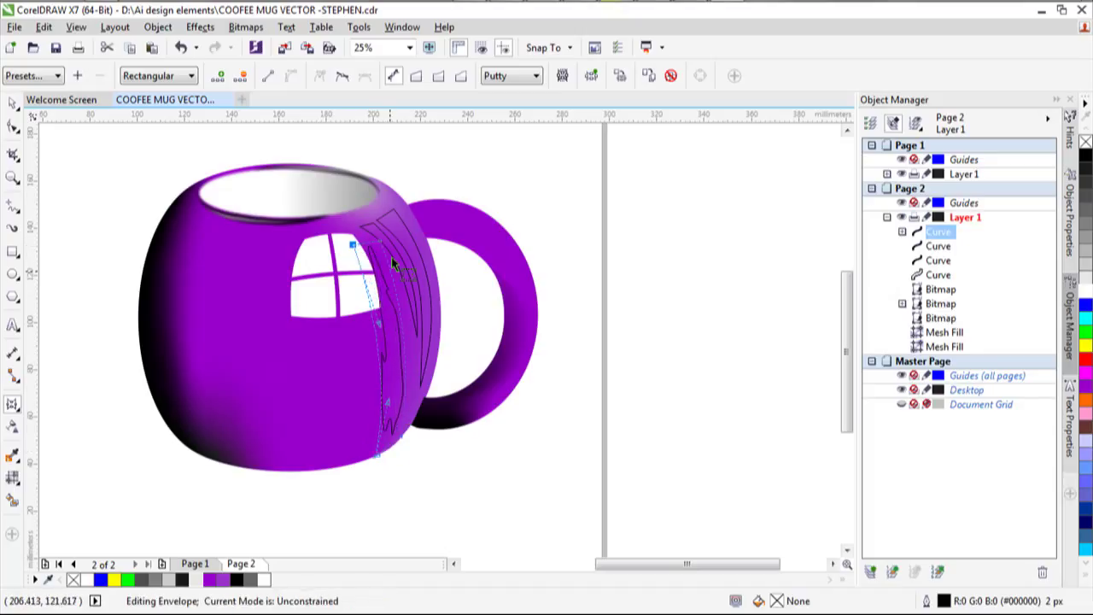
{"action": "left_click_drag", "start_coordinate": [403, 438], "coordinate": [407, 431]}
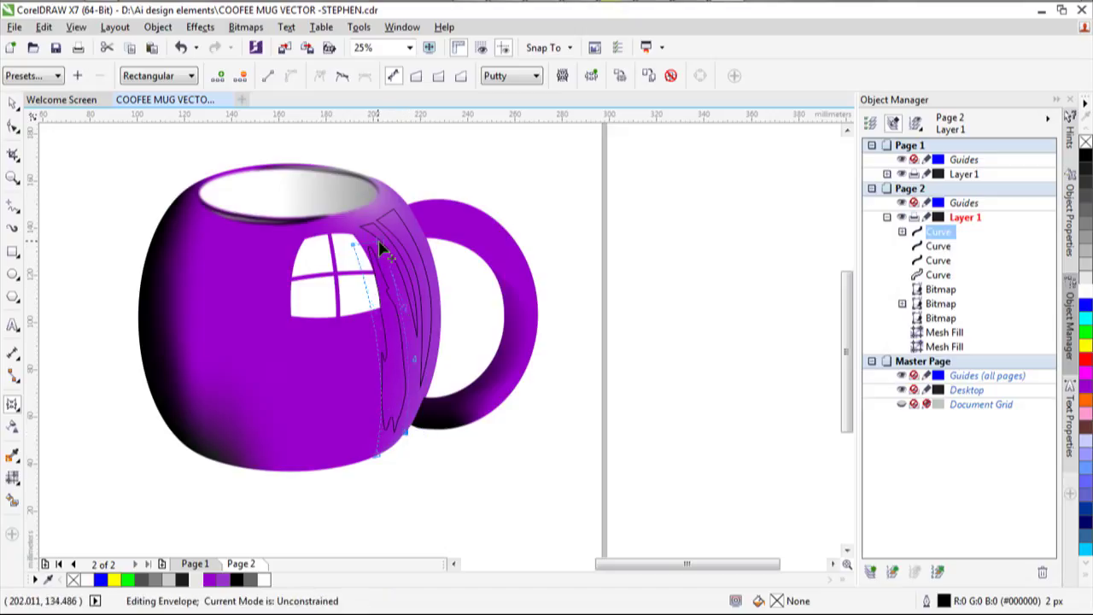
Fill the first side reflection stripe white and select the second stripe.
{"action": "left_click", "coordinate": [13, 102]}
{"action": "left_click", "coordinate": [126, 200]}
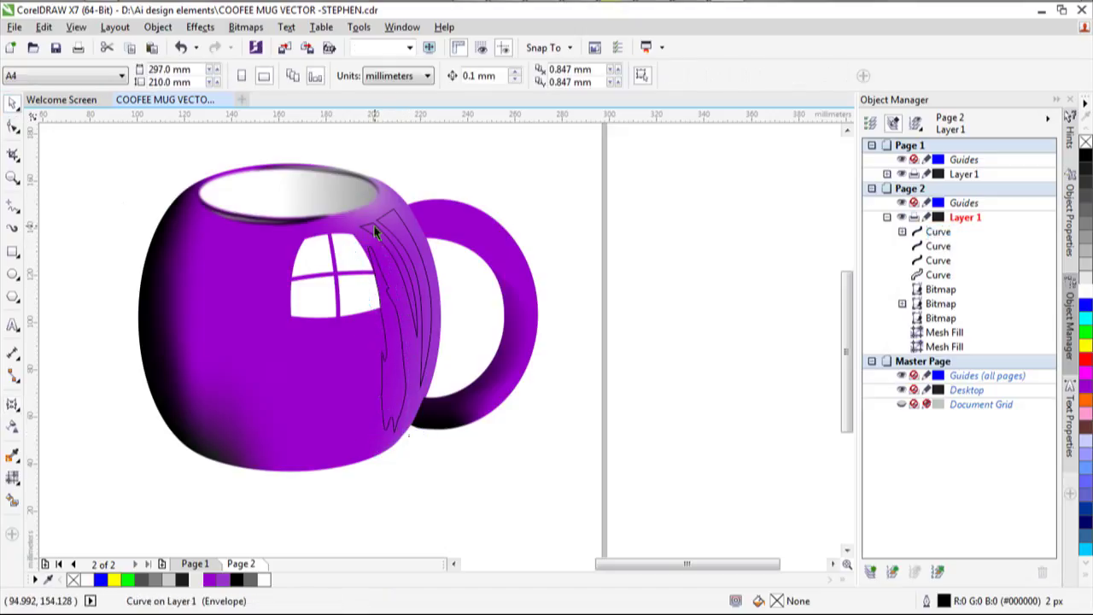
{"action": "left_click", "coordinate": [938, 260]}
{"action": "left_click", "coordinate": [1086, 291]}
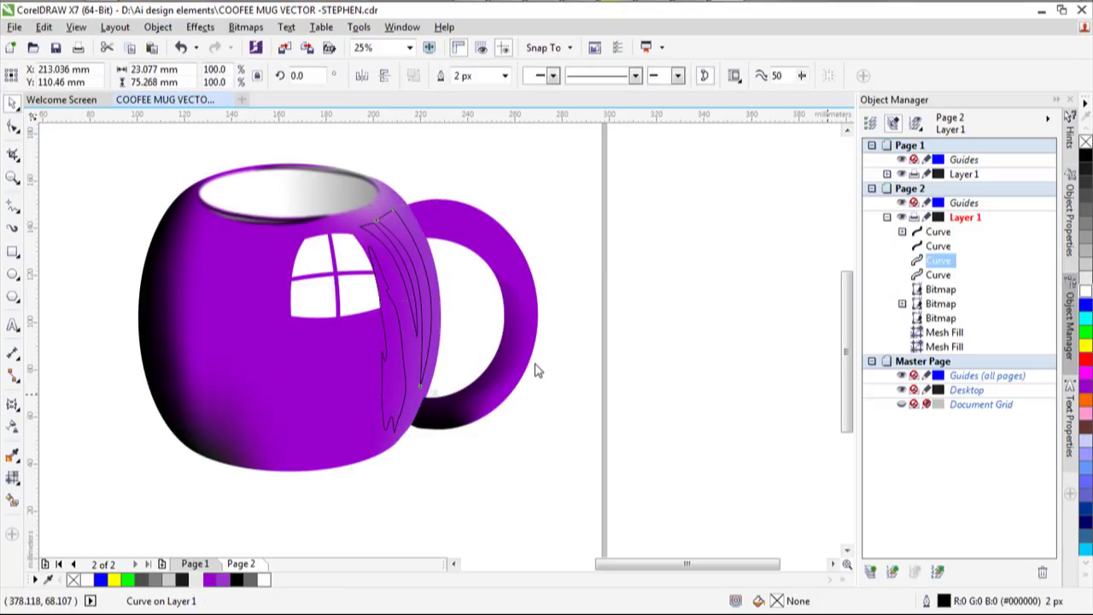
{"action": "left_click", "coordinate": [937, 246]}
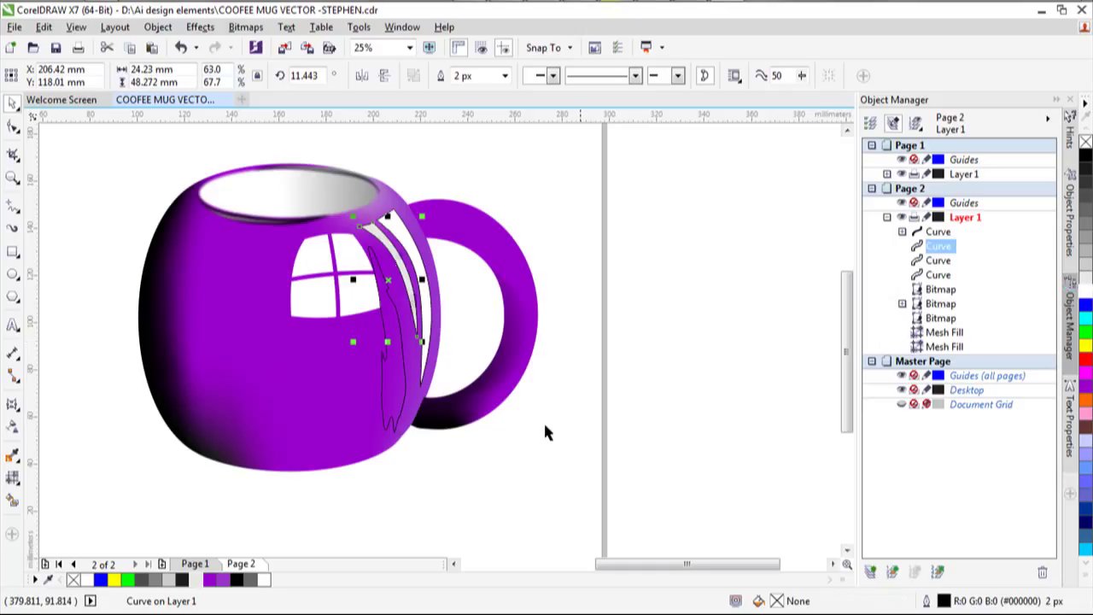
Fill the side reflection shape black and close it so the fill shows.
{"action": "left_click", "coordinate": [938, 231]}
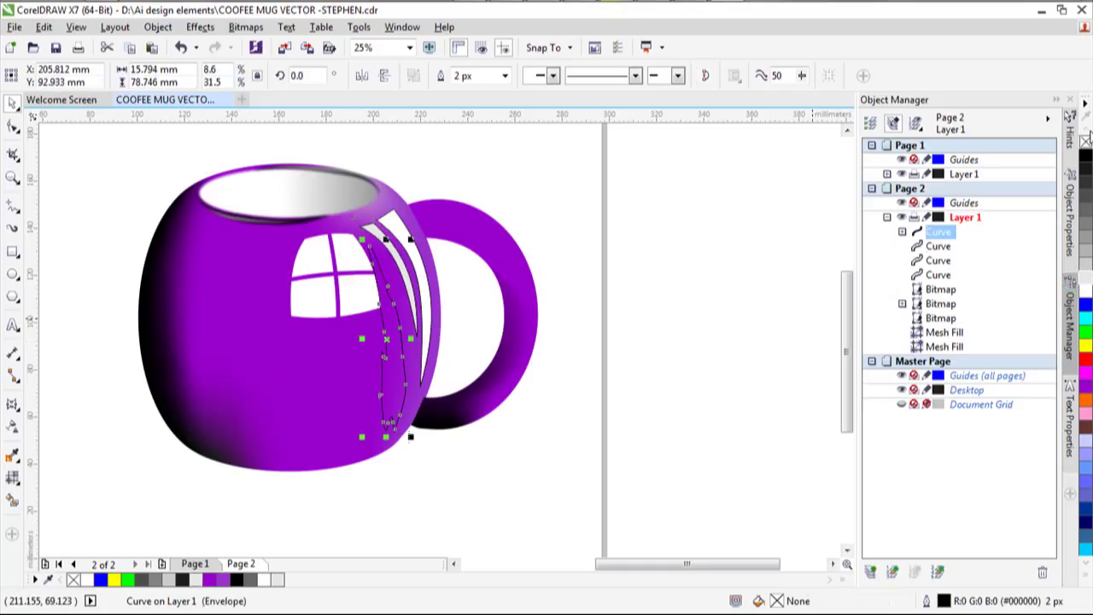
{"action": "left_click", "coordinate": [1086, 154]}
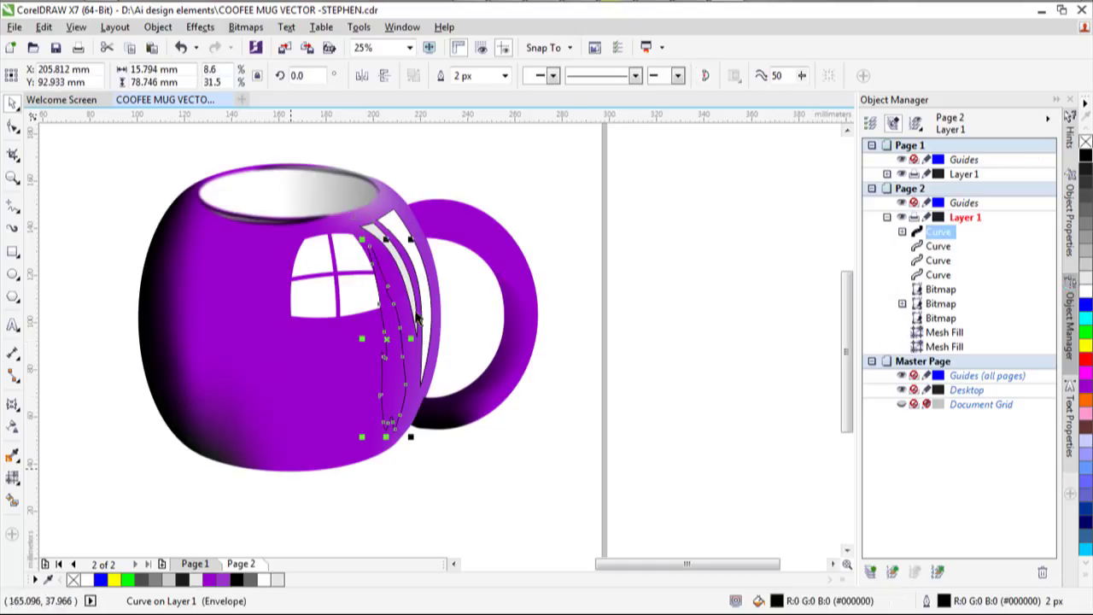
{"action": "left_click", "coordinate": [705, 75]}
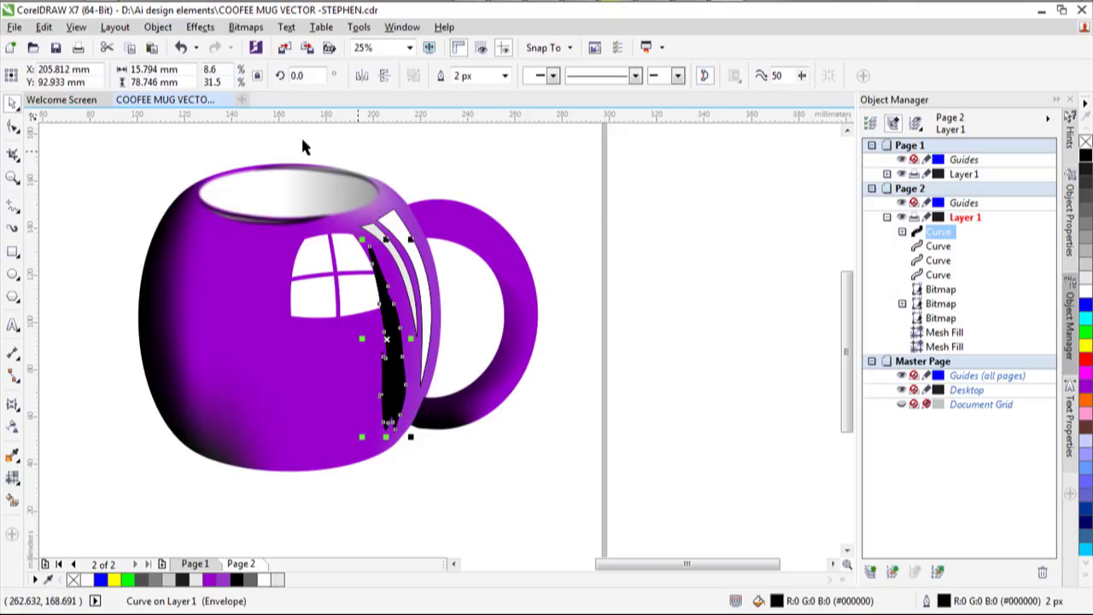
Remove the outlines from all three reflection shapes.
{"action": "left_click_drag", "start_coordinate": [301, 139], "coordinate": [440, 457]}
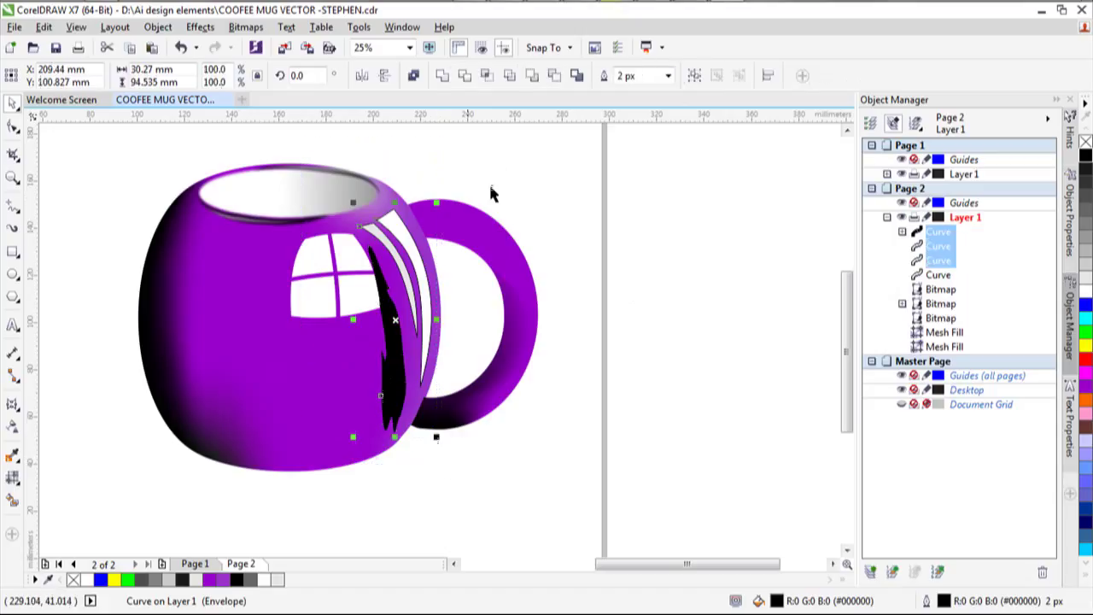
{"action": "left_click", "coordinate": [668, 75]}
{"action": "left_click", "coordinate": [647, 102]}
{"action": "left_click", "coordinate": [342, 483]}
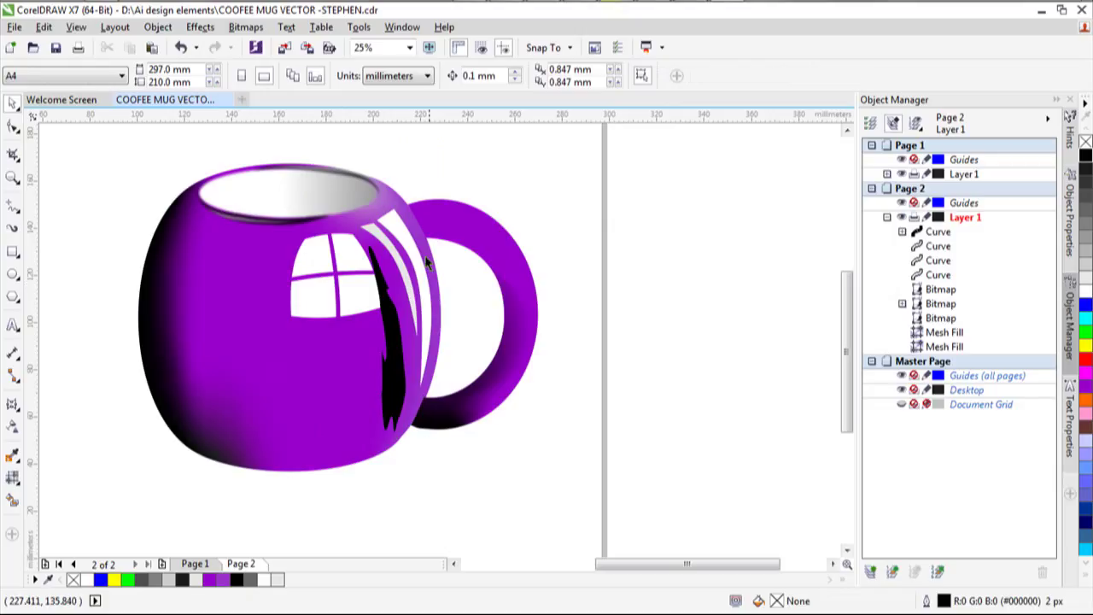
Nudge the black reflection shape slightly to the right.
{"action": "left_click", "coordinate": [398, 384]}
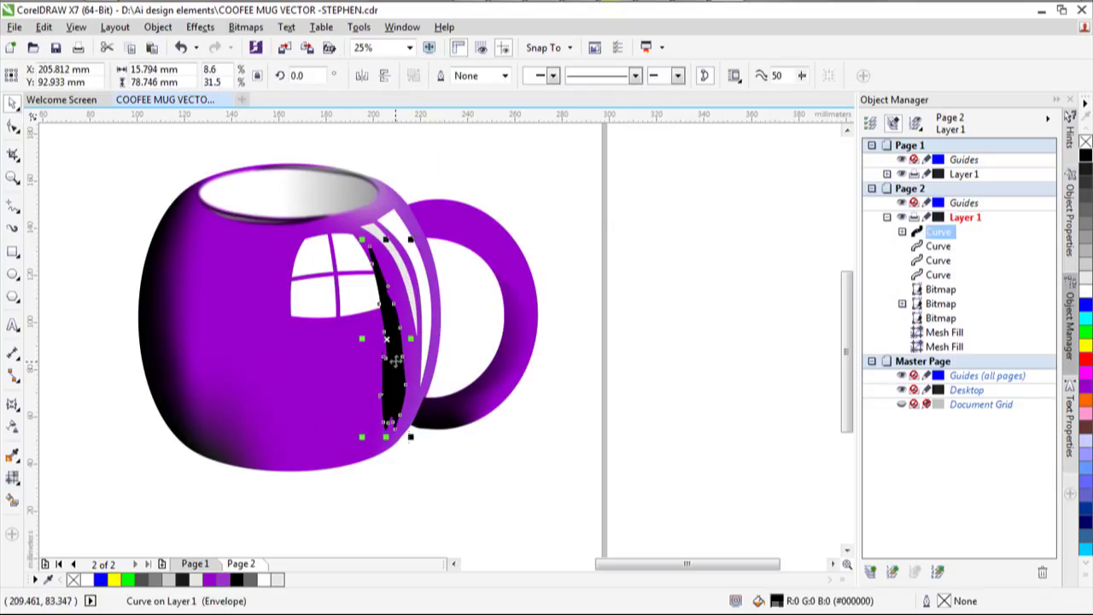
{"action": "left_click_drag", "start_coordinate": [398, 384], "coordinate": [406, 386]}
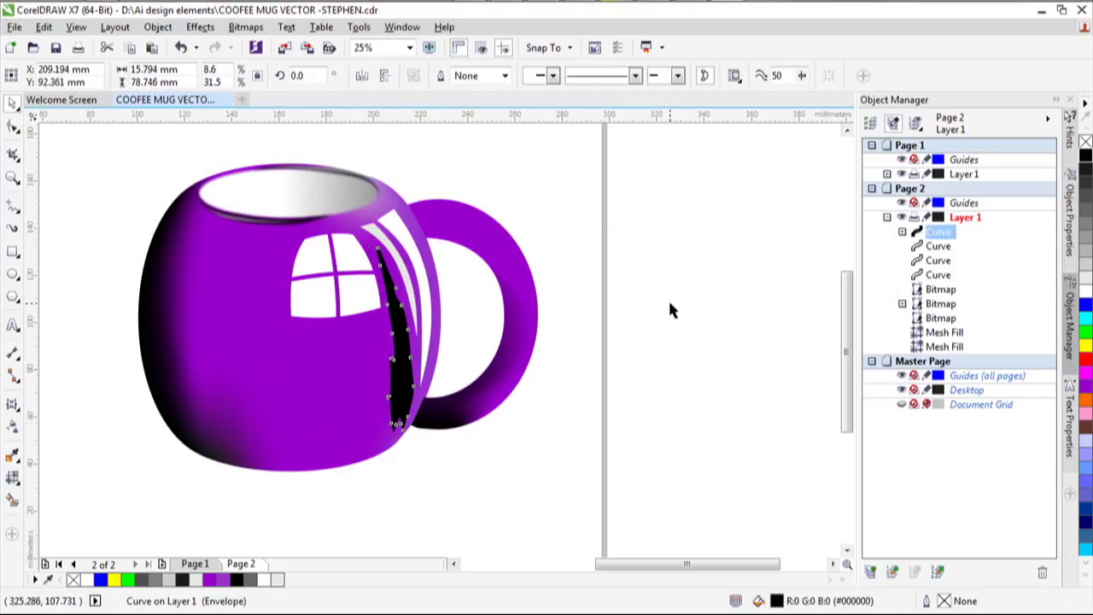
{"action": "key", "text": "Escape"}
{"action": "left_click", "coordinate": [377, 287]}
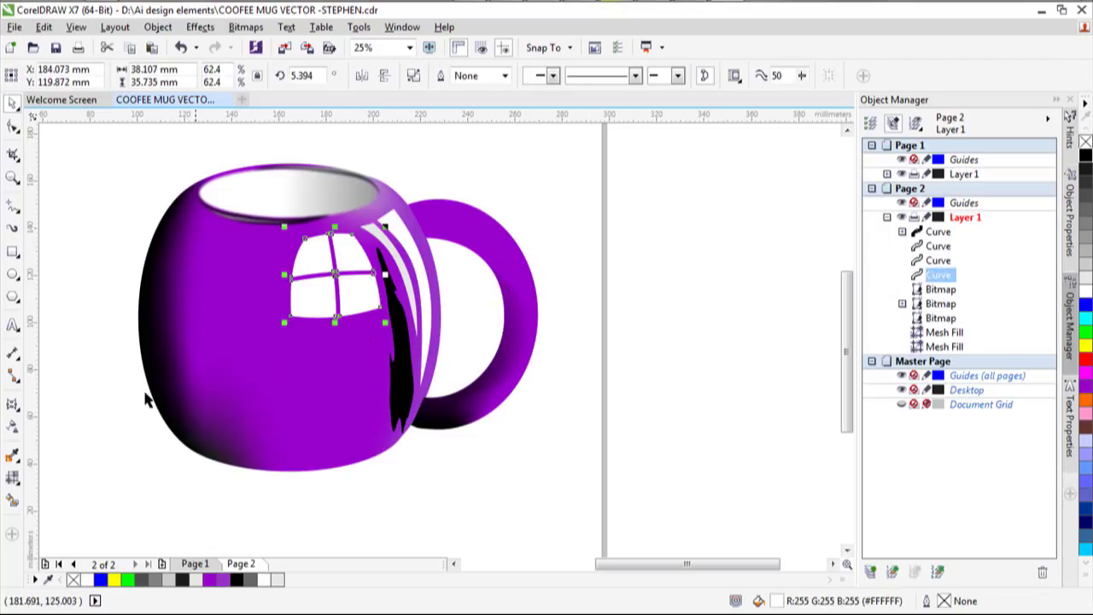
Apply a linear transparency fading the window reflection from above the mug downward.
{"action": "left_click", "coordinate": [10, 430]}
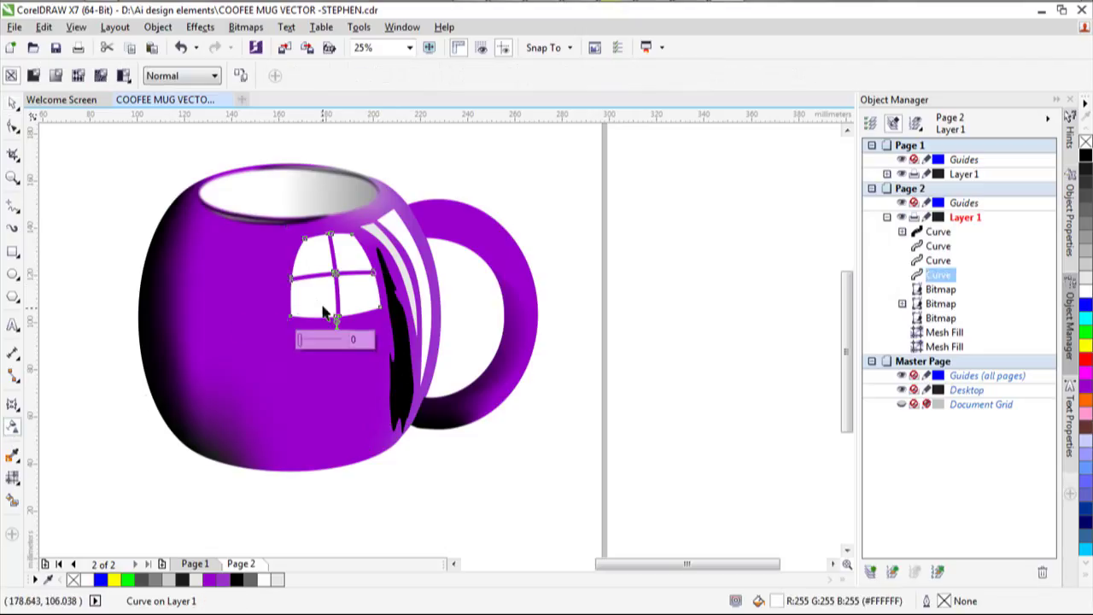
{"action": "left_click_drag", "start_coordinate": [315, 240], "coordinate": [307, 420]}
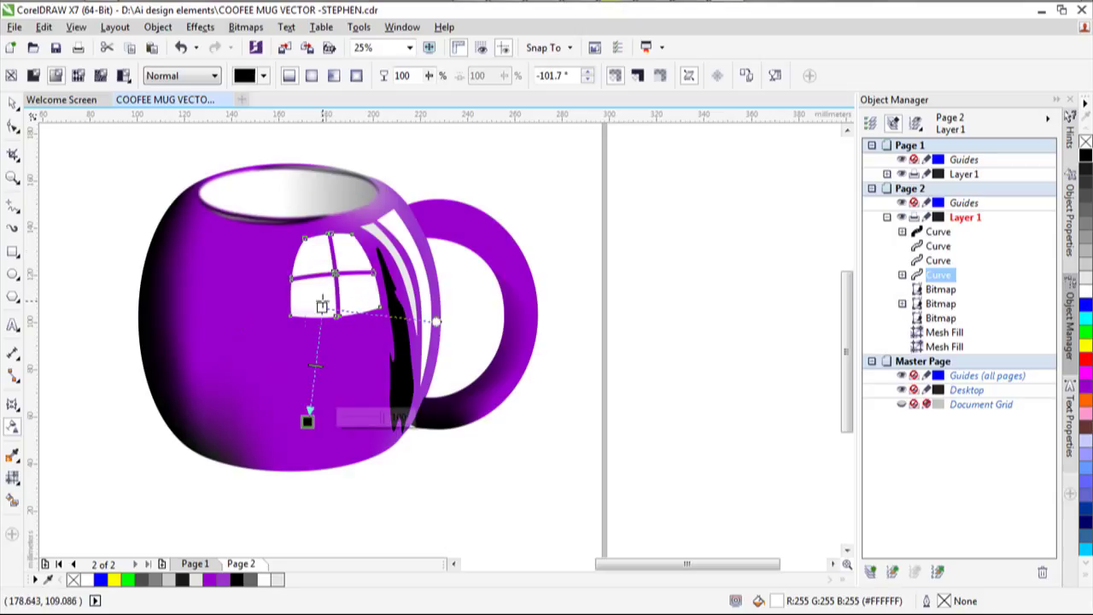
{"action": "left_click_drag", "start_coordinate": [322, 305], "coordinate": [297, 140]}
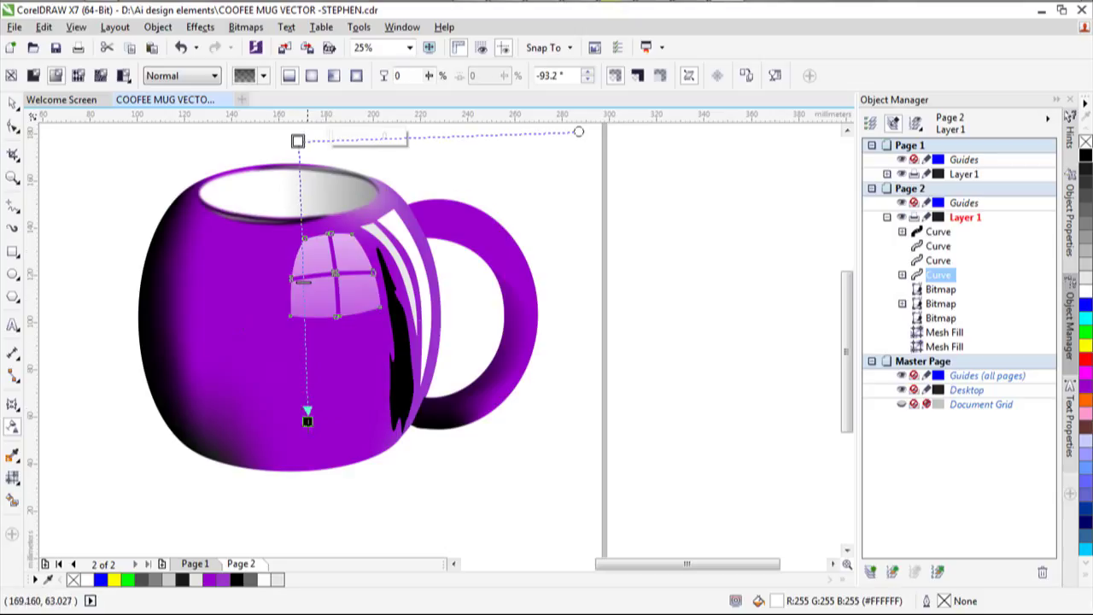
{"action": "left_click_drag", "start_coordinate": [308, 420], "coordinate": [310, 330]}
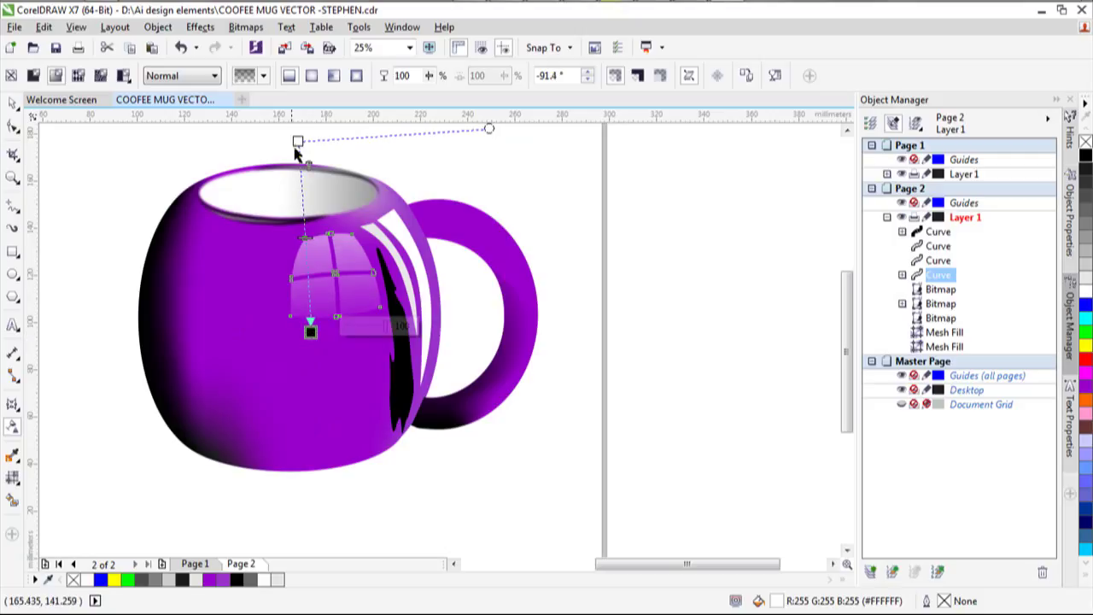
{"action": "mouse_move", "coordinate": [297, 144]}
{"action": "left_mouse_down"}
{"action": "mouse_move", "coordinate": [304, 182]}
{"action": "mouse_move", "coordinate": [293, 161]}
{"action": "left_mouse_up"}
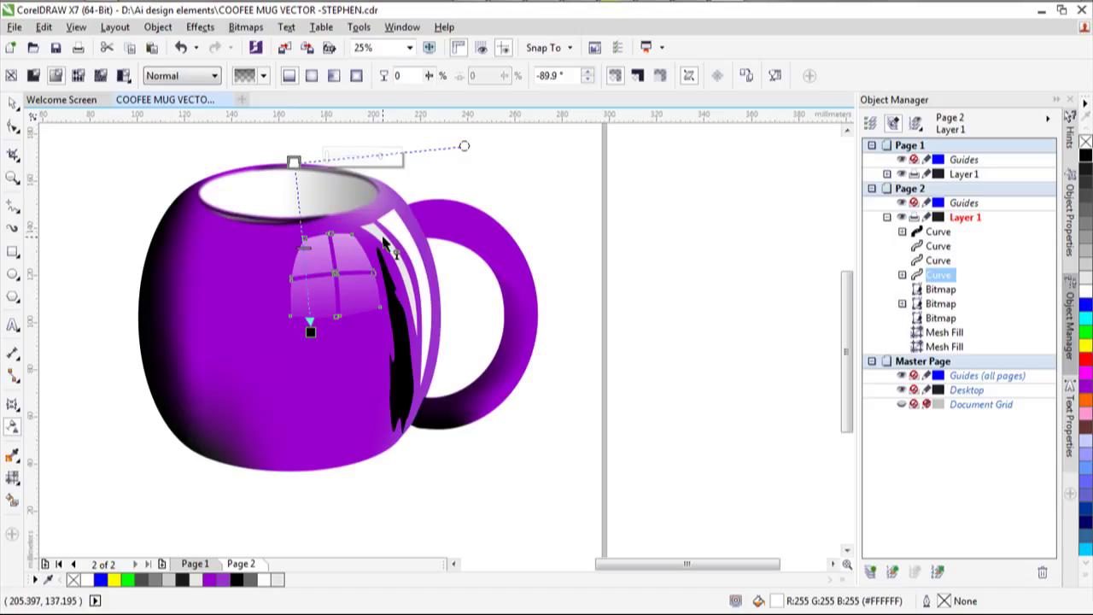
Fade the first white stripe with a linear transparency starting just above the rim.
{"action": "left_click", "coordinate": [386, 245]}
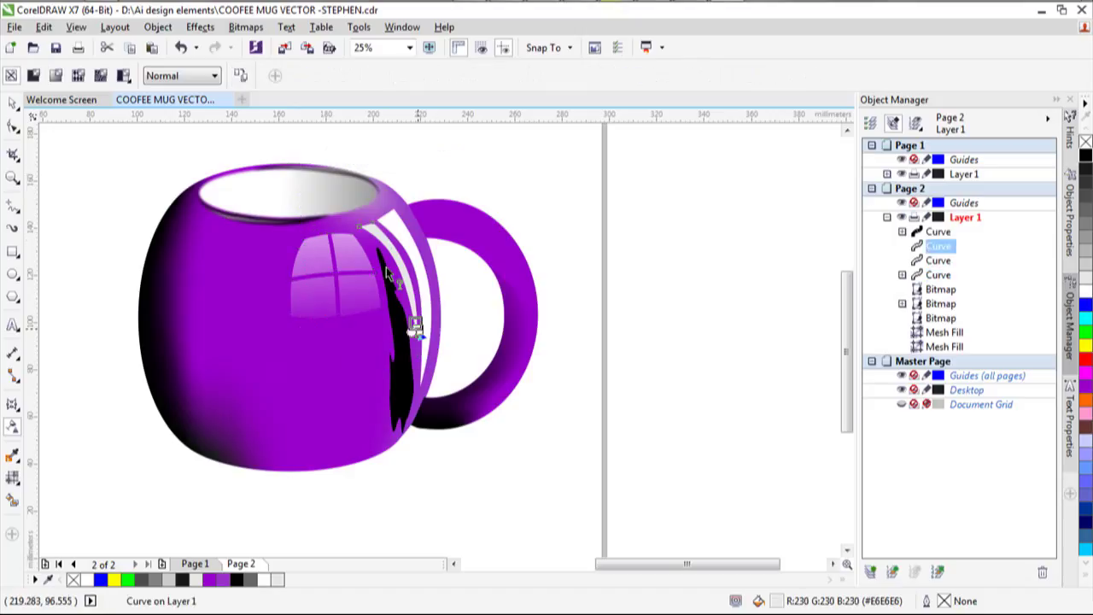
{"action": "left_click_drag", "start_coordinate": [362, 205], "coordinate": [530, 350]}
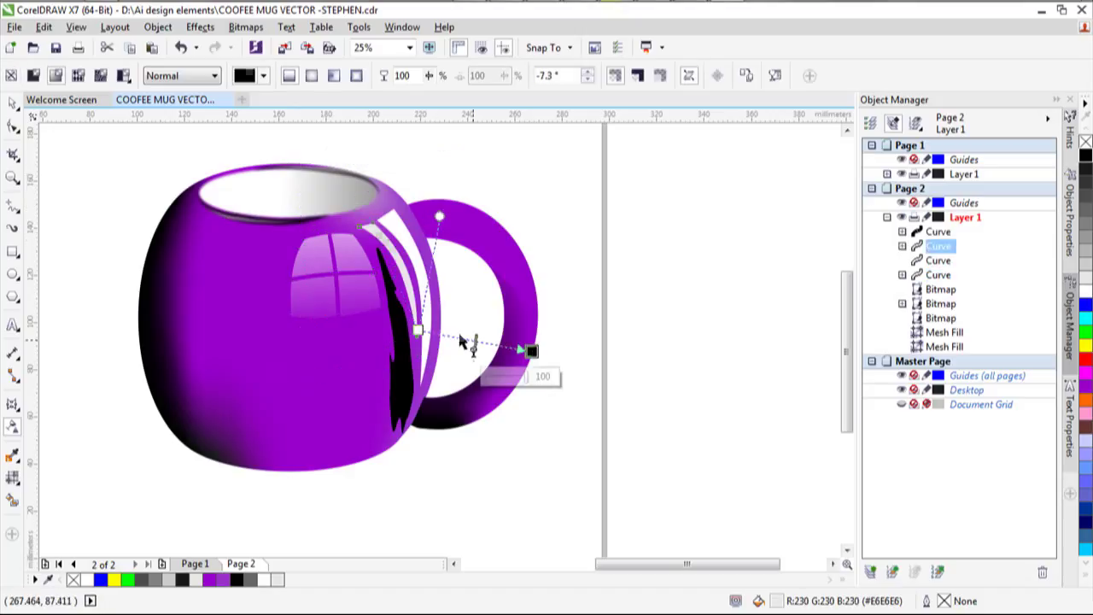
{"action": "left_click_drag", "start_coordinate": [418, 331], "coordinate": [317, 161]}
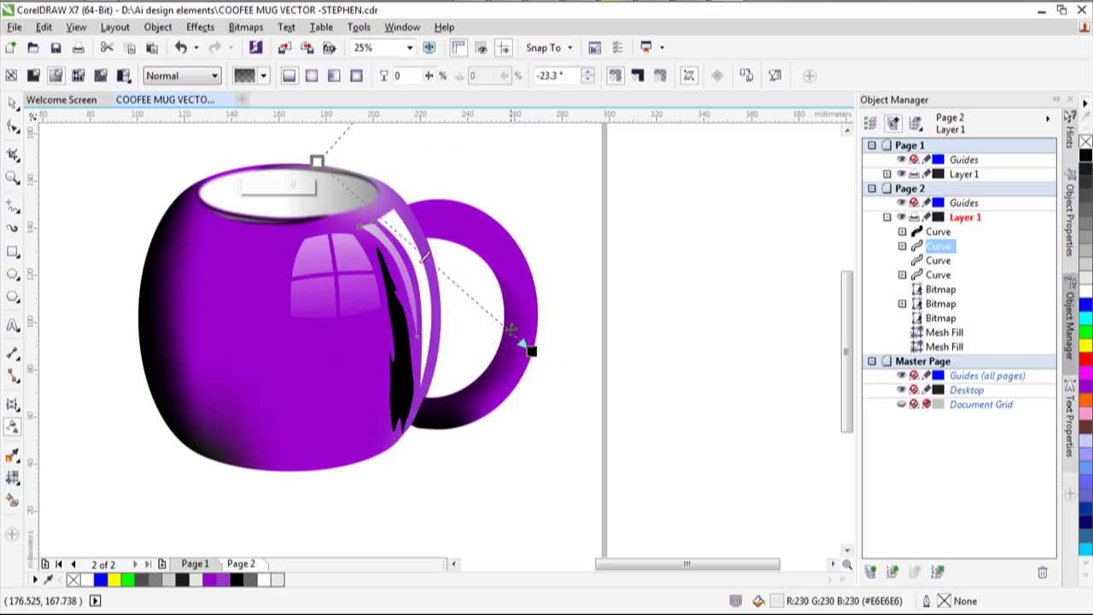
{"action": "left_click_drag", "start_coordinate": [531, 350], "coordinate": [412, 321]}
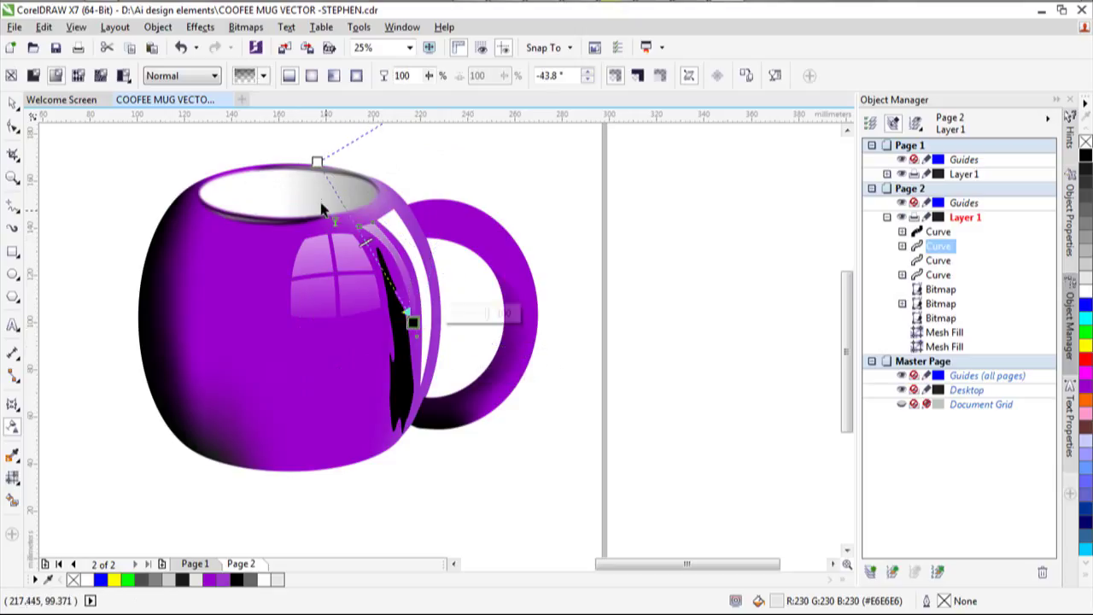
{"action": "left_click_drag", "start_coordinate": [317, 161], "coordinate": [303, 134]}
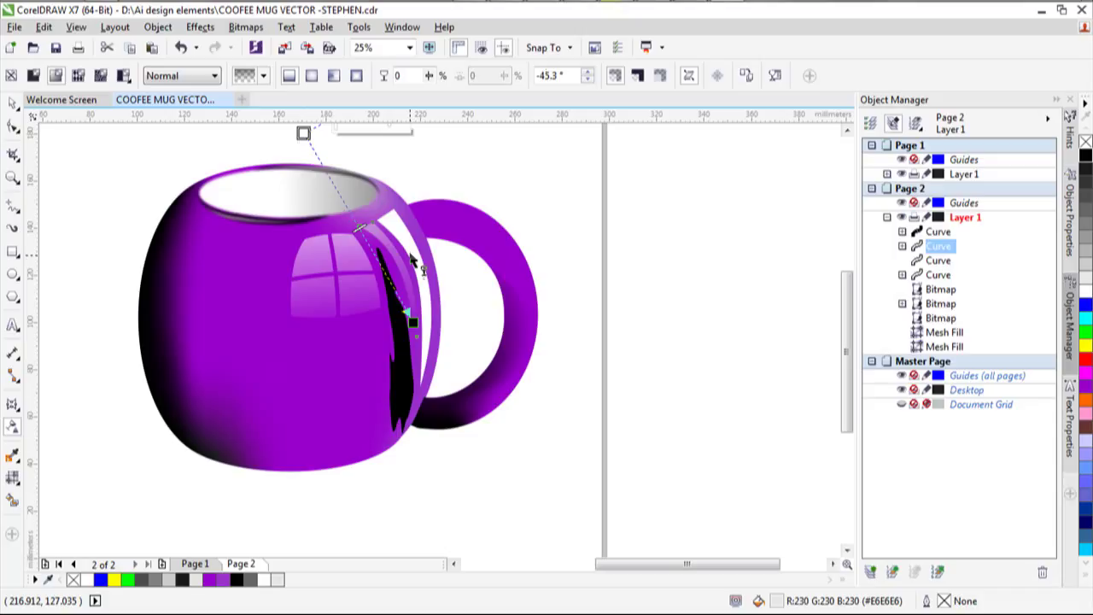
Fade the second white stripe from the rim toward the handle.
{"action": "left_click", "coordinate": [438, 370]}
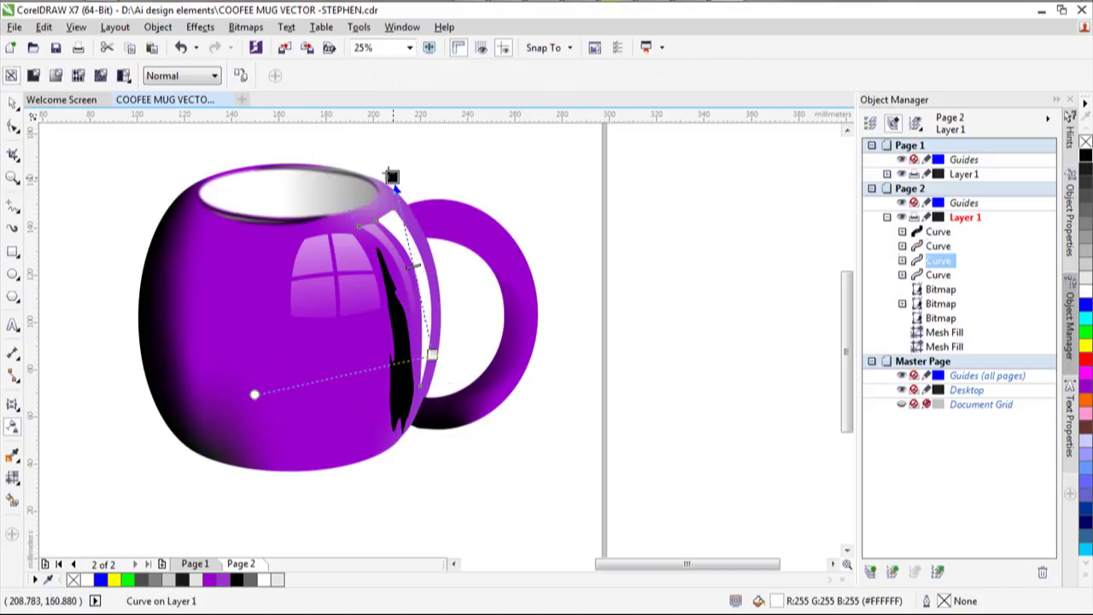
{"action": "left_click_drag", "start_coordinate": [392, 176], "coordinate": [476, 225]}
{"action": "left_click_drag", "start_coordinate": [300, 310], "coordinate": [248, 153]}
{"action": "left_click_drag", "start_coordinate": [474, 224], "coordinate": [455, 329]}
{"action": "left_click_drag", "start_coordinate": [248, 154], "coordinate": [357, 132]}
{"action": "left_click_drag", "start_coordinate": [454, 330], "coordinate": [446, 331]}
Give the black reflection shape a linear transparency extending downward.
{"action": "left_click", "coordinate": [394, 328]}
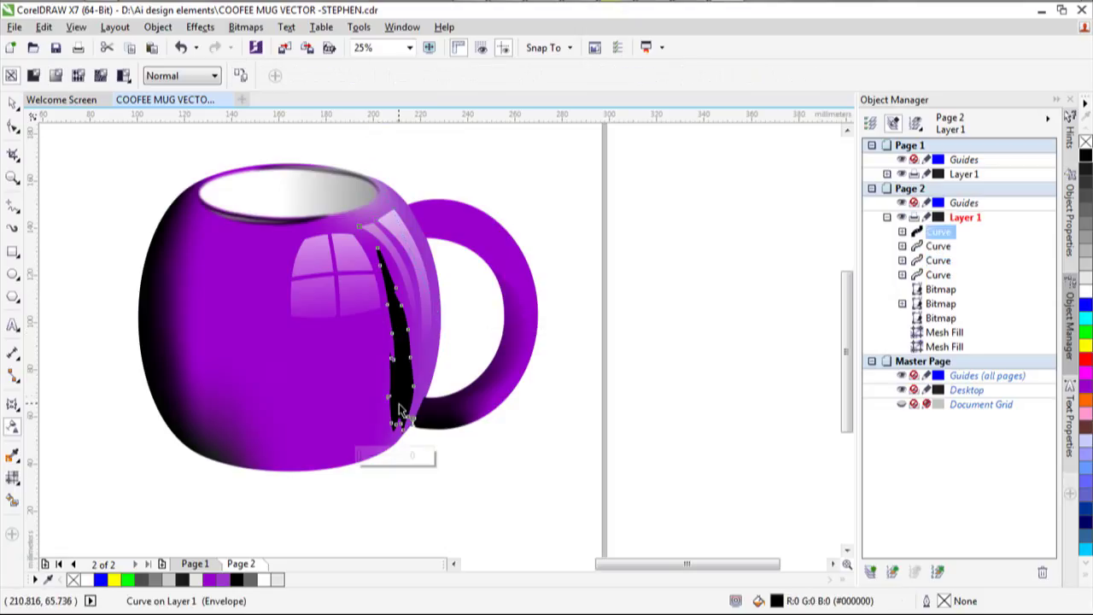
{"action": "left_click_drag", "start_coordinate": [398, 410], "coordinate": [379, 171]}
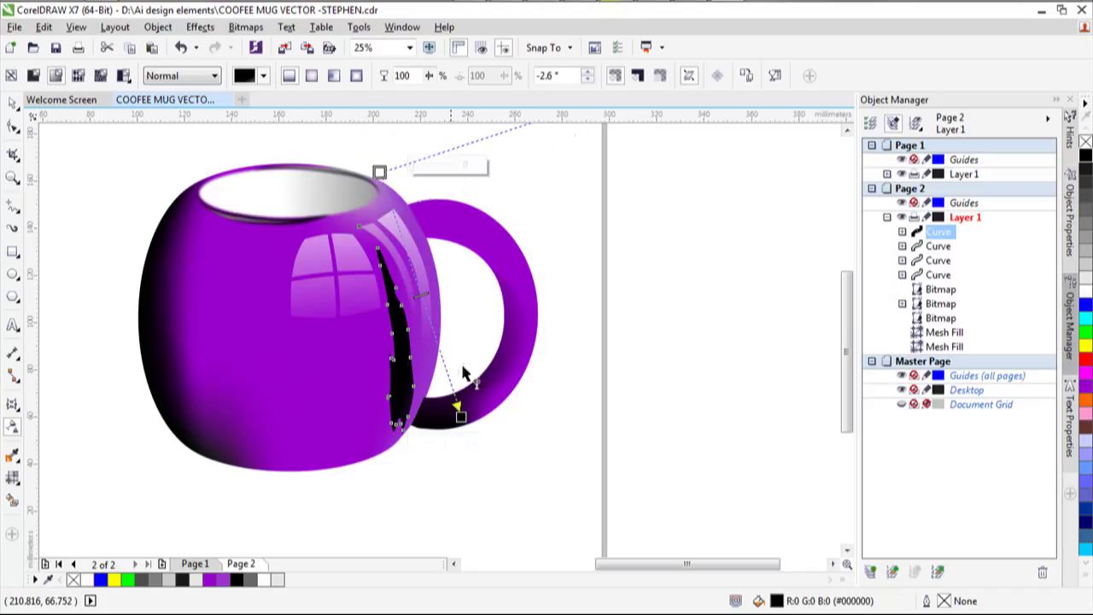
{"action": "left_click_drag", "start_coordinate": [459, 415], "coordinate": [391, 424]}
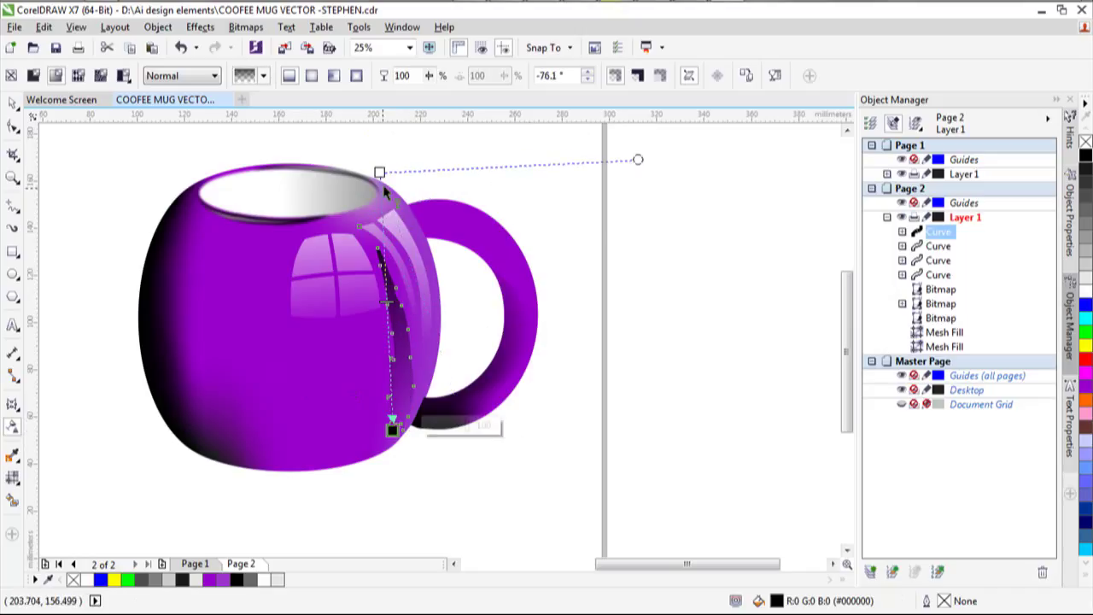
{"action": "key", "text": "Escape"}
{"action": "left_click", "coordinate": [391, 244]}
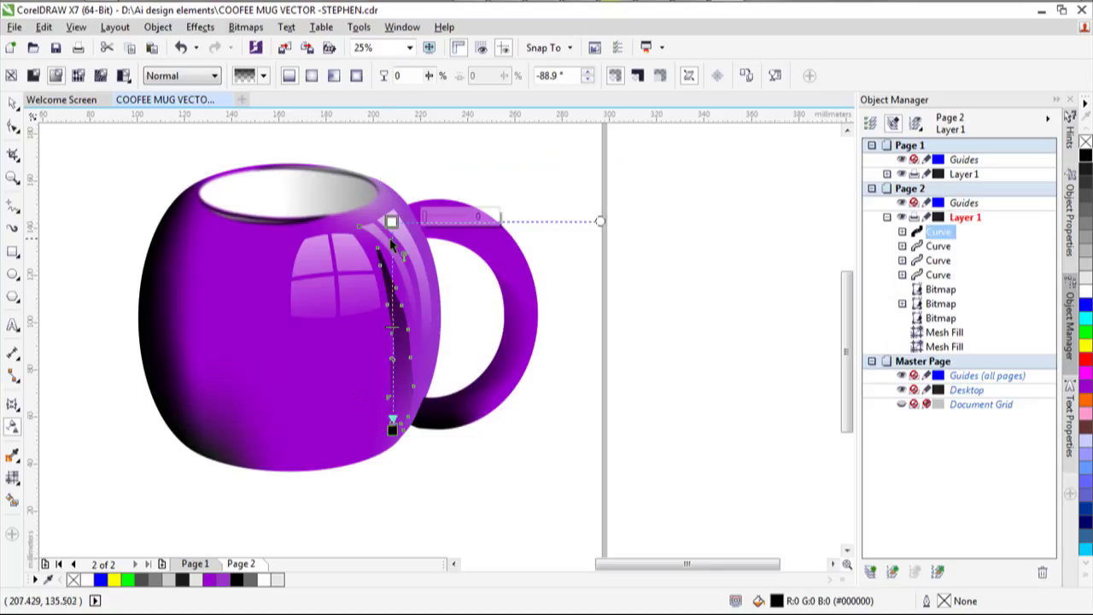
{"action": "left_click", "coordinate": [13, 102]}
{"action": "left_click", "coordinate": [85, 185]}
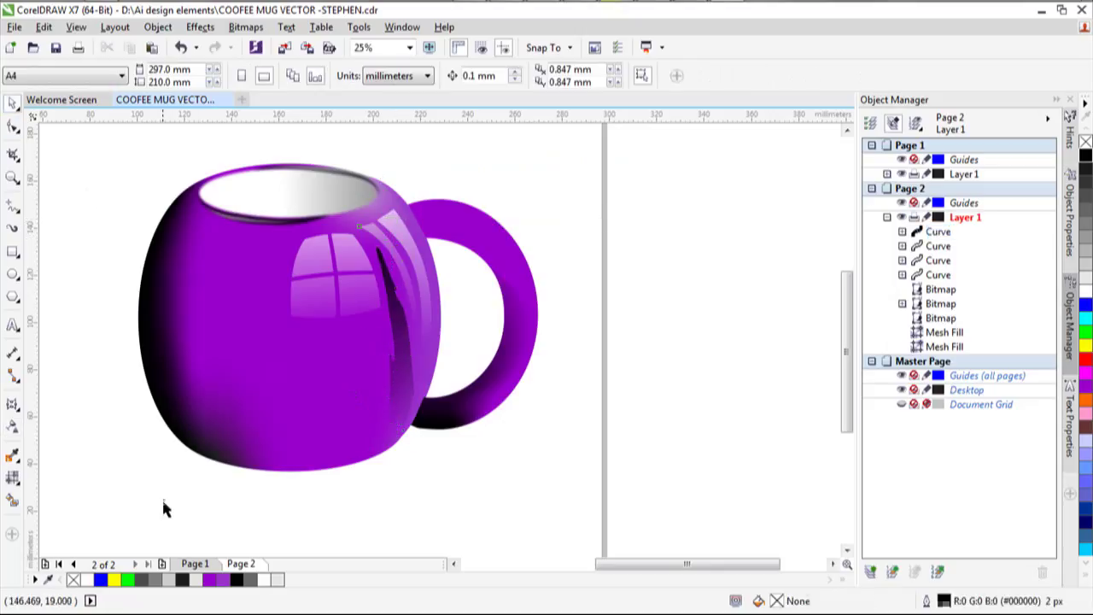
Move a node of the highlight shape beside the handle slightly left.
{"action": "scroll", "coordinate": [375, 342], "scroll_direction": "down", "scroll_amount": 2}
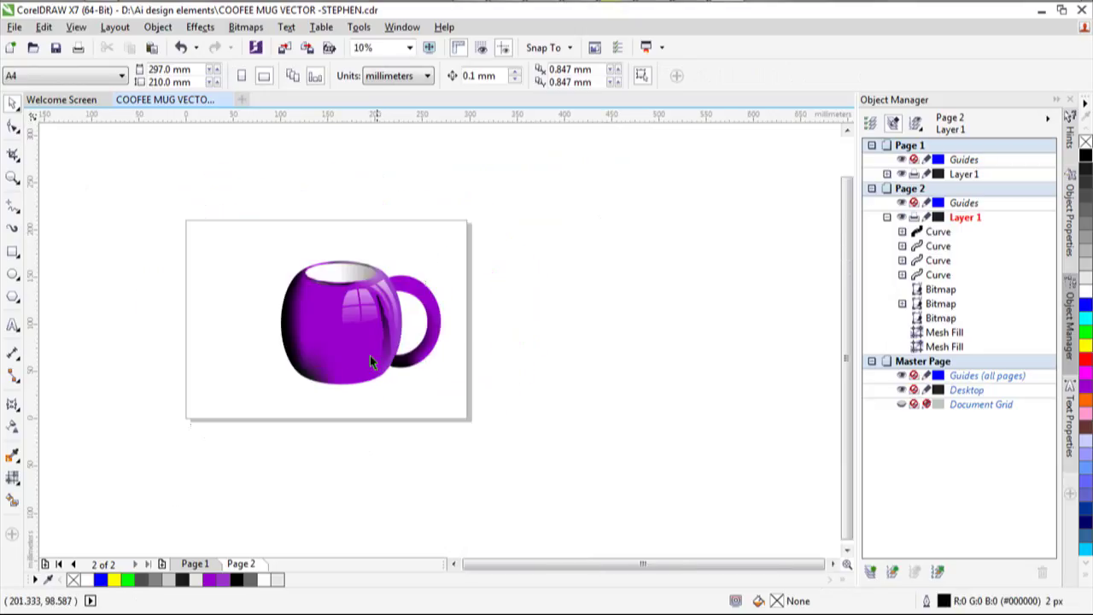
{"action": "scroll", "coordinate": [361, 354], "scroll_direction": "up", "scroll_amount": 2}
{"action": "left_click", "coordinate": [420, 222]}
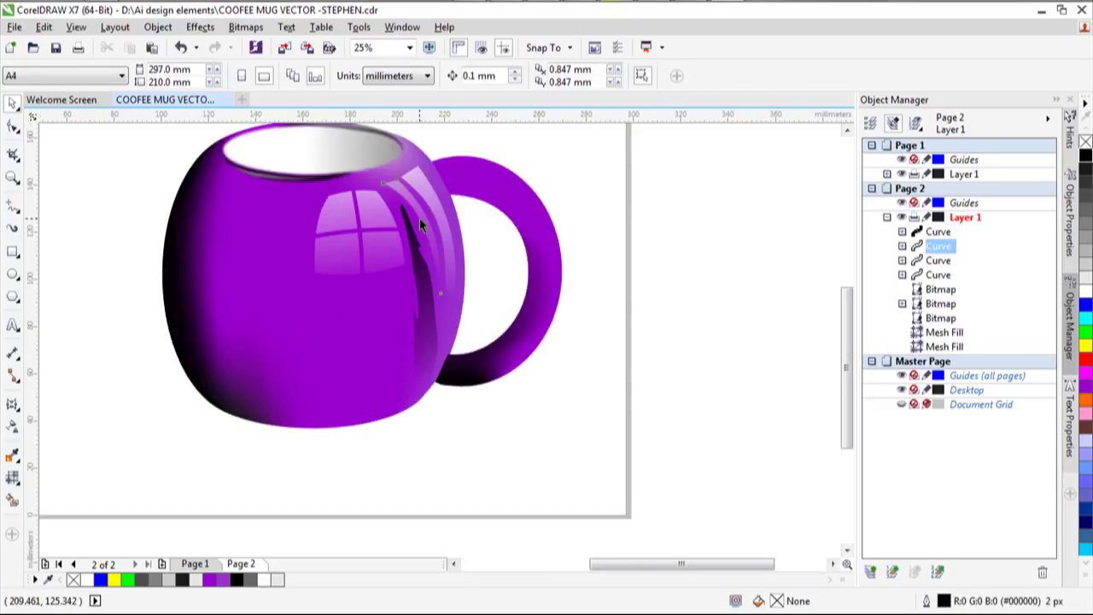
{"action": "left_click", "coordinate": [14, 130]}
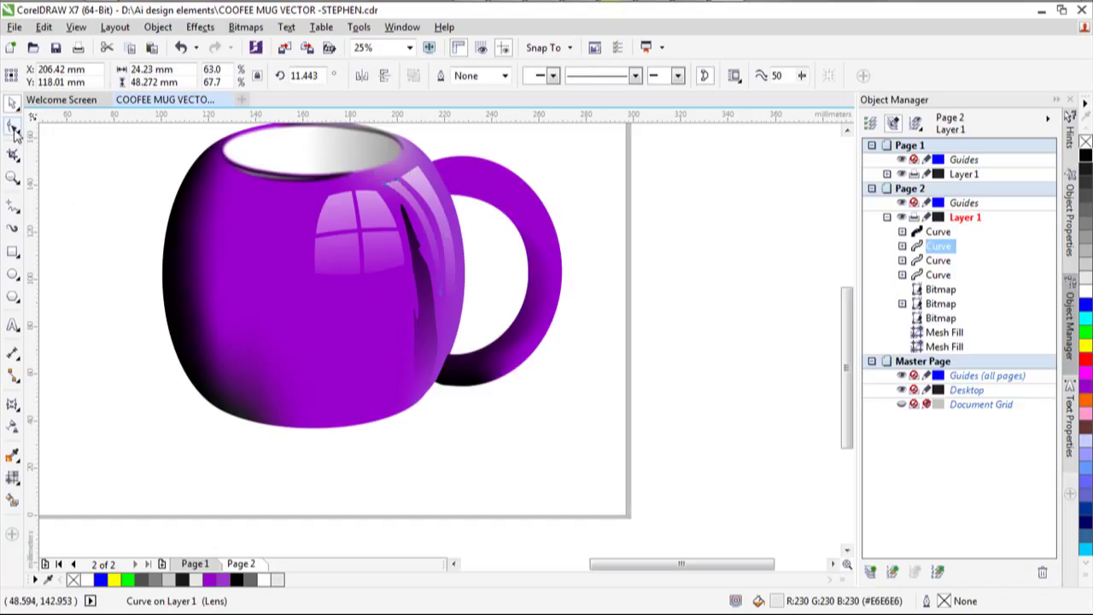
{"action": "left_click", "coordinate": [432, 219]}
{"action": "left_click_drag", "start_coordinate": [431, 217], "coordinate": [427, 218]}
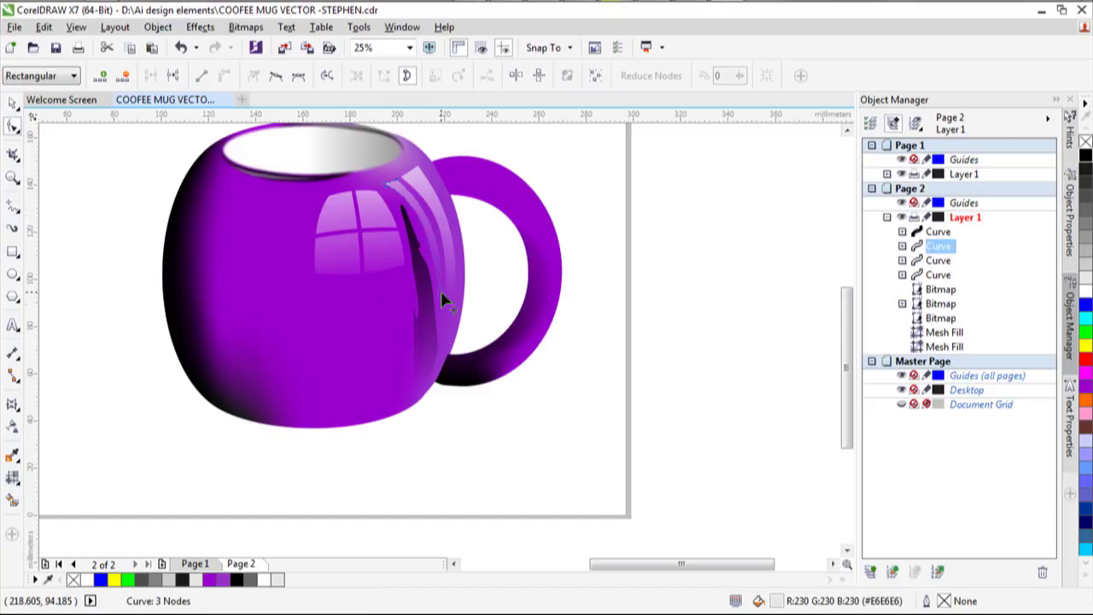
Drag the reflection curve's upper node higher.
{"action": "left_click", "coordinate": [441, 246]}
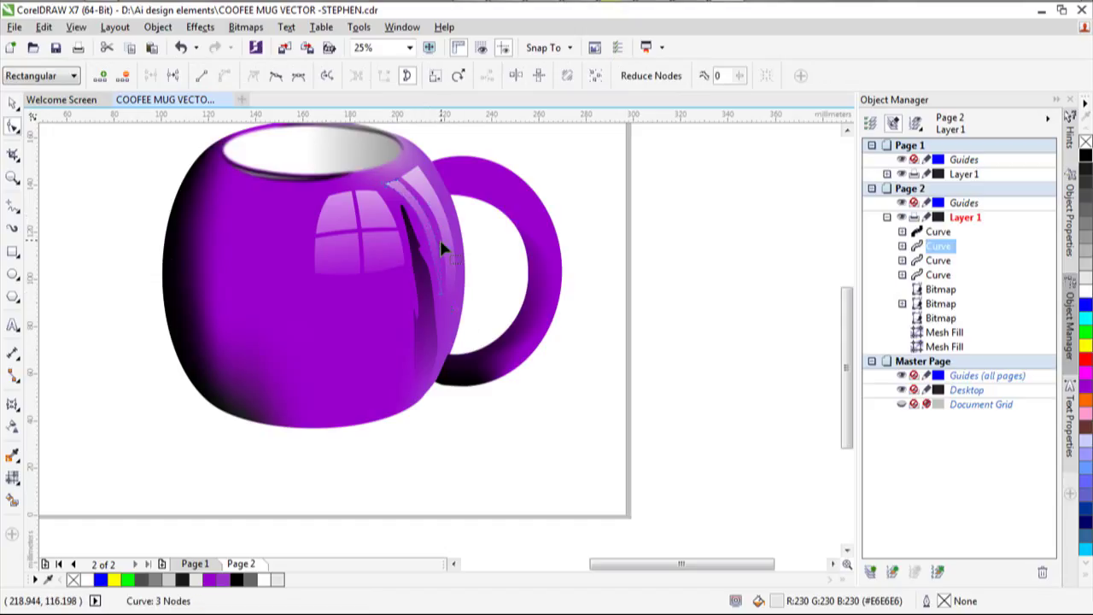
{"action": "left_click", "coordinate": [440, 295]}
{"action": "left_click_drag", "start_coordinate": [442, 240], "coordinate": [442, 232]}
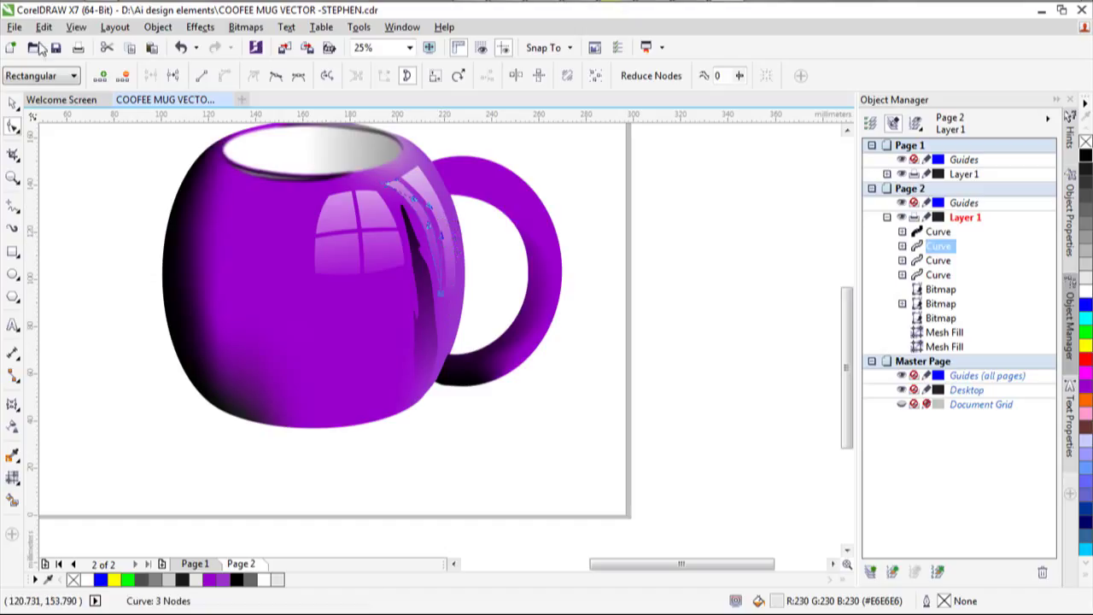
Select the mug handle's mesh fill object.
{"action": "left_click", "coordinate": [13, 101]}
{"action": "left_click", "coordinate": [44, 141]}
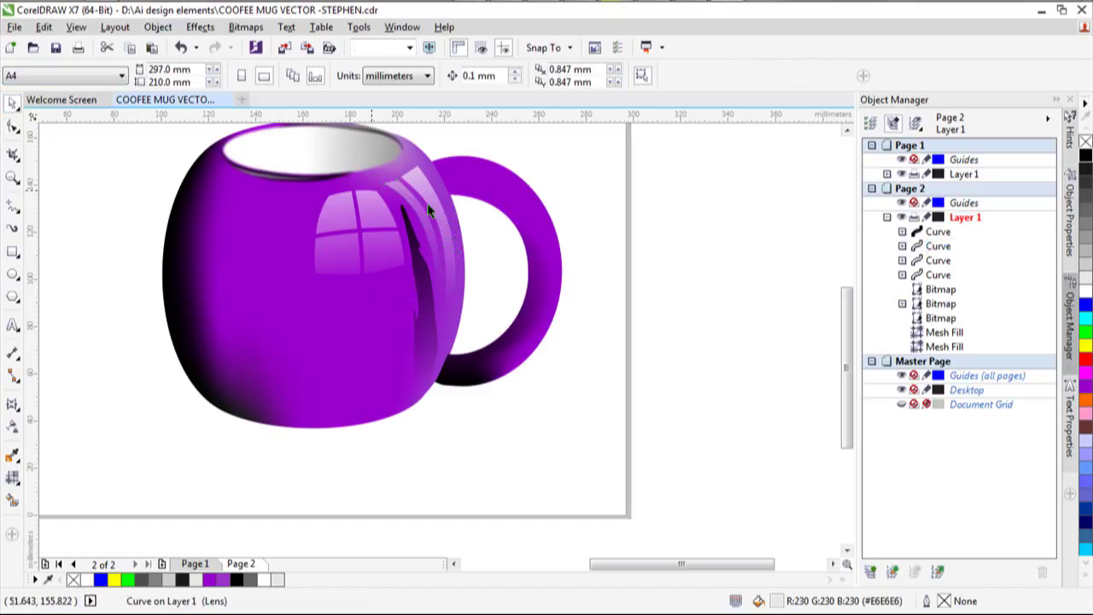
{"action": "double_click", "coordinate": [477, 173]}
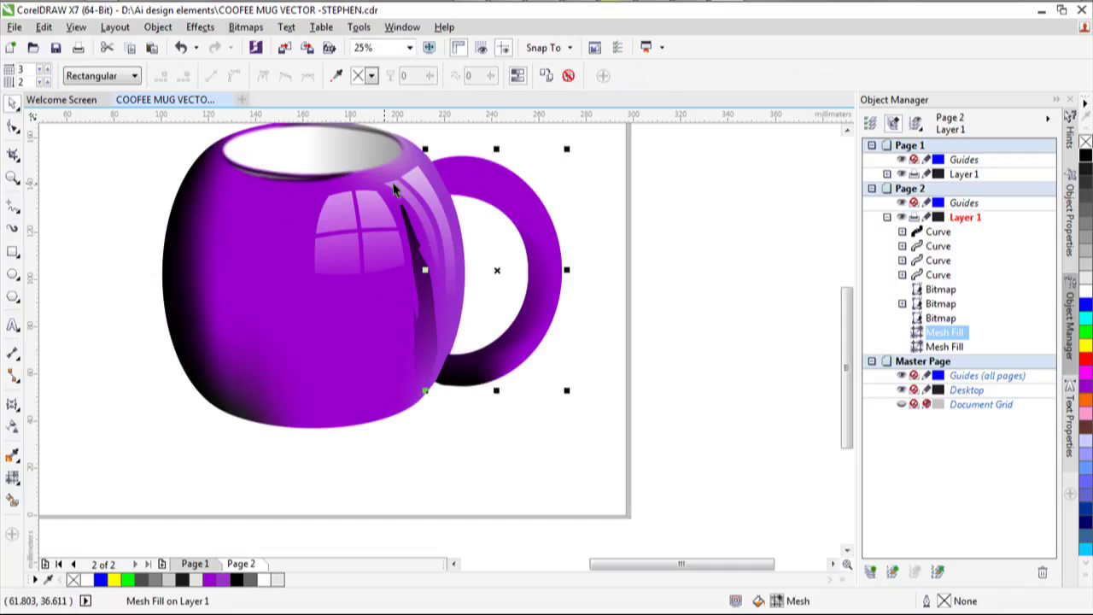
{"action": "left_click", "coordinate": [12, 274]}
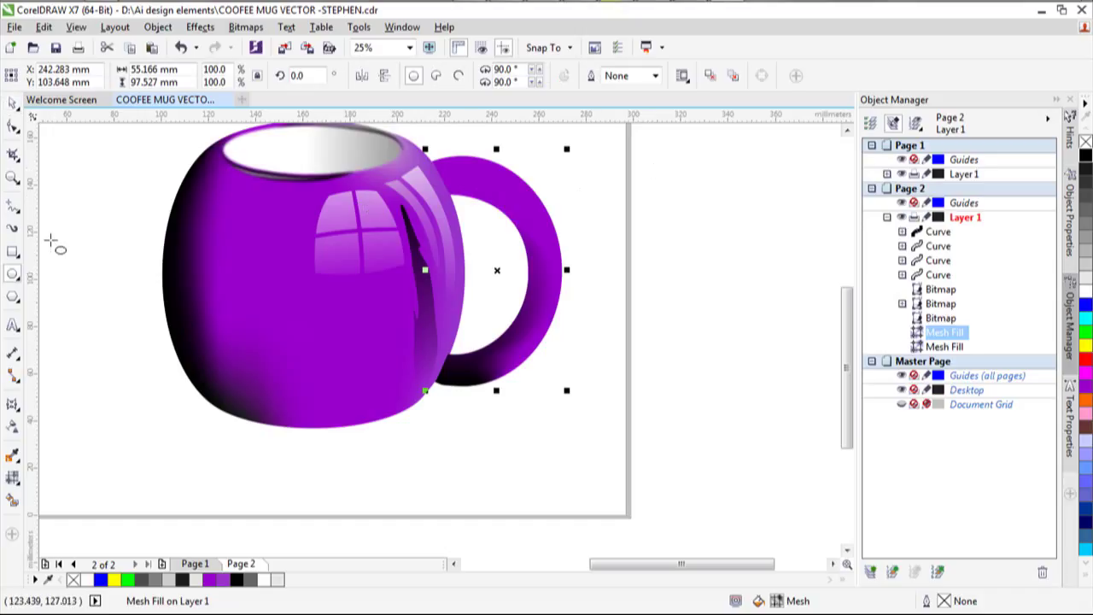
Draw a rectangle across the top of the handle, convert it to curves, and delete a node.
{"action": "left_click", "coordinate": [13, 253]}
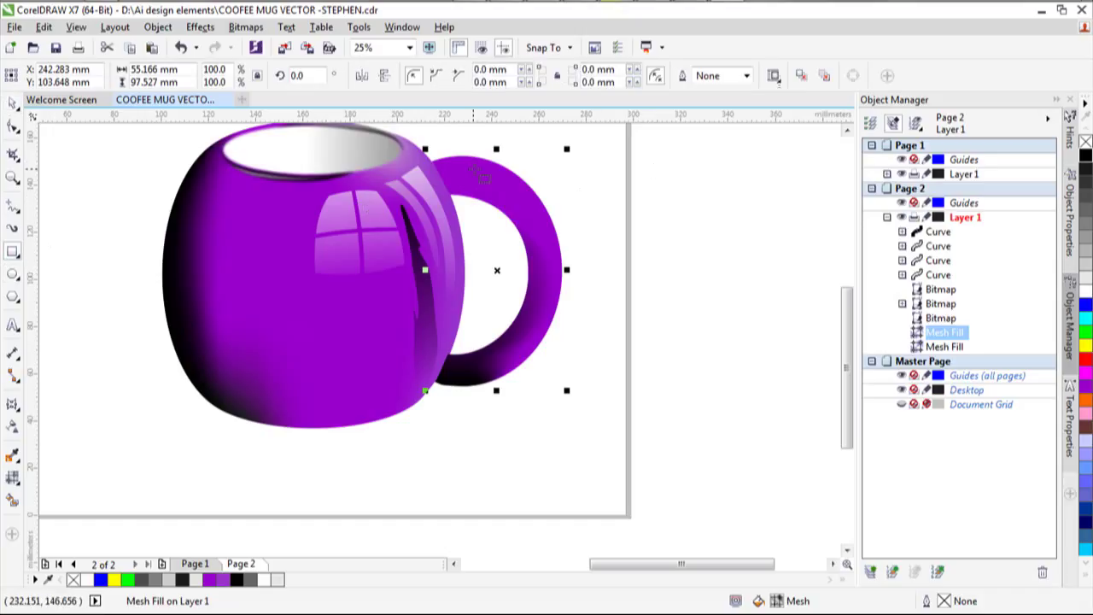
{"action": "left_click_drag", "start_coordinate": [474, 169], "coordinate": [684, 210]}
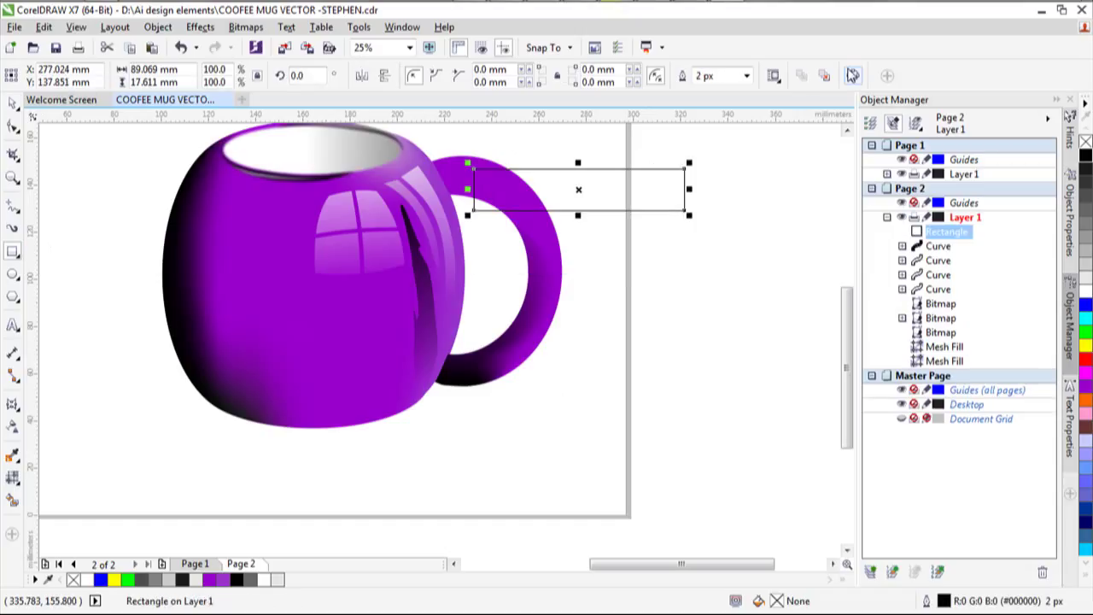
{"action": "key", "text": "ctrl+q"}
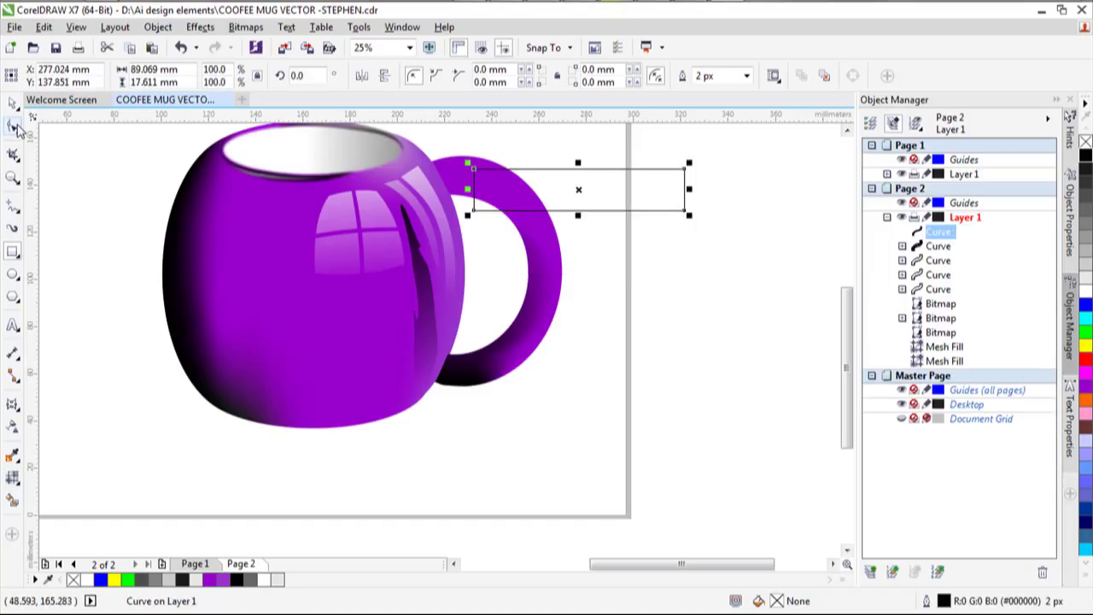
{"action": "left_click", "coordinate": [13, 126]}
{"action": "left_click", "coordinate": [476, 175]}
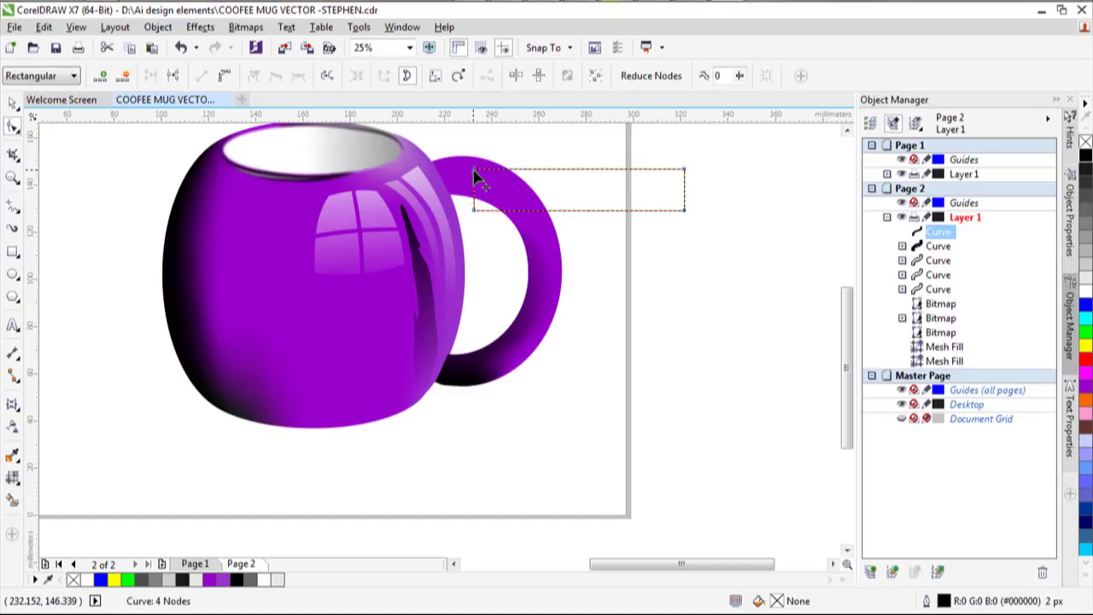
{"action": "right_click", "coordinate": [475, 175]}
{"action": "left_click", "coordinate": [516, 198]}
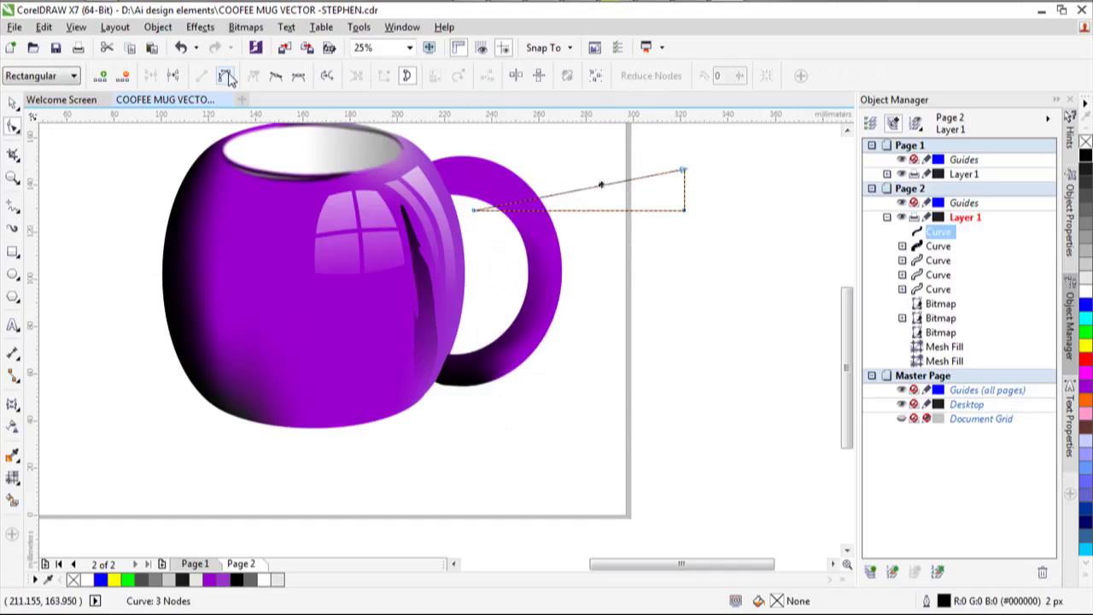
Turn the remaining segment into an arc with its ends placed on the handle.
{"action": "left_click", "coordinate": [228, 78]}
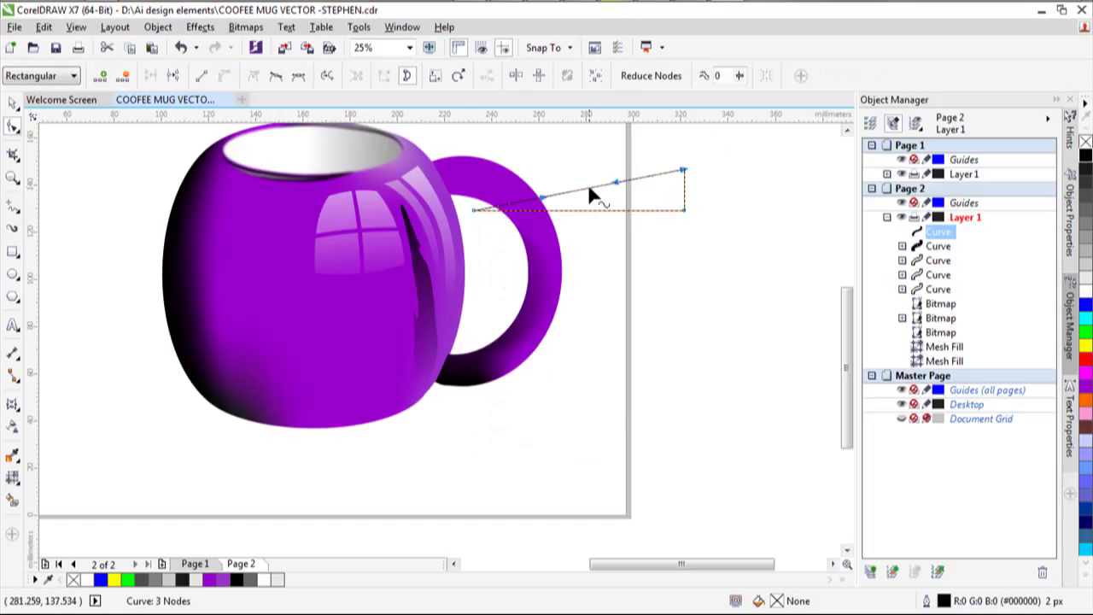
{"action": "left_click_drag", "start_coordinate": [596, 196], "coordinate": [580, 161]}
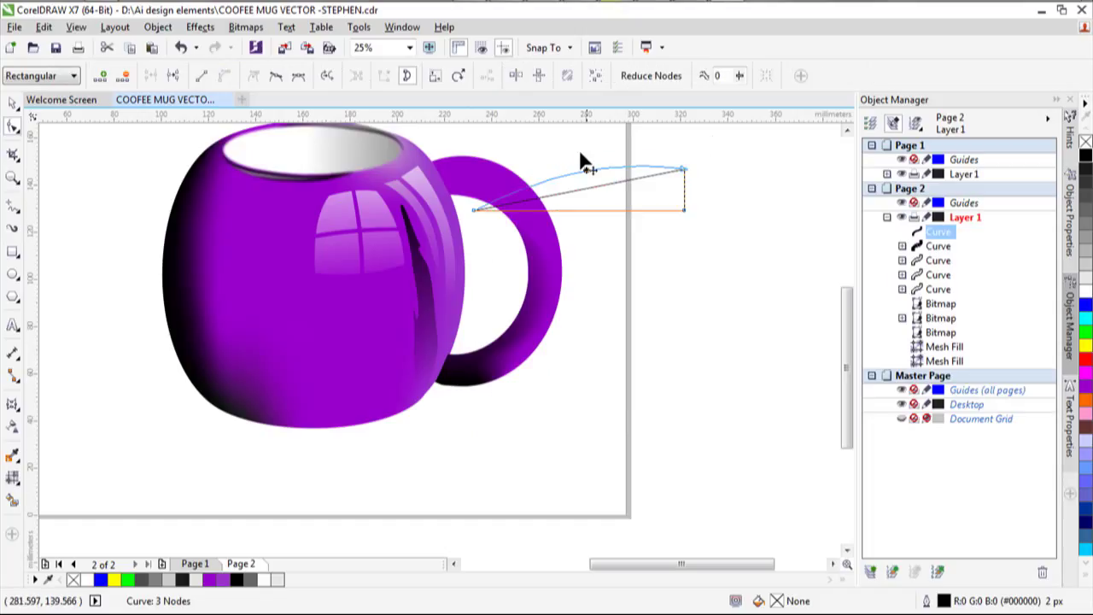
{"action": "right_click", "coordinate": [686, 170]}
{"action": "left_click", "coordinate": [722, 198]}
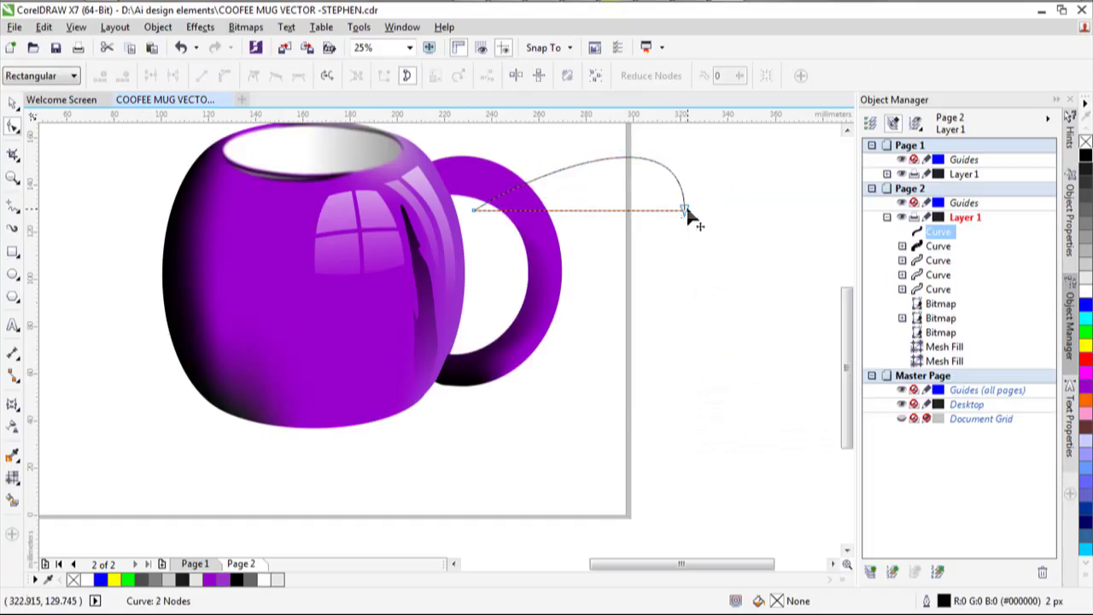
{"action": "left_click_drag", "start_coordinate": [632, 235], "coordinate": [547, 282]}
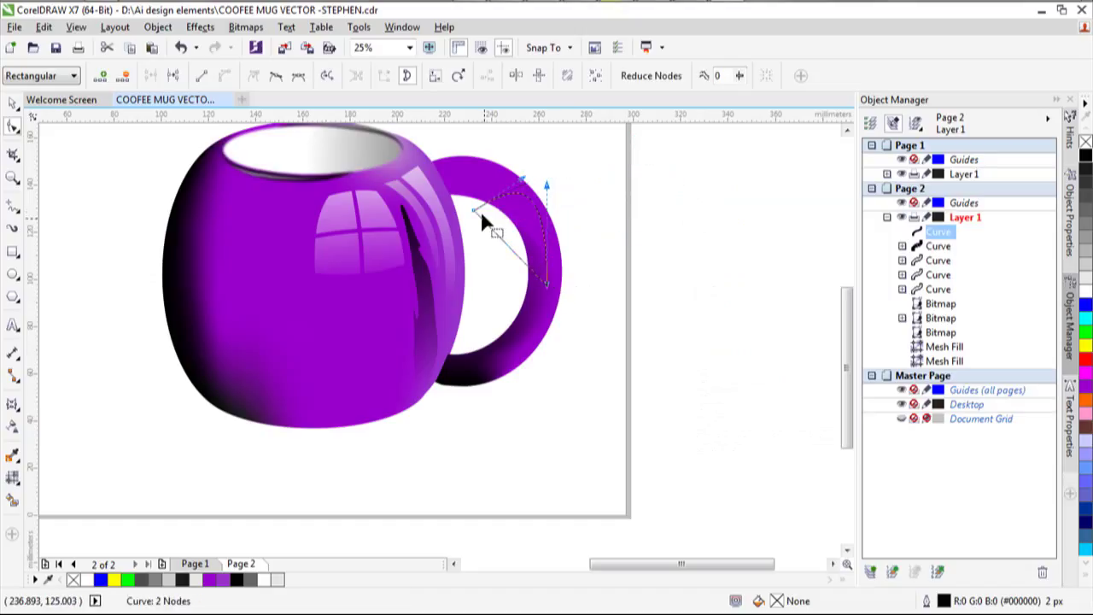
{"action": "left_click_drag", "start_coordinate": [472, 211], "coordinate": [446, 169]}
{"action": "left_click_drag", "start_coordinate": [490, 137], "coordinate": [504, 159]}
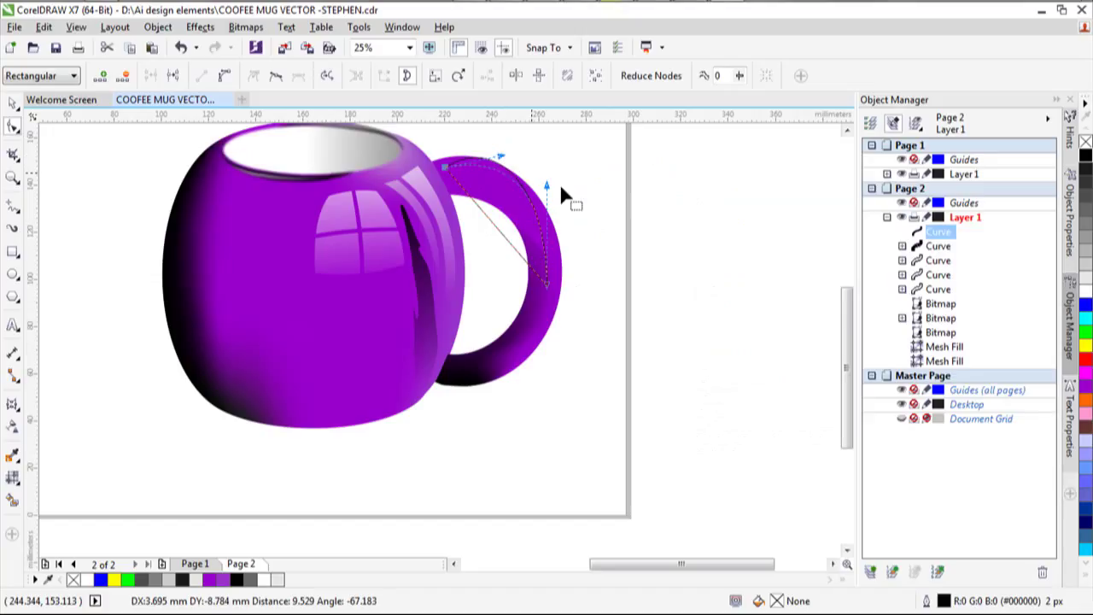
{"action": "left_click_drag", "start_coordinate": [551, 194], "coordinate": [560, 209]}
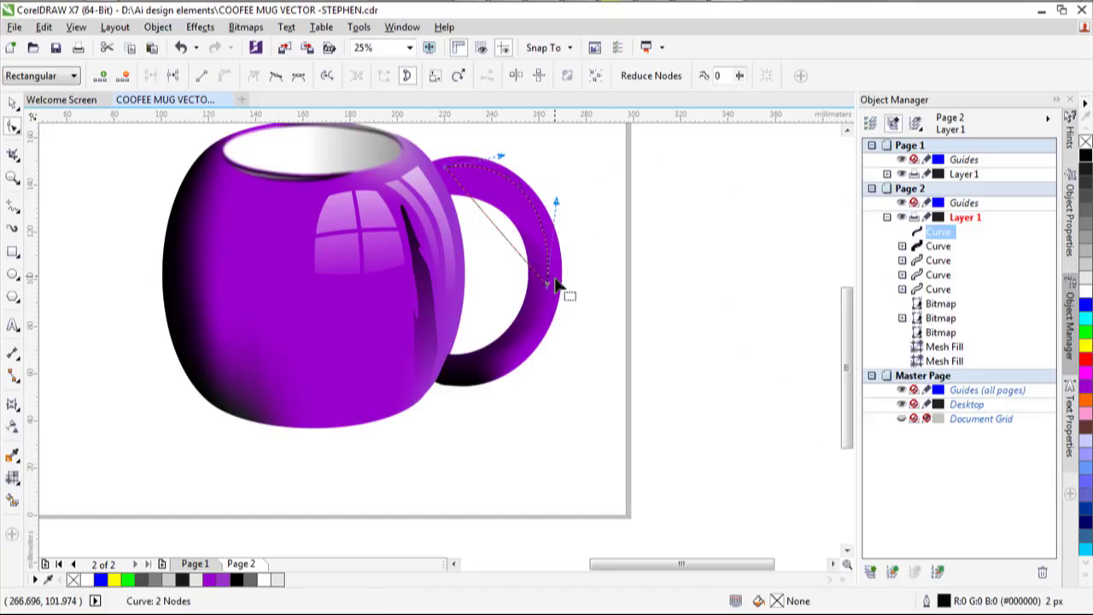
Refine the arc's curvature so it hugs the handle's upper edge.
{"action": "mouse_move", "coordinate": [556, 295]}
{"action": "left_mouse_down"}
{"action": "mouse_move", "coordinate": [556, 280]}
{"action": "mouse_move", "coordinate": [551, 291]}
{"action": "left_mouse_up"}
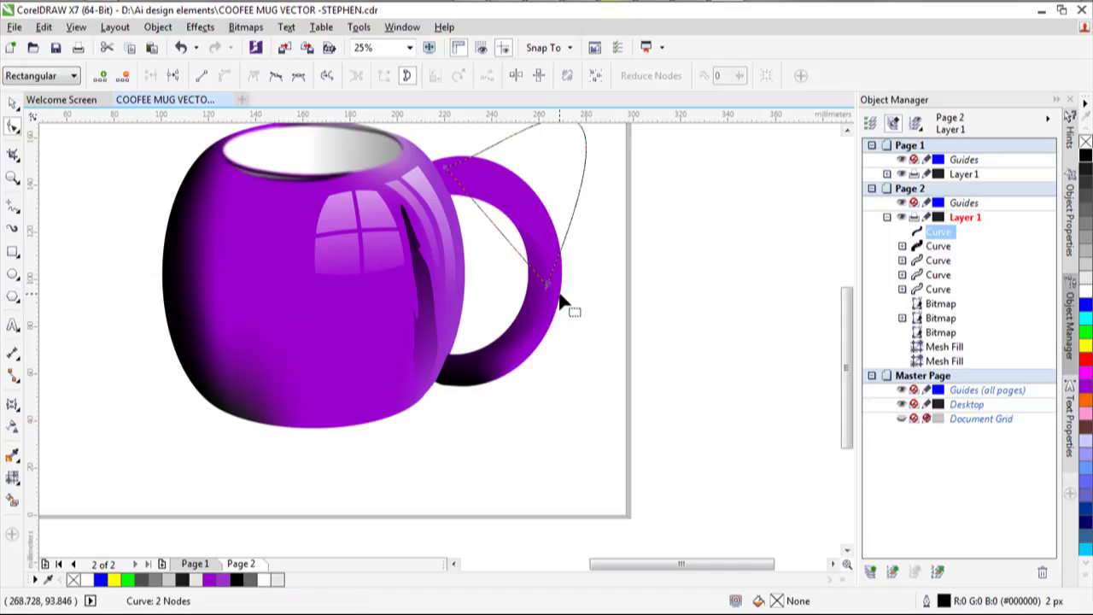
{"action": "key", "text": "ctrl+z"}
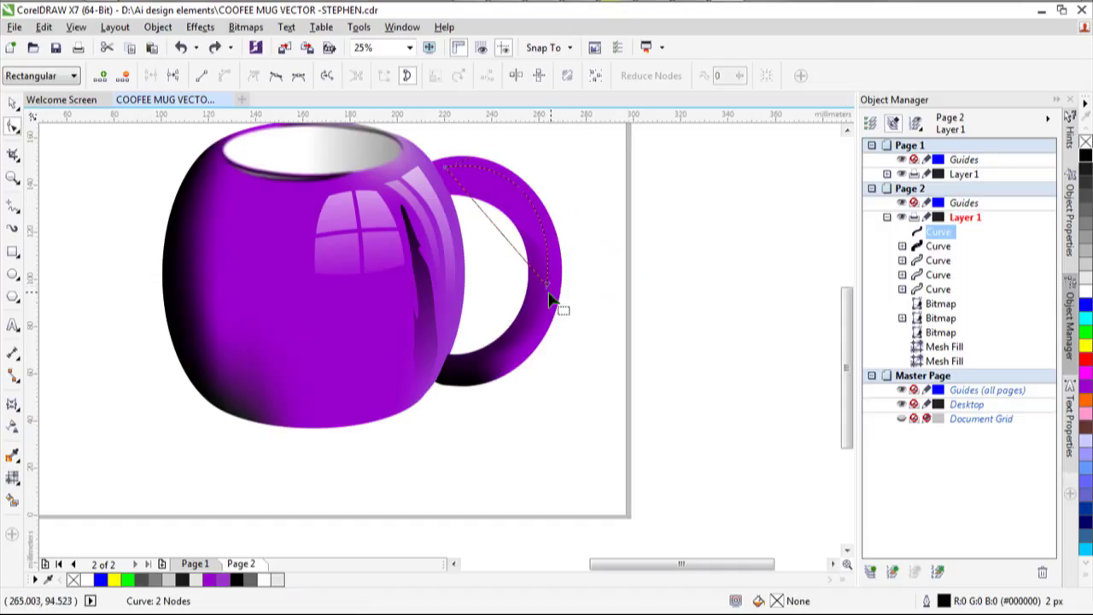
{"action": "mouse_move", "coordinate": [554, 303]}
{"action": "left_mouse_down"}
{"action": "mouse_move", "coordinate": [566, 304]}
{"action": "mouse_move", "coordinate": [556, 293]}
{"action": "left_mouse_up"}
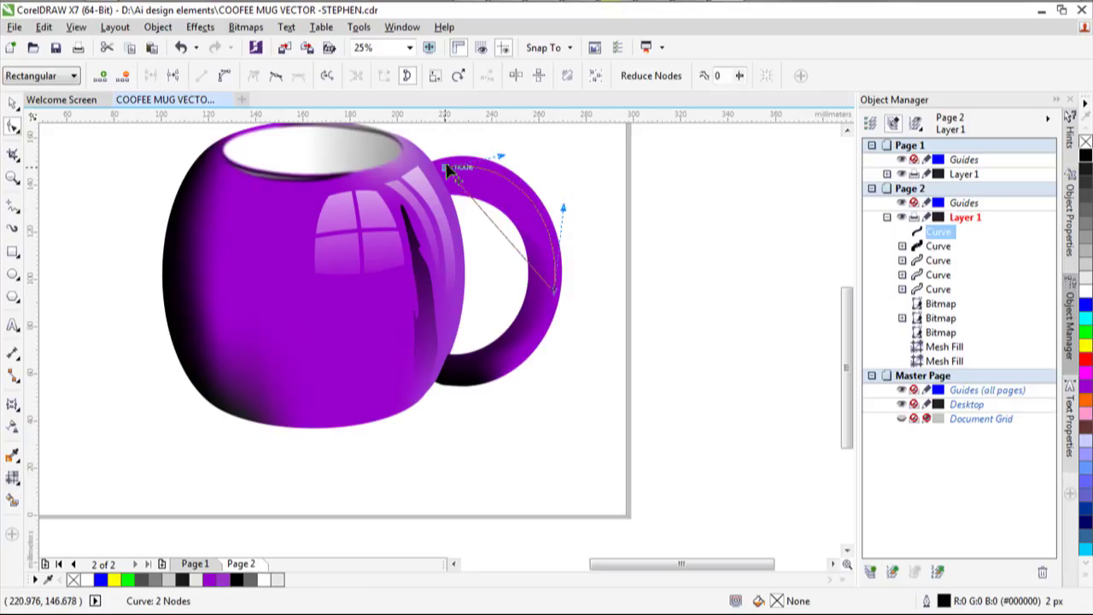
{"action": "left_click_drag", "start_coordinate": [448, 173], "coordinate": [270, 103]}
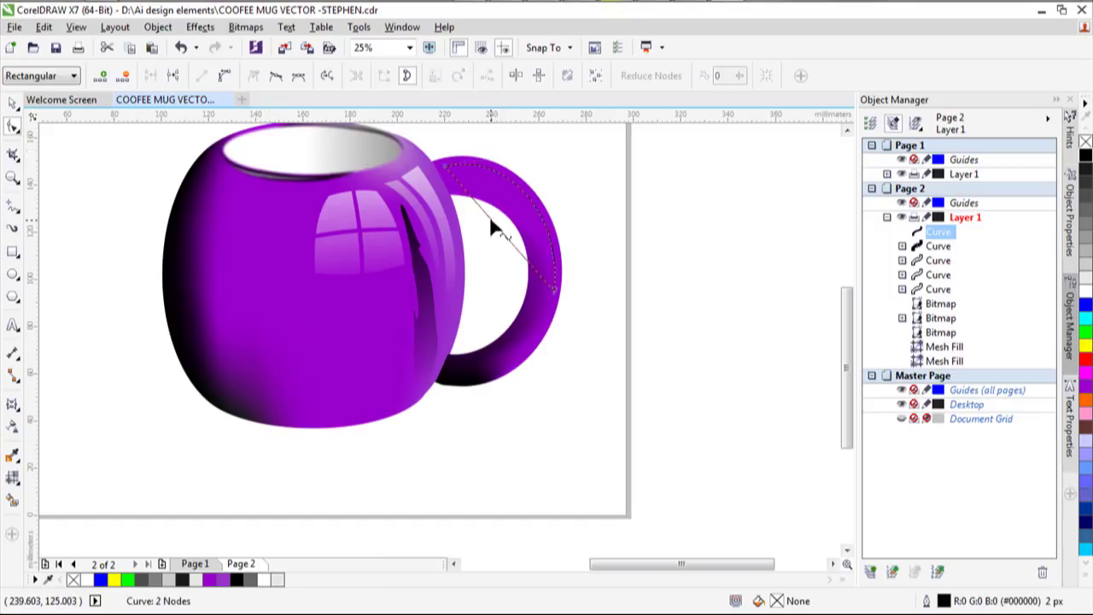
{"action": "key", "text": "ctrl+a"}
{"action": "left_click_drag", "start_coordinate": [495, 222], "coordinate": [517, 205]}
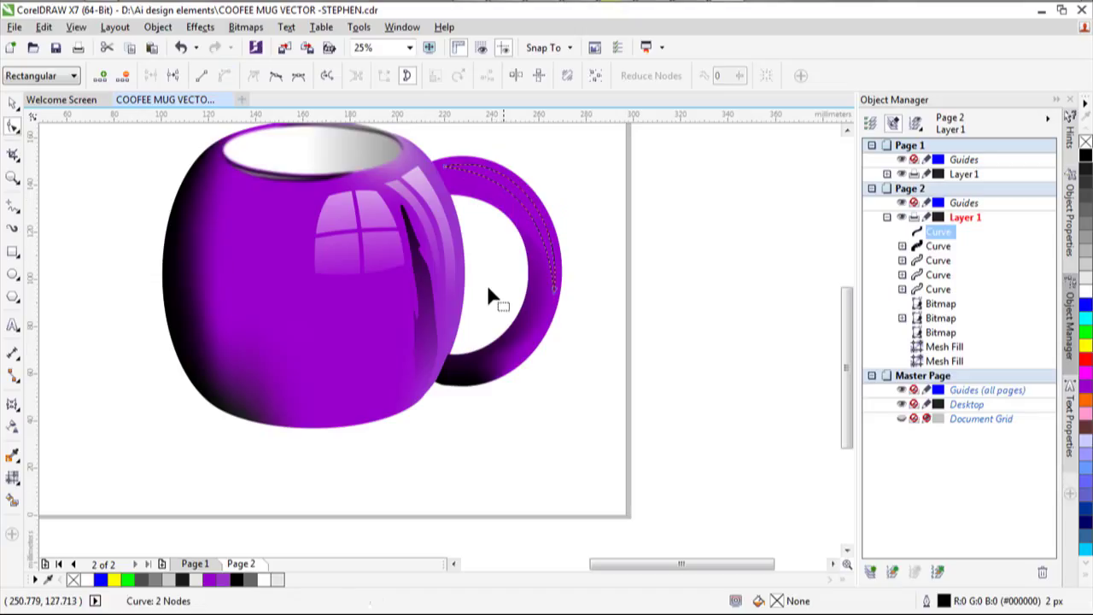
Fill the handle curve light grey and remove its outline.
{"action": "left_click", "coordinate": [195, 582]}
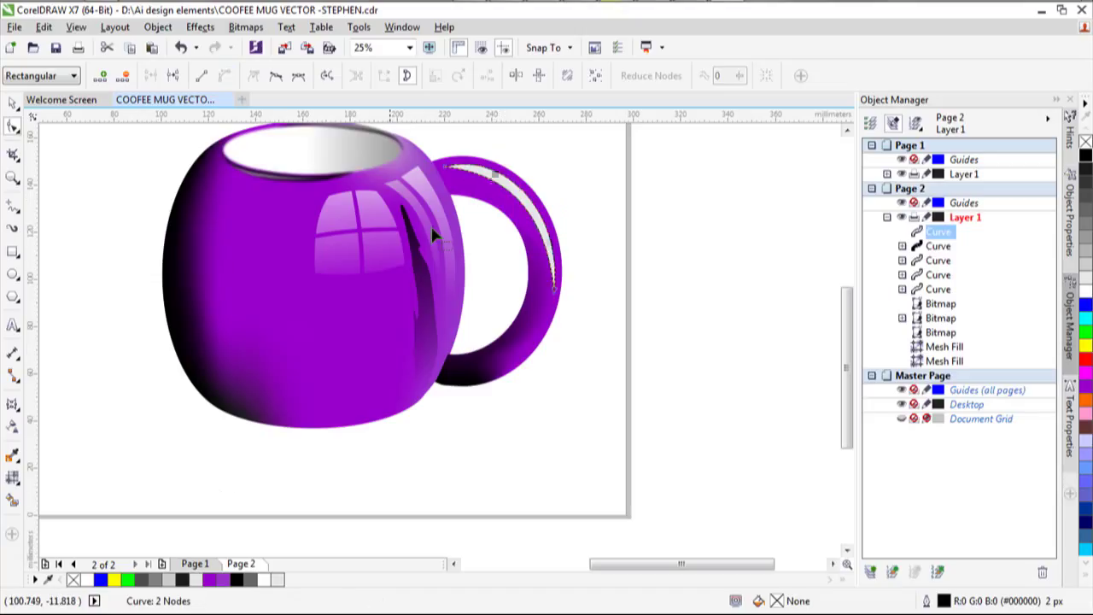
{"action": "left_click", "coordinate": [13, 107]}
{"action": "left_click", "coordinate": [505, 75]}
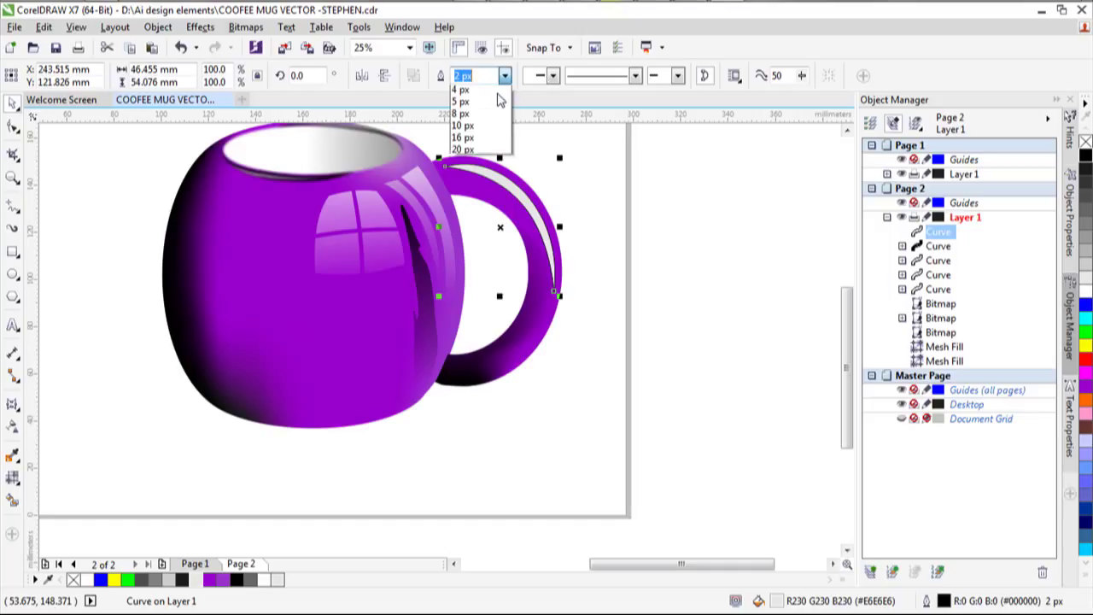
{"action": "left_click", "coordinate": [487, 91]}
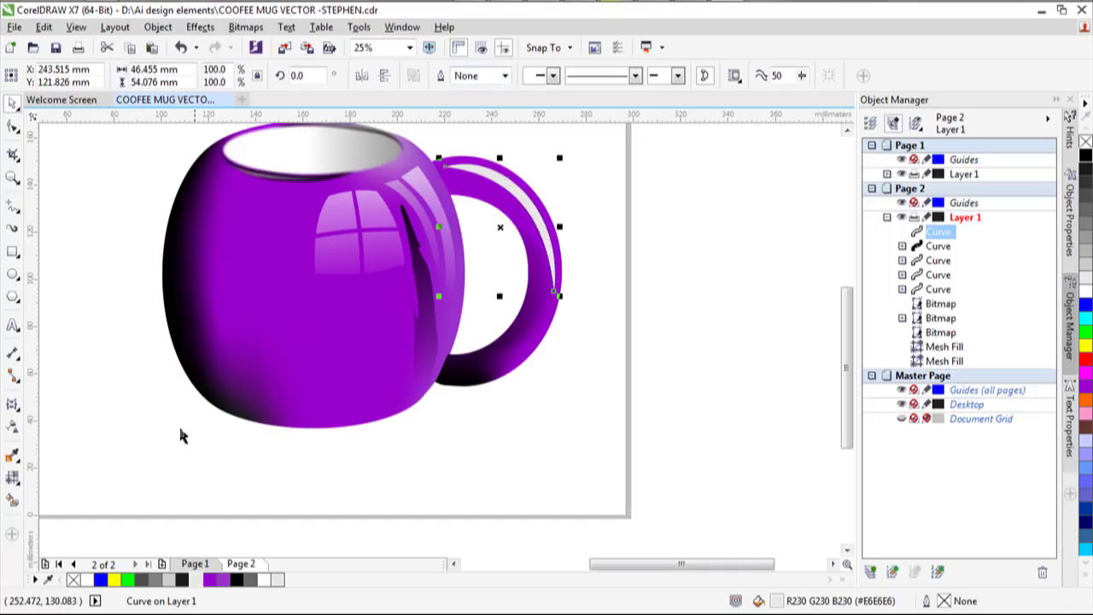
Apply a linear transparency fading the grey highlight along the handle.
{"action": "left_click", "coordinate": [12, 431]}
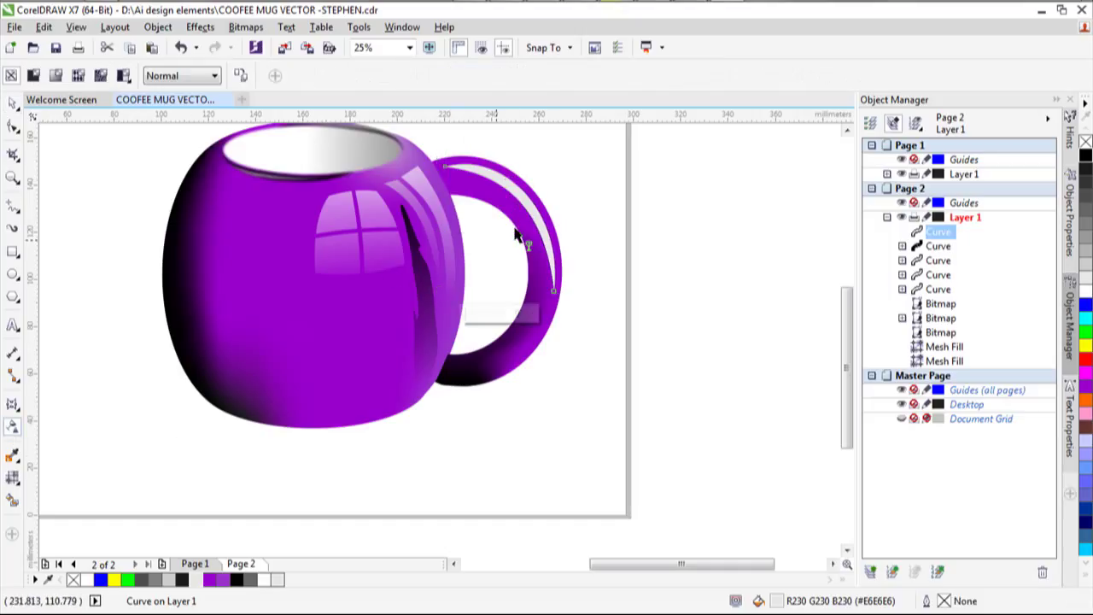
{"action": "left_click_drag", "start_coordinate": [461, 156], "coordinate": [551, 265]}
{"action": "left_click", "coordinate": [555, 300]}
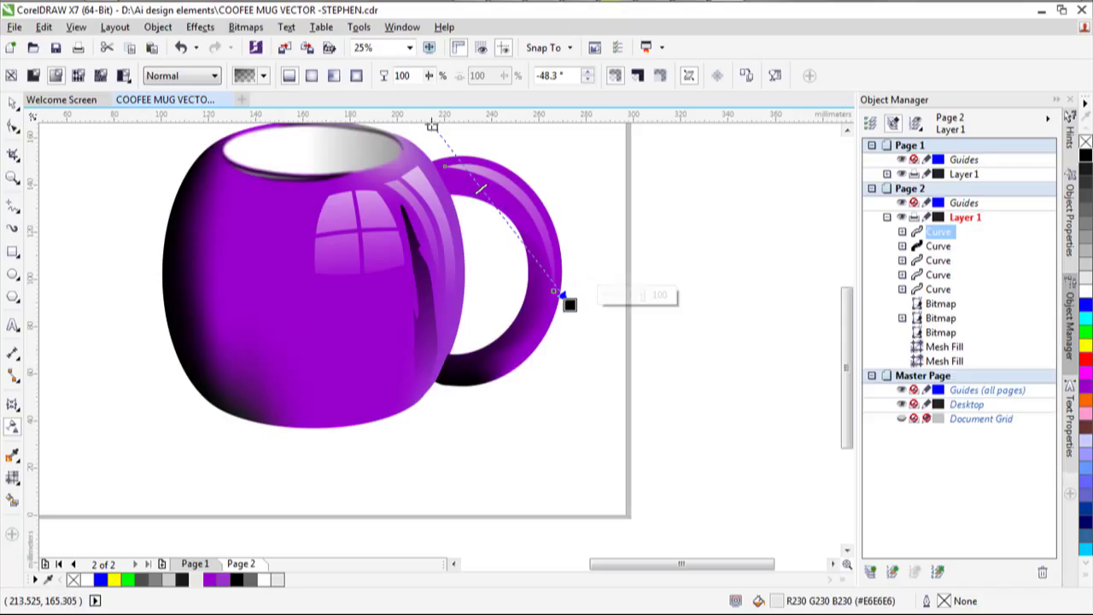
{"action": "key", "text": "Escape"}
{"action": "left_click", "coordinate": [465, 178]}
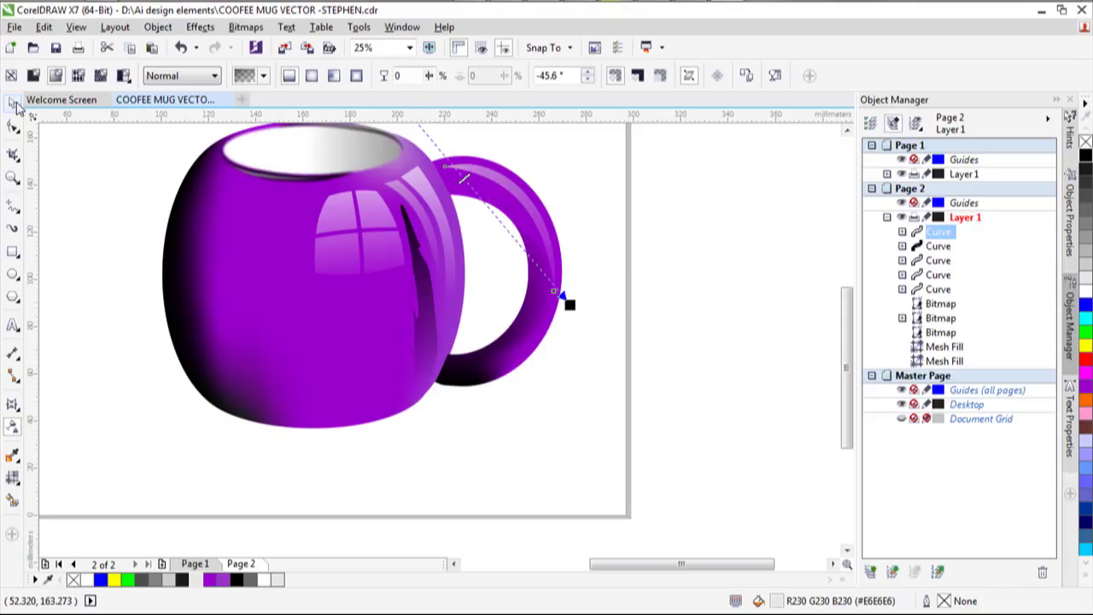
Nudge the handle highlight slightly up and to the right.
{"action": "left_click", "coordinate": [14, 101]}
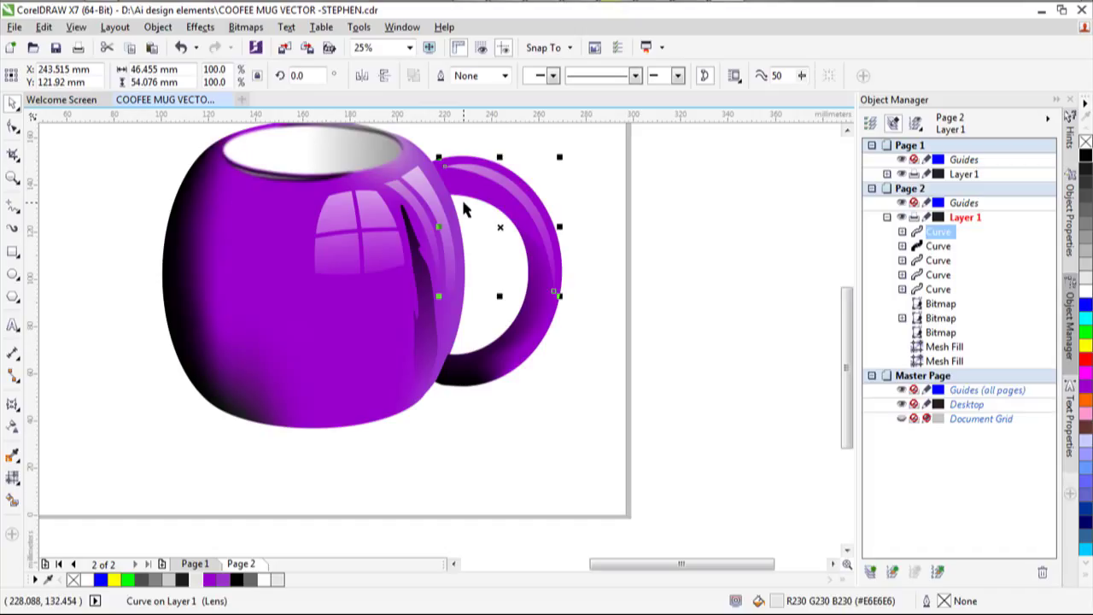
{"action": "key", "text": "Up"}
{"action": "key", "text": "Up"}
{"action": "key", "text": "Up"}
{"action": "key", "text": "Up"}
{"action": "key", "text": "Up"}
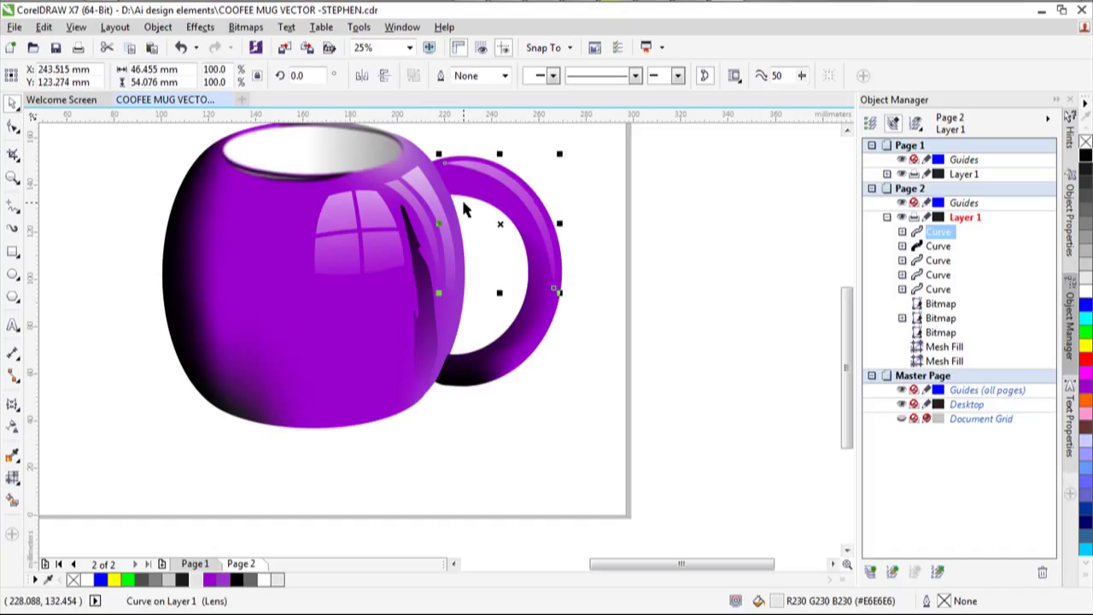
{"action": "key", "text": "Right"}
{"action": "key", "text": "Down"}
{"action": "key", "text": "Right"}
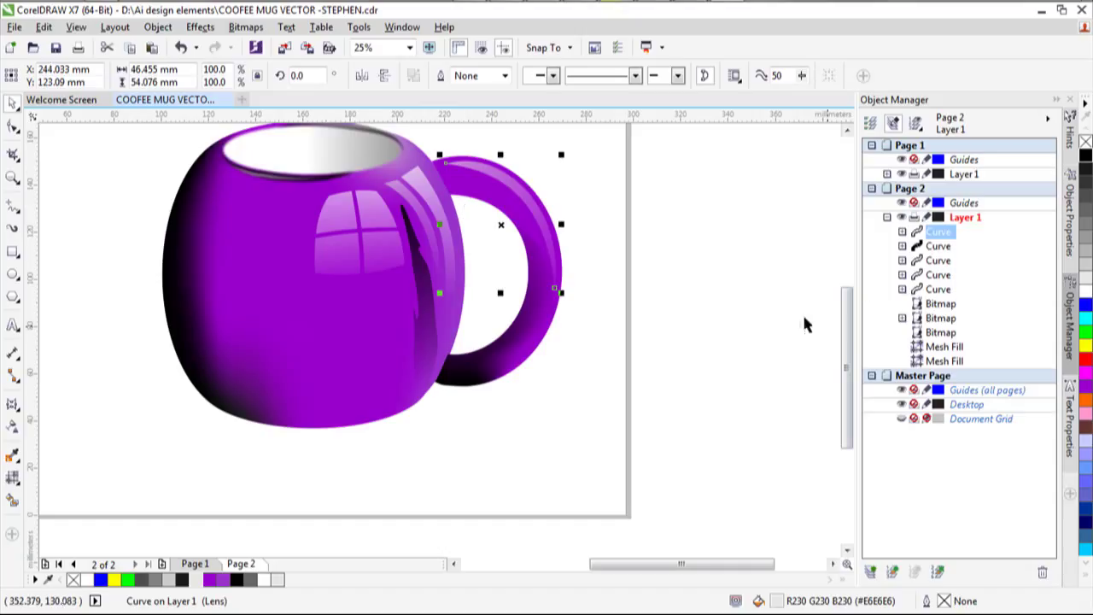
{"action": "left_click", "coordinate": [771, 313]}
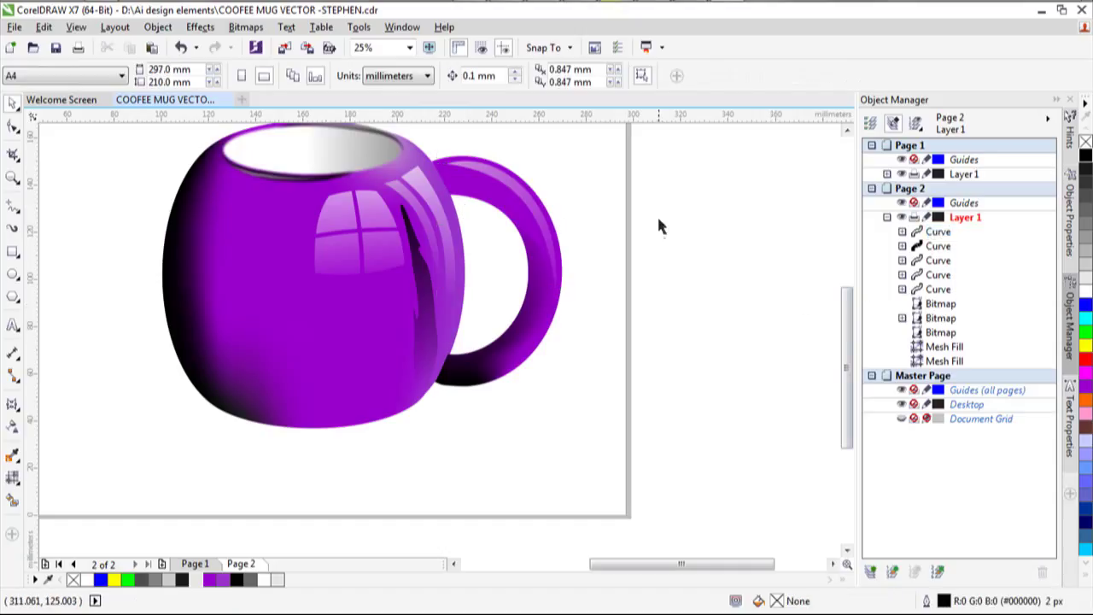
{"action": "scroll", "coordinate": [651, 237], "scroll_direction": "down", "scroll_amount": 2}
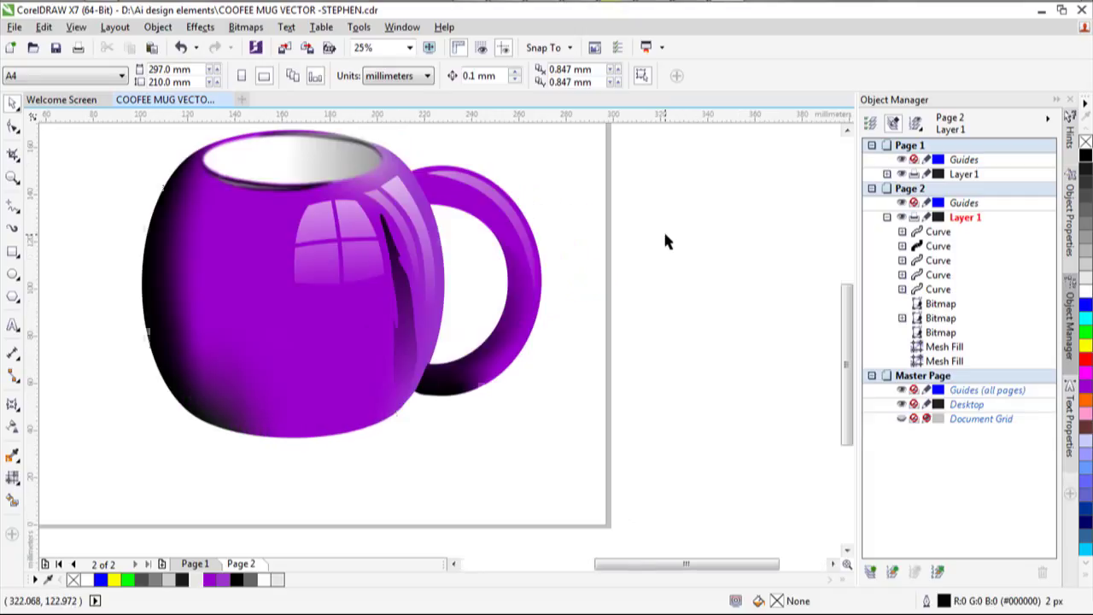
{"action": "scroll", "coordinate": [662, 231], "scroll_direction": "up", "scroll_amount": 2}
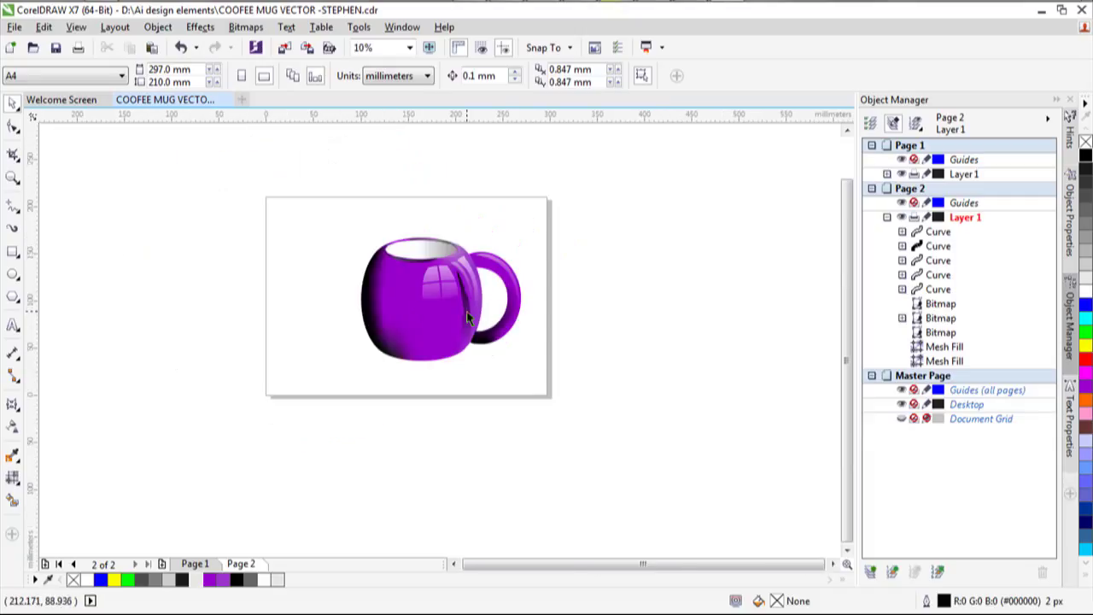
{"action": "scroll", "coordinate": [431, 325], "scroll_direction": "up", "scroll_amount": 2}
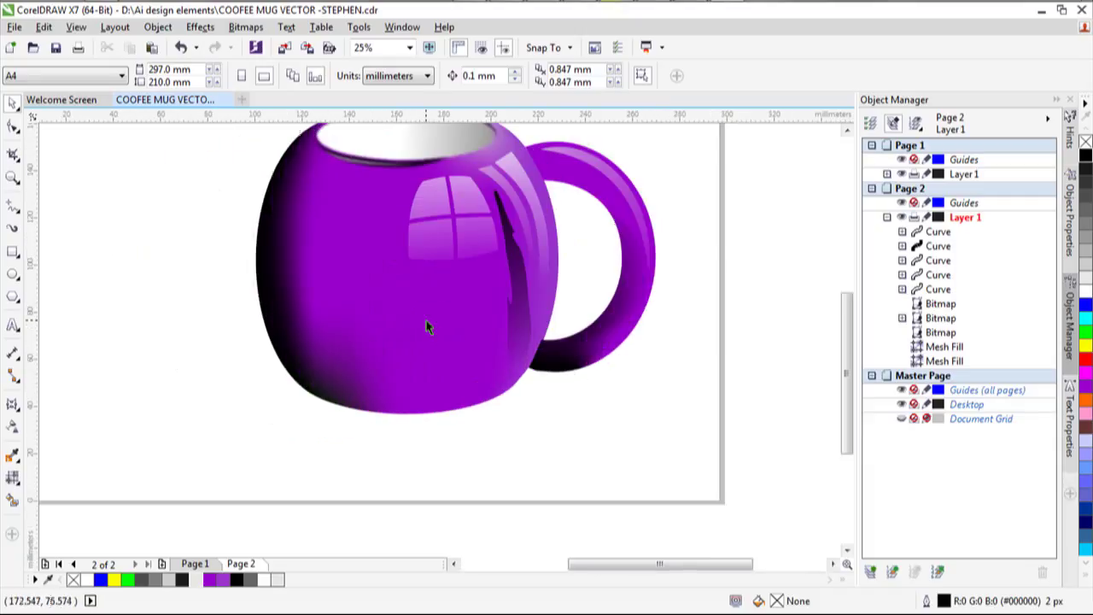
{"action": "scroll", "coordinate": [426, 321], "scroll_direction": "down", "scroll_amount": 2}
{"action": "left_click_drag", "start_coordinate": [341, 199], "coordinate": [542, 400]}
{"action": "left_click", "coordinate": [410, 47]}
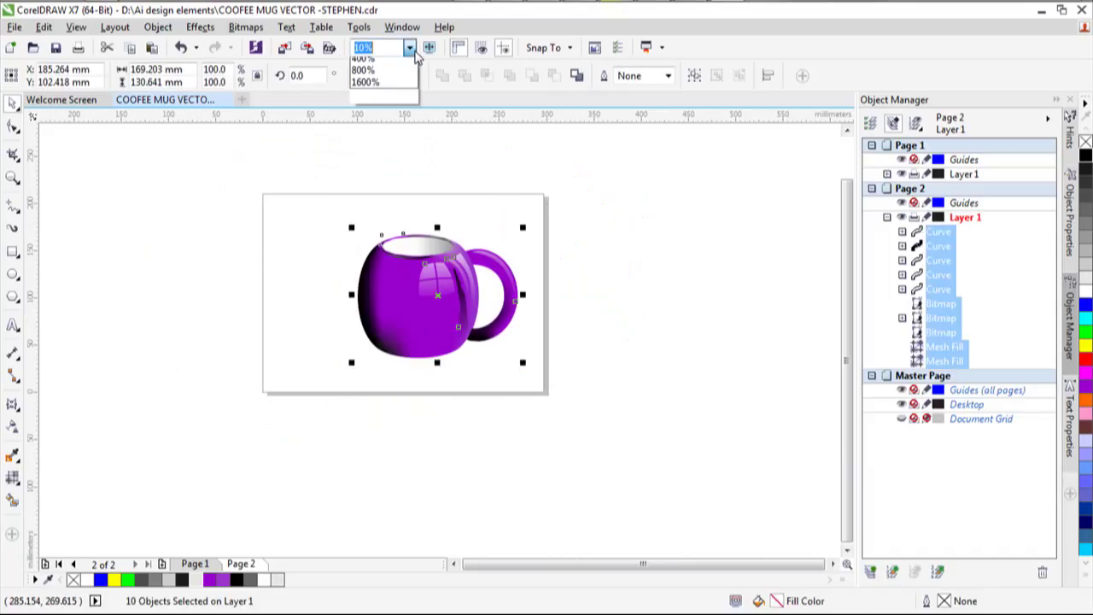
{"action": "left_click", "coordinate": [405, 64]}
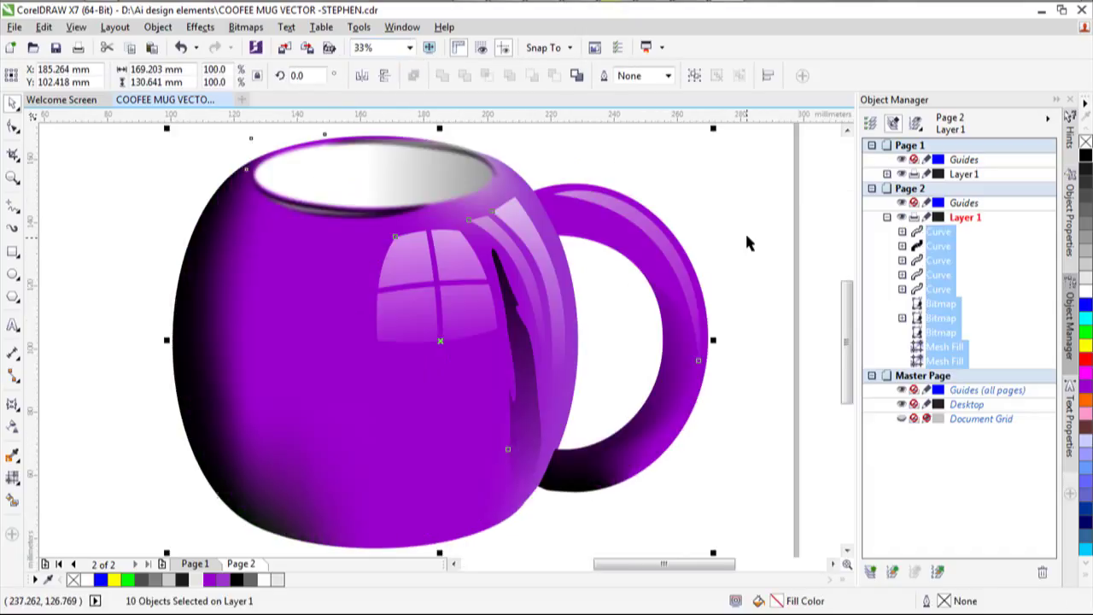
{"action": "left_click", "coordinate": [743, 229]}
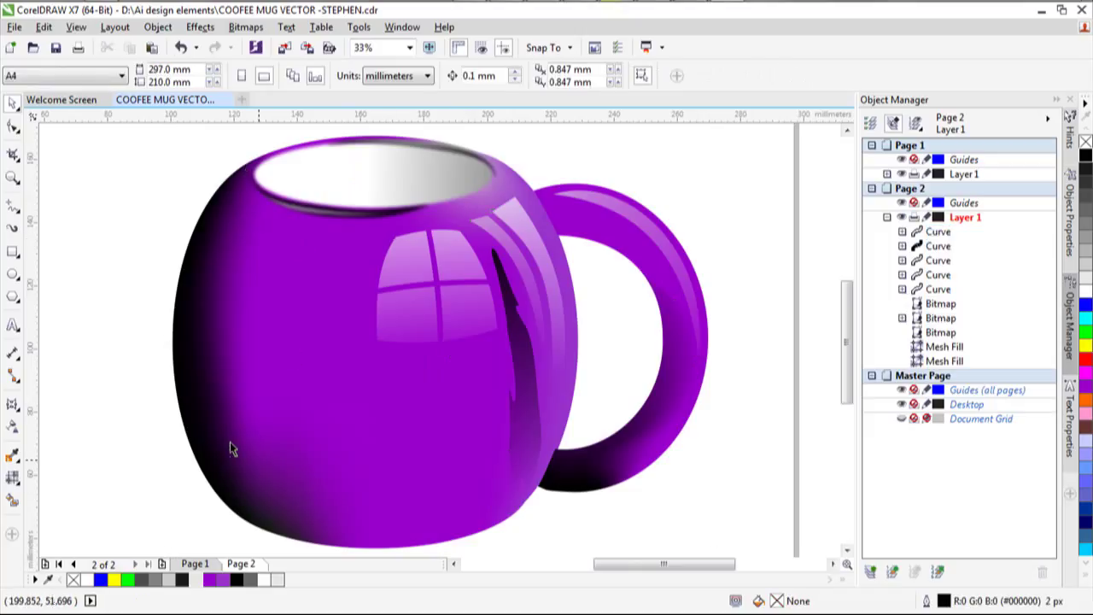
{"action": "scroll", "coordinate": [275, 402], "scroll_direction": "down", "scroll_amount": 1}
{"action": "scroll", "coordinate": [328, 460], "scroll_direction": "up", "scroll_amount": 1}
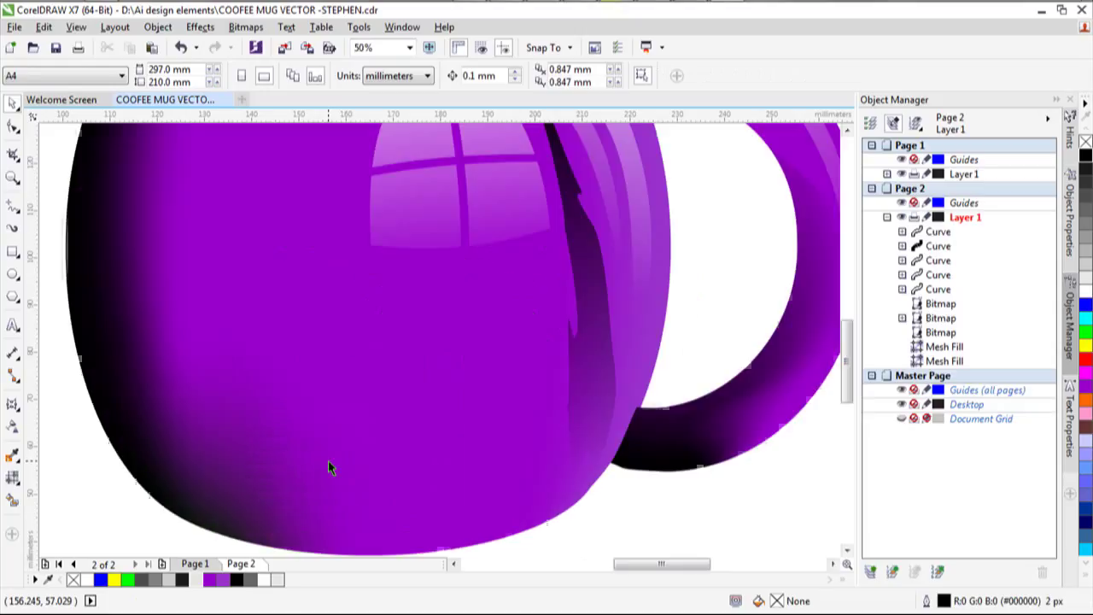
{"action": "scroll", "coordinate": [327, 471], "scroll_direction": "down", "scroll_amount": 2}
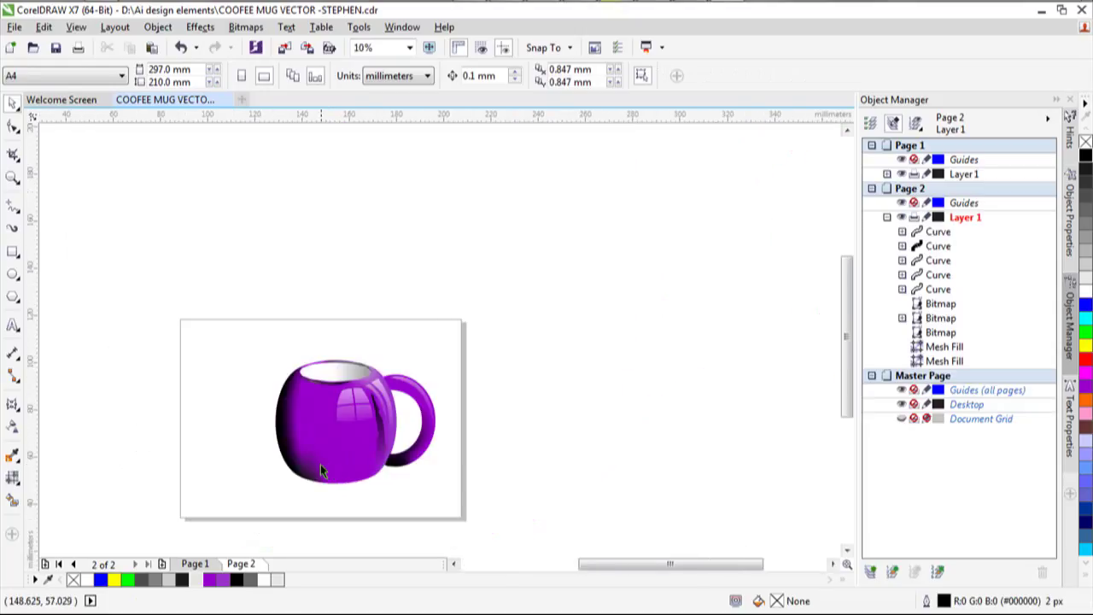
{"action": "scroll", "coordinate": [278, 500], "scroll_direction": "up", "scroll_amount": 1}
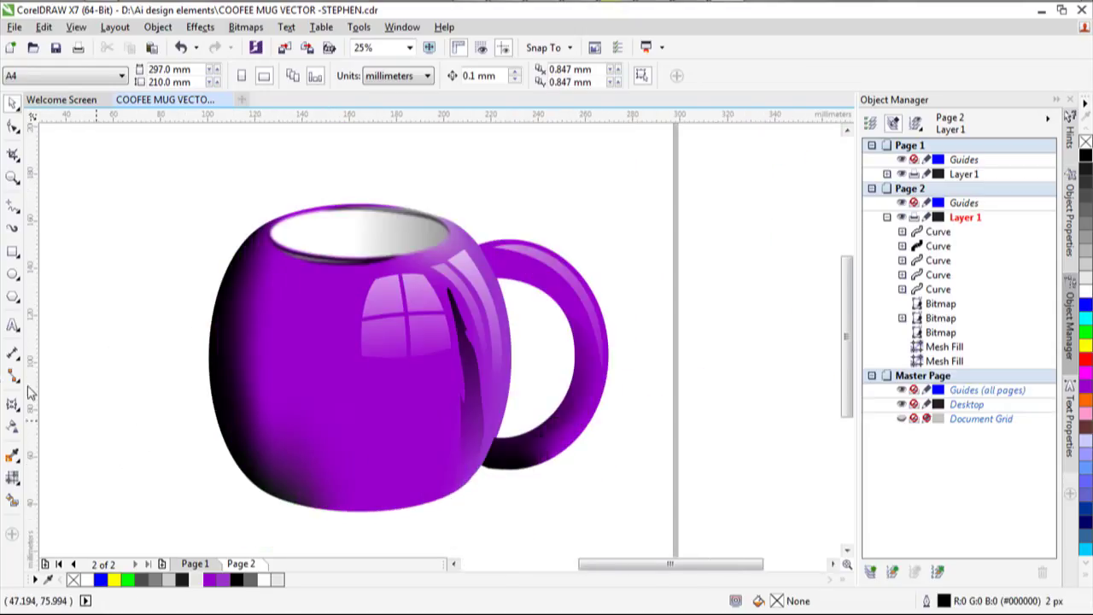
Type COFFEE left of the mug and set it in bold Century Gothic.
{"action": "left_click", "coordinate": [111, 398]}
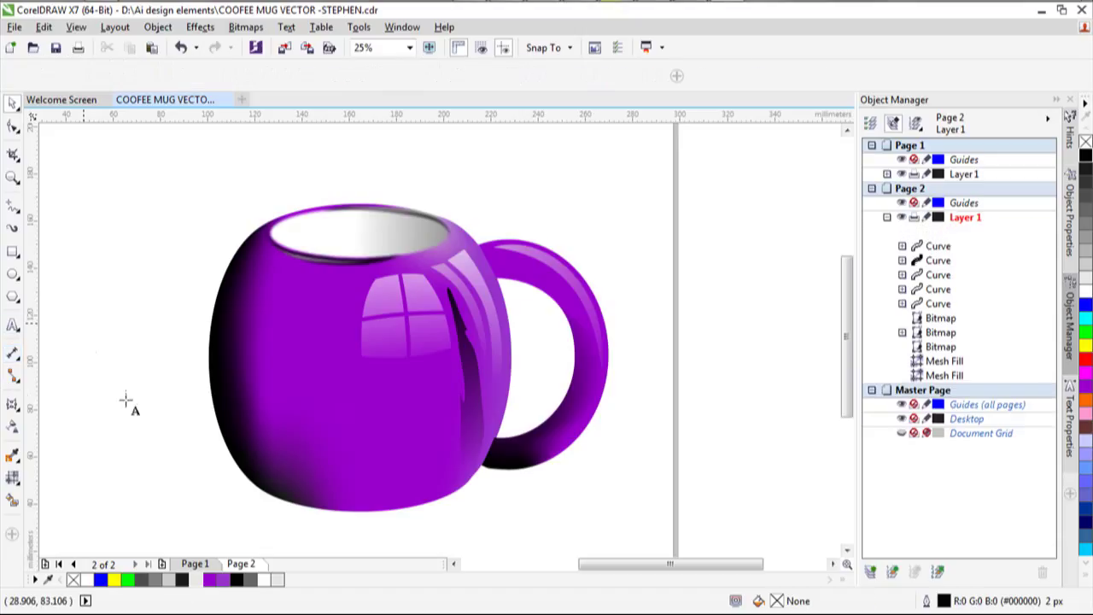
{"action": "type", "text": "C"}
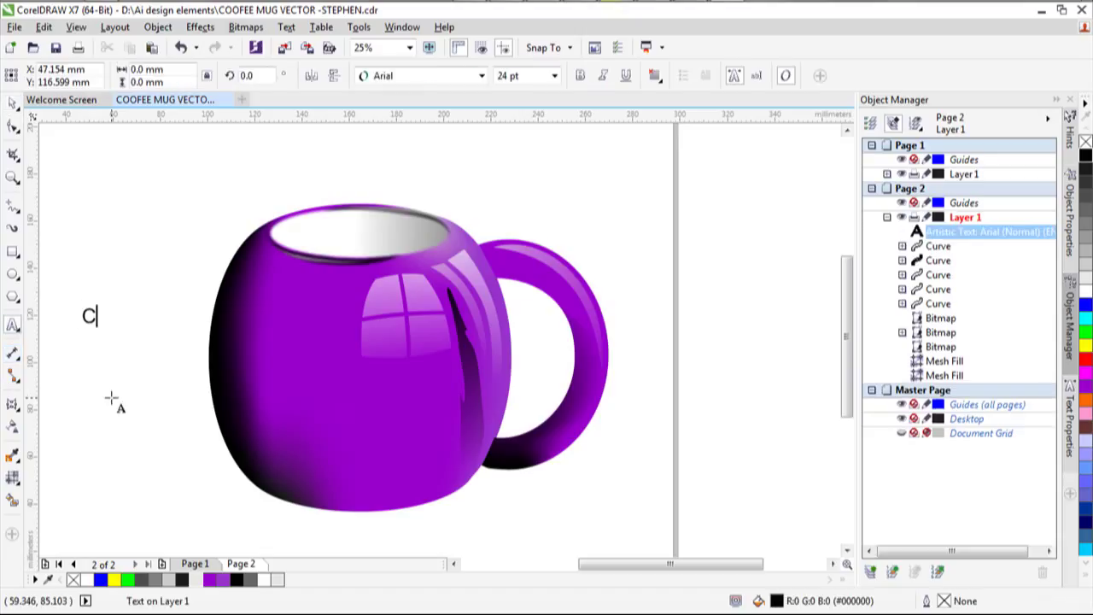
{"action": "type", "text": "OFFEE"}
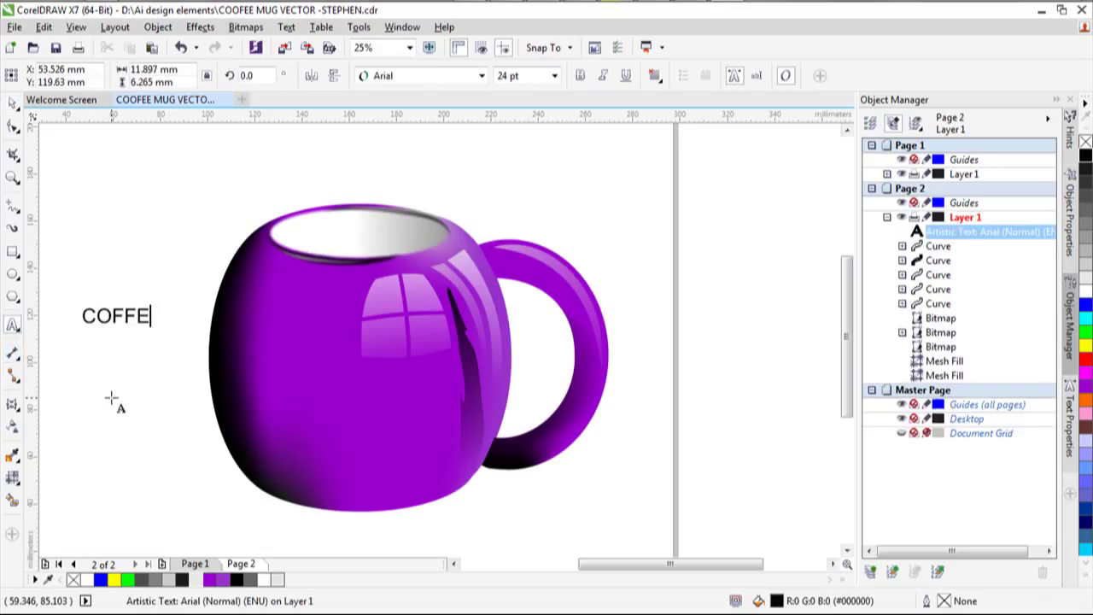
{"action": "left_click", "coordinate": [16, 103]}
{"action": "left_click", "coordinate": [480, 76]}
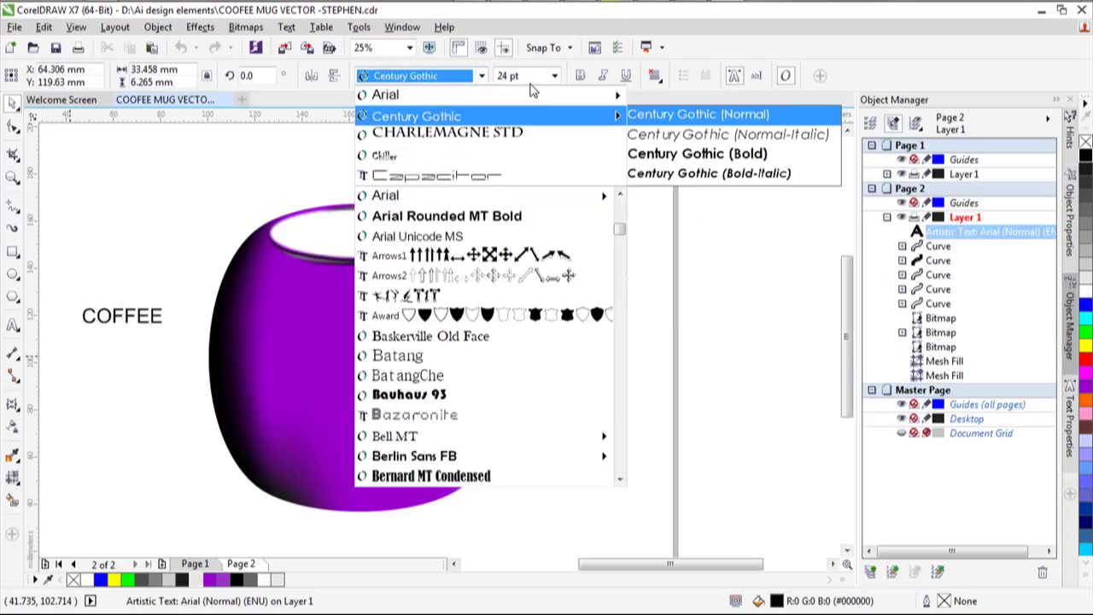
{"action": "mouse_move", "coordinate": [533, 119]}
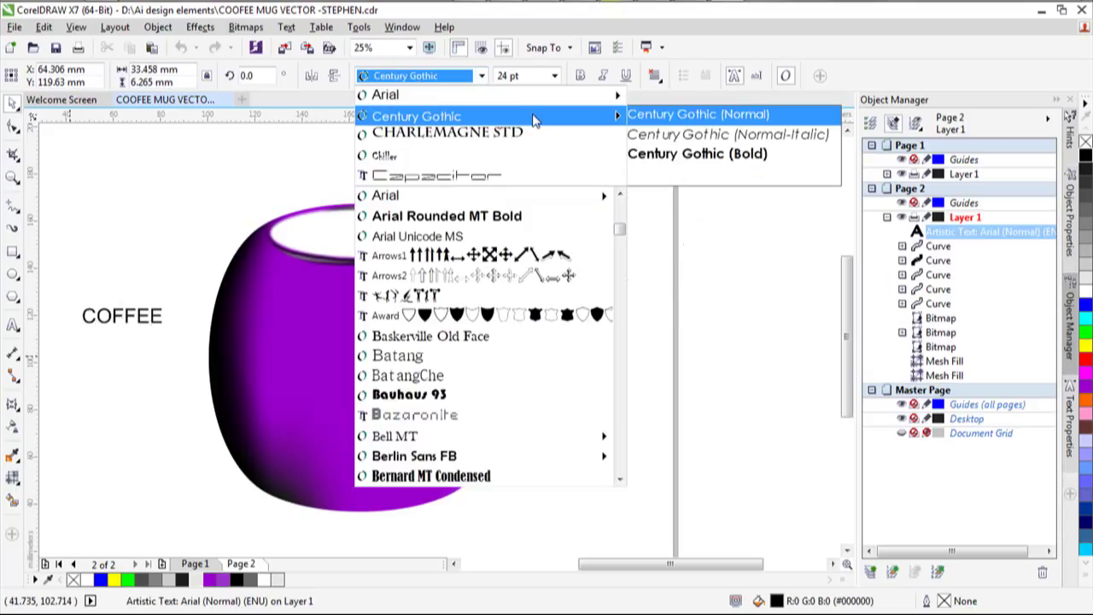
{"action": "left_click", "coordinate": [659, 117]}
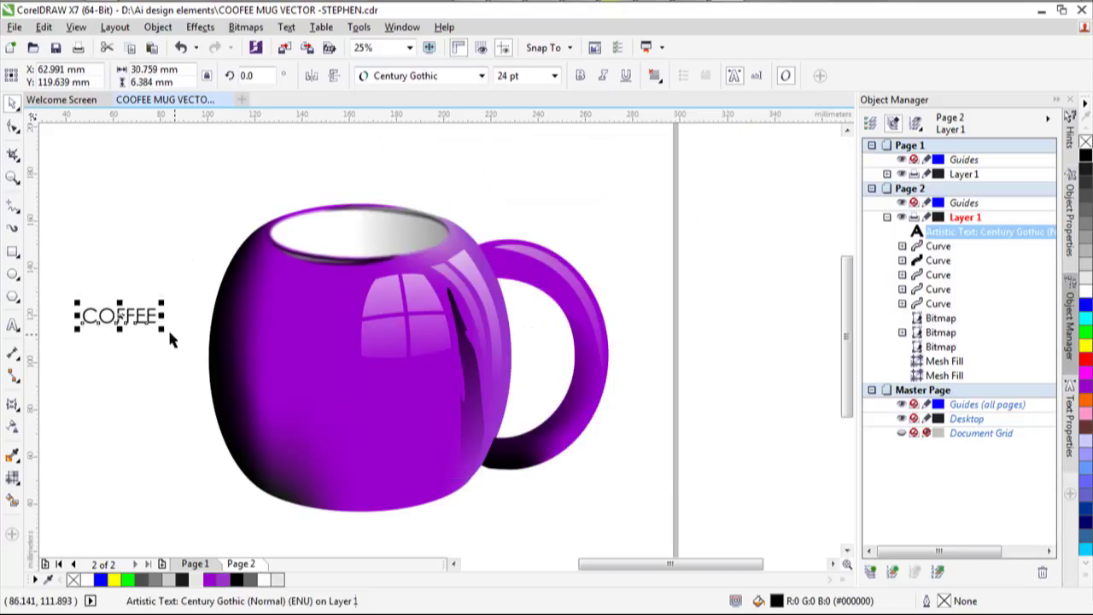
{"action": "left_click", "coordinate": [579, 75]}
Enlarge COFFEE to about 58.7 pt across the mug and fill it light grey.
{"action": "left_click_drag", "start_coordinate": [163, 331], "coordinate": [306, 387]}
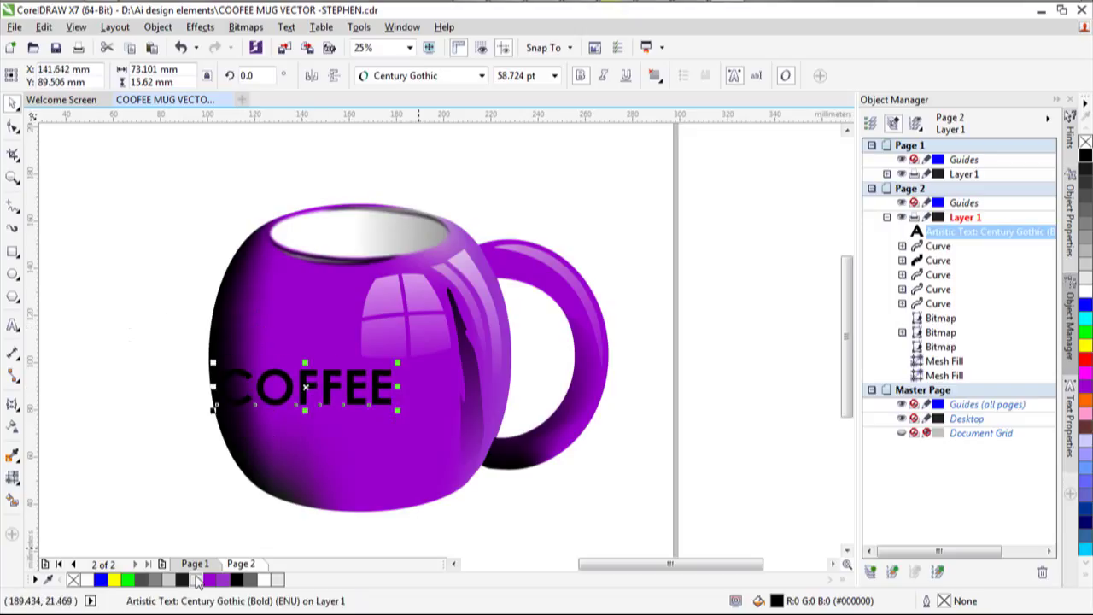
{"action": "left_click", "coordinate": [197, 580]}
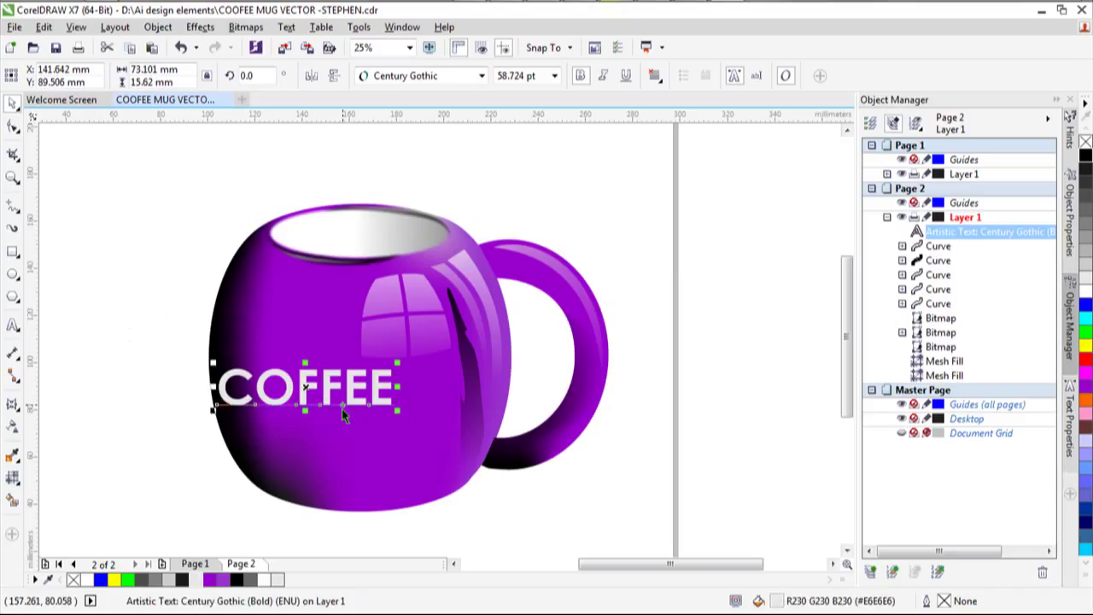
{"action": "left_click", "coordinate": [315, 413]}
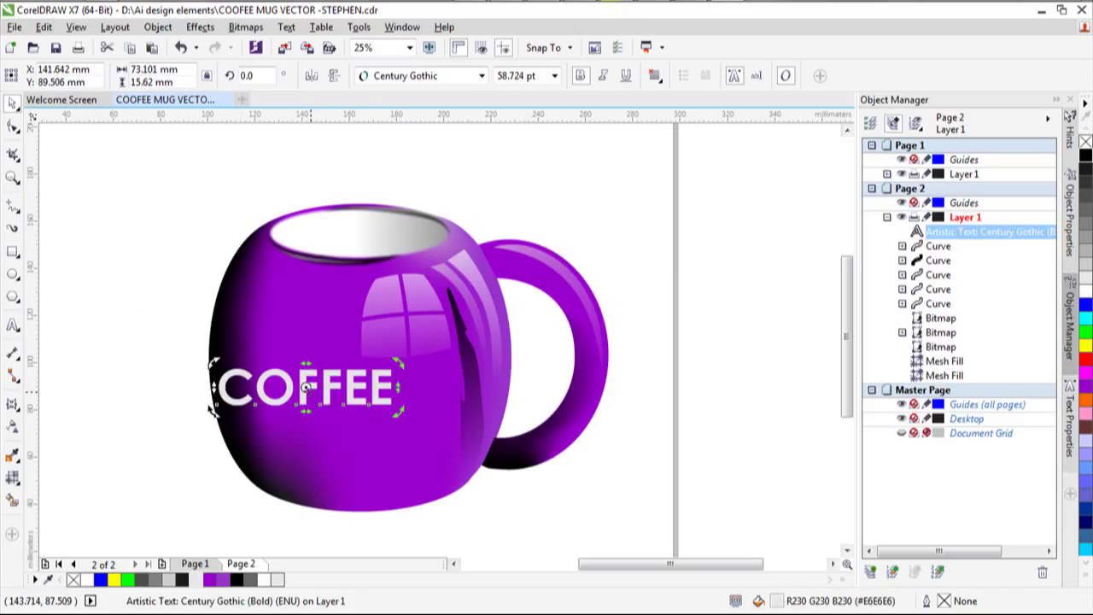
{"action": "left_click", "coordinate": [215, 408]}
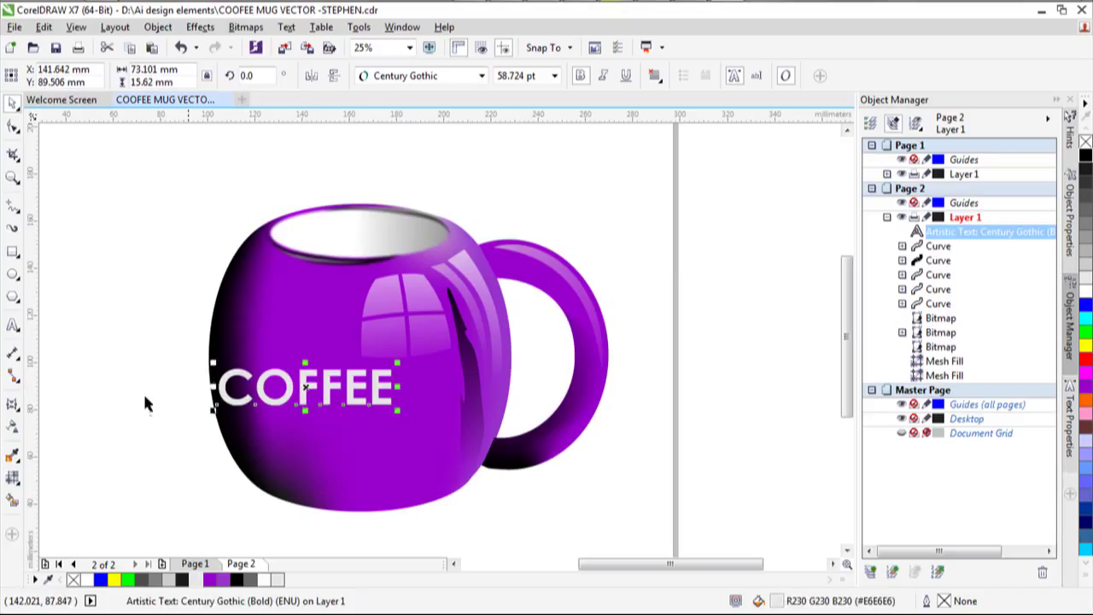
Apply an envelope to COFFEE and delete its left and right edge nodes.
{"action": "left_click", "coordinate": [13, 407]}
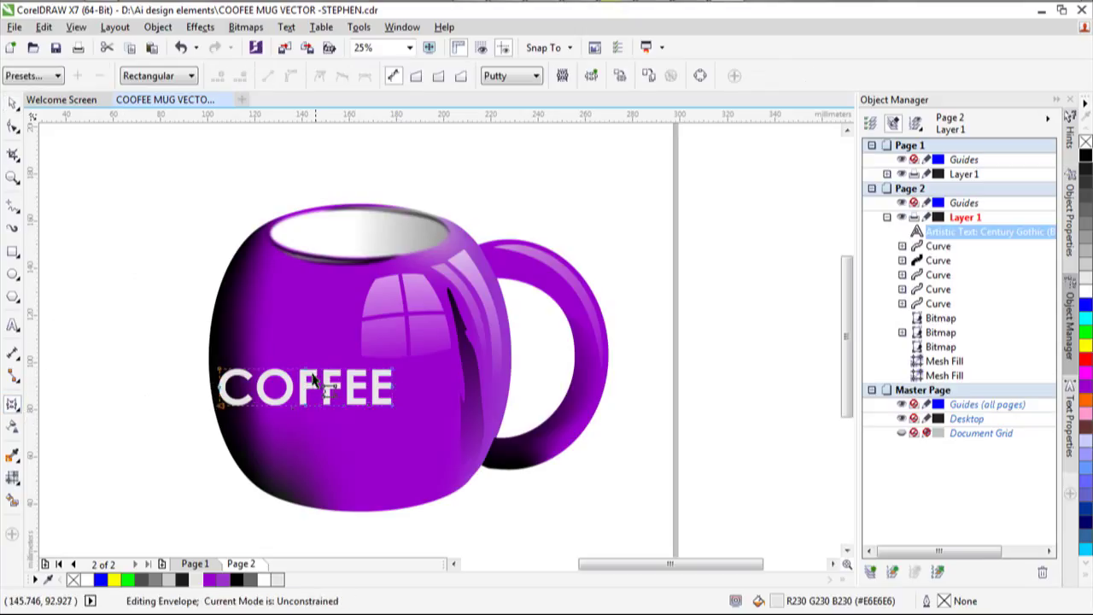
{"action": "left_click", "coordinate": [227, 401]}
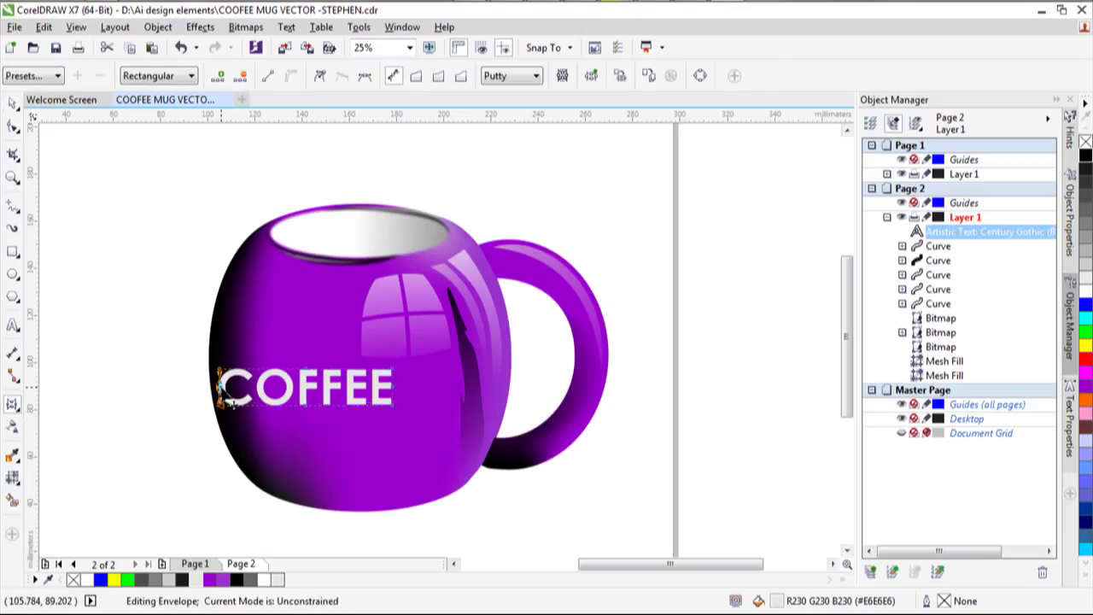
{"action": "right_click", "coordinate": [229, 403]}
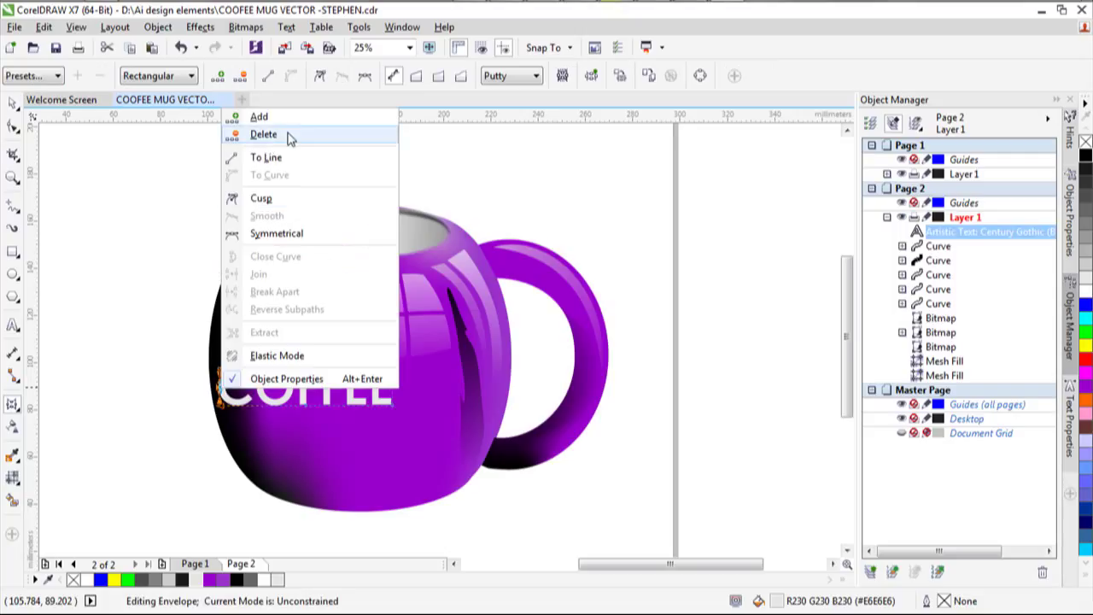
{"action": "left_click", "coordinate": [289, 139]}
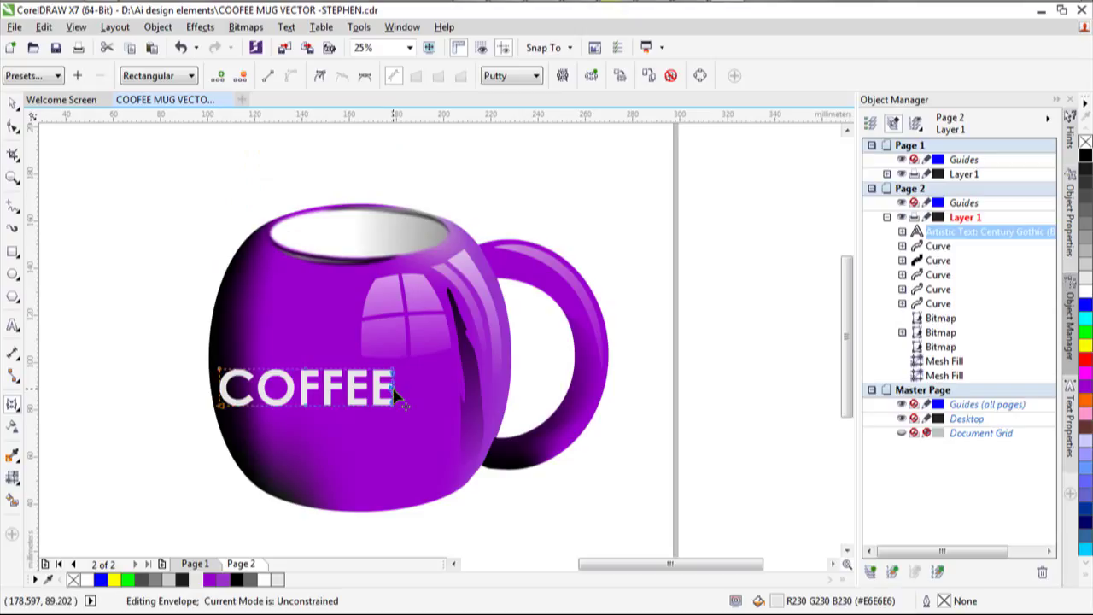
{"action": "right_click", "coordinate": [392, 388]}
{"action": "left_click", "coordinate": [484, 139]}
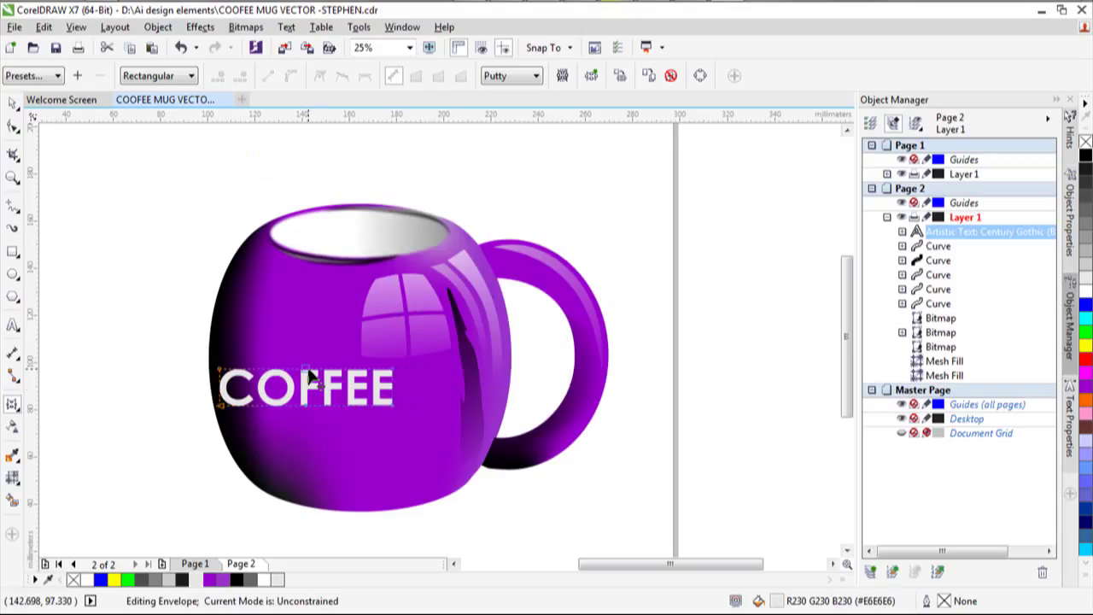
Delete two more envelope nodes and bow COFFEE's top edge upward.
{"action": "left_click", "coordinate": [309, 389]}
{"action": "right_click", "coordinate": [308, 390]}
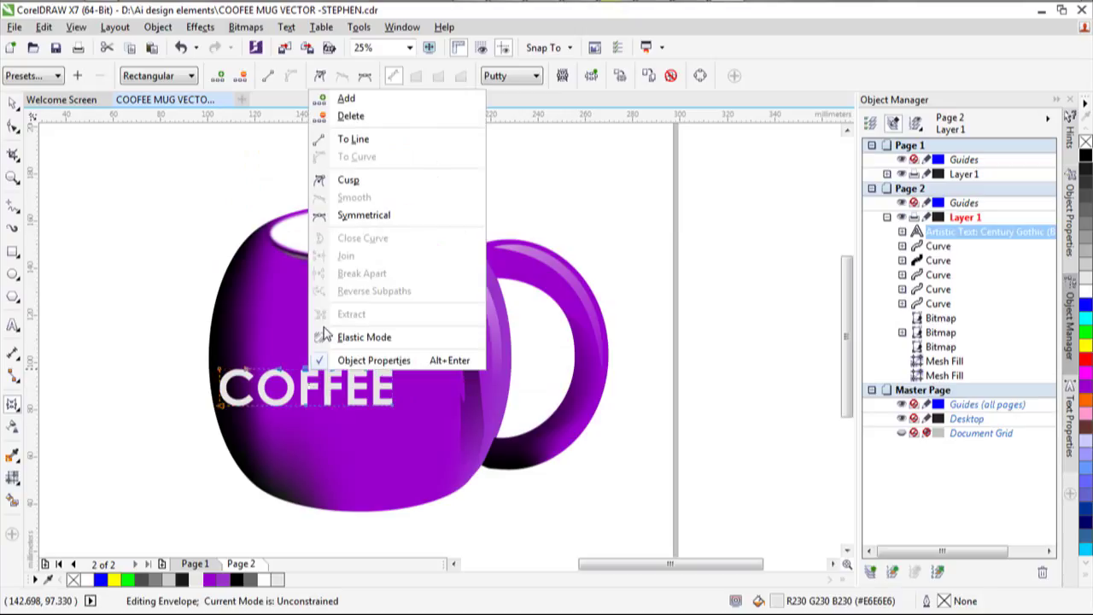
{"action": "left_click", "coordinate": [385, 120]}
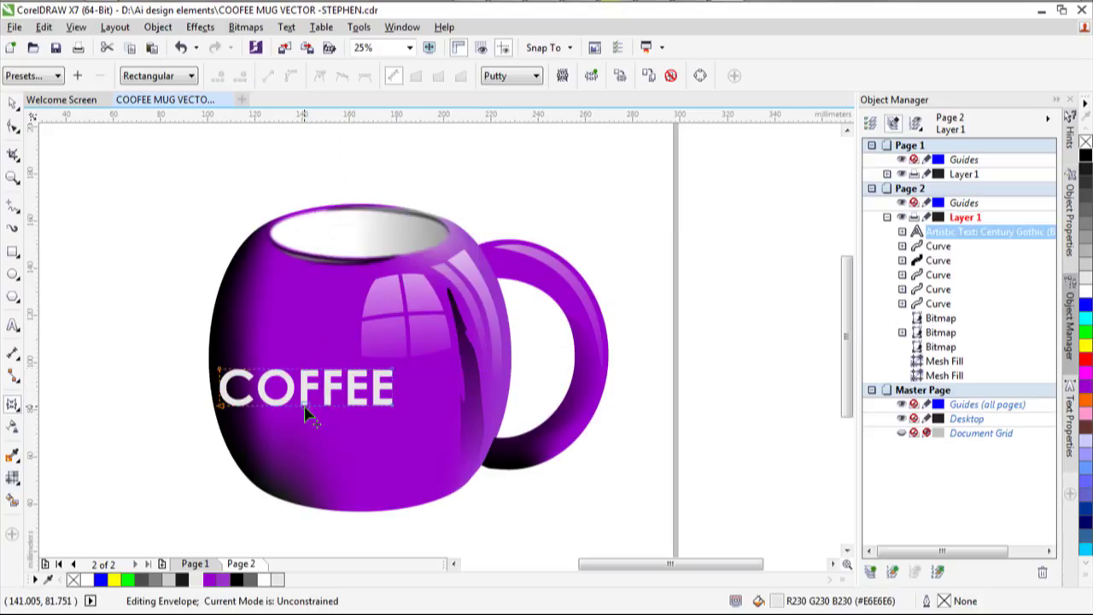
{"action": "right_click", "coordinate": [305, 413]}
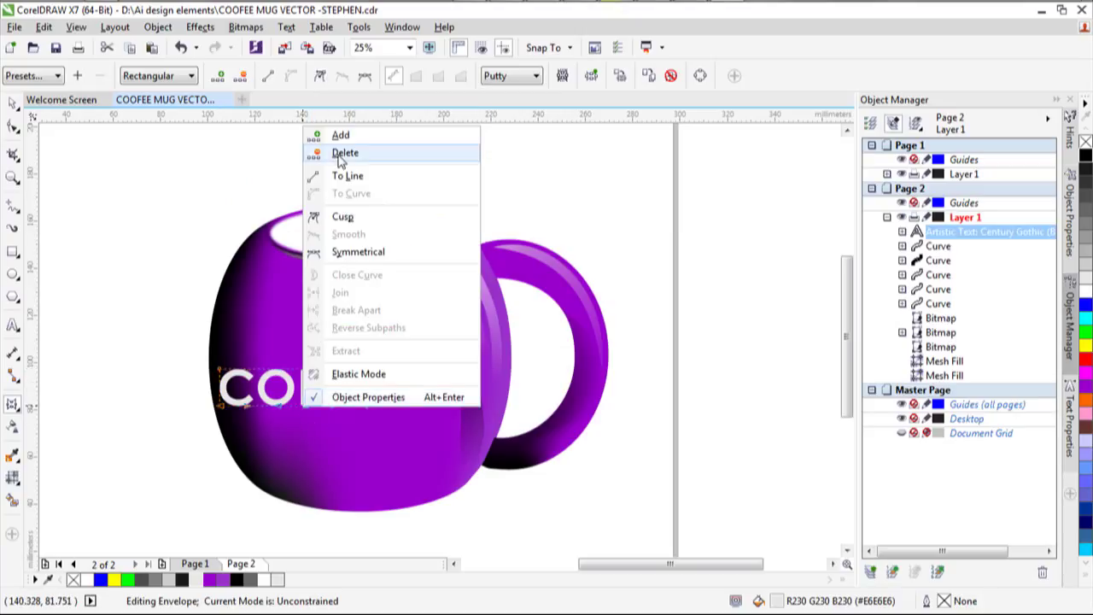
{"action": "left_click", "coordinate": [312, 153]}
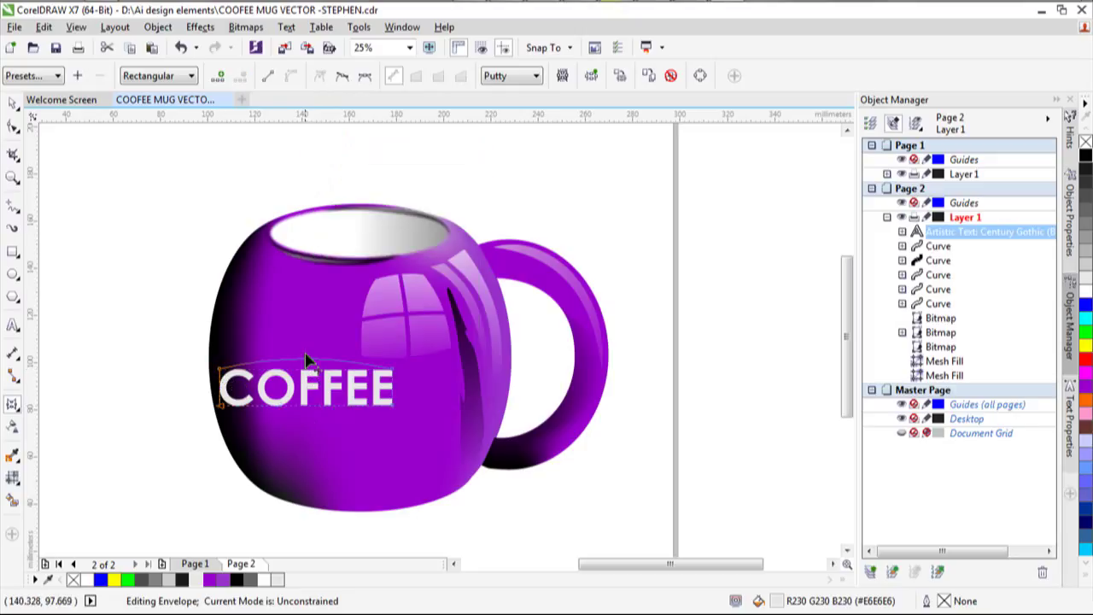
{"action": "mouse_move", "coordinate": [305, 375]}
{"action": "left_mouse_down"}
{"action": "mouse_move", "coordinate": [307, 360]}
{"action": "mouse_move", "coordinate": [300, 371]}
{"action": "left_mouse_up"}
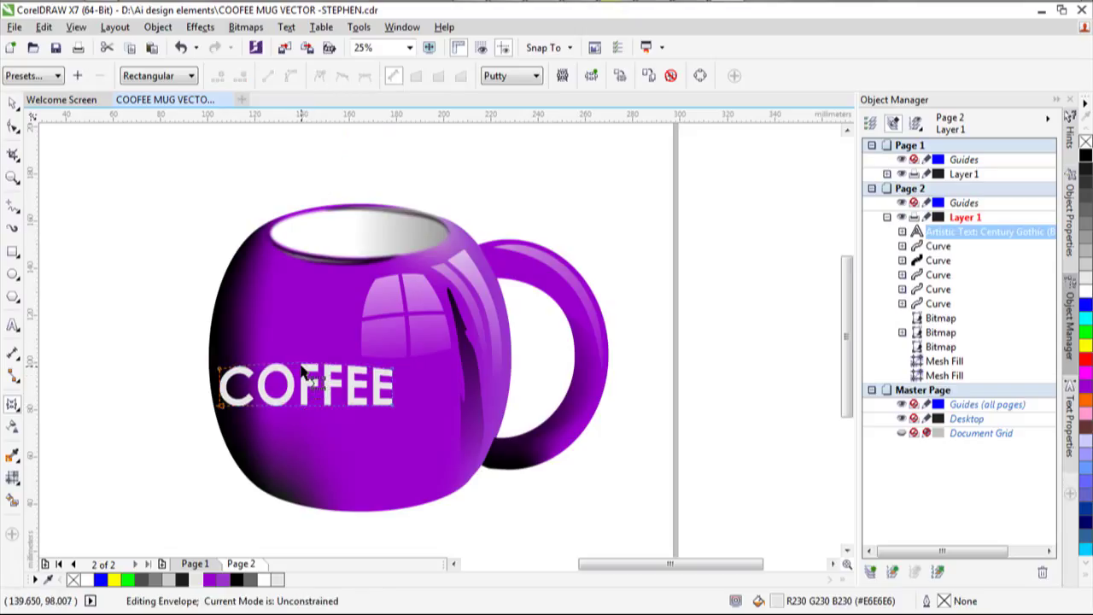
{"action": "mouse_move", "coordinate": [303, 368]}
{"action": "left_mouse_down"}
{"action": "mouse_move", "coordinate": [223, 389]}
{"action": "mouse_move", "coordinate": [217, 376]}
{"action": "mouse_move", "coordinate": [221, 385]}
{"action": "mouse_move", "coordinate": [199, 382]}
{"action": "left_mouse_up"}
Pull the left-side envelope nodes so the C and upper-left corner curve with the mug.
{"action": "scroll", "coordinate": [222, 385], "scroll_direction": "up", "scroll_amount": 3}
{"action": "left_click_drag", "start_coordinate": [216, 499], "coordinate": [211, 529]}
{"action": "left_click_drag", "start_coordinate": [195, 369], "coordinate": [184, 366]}
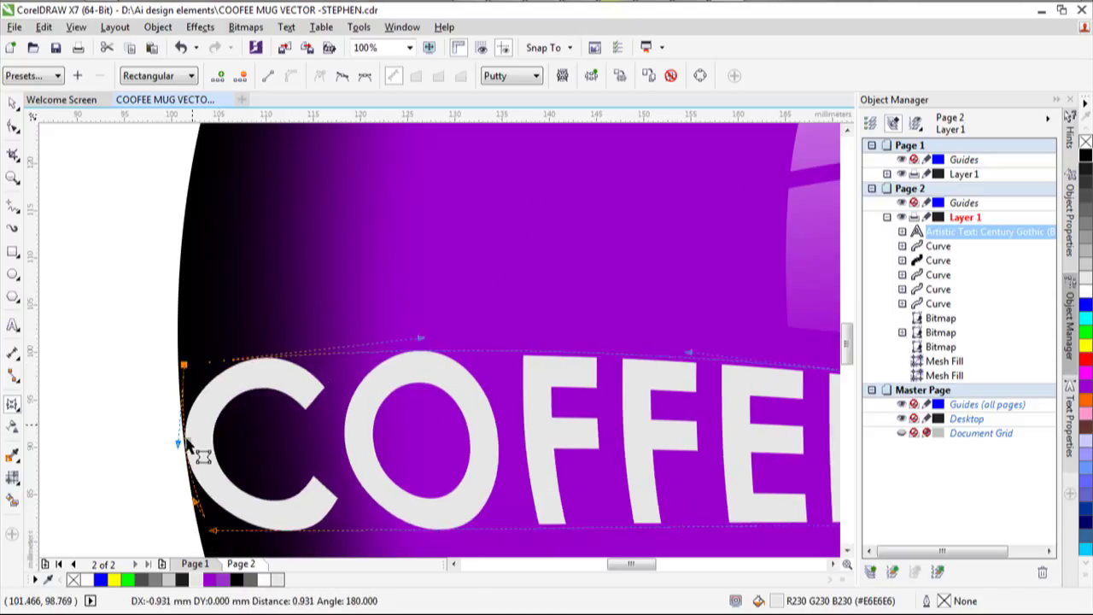
{"action": "left_click_drag", "start_coordinate": [187, 445], "coordinate": [191, 451]}
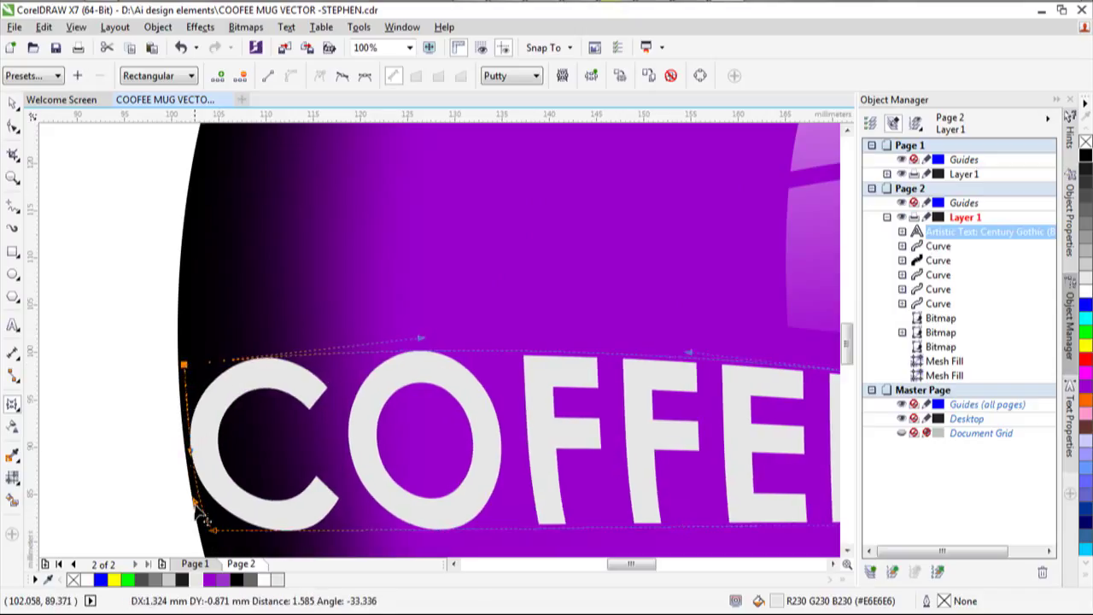
{"action": "left_click_drag", "start_coordinate": [195, 500], "coordinate": [207, 514]}
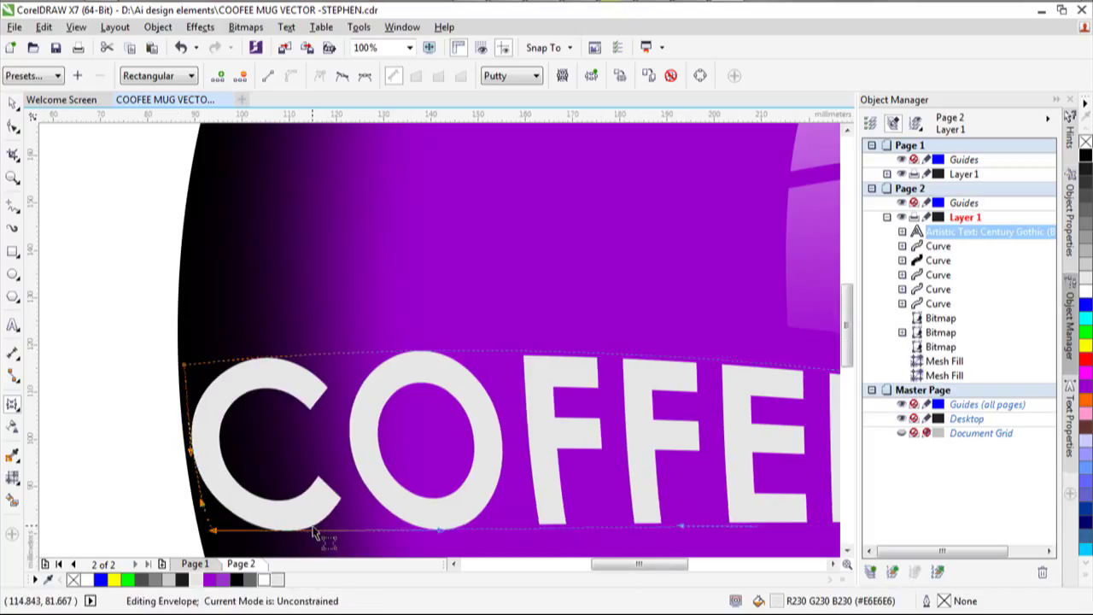
{"action": "scroll", "coordinate": [317, 529], "scroll_direction": "down", "scroll_amount": 3}
{"action": "scroll", "coordinate": [461, 564], "scroll_direction": "up", "scroll_amount": 1}
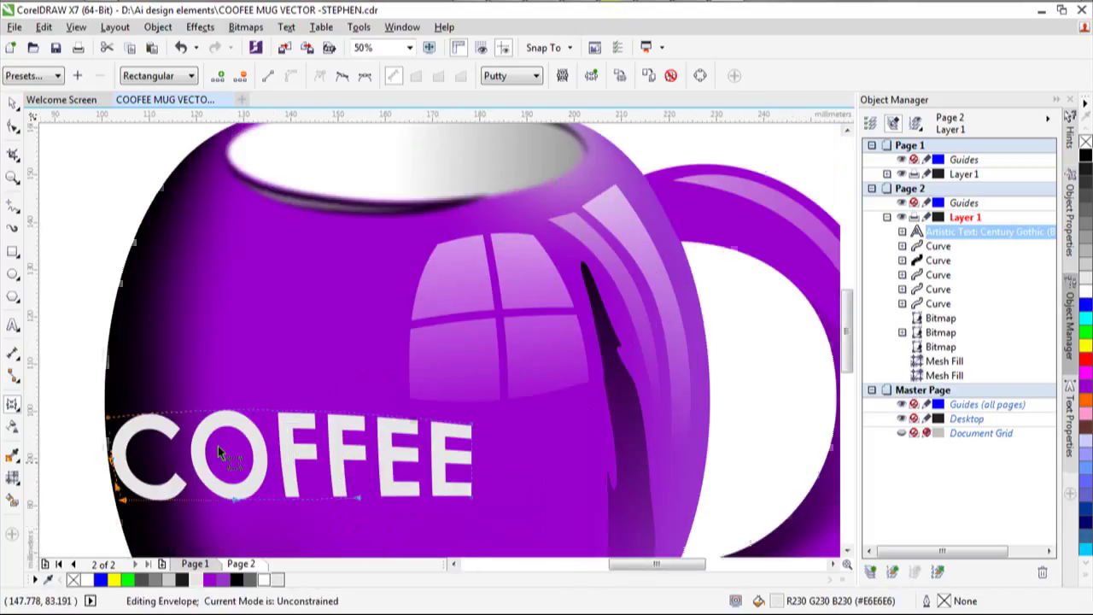
{"action": "left_click_drag", "start_coordinate": [113, 426], "coordinate": [111, 424]}
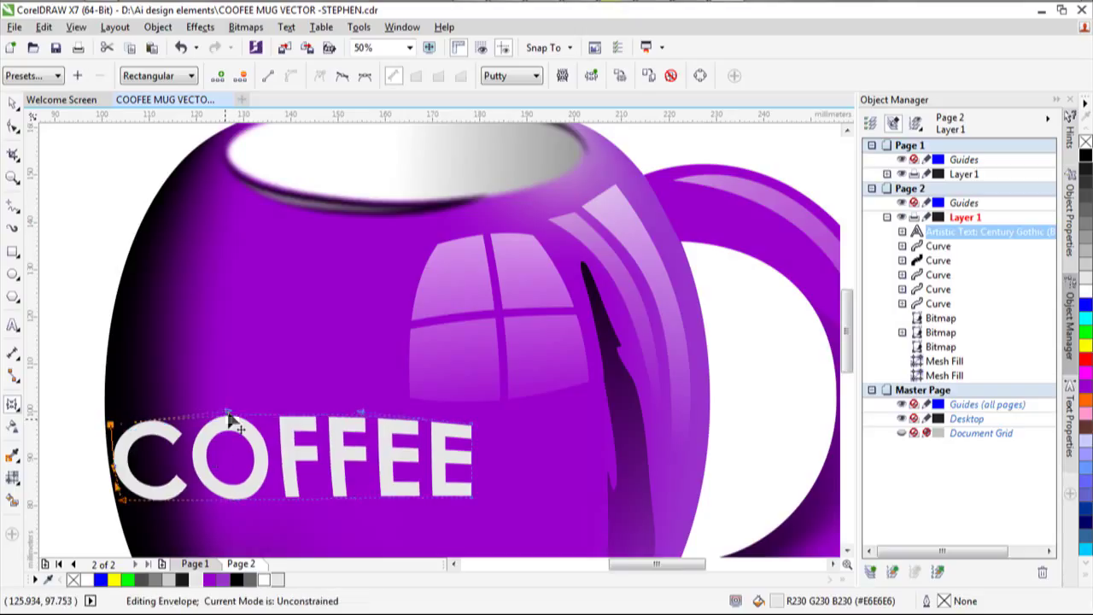
{"action": "left_click_drag", "start_coordinate": [229, 411], "coordinate": [231, 425]}
{"action": "left_click_drag", "start_coordinate": [377, 437], "coordinate": [395, 457]}
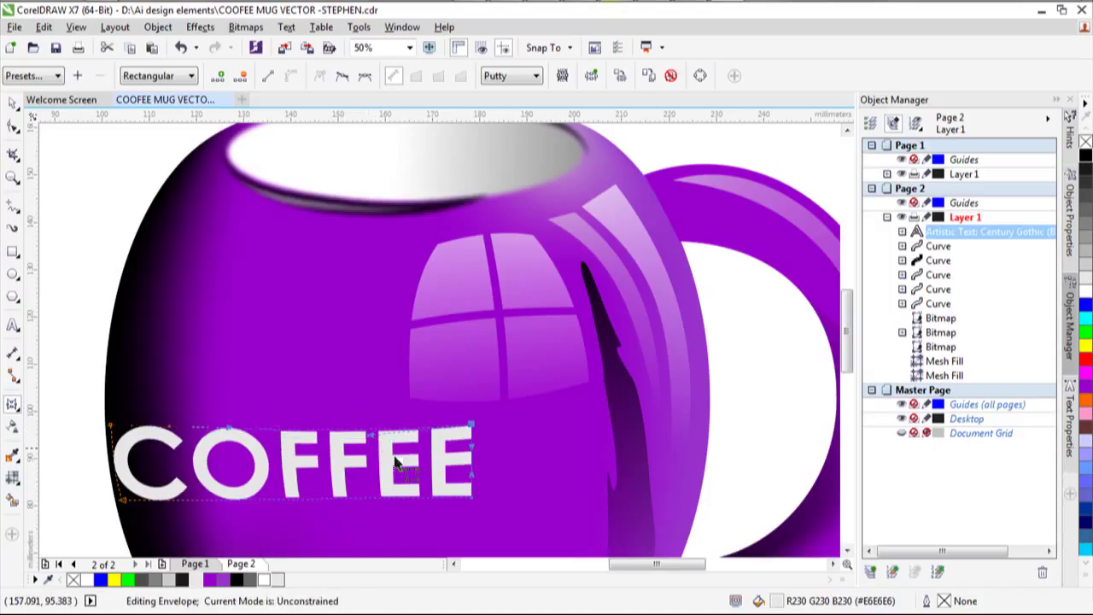
{"action": "left_click", "coordinate": [475, 461]}
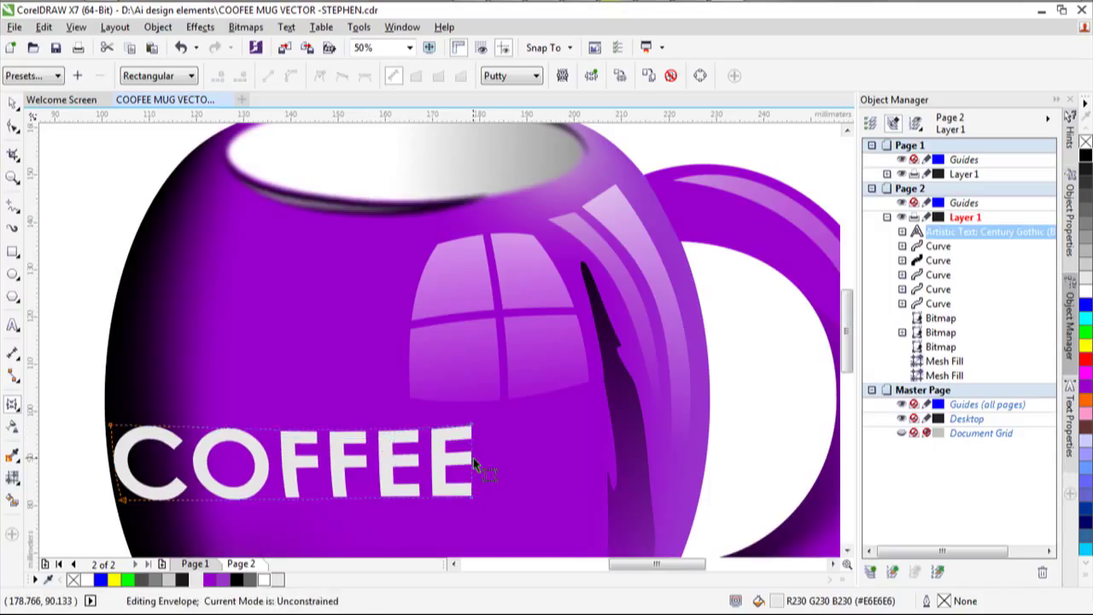
Curve COFFEE's top and bottom envelope edges and adjust its right end around the mug.
{"action": "scroll", "coordinate": [473, 461], "scroll_direction": "up", "scroll_amount": 2}
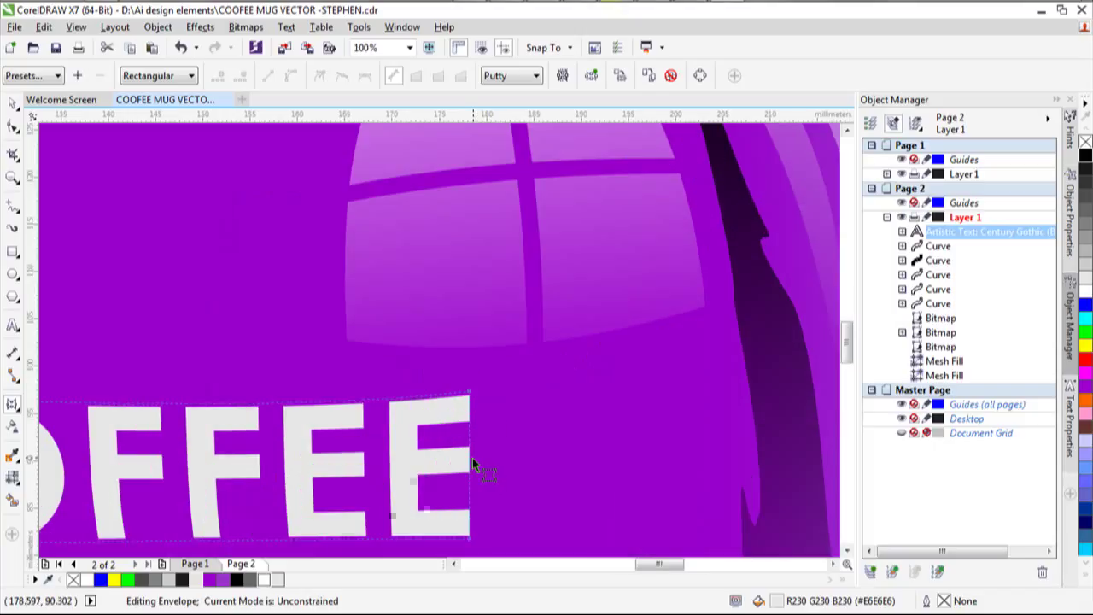
{"action": "left_click_drag", "start_coordinate": [473, 461], "coordinate": [475, 455]}
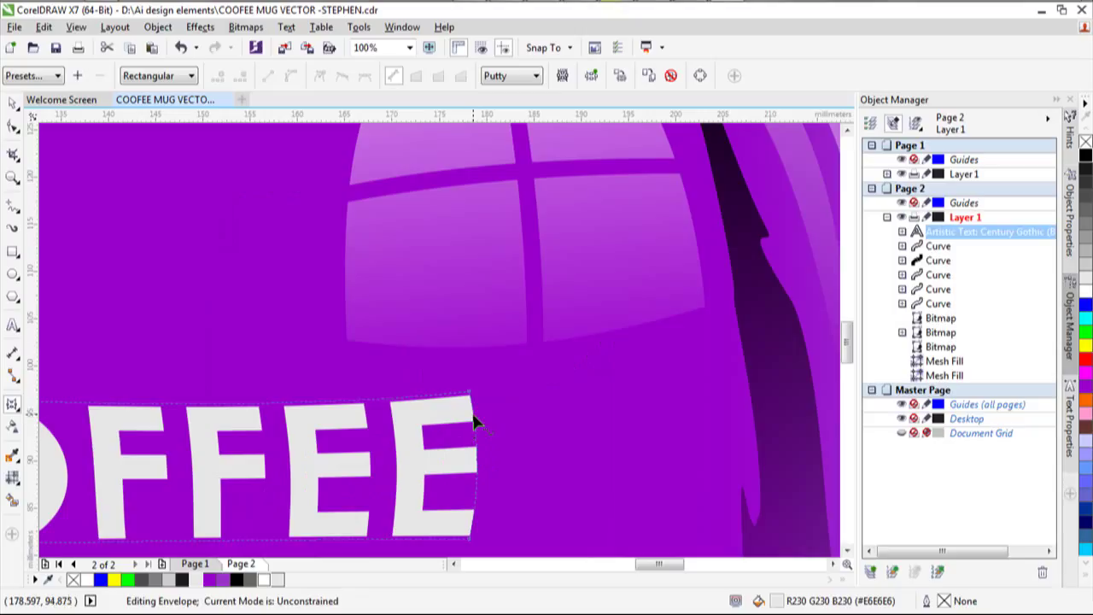
{"action": "scroll", "coordinate": [475, 421], "scroll_direction": "down", "scroll_amount": 3}
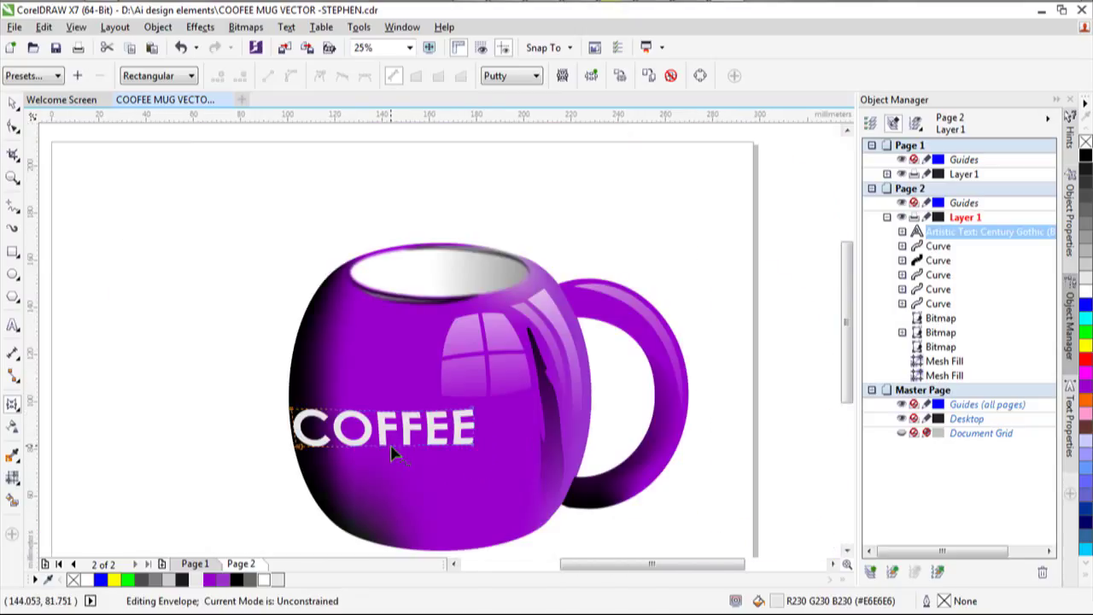
{"action": "scroll", "coordinate": [391, 451], "scroll_direction": "up", "scroll_amount": 2}
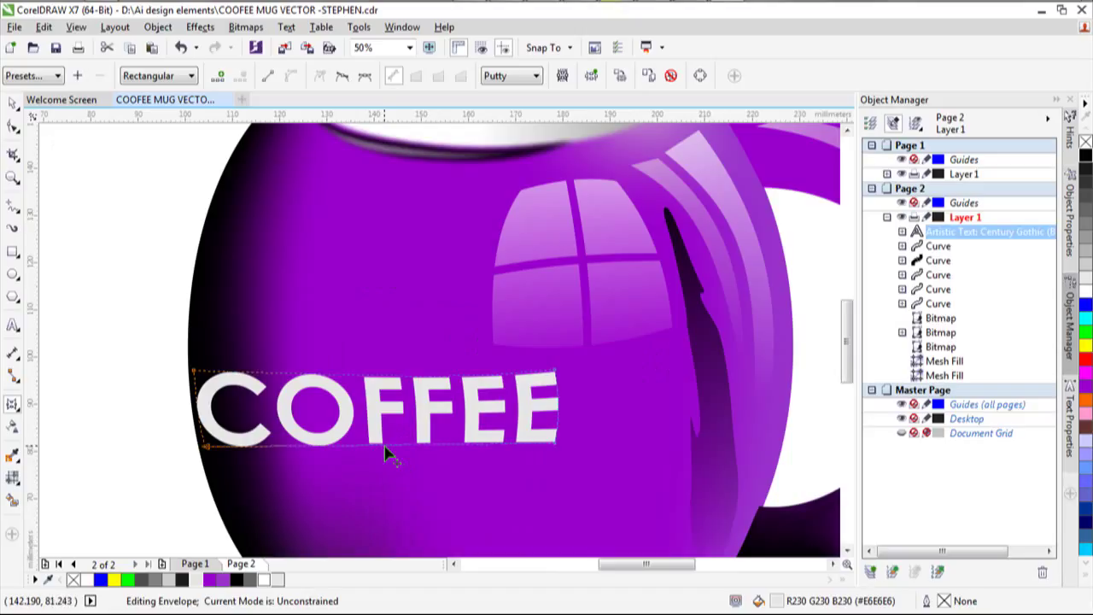
{"action": "left_click_drag", "start_coordinate": [385, 449], "coordinate": [390, 460]}
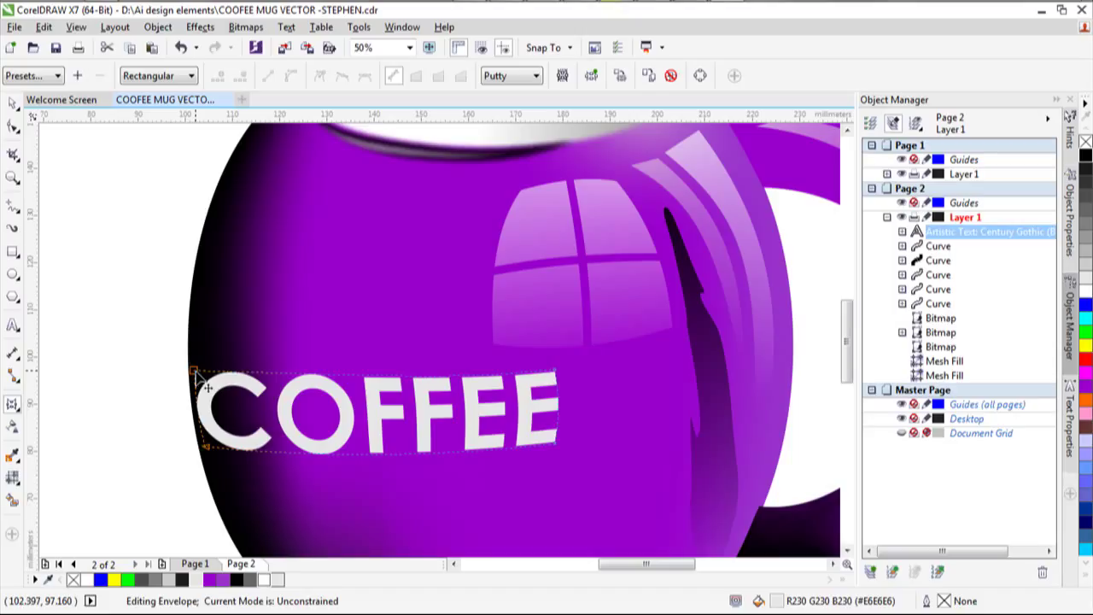
{"action": "left_click_drag", "start_coordinate": [197, 373], "coordinate": [191, 373]}
{"action": "scroll", "coordinate": [205, 389], "scroll_direction": "up", "scroll_amount": 2}
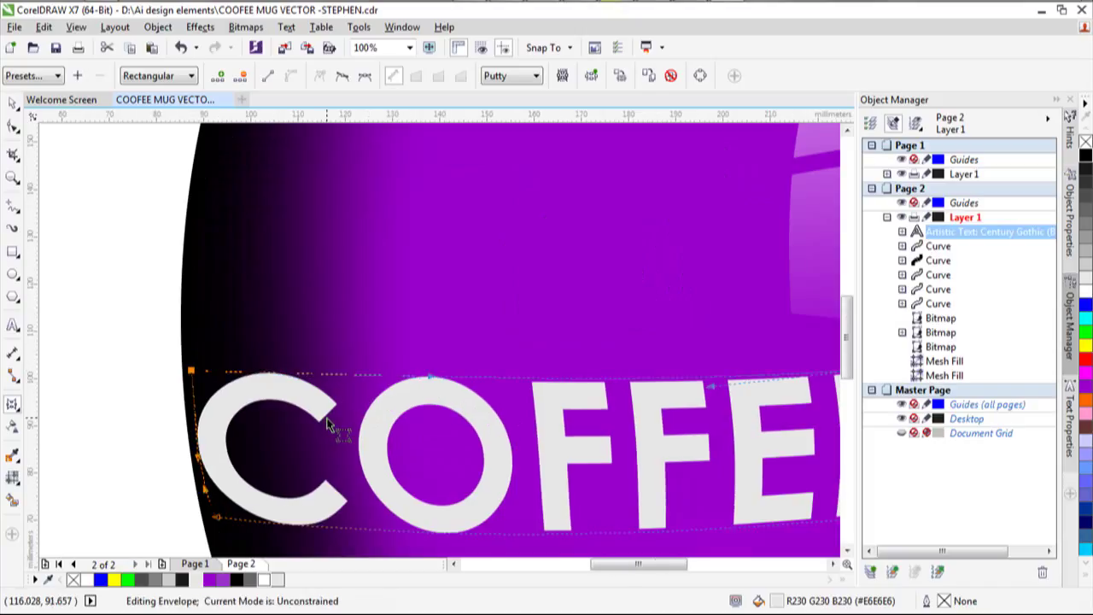
{"action": "scroll", "coordinate": [327, 425], "scroll_direction": "down", "scroll_amount": 2}
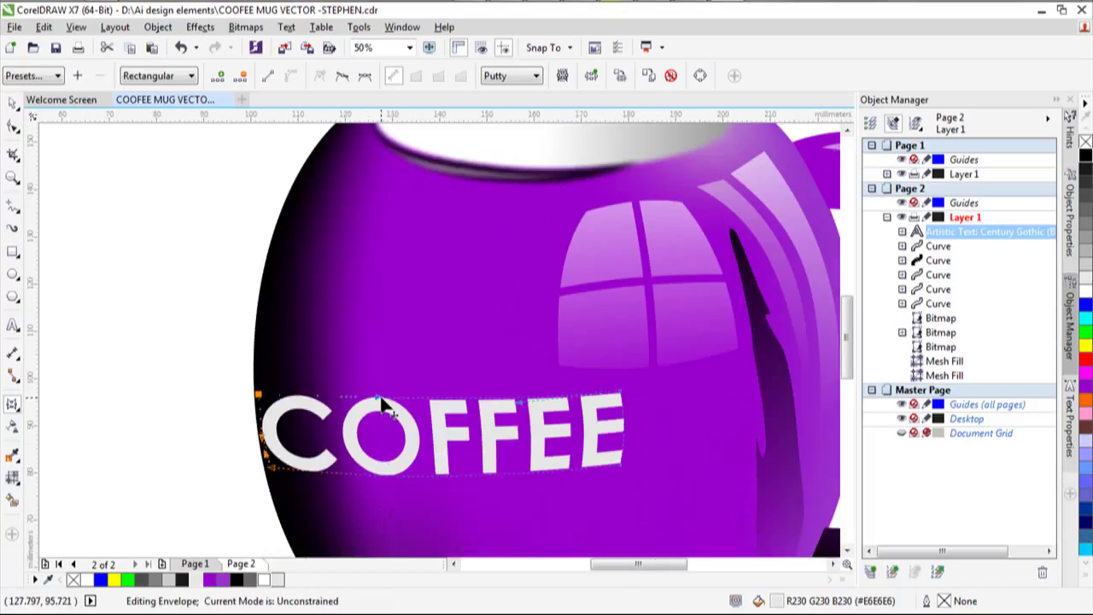
{"action": "left_click_drag", "start_coordinate": [381, 398], "coordinate": [395, 412]}
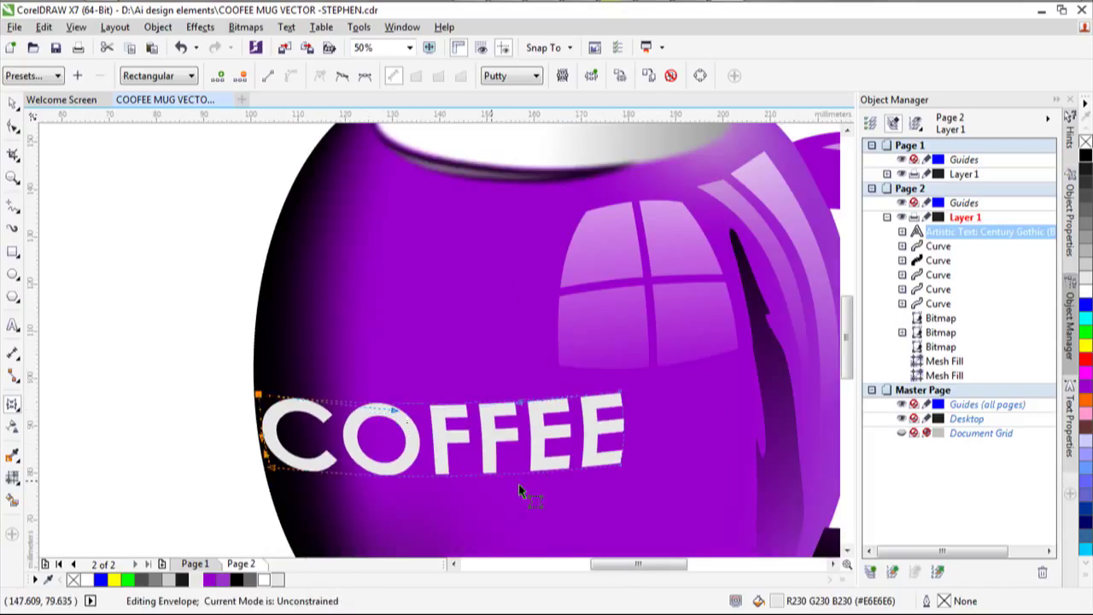
{"action": "scroll", "coordinate": [578, 474], "scroll_direction": "down", "scroll_amount": 2}
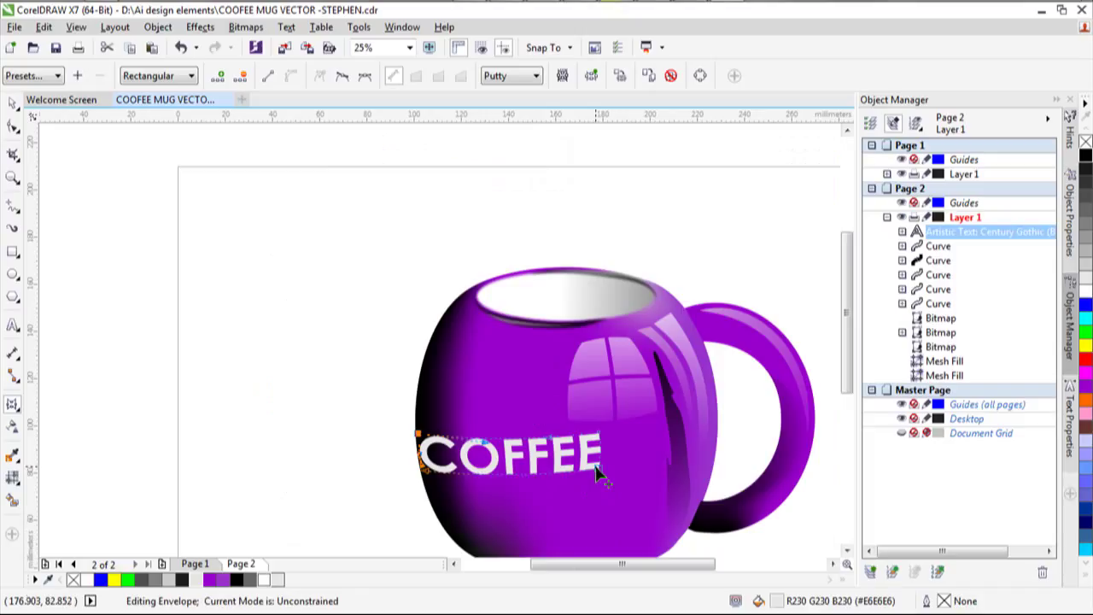
{"action": "left_click_drag", "start_coordinate": [595, 472], "coordinate": [590, 463]}
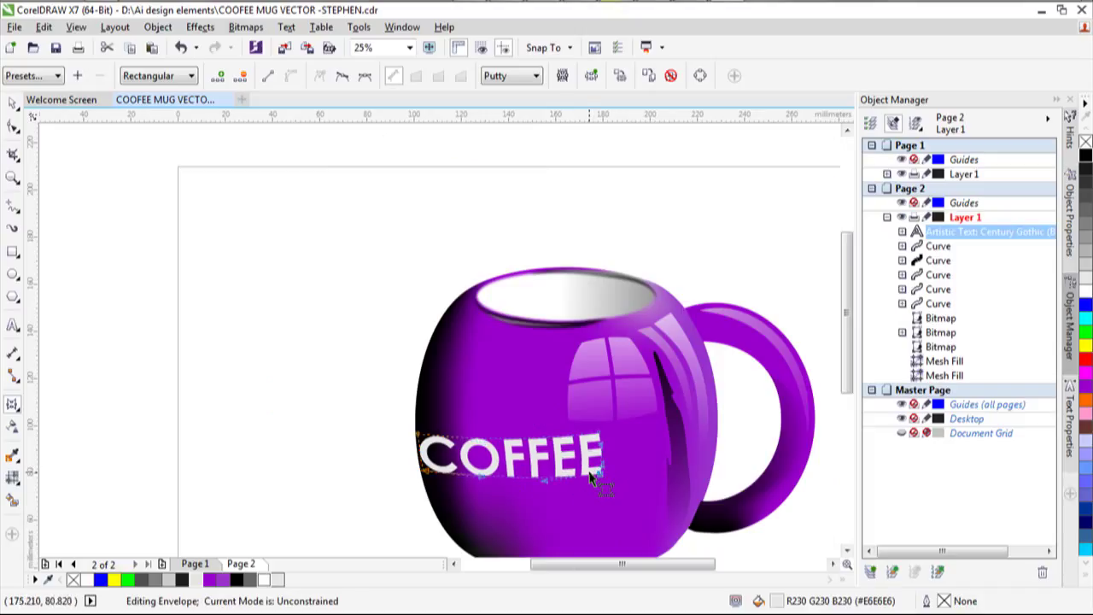
{"action": "left_click", "coordinate": [583, 484]}
{"action": "scroll", "coordinate": [589, 495], "scroll_direction": "down", "scroll_amount": 1}
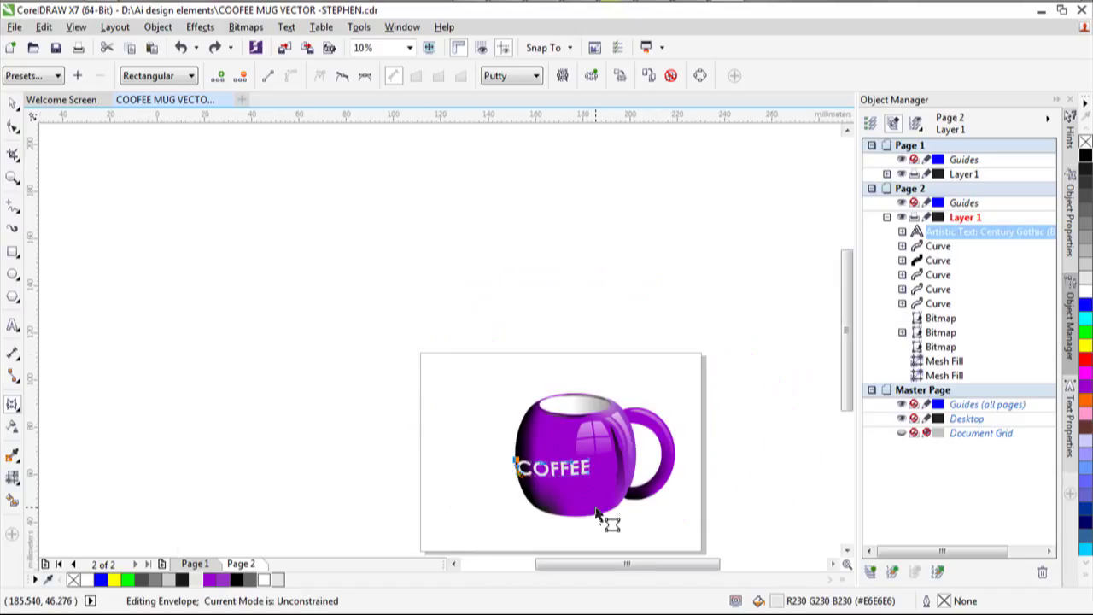
Drag the right-end envelope nodes so COFFEE's top edge flattens and its bottom edge curves down evenly.
{"action": "scroll", "coordinate": [595, 512], "scroll_direction": "up", "scroll_amount": 1}
{"action": "scroll", "coordinate": [595, 508], "scroll_direction": "up", "scroll_amount": 1}
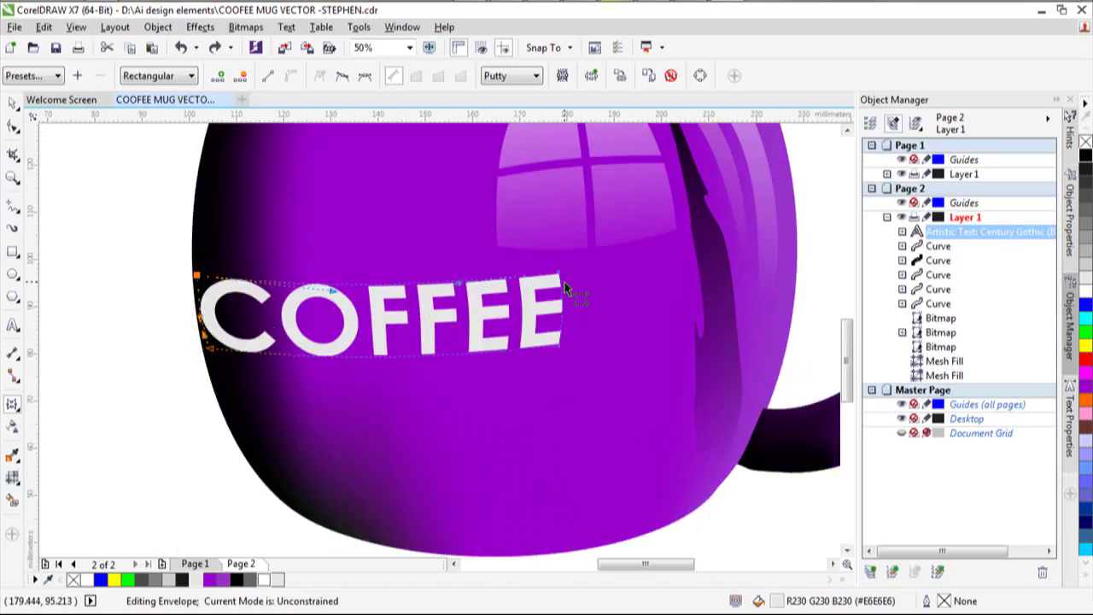
{"action": "mouse_move", "coordinate": [559, 346]}
{"action": "left_mouse_down"}
{"action": "mouse_move", "coordinate": [561, 359]}
{"action": "mouse_move", "coordinate": [559, 349]}
{"action": "left_mouse_up"}
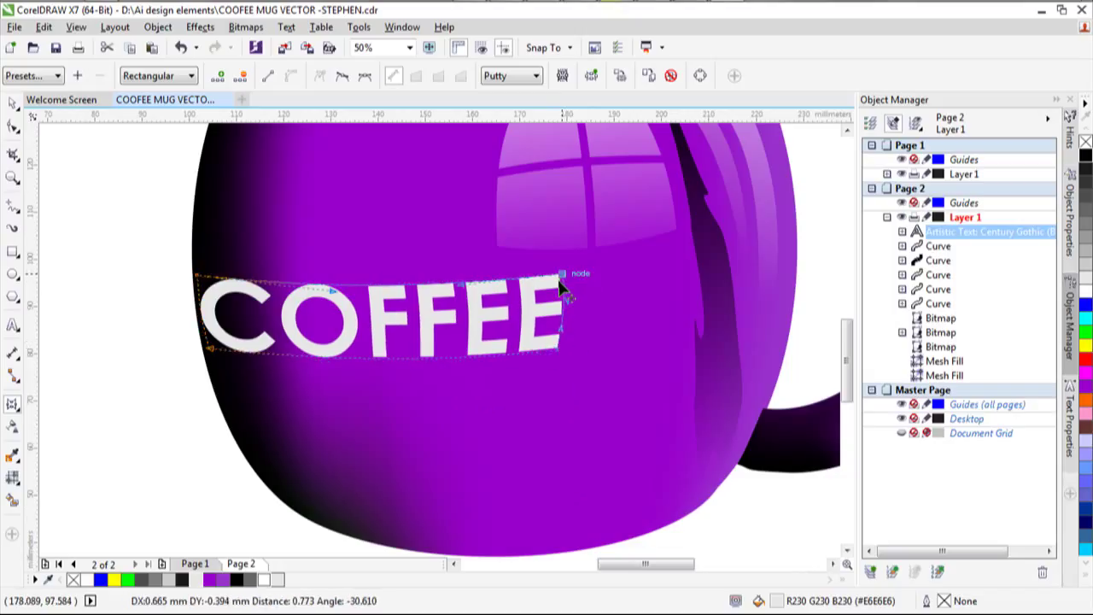
{"action": "left_click_drag", "start_coordinate": [559, 287], "coordinate": [559, 294]}
{"action": "left_click_drag", "start_coordinate": [556, 358], "coordinate": [556, 362]}
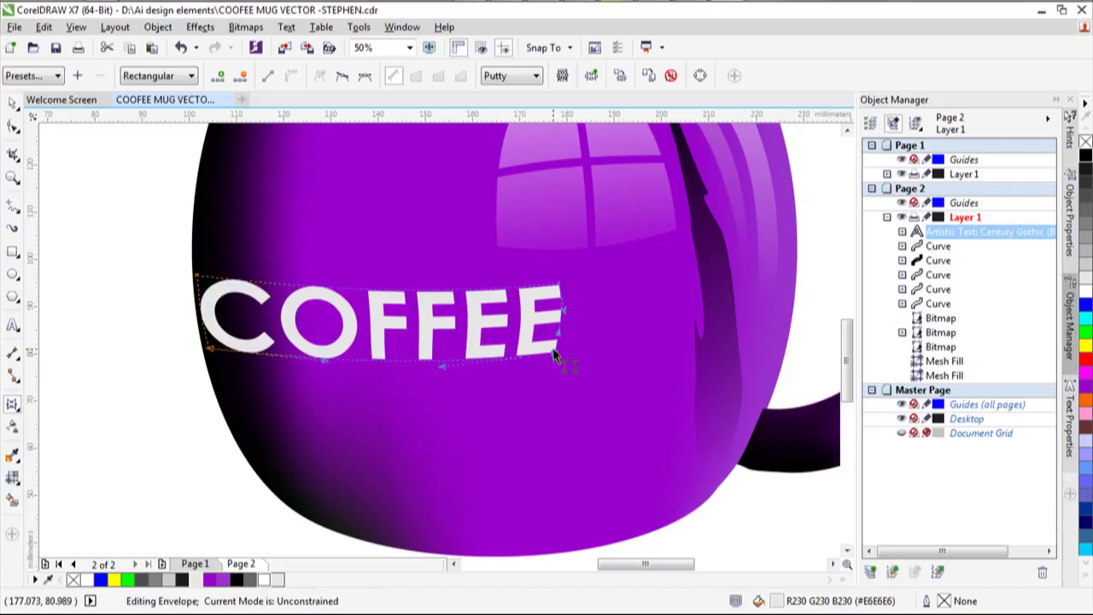
{"action": "scroll", "coordinate": [555, 363], "scroll_direction": "down", "scroll_amount": 2}
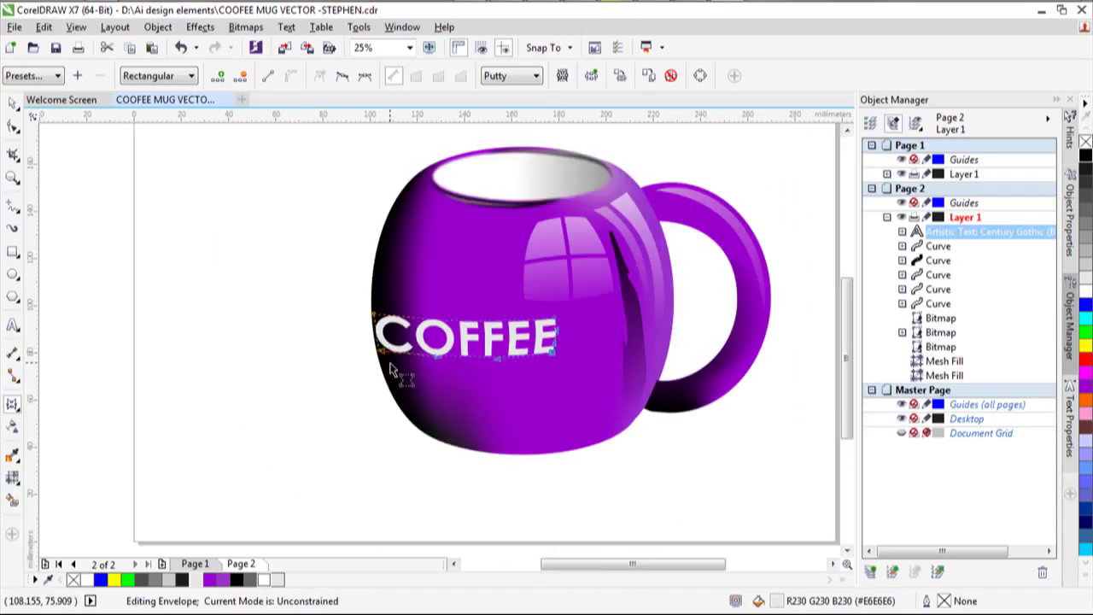
{"action": "left_click", "coordinate": [13, 104]}
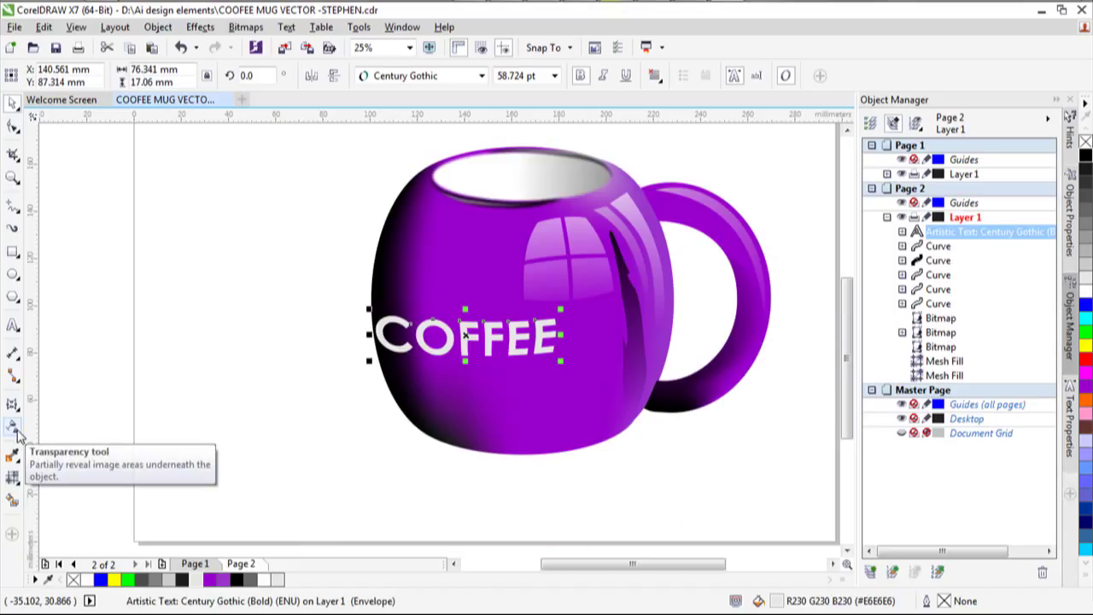
Give the COFFEE text a uniform transparency of 33.
{"action": "left_click", "coordinate": [14, 427]}
{"action": "left_click", "coordinate": [437, 381]}
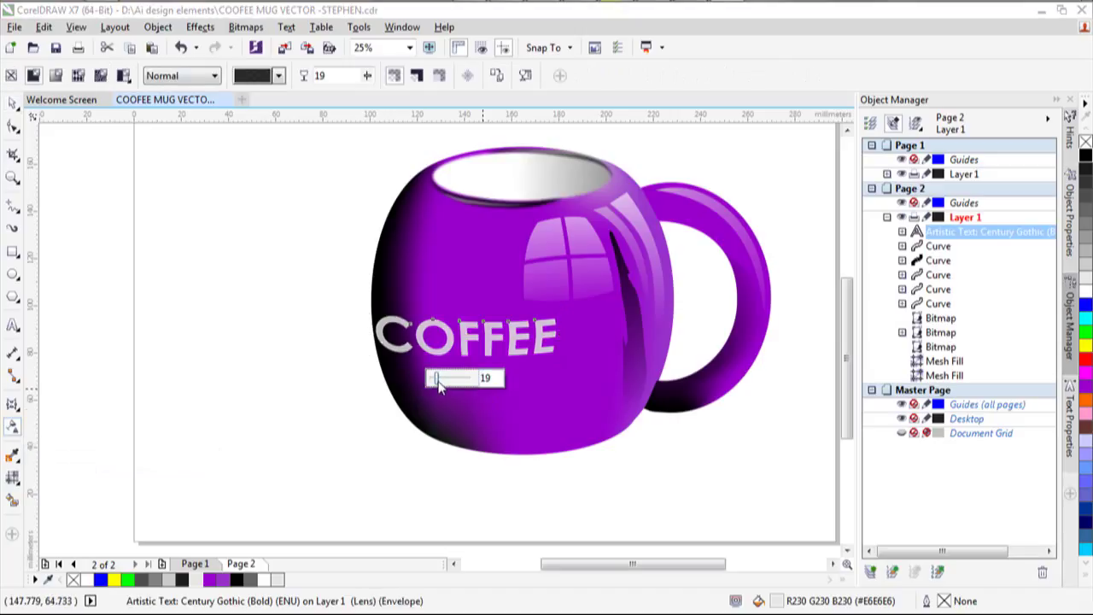
{"action": "left_click_drag", "start_coordinate": [439, 386], "coordinate": [443, 386]}
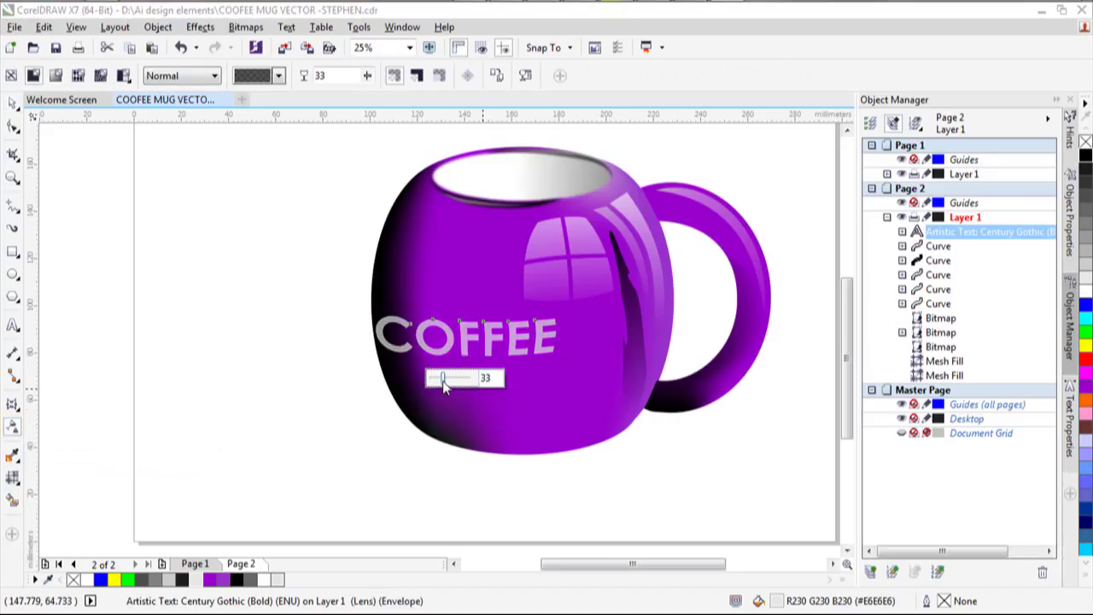
{"action": "left_click", "coordinate": [12, 103]}
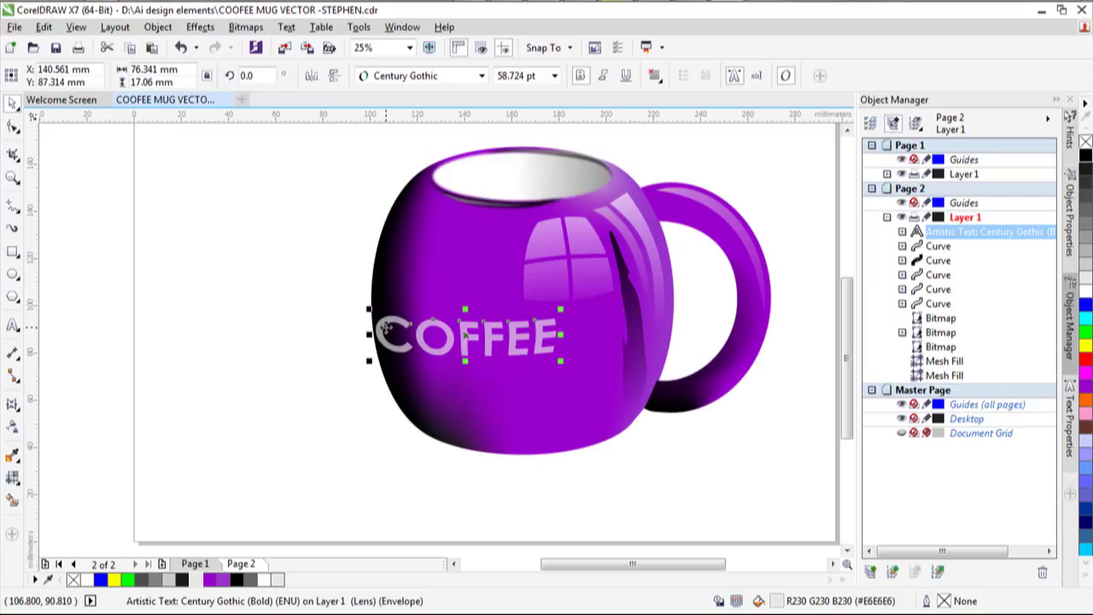
Replace it with a linear transparency running right to left so the C fades out.
{"action": "left_click", "coordinate": [16, 425]}
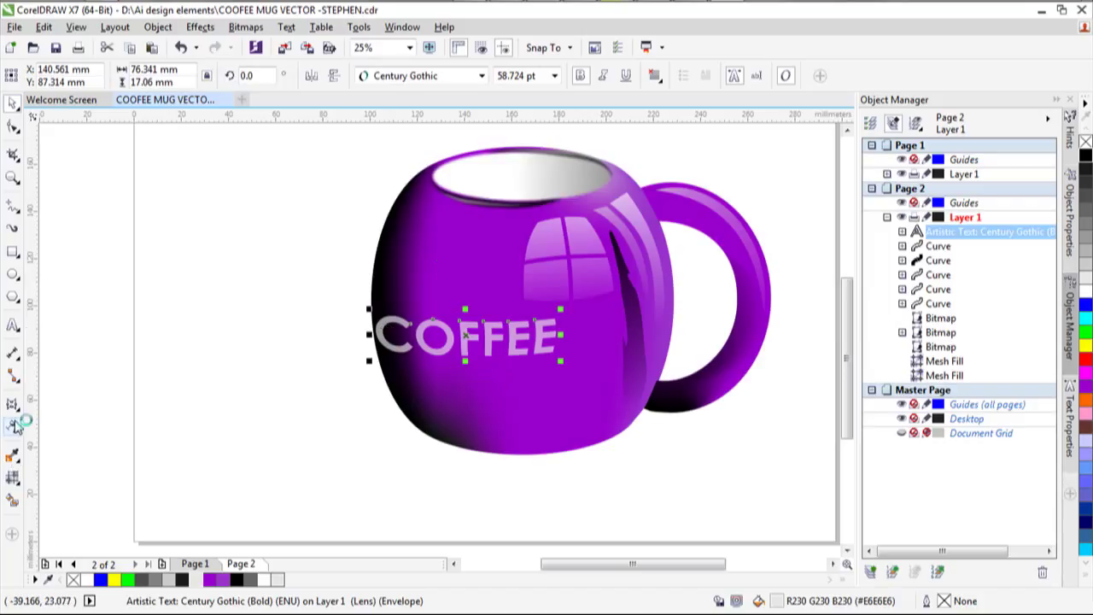
{"action": "left_click_drag", "start_coordinate": [504, 349], "coordinate": [357, 335]}
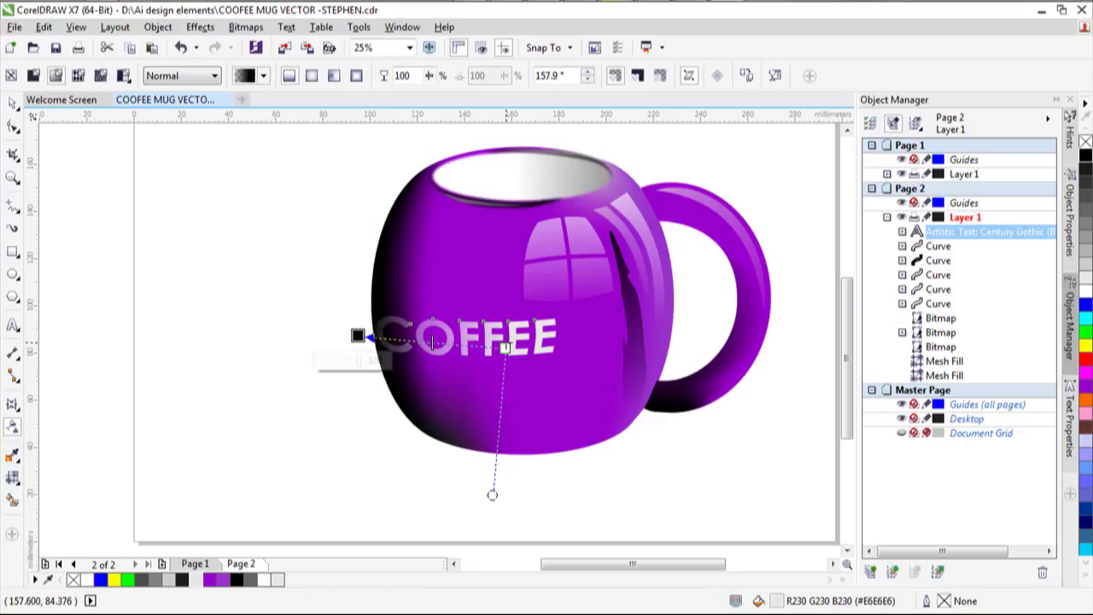
{"action": "mouse_move", "coordinate": [504, 348]}
{"action": "left_mouse_down"}
{"action": "mouse_move", "coordinate": [517, 340]}
{"action": "mouse_move", "coordinate": [484, 346]}
{"action": "left_mouse_up"}
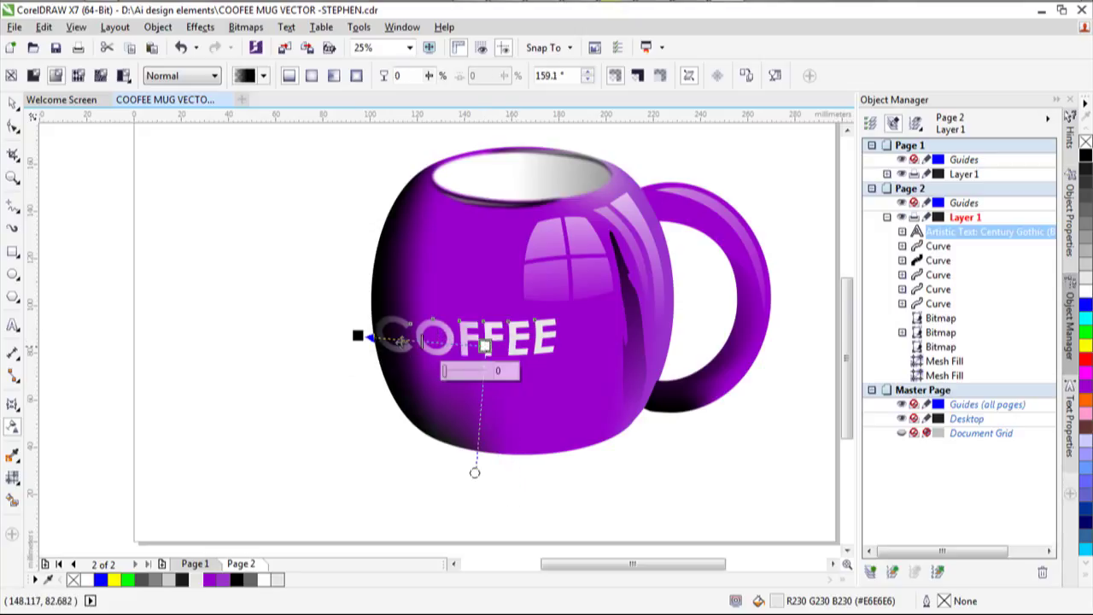
{"action": "left_click_drag", "start_coordinate": [357, 334], "coordinate": [374, 336]}
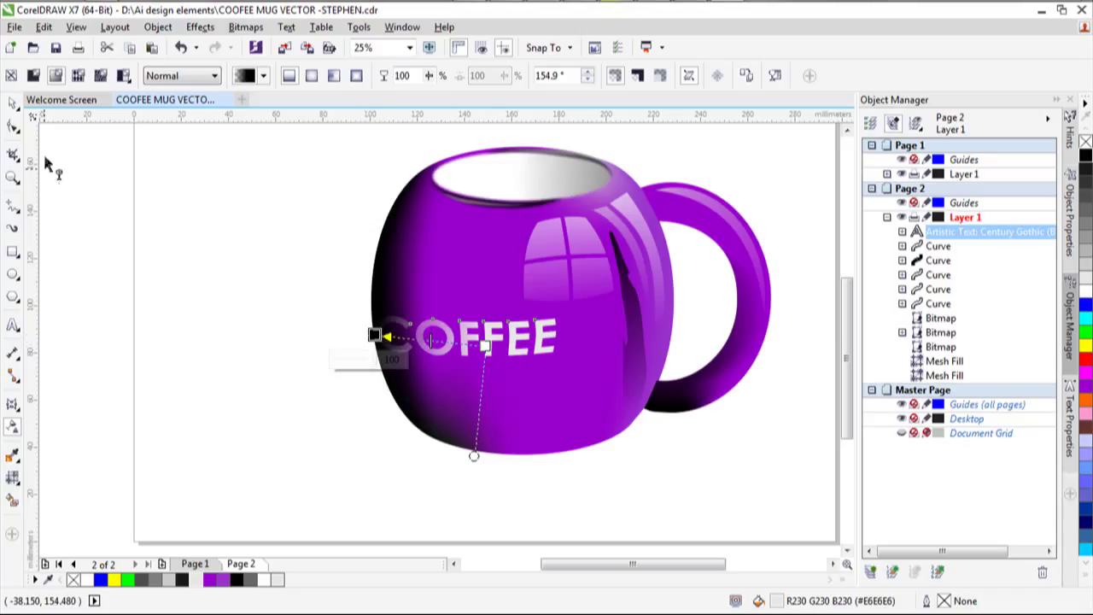
{"action": "key", "text": "space"}
Add a page-sized rectangle behind the mug and fill it black.
{"action": "left_click", "coordinate": [468, 458]}
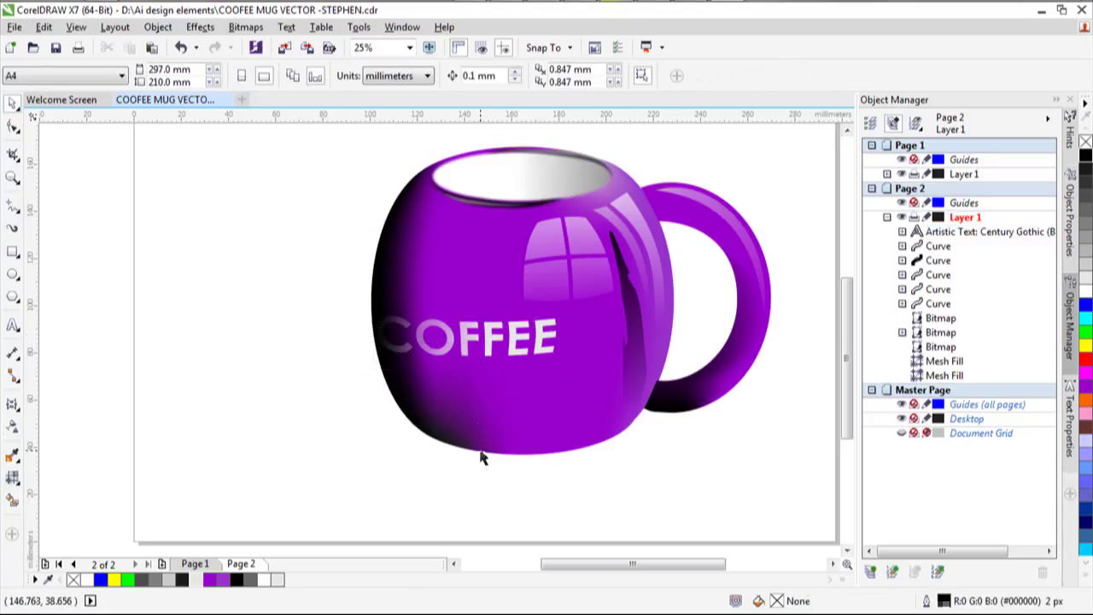
{"action": "scroll", "coordinate": [523, 383], "scroll_direction": "down", "scroll_amount": 2}
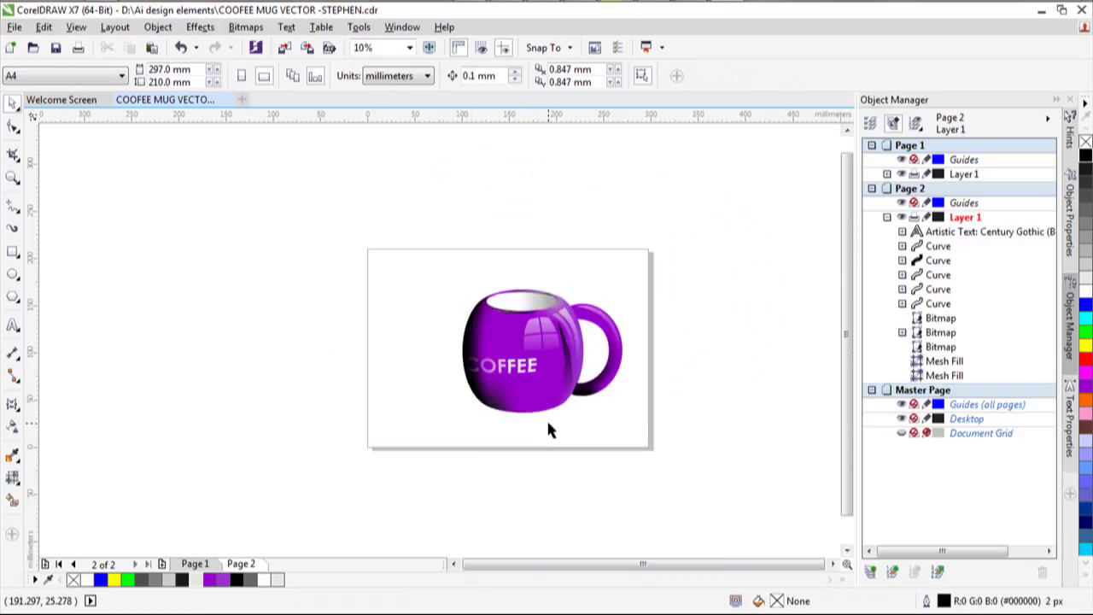
{"action": "left_click_drag", "start_coordinate": [445, 270], "coordinate": [688, 470]}
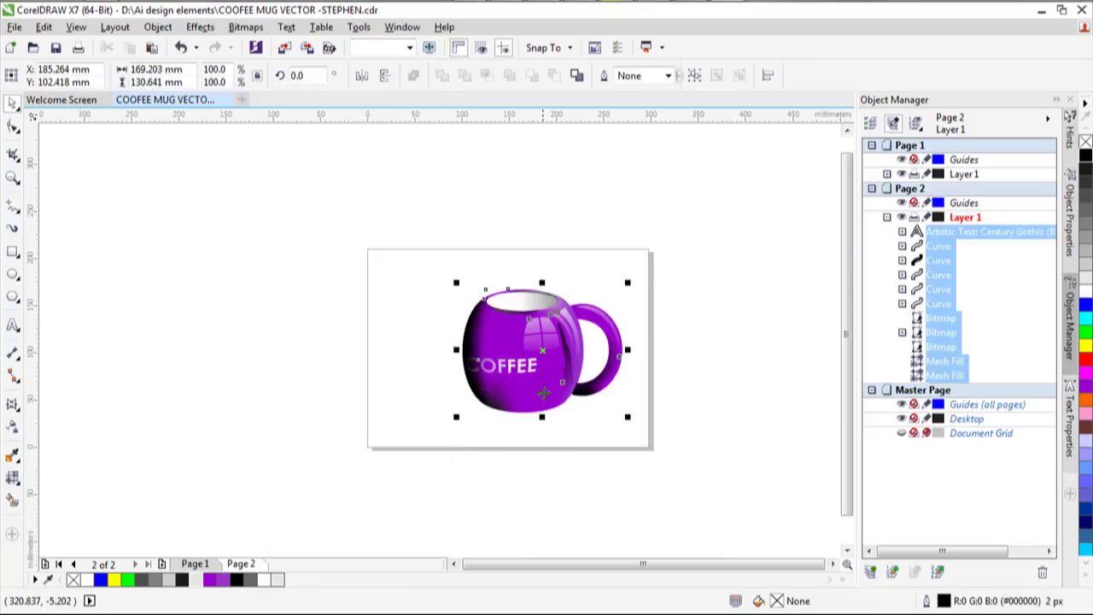
{"action": "left_click", "coordinate": [710, 256]}
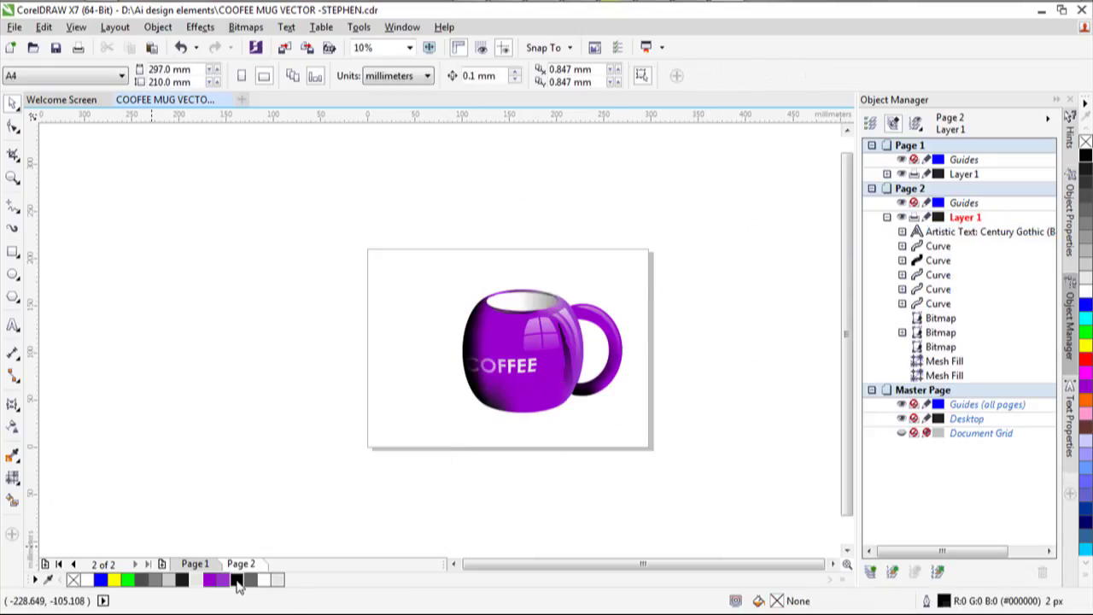
{"action": "double_click", "coordinate": [13, 252]}
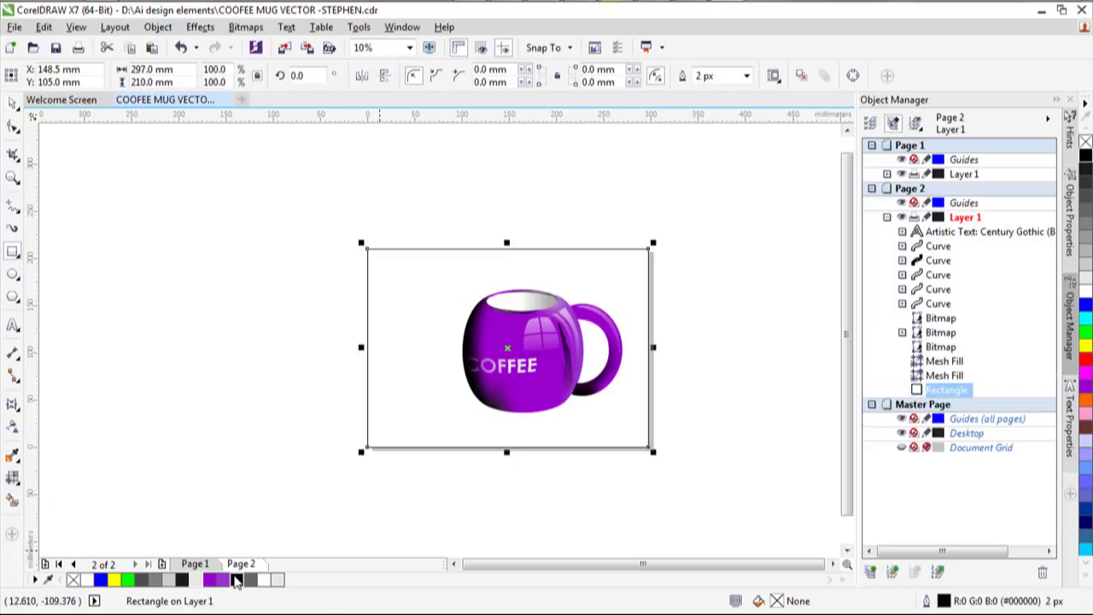
{"action": "left_click", "coordinate": [237, 580]}
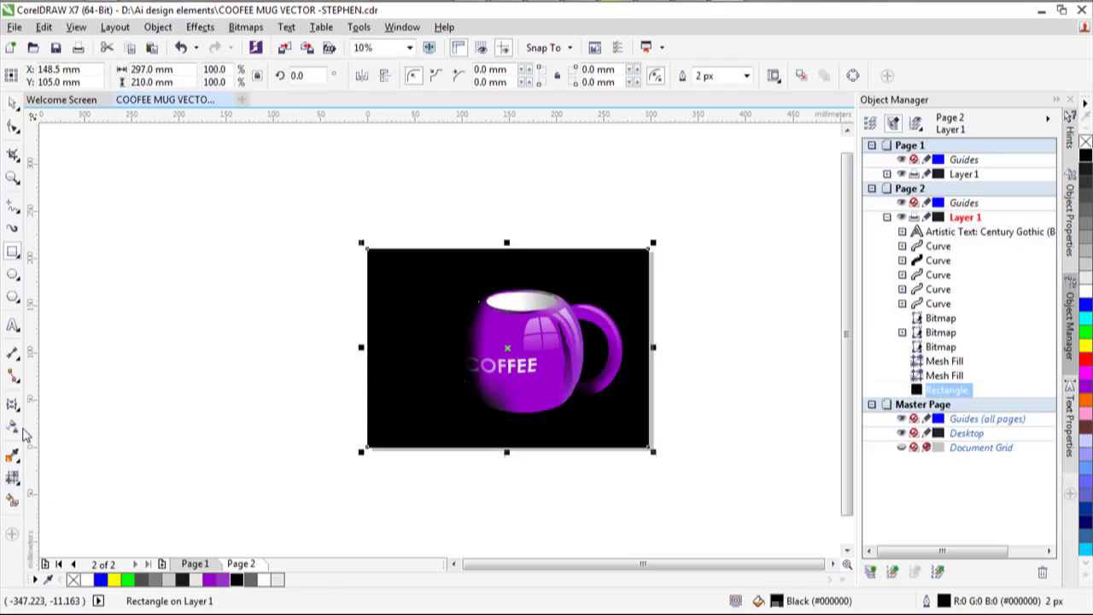
Give the rectangle an elliptical black-to-white fountain fill glowing from the top-right corner.
{"action": "left_click", "coordinate": [17, 482]}
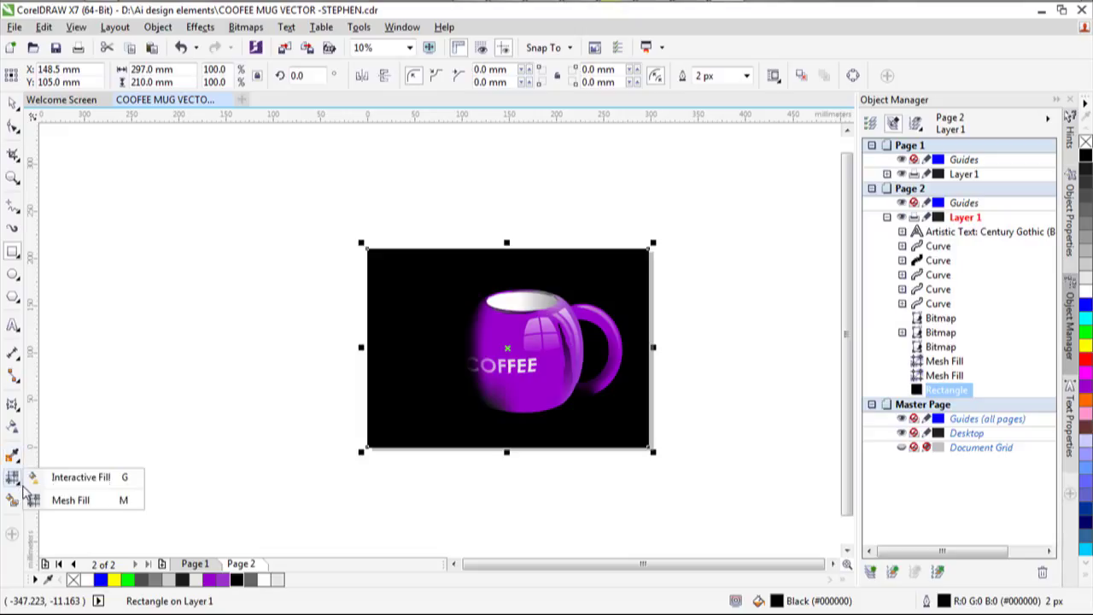
{"action": "left_click", "coordinate": [74, 485]}
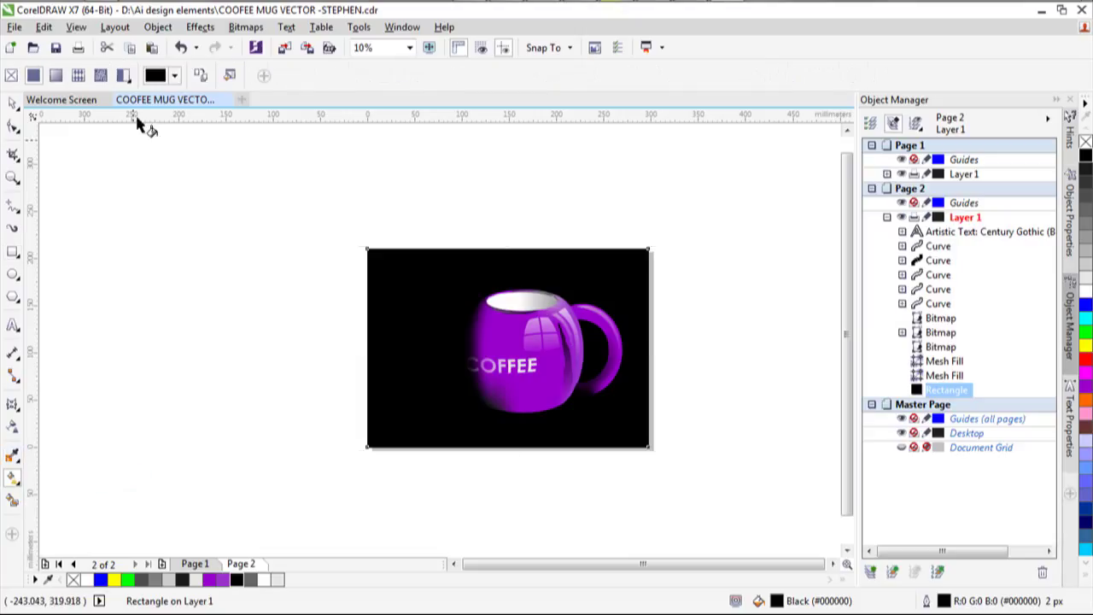
{"action": "left_click", "coordinate": [56, 75]}
{"action": "left_click", "coordinate": [221, 76]}
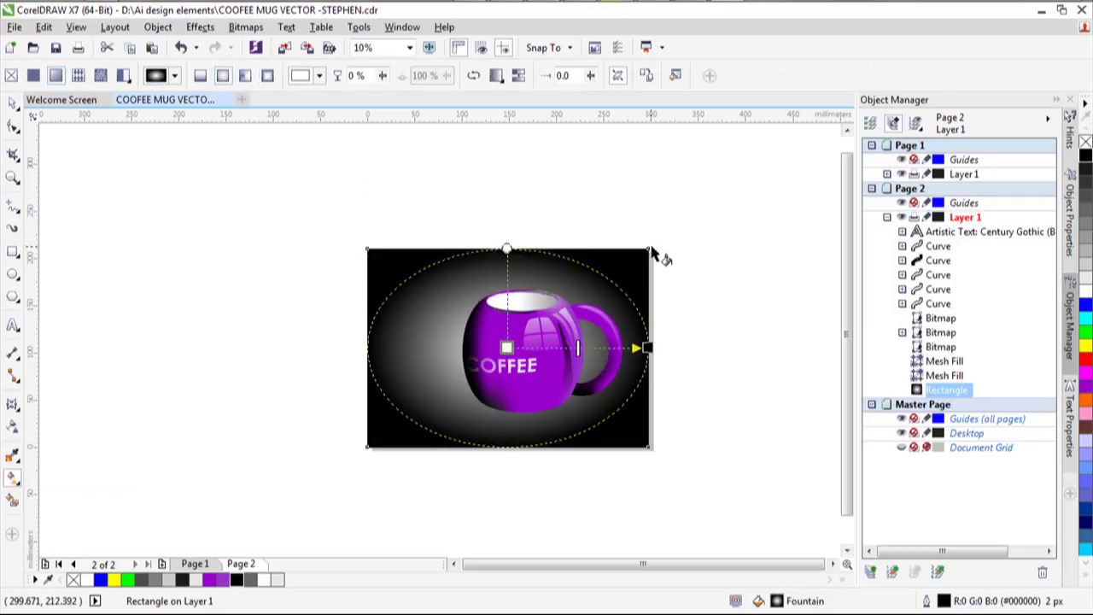
{"action": "left_click_drag", "start_coordinate": [649, 248], "coordinate": [563, 324]}
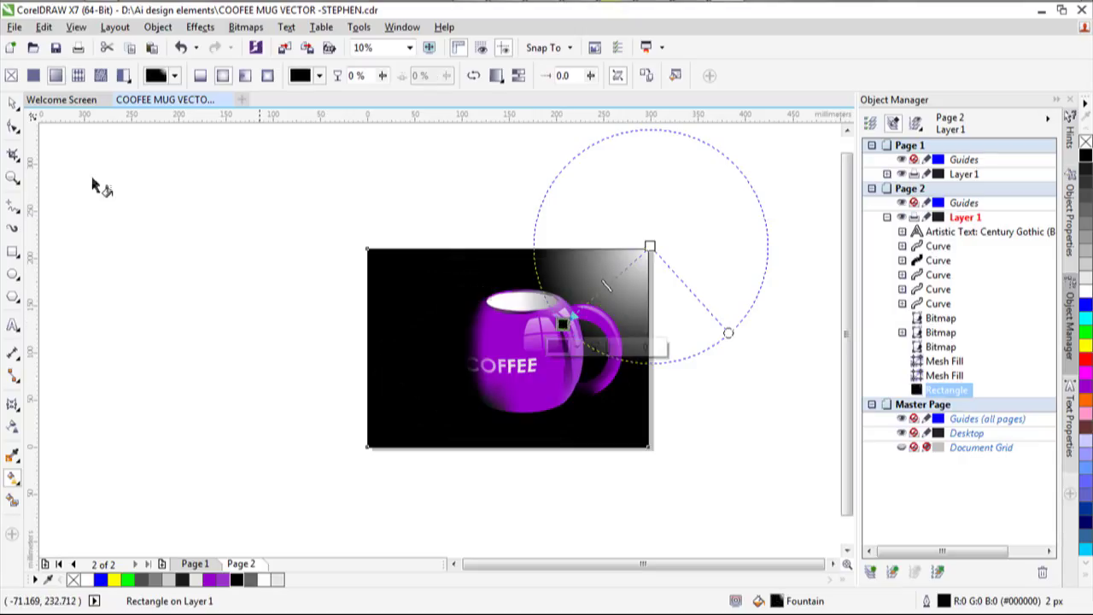
Set the background rectangle's outline to None.
{"action": "left_click", "coordinate": [14, 103]}
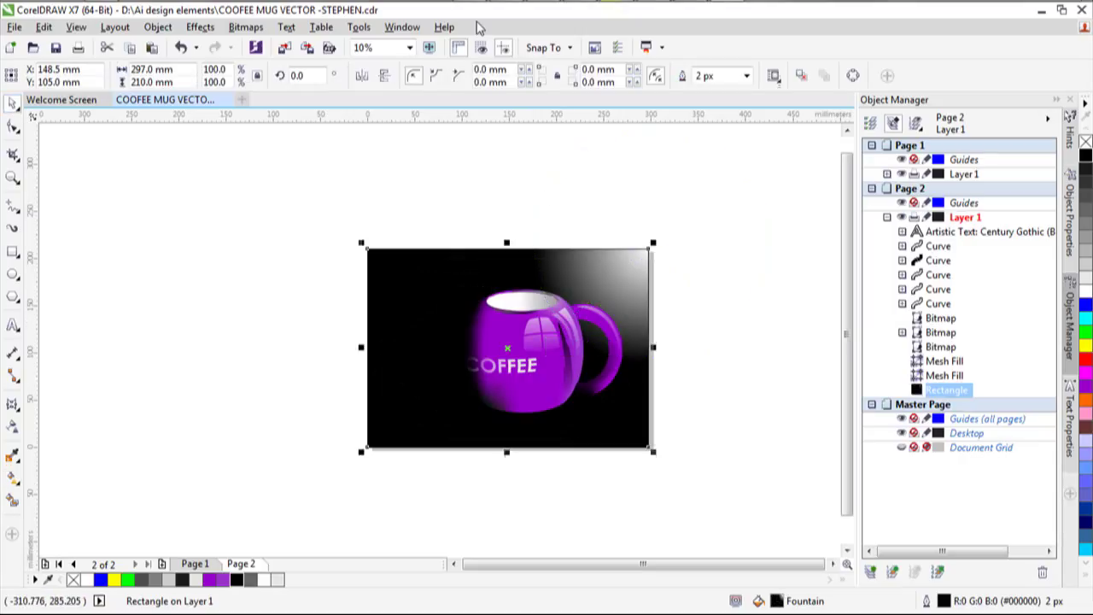
{"action": "left_click", "coordinate": [745, 75]}
{"action": "left_click", "coordinate": [724, 92]}
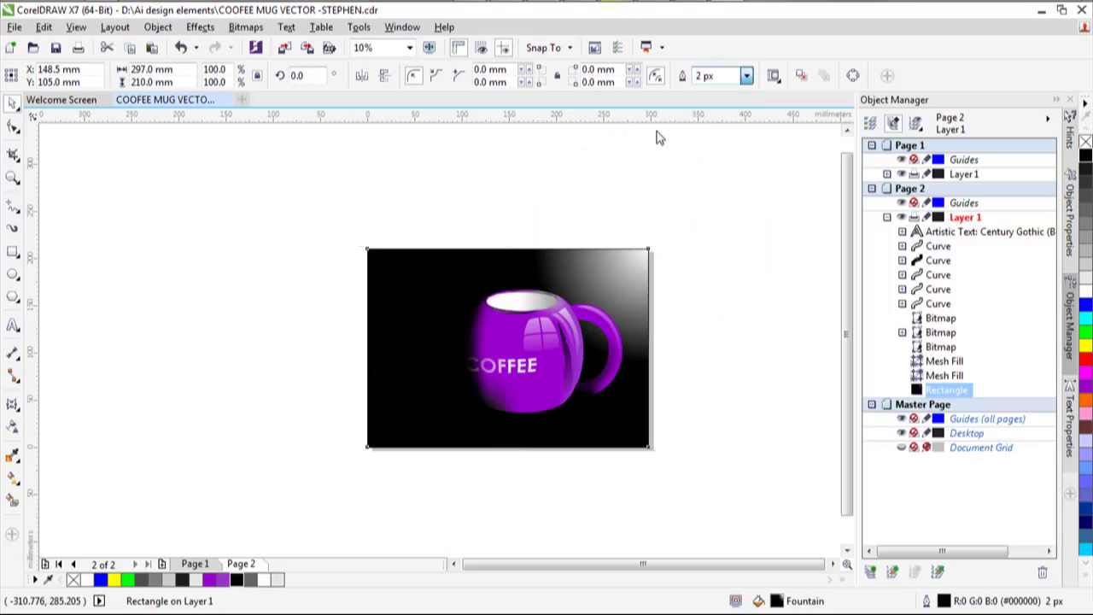
Marquee-select every mug part and drag the mug down and left on the background.
{"action": "left_click_drag", "start_coordinate": [425, 183], "coordinate": [628, 456]}
{"action": "left_click_drag", "start_coordinate": [549, 359], "coordinate": [511, 369]}
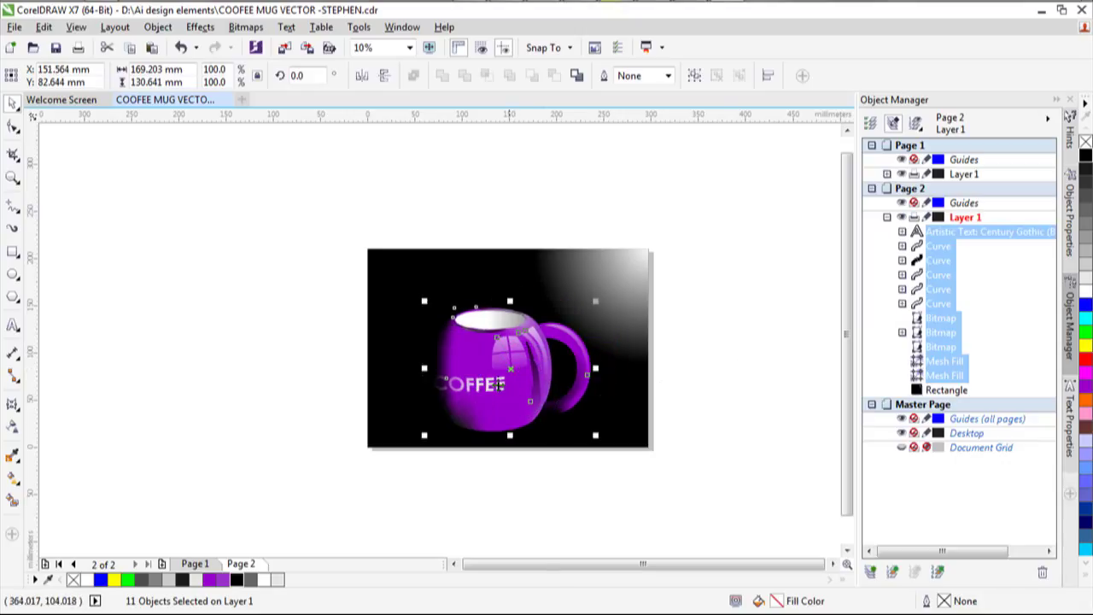
{"action": "mouse_move", "coordinate": [527, 344]}
{"action": "left_mouse_down"}
{"action": "mouse_move", "coordinate": [497, 345]}
{"action": "mouse_move", "coordinate": [519, 346]}
{"action": "left_mouse_up"}
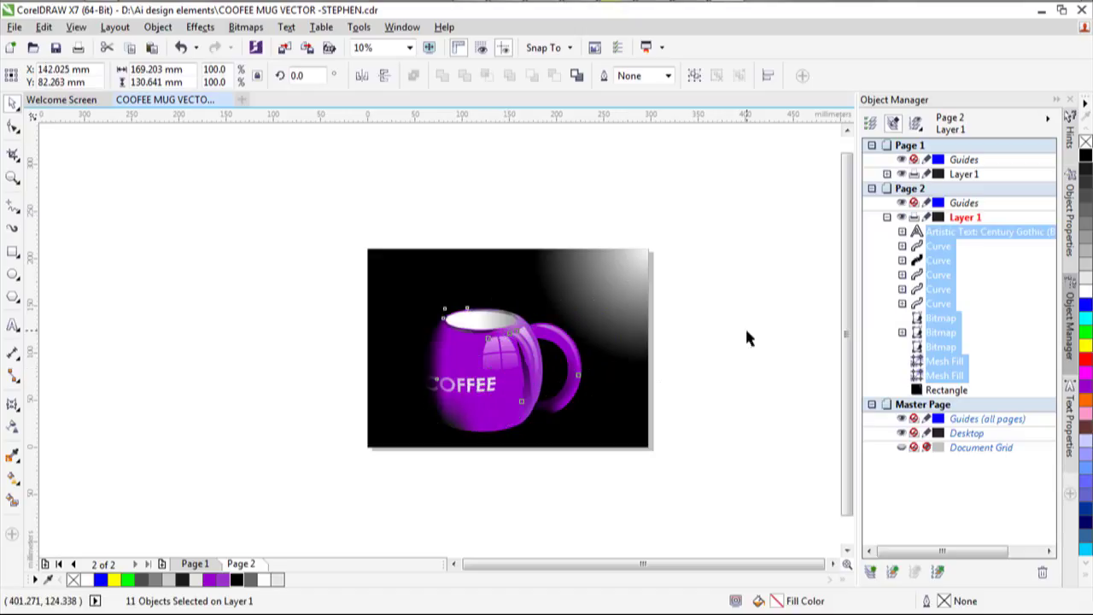
{"action": "left_click", "coordinate": [745, 326]}
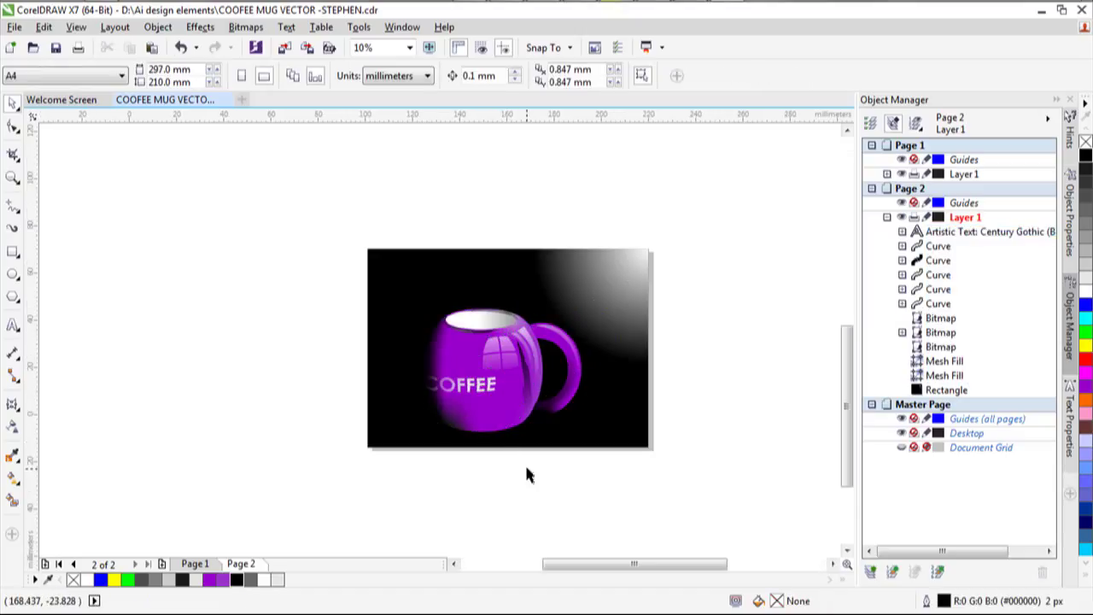
{"action": "scroll", "coordinate": [524, 463], "scroll_direction": "up", "scroll_amount": 3}
{"action": "scroll", "coordinate": [476, 464], "scroll_direction": "down", "scroll_amount": 3}
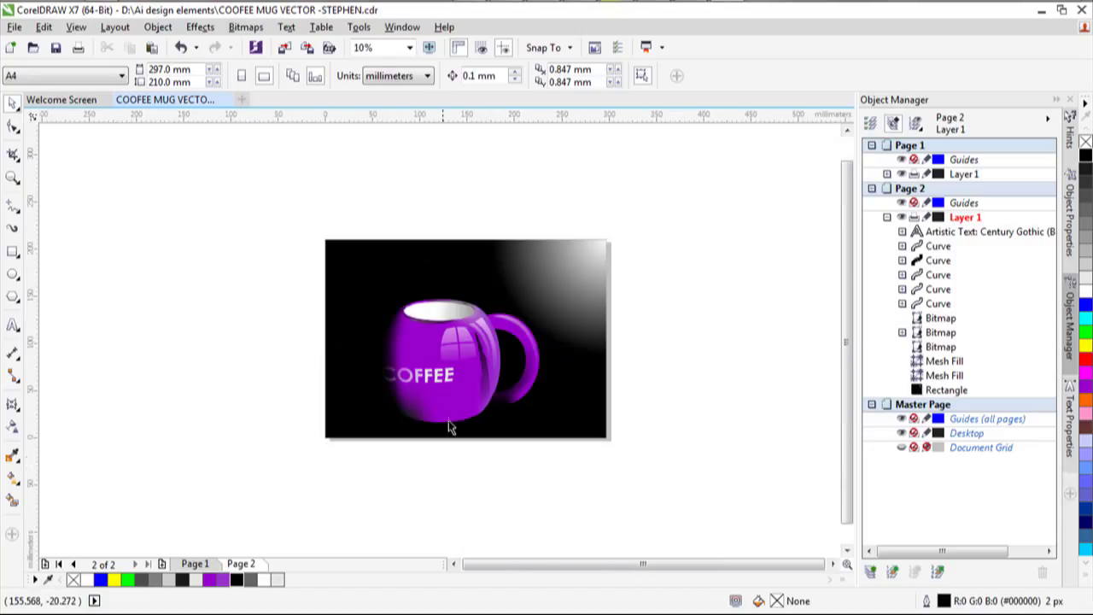
{"action": "left_click", "coordinate": [451, 418]}
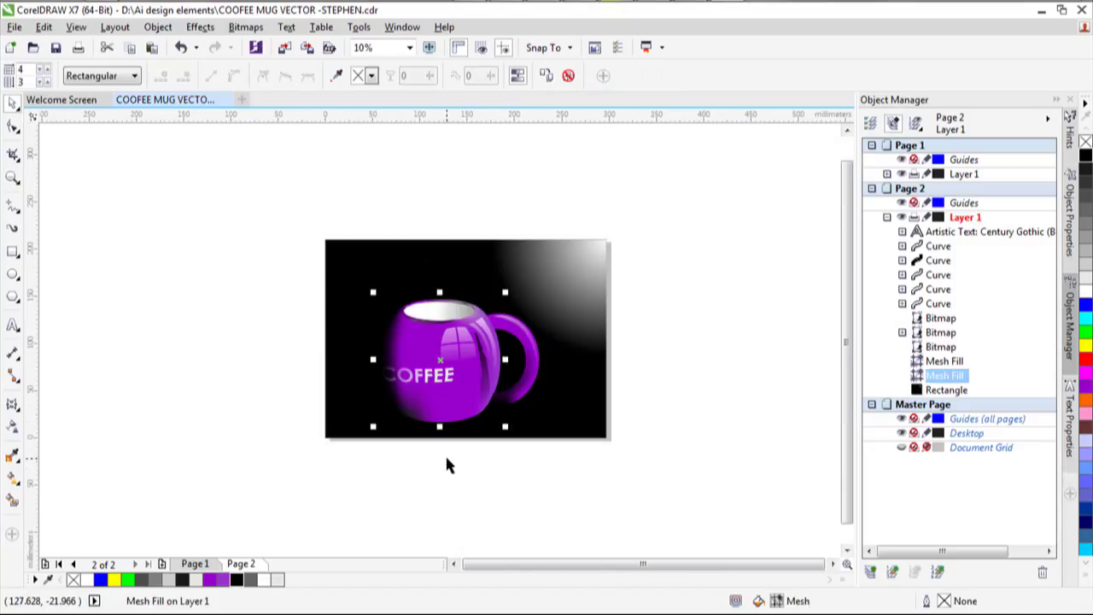
Duplicate the mug body, flip the copy upside down, and move it below the page.
{"action": "key", "text": "ctrl+d"}
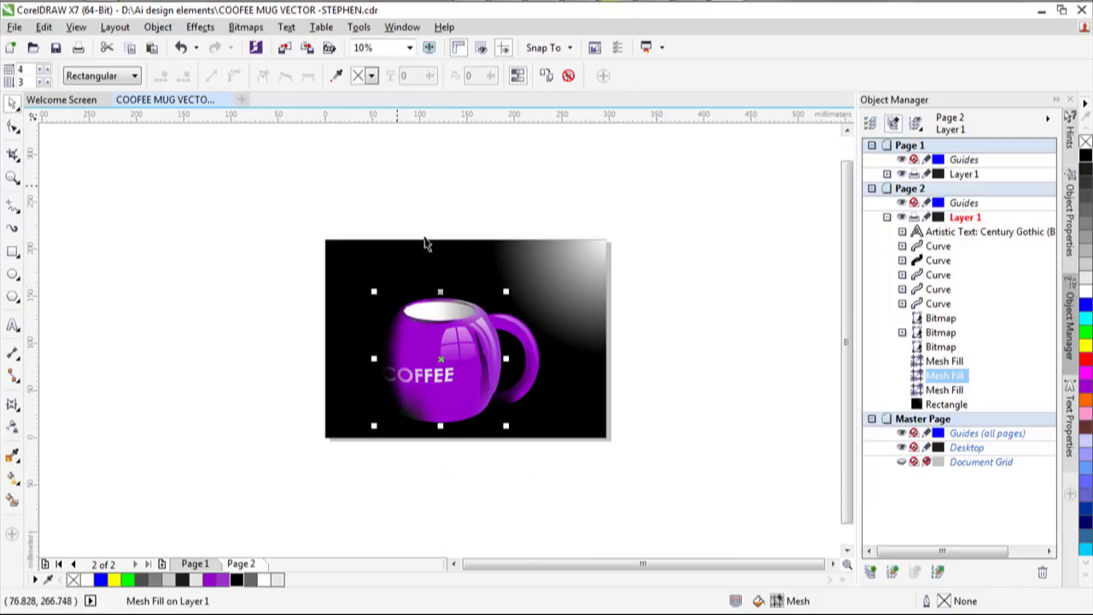
{"action": "left_click_drag", "start_coordinate": [440, 291], "coordinate": [472, 555]}
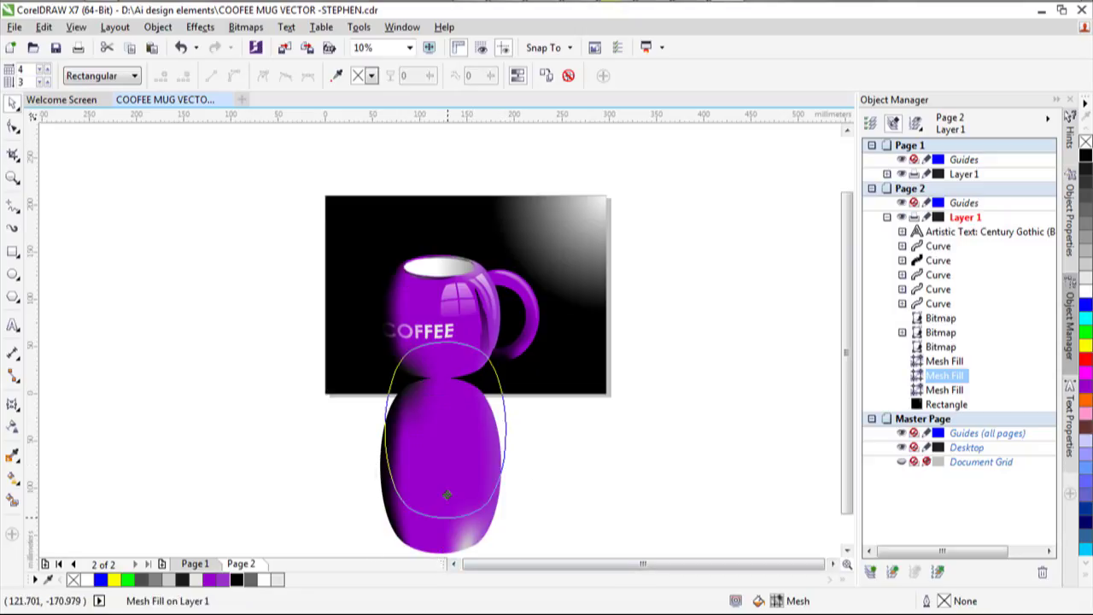
{"action": "left_click_drag", "start_coordinate": [446, 495], "coordinate": [625, 465]}
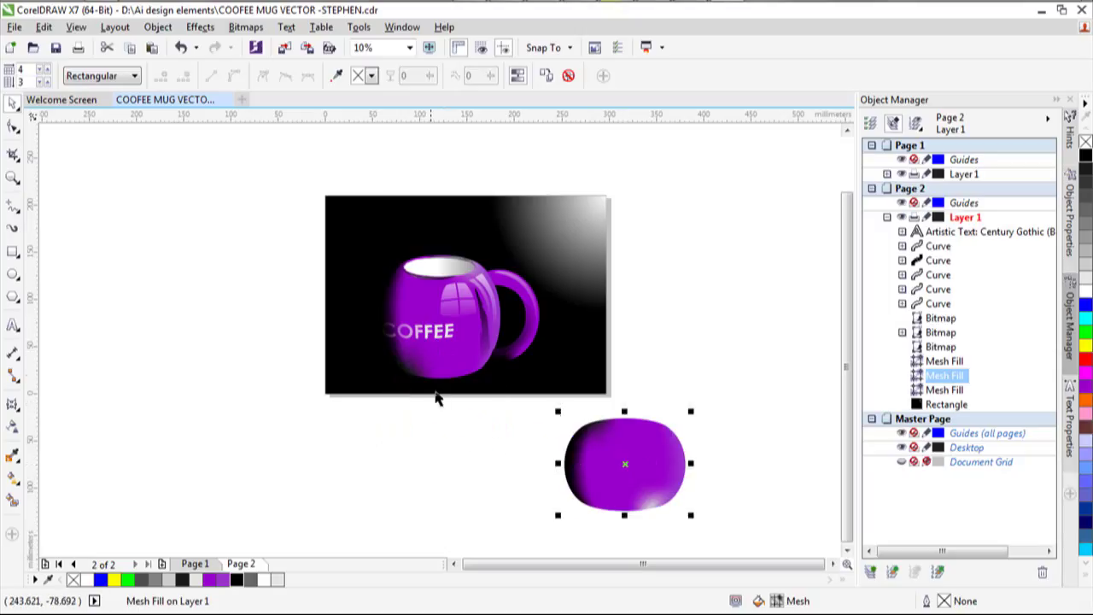
Copy and paste the mug body again, moving the pasted copy to the lower right.
{"action": "left_click", "coordinate": [438, 381]}
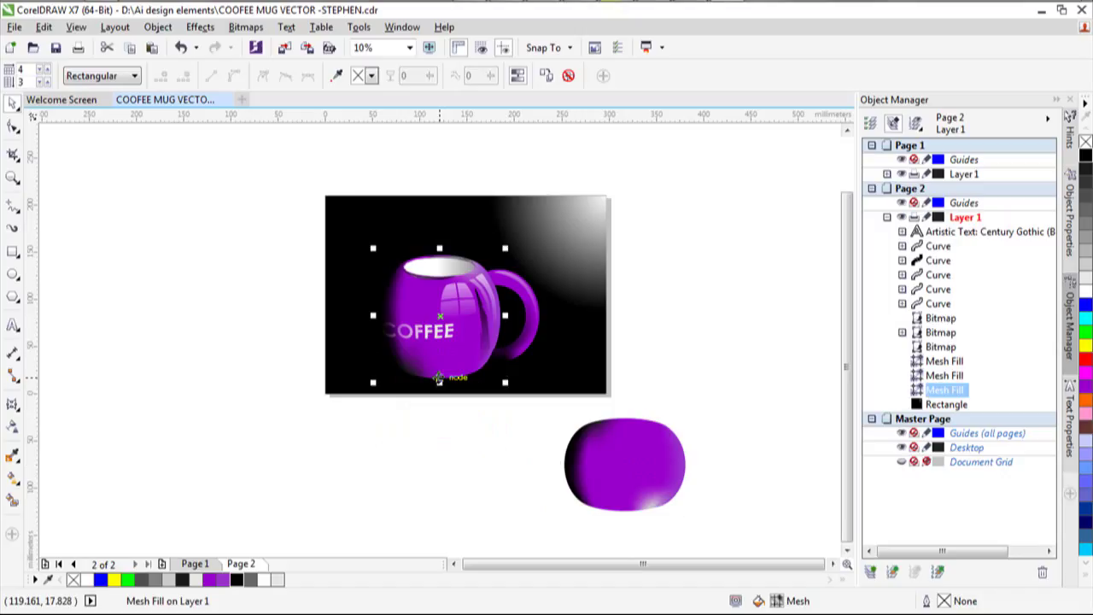
{"action": "key", "text": "ctrl+c"}
{"action": "key", "text": "ctrl+v"}
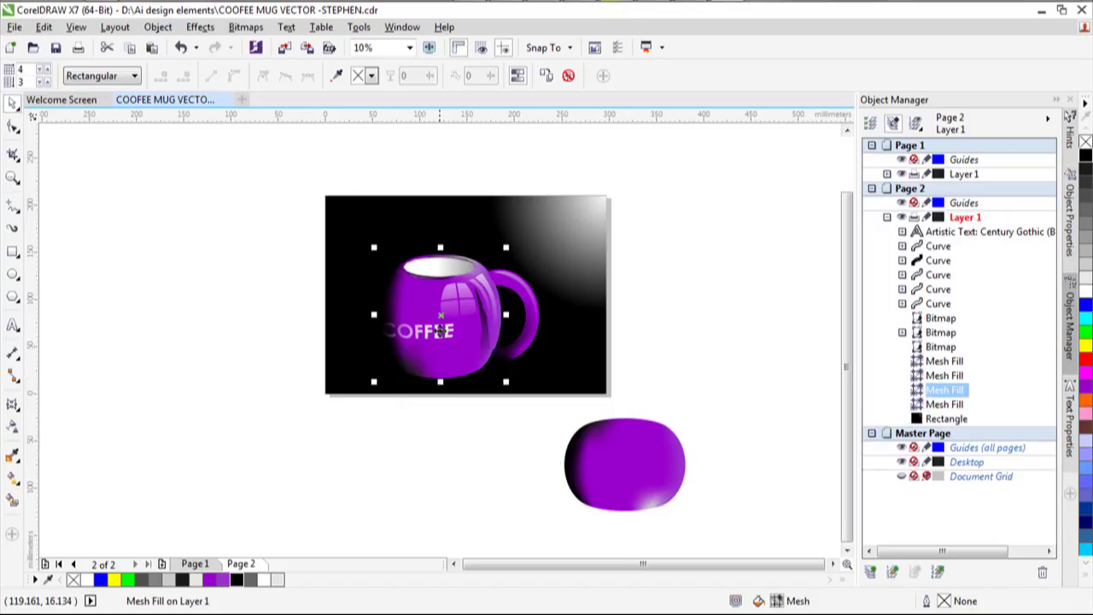
{"action": "left_click_drag", "start_coordinate": [442, 317], "coordinate": [621, 379]}
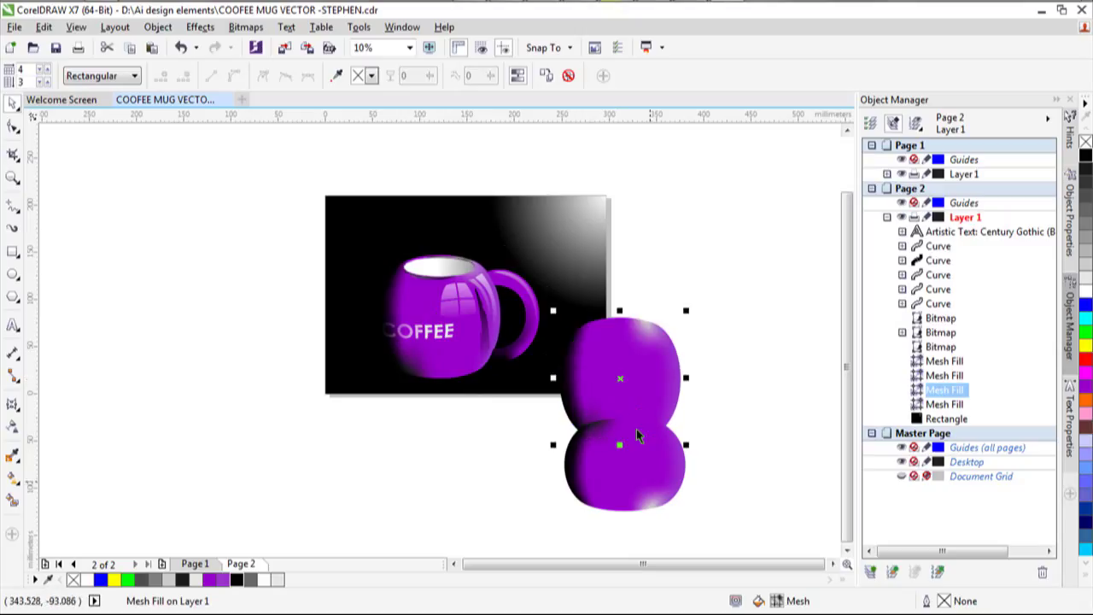
Select the extra upright mug body copy and delete it, keeping the flipped one.
{"action": "left_click", "coordinate": [757, 407]}
{"action": "left_click", "coordinate": [629, 461]}
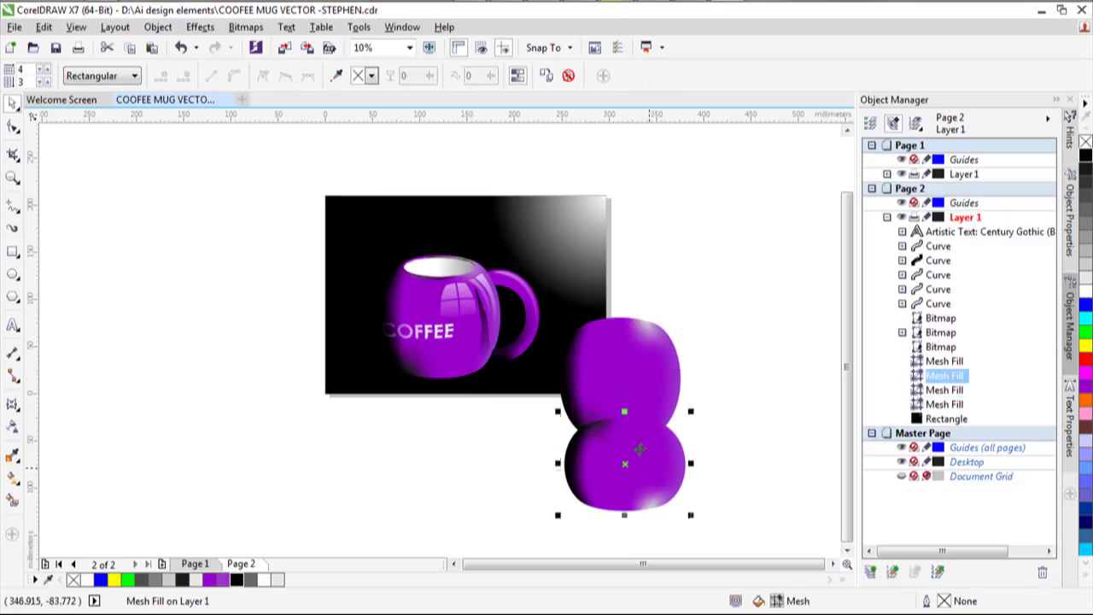
{"action": "left_click", "coordinate": [637, 380]}
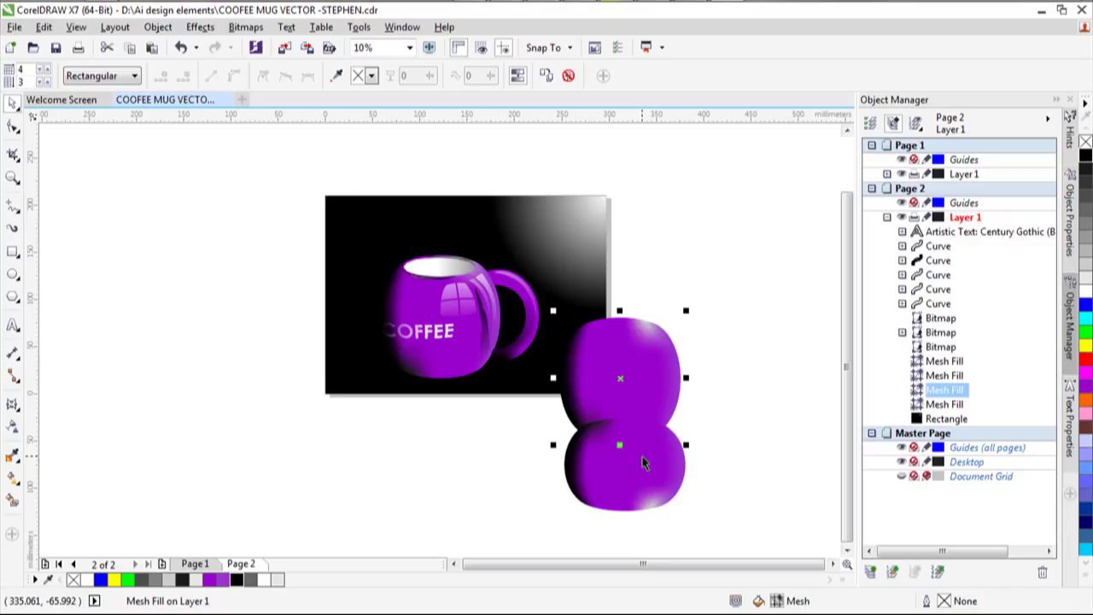
{"action": "left_click", "coordinate": [645, 461]}
{"action": "left_click", "coordinate": [620, 380]}
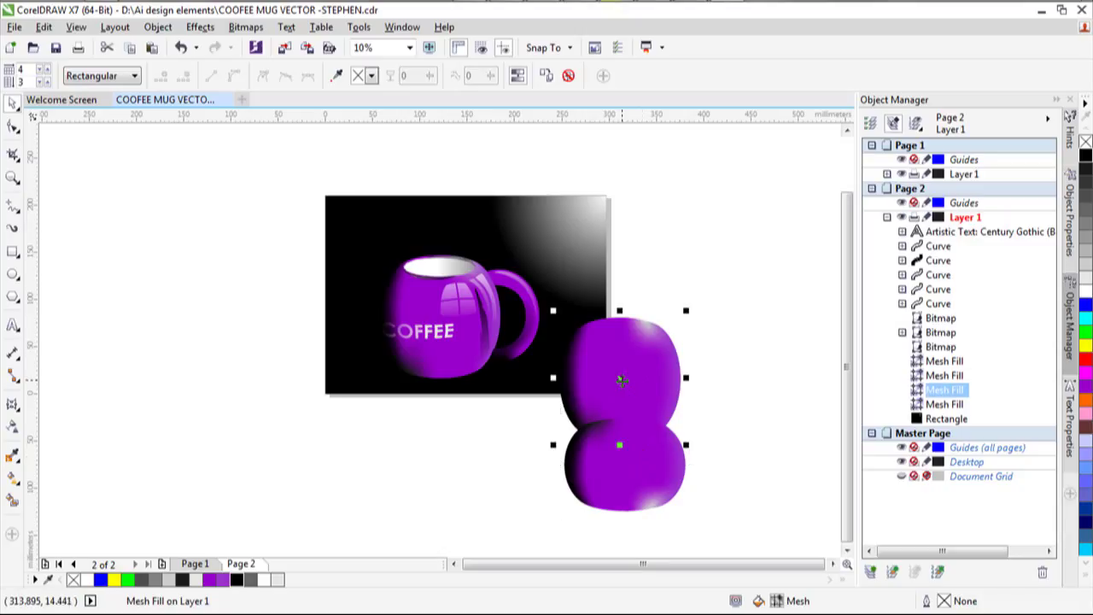
{"action": "left_click", "coordinate": [639, 451], "text": "shift"}
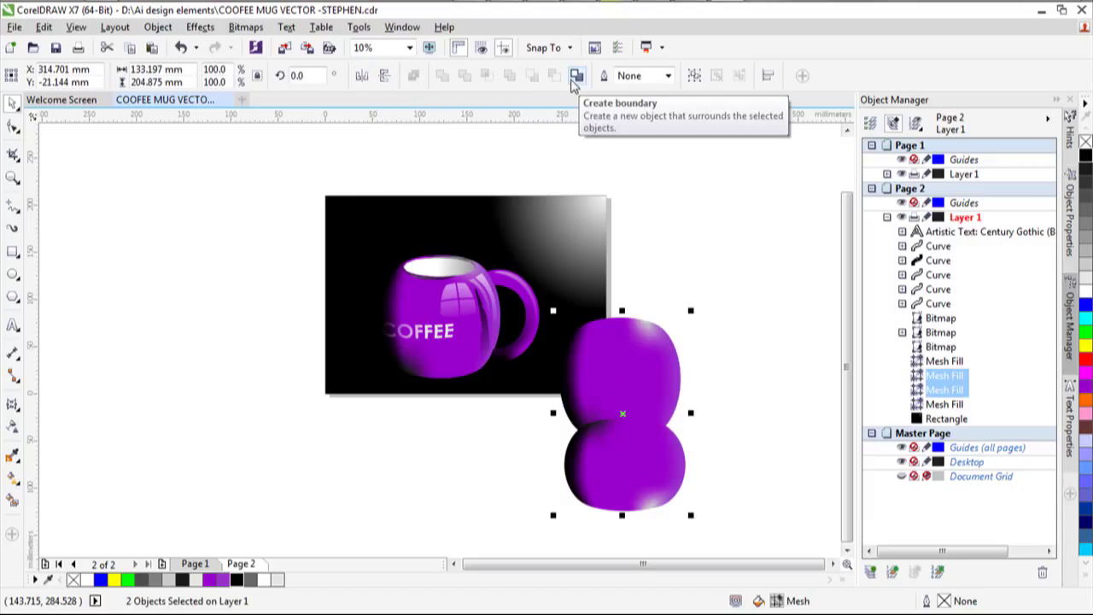
{"action": "left_click", "coordinate": [723, 317]}
{"action": "double_click", "coordinate": [642, 464]}
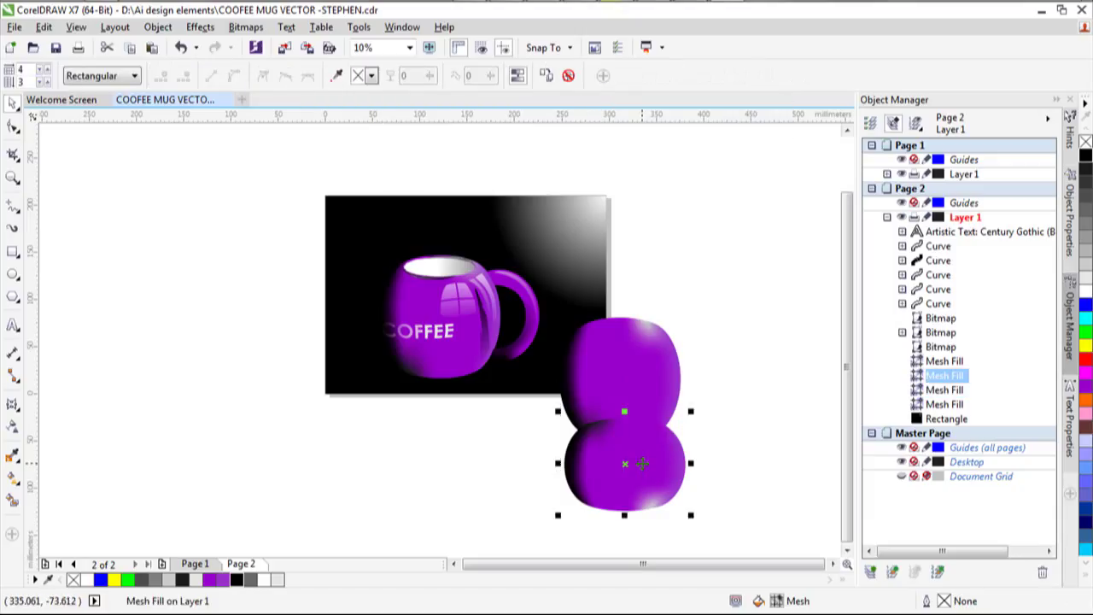
{"action": "left_click", "coordinate": [725, 396]}
{"action": "left_click", "coordinate": [676, 372]}
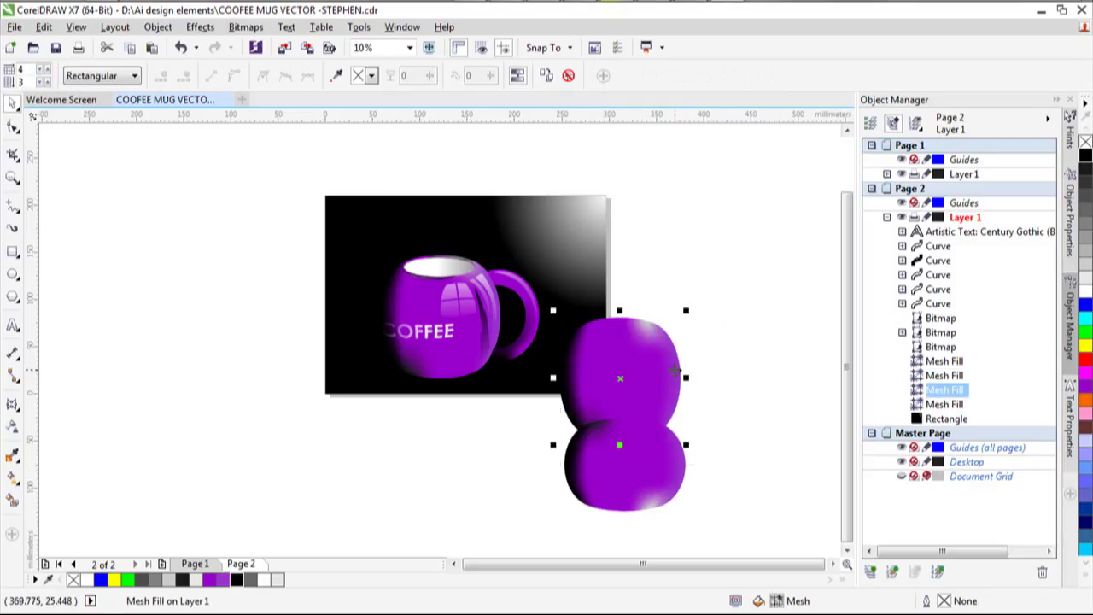
{"action": "key", "text": "Delete"}
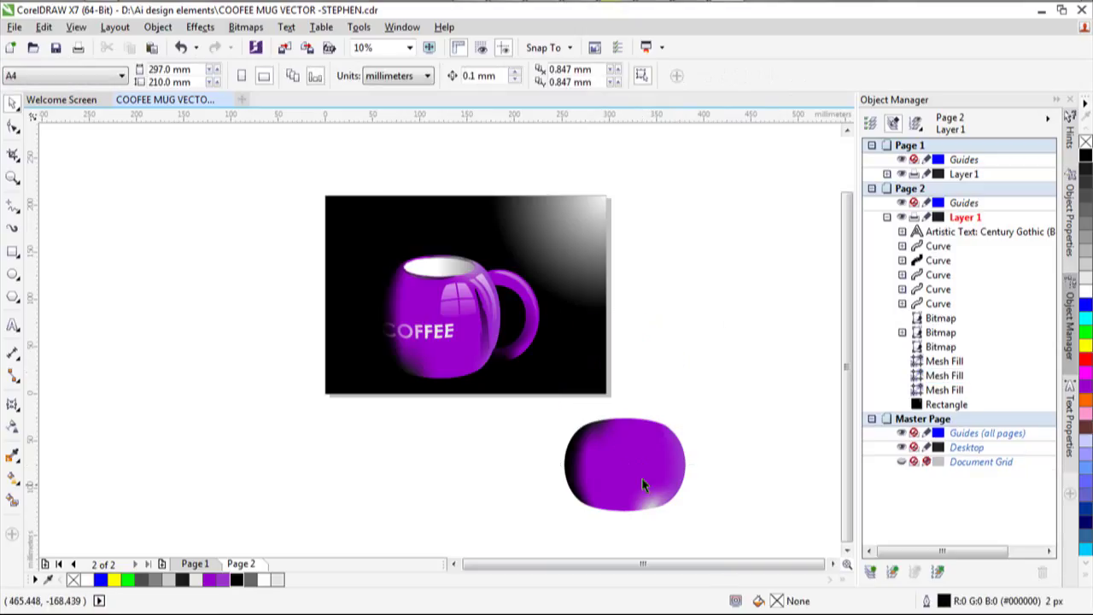
Drag the flipped mug body copy under the mug's base and nudge it into line.
{"action": "left_click", "coordinate": [629, 463]}
{"action": "left_click_drag", "start_coordinate": [629, 463], "coordinate": [504, 403]}
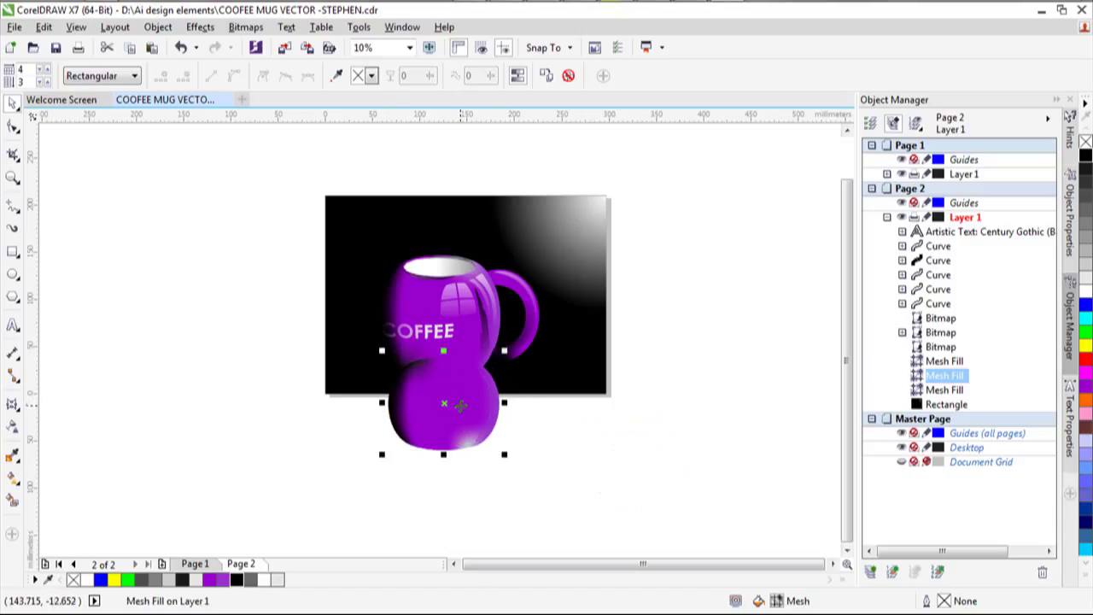
{"action": "left_click_drag", "start_coordinate": [460, 406], "coordinate": [461, 405]}
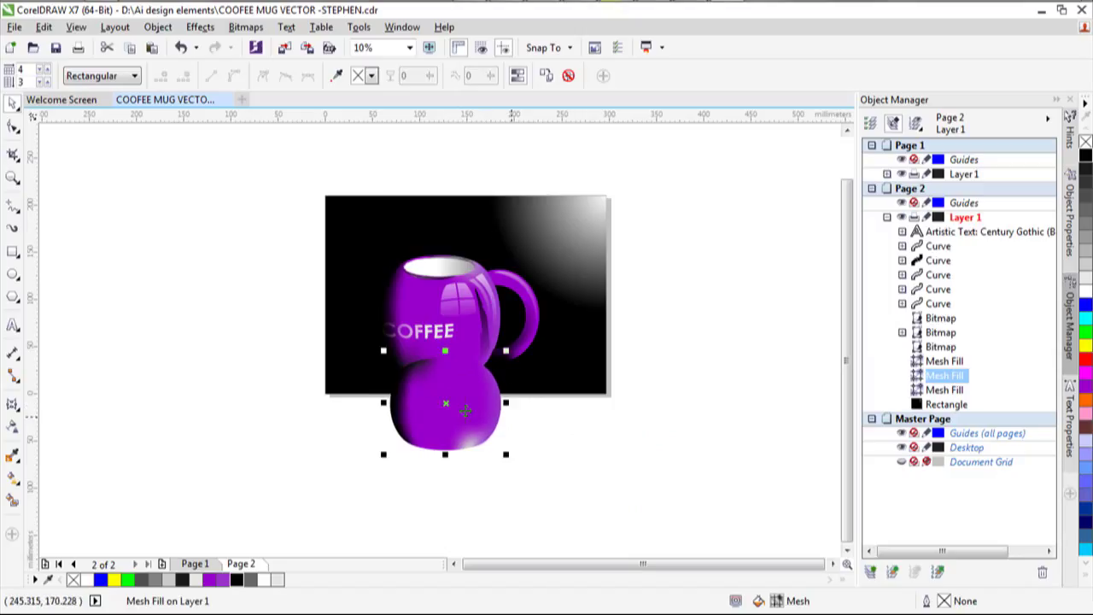
{"action": "scroll", "coordinate": [444, 411], "scroll_direction": "up", "scroll_amount": 3}
{"action": "scroll", "coordinate": [443, 411], "scroll_direction": "down", "scroll_amount": 2}
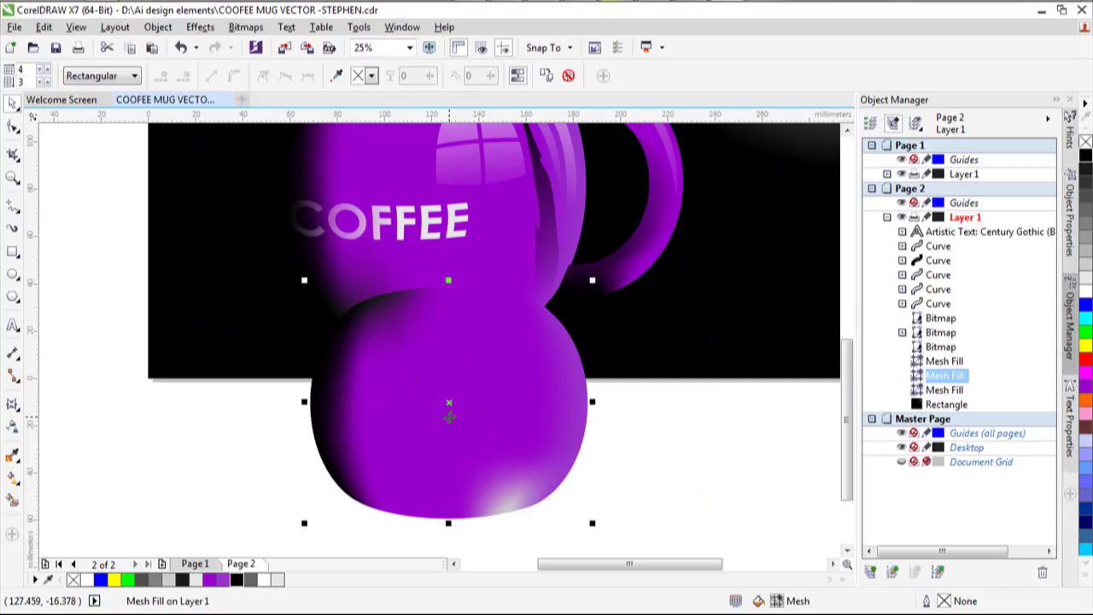
{"action": "scroll", "coordinate": [449, 416], "scroll_direction": "down", "scroll_amount": 2}
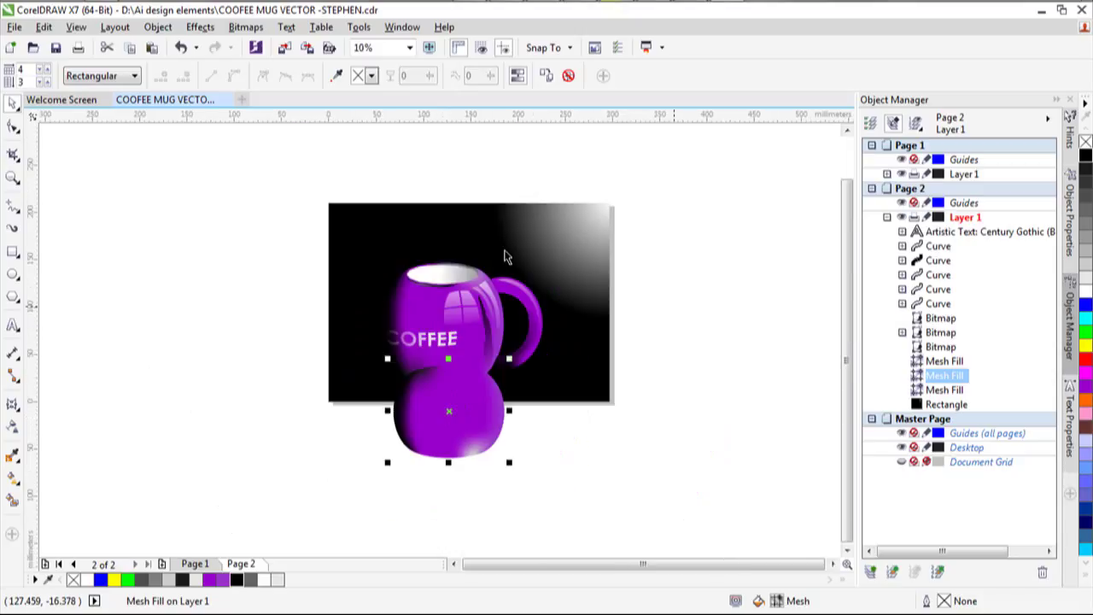
Convert the flipped mug body copy to a bitmap with Bitmaps > Convert to Bitmap.
{"action": "left_click", "coordinate": [245, 26]}
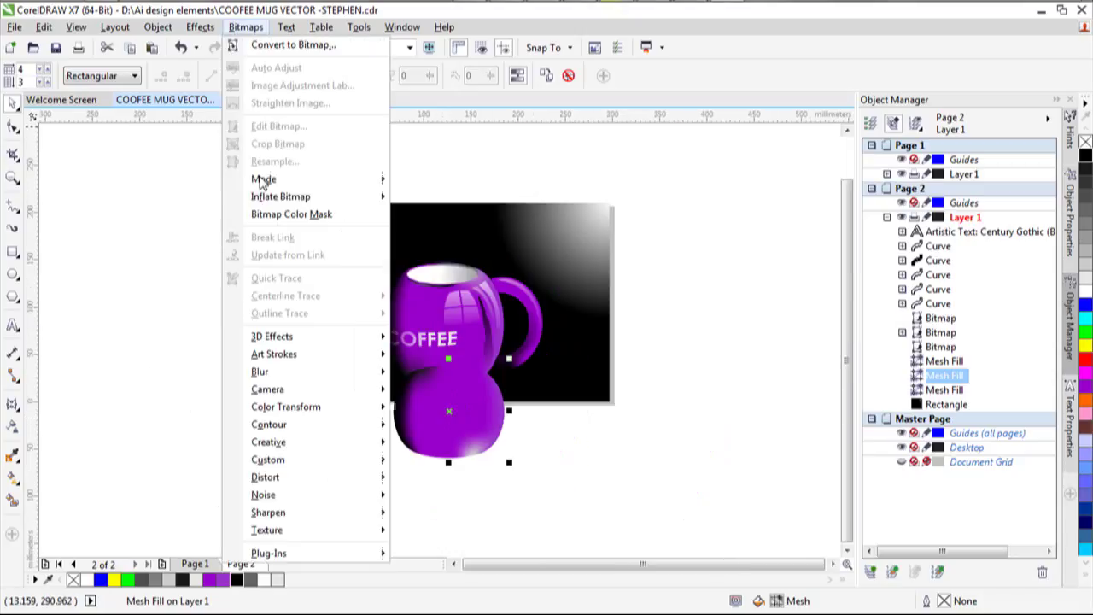
{"action": "left_click", "coordinate": [291, 44]}
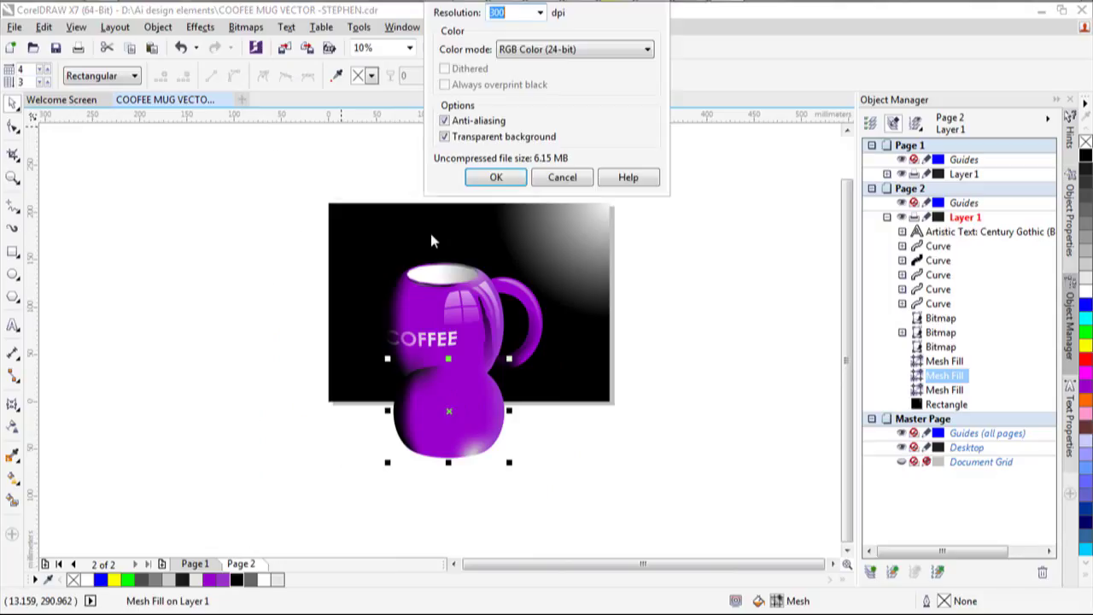
{"action": "left_click", "coordinate": [495, 175]}
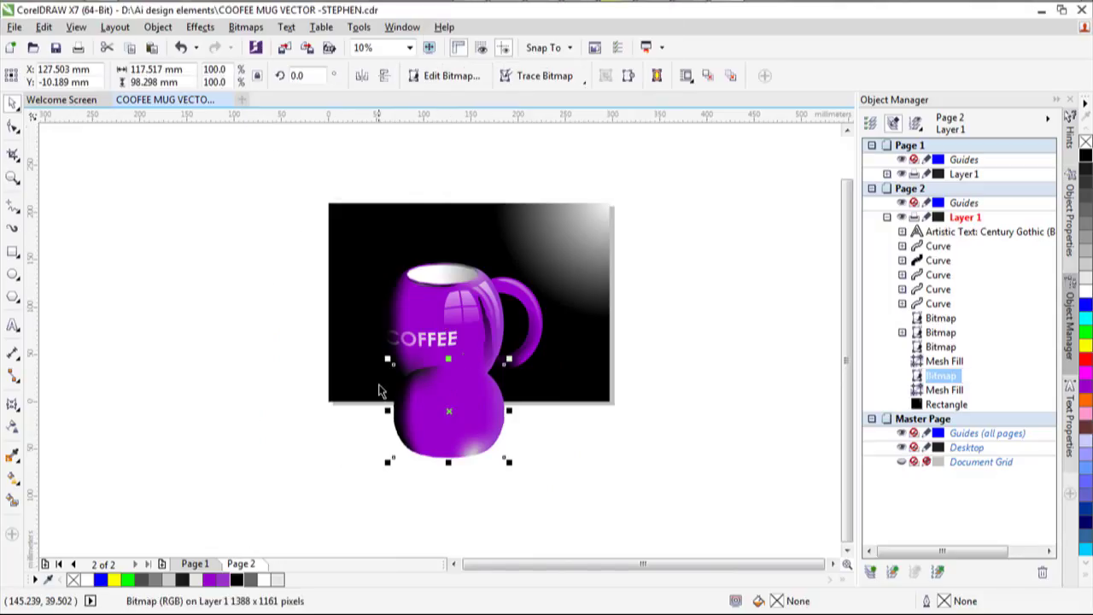
Convert the bitmap's top edge to a curve and bend it to match the mug's rounded base.
{"action": "left_click", "coordinate": [13, 126]}
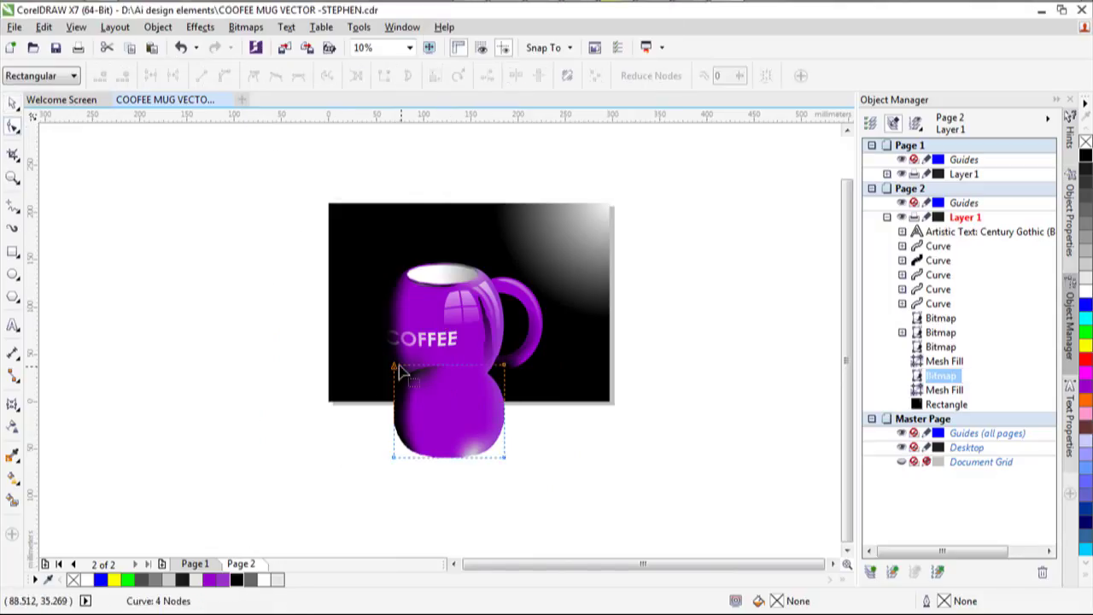
{"action": "left_click", "coordinate": [436, 365]}
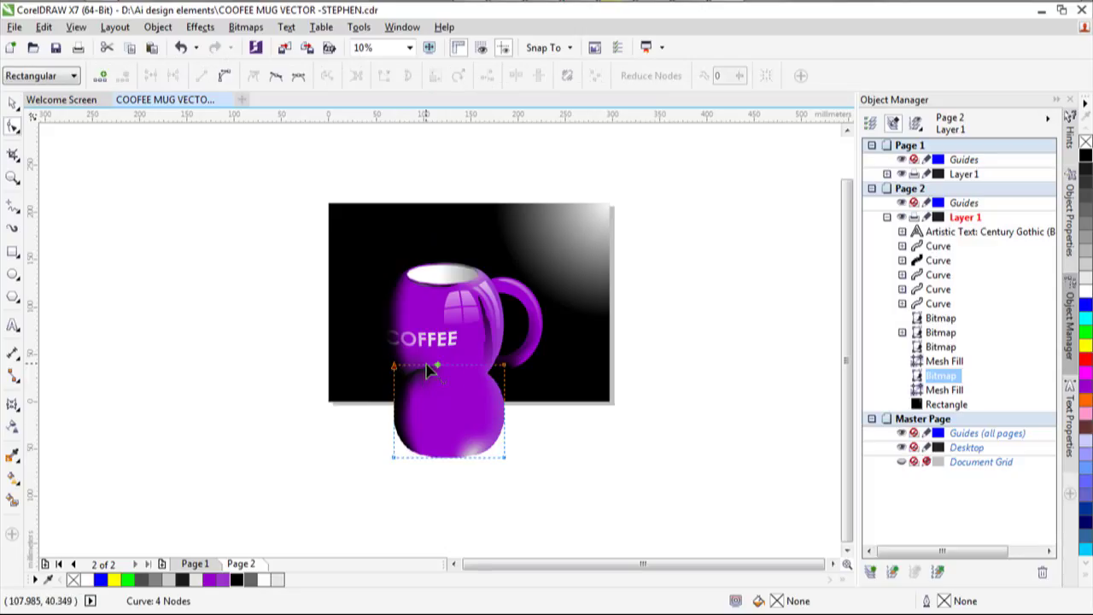
{"action": "left_click", "coordinate": [224, 77]}
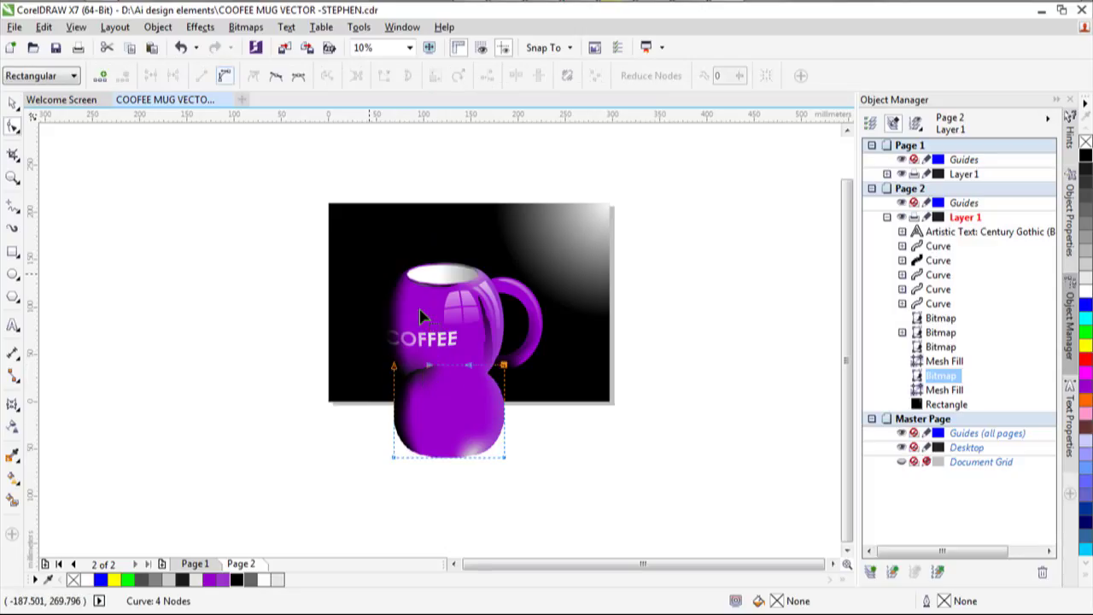
{"action": "left_click_drag", "start_coordinate": [450, 368], "coordinate": [358, 355]}
{"action": "scroll", "coordinate": [393, 375], "scroll_direction": "up", "scroll_amount": 4}
{"action": "scroll", "coordinate": [418, 381], "scroll_direction": "down", "scroll_amount": 2}
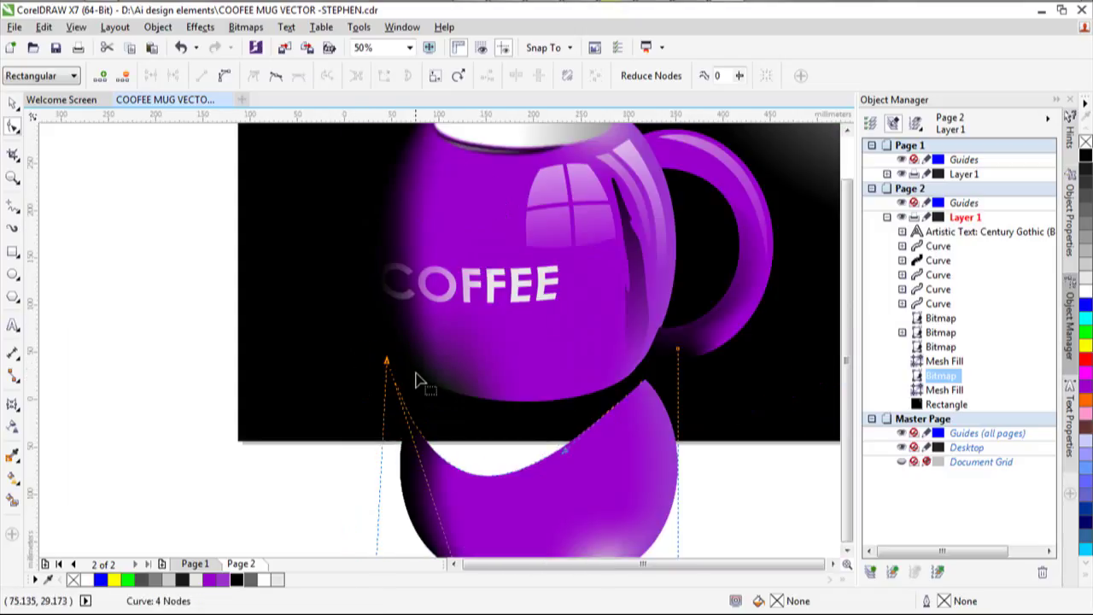
{"action": "scroll", "coordinate": [418, 382], "scroll_direction": "down", "scroll_amount": 2}
{"action": "left_click_drag", "start_coordinate": [433, 451], "coordinate": [485, 408]}
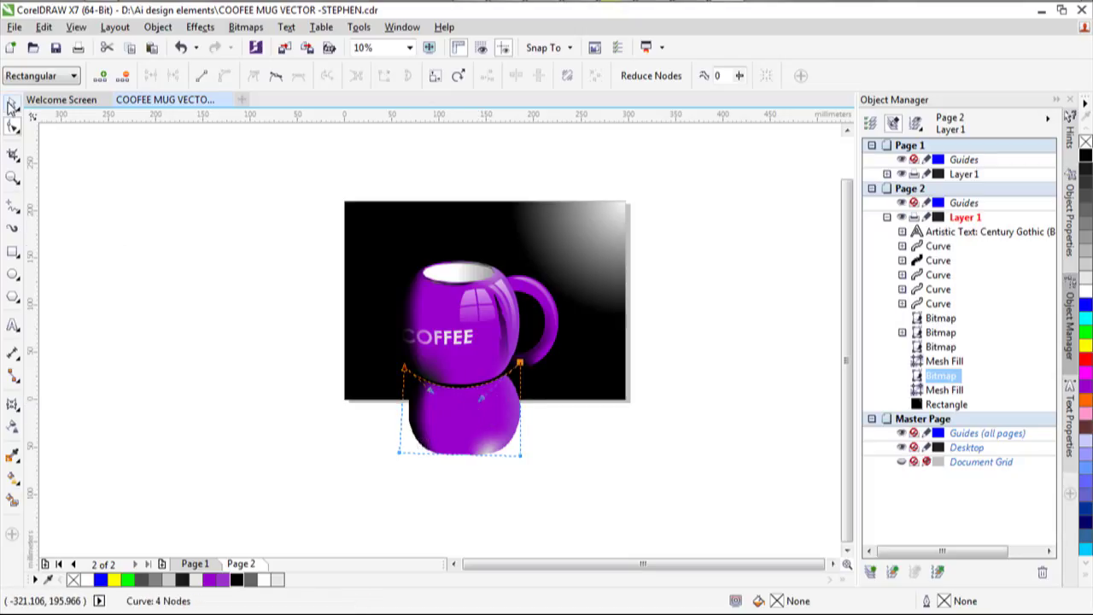
{"action": "left_click", "coordinate": [12, 102]}
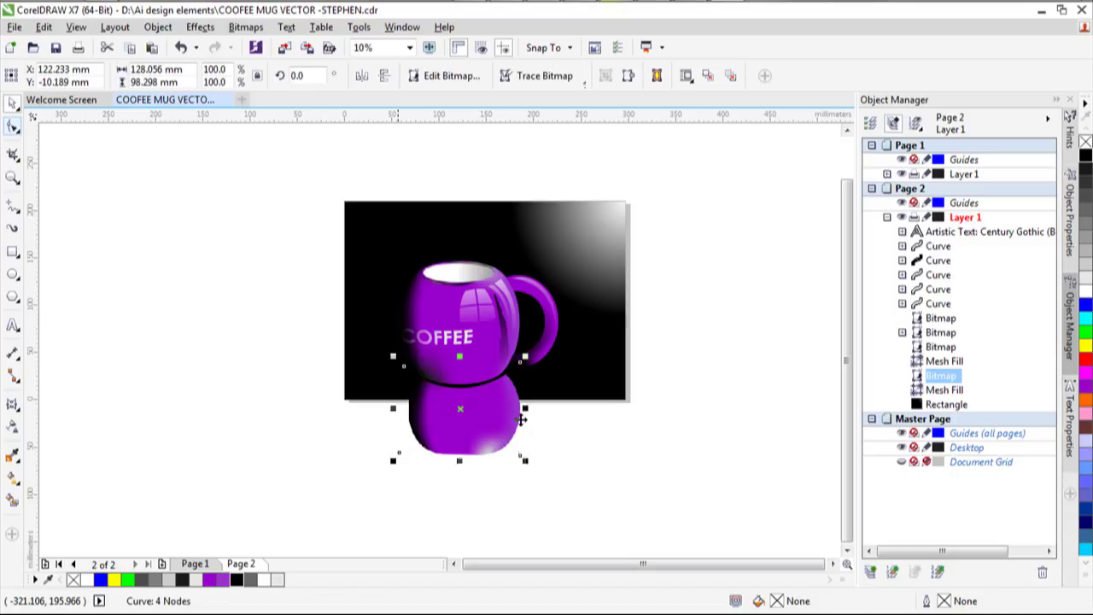
Apply a linear transparency fading the reflection out toward its bottom.
{"action": "left_click", "coordinate": [12, 424]}
{"action": "left_click_drag", "start_coordinate": [474, 351], "coordinate": [476, 403]}
{"action": "left_click_drag", "start_coordinate": [475, 351], "coordinate": [471, 336]}
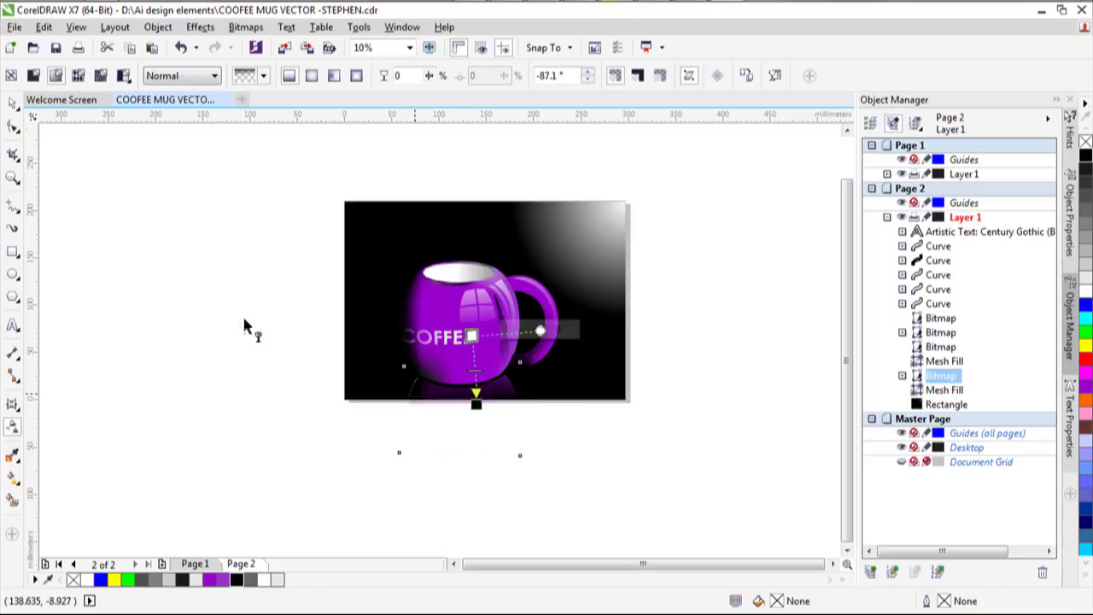
{"action": "left_click", "coordinate": [13, 106]}
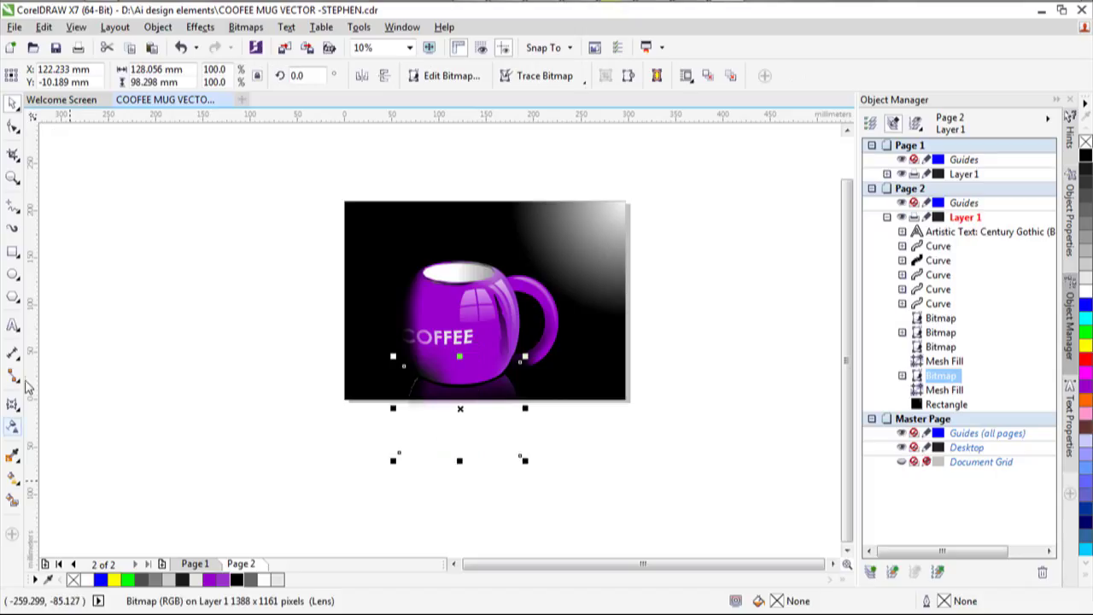
Raise the reflection's bottom corner nodes to crop it to a 146.683 × 38.96 mm strip, then zoom To Fit.
{"action": "left_click", "coordinate": [13, 126]}
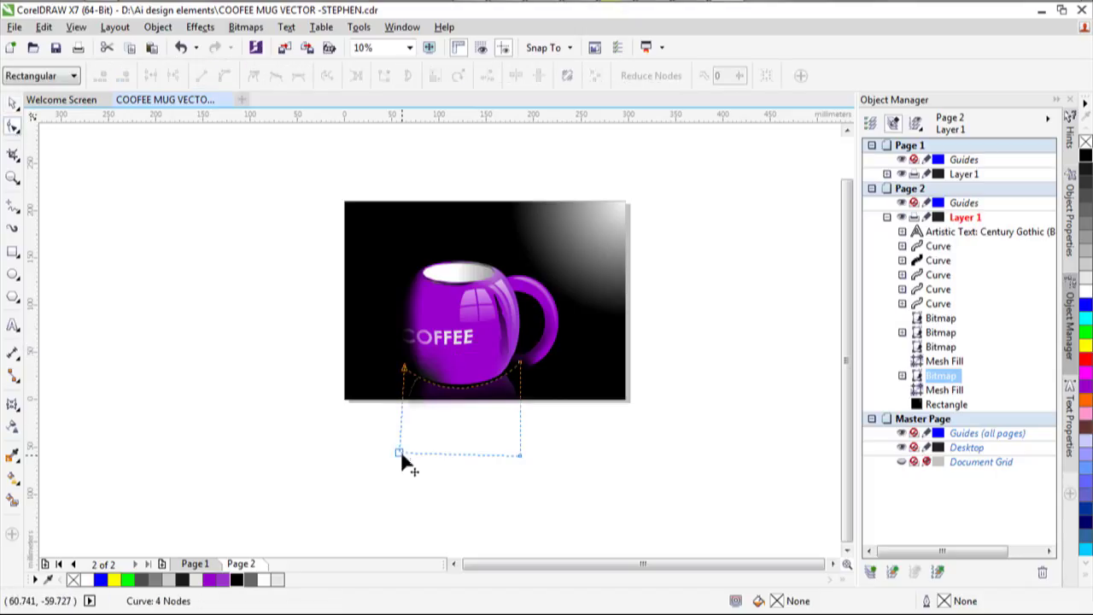
{"action": "left_click_drag", "start_coordinate": [401, 454], "coordinate": [398, 408]}
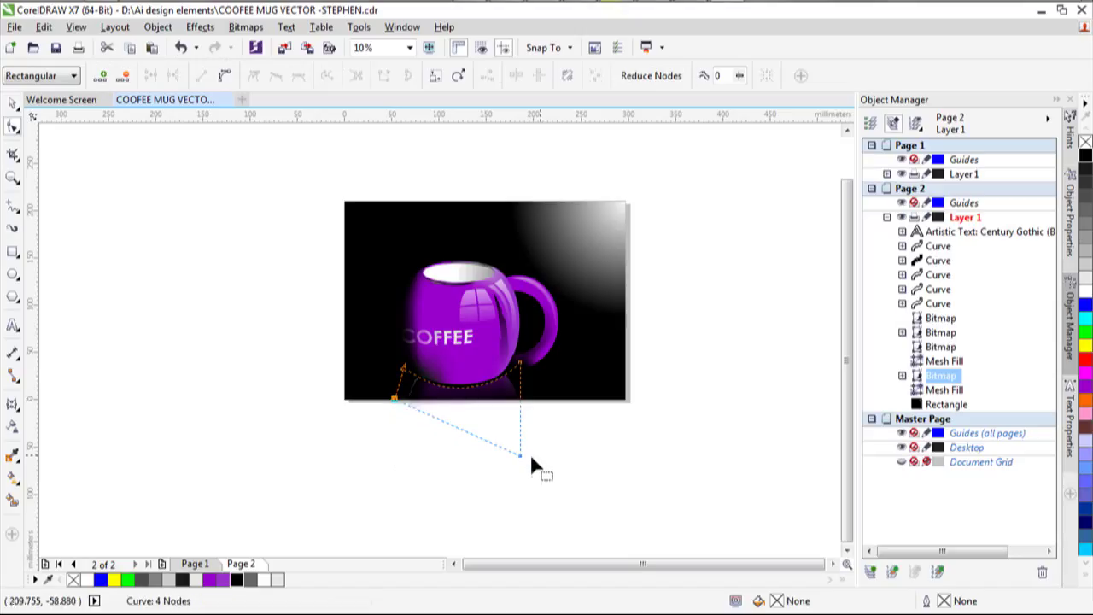
{"action": "left_click_drag", "start_coordinate": [522, 455], "coordinate": [532, 398]}
{"action": "left_click", "coordinate": [13, 102]}
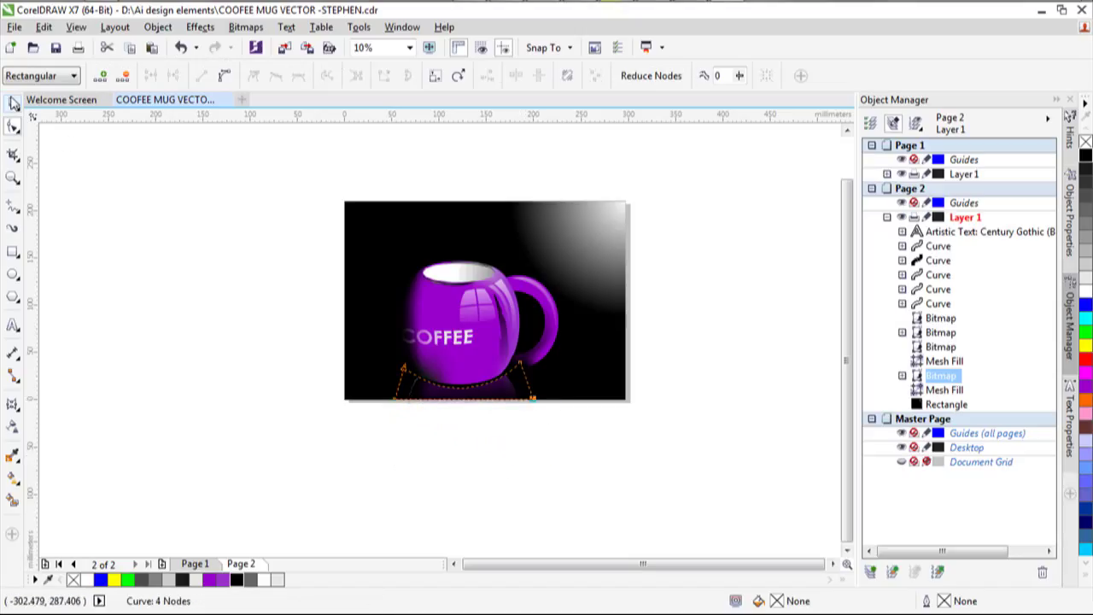
{"action": "left_click", "coordinate": [410, 48]}
{"action": "left_click", "coordinate": [404, 65]}
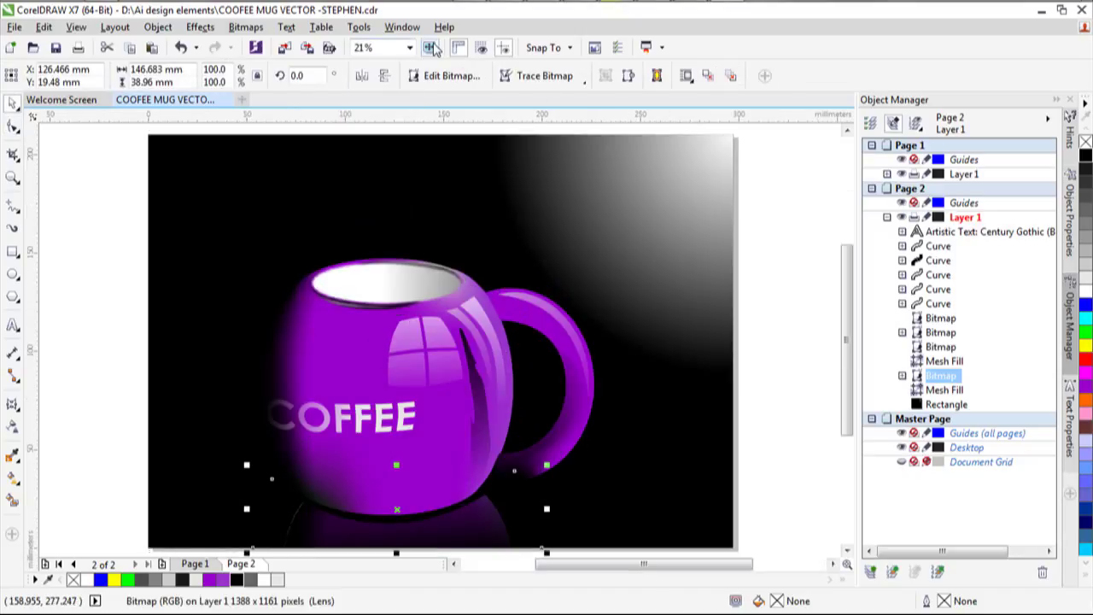
{"action": "key", "text": "F9"}
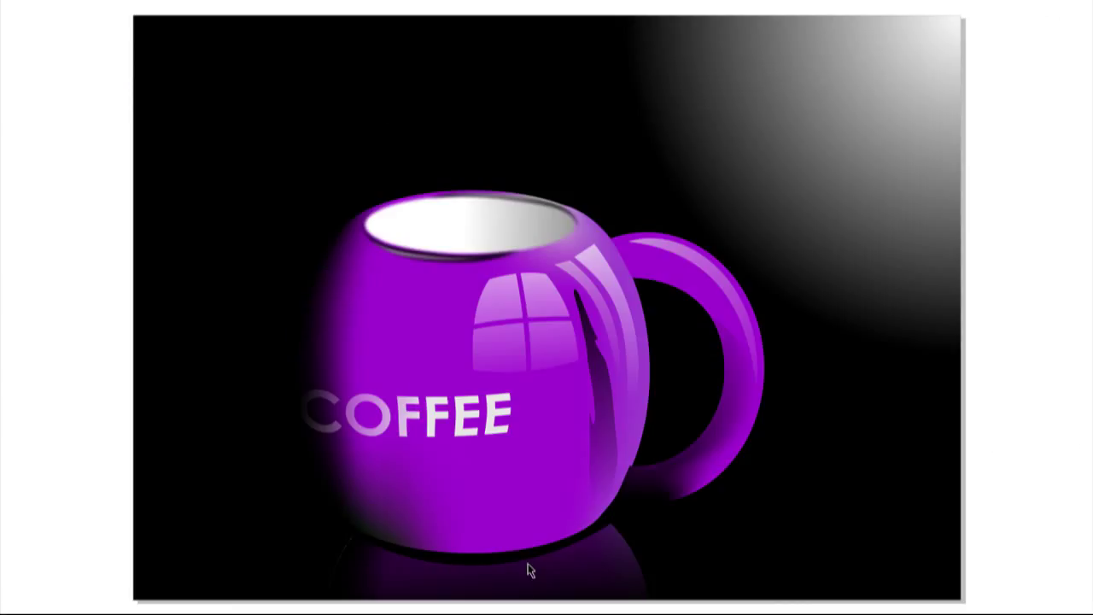
{"action": "left_click", "coordinate": [529, 546]}
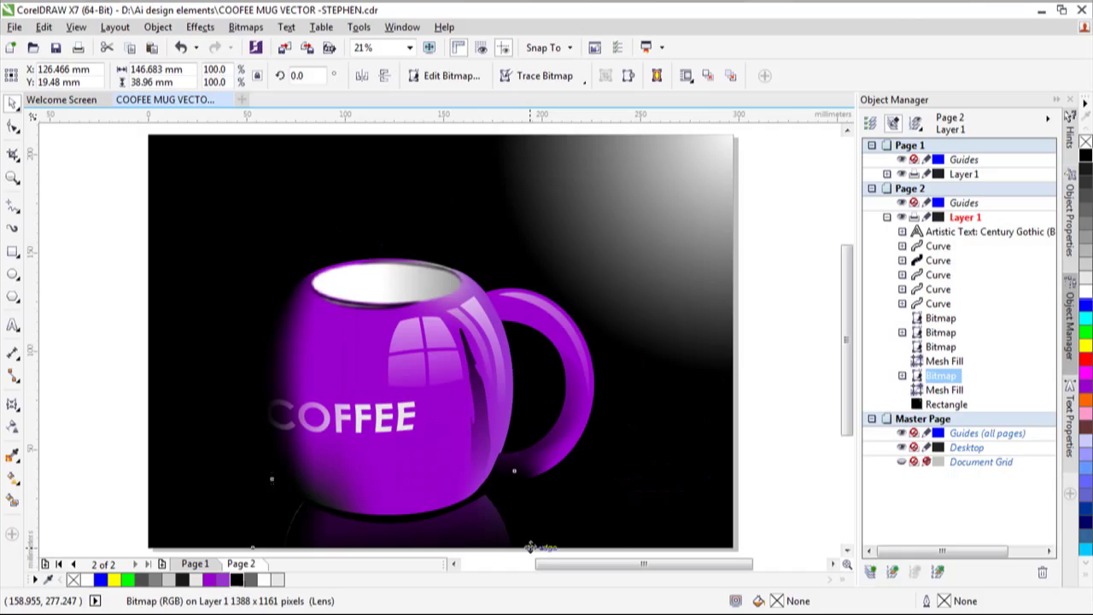
{"action": "left_click", "coordinate": [82, 457]}
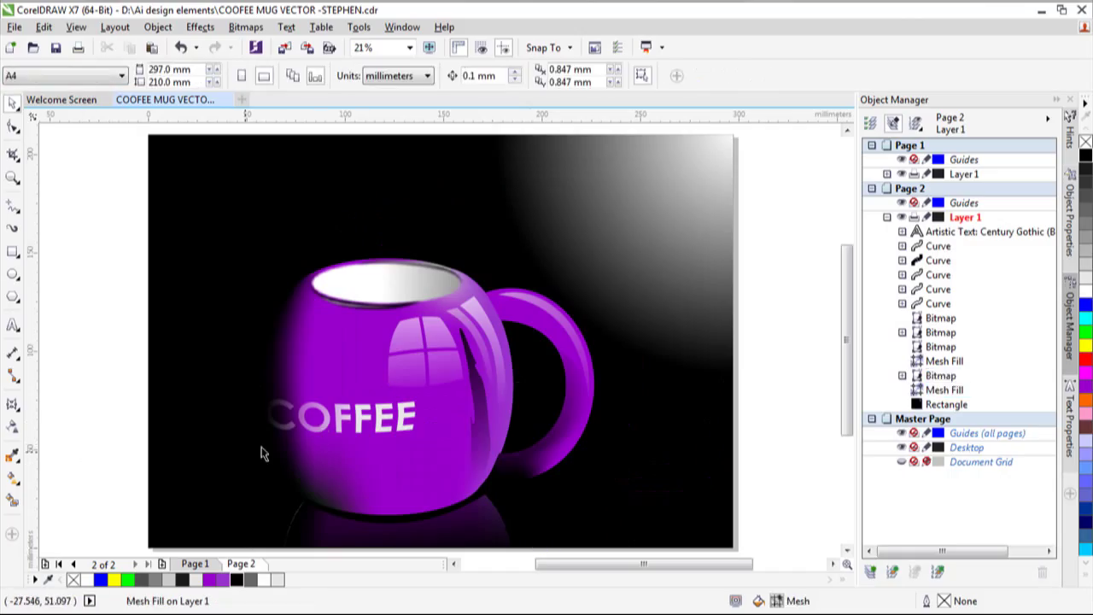
Try dark grey and purple for the background's corner gradient, then settle on 90% black.
{"action": "left_click", "coordinate": [328, 434]}
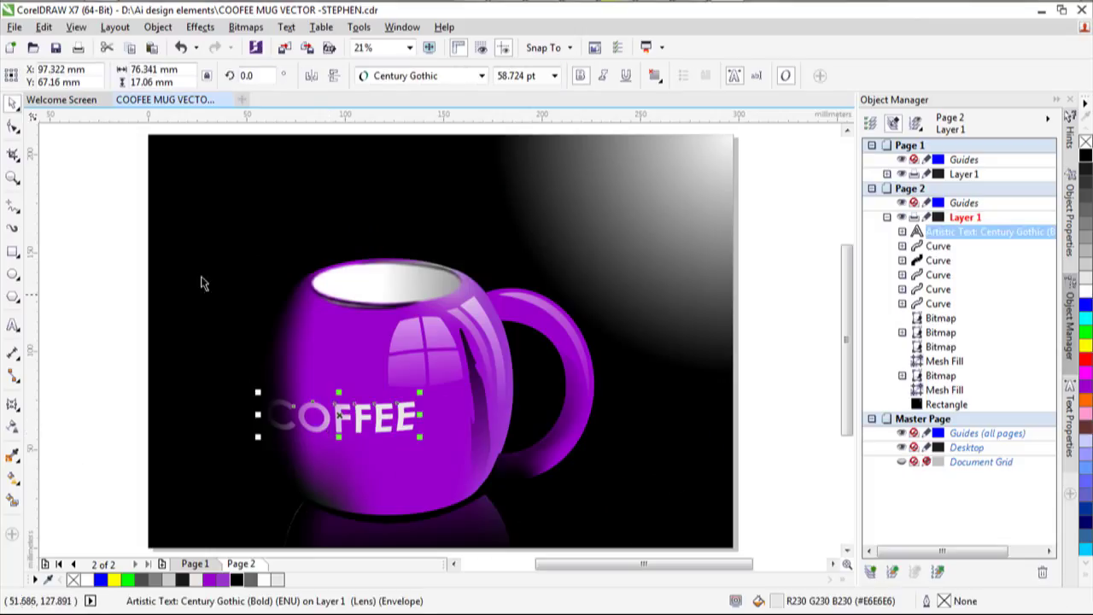
{"action": "left_click", "coordinate": [165, 237]}
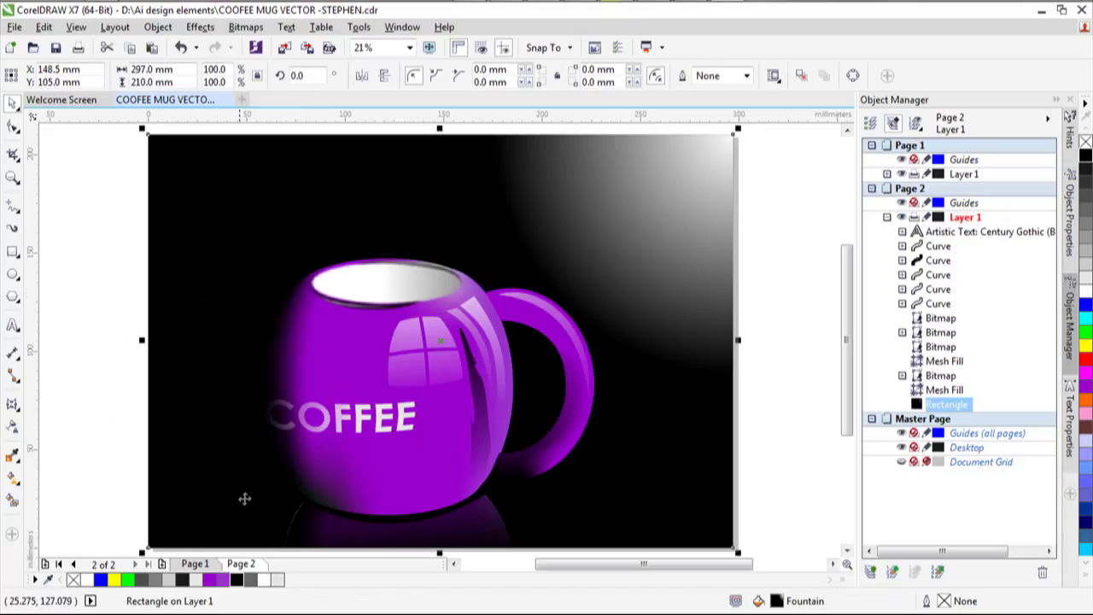
{"action": "left_click", "coordinate": [12, 480]}
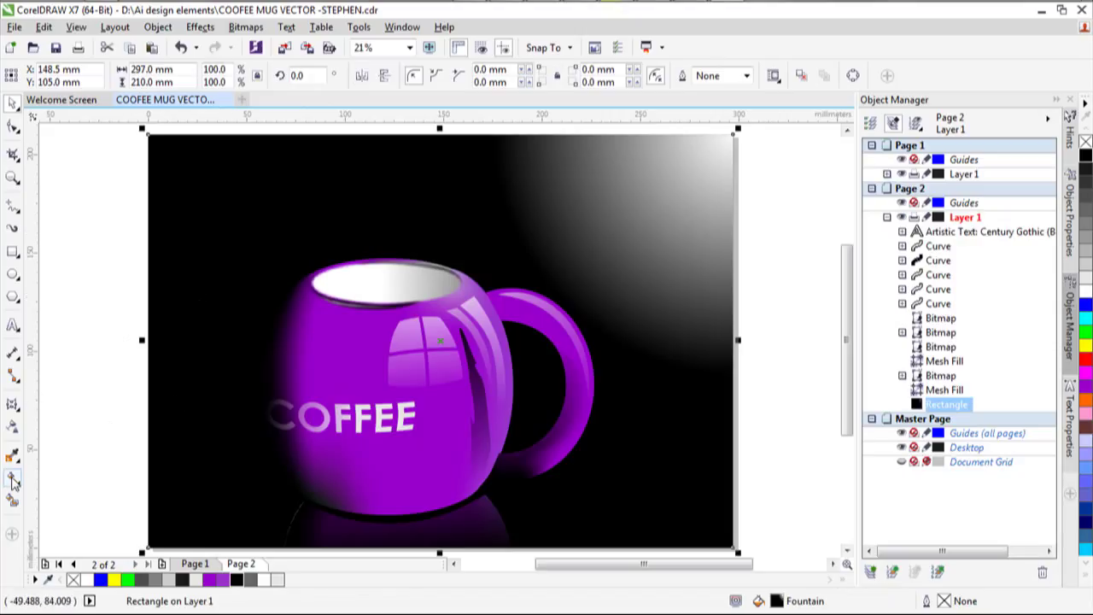
{"action": "left_click", "coordinate": [251, 582]}
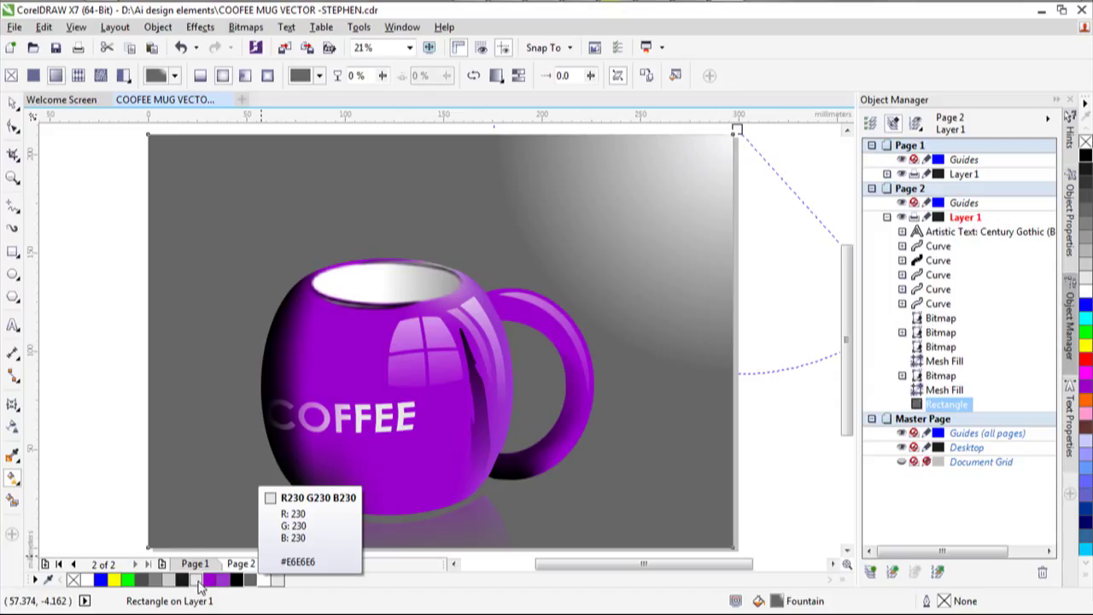
{"action": "left_click", "coordinate": [207, 582]}
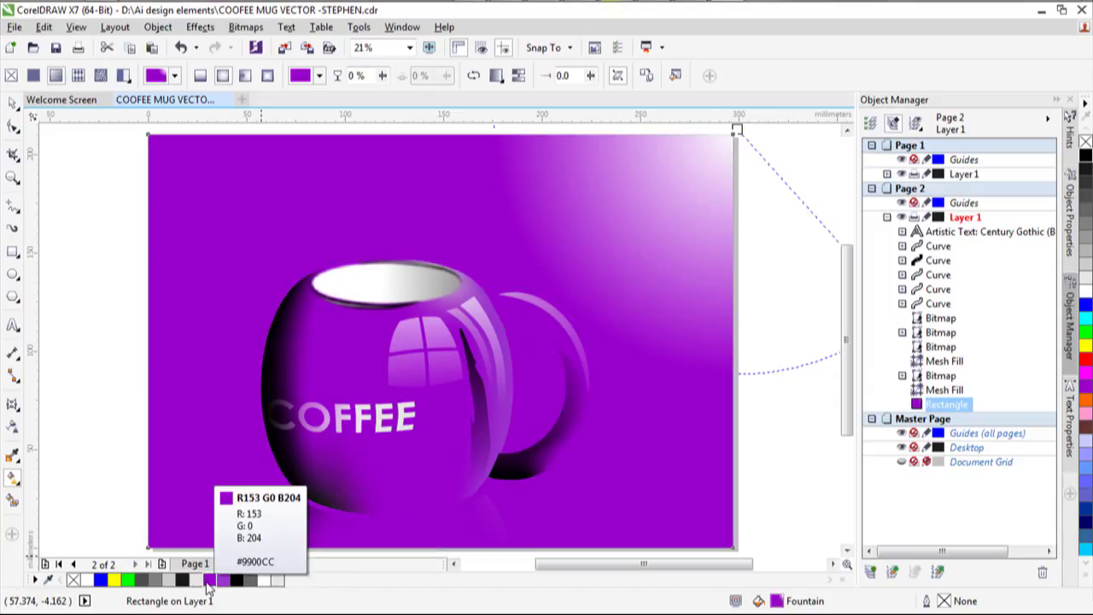
{"action": "left_click", "coordinate": [182, 581]}
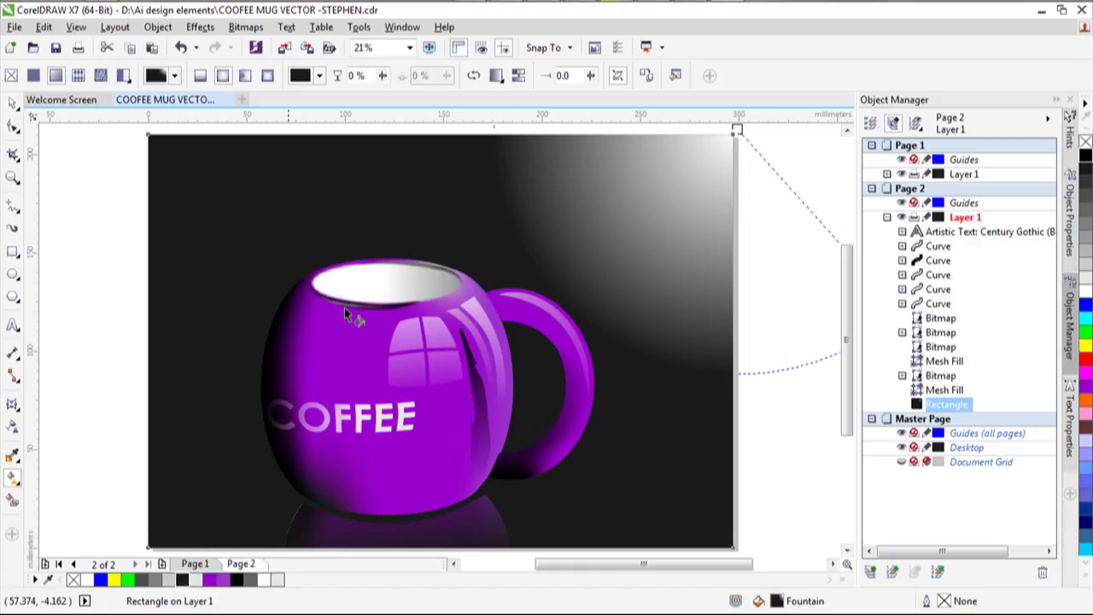
Nudge the reflection bitmap slightly to tuck it closer beneath the mug.
{"action": "left_click", "coordinate": [13, 103]}
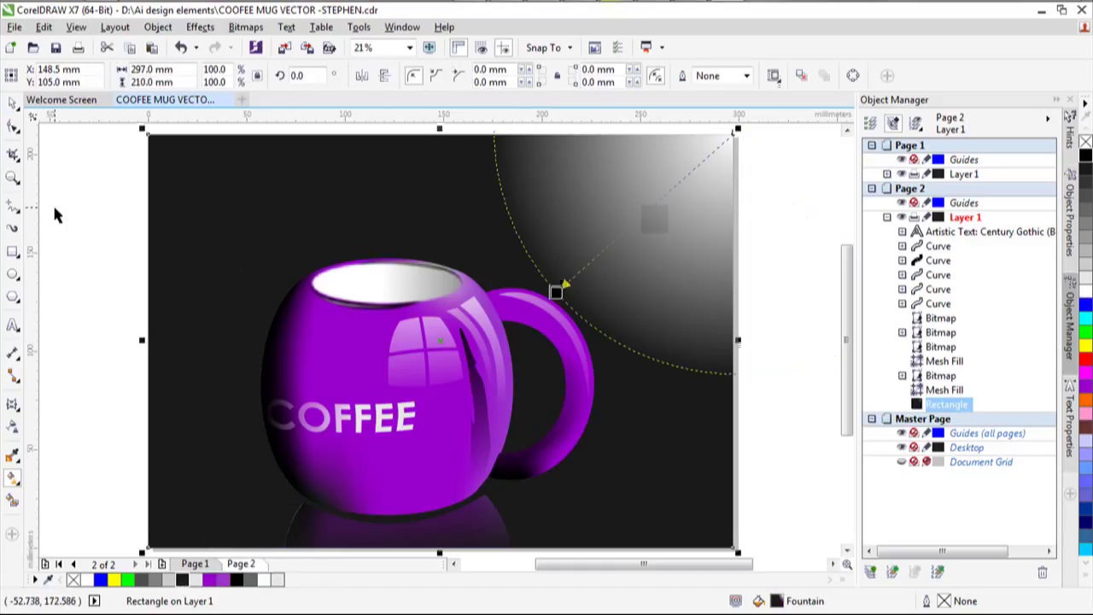
{"action": "left_click", "coordinate": [433, 524]}
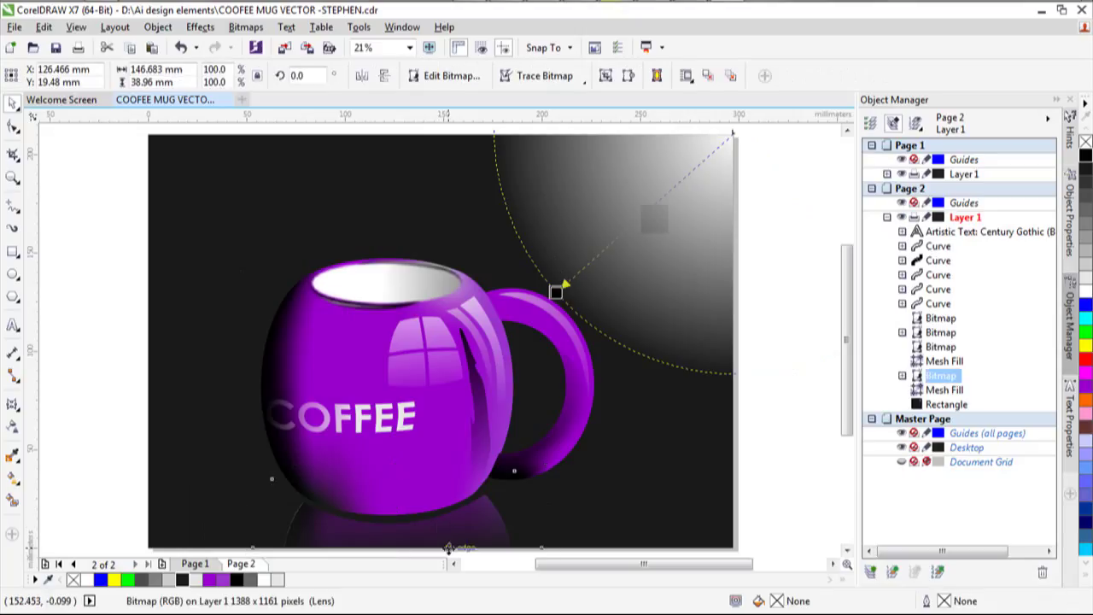
{"action": "left_click_drag", "start_coordinate": [448, 547], "coordinate": [451, 555]}
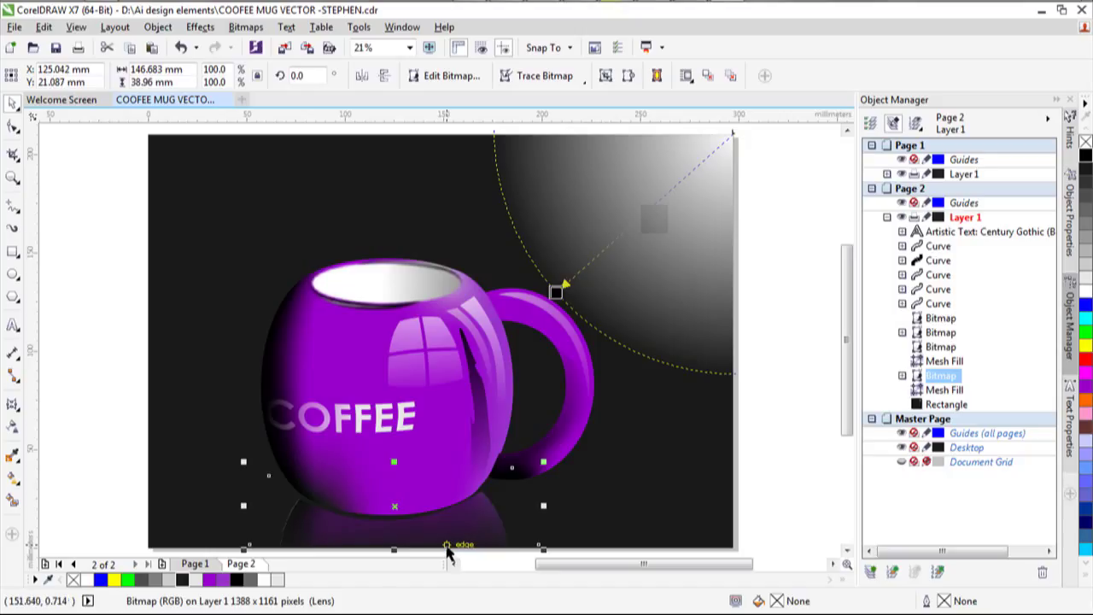
{"action": "left_click", "coordinate": [47, 438]}
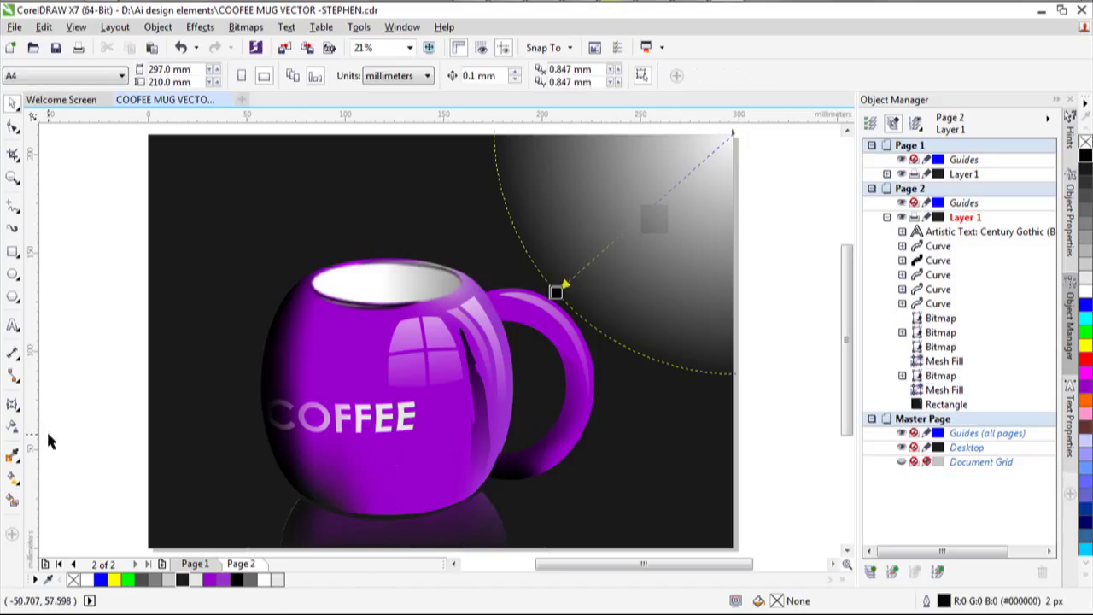
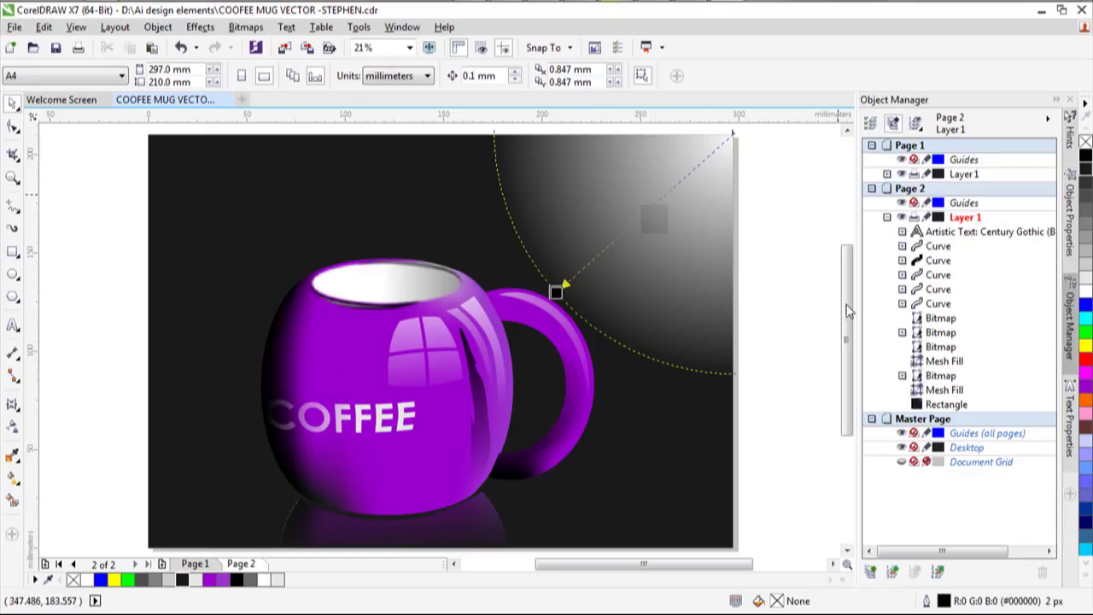
Scroll the canvas slightly and switch to the Text tool.
{"action": "mouse_move", "coordinate": [846, 316]}
{"action": "left_mouse_down"}
{"action": "mouse_move", "coordinate": [845, 236]}
{"action": "mouse_move", "coordinate": [845, 327]}
{"action": "left_mouse_up"}
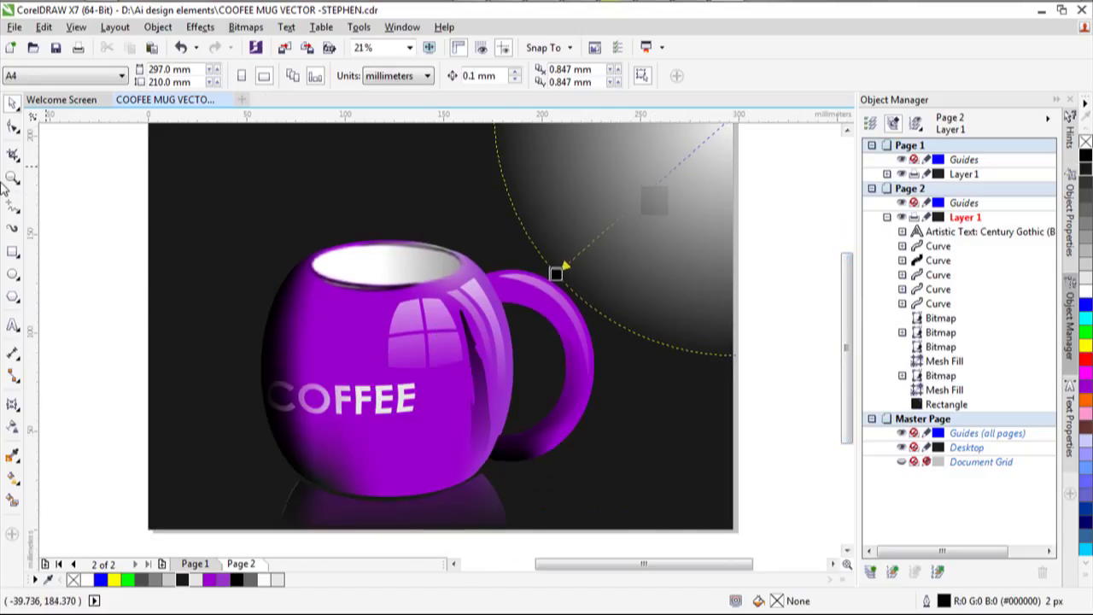
{"action": "left_click", "coordinate": [13, 325]}
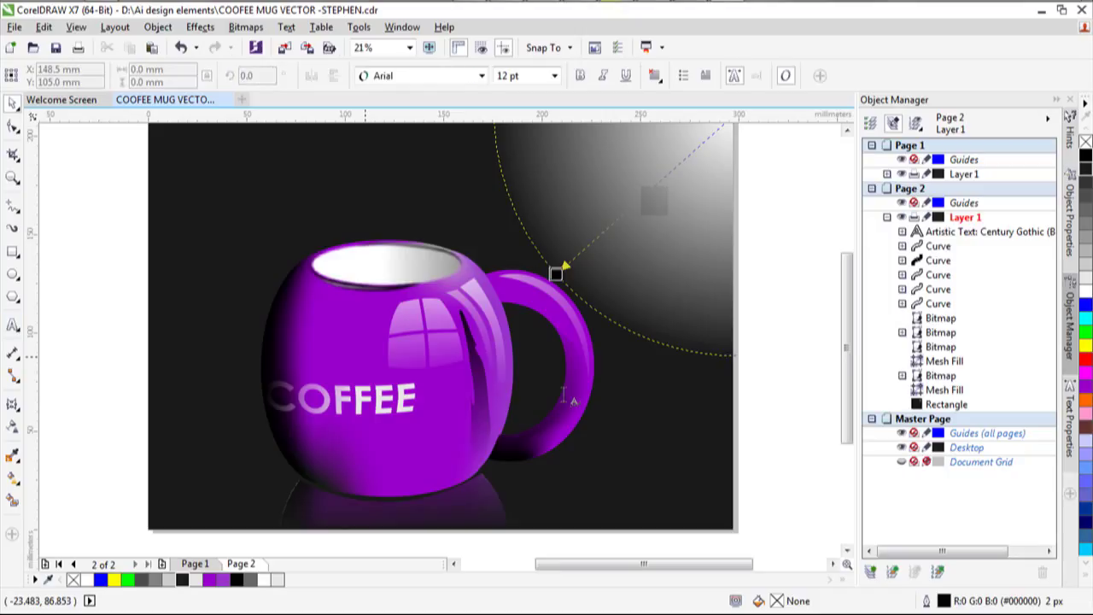
Start a text object below the mug page and type SKYPE, correcting the typo.
{"action": "left_click_drag", "start_coordinate": [845, 313], "coordinate": [844, 410]}
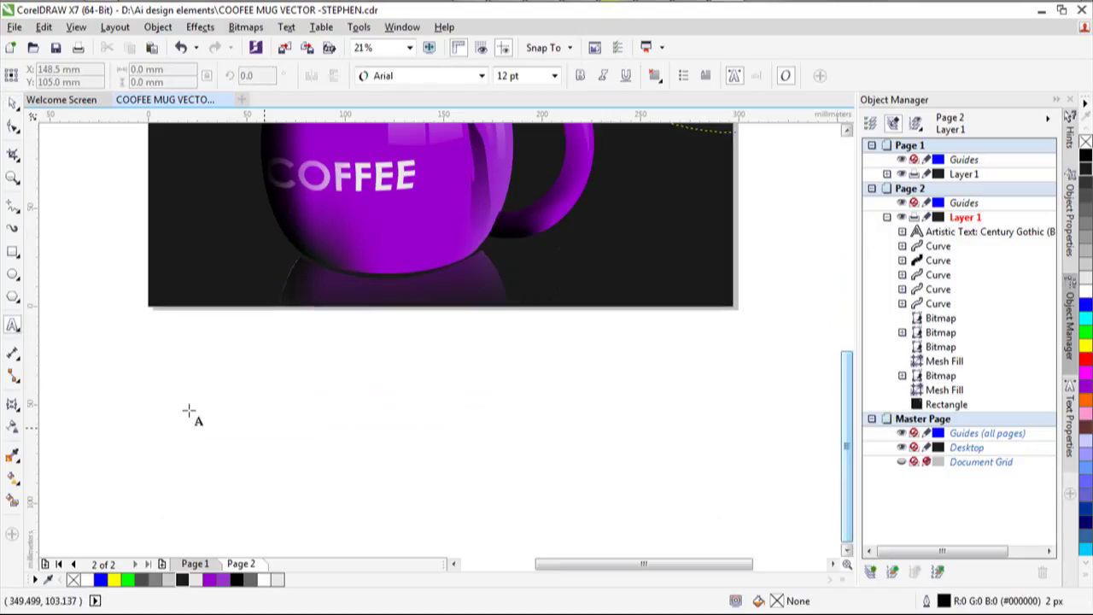
{"action": "left_click", "coordinate": [235, 425]}
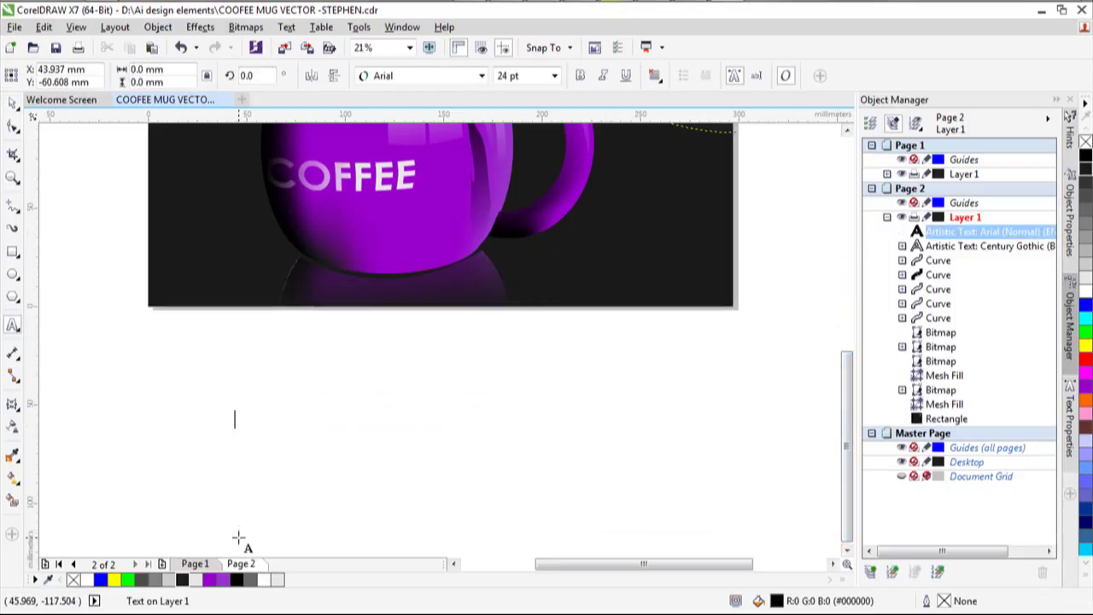
{"action": "type", "text": "SKY"}
{"action": "key", "text": "Escape"}
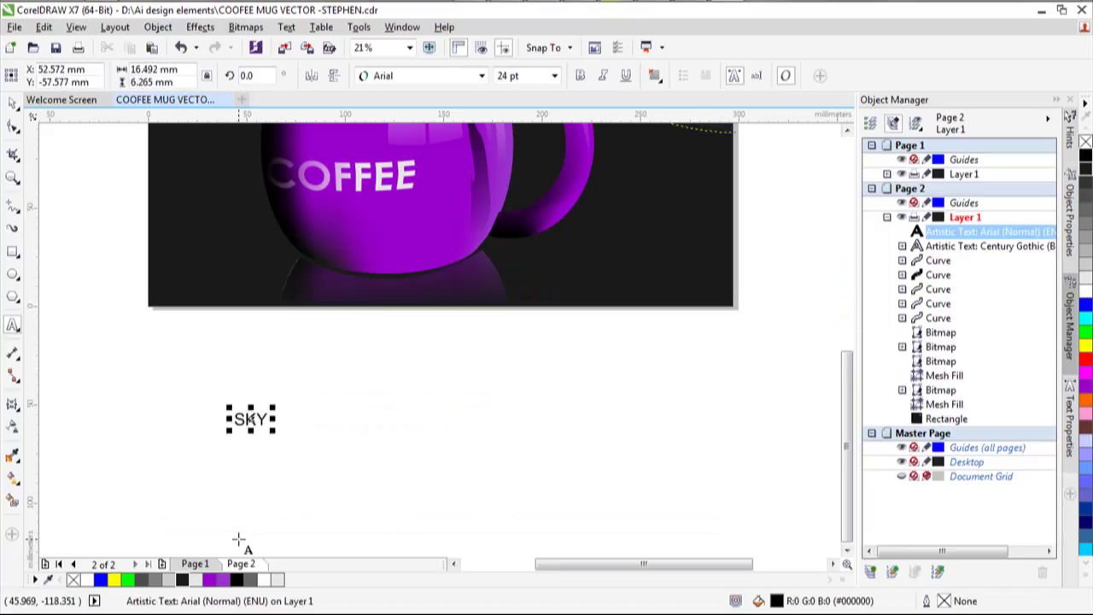
{"action": "type", "text": "PR"}
{"action": "key", "text": "BackSpace"}
{"action": "key", "text": "BackSpace"}
{"action": "type", "text": "E"}
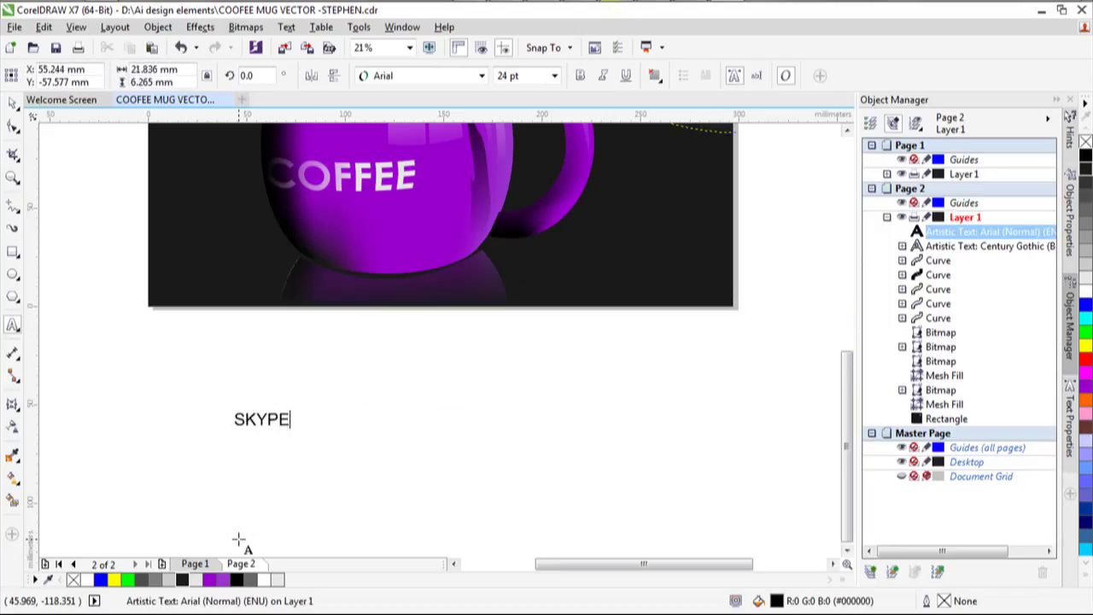
{"action": "key", "text": "Escape"}
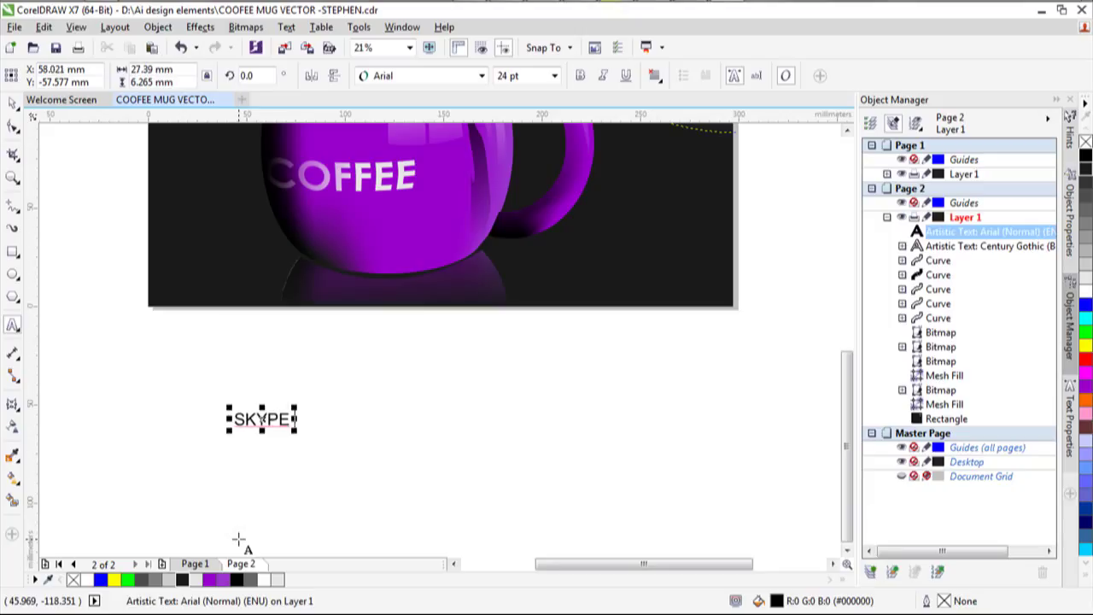
Add the Skype username on a second line beneath SKYPE.
{"action": "key", "text": "Return"}
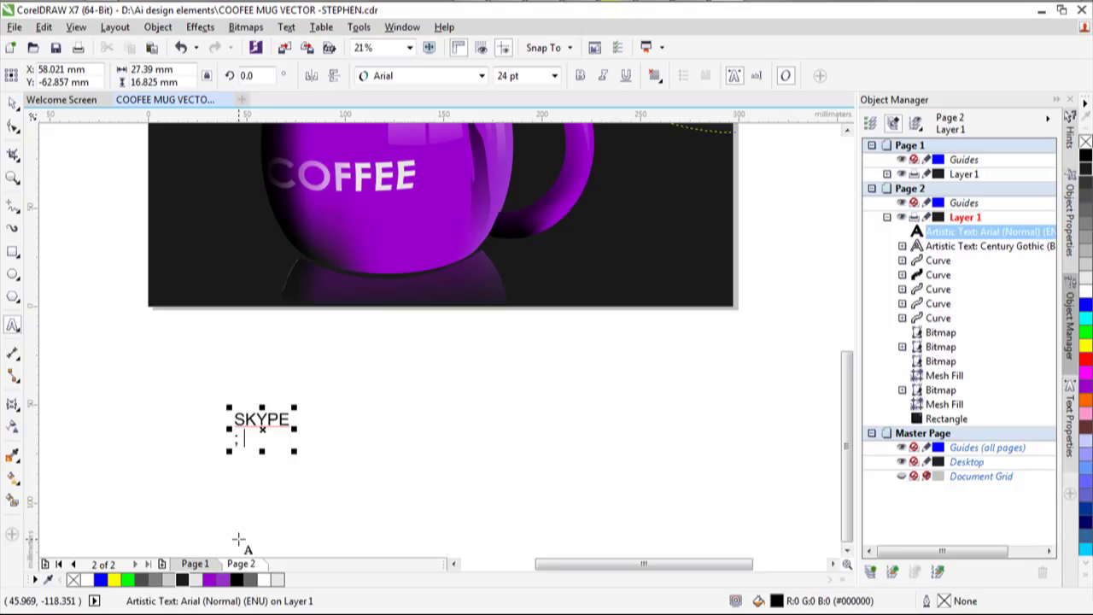
{"action": "type", "text": "ST"}
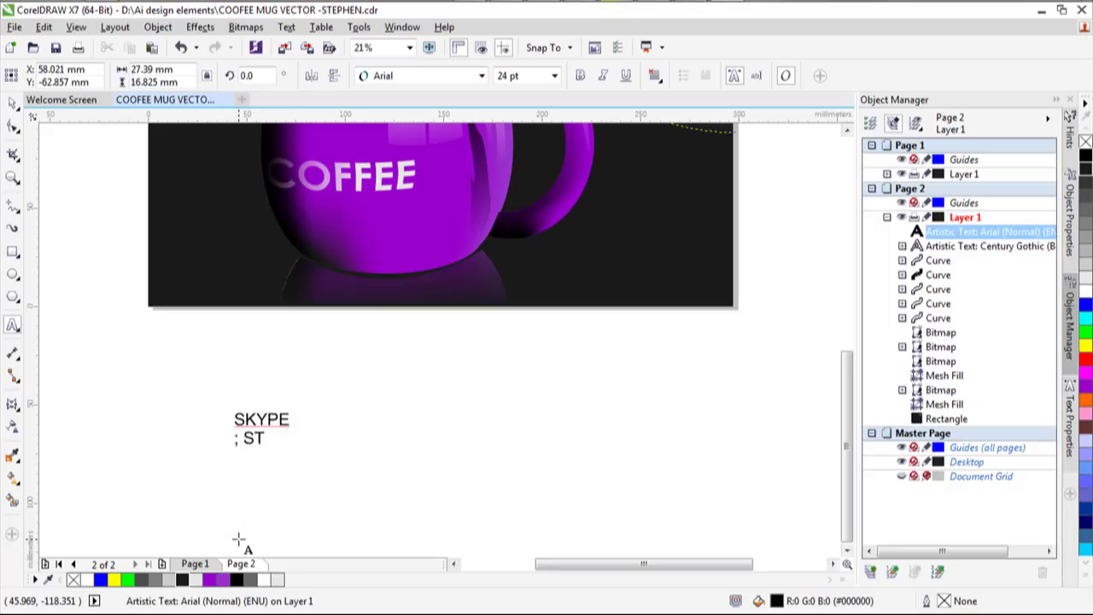
{"action": "type", "text": "EVE-S"}
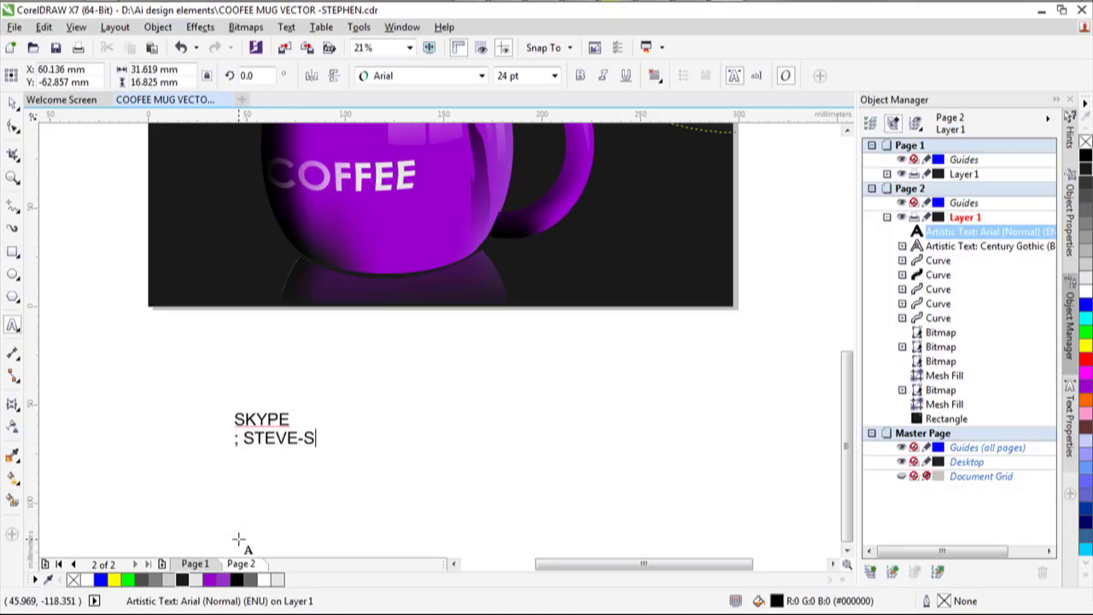
{"action": "type", "text": "KY"}
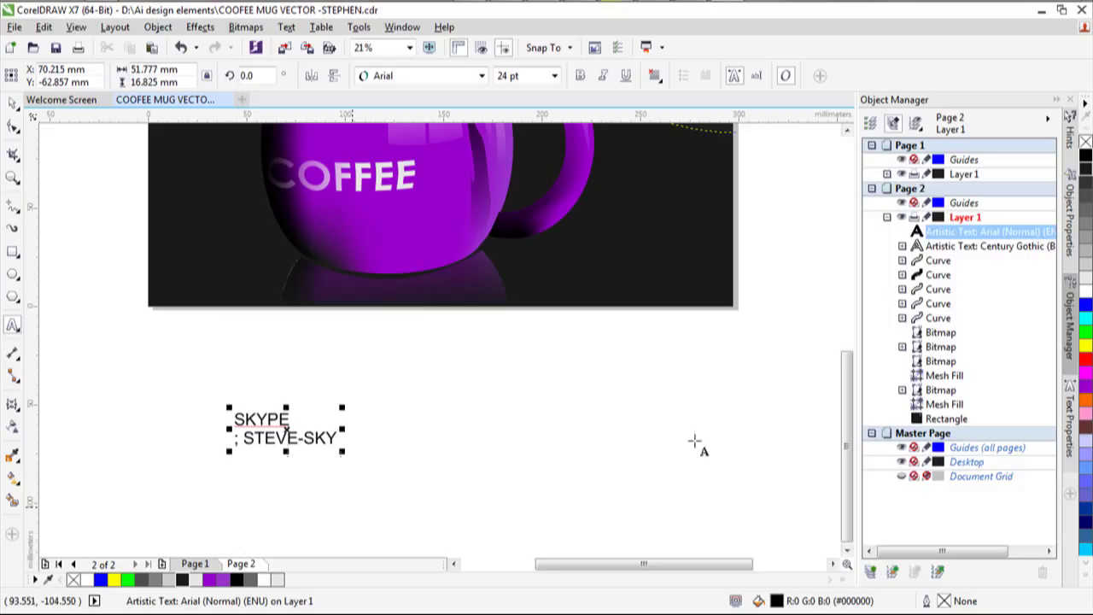
{"action": "left_click", "coordinate": [595, 417]}
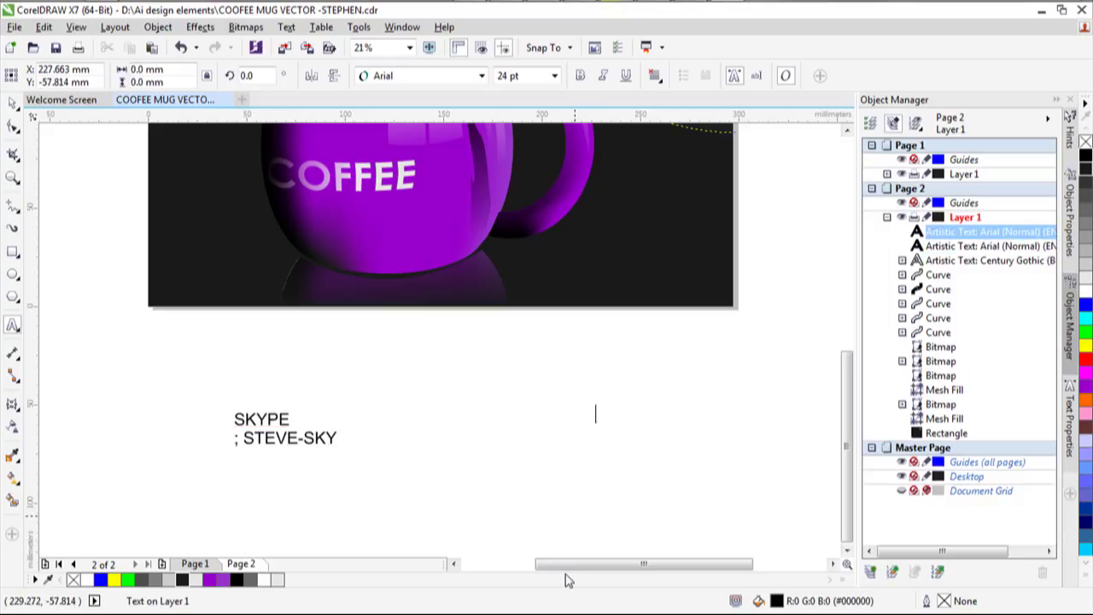
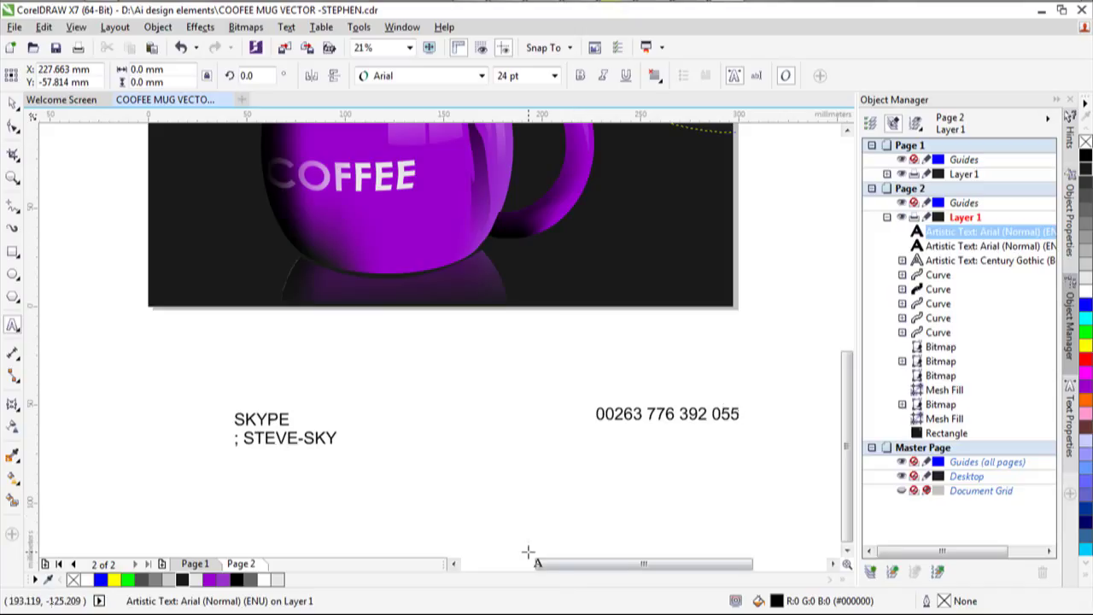
Type the contact phone number as a separate text object beside the Skype label.
{"action": "scroll", "coordinate": [420, 326], "scroll_direction": "down", "scroll_amount": 2}
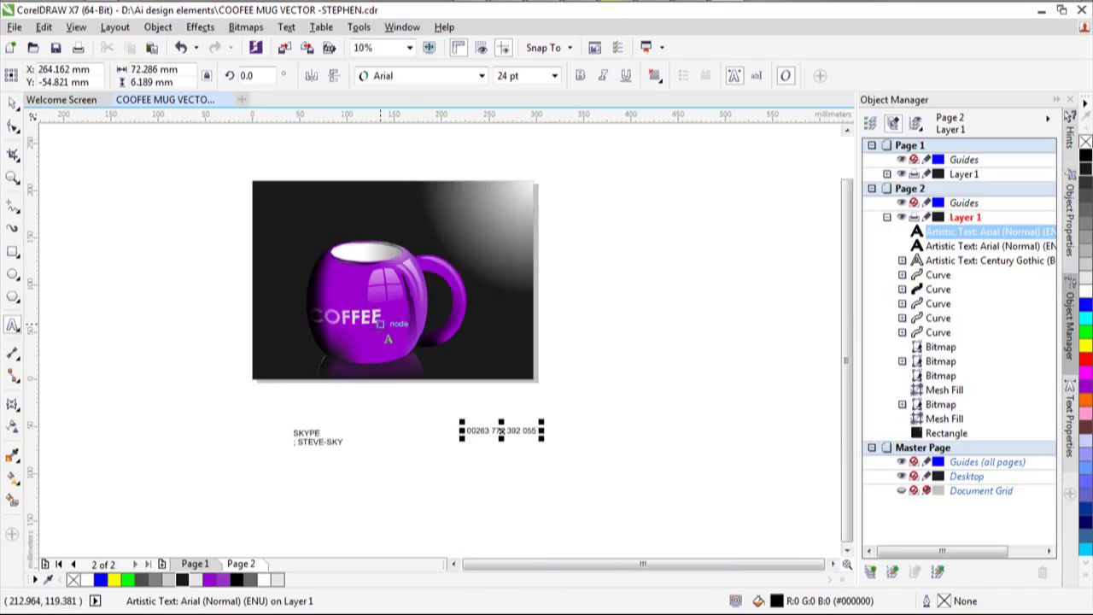
{"action": "scroll", "coordinate": [362, 317], "scroll_direction": "up", "scroll_amount": 4}
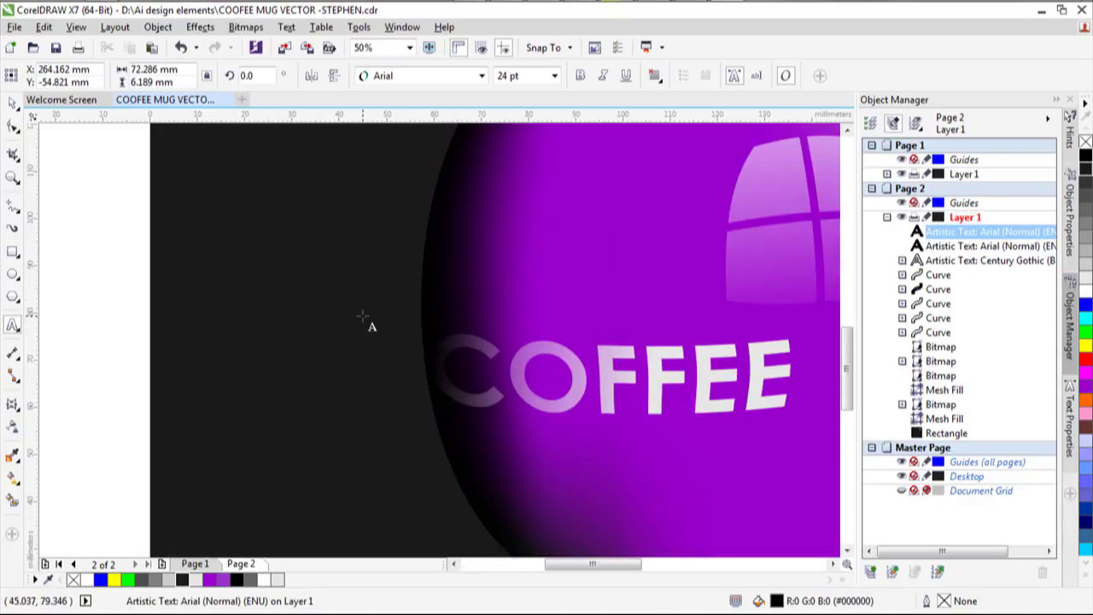
{"action": "scroll", "coordinate": [362, 316], "scroll_direction": "down", "scroll_amount": 1}
{"action": "scroll", "coordinate": [362, 317], "scroll_direction": "down", "scroll_amount": 2}
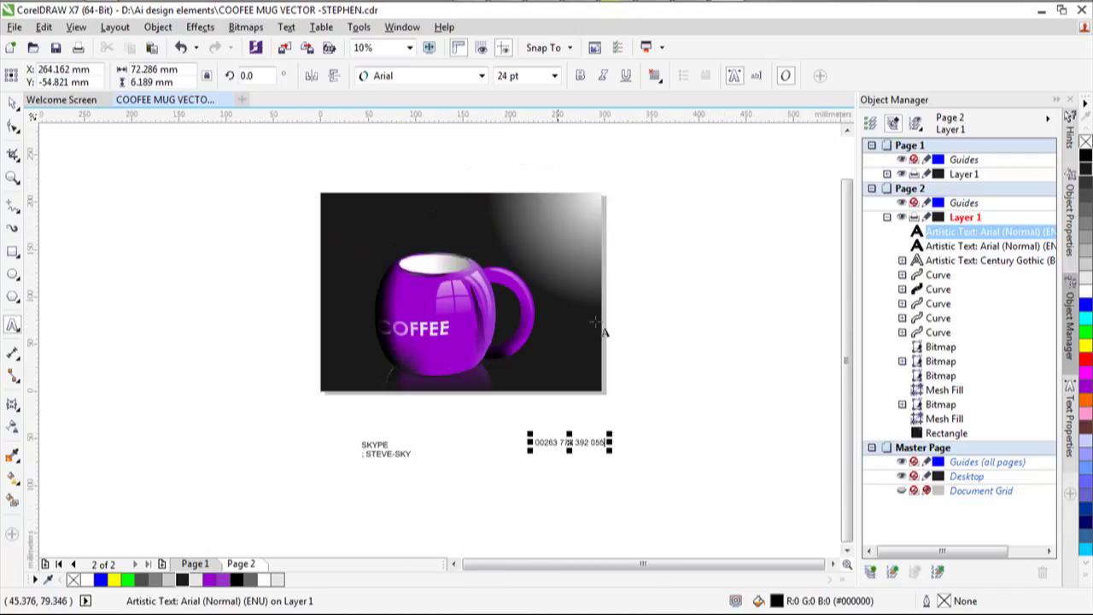
{"action": "scroll", "coordinate": [564, 312], "scroll_direction": "up", "scroll_amount": 4}
{"action": "scroll", "coordinate": [245, 298], "scroll_direction": "down", "scroll_amount": 4}
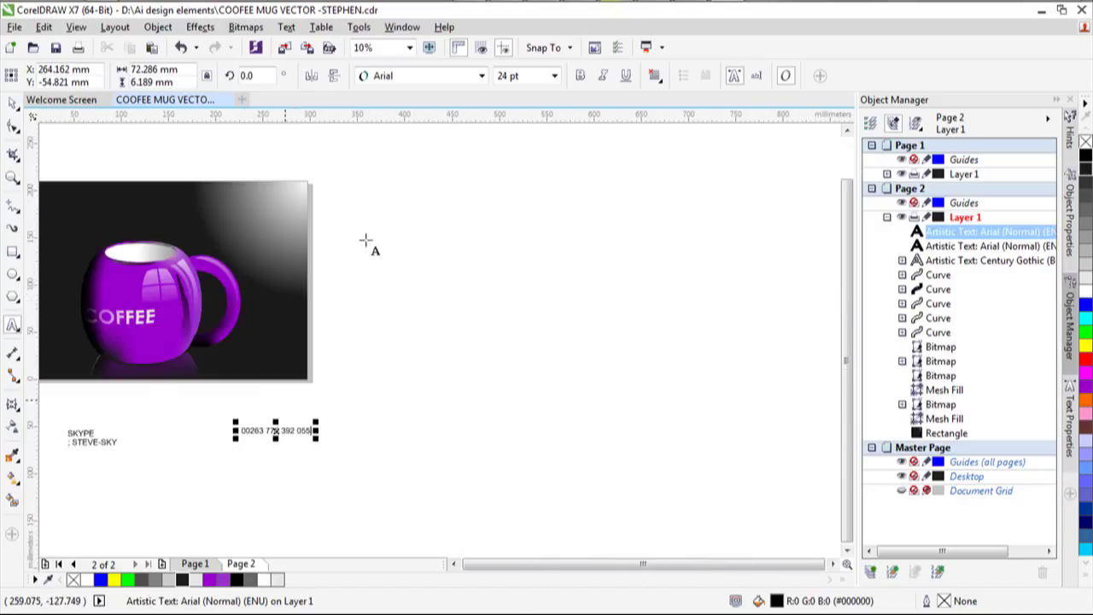
{"action": "mouse_move", "coordinate": [580, 17]}
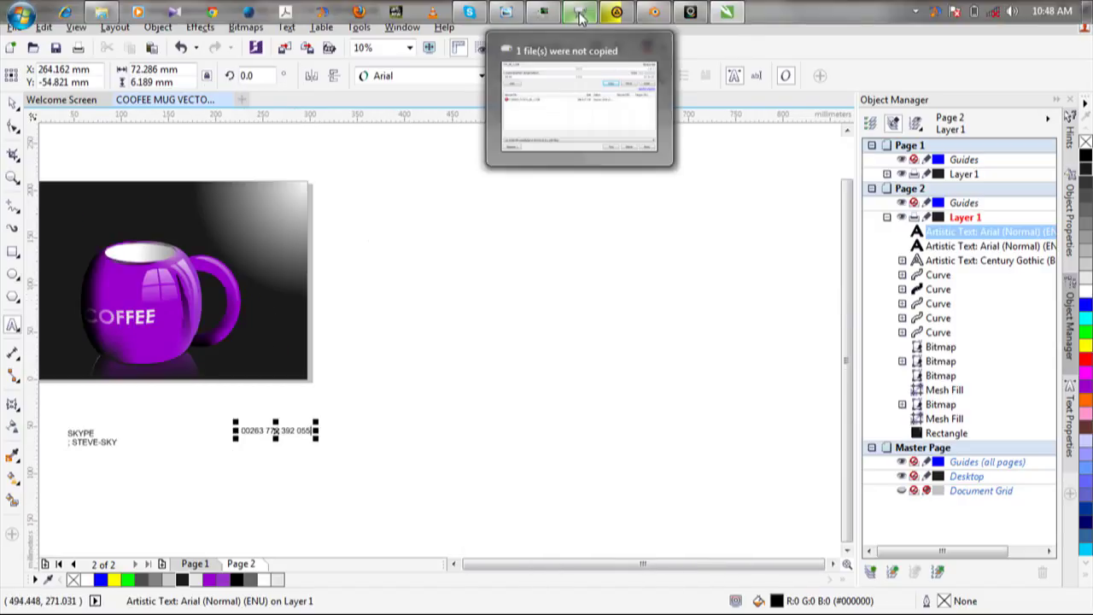
{"action": "left_click", "coordinate": [692, 10]}
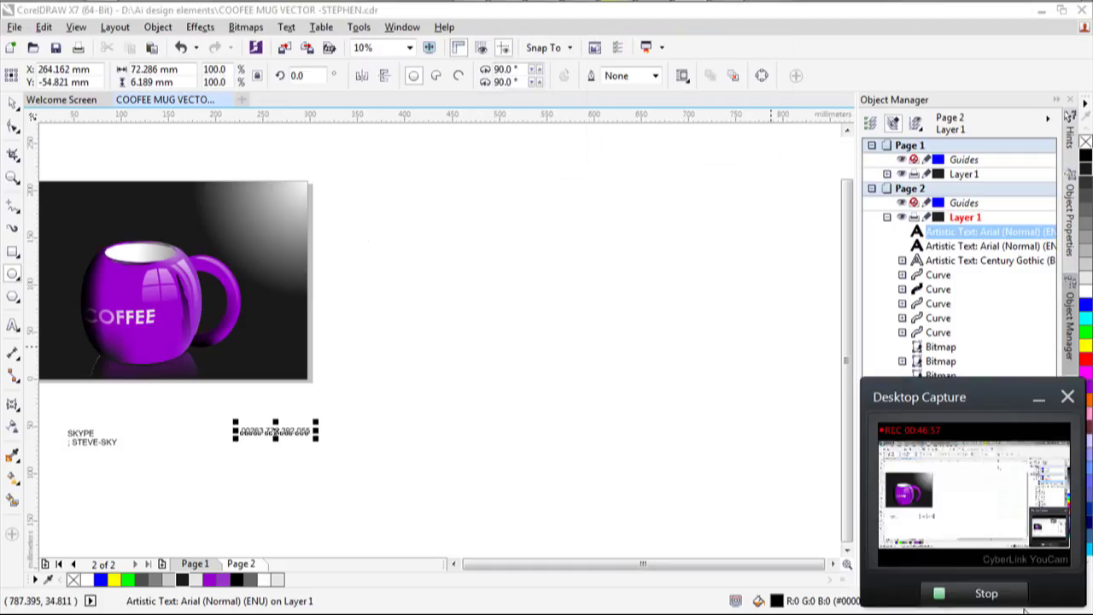